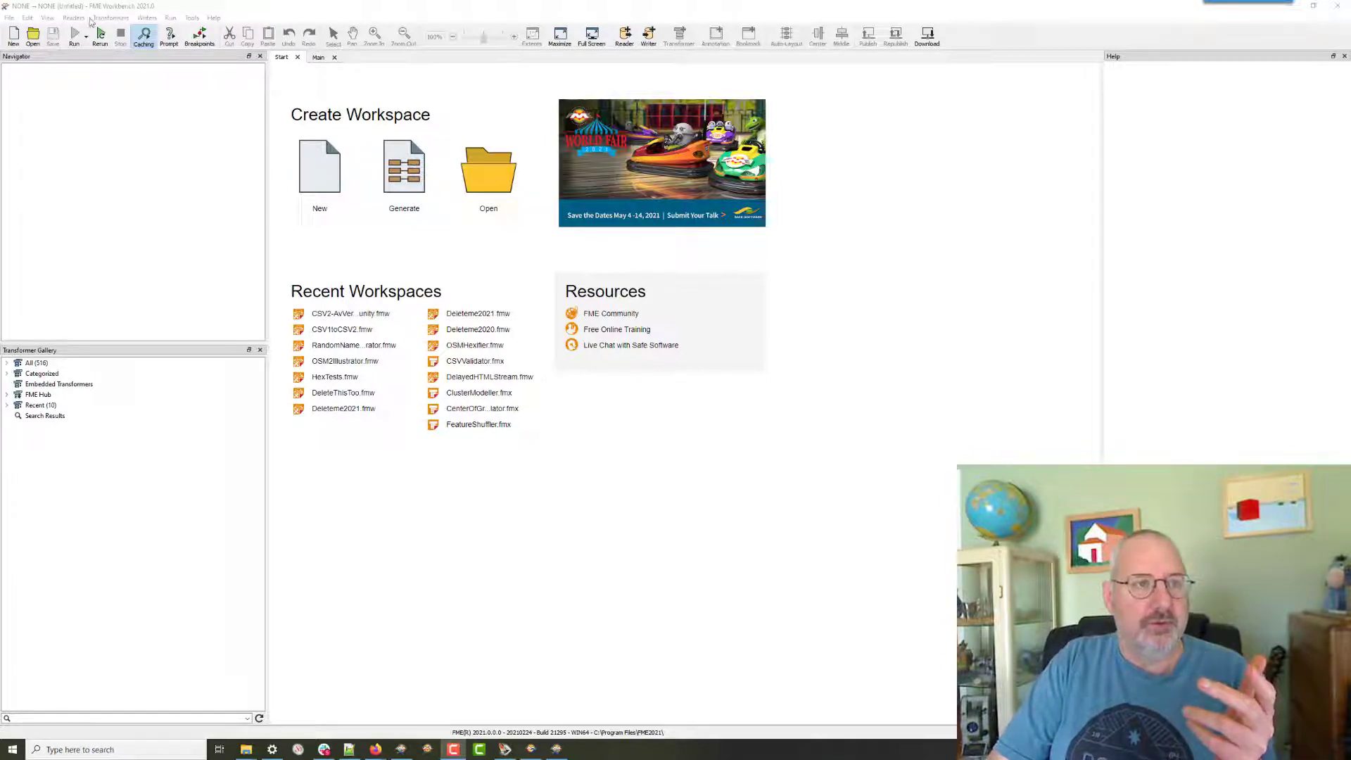
Add an OGC / Google KML reader for VancouverNeighborhoods.kml from the FMEData2020 Data\Boundaries folder.
click(73, 18)
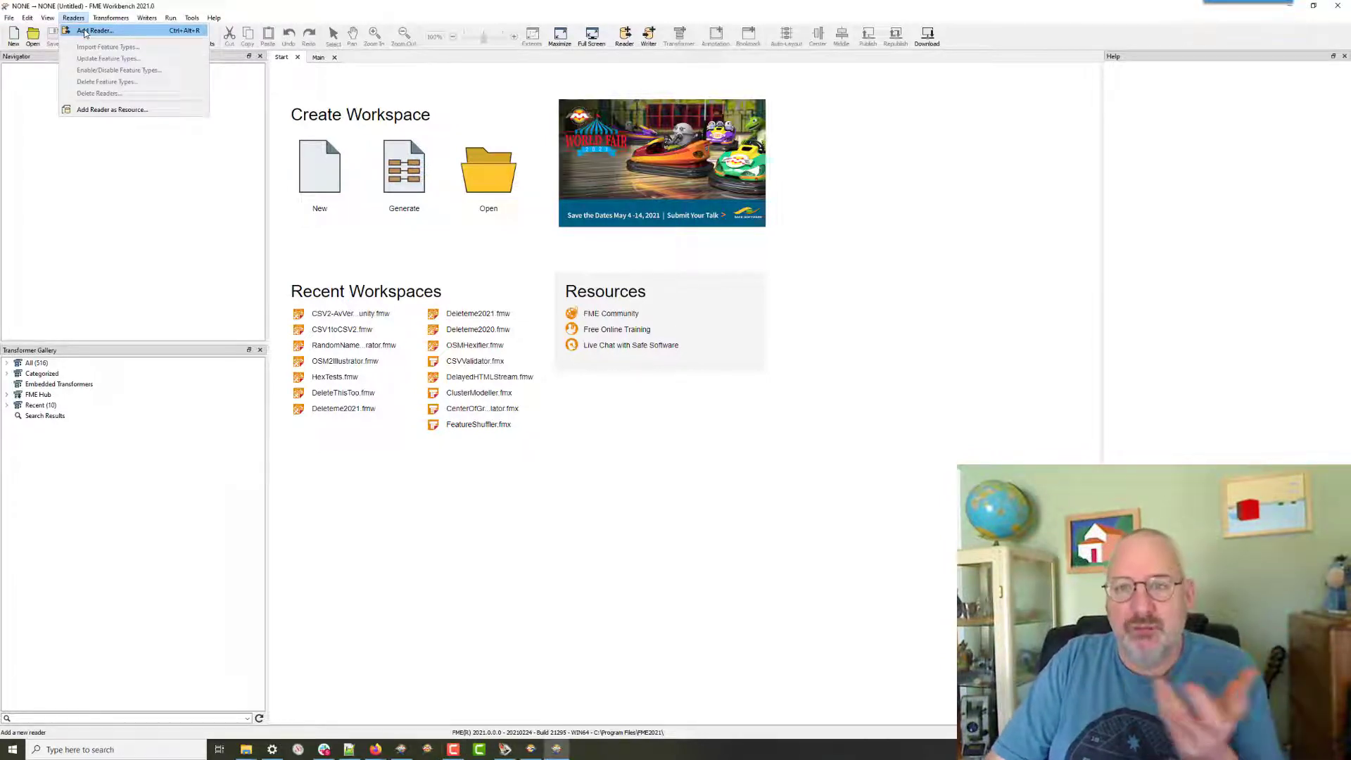
click(94, 30)
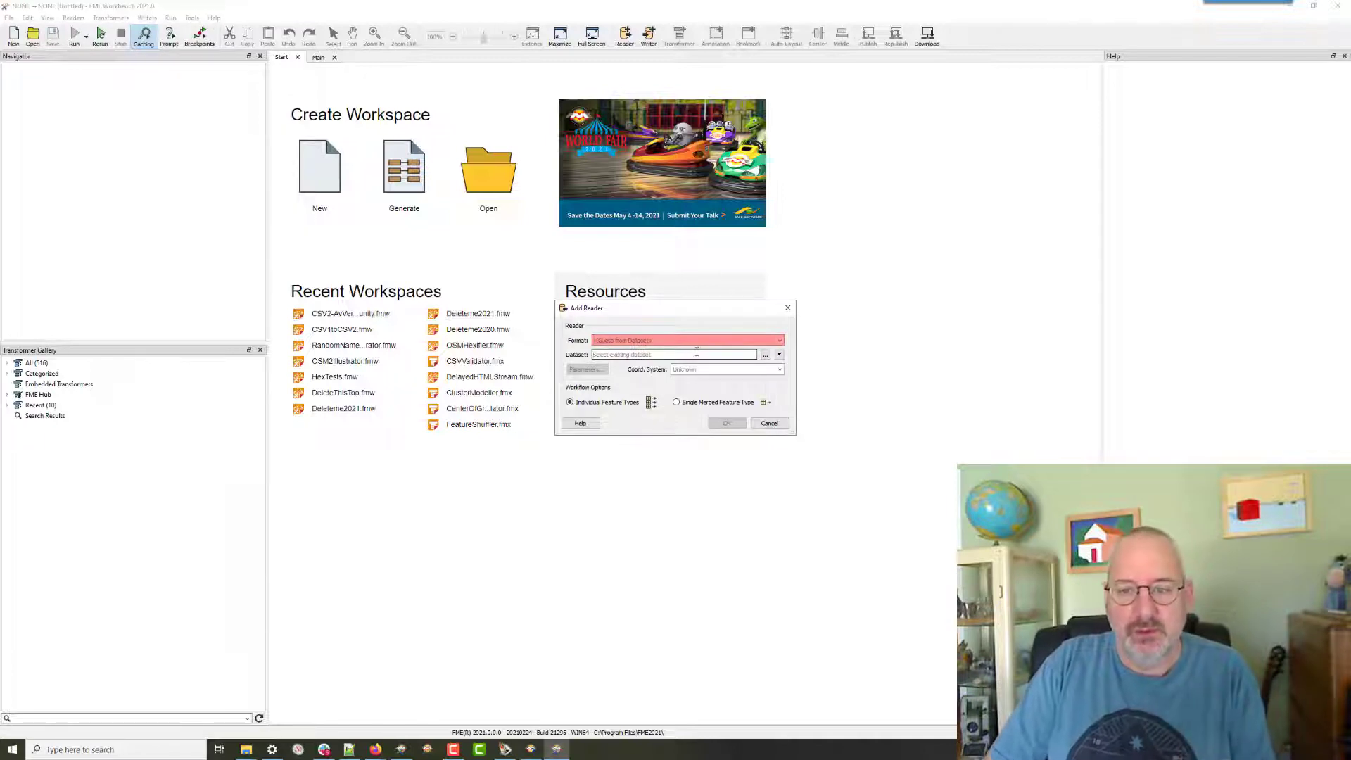
text(kml)
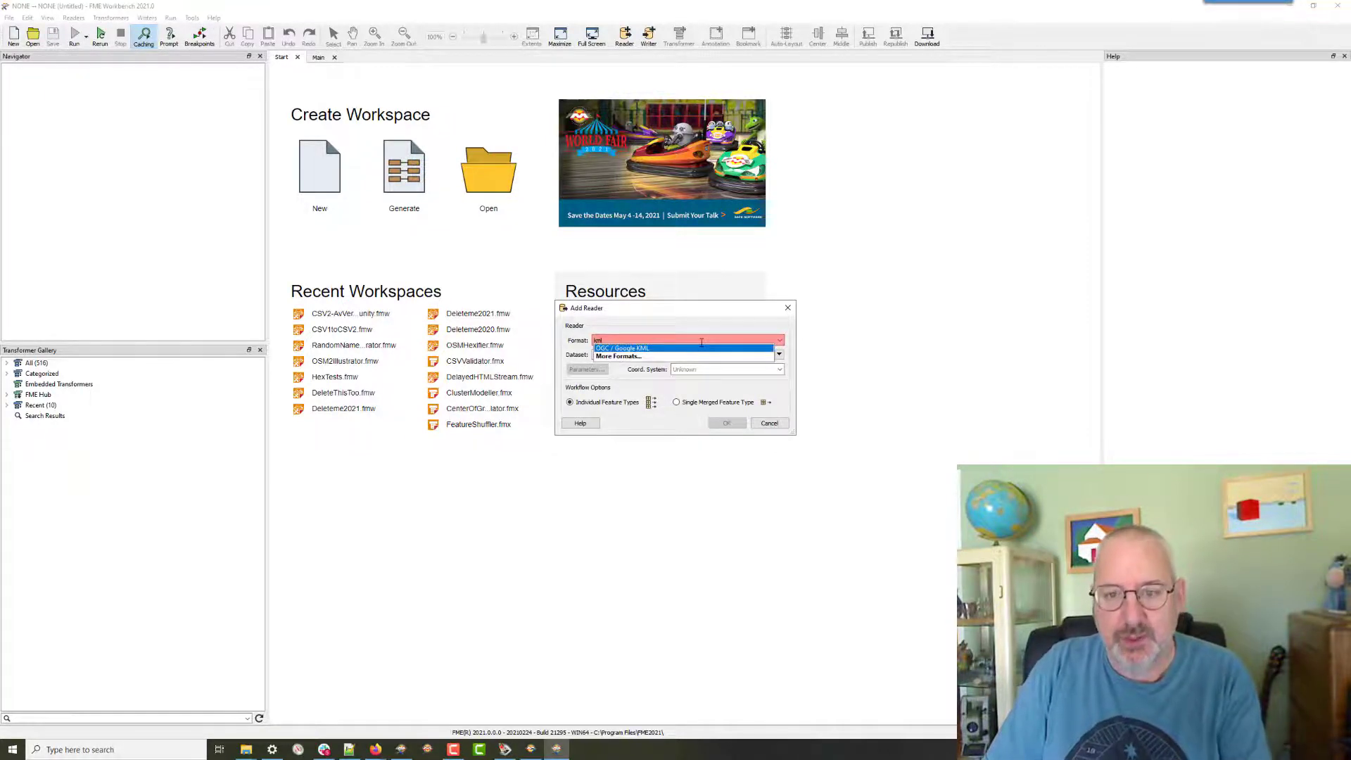
click(633, 348)
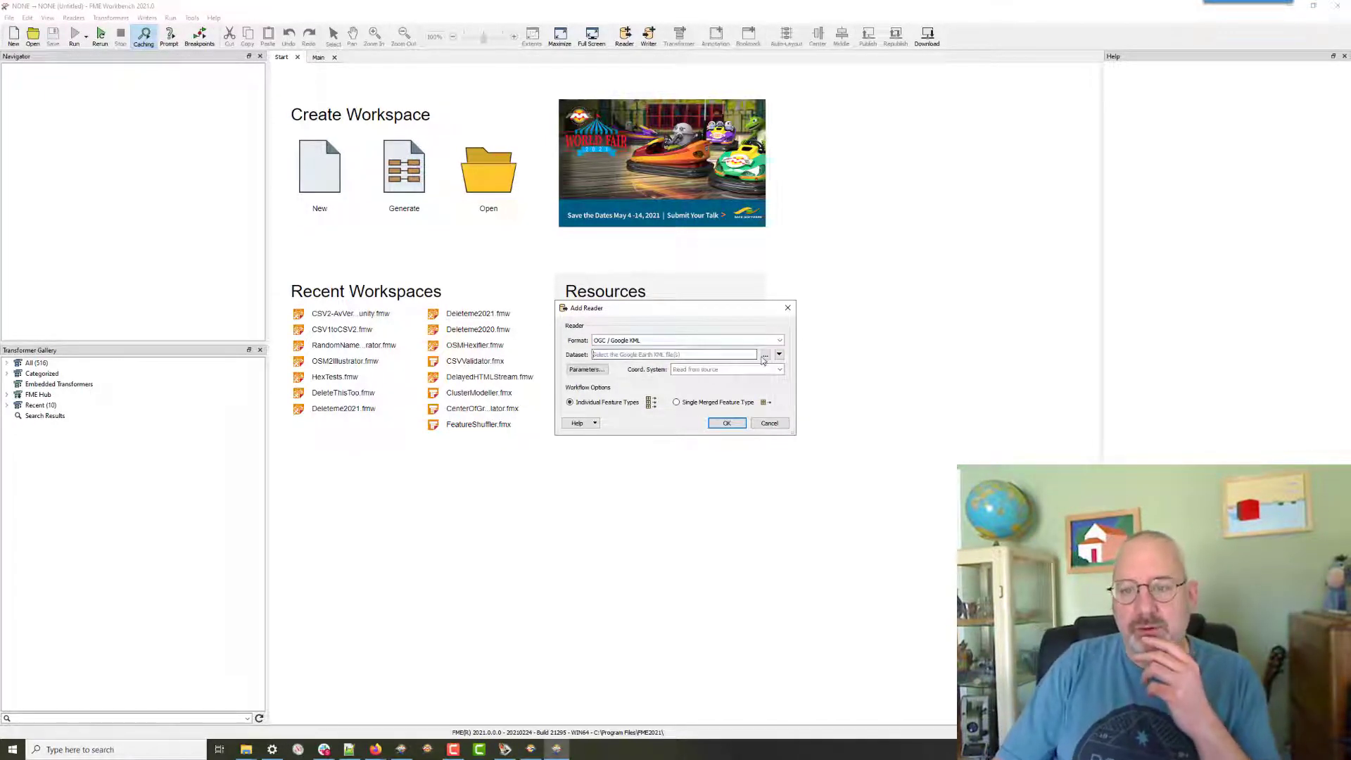
click(767, 355)
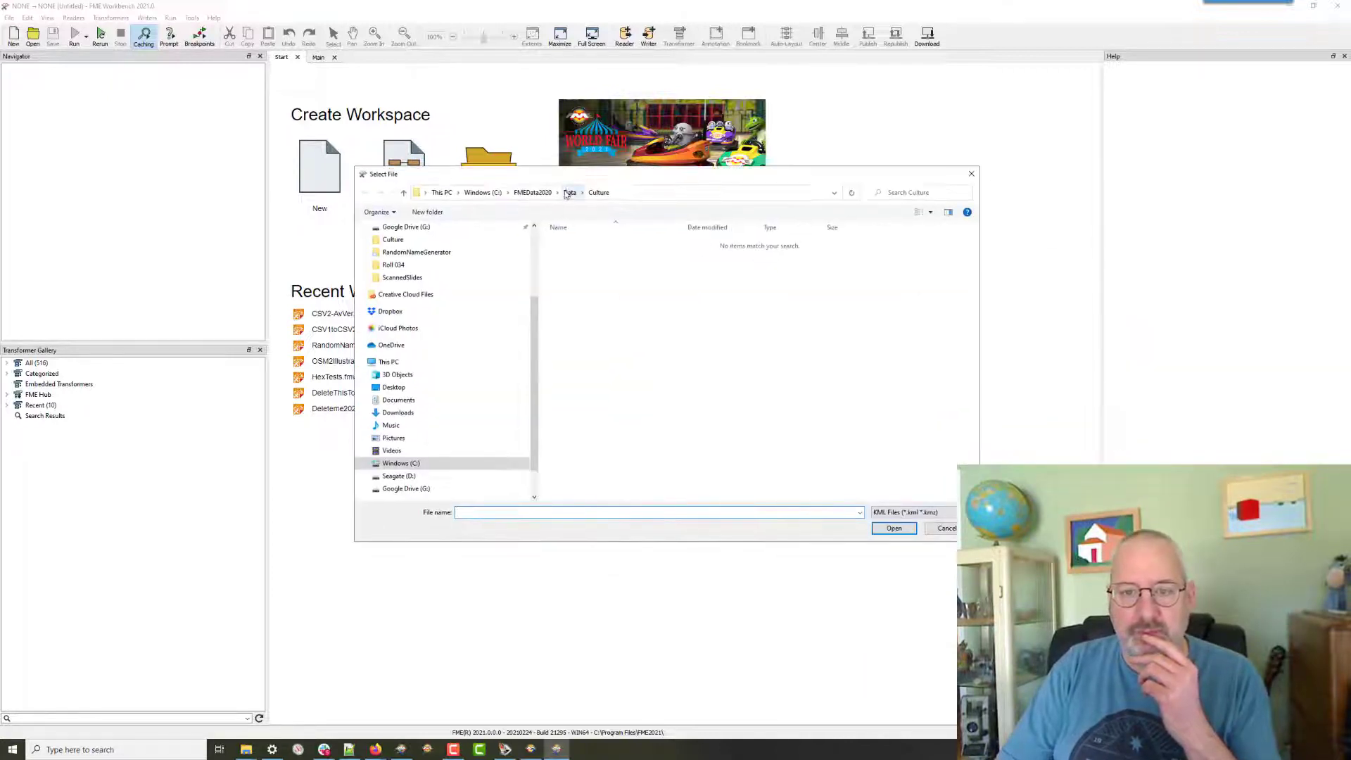
click(569, 192)
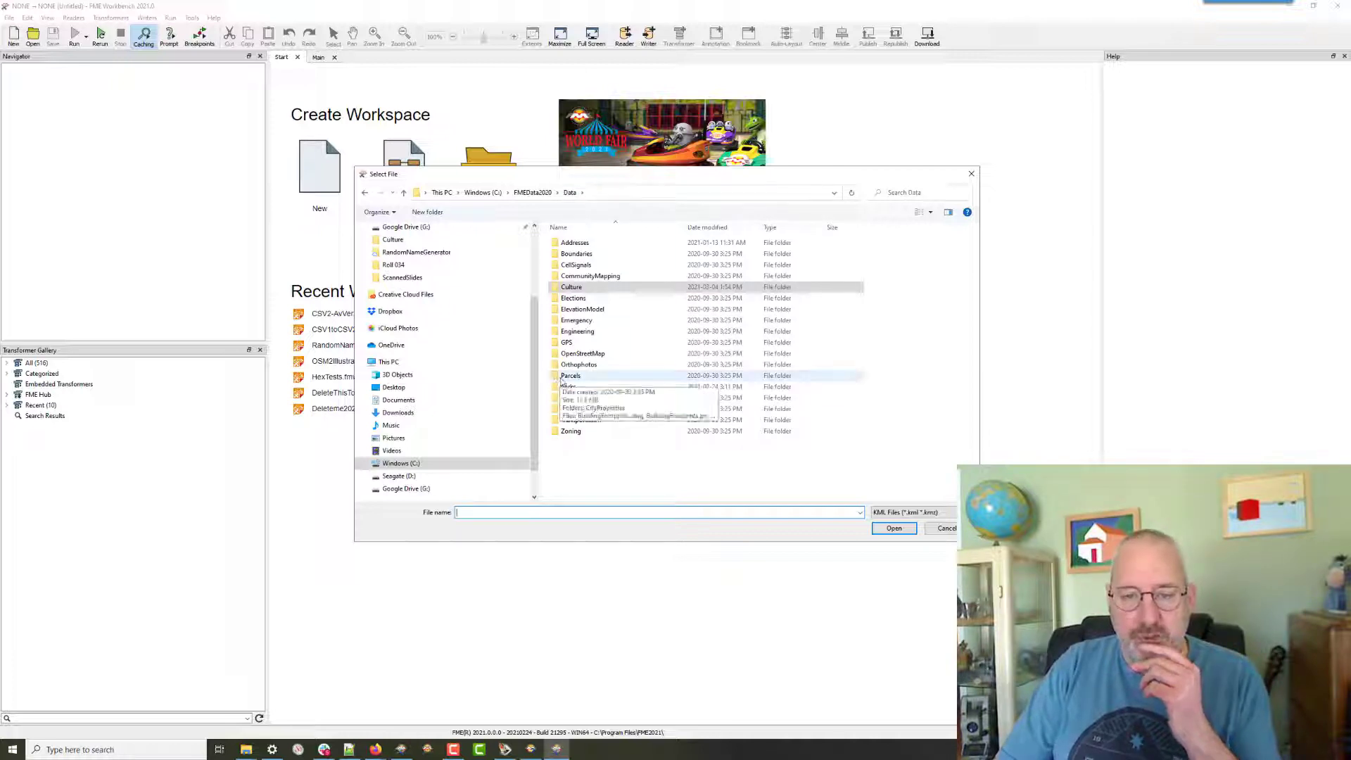
double_click(572, 255)
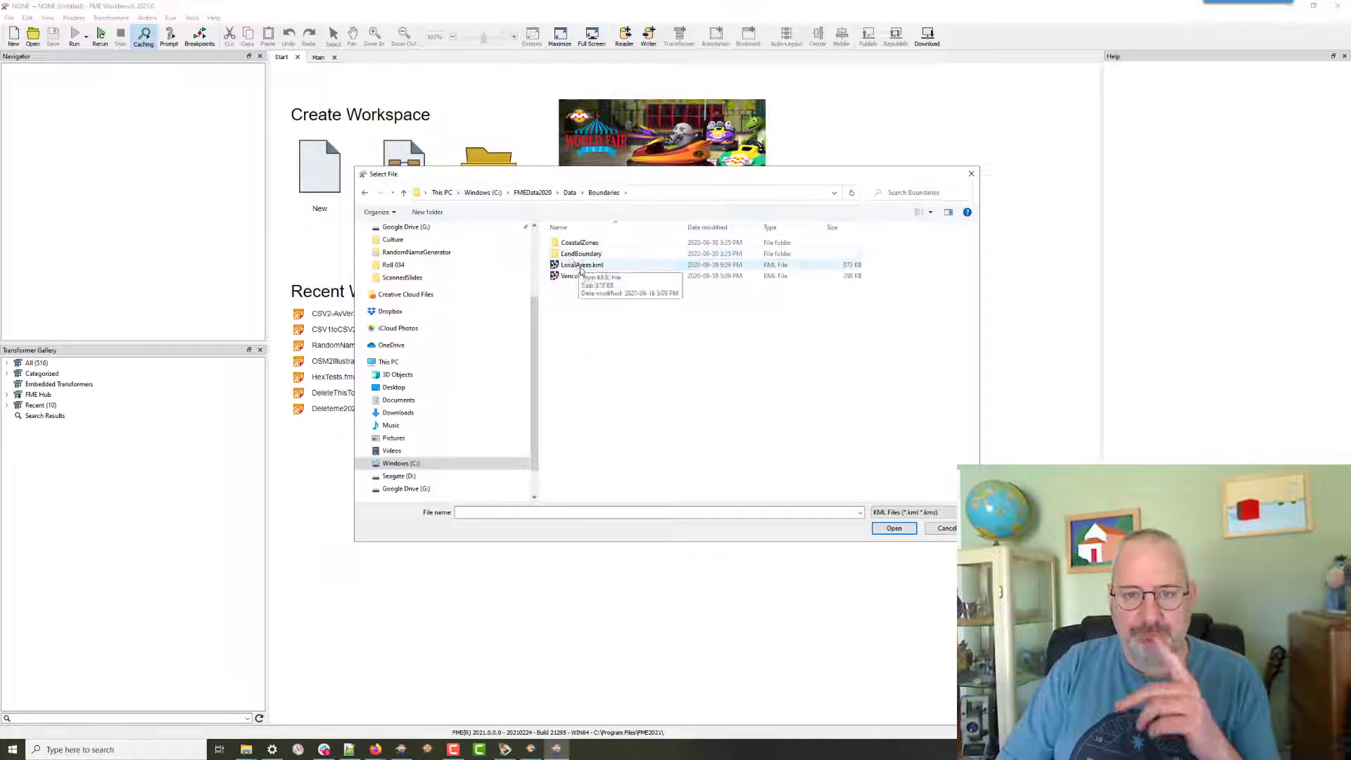
double_click(580, 276)
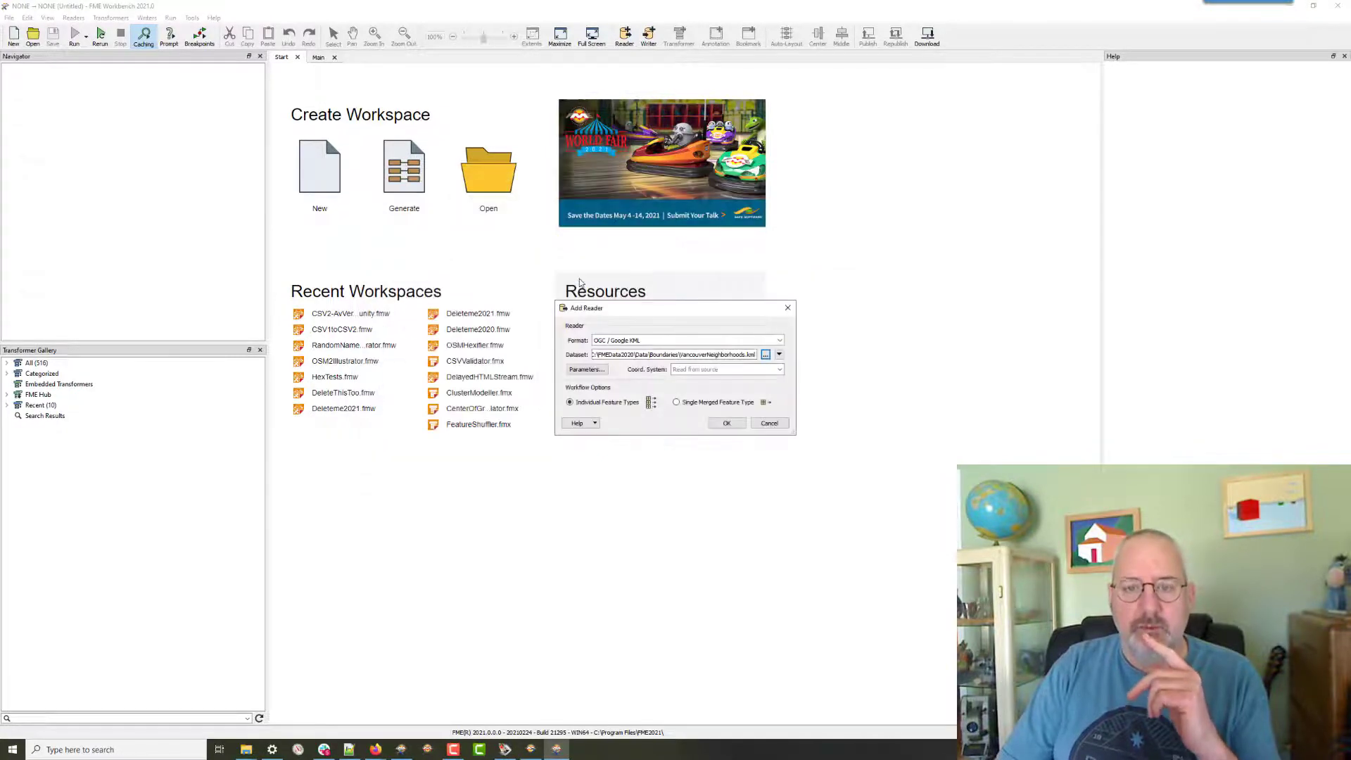
click(726, 424)
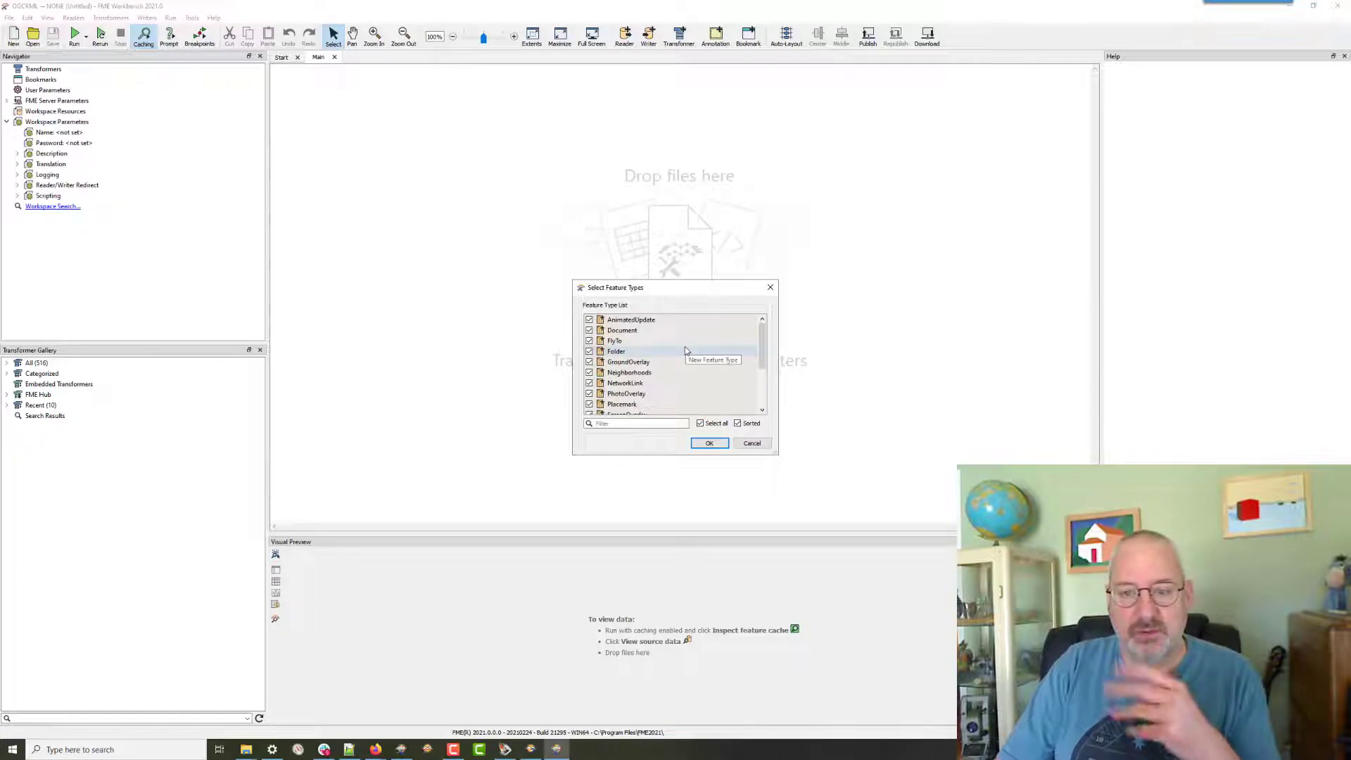
Restrict the feature types to import to Neighborhoods only.
click(700, 423)
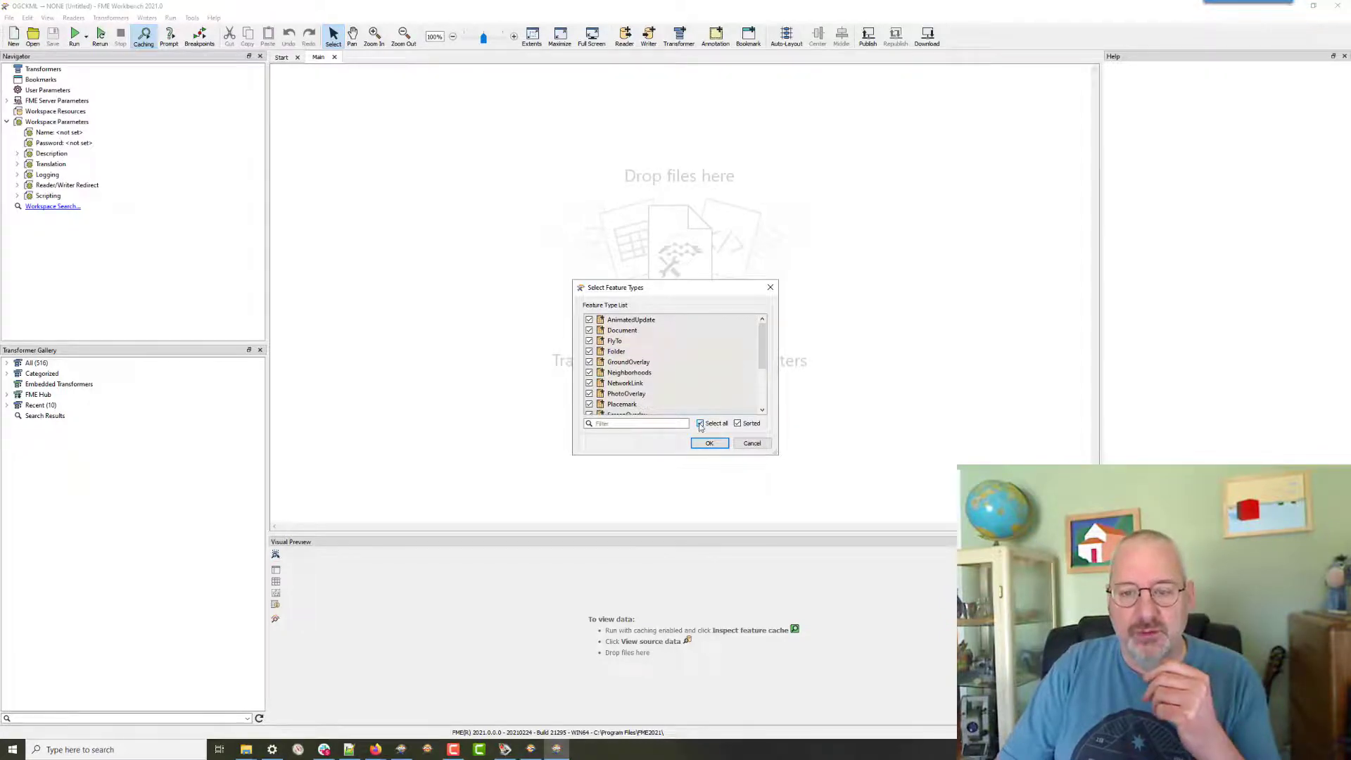
click(590, 374)
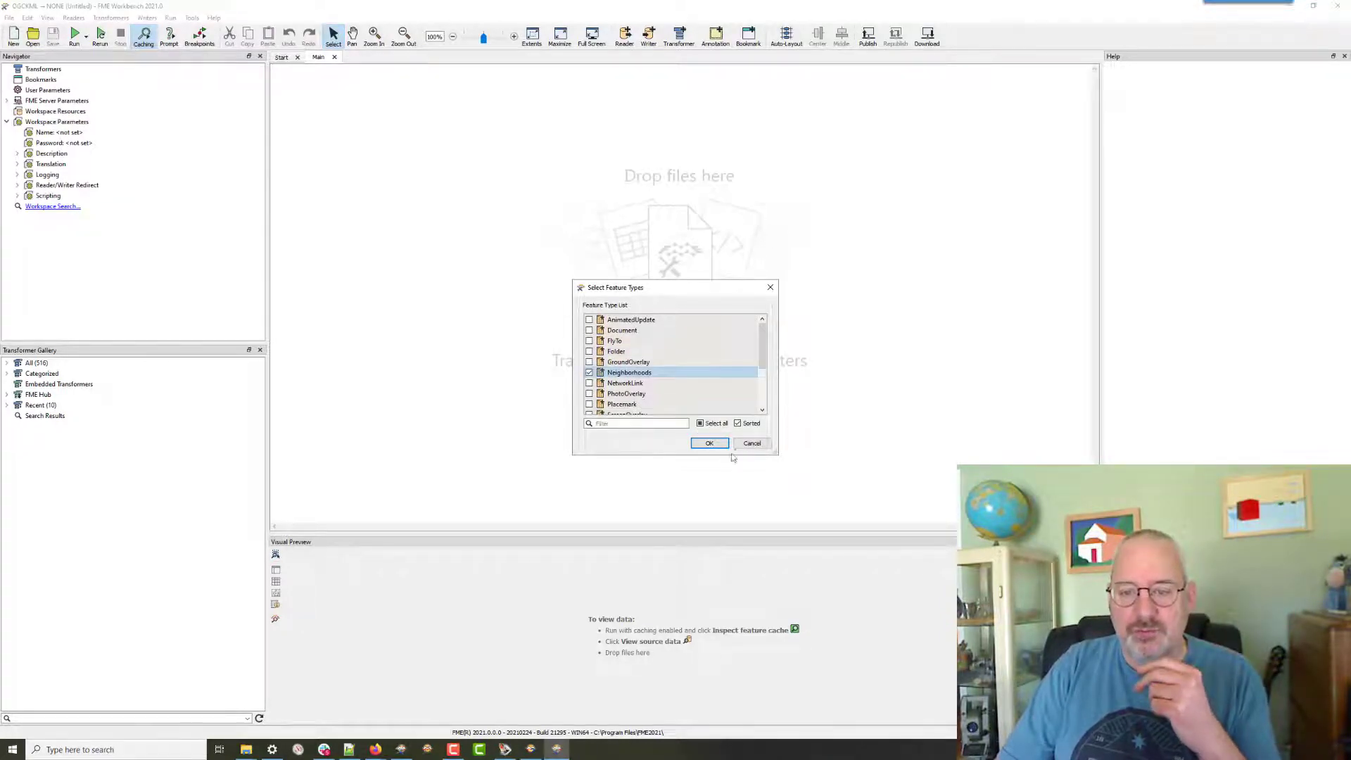
click(712, 444)
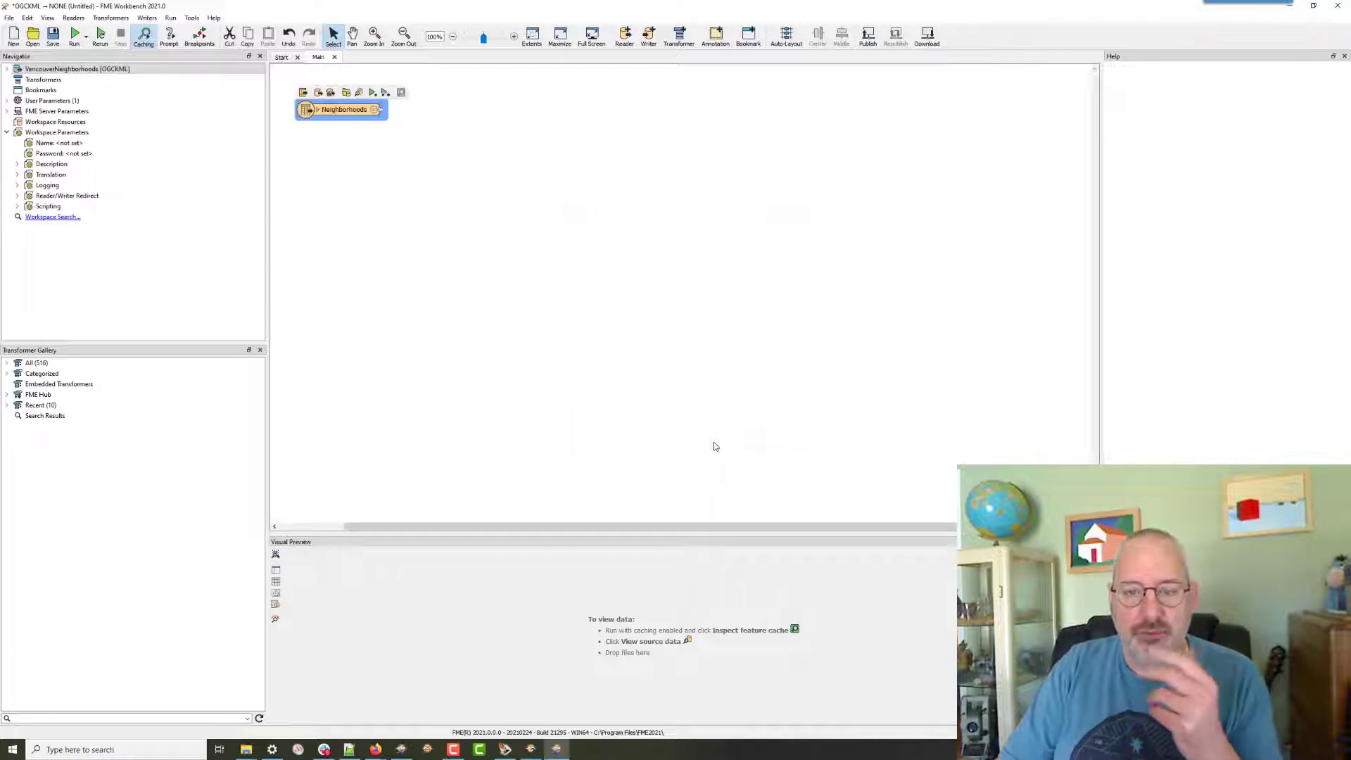
Expand the attribute list of the Neighborhoods feature type on the canvas and widen it to fit the full attribute names.
drag(341, 110, 352, 112)
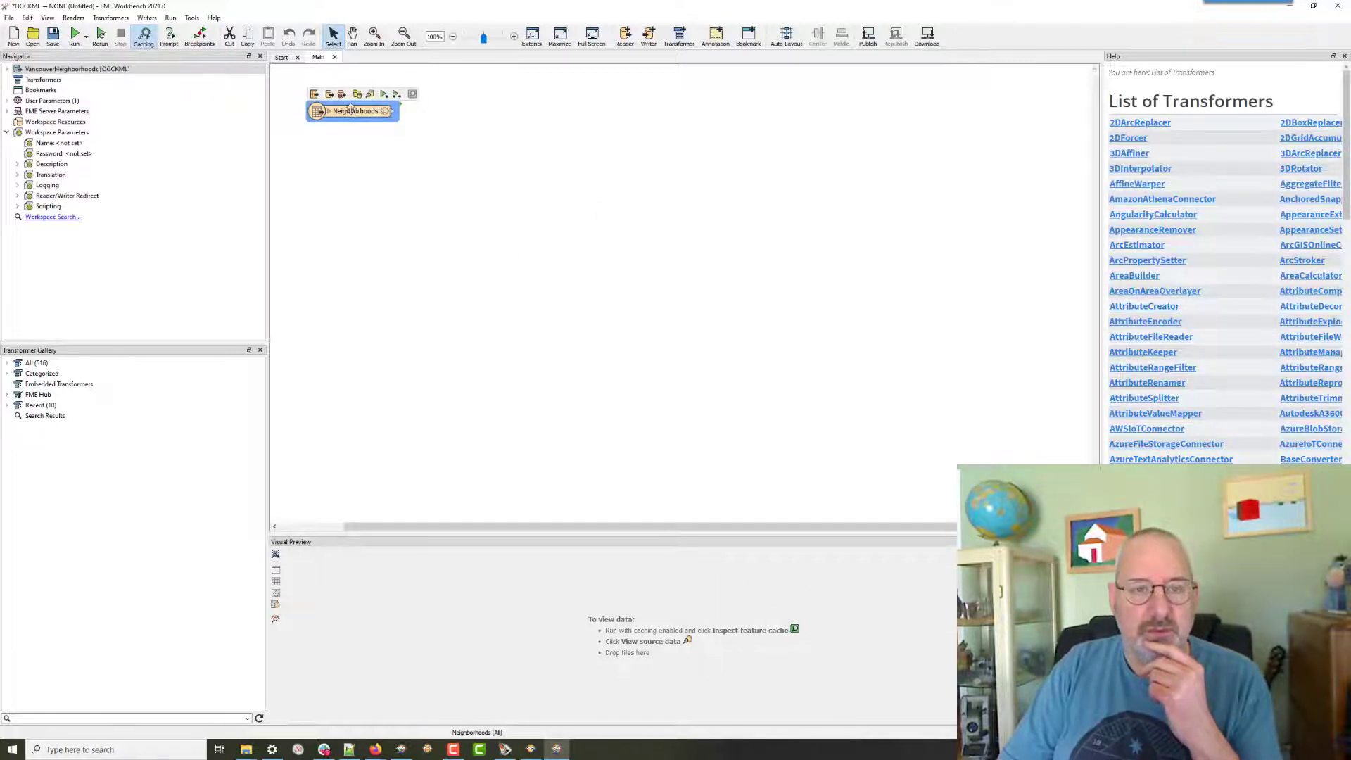
click(436, 129)
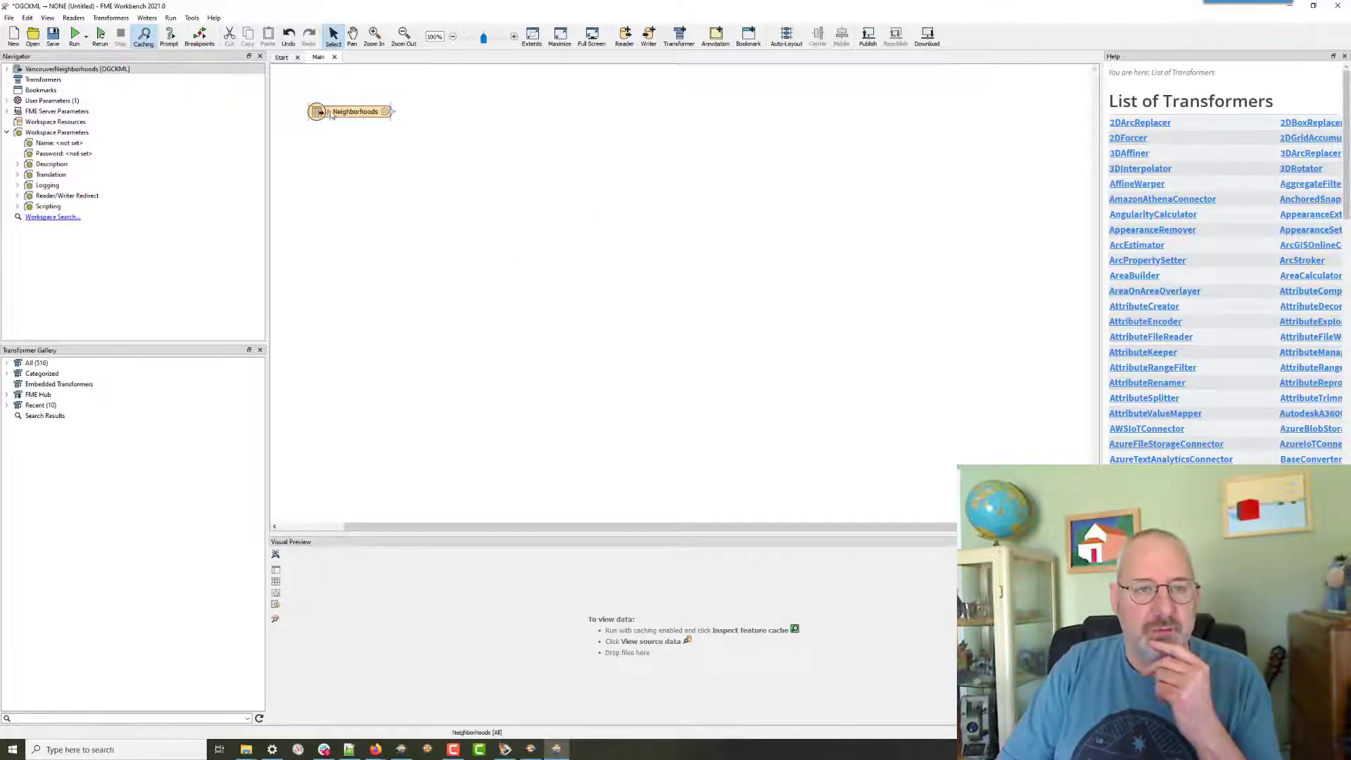
click(331, 114)
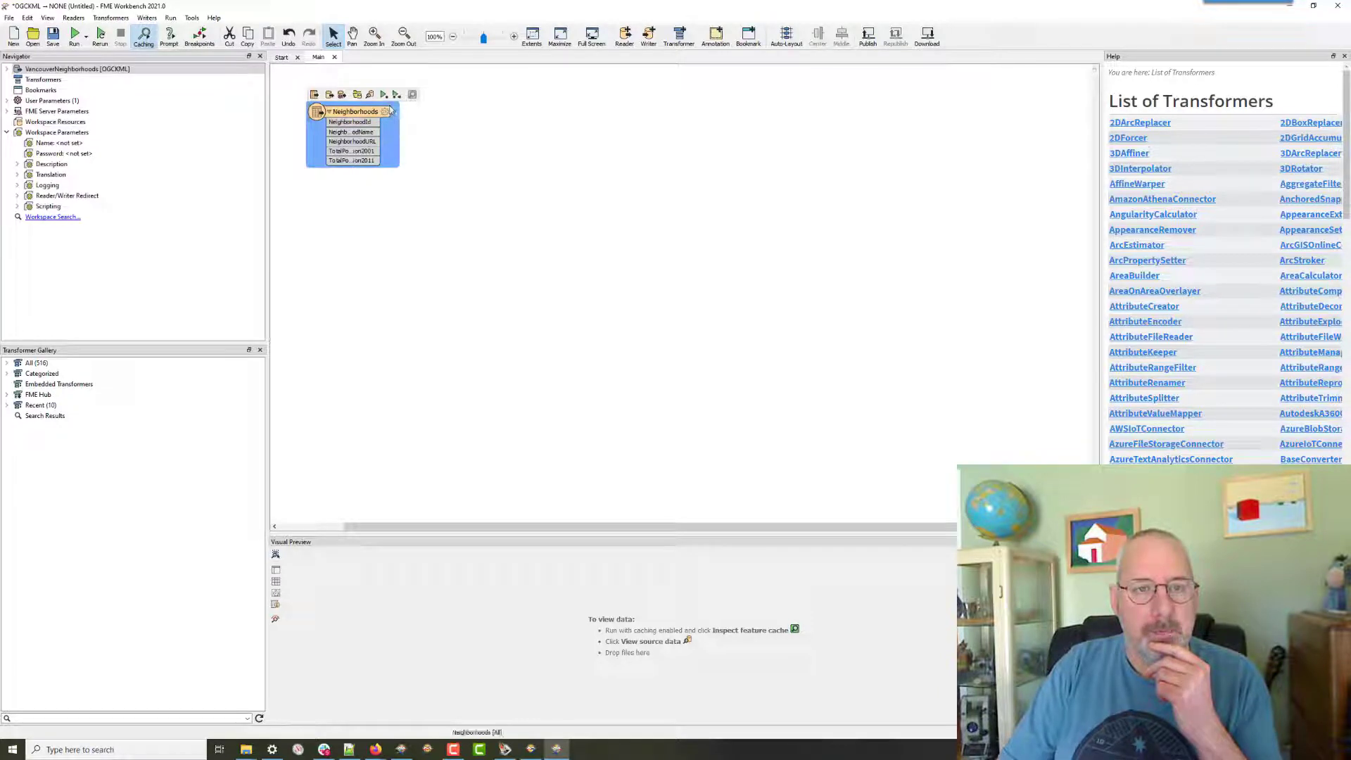
drag(390, 109, 423, 111)
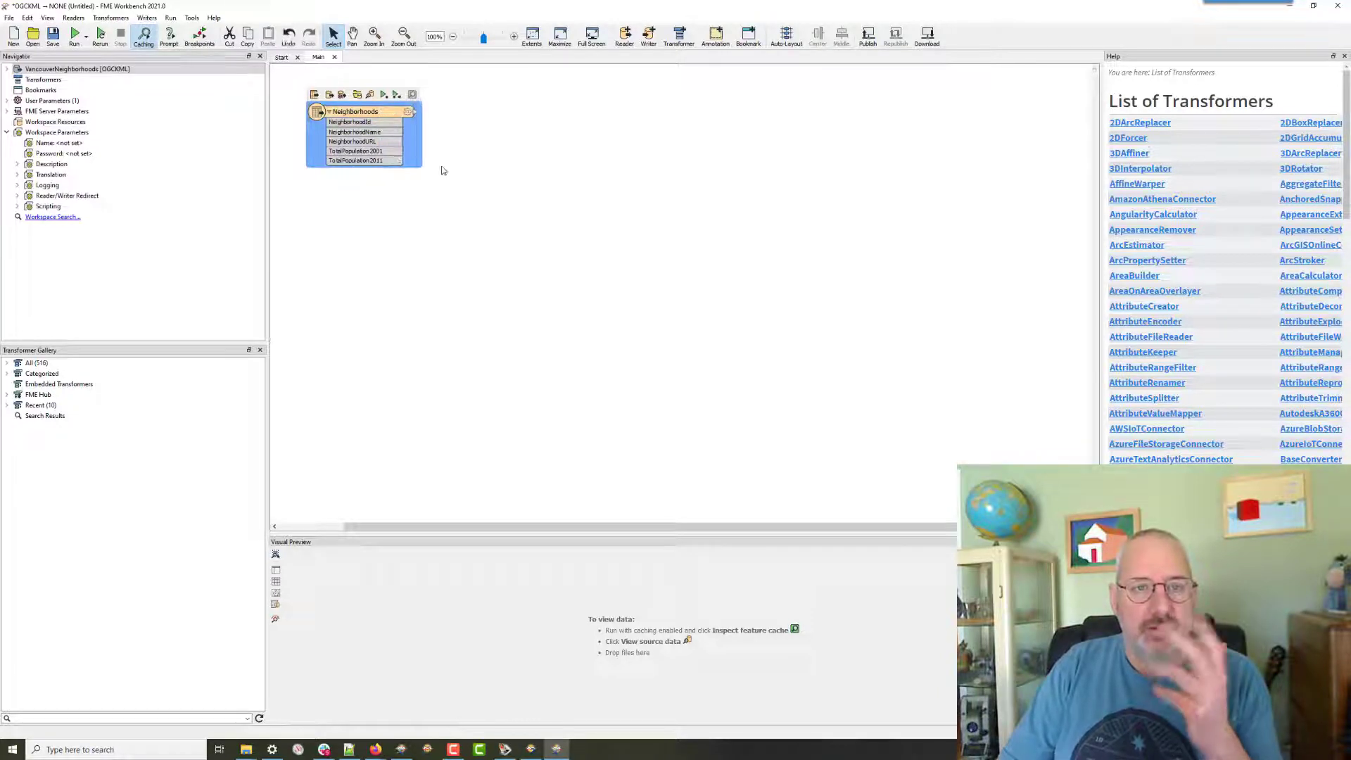
click(470, 193)
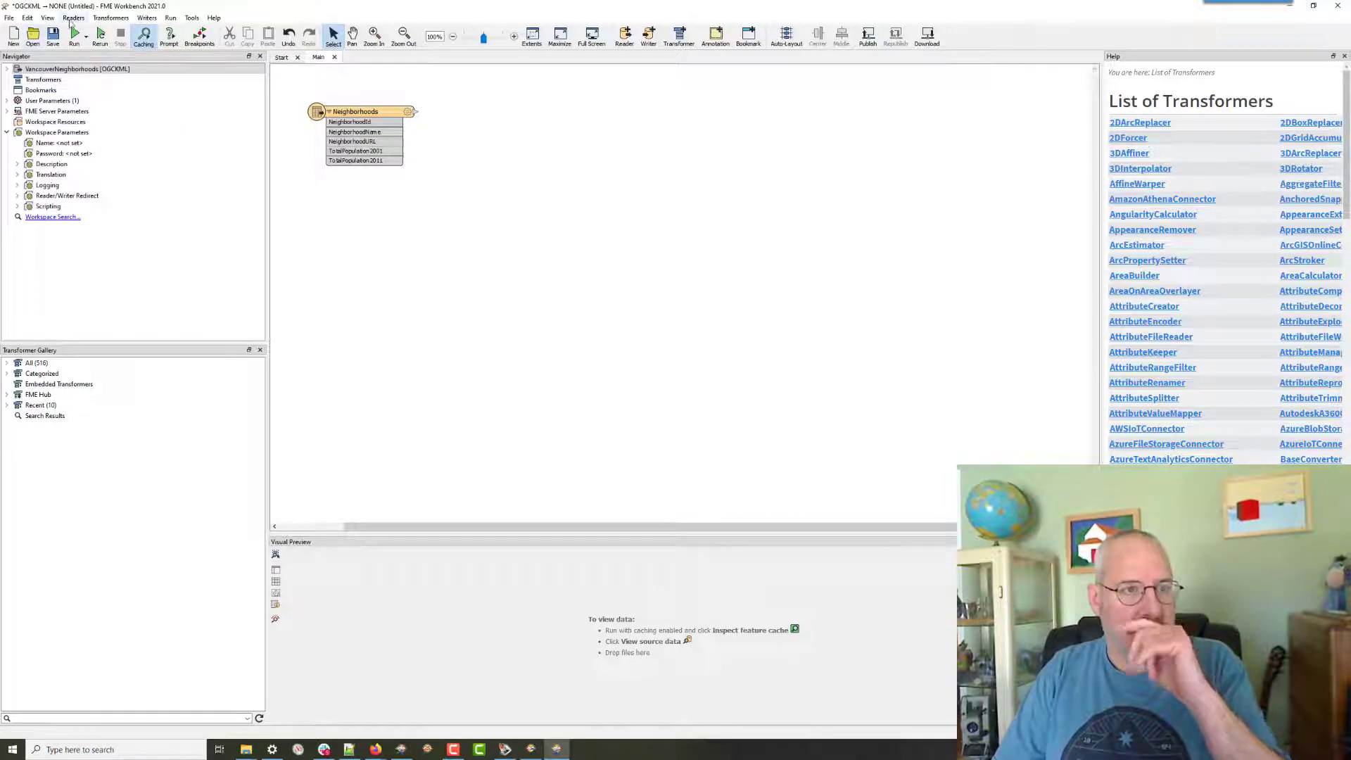
Start a second reader with PublicArt.xlsx from the FMEData2020 Data\Culture folder as its dataset, clearing the KML format.
click(74, 18)
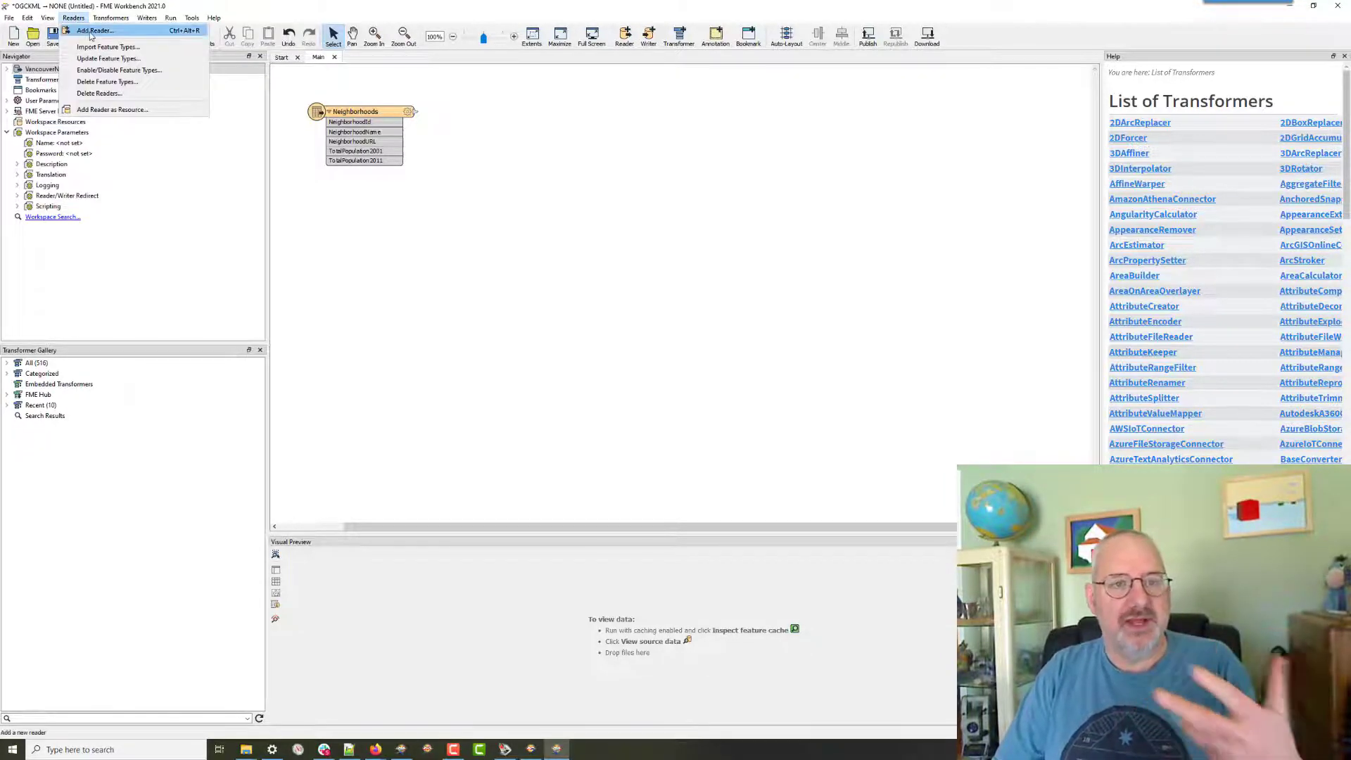
click(90, 33)
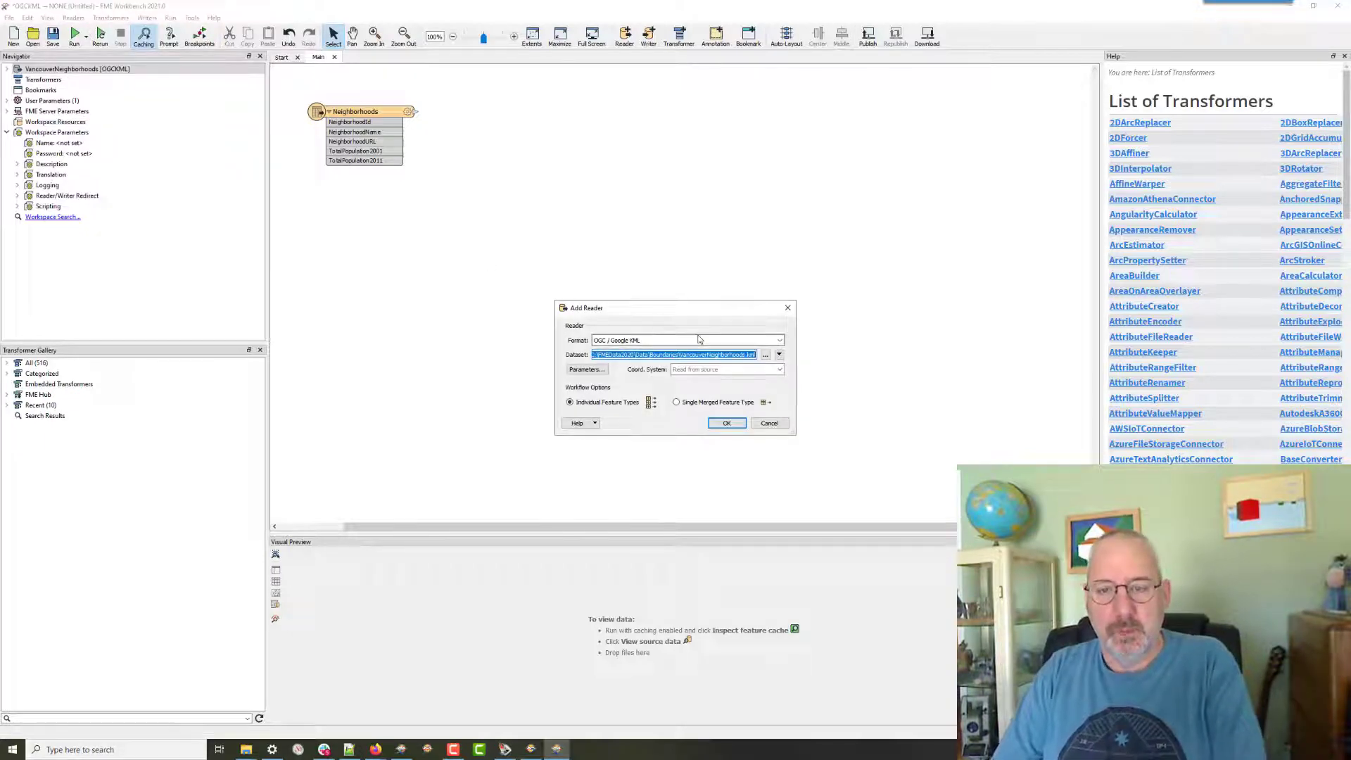
click(699, 340)
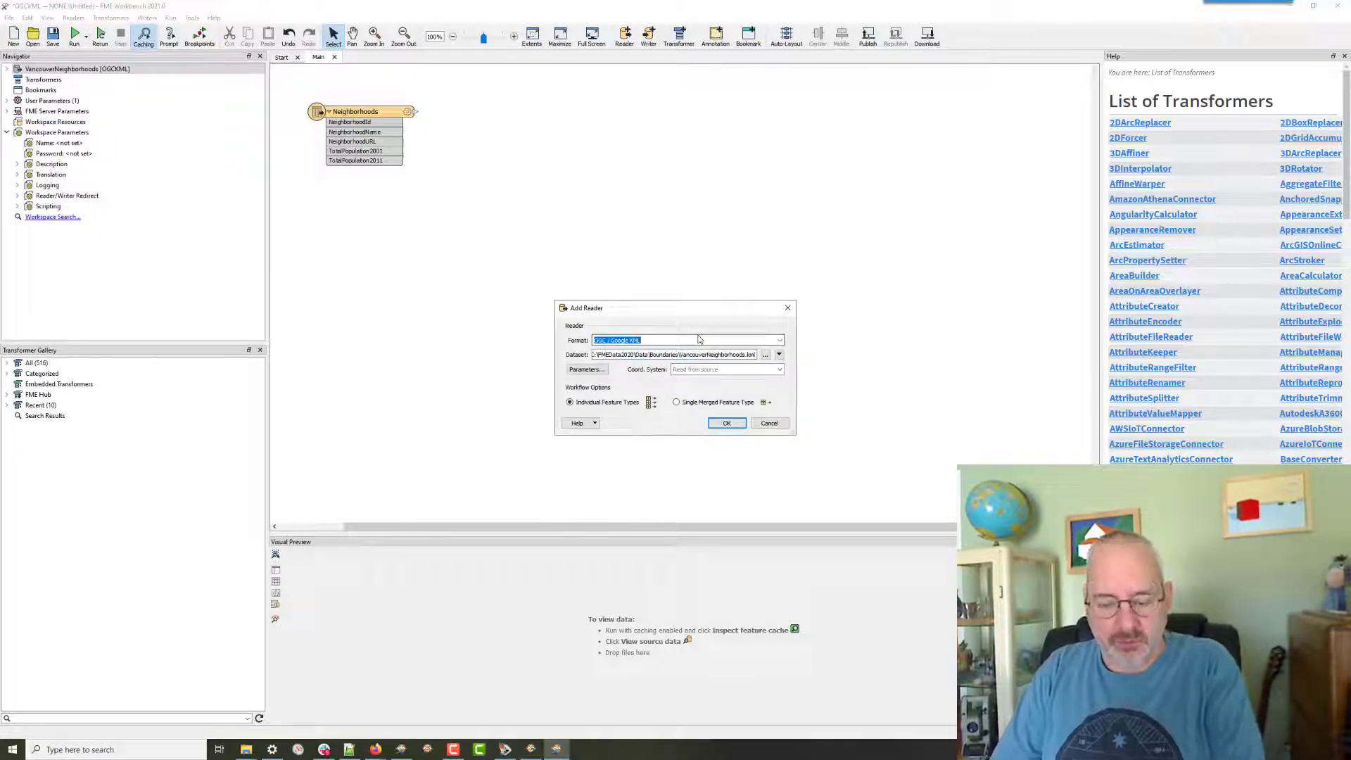
key(BackSpace)
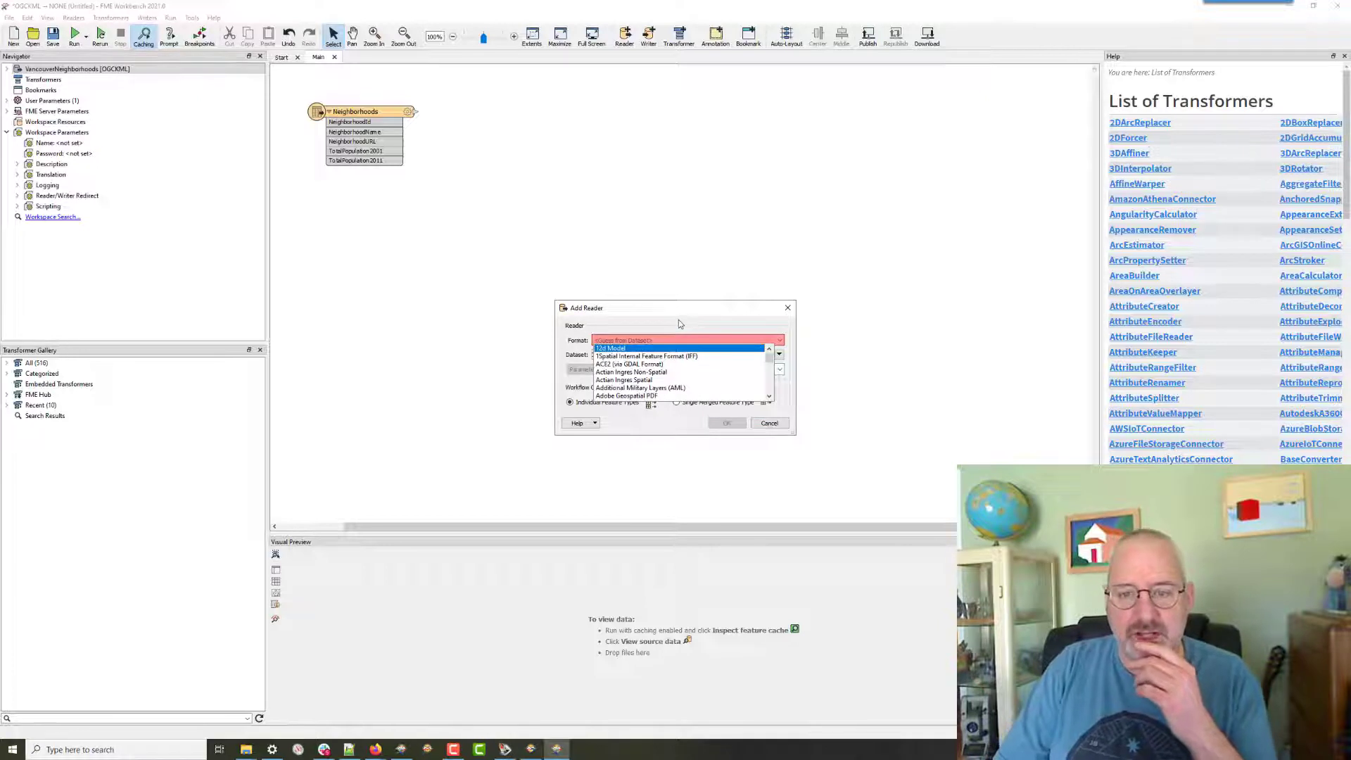
key(Escape)
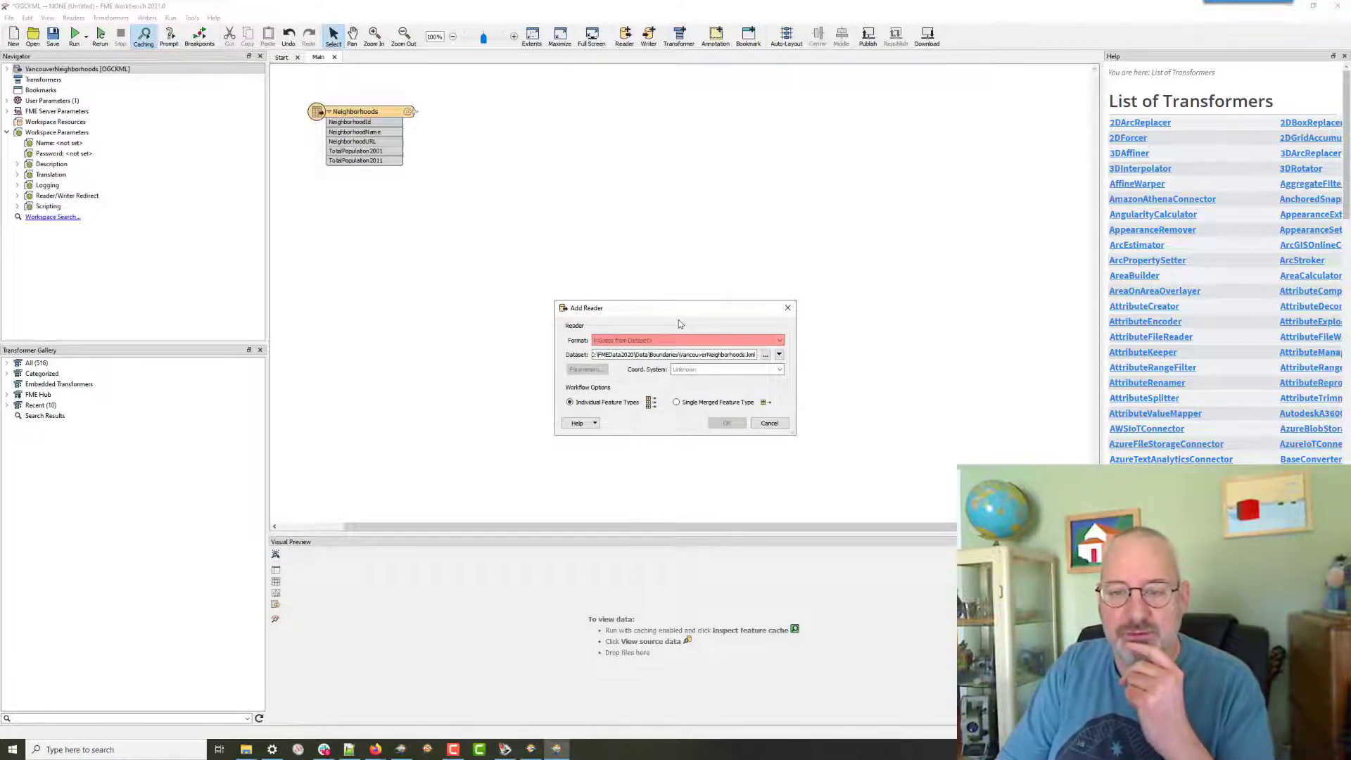
click(765, 355)
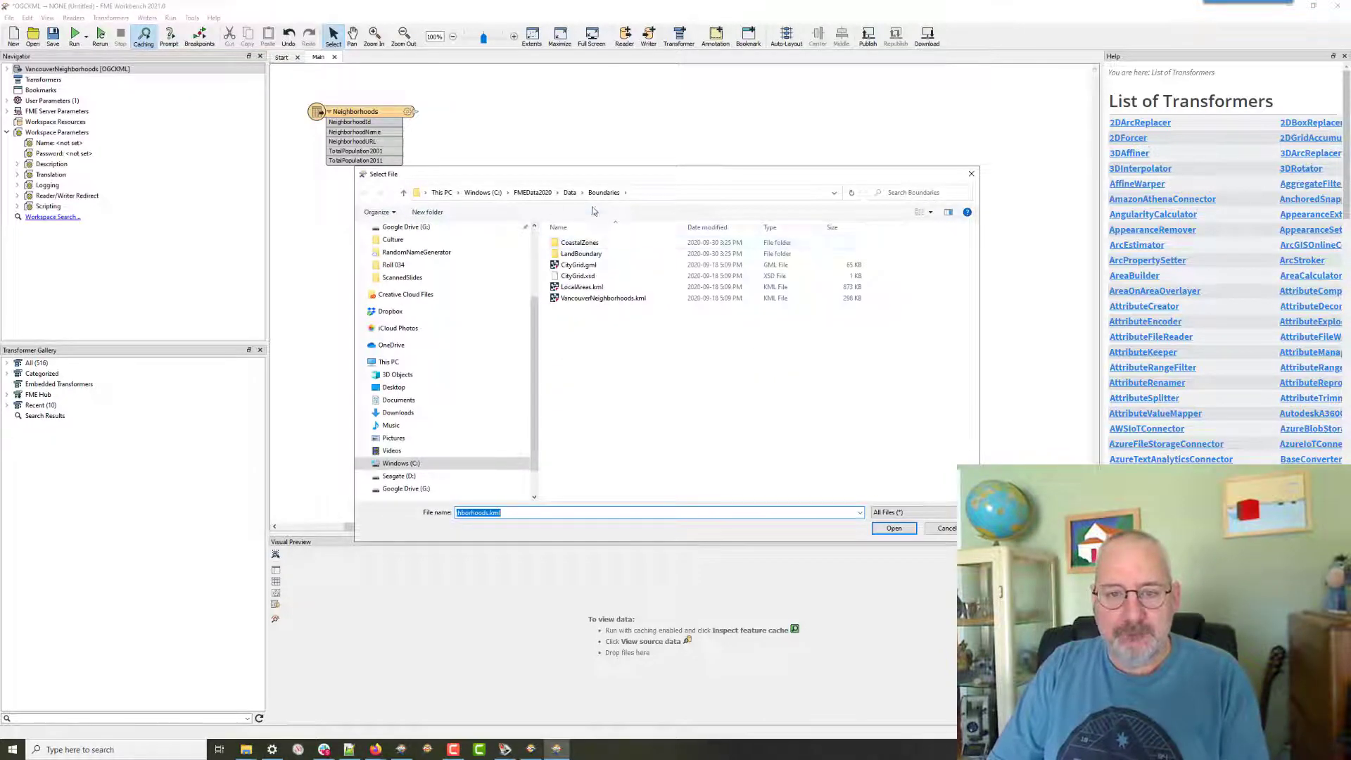
click(569, 193)
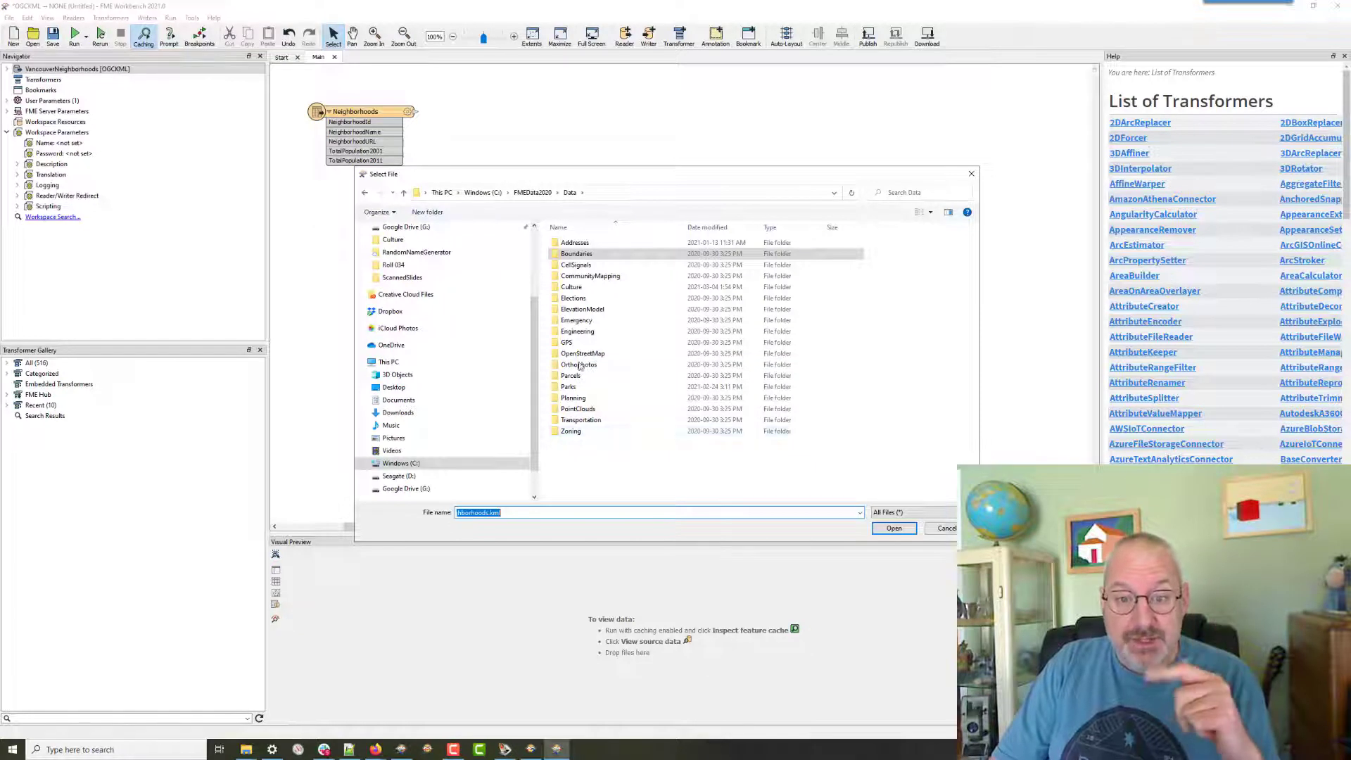
double_click(573, 289)
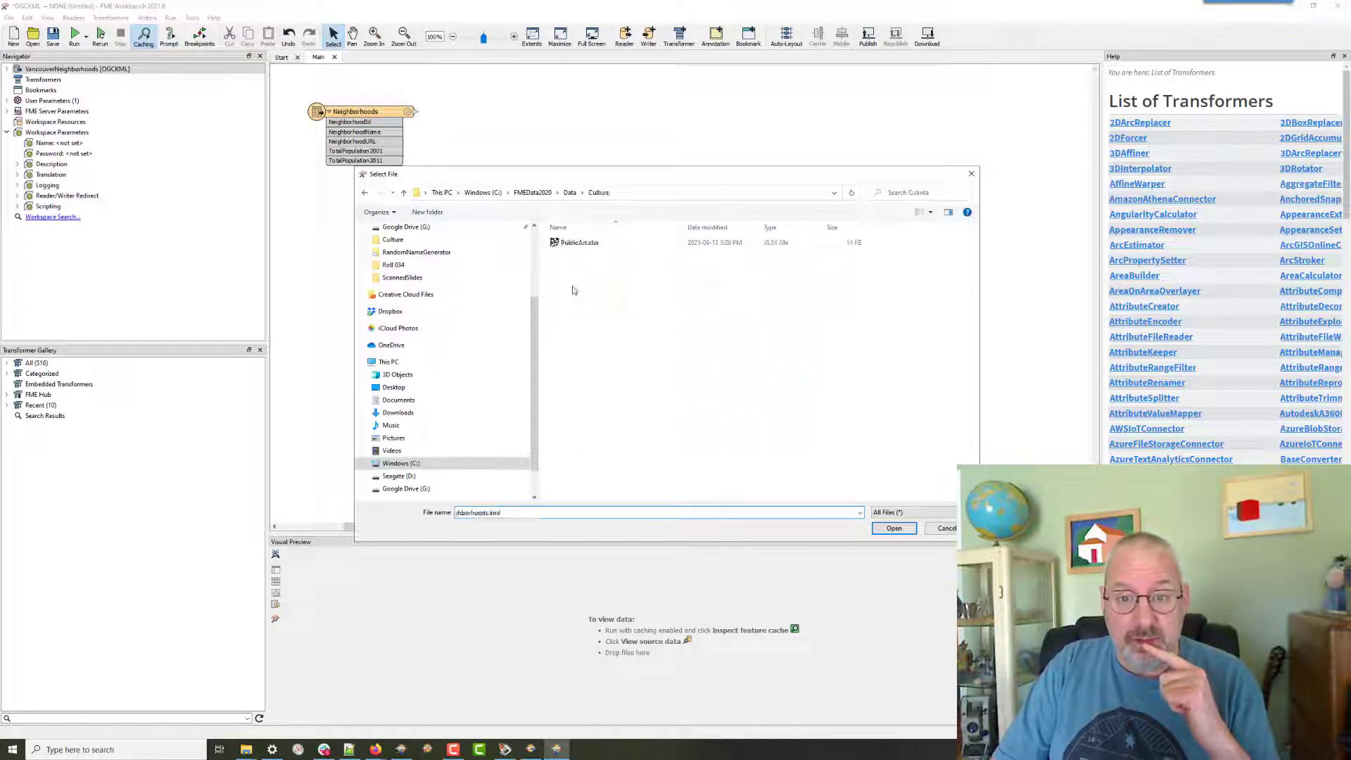
double_click(576, 243)
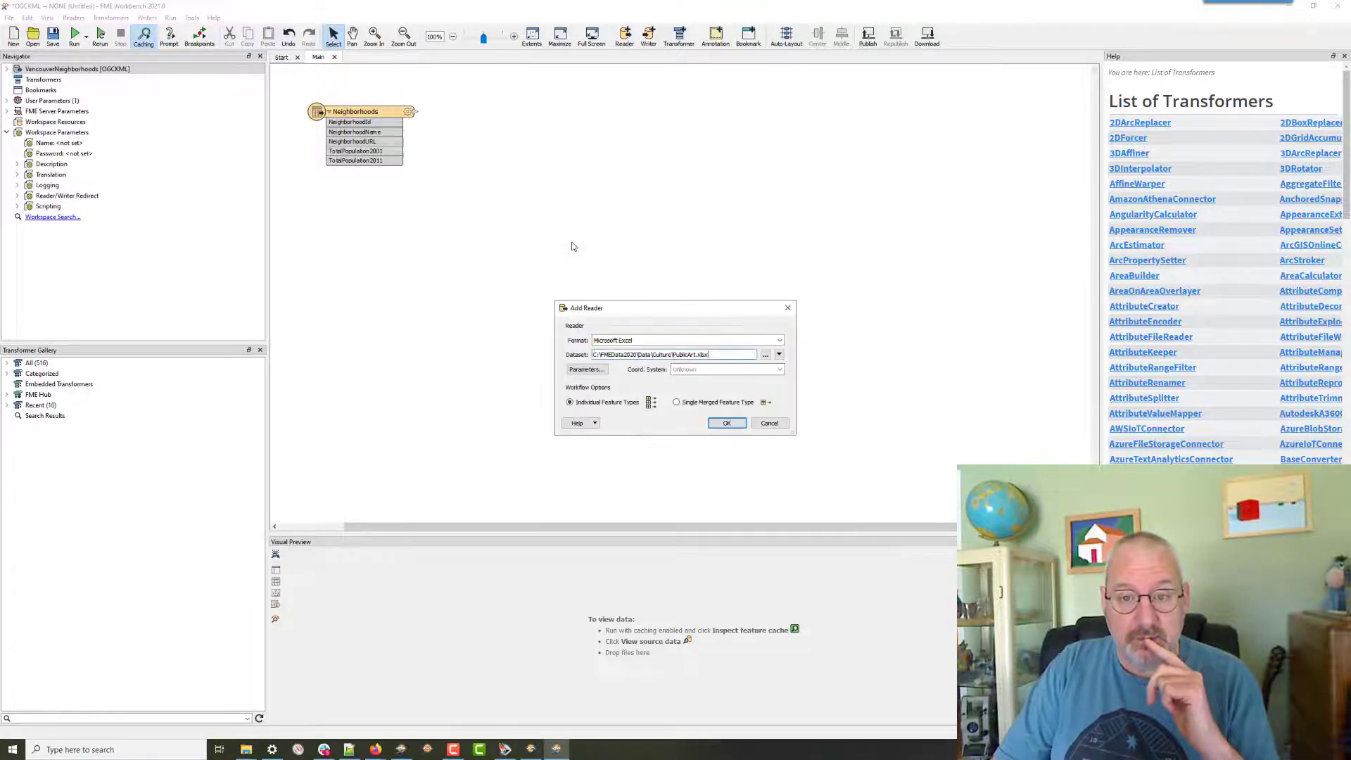
Stop exposing the Longitude and Latitude attributes in the Excel parameters and add the reader with individual feature types.
click(587, 370)
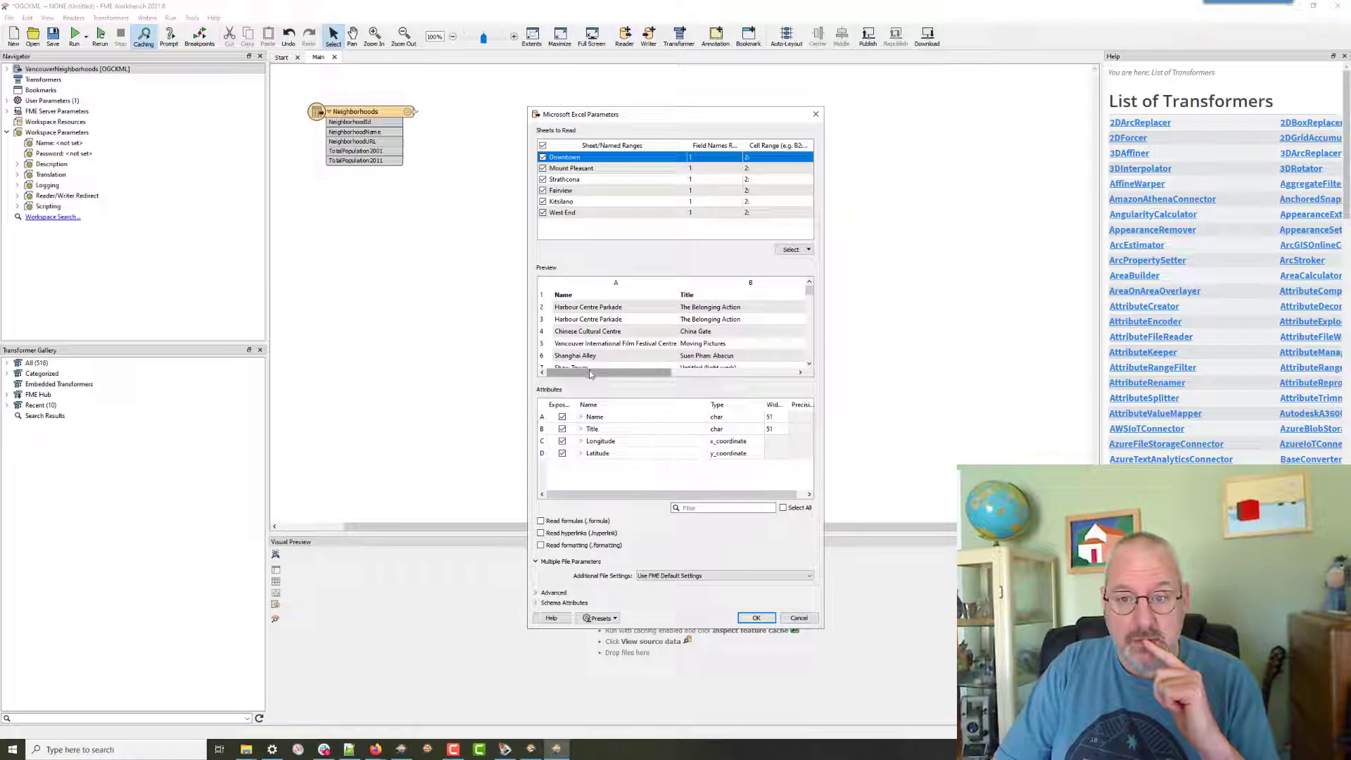
drag(587, 370, 801, 375)
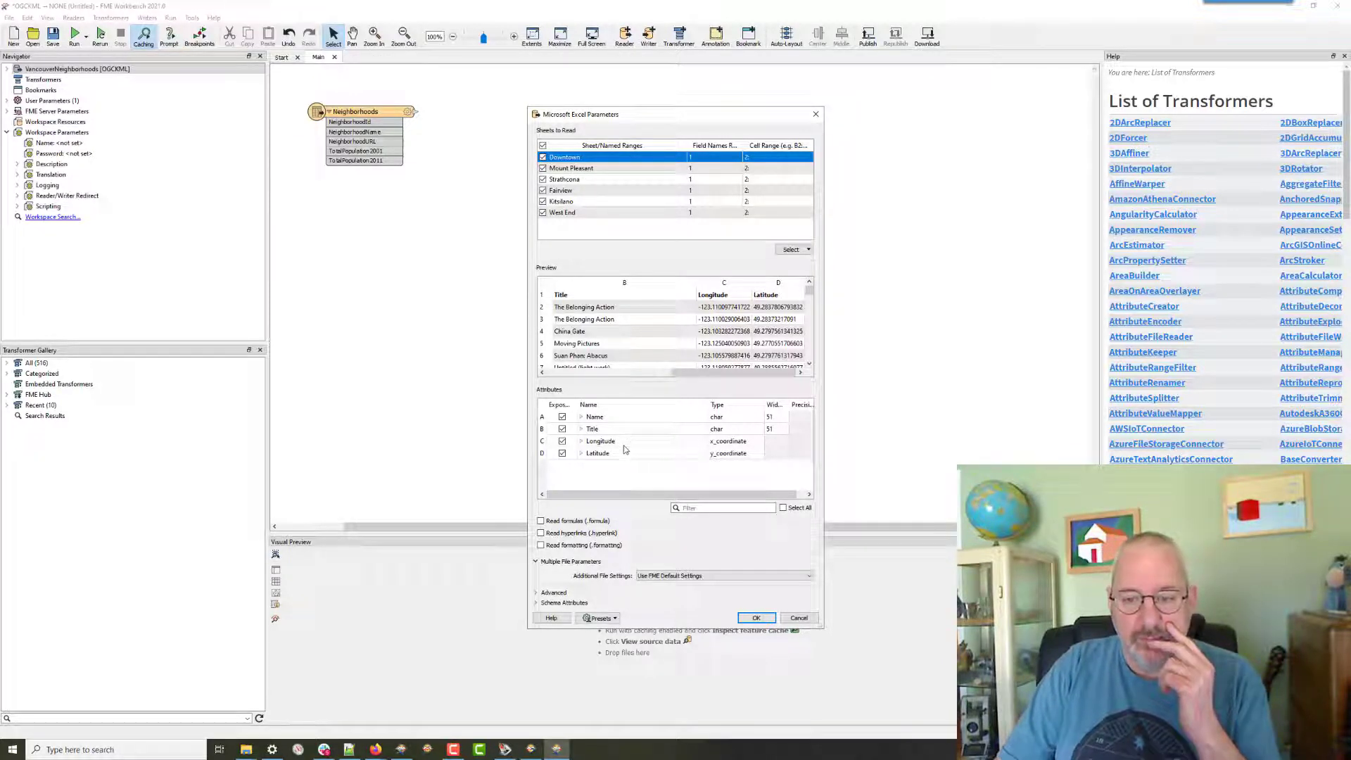
click(563, 443)
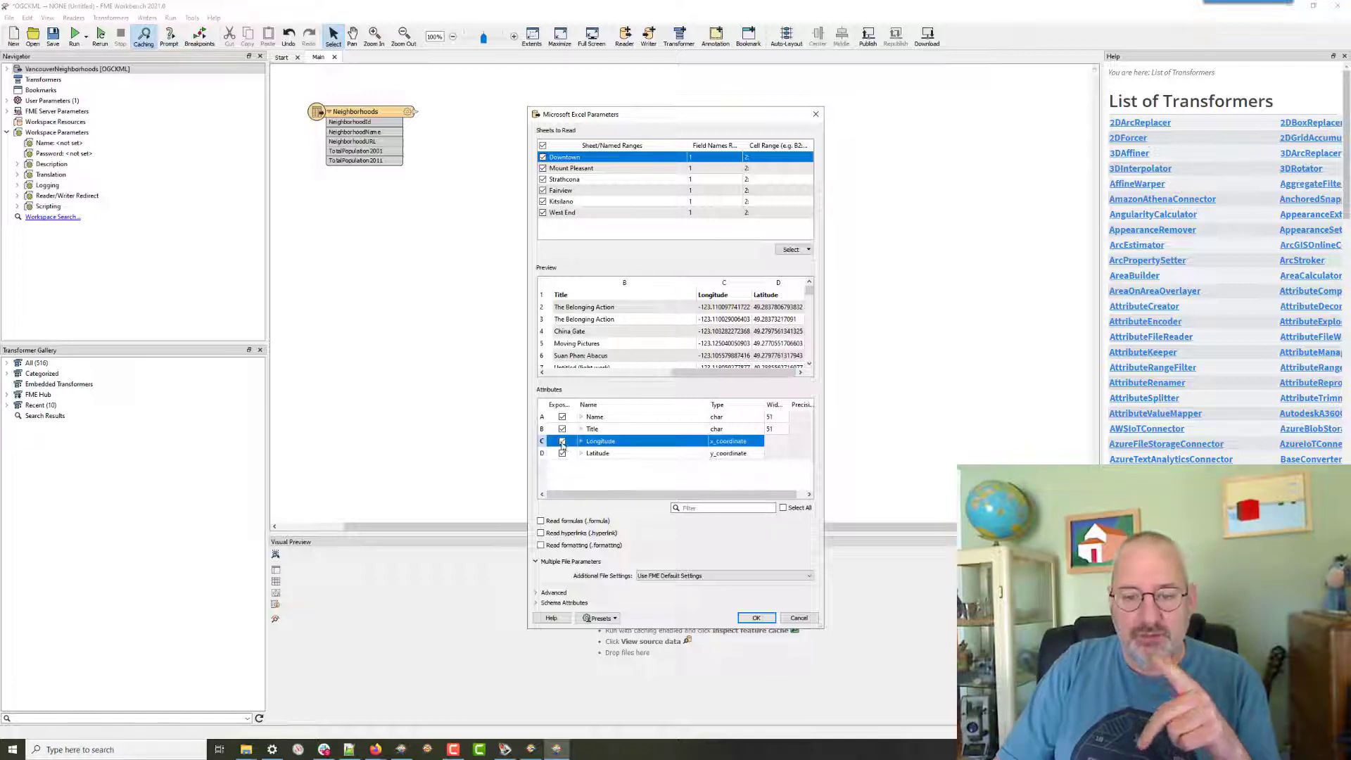
click(562, 454)
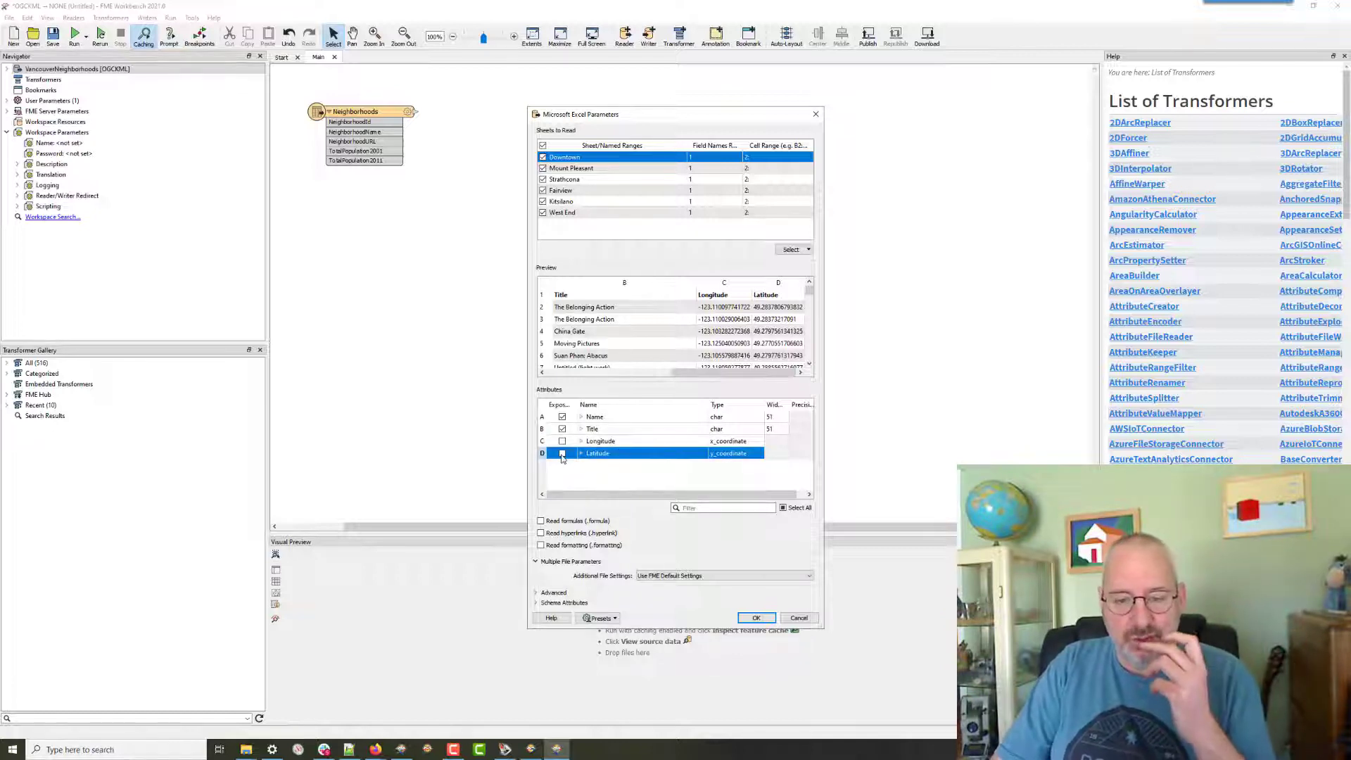
click(756, 619)
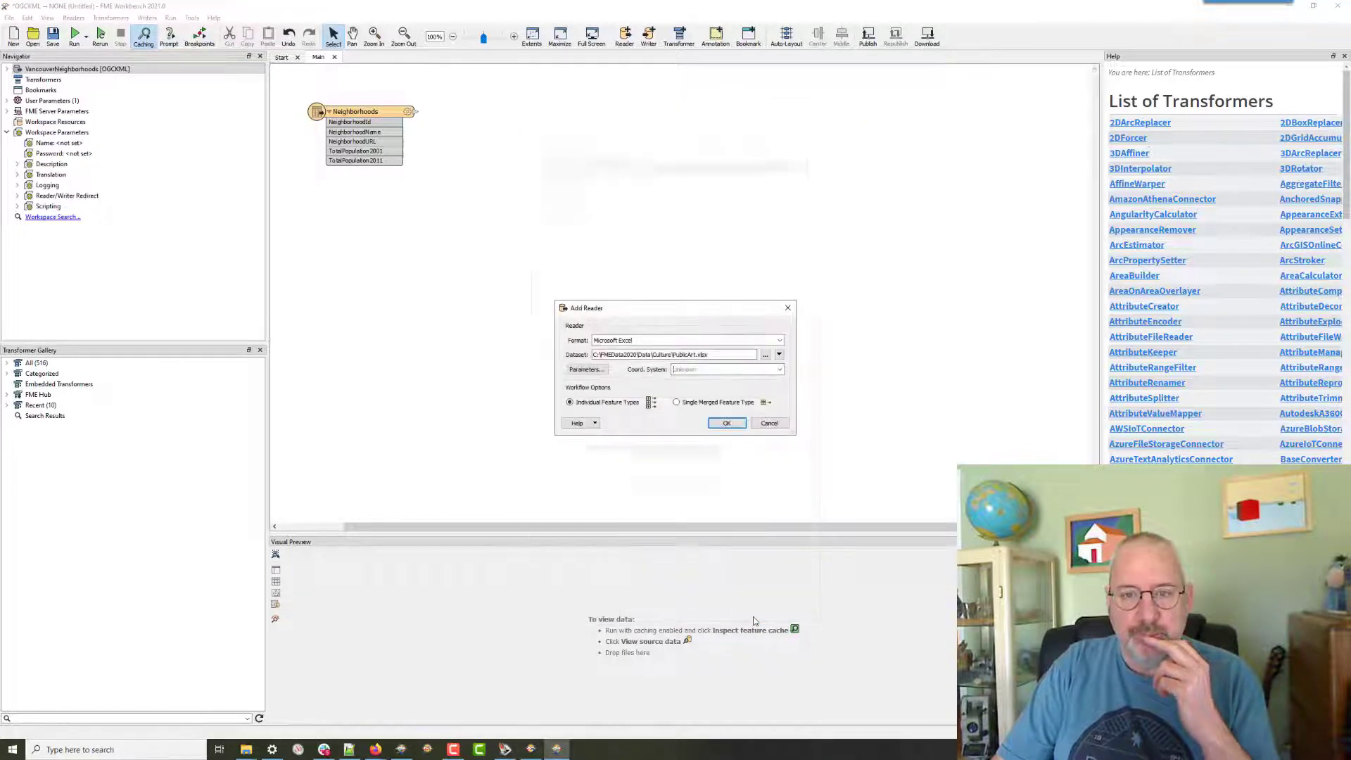
click(726, 423)
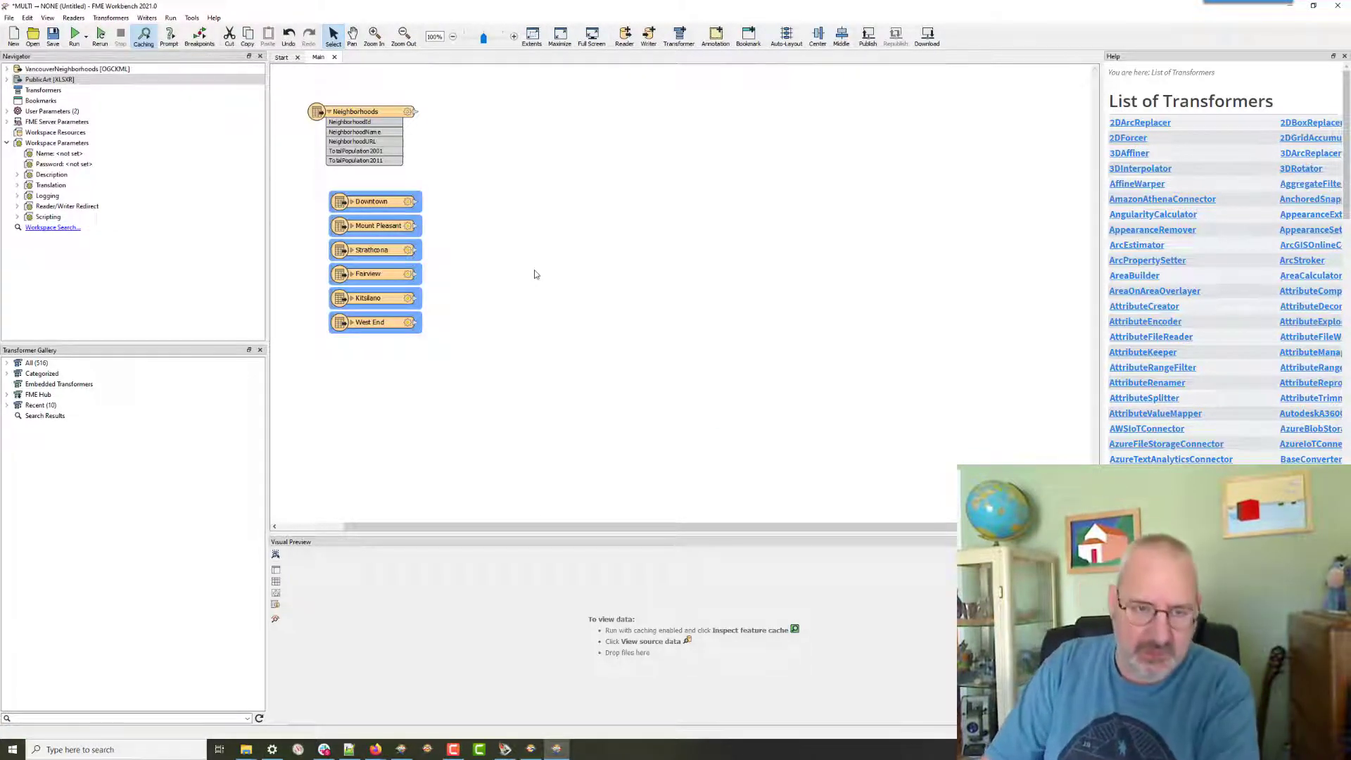
Delete all six PublicArt feature types from the canvas together with their reader.
key(Delete)
click(739, 388)
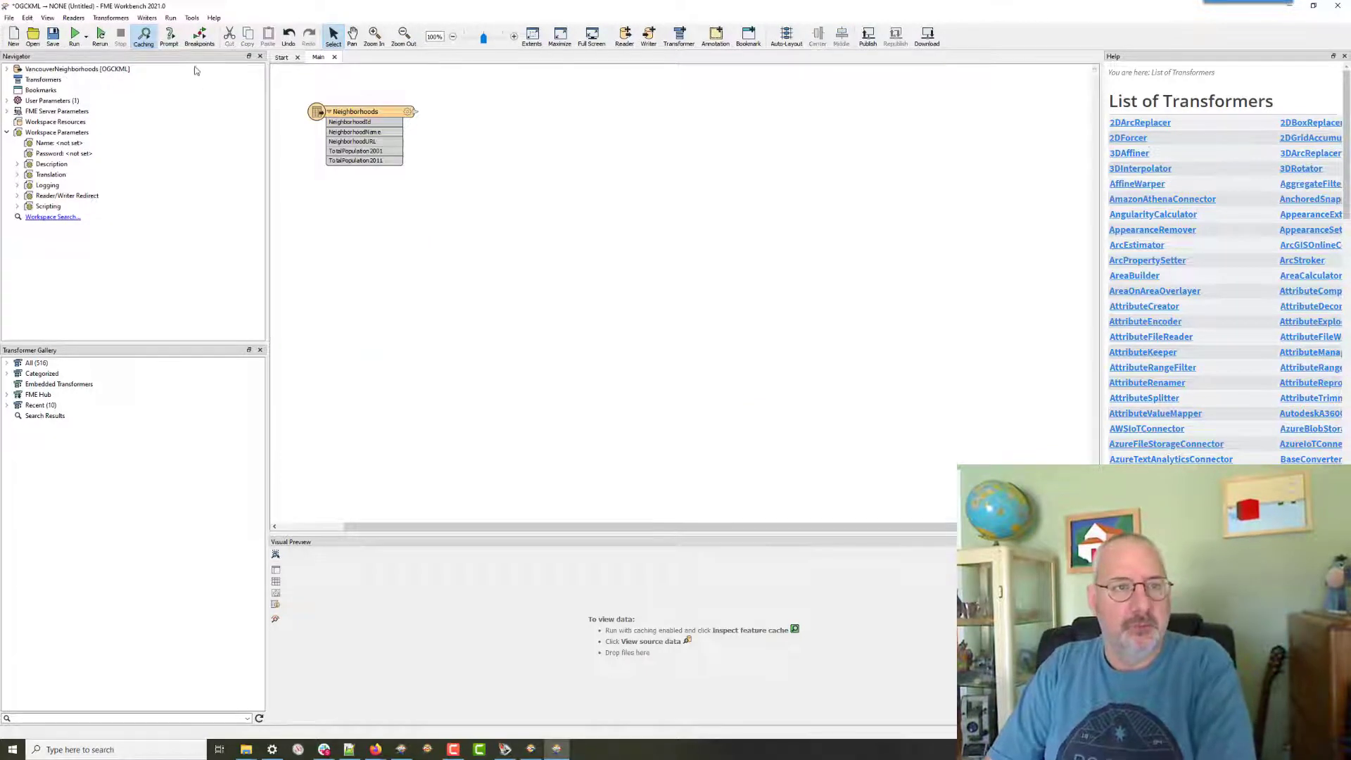
Add a reader for the PublicArt.xlsx workbook again, without exposing Longitude and Latitude, as a single merged feature type.
click(74, 17)
click(91, 31)
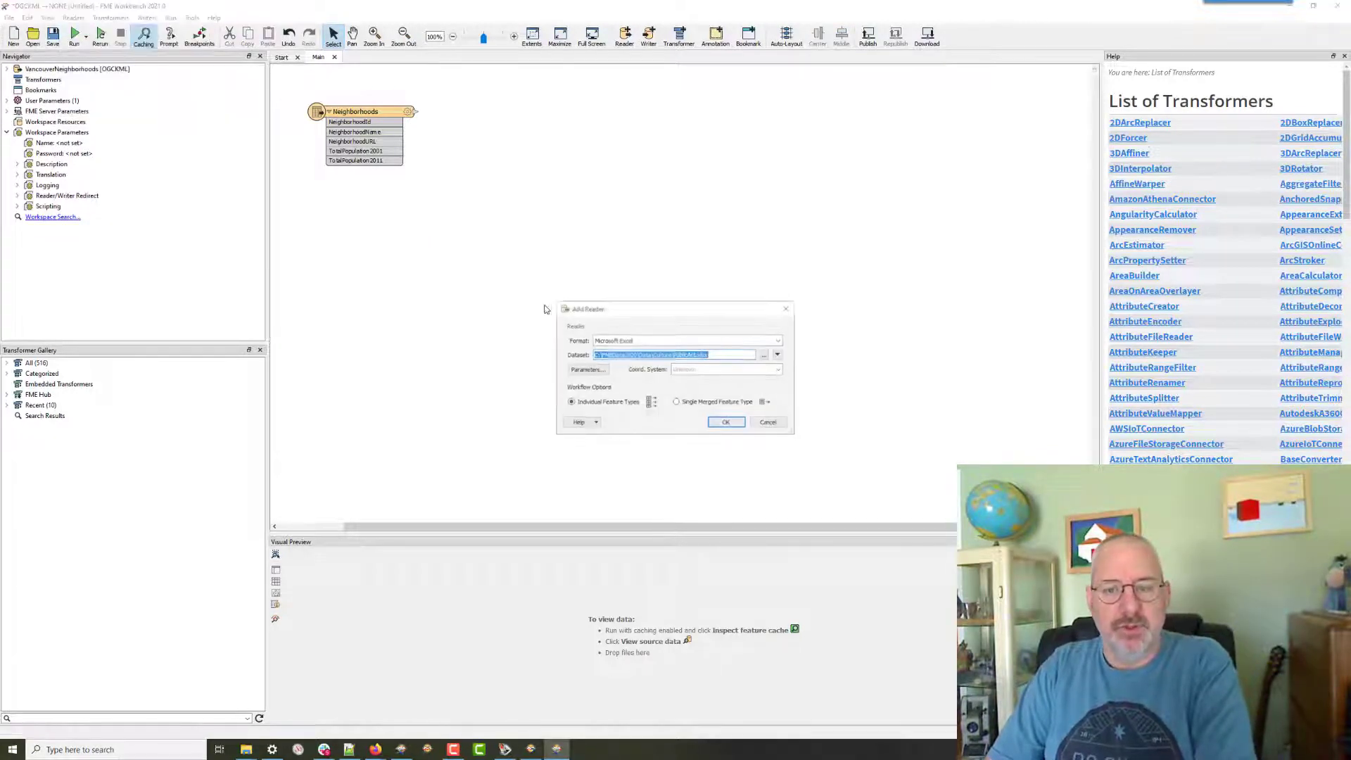
click(587, 369)
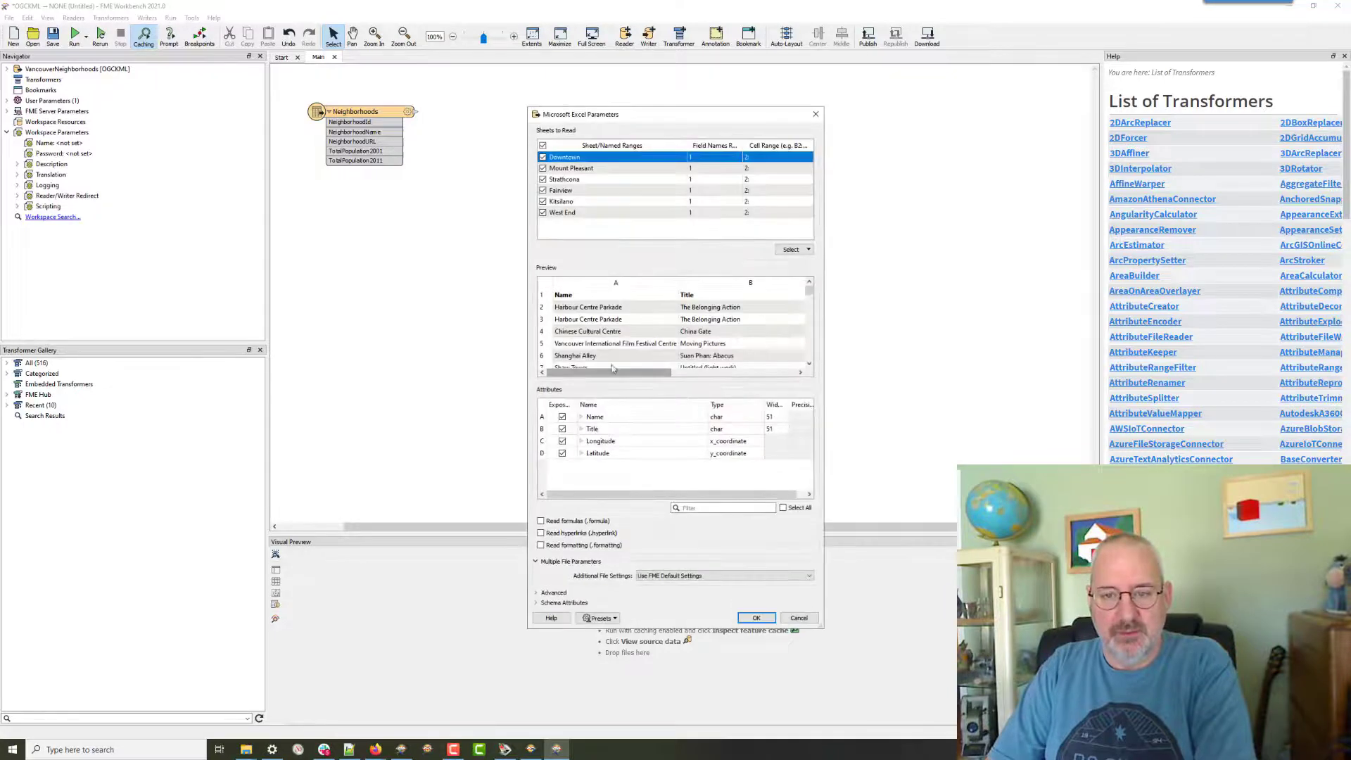
click(562, 441)
click(562, 453)
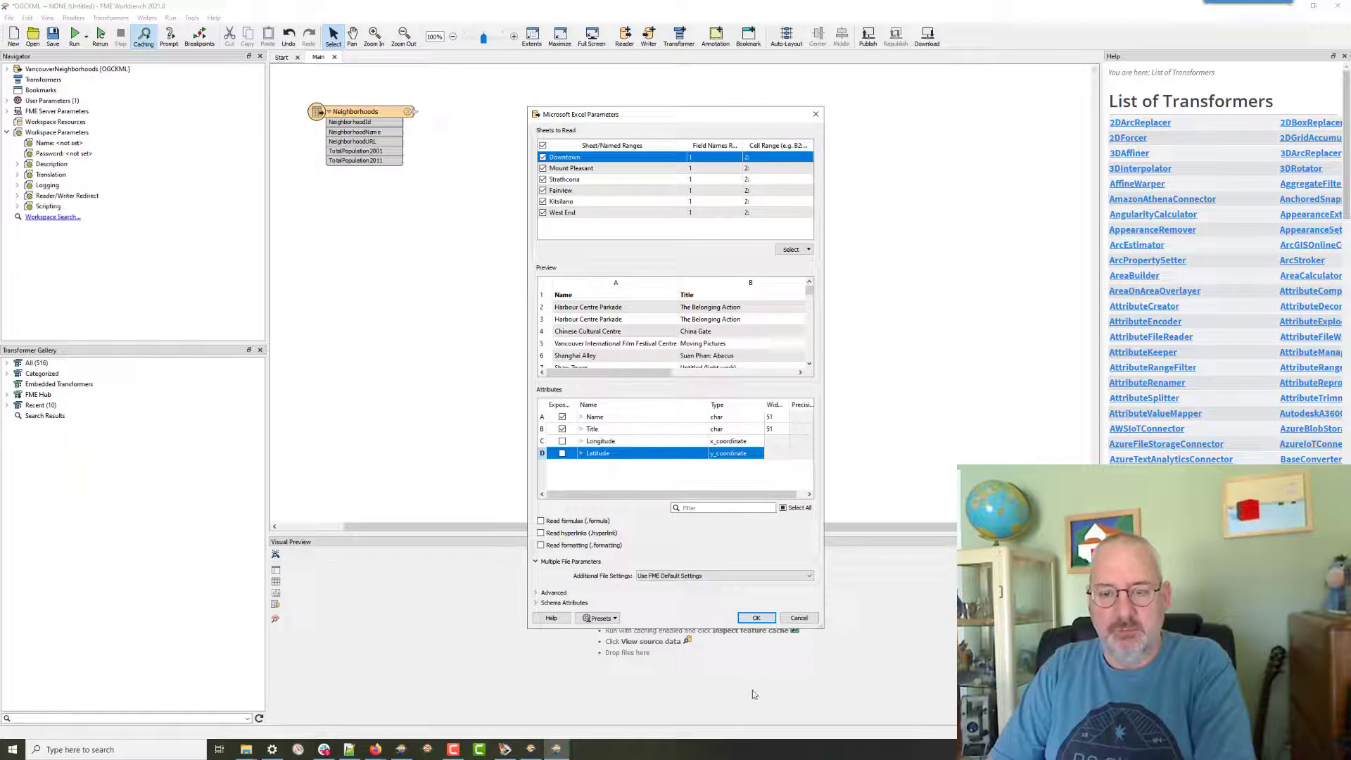
click(756, 618)
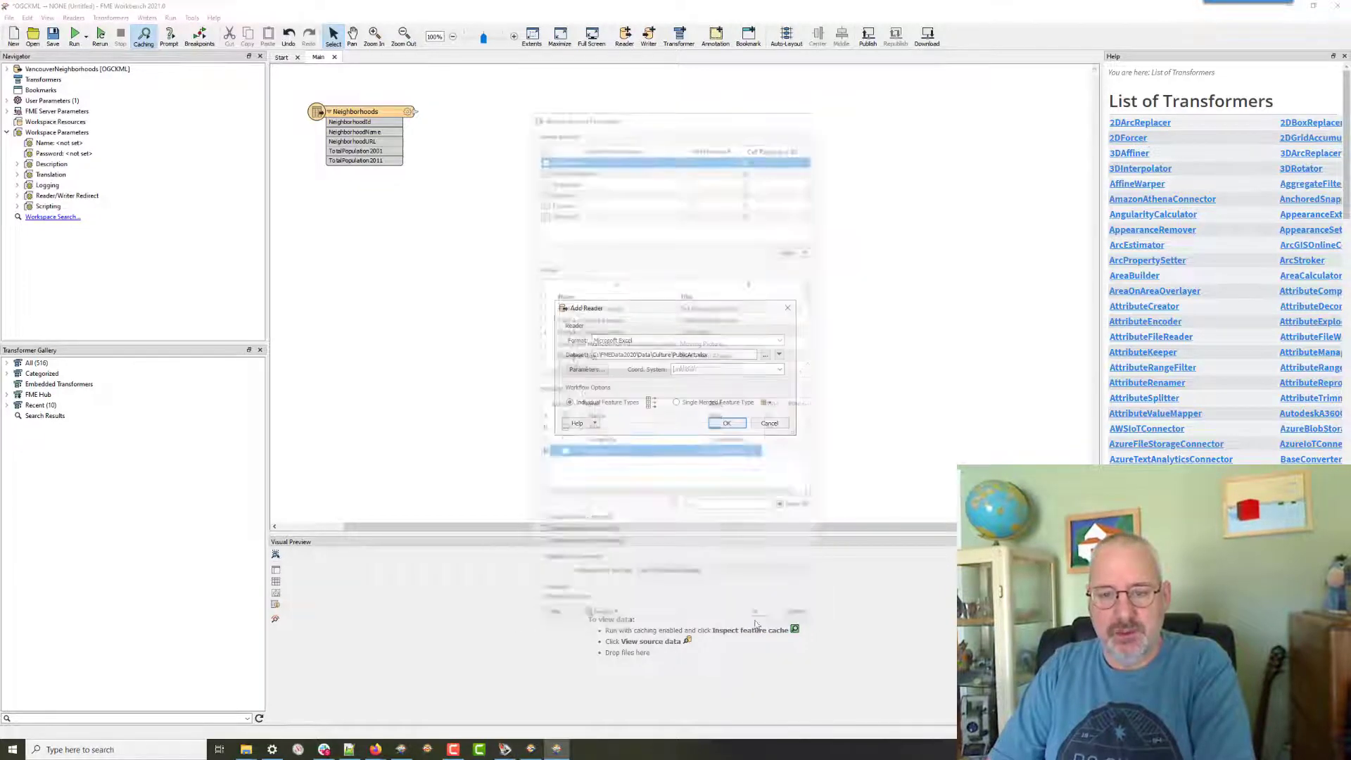
click(693, 405)
click(727, 423)
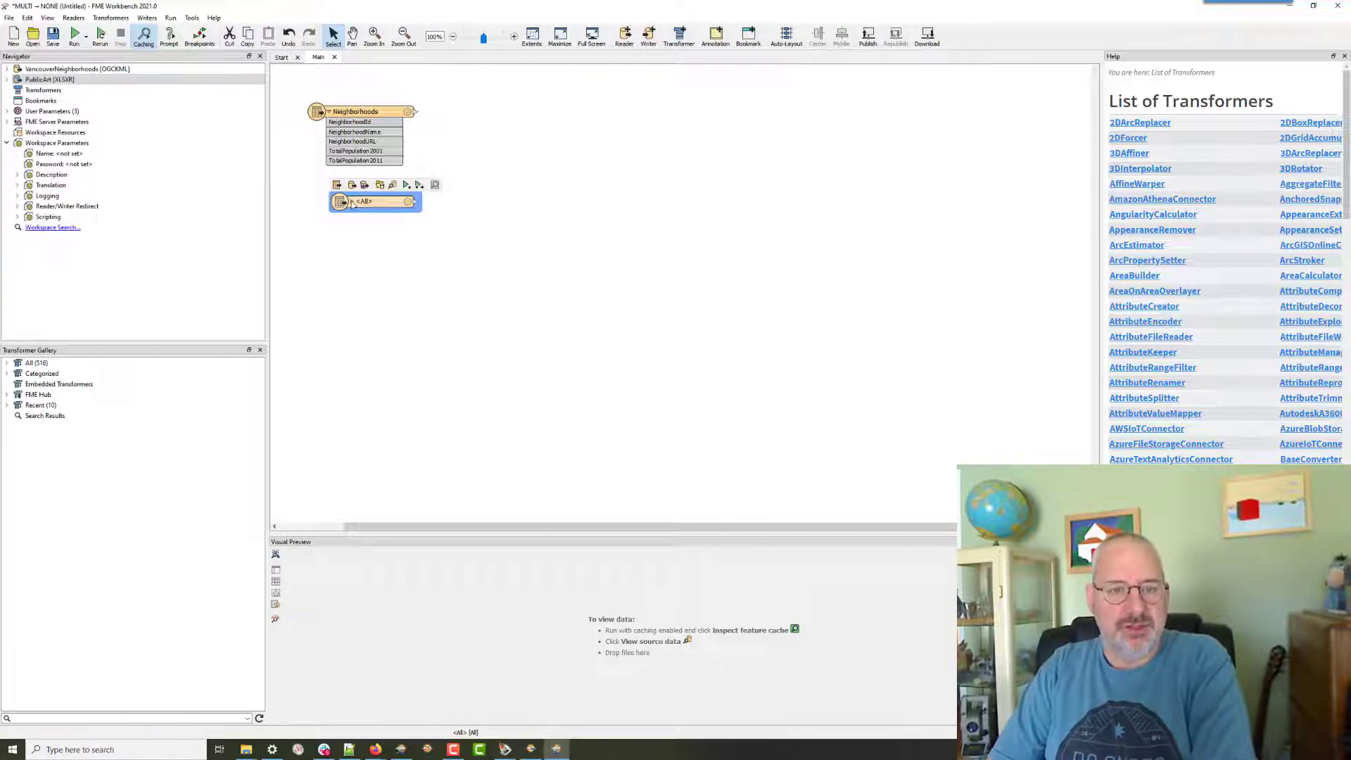
Expand the attribute list of the merged <All> feature type and place it below the Neighborhoods feature type.
click(351, 202)
drag(377, 204, 361, 215)
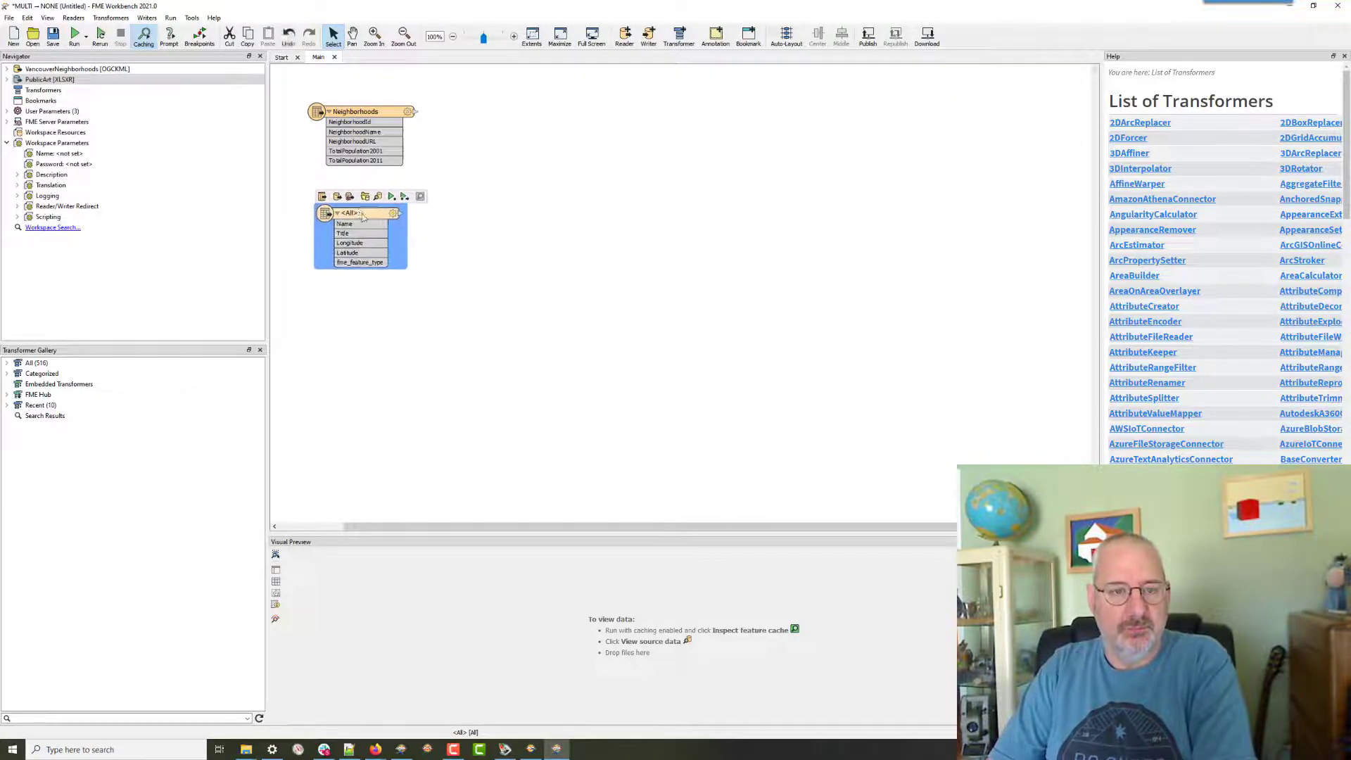
click(431, 259)
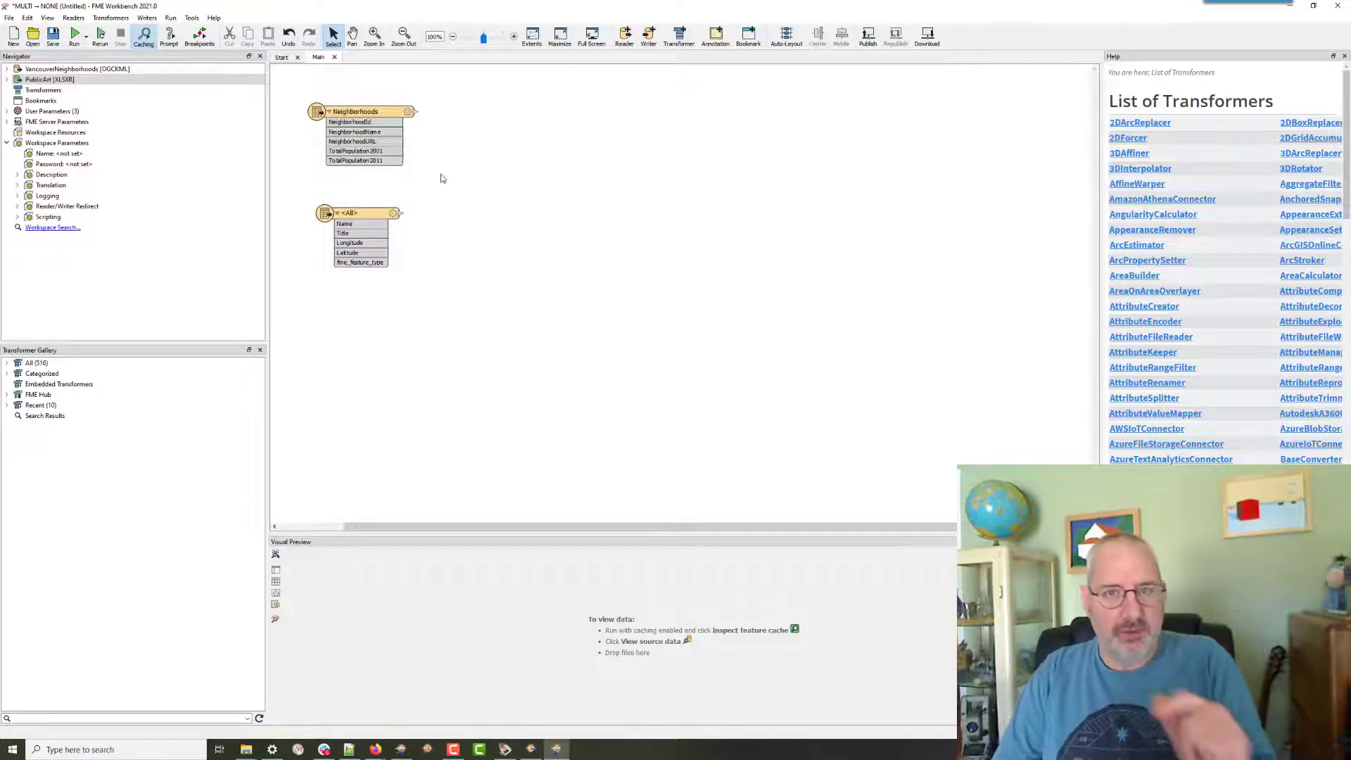
Add a FeatureMerger, connecting Neighborhoods to its Requestor port and the <All> public art features to its Supplier port.
text(ure)
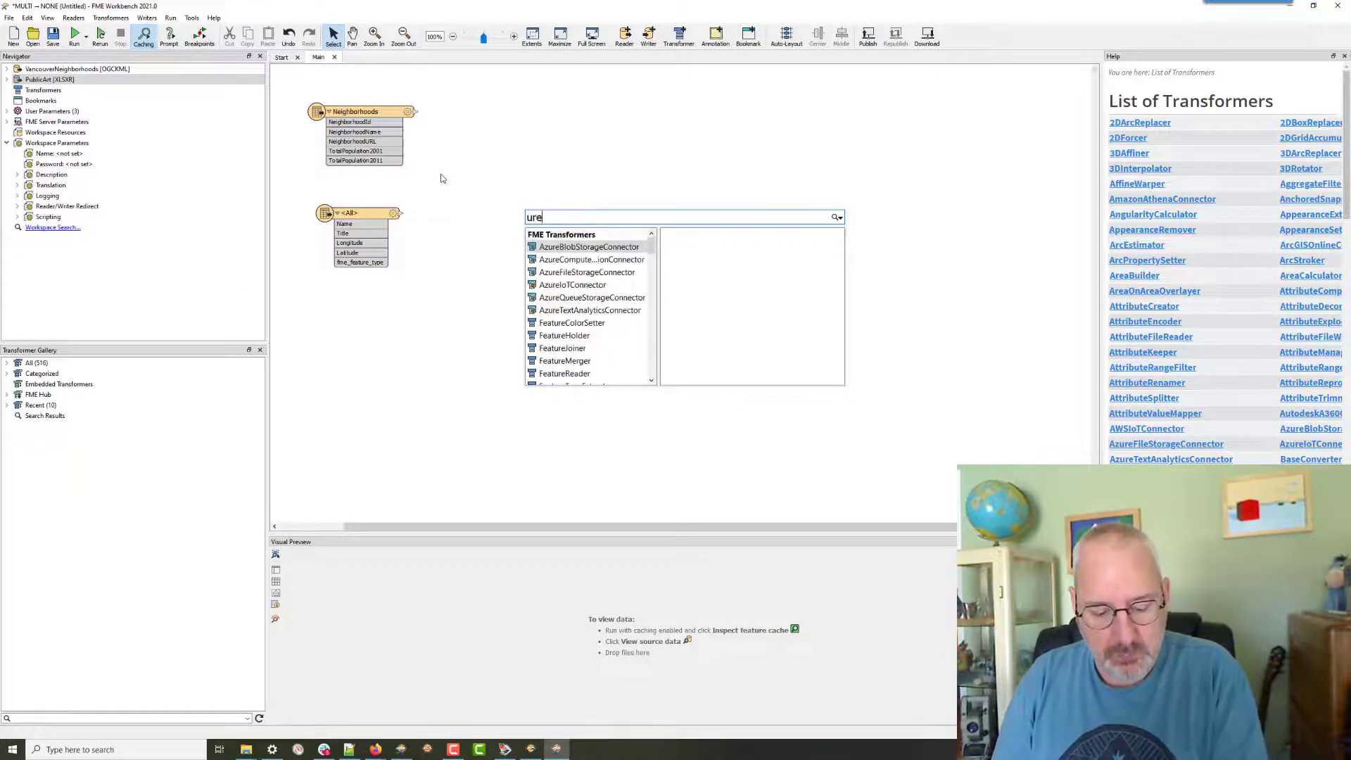
text(m)
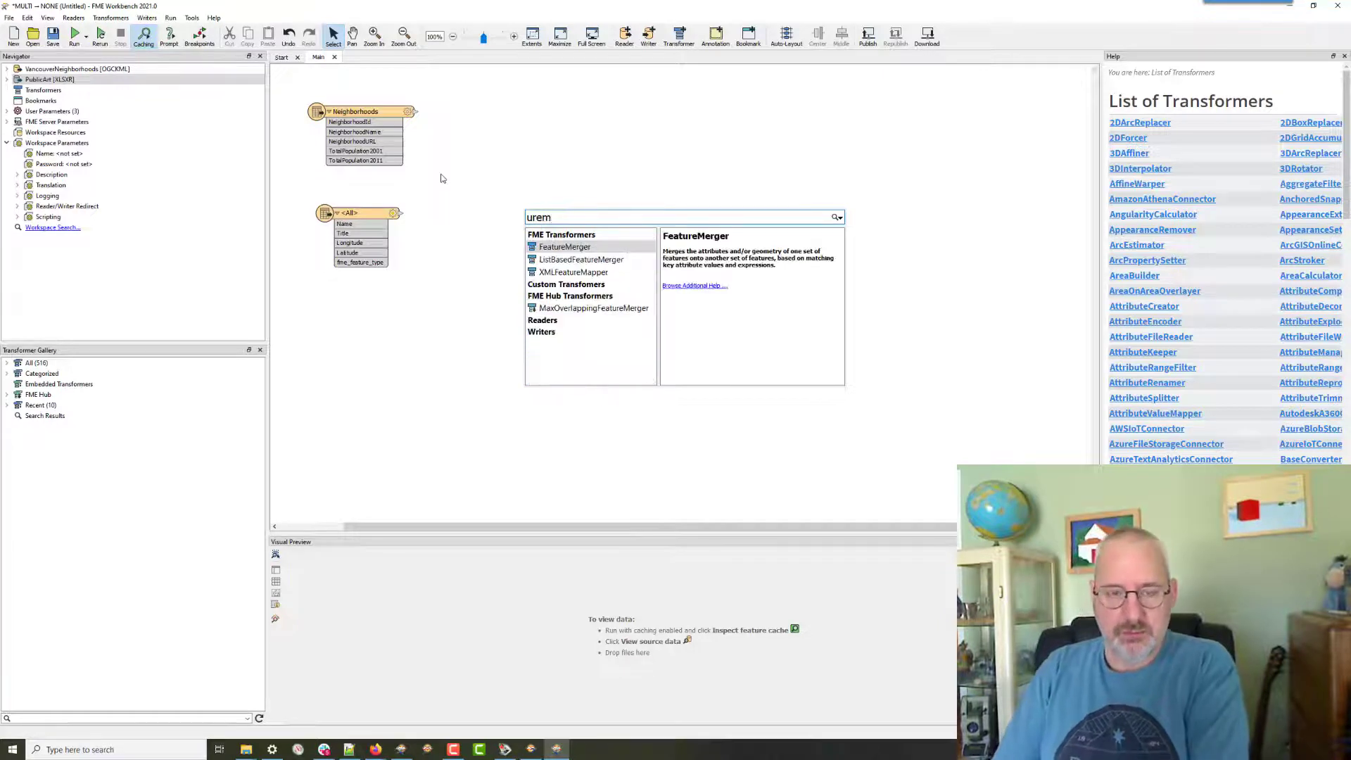
key(Return)
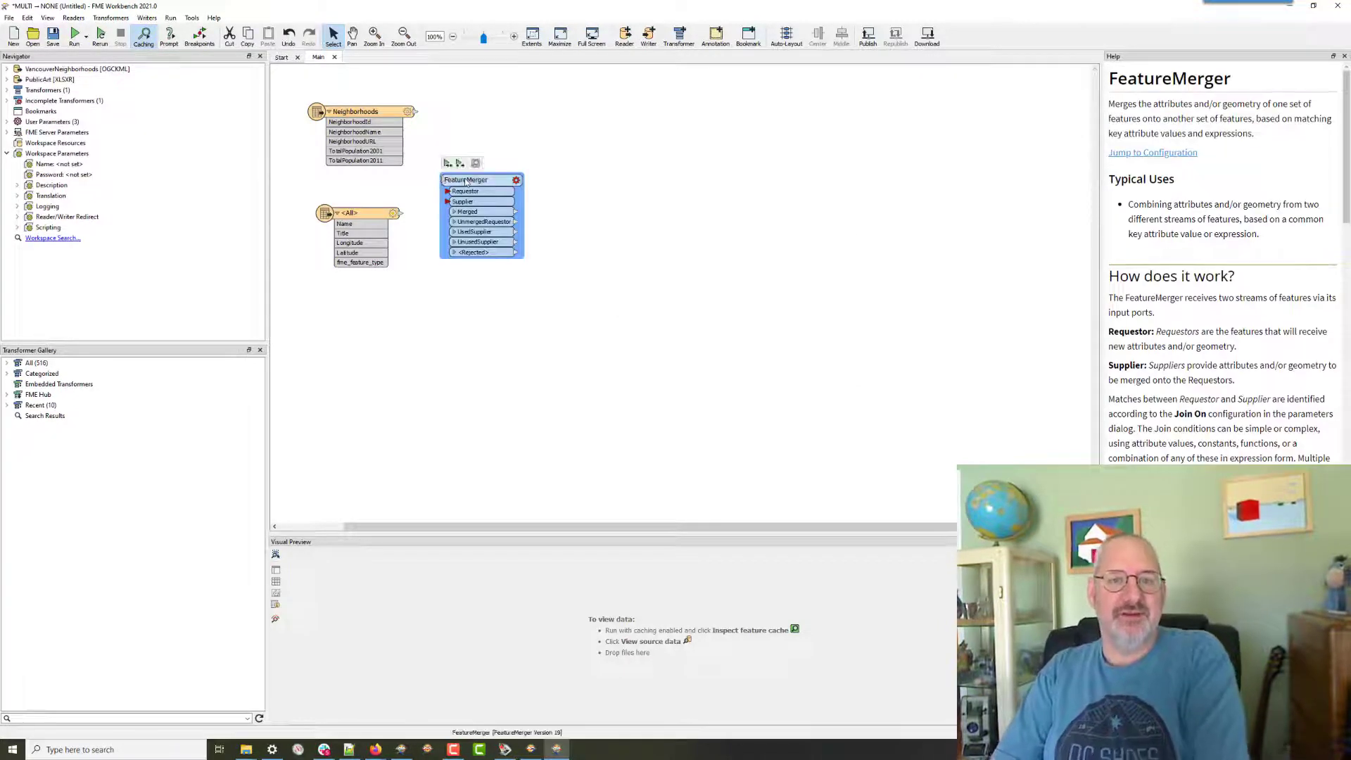
drag(467, 176, 481, 151)
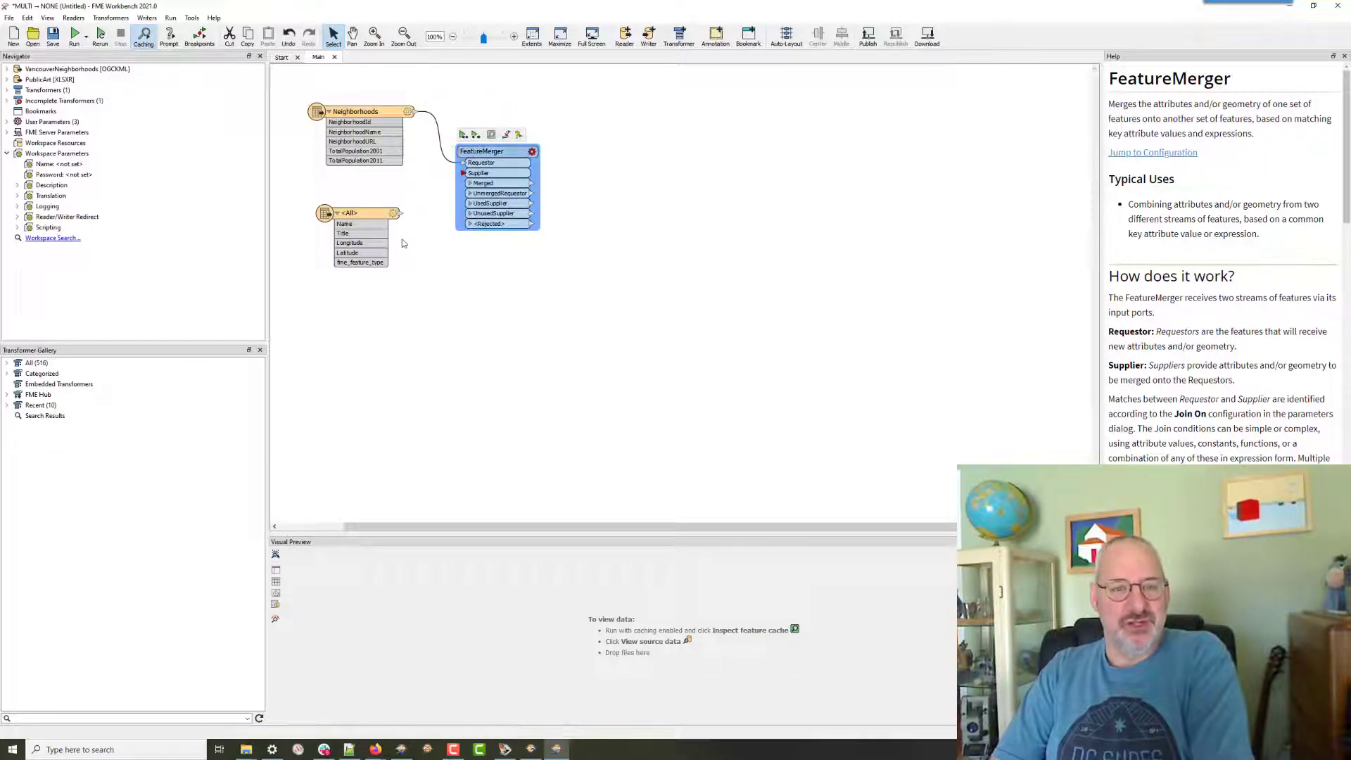
drag(400, 216, 517, 159)
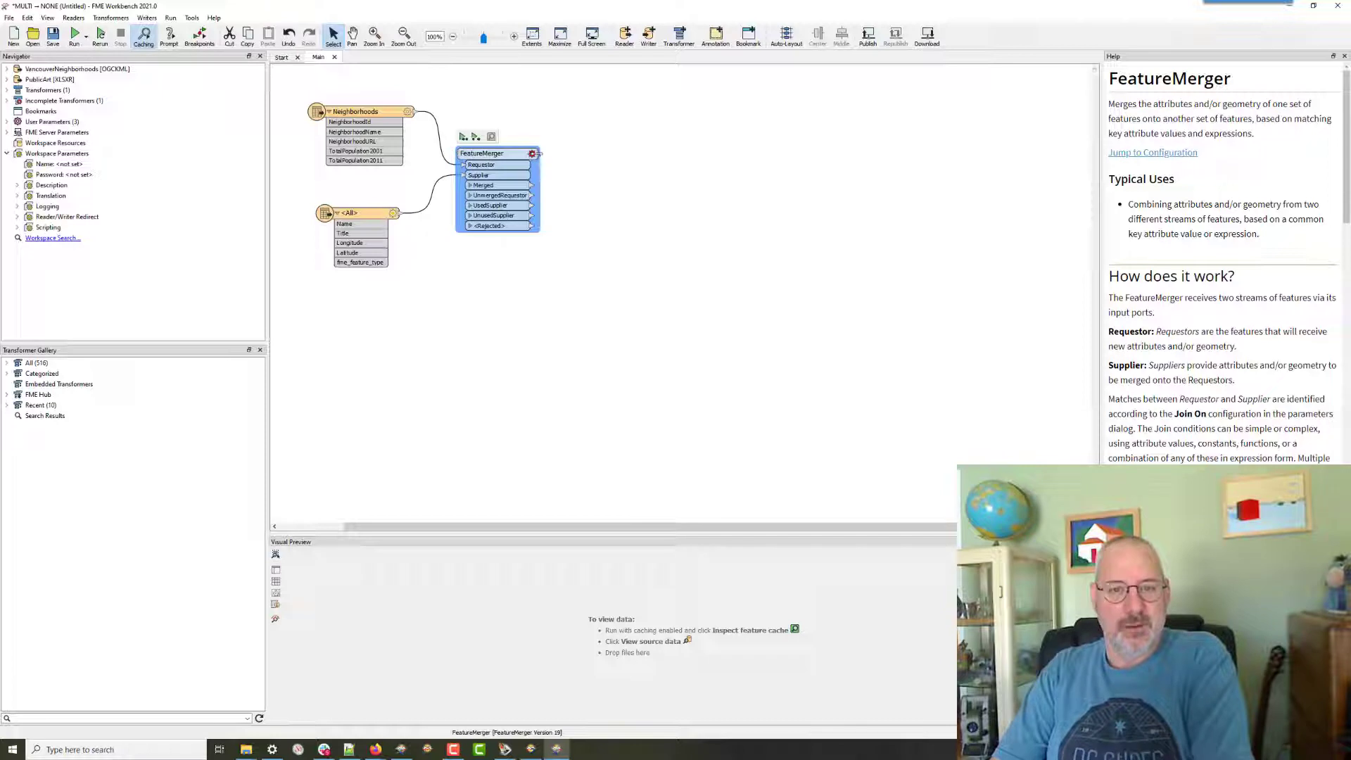
Set the FeatureMerger to join the requestor's NeighborhoodName to the supplier's fme_feature_type.
click(532, 154)
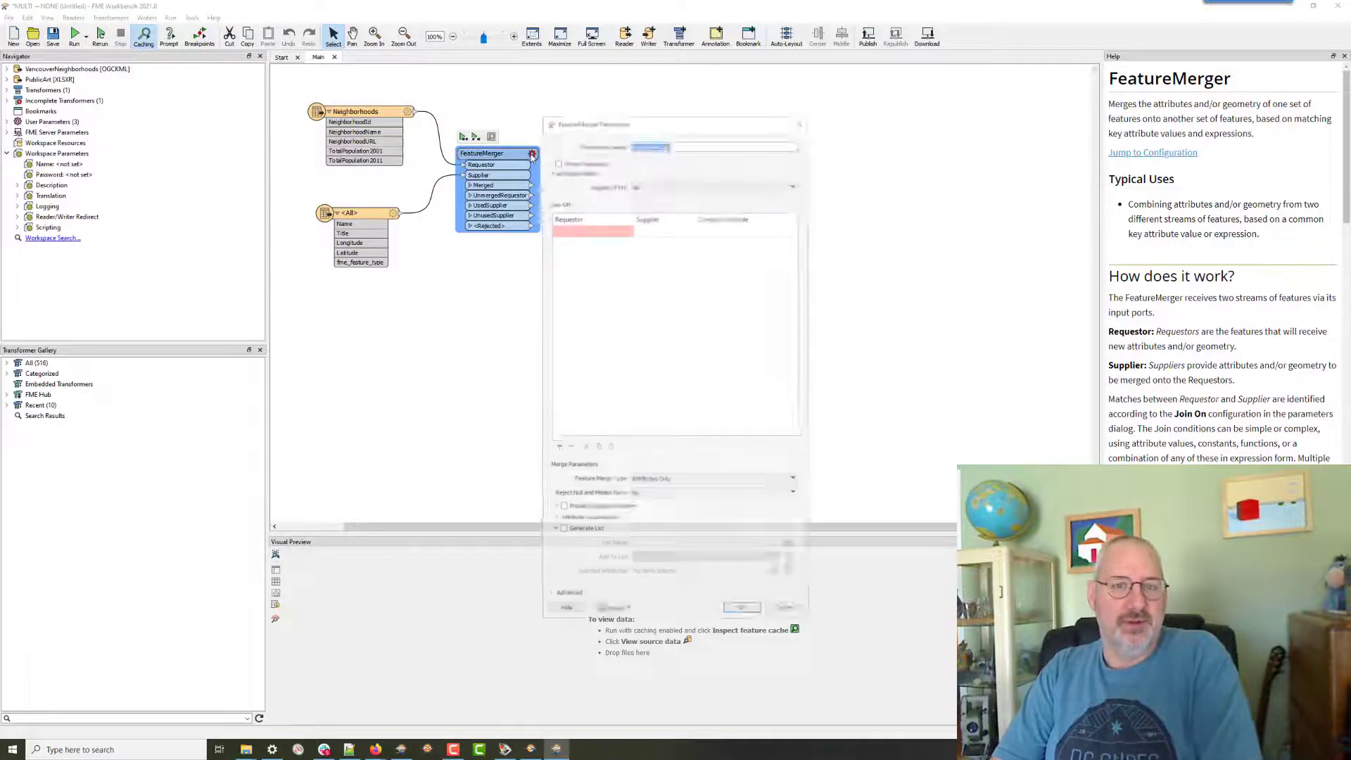
click(622, 230)
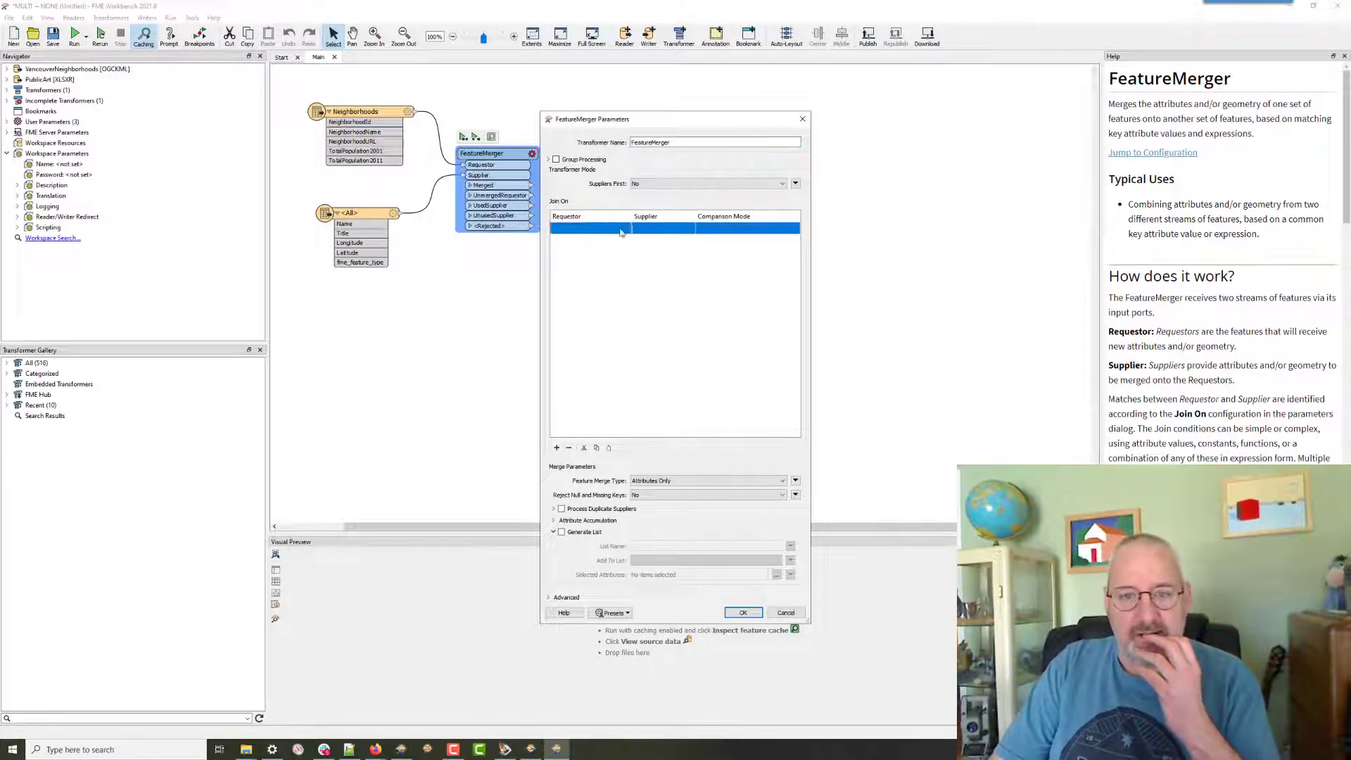
click(625, 228)
mouse_move(652, 246)
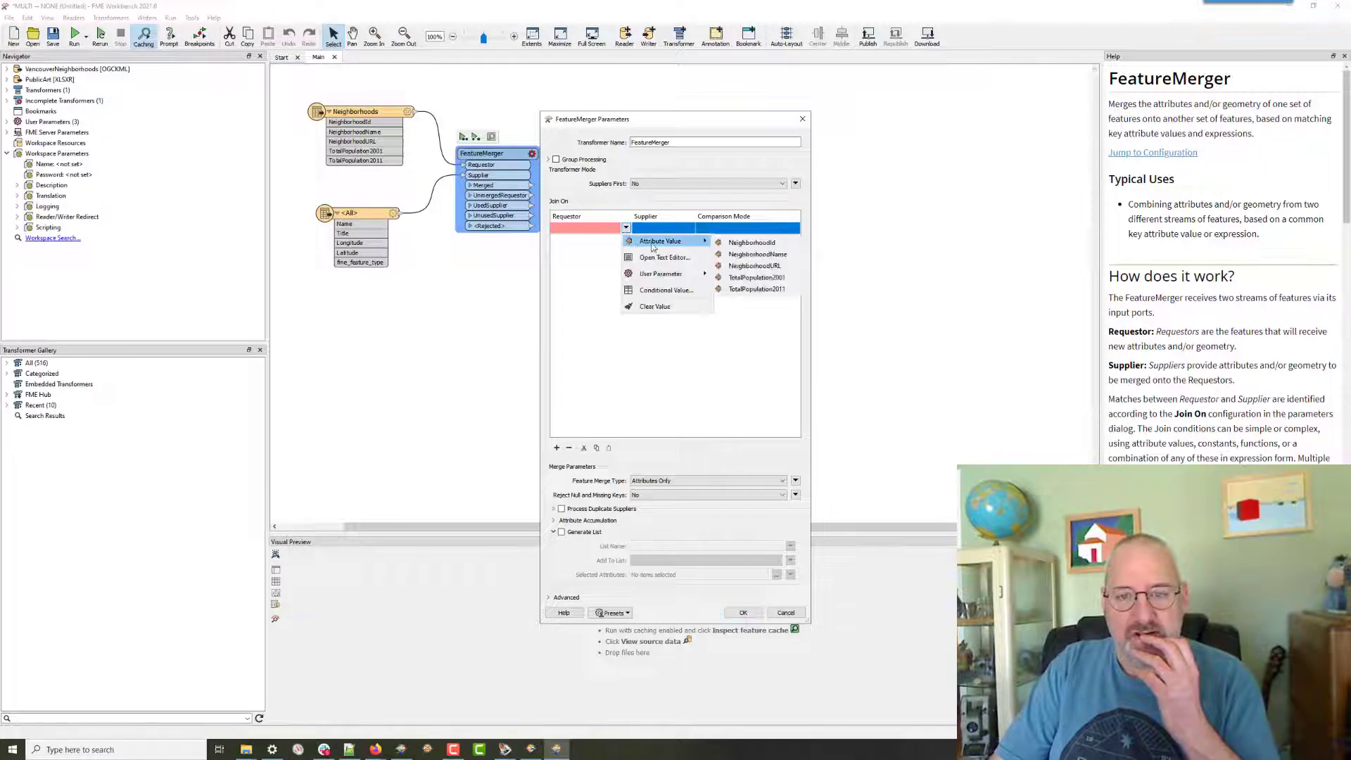
click(767, 257)
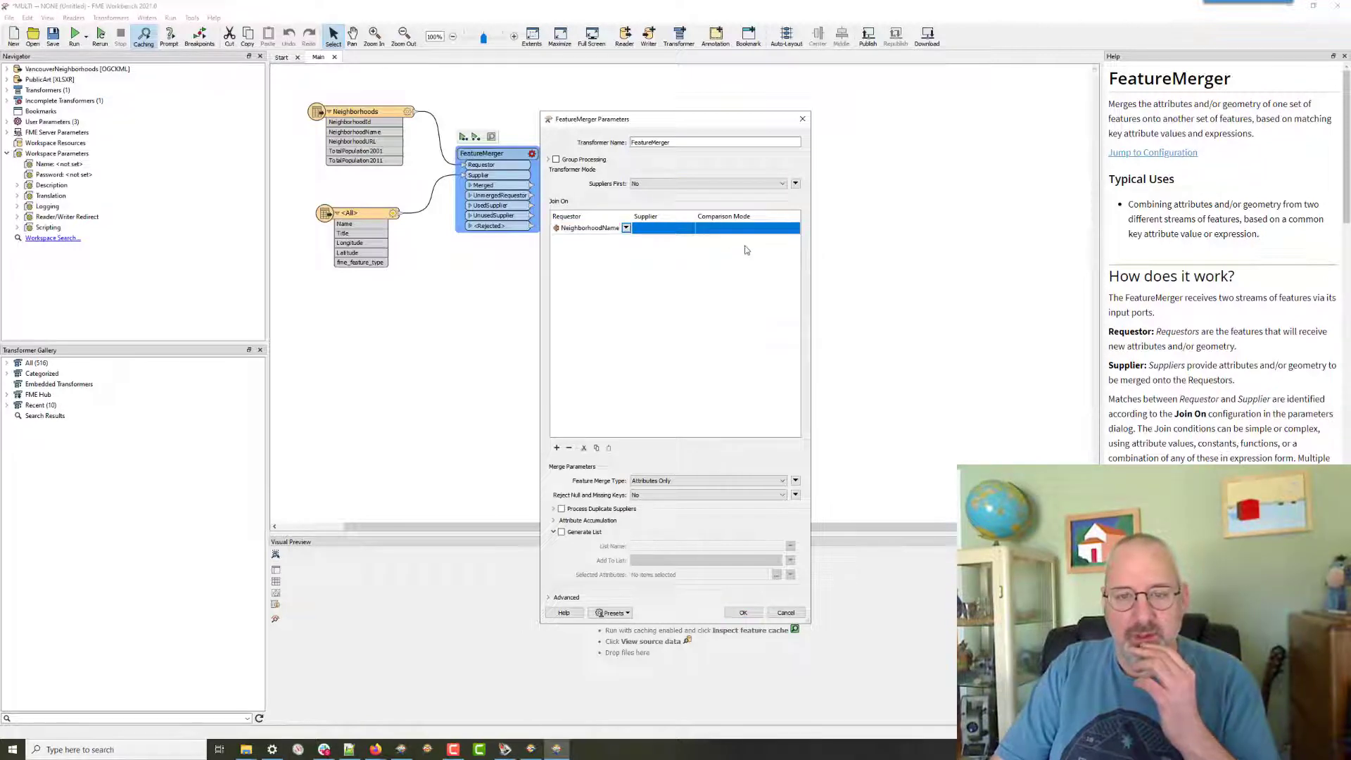
click(682, 233)
click(689, 228)
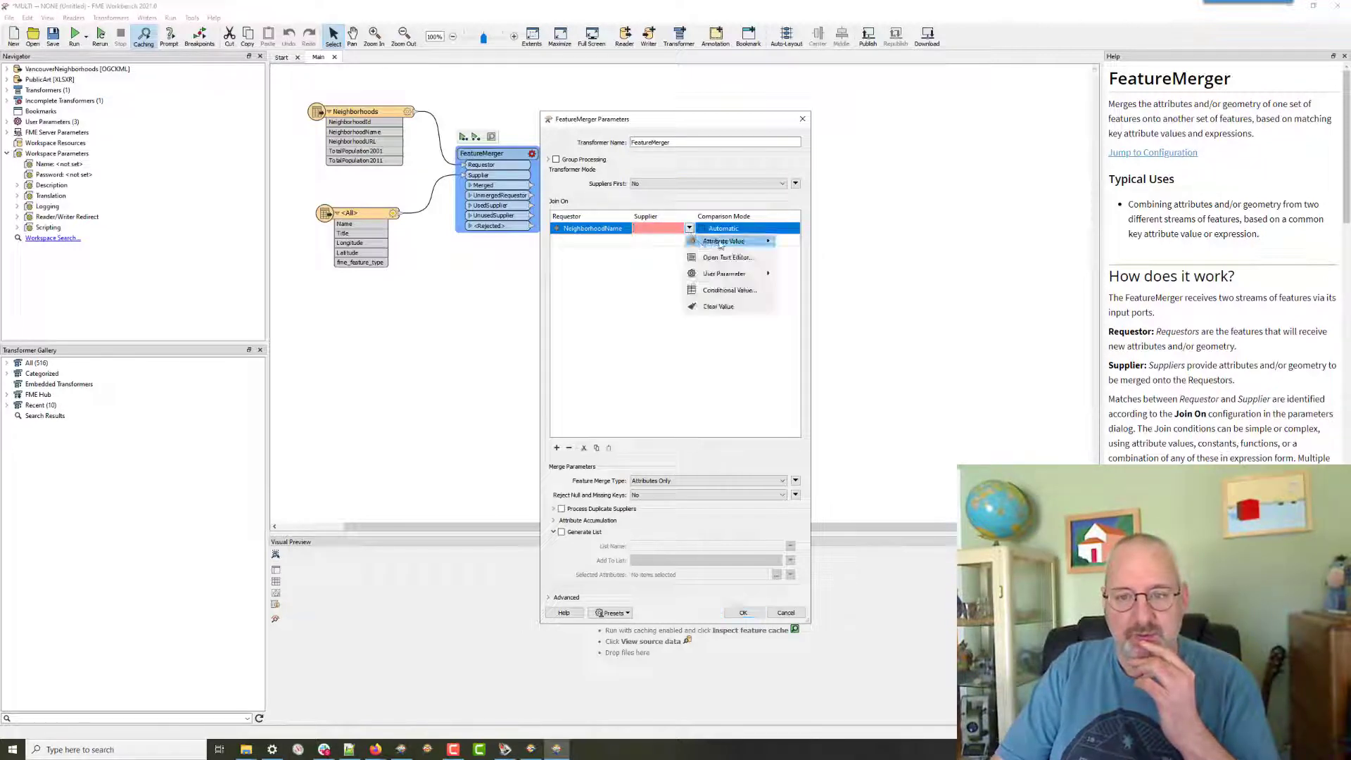
mouse_move(721, 244)
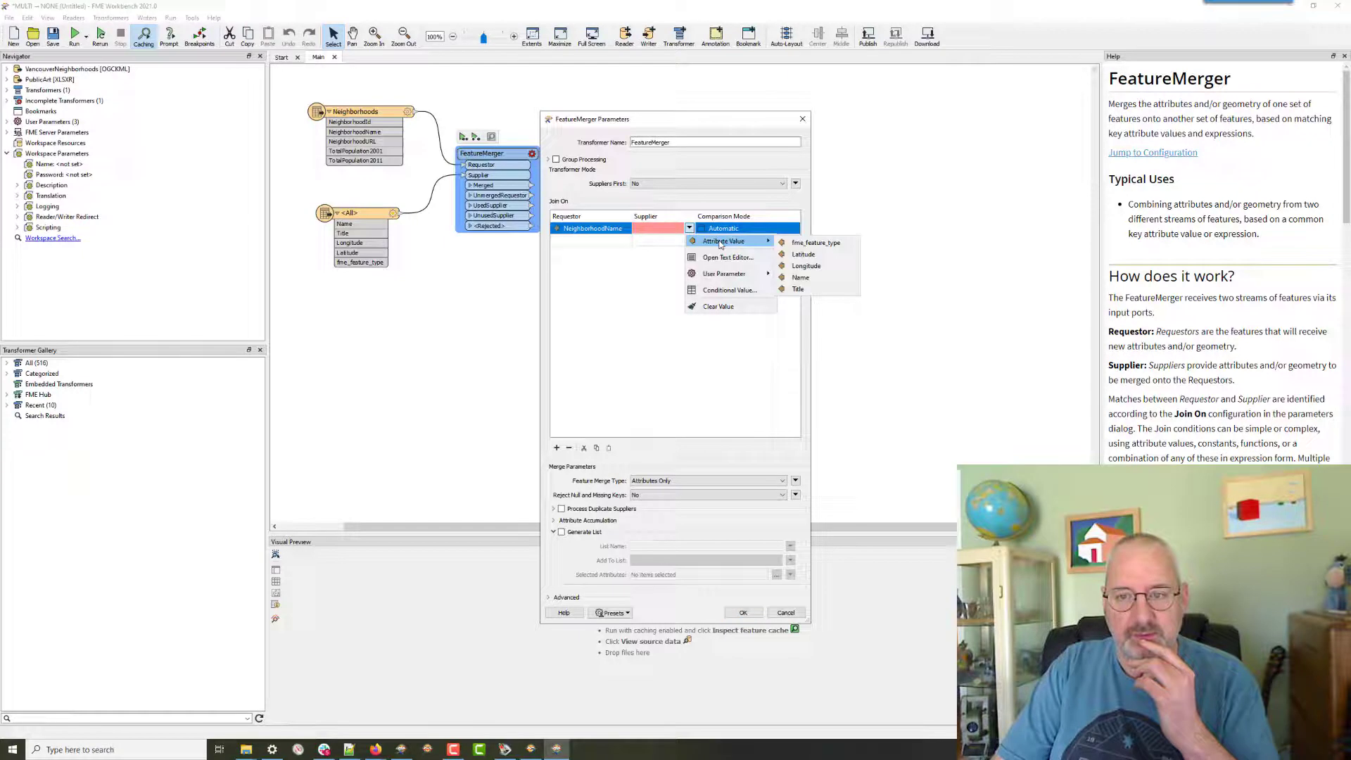
click(814, 243)
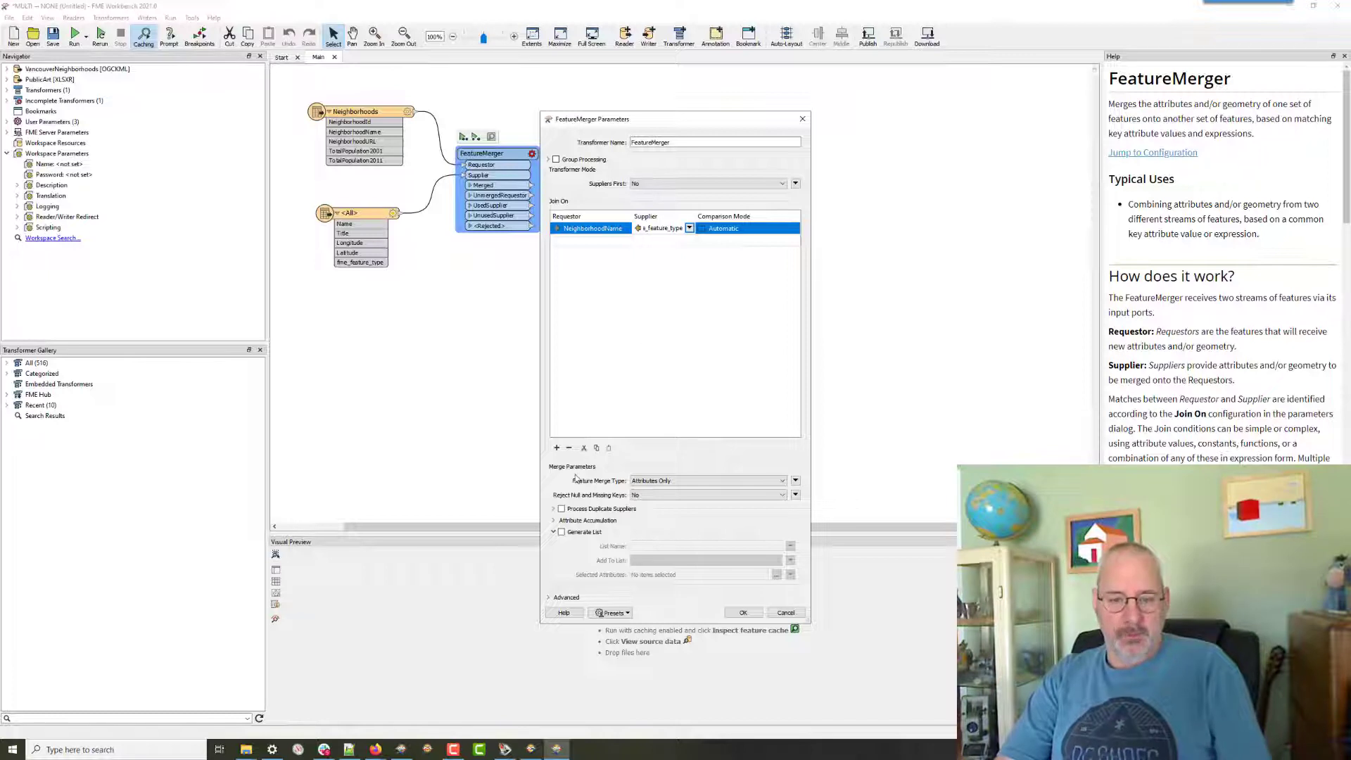
Enable processing of duplicate suppliers in the FeatureMerger, storing the number of suppliers in an attribute called ArtworkCount, and accept the parameters.
click(562, 509)
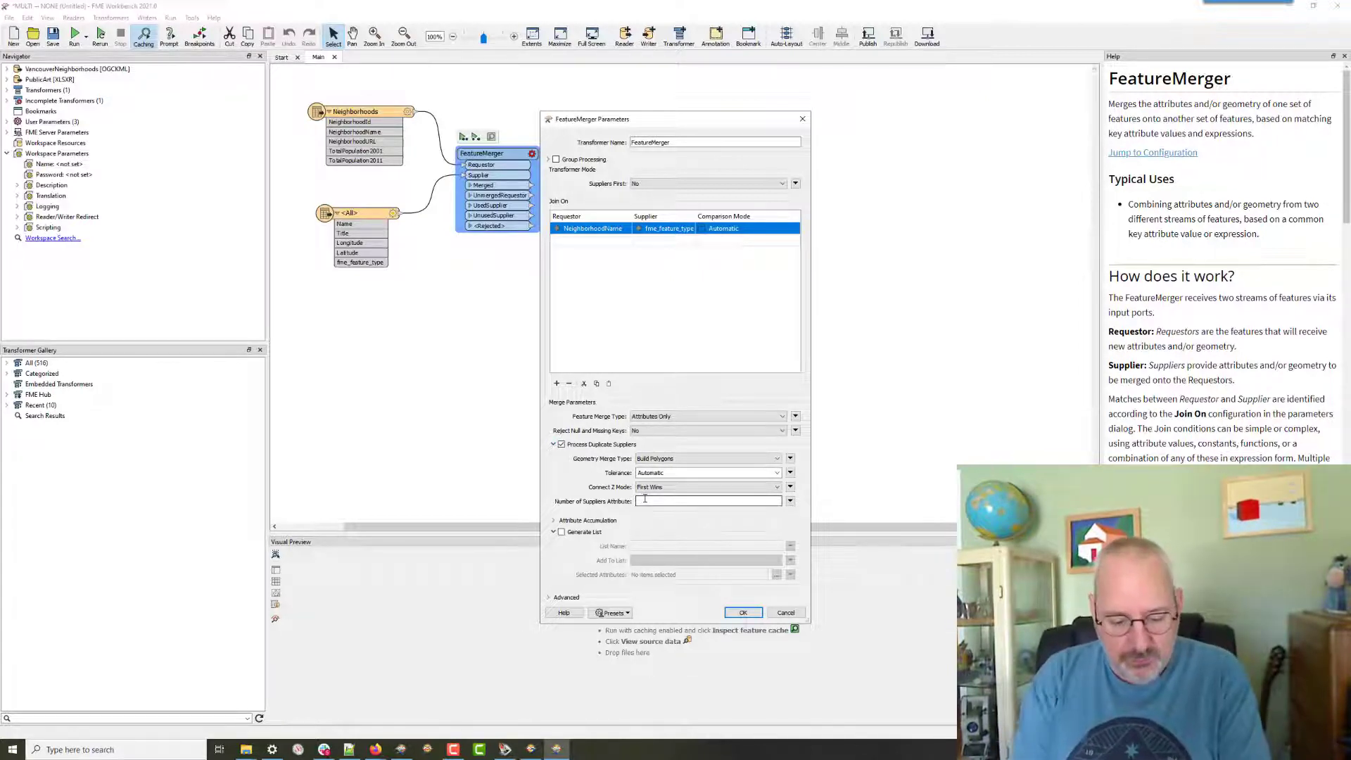
text(Artwor)
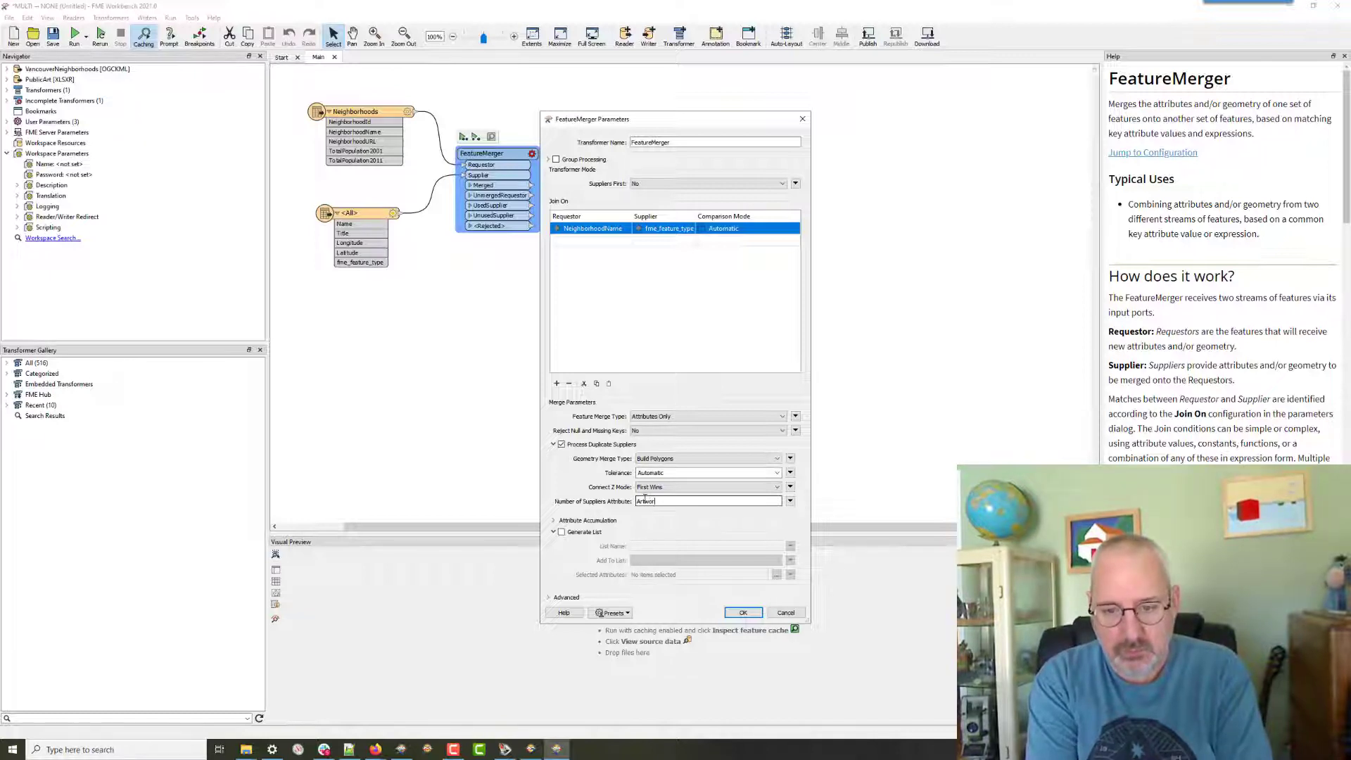
text(kCount)
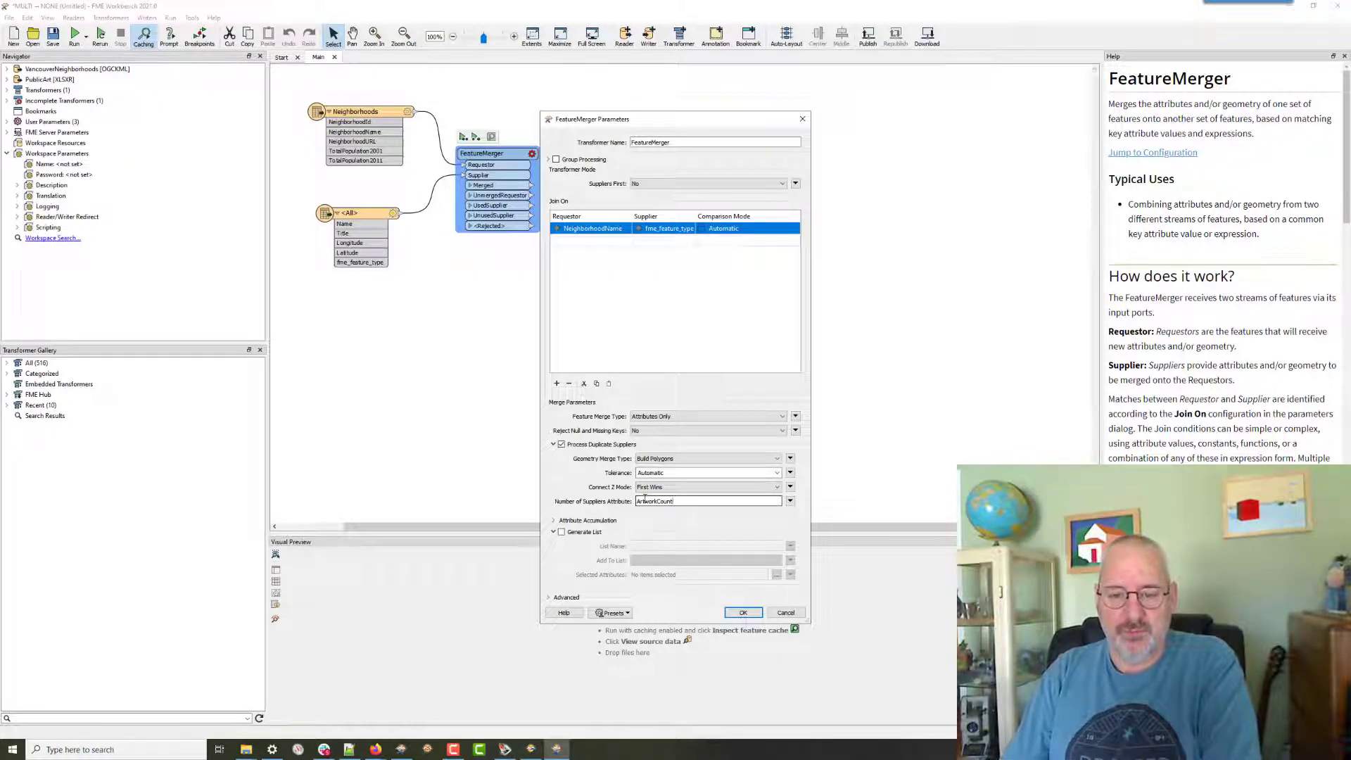
click(593, 521)
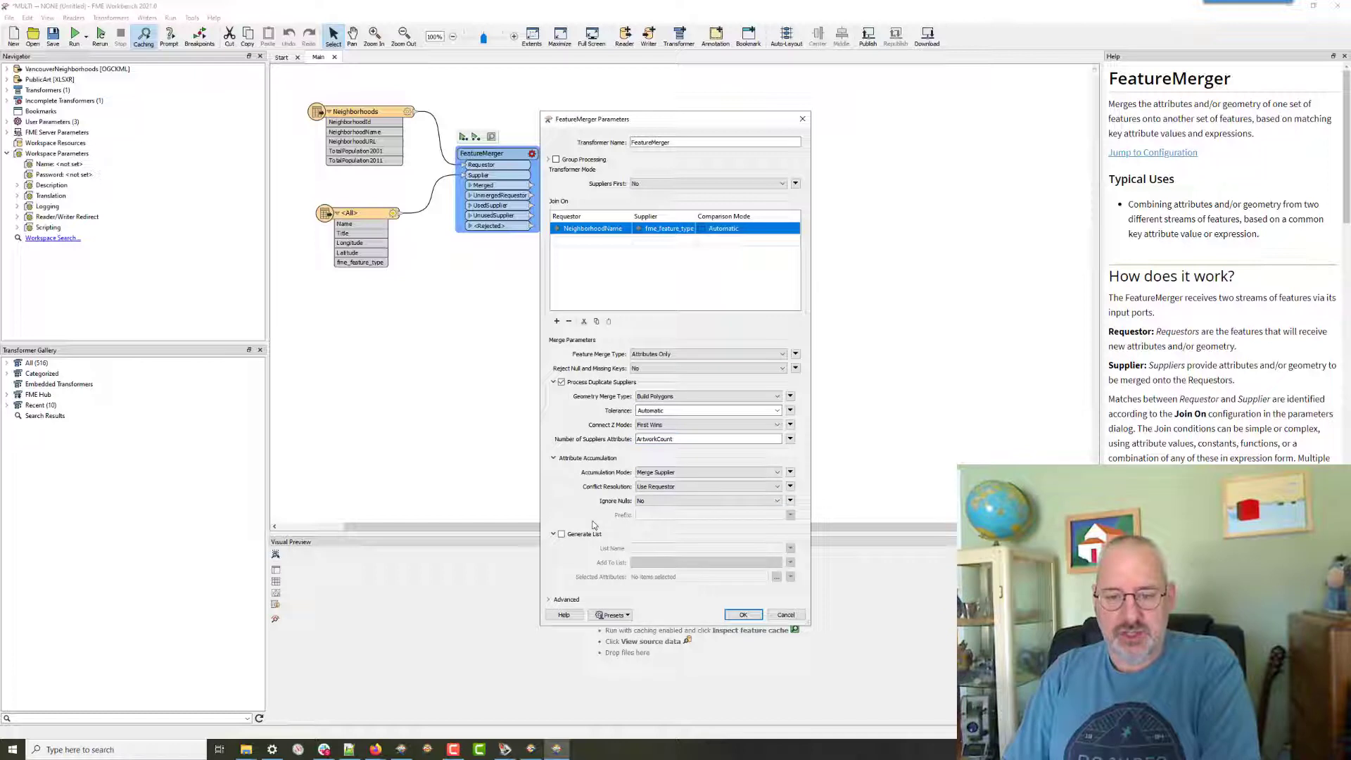
click(555, 535)
click(550, 551)
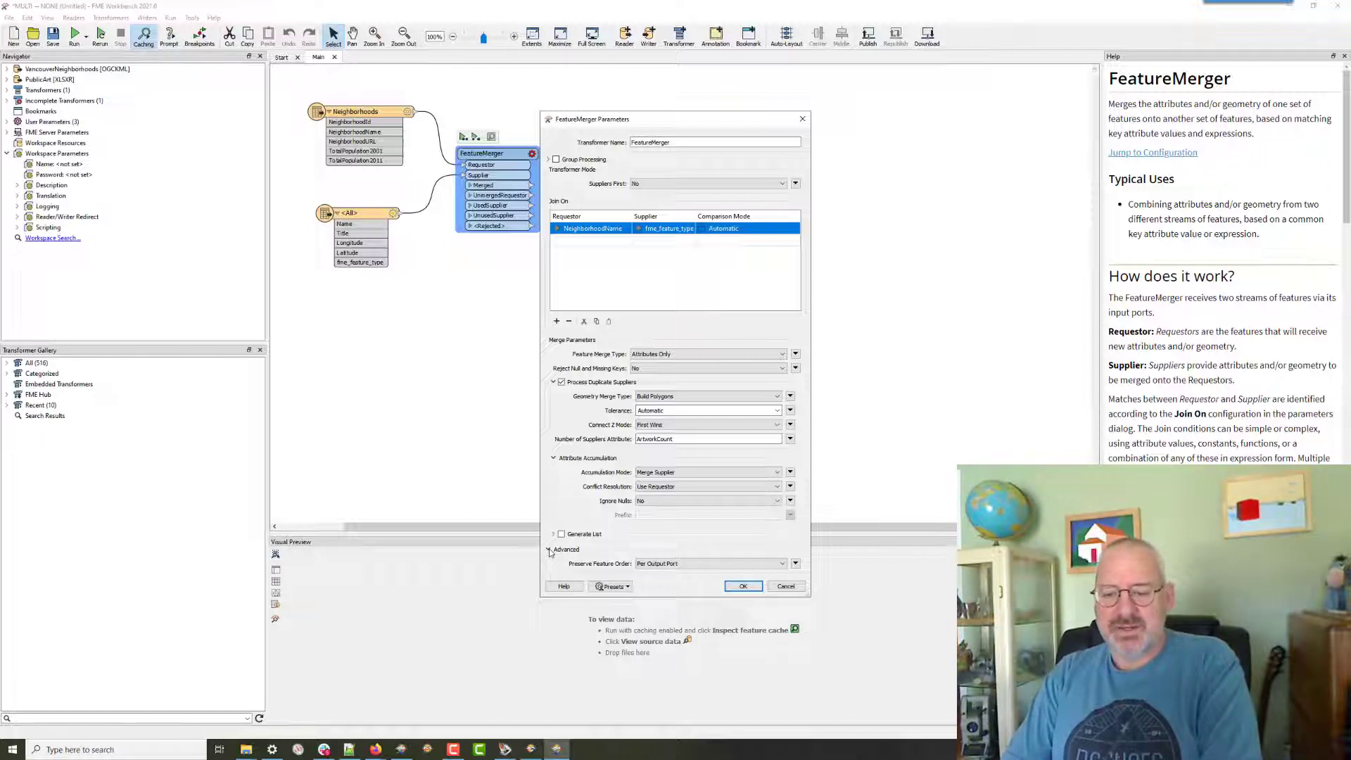
click(742, 587)
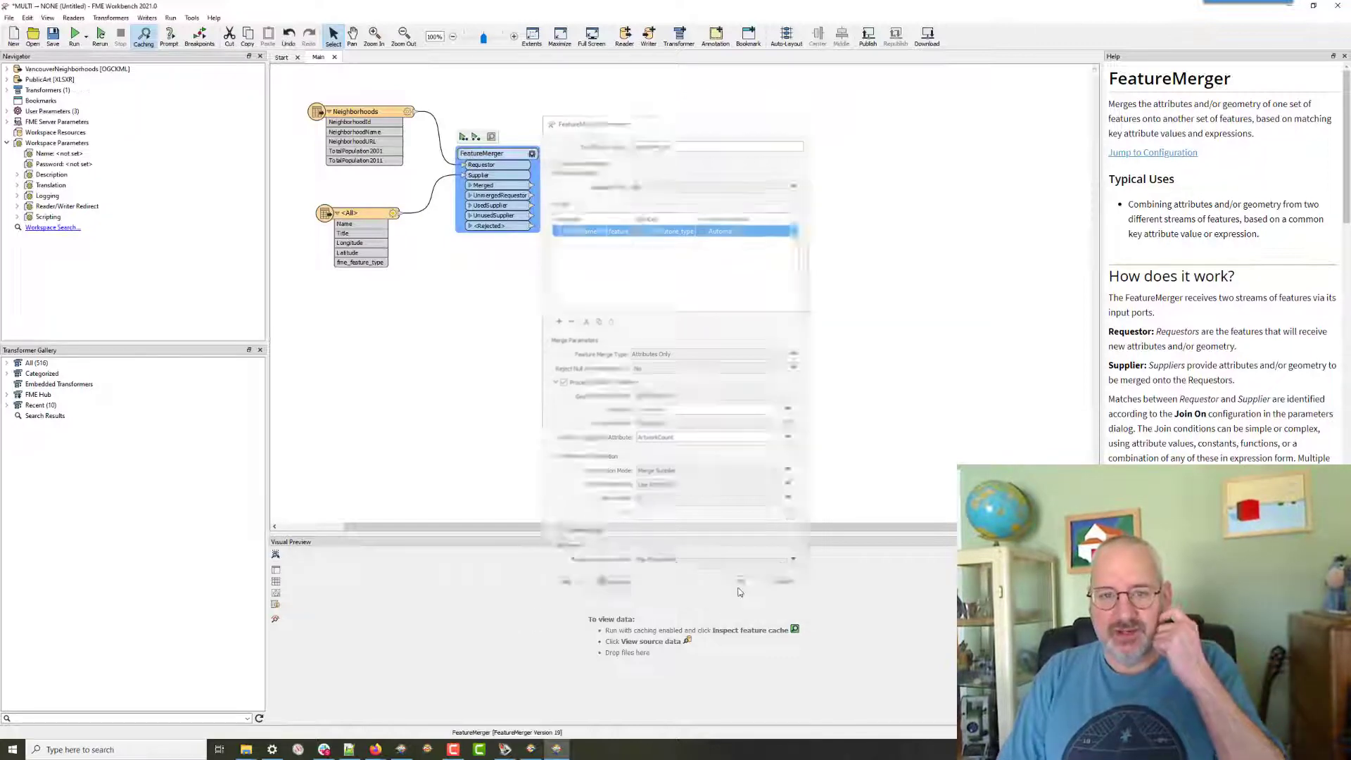
Run the workspace and inspect the FeatureMerger's Merged output in the table across to the ArtworkCount column.
click(74, 35)
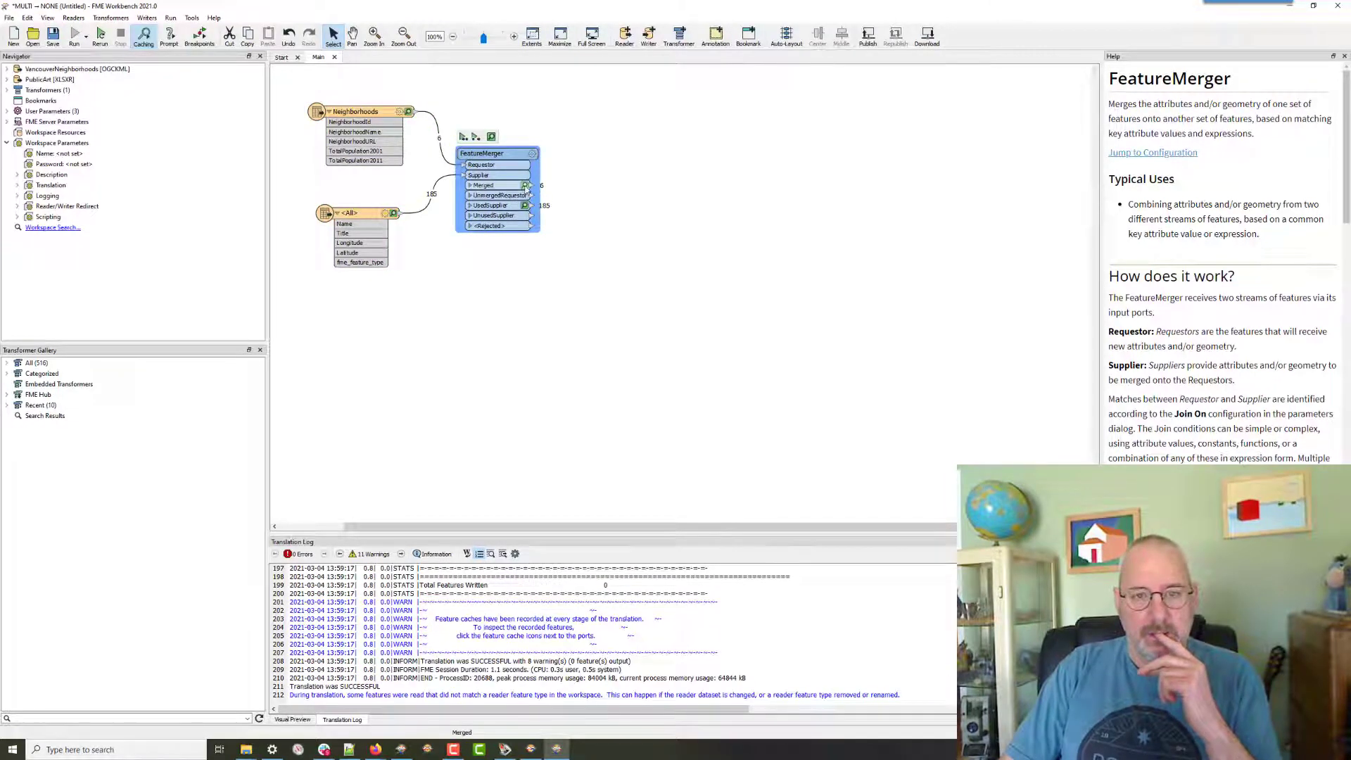
click(524, 184)
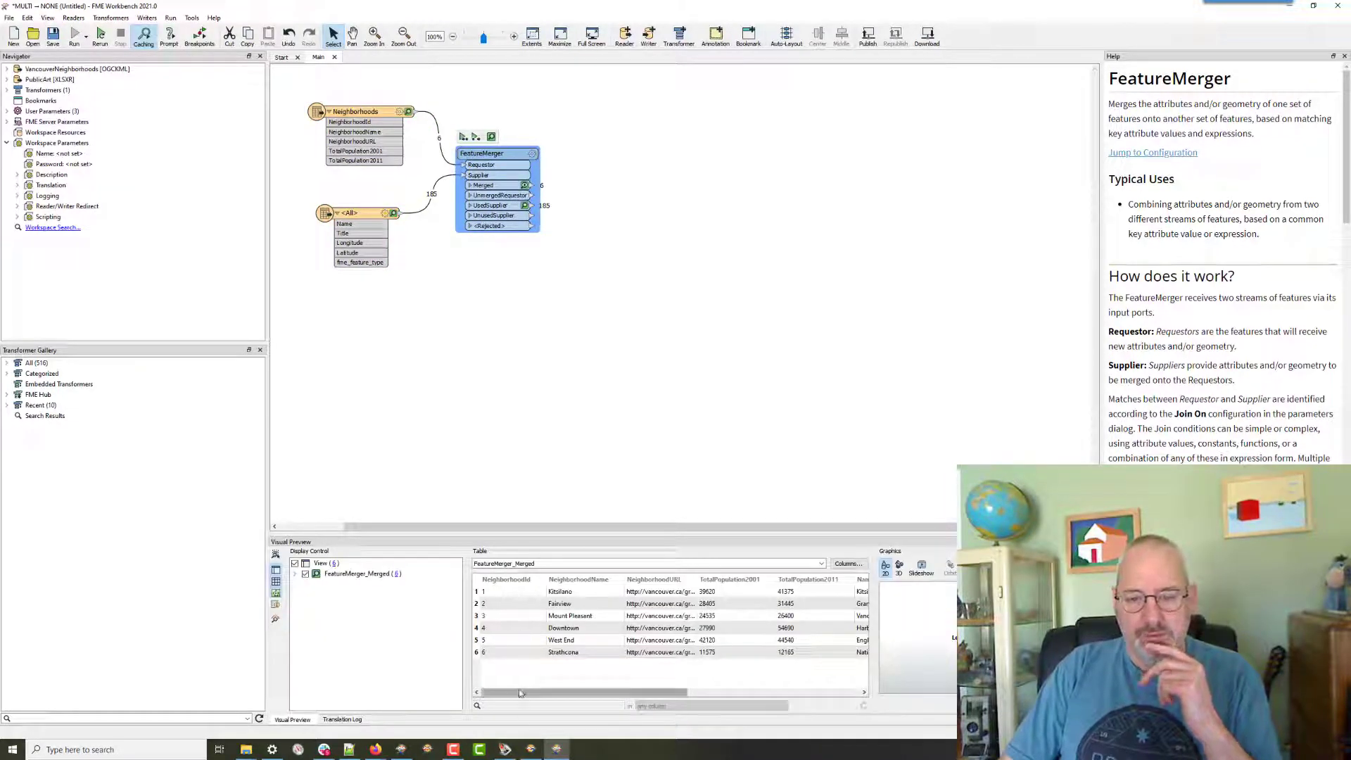
drag(522, 697, 730, 704)
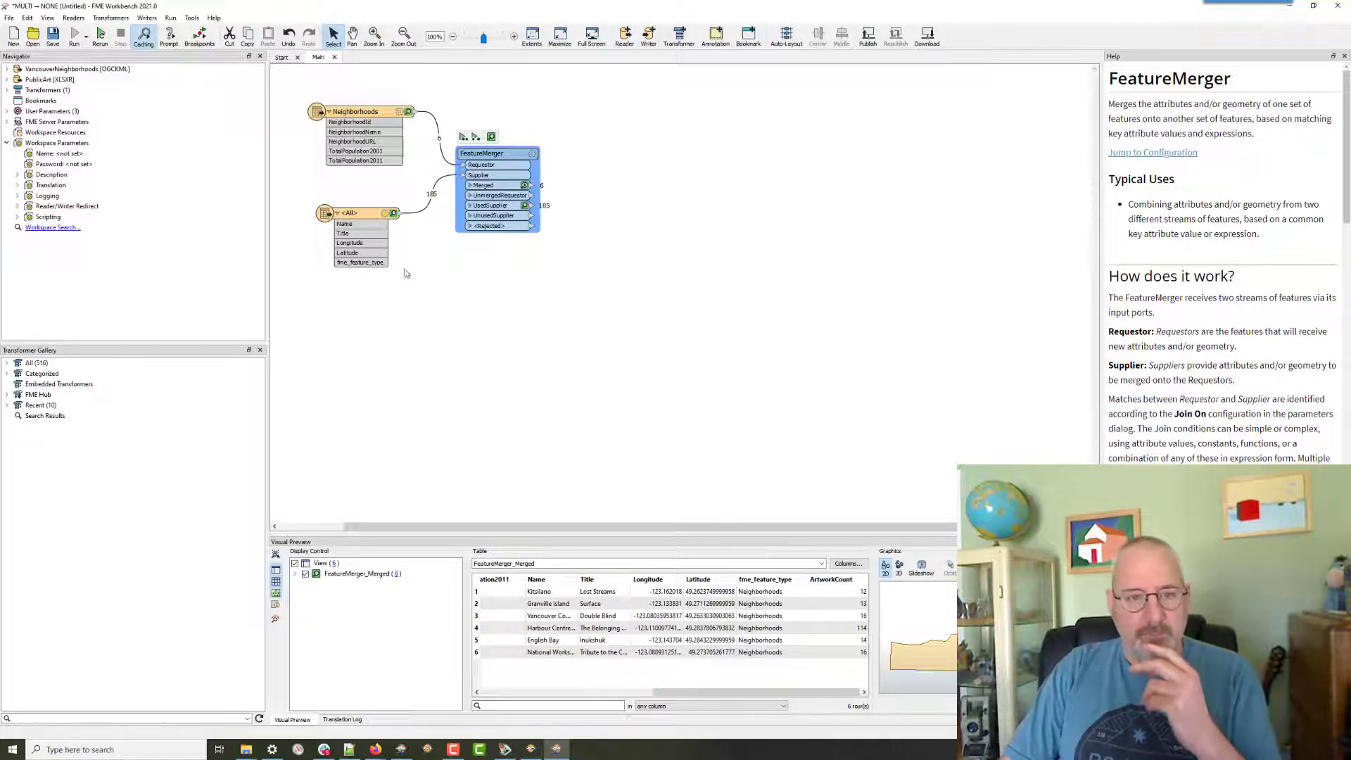
Stop exposing the Longitude and Latitude attributes in the user attributes of the <All> feature type.
click(389, 214)
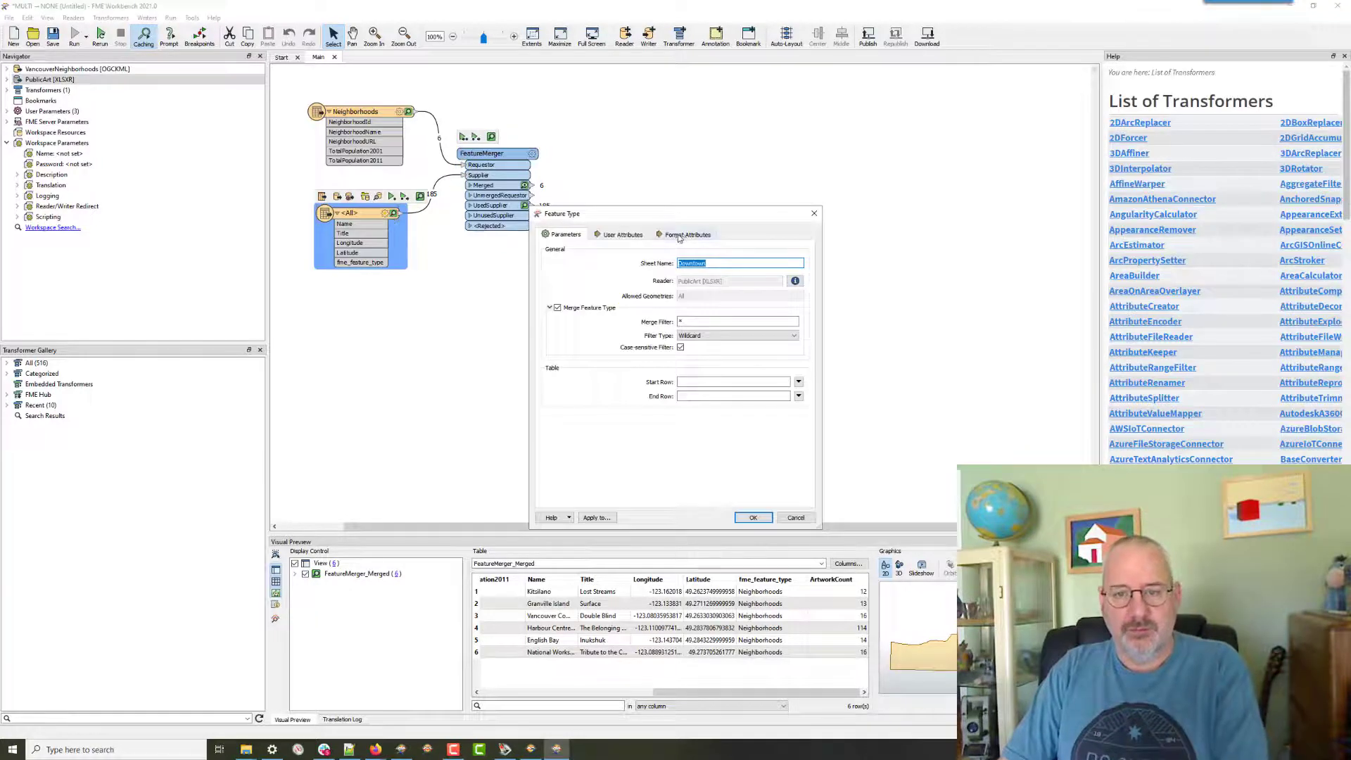
click(621, 235)
click(563, 330)
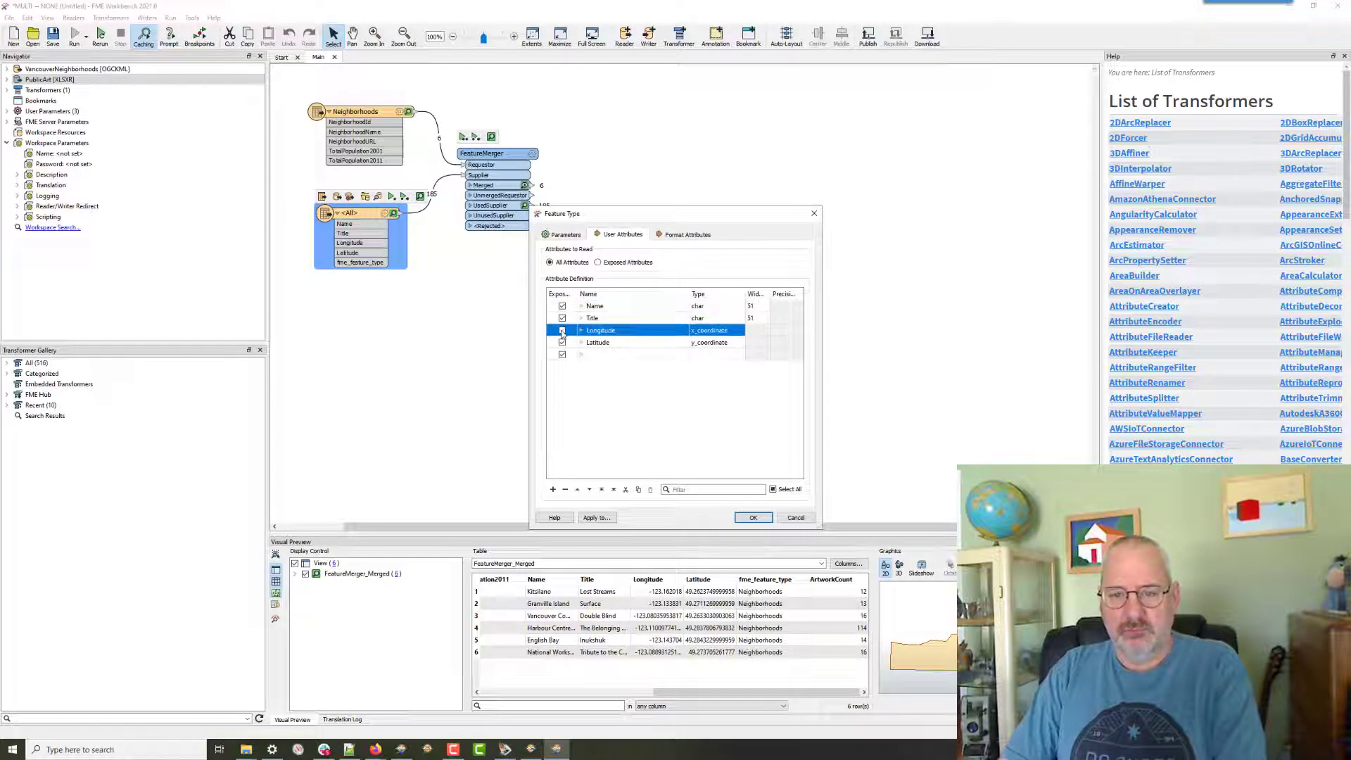
click(563, 342)
click(752, 518)
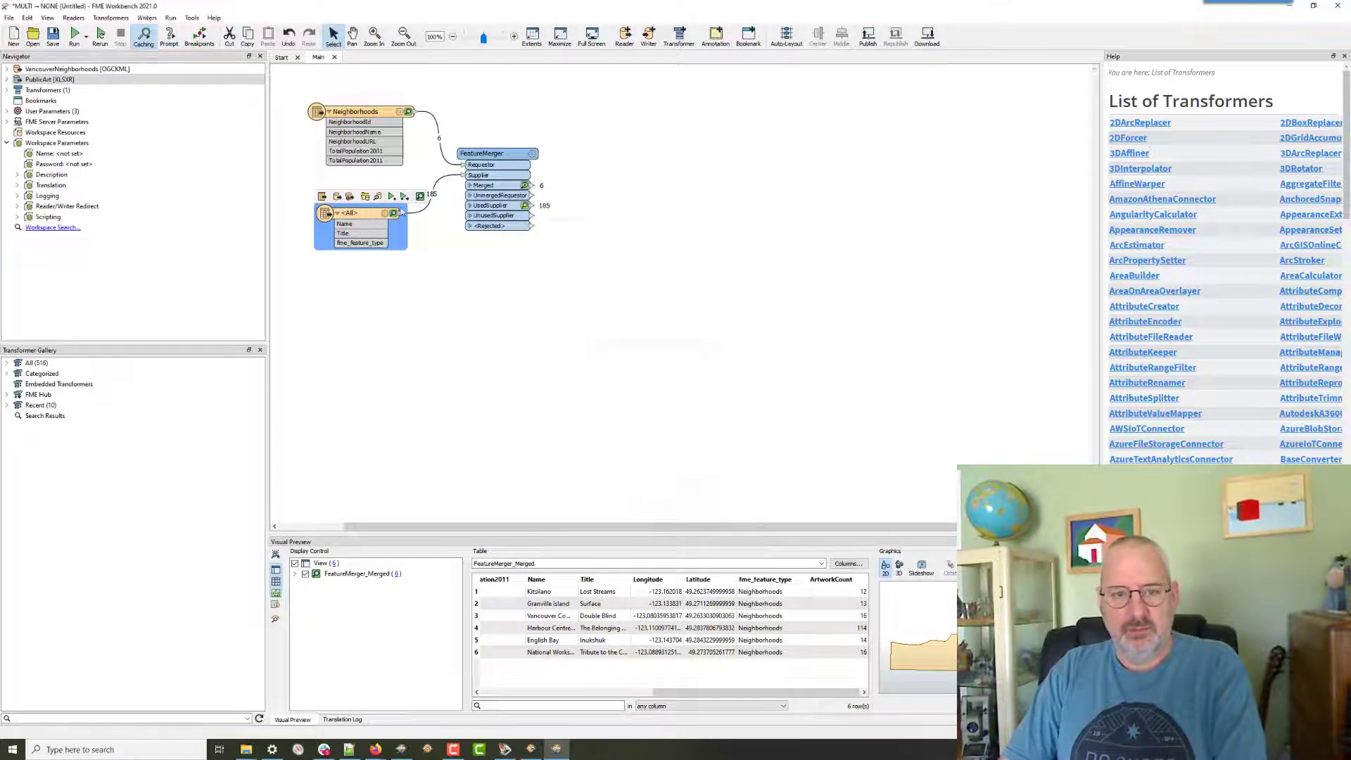
Examine the cached <All> features and the FeatureMerger's Merged output, checking the Kitsilano record's attributes through ArtworkCount.
click(394, 214)
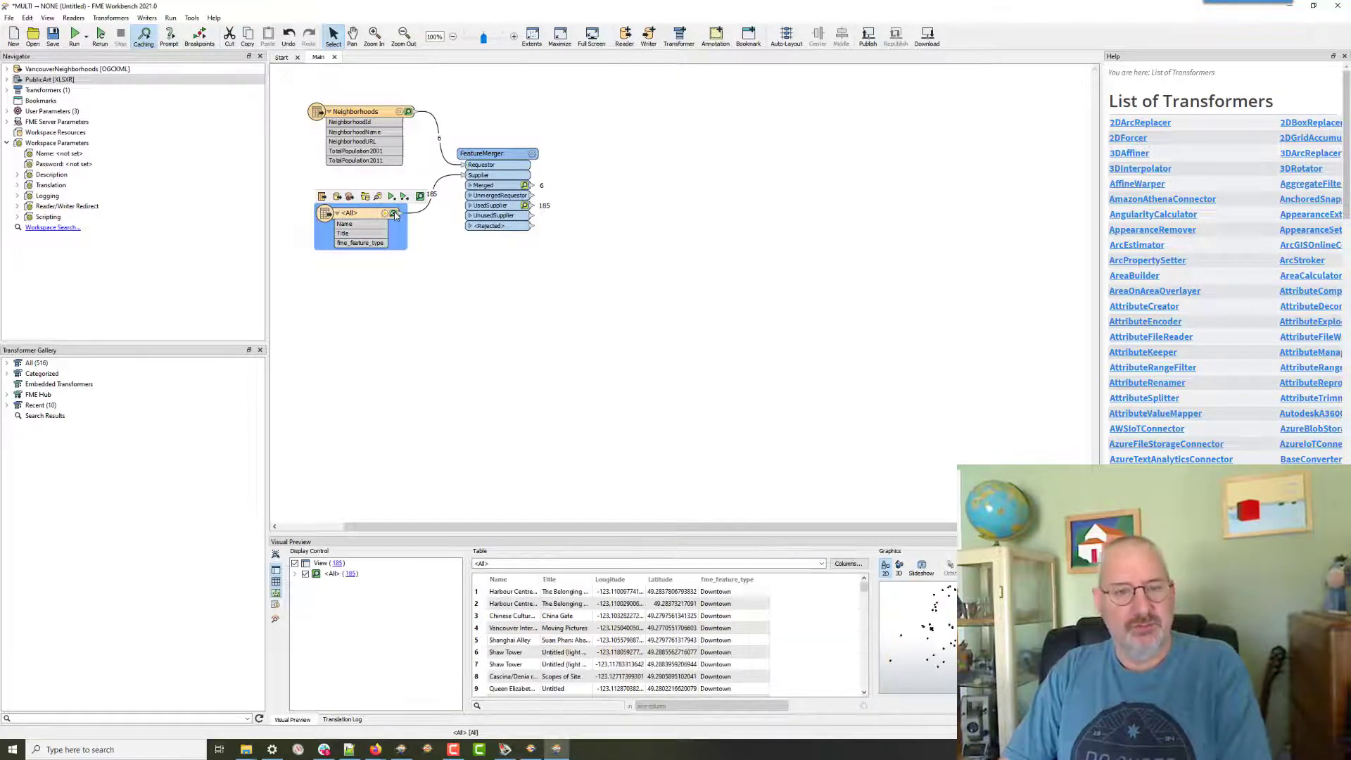
click(509, 289)
click(524, 185)
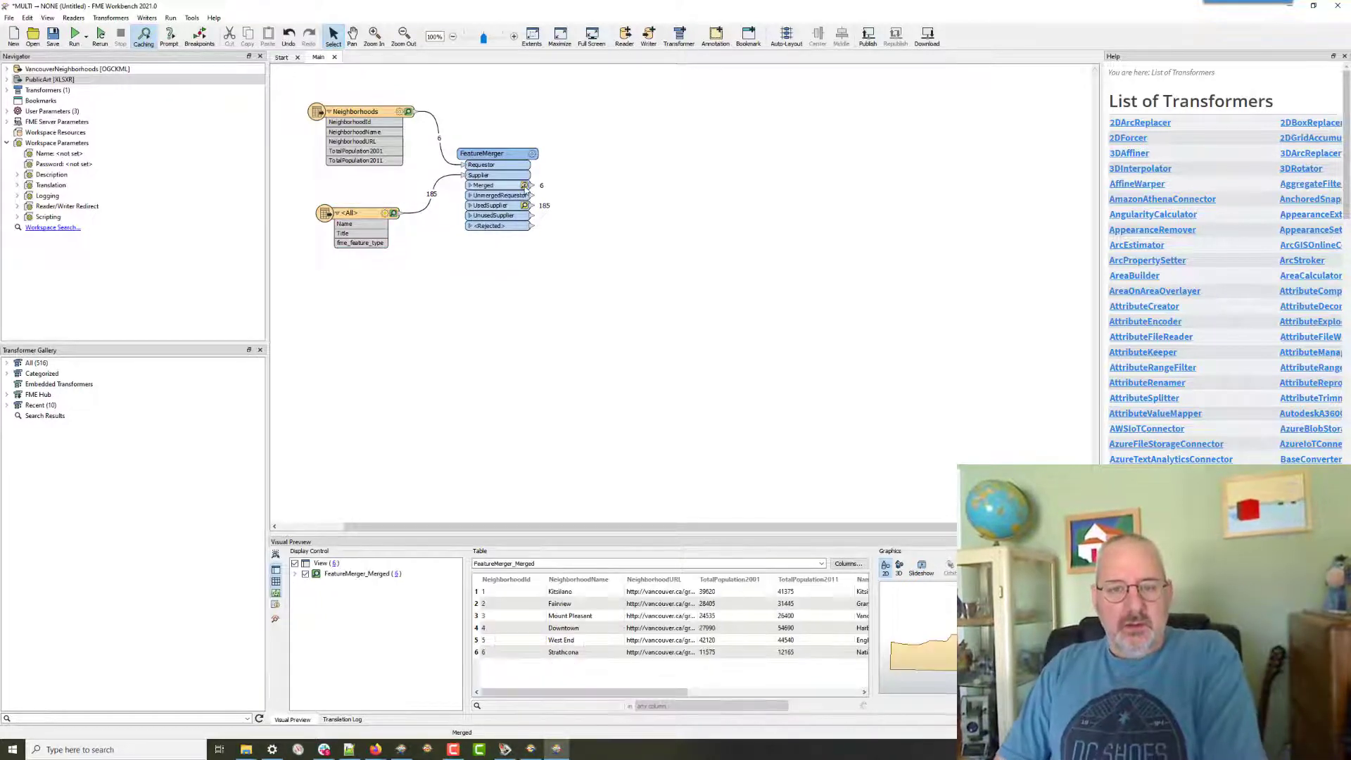
click(591, 592)
drag(619, 694, 843, 708)
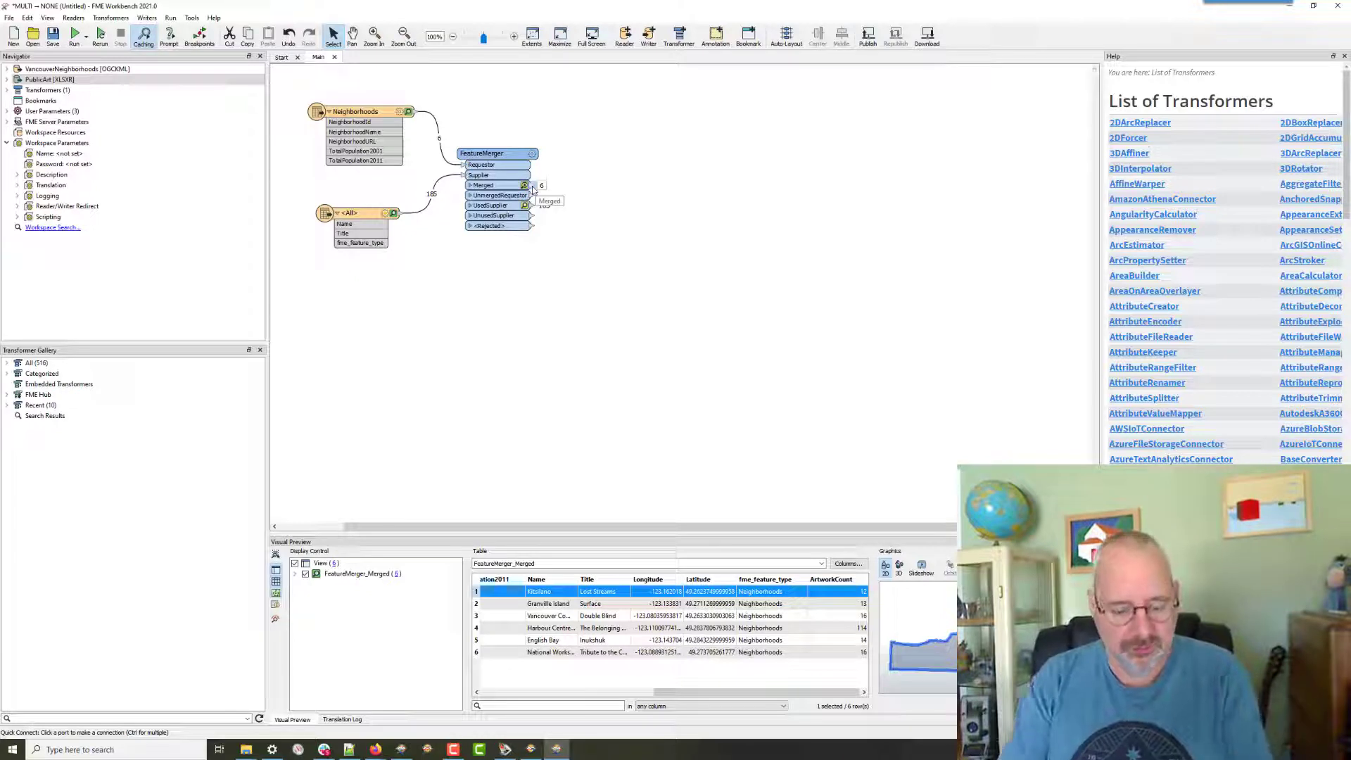
Add an ExpressionEvaluator transformer connected to the FeatureMerger's Merged output.
text(ex)
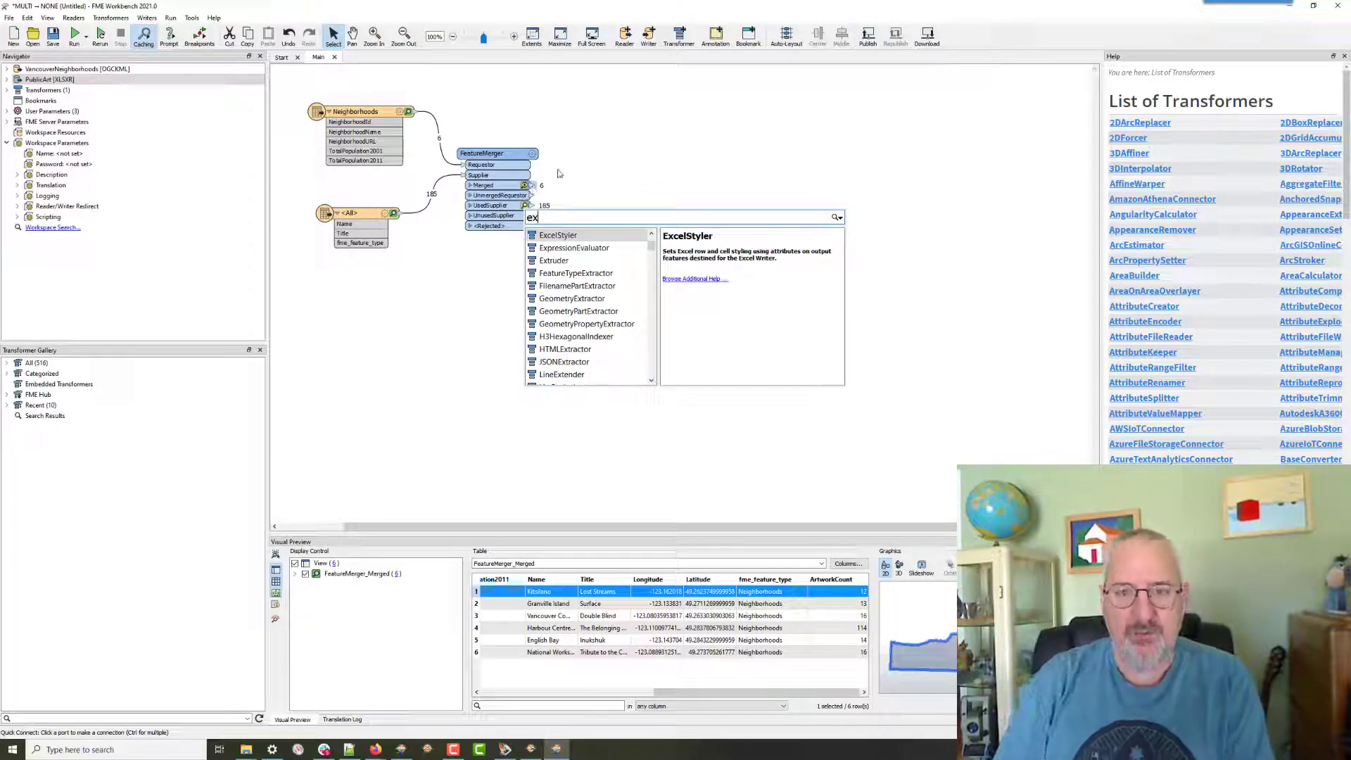
key(Down)
key(Return)
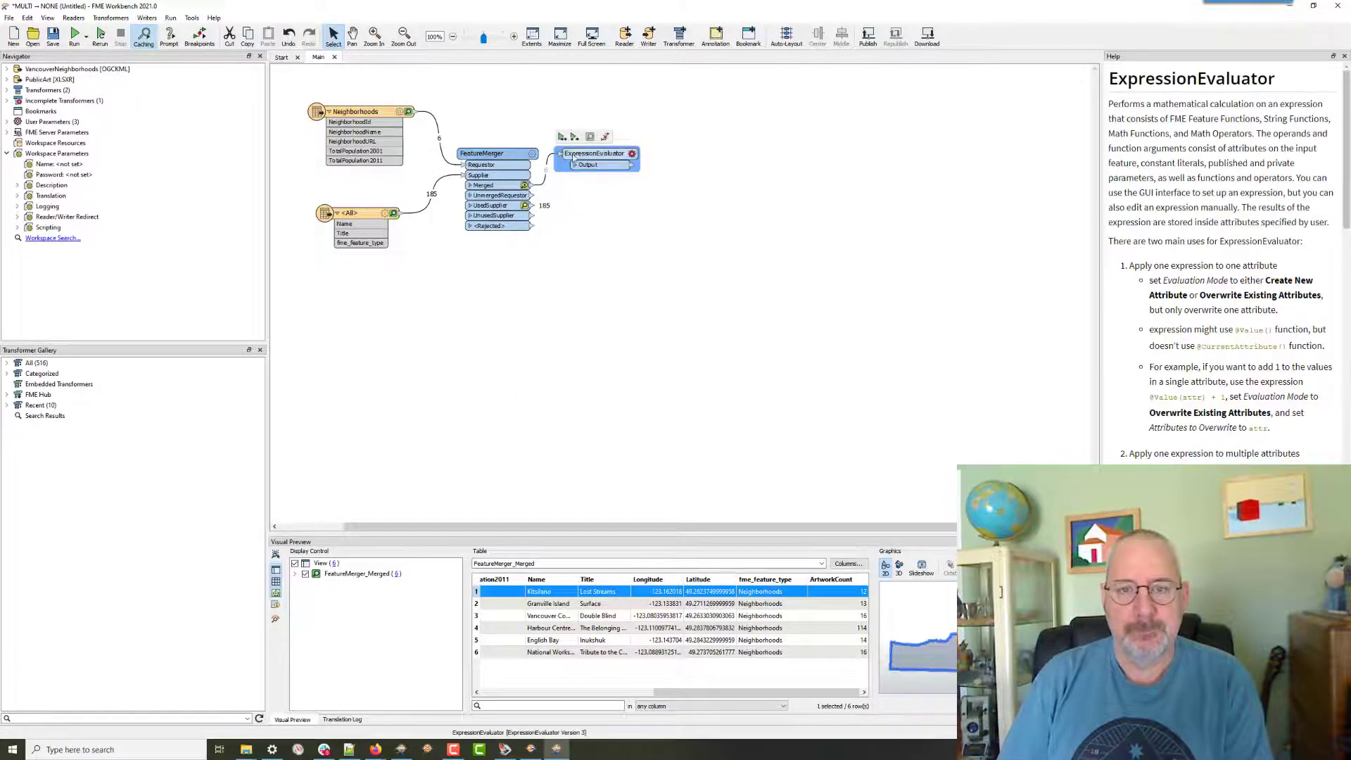
drag(574, 158, 582, 158)
Name the ExpressionEvaluator's new attribute PersonsPerArtwork.
click(640, 153)
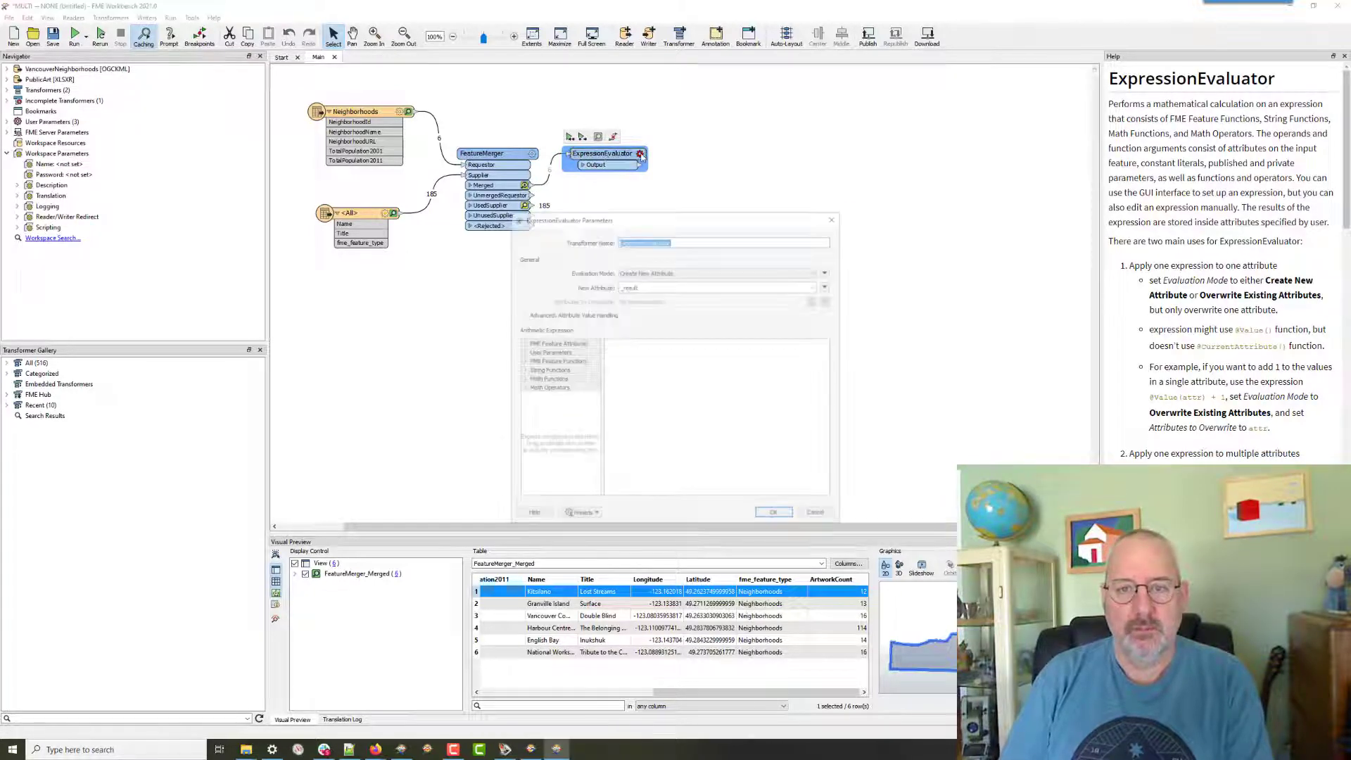
double_click(626, 286)
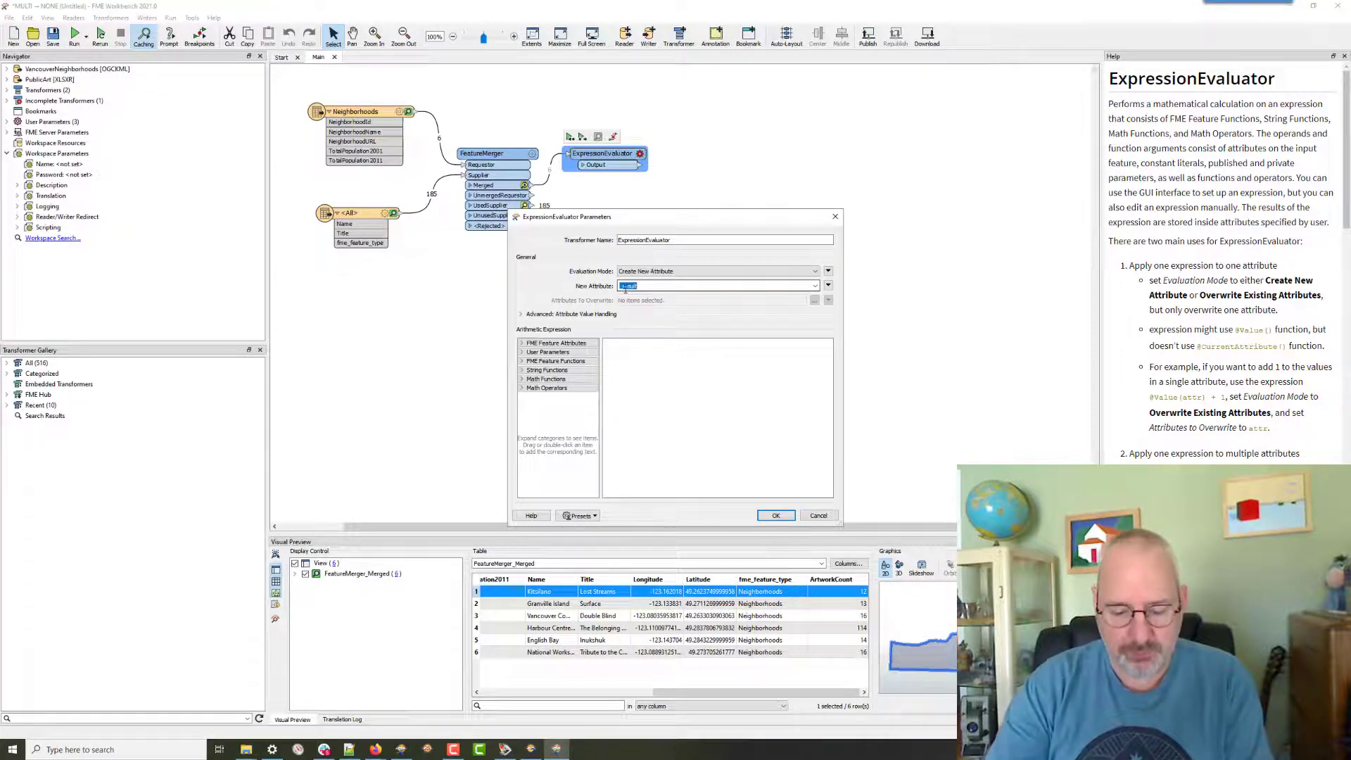
text(PersonsPe)
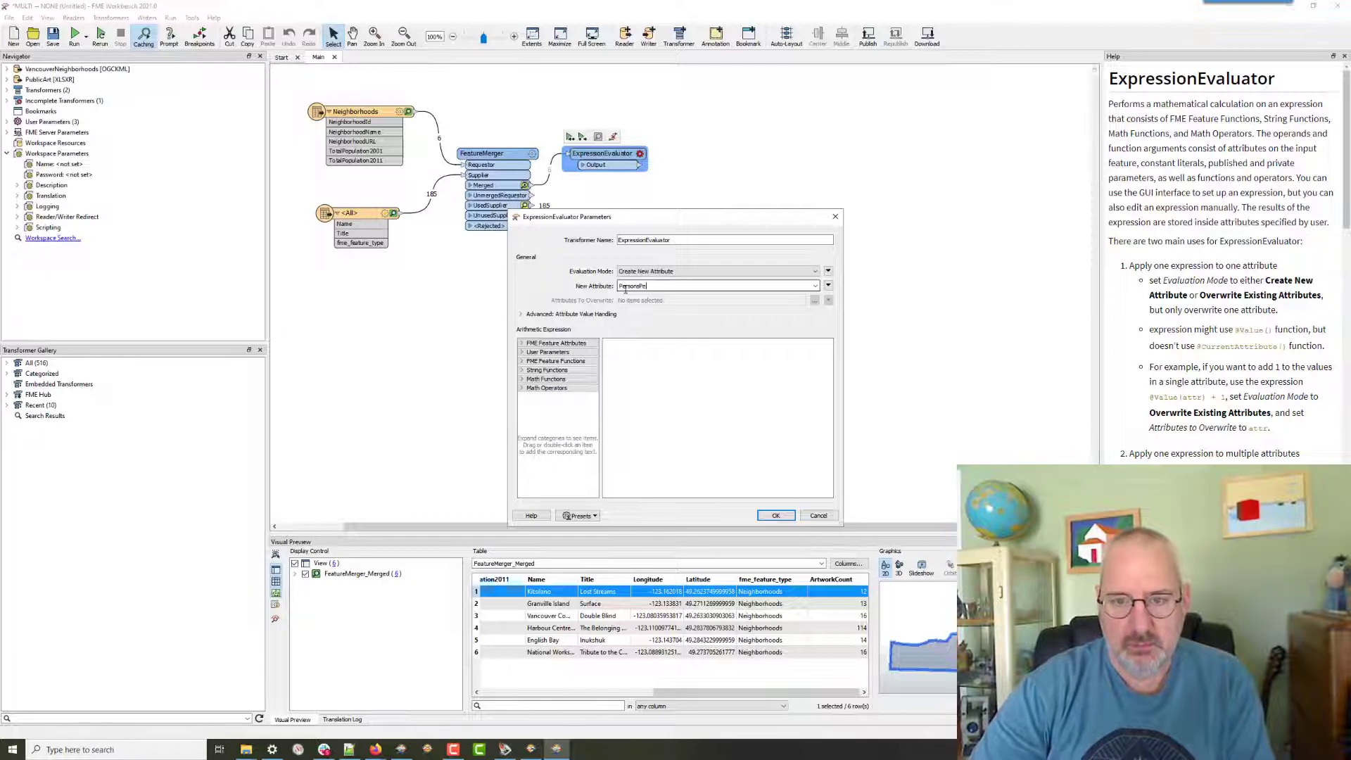
text(rArt)
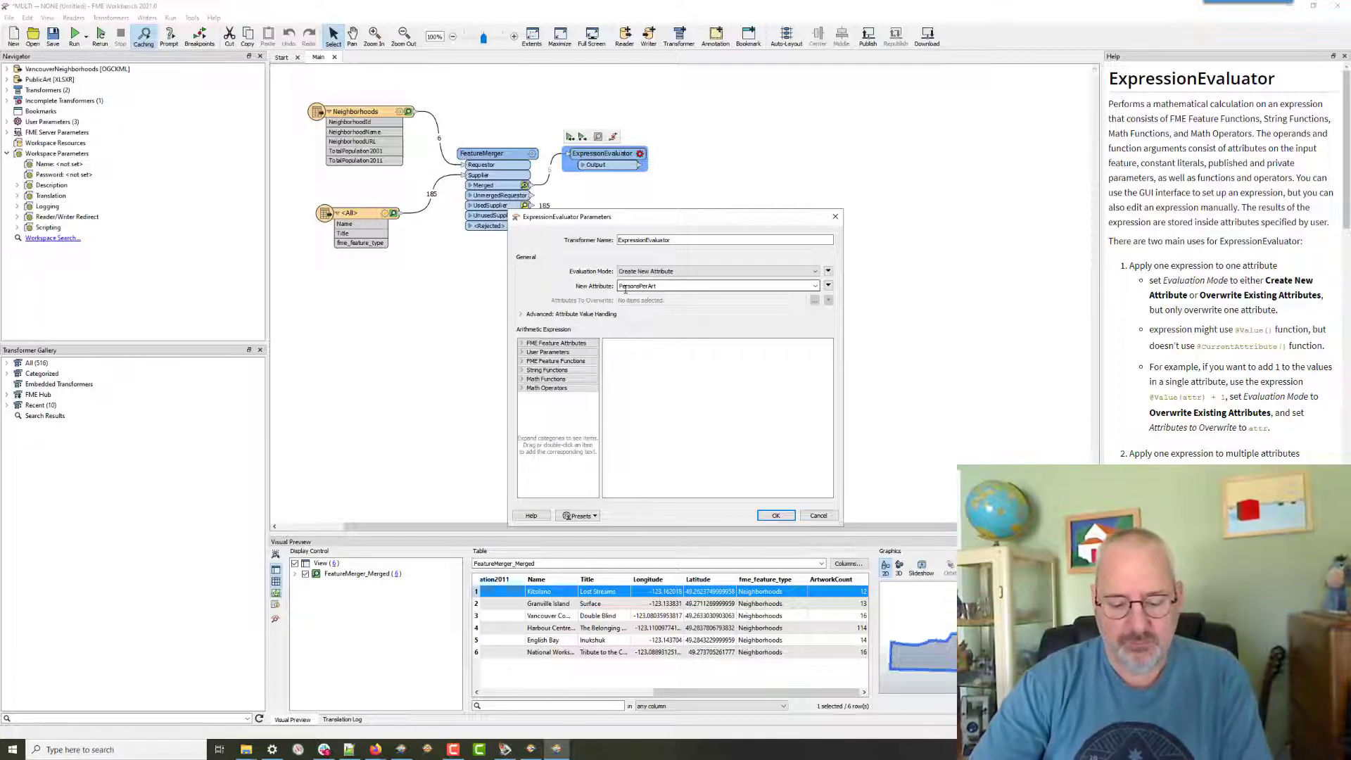
text(work)
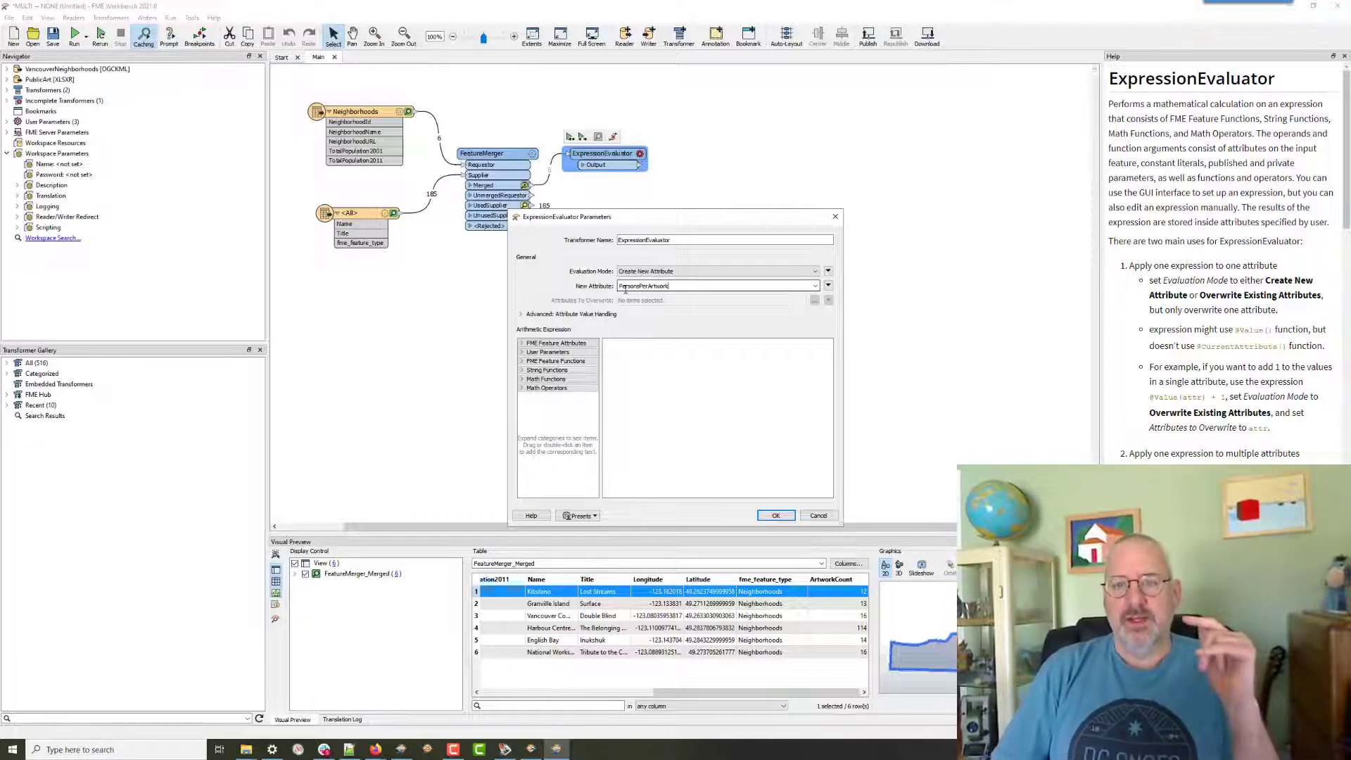
double_click(556, 344)
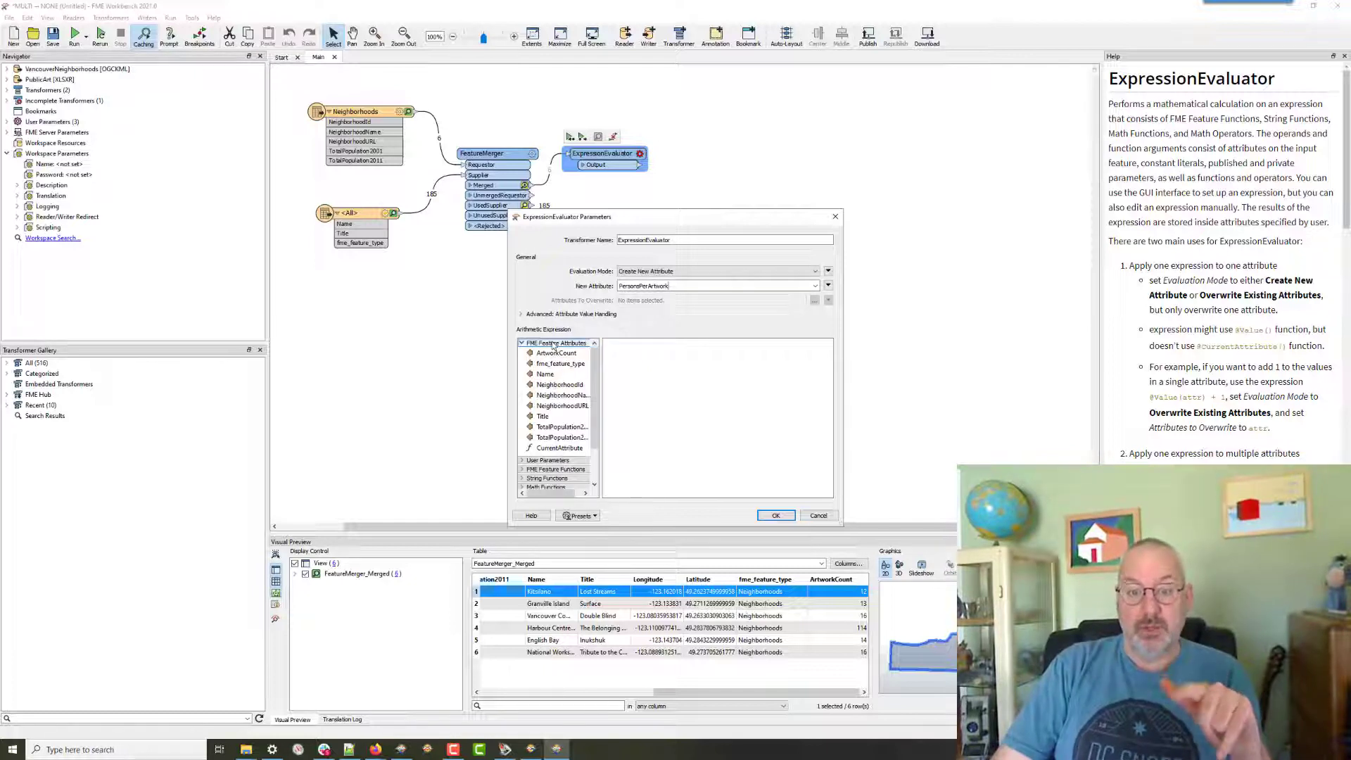
drag(600, 404, 631, 404)
double_click(566, 438)
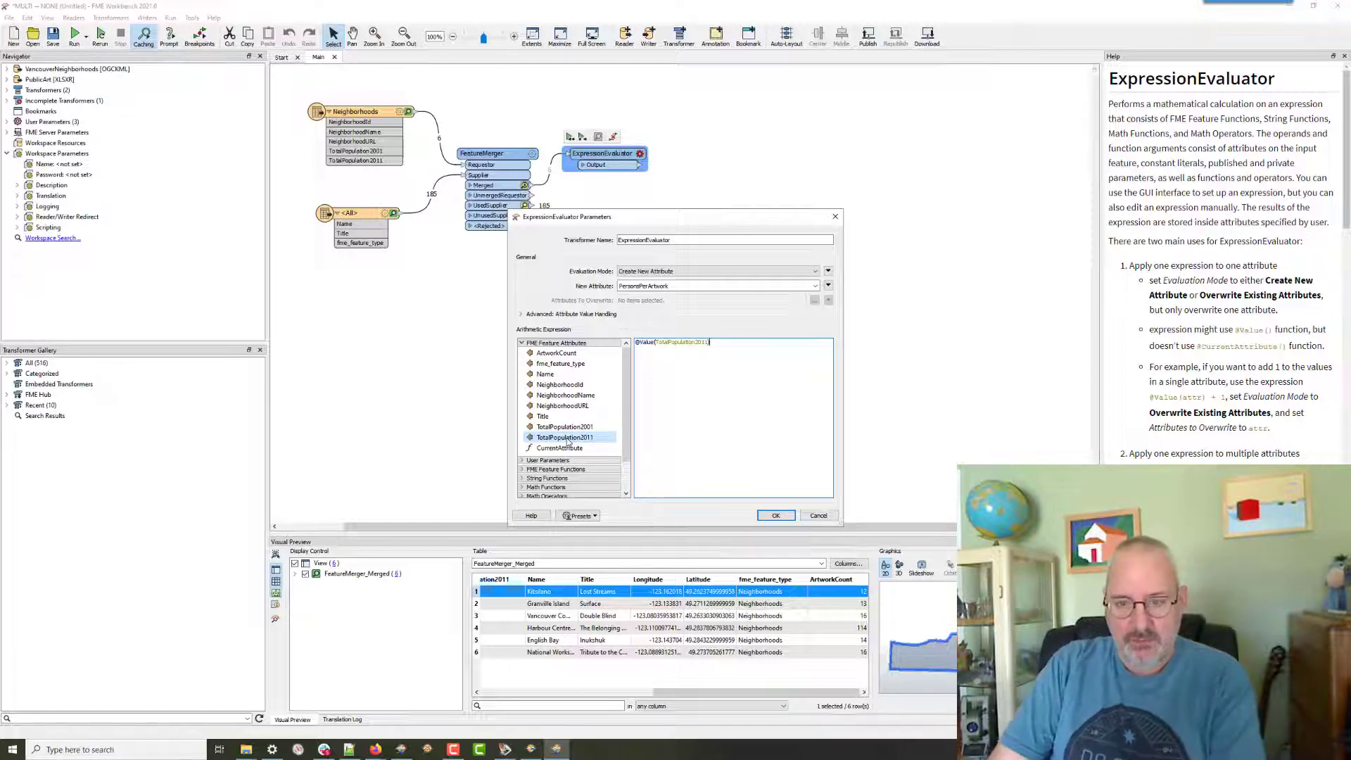
text(/)
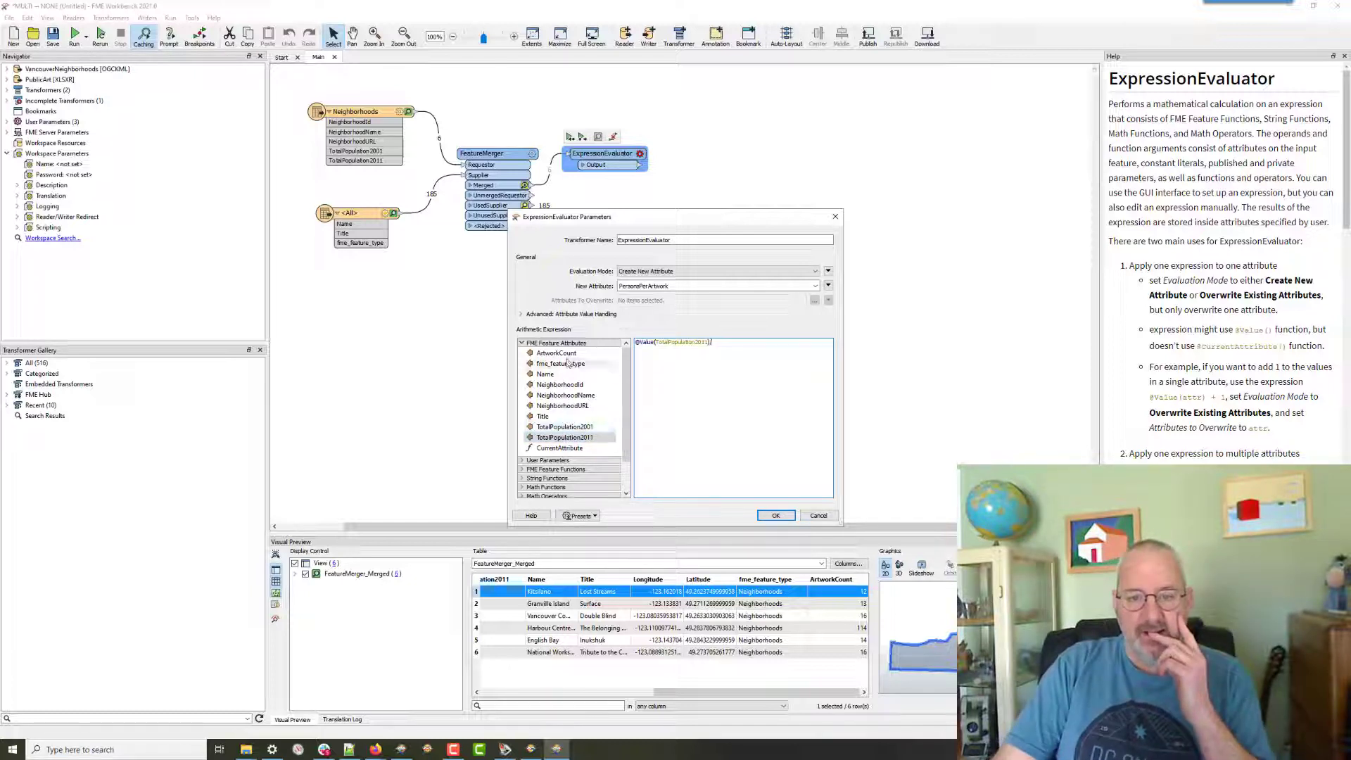
double_click(565, 354)
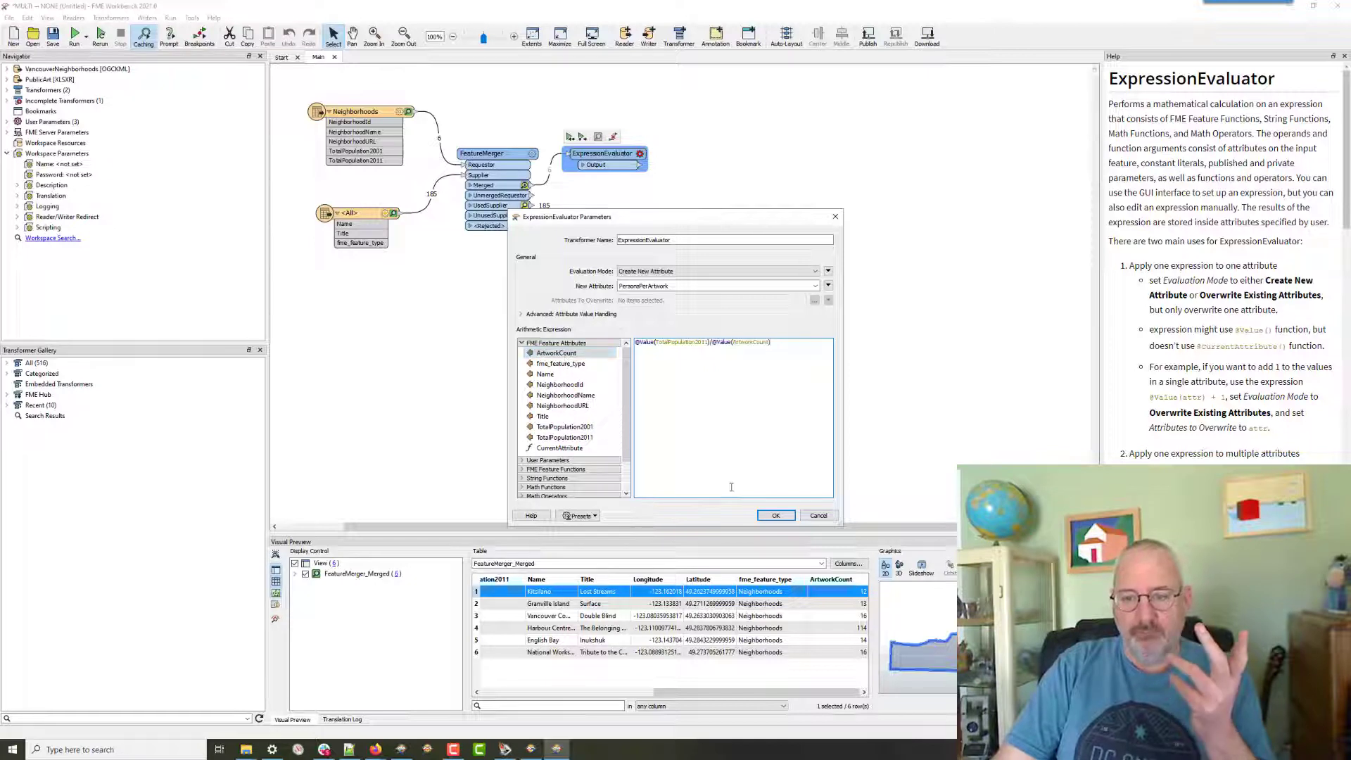
click(776, 516)
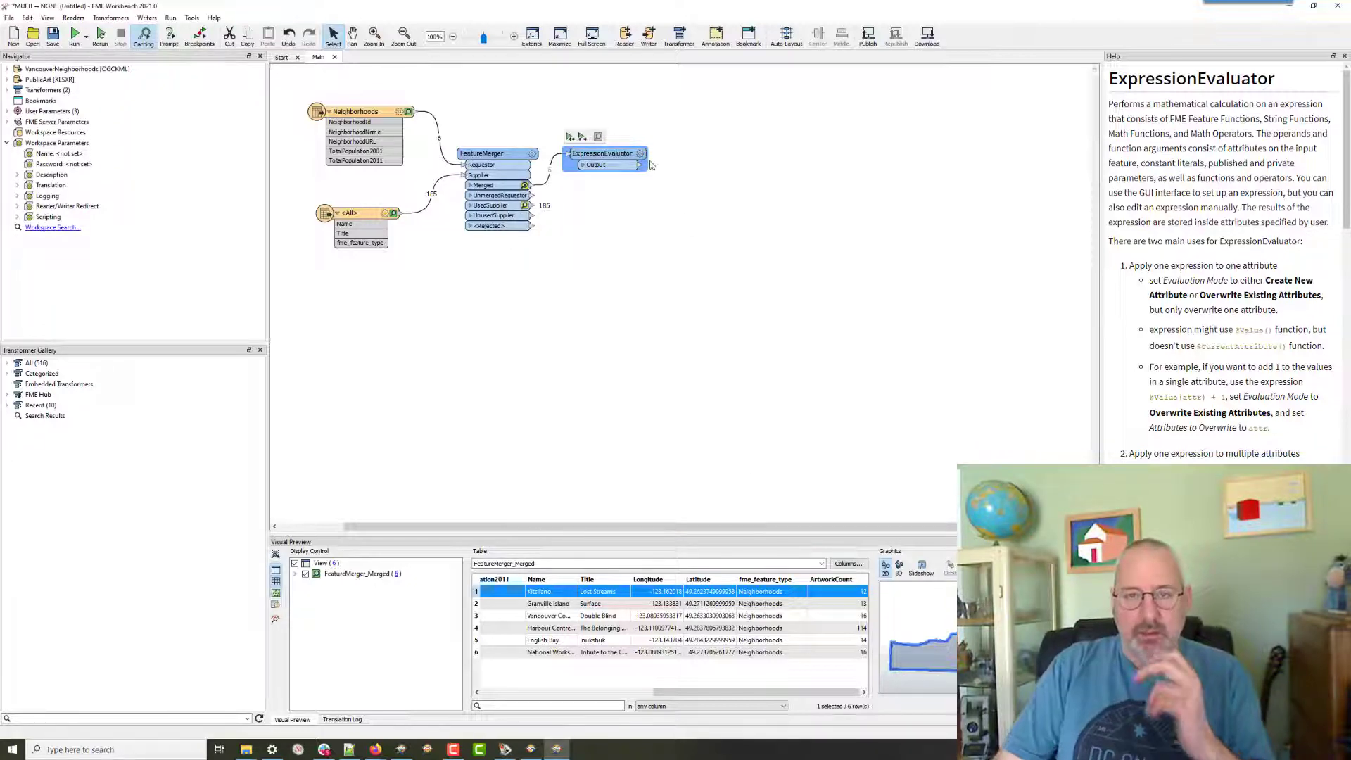
Add an HTML writer with ArtReport.html in the Culture folder as its dataset, and place its feature type beyond the ExpressionEvaluator.
mouse_move(610, 160)
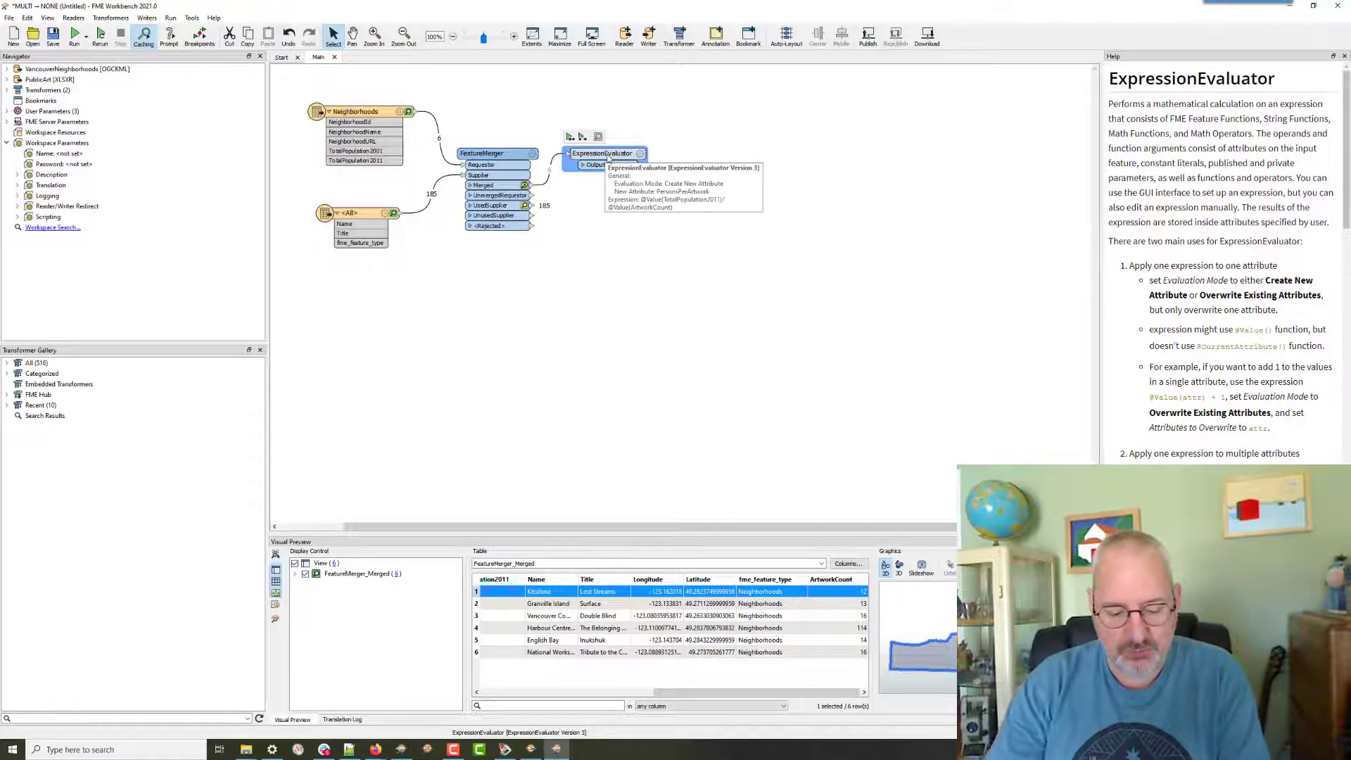
text(html)
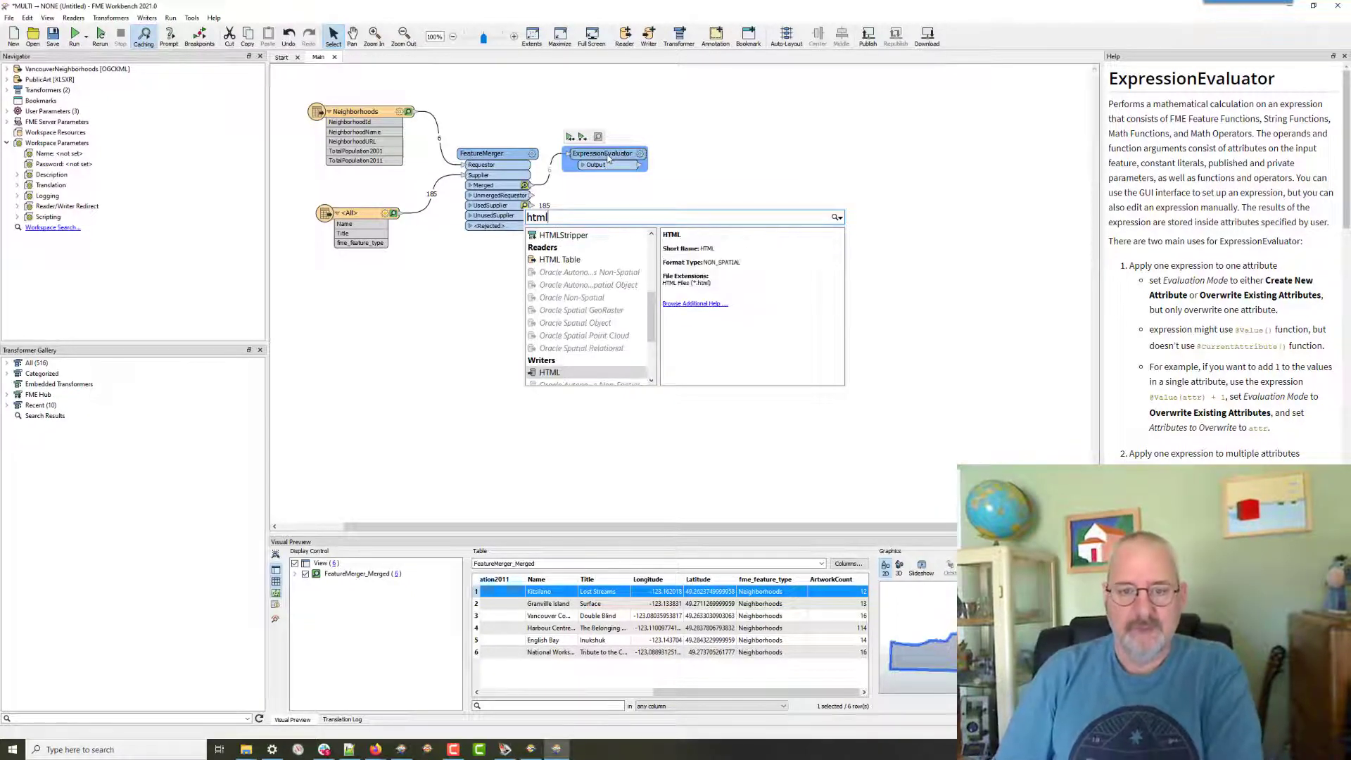
click(570, 375)
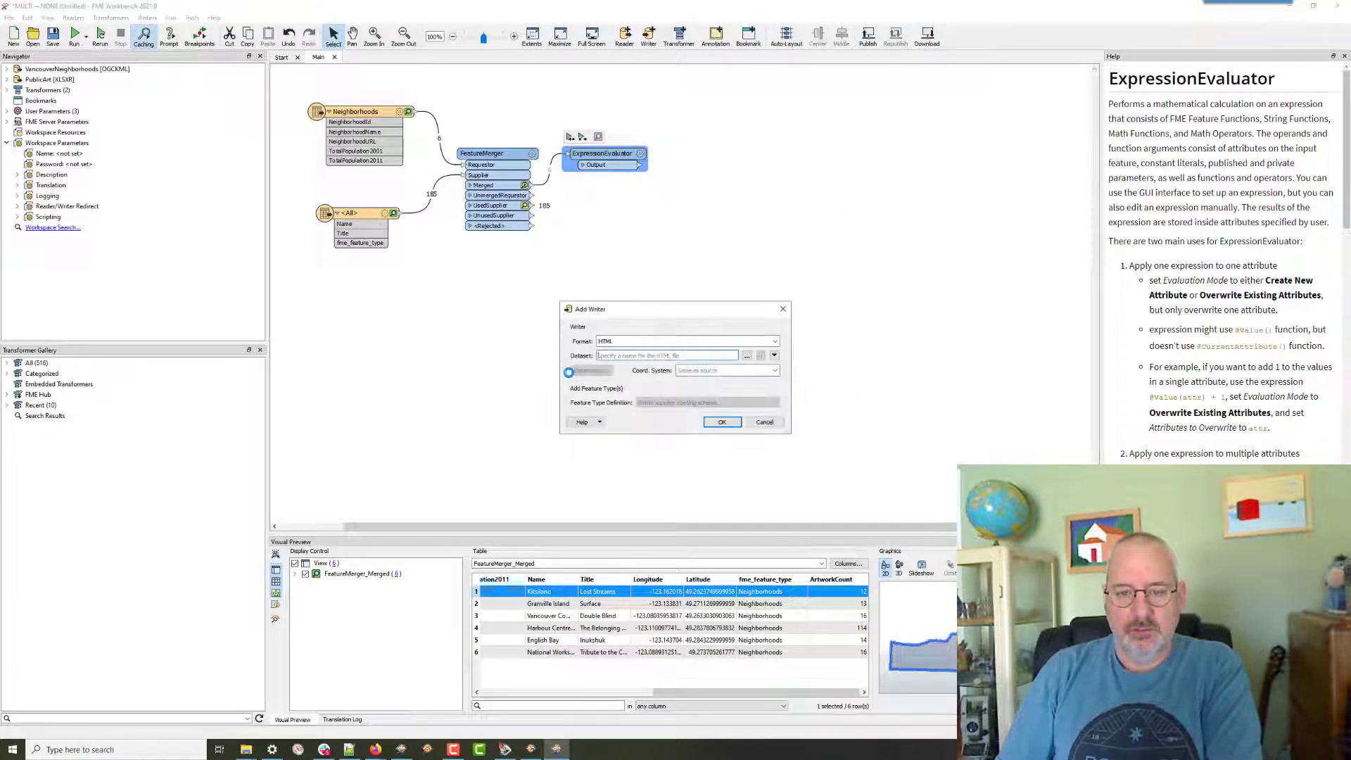
click(748, 356)
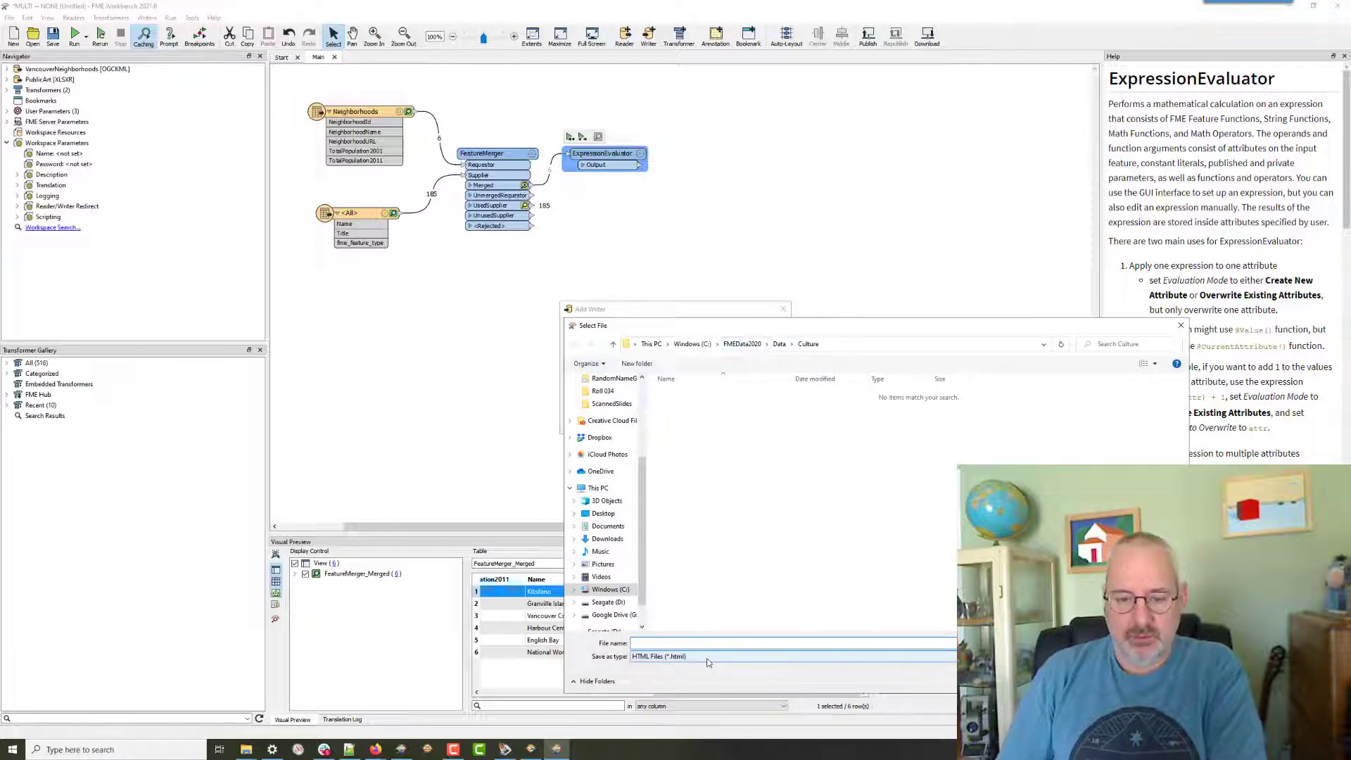
text(Art)
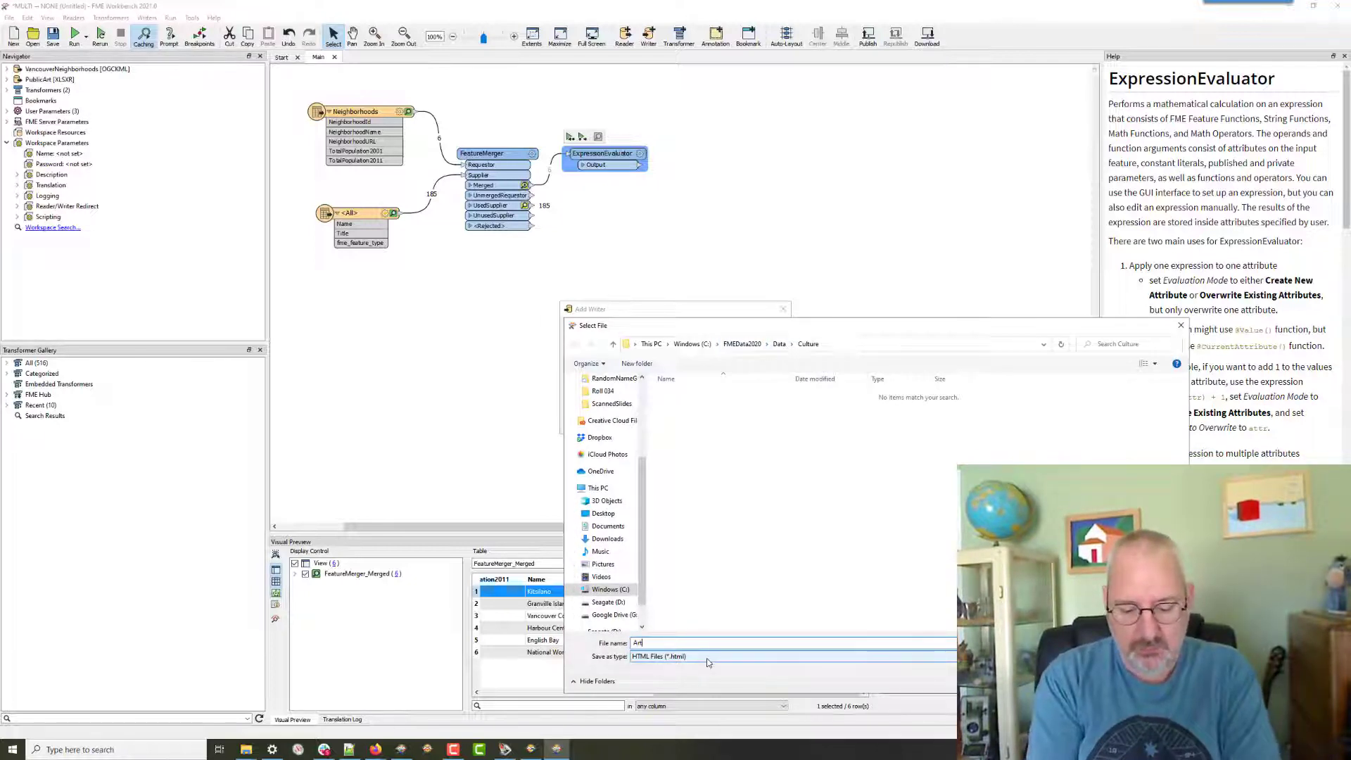
text(Report)
key(Return)
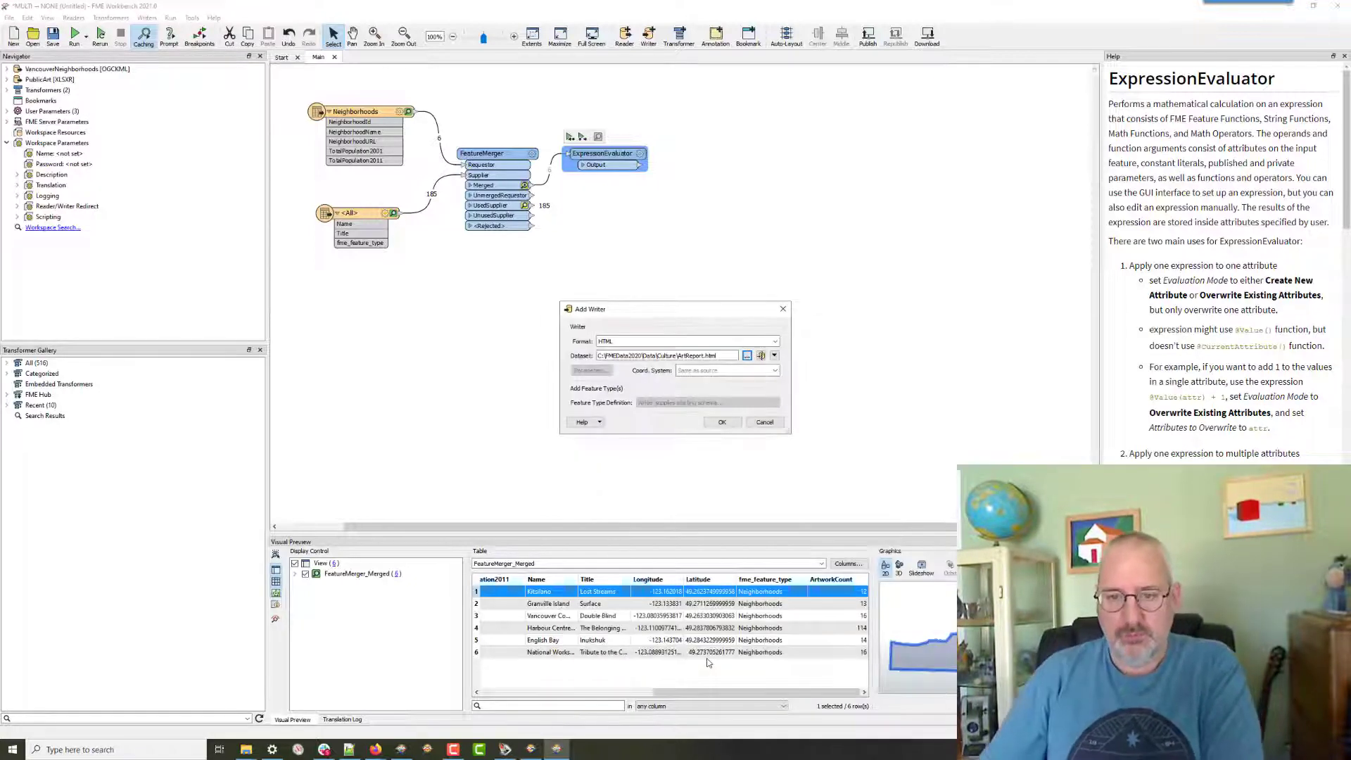
click(722, 423)
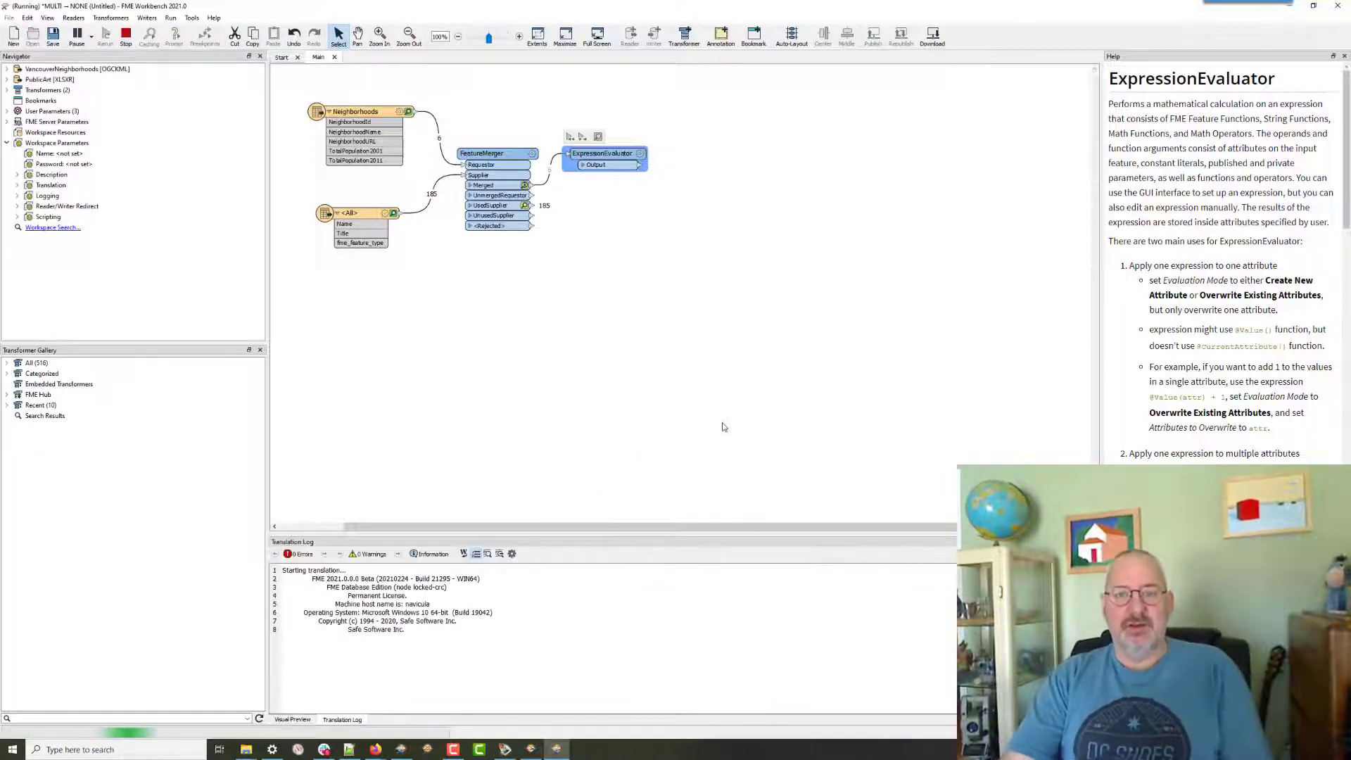
drag(819, 109, 817, 158)
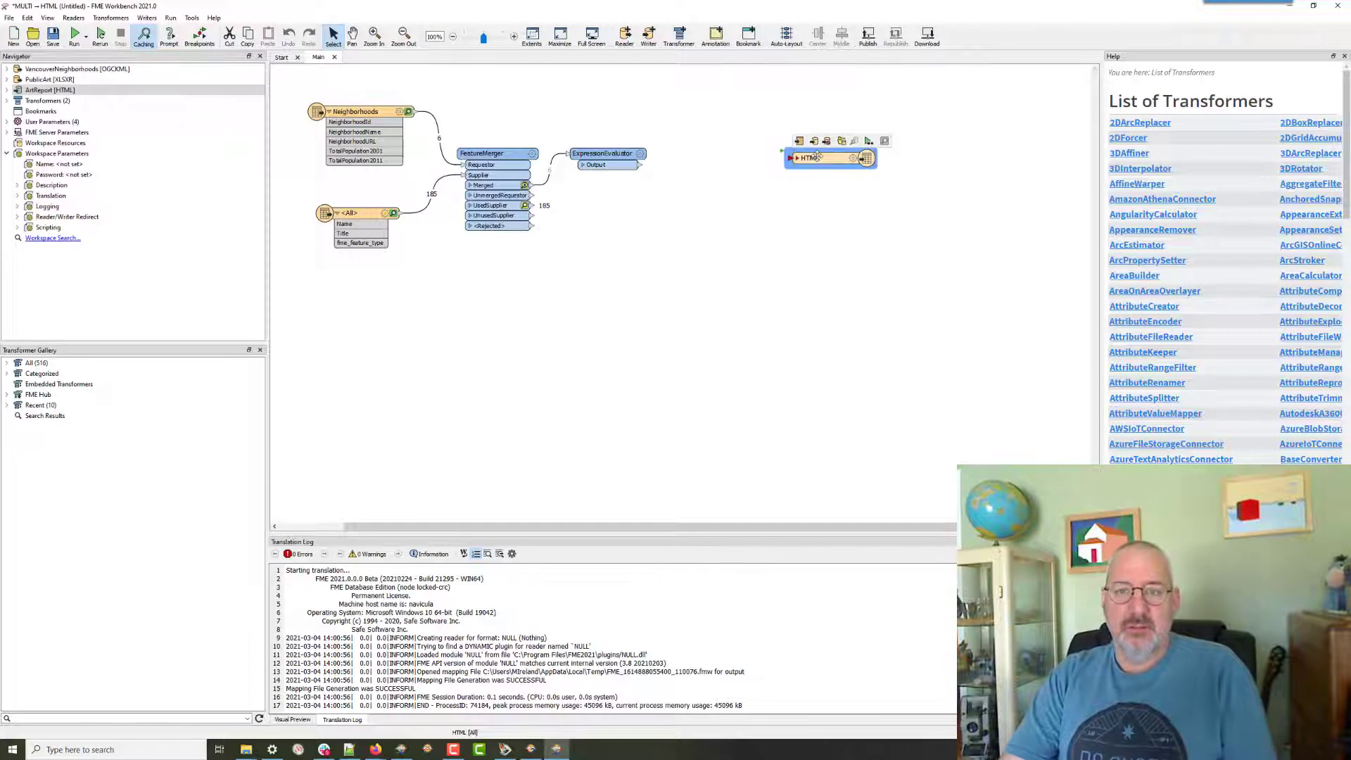
Insert an HTMLReportGenerator after the ExpressionEvaluator's output and connect it to the HTML writer feature type.
click(640, 167)
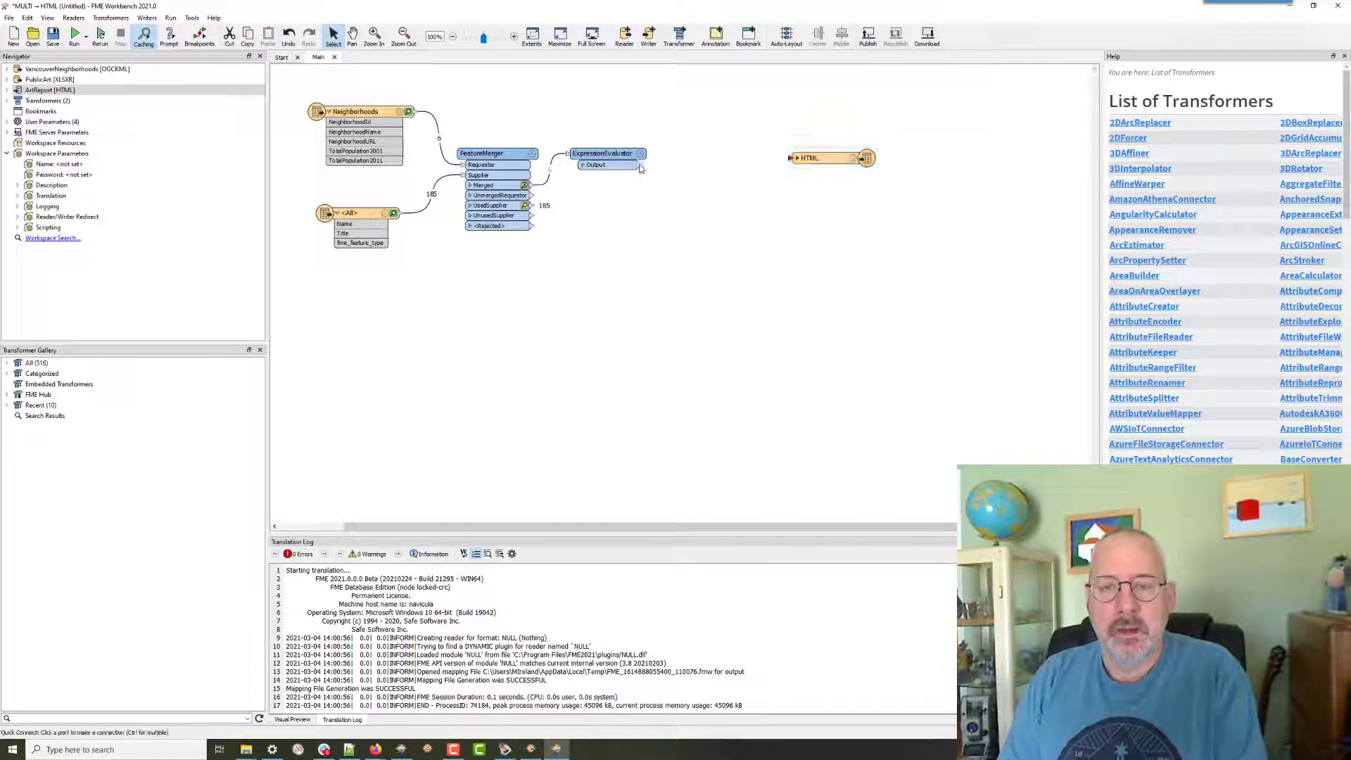
text(htm)
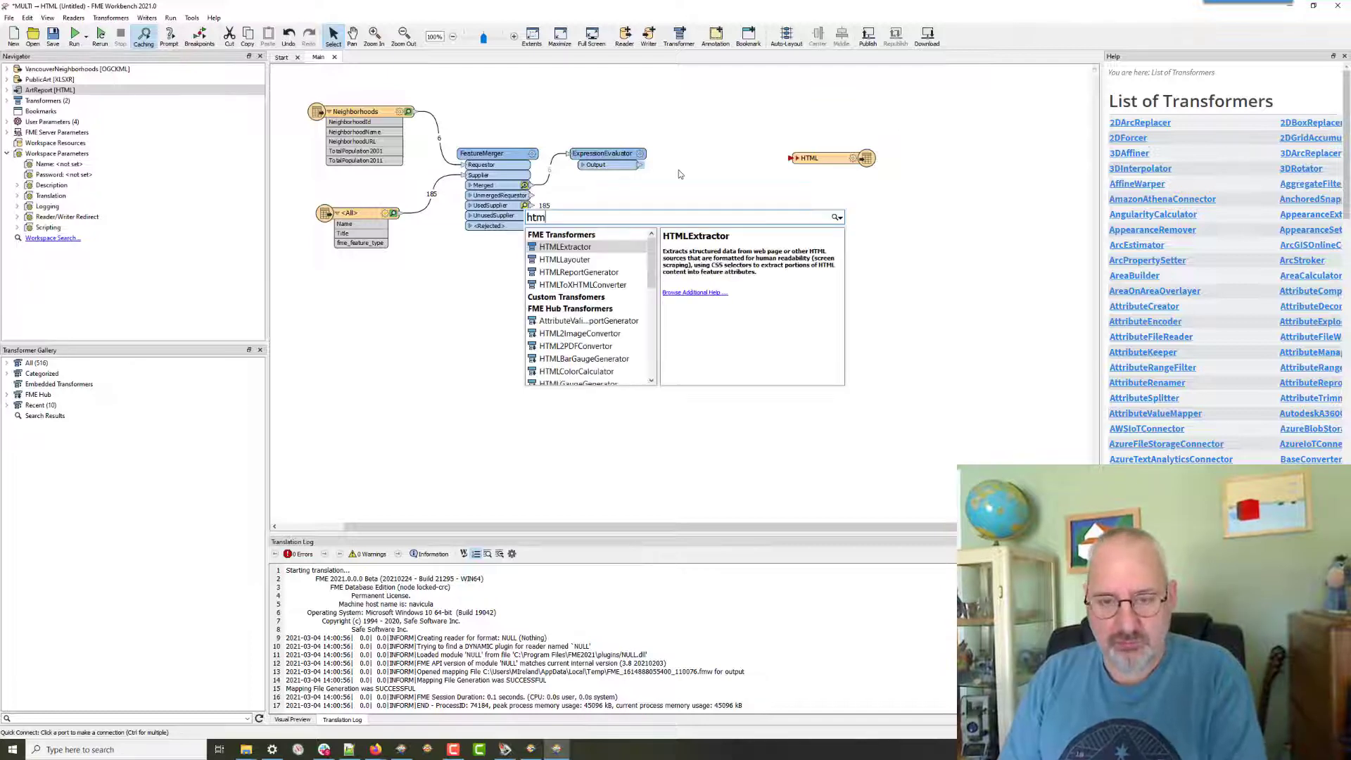
text(lr)
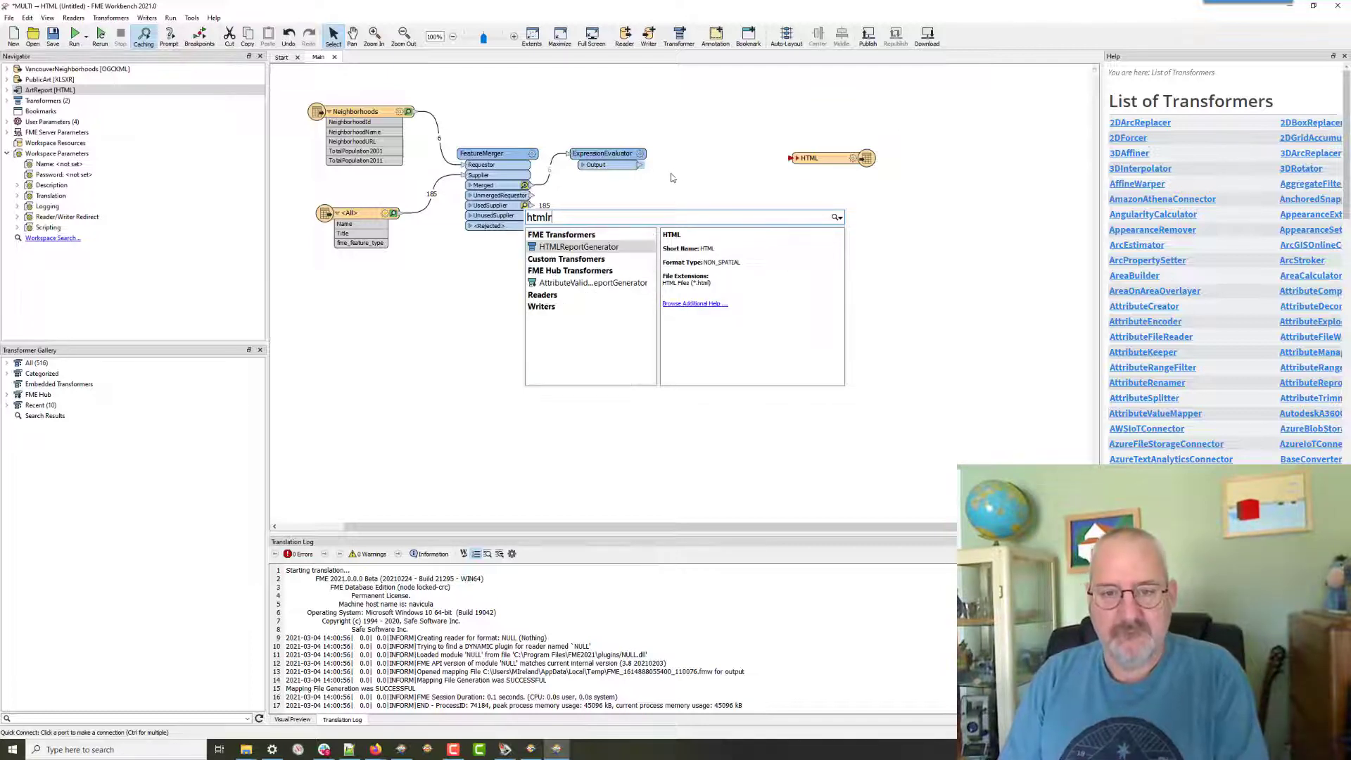
double_click(586, 248)
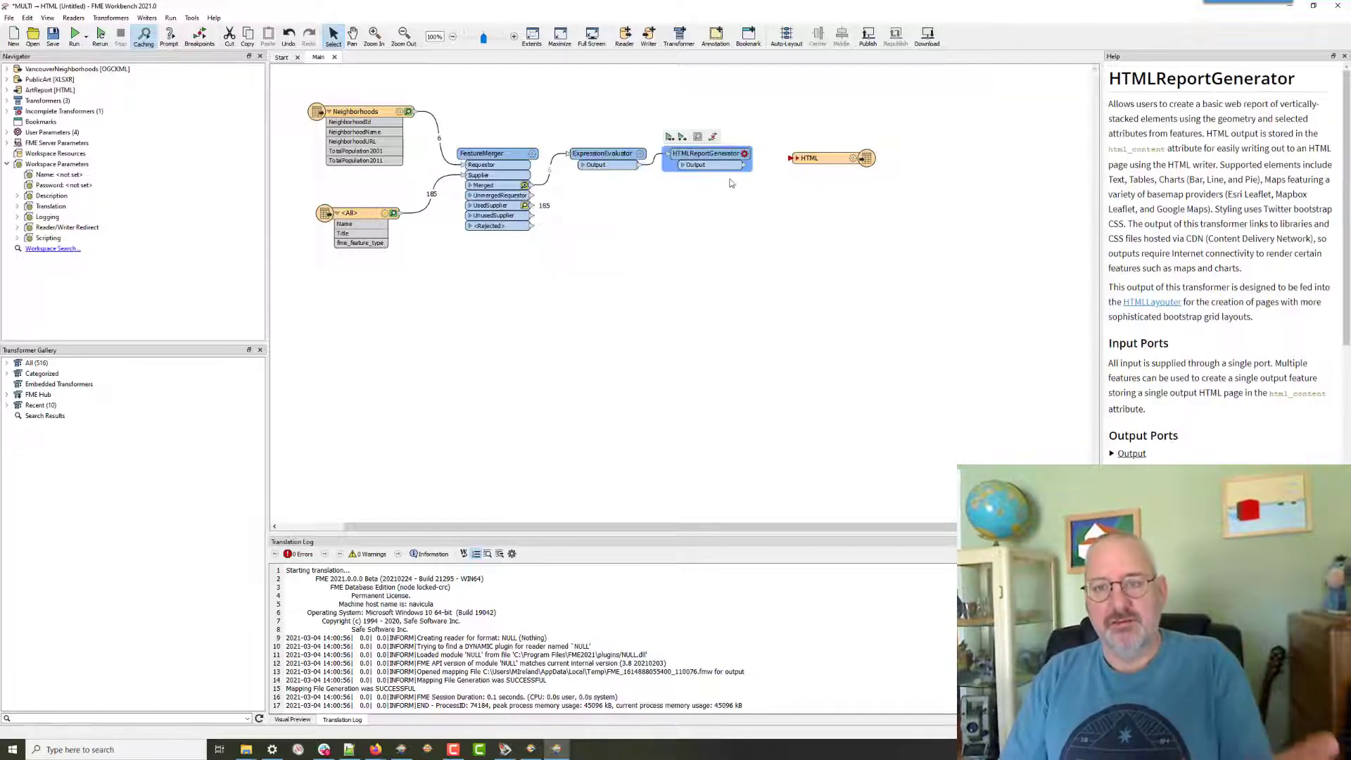
drag(793, 165, 791, 159)
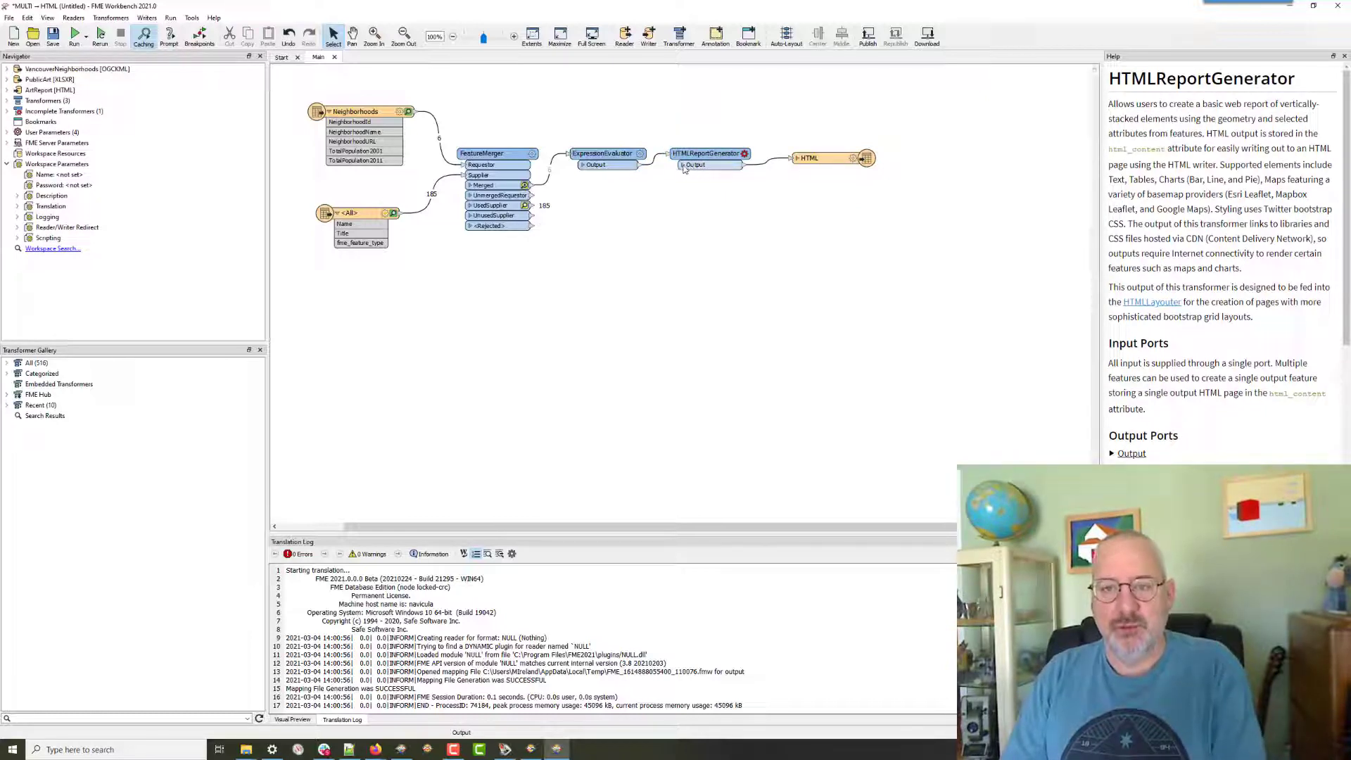
Expand the attributes of the HTMLReportGenerator output and the HTML feature type to check the html_content attribute.
click(682, 164)
click(797, 158)
click(829, 169)
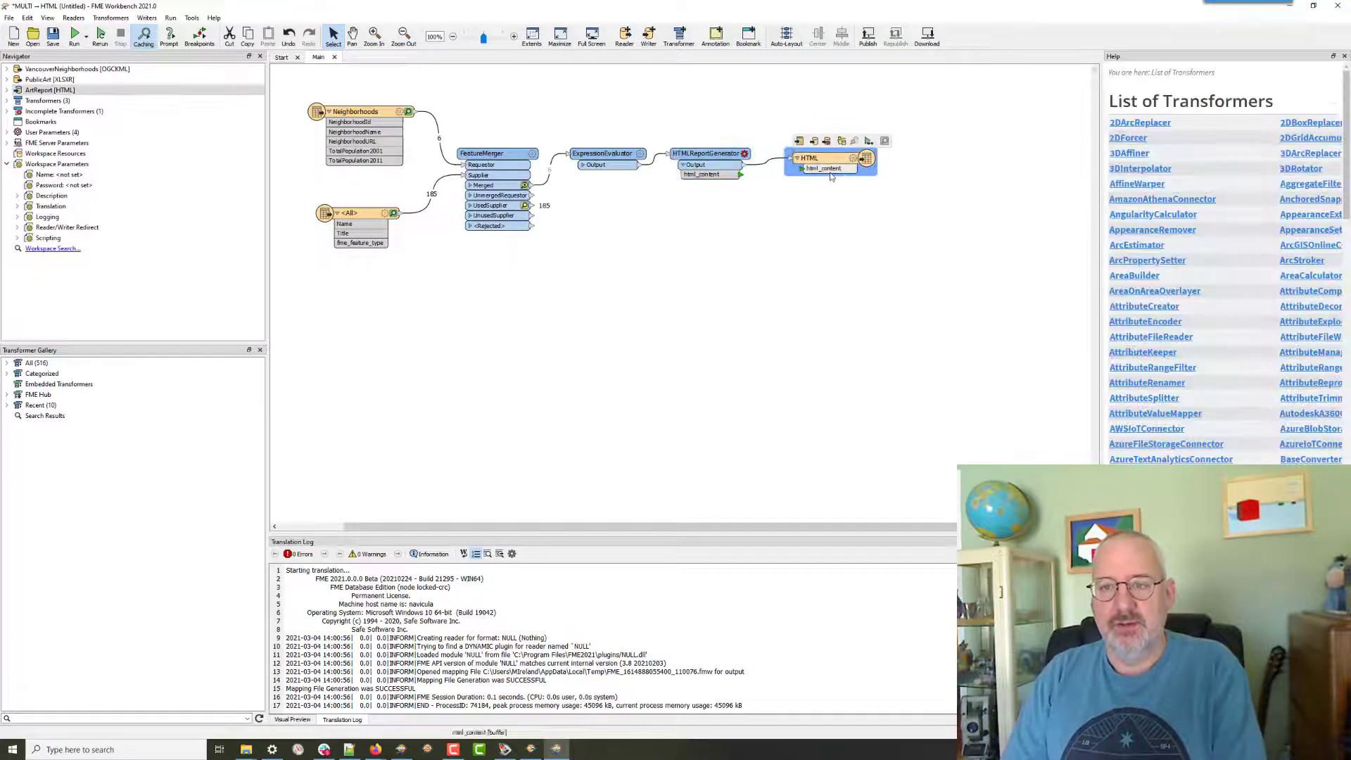
In the HTMLReportGenerator's bar chart settings, label the X axis Neighborhoods and use NeighborhoodName as the X tick label attribute.
click(744, 153)
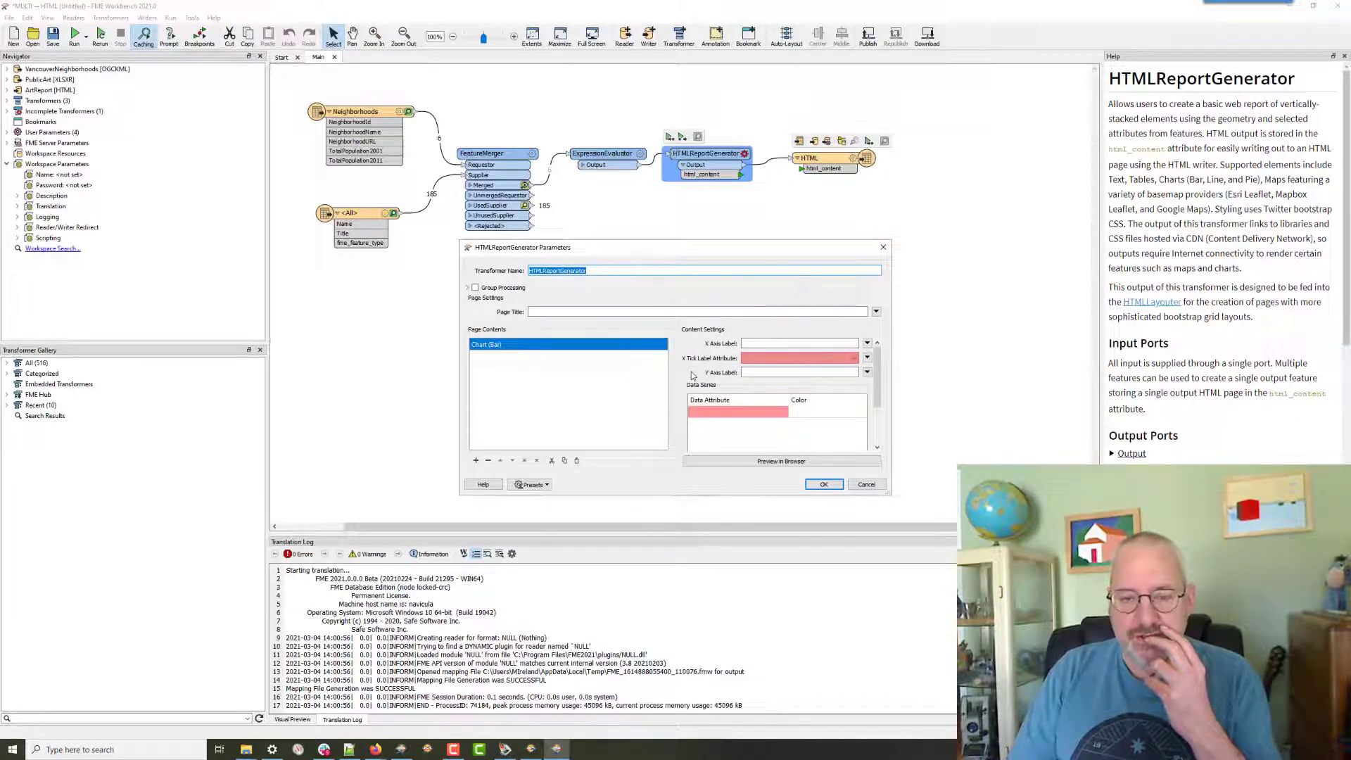
click(760, 344)
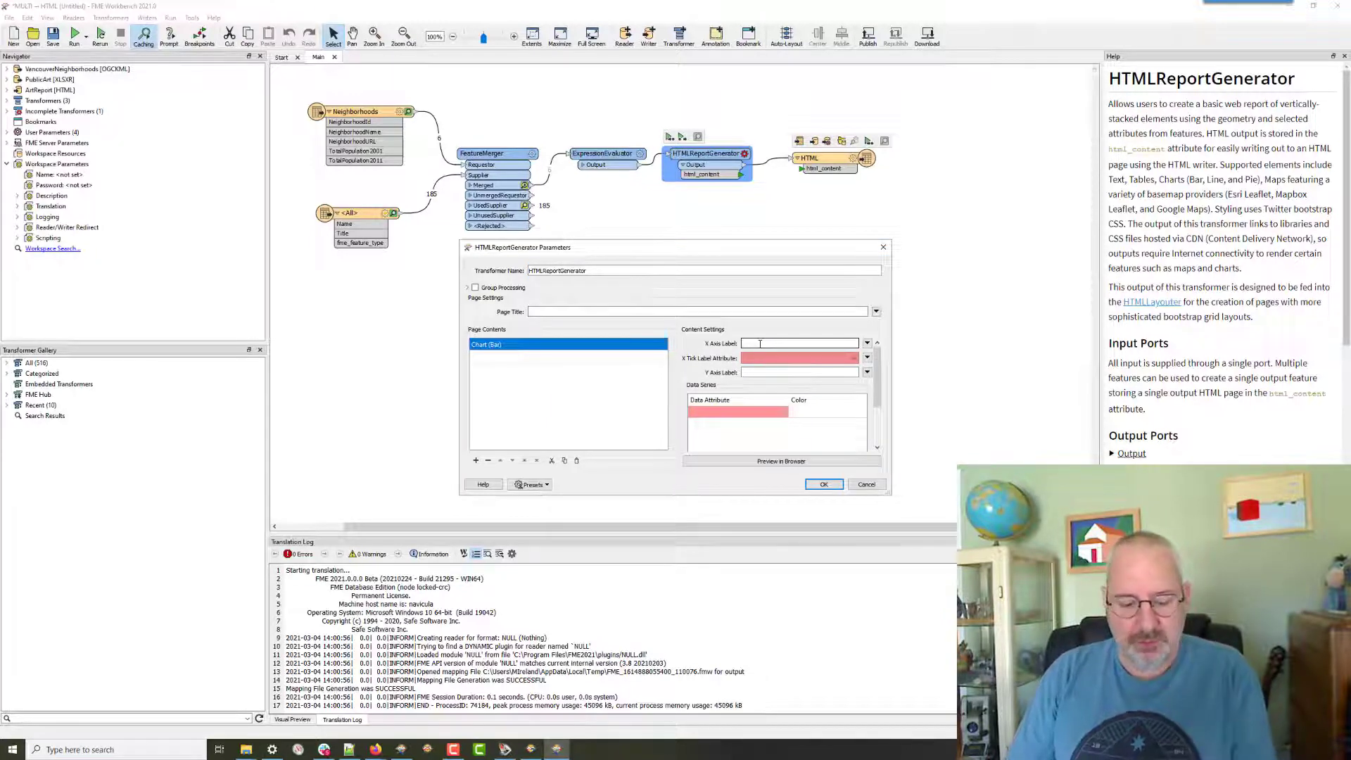
text(Neigh)
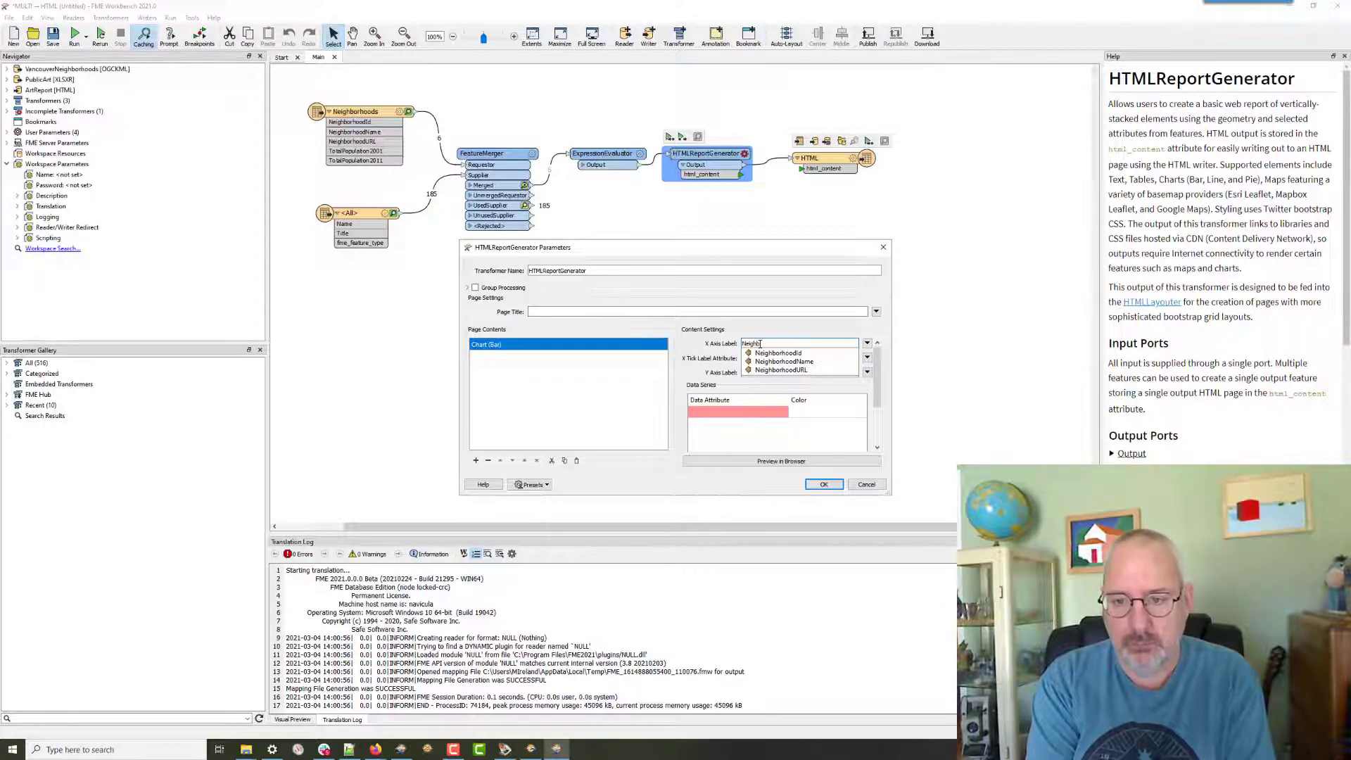
text(borhoods)
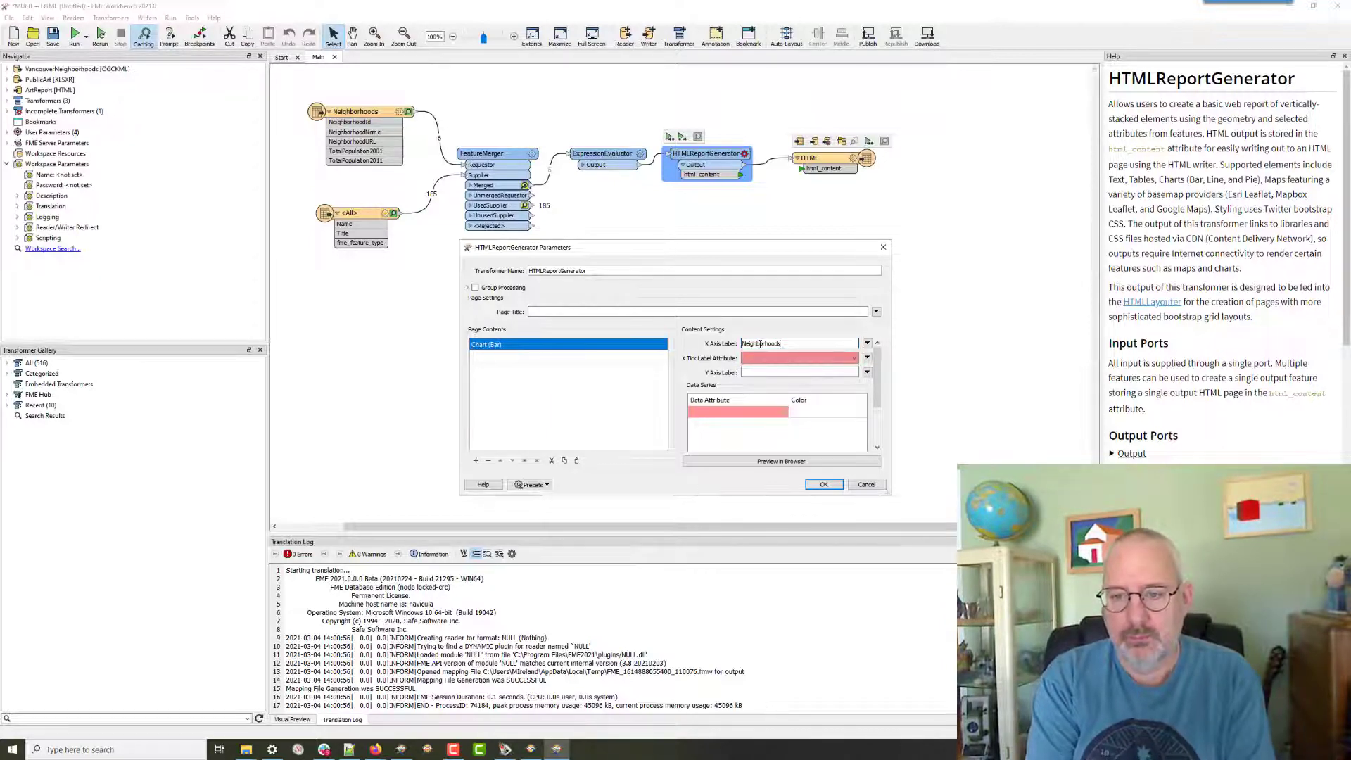
key(Tab)
key(Tab)
key(Tab)
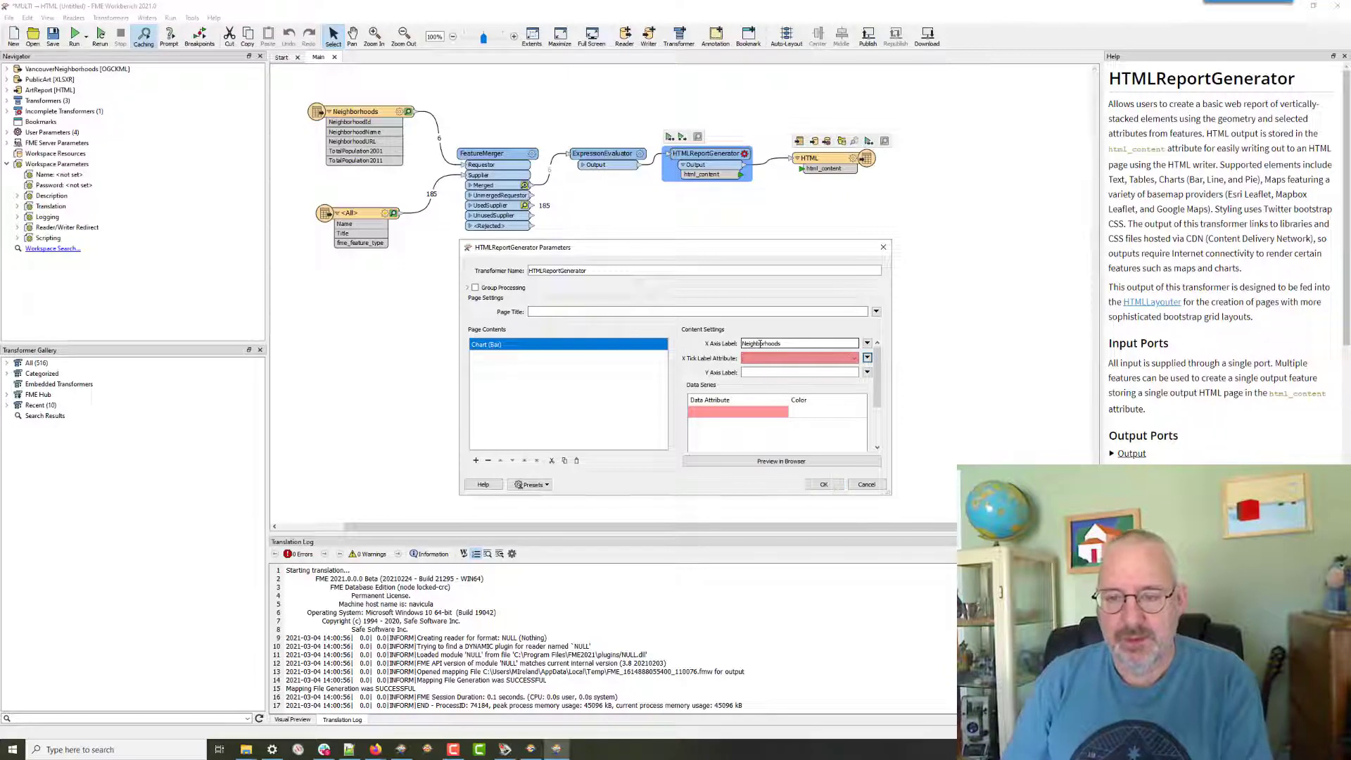
click(854, 359)
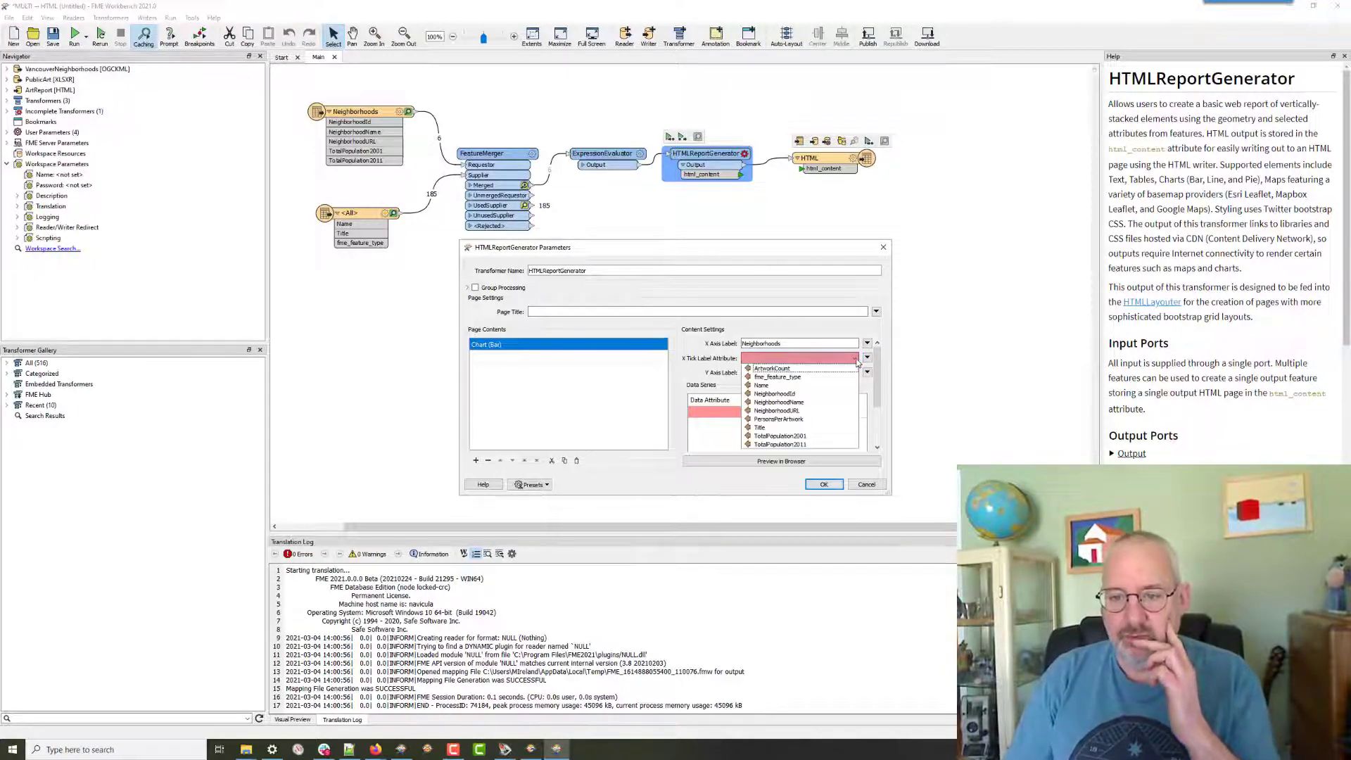
click(810, 402)
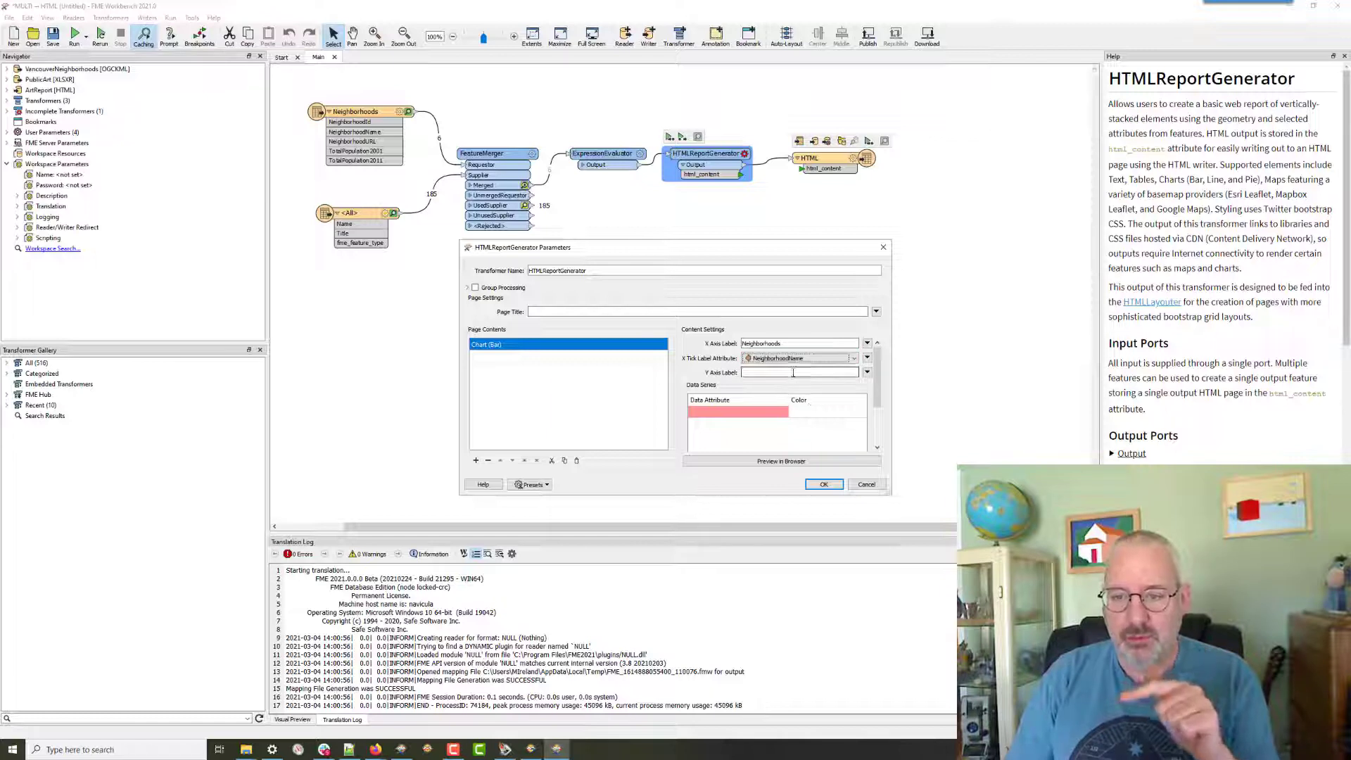
Label the bar chart's Y axis Persons per Artwork.
click(792, 372)
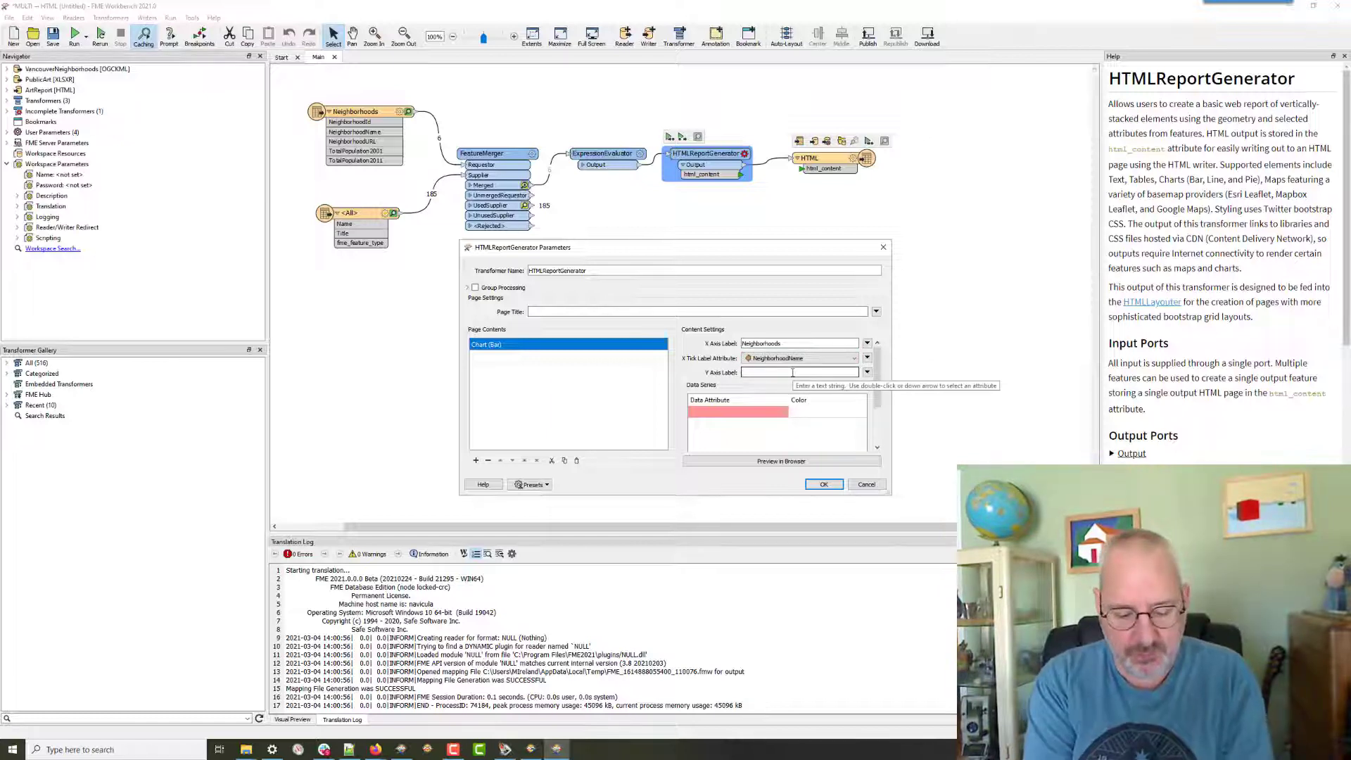
text(Persons per )
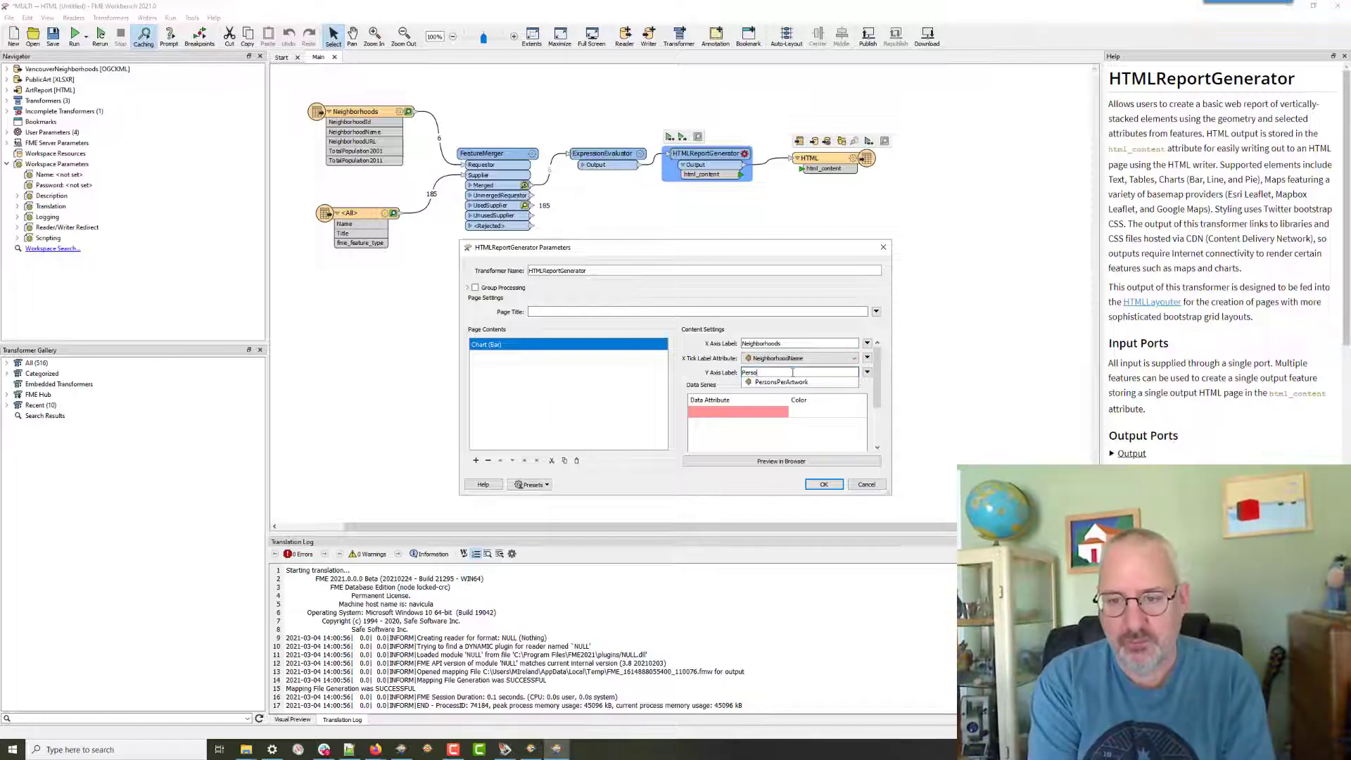
text(Artwork)
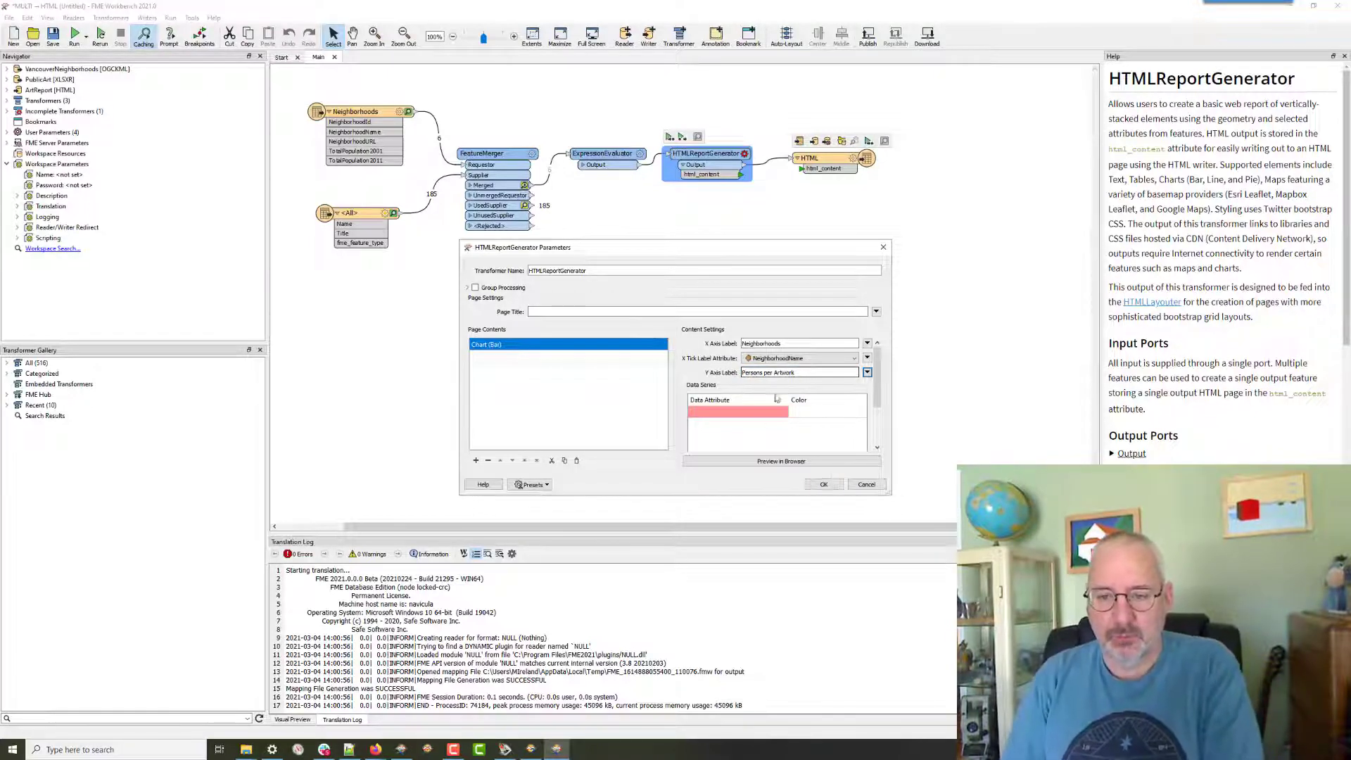
Use ArtworkCount as the bar chart's data series attribute and label its Y axis Artwork Count.
click(746, 412)
click(766, 412)
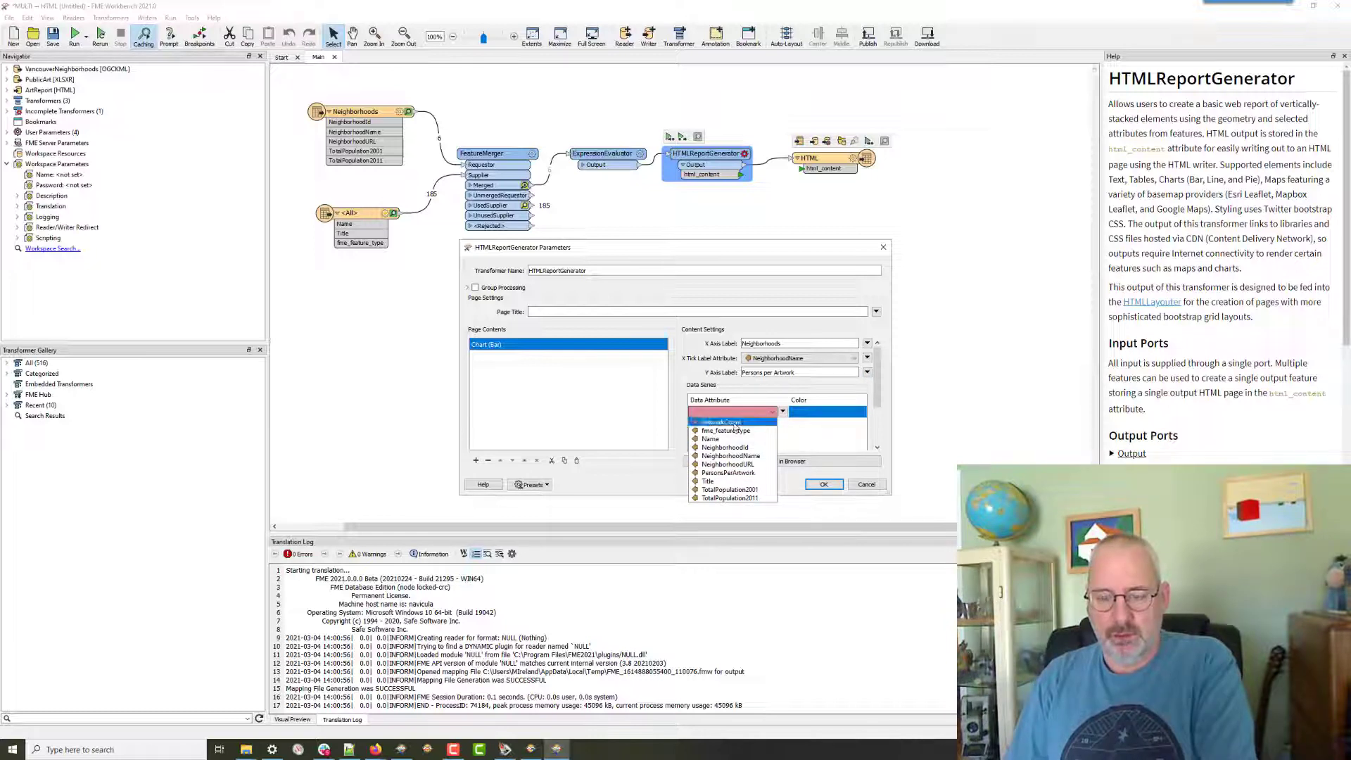
click(735, 423)
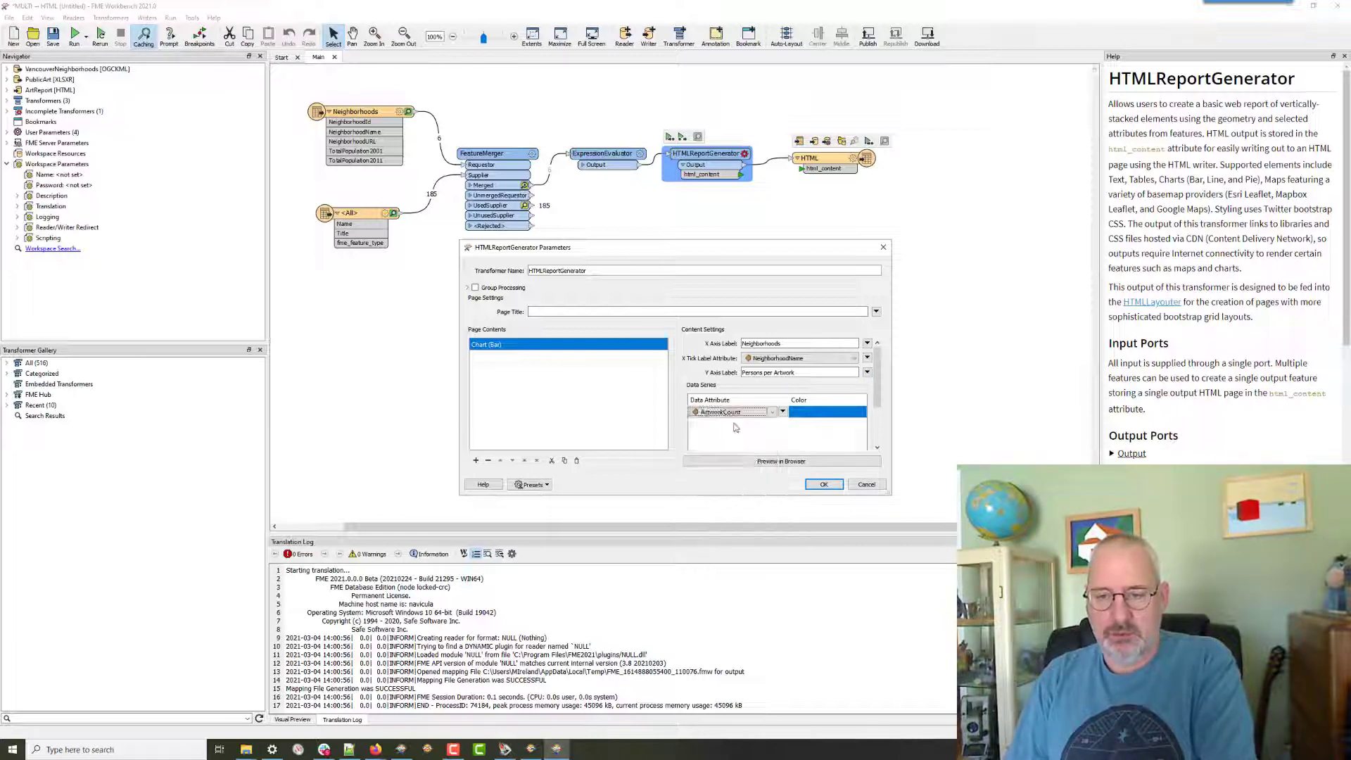
click(771, 414)
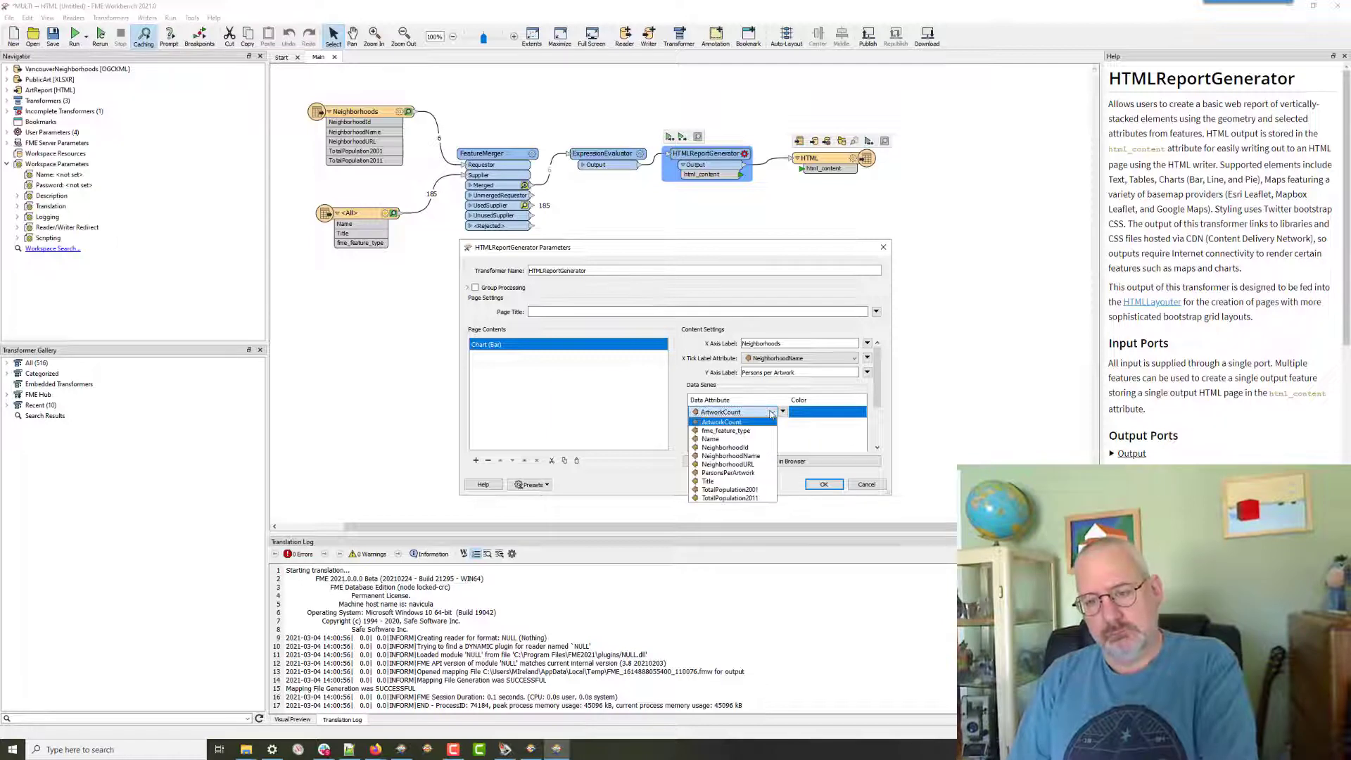
click(765, 371)
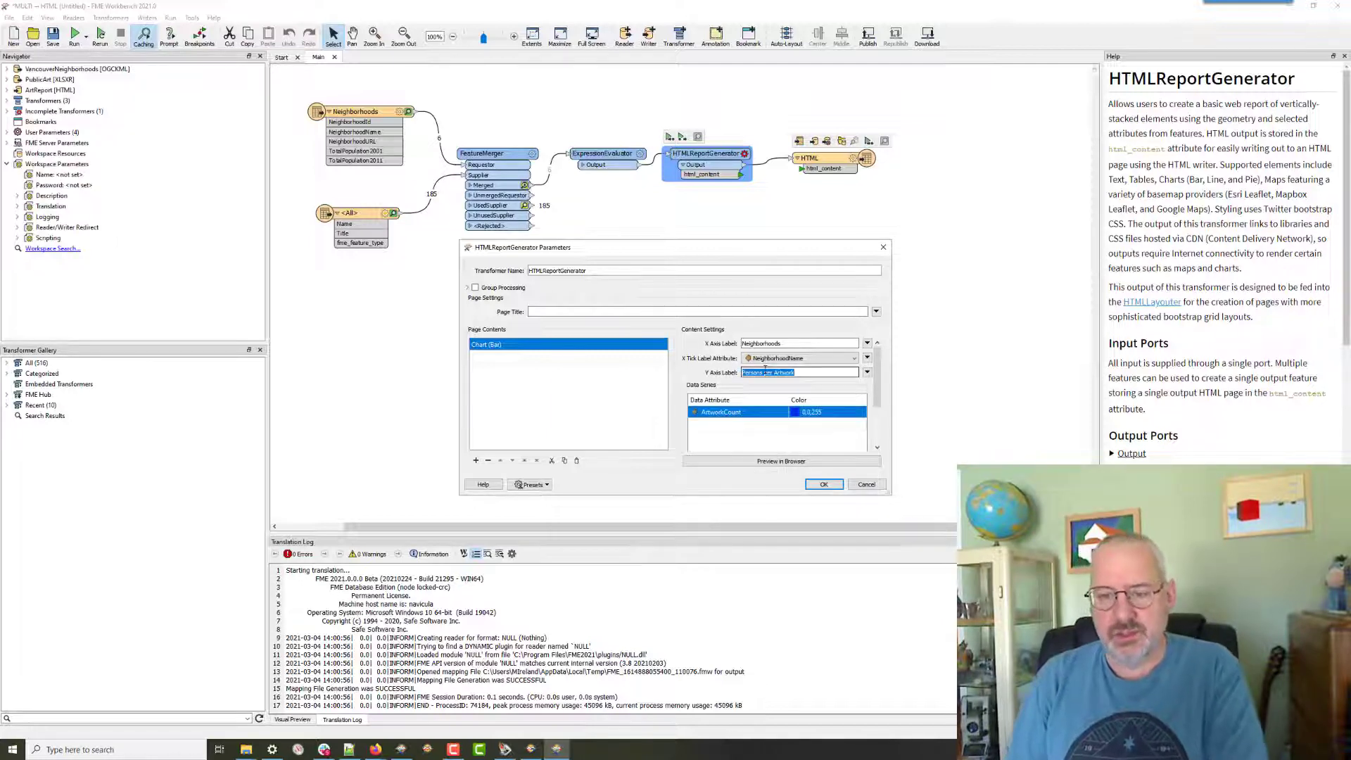
text(Artwork Count)
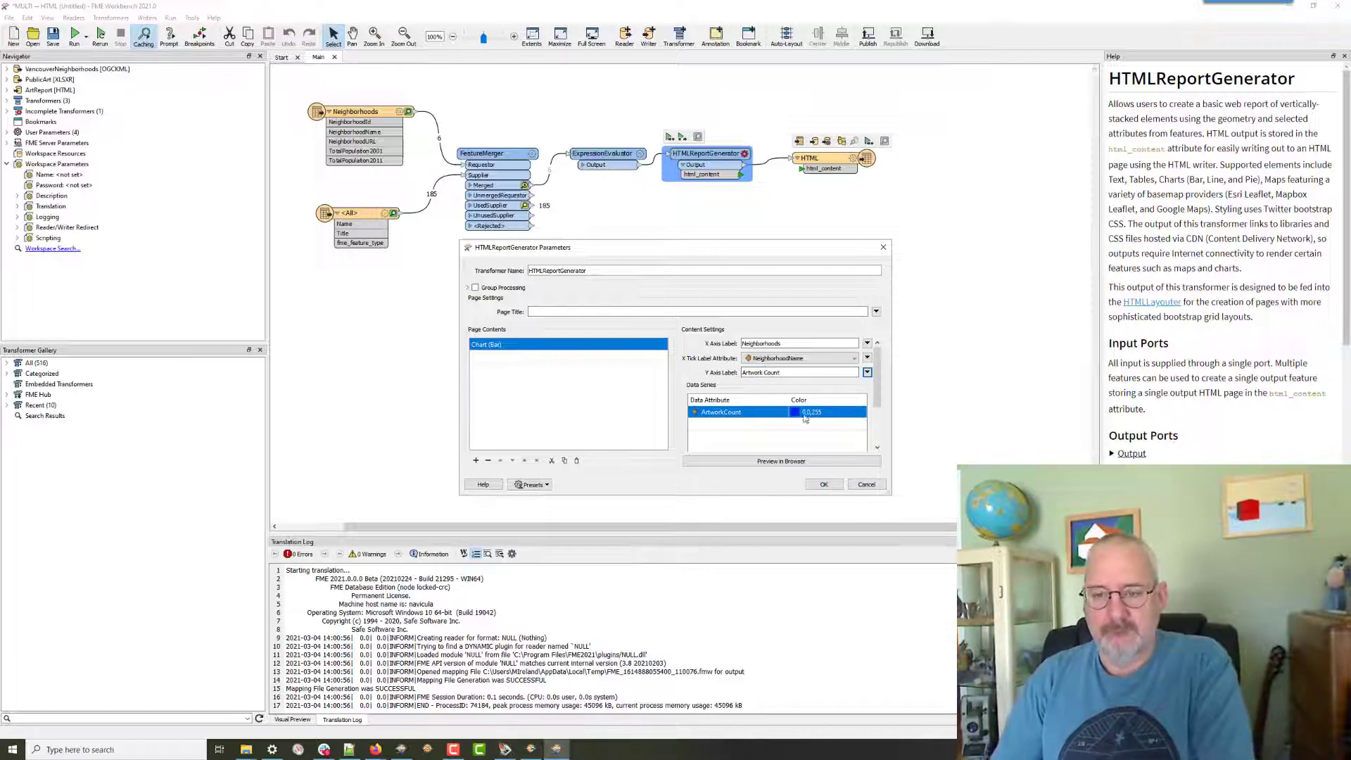
click(837, 411)
click(861, 412)
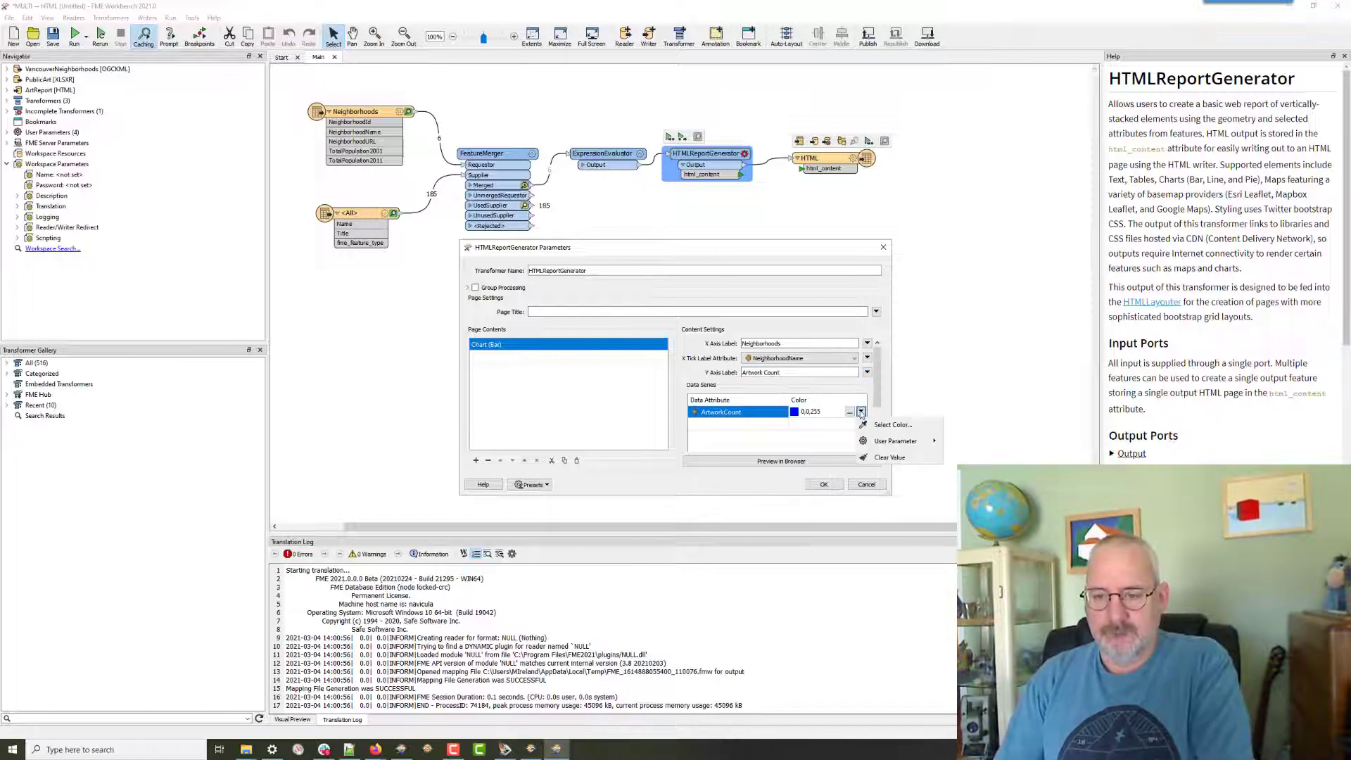
click(791, 441)
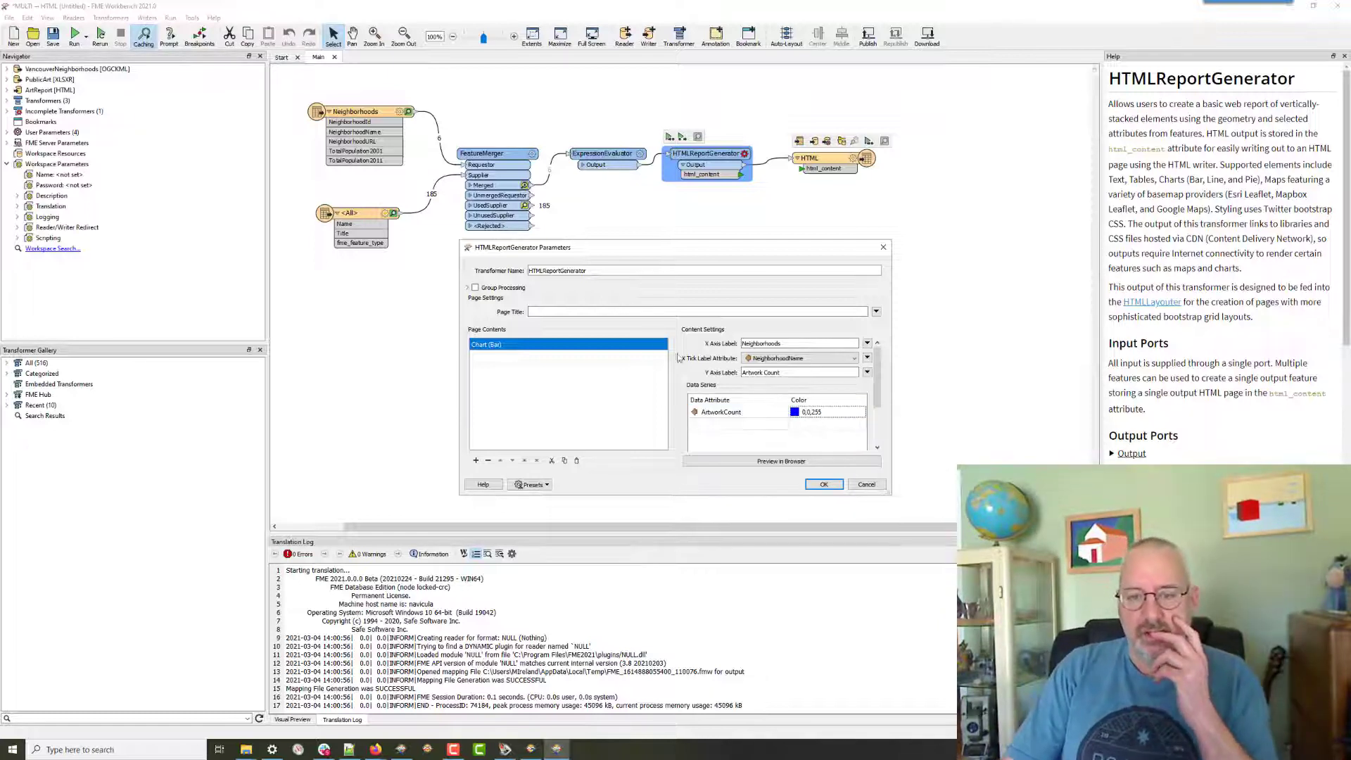
Add a pie chart to the report's page contents below the bar chart.
click(549, 358)
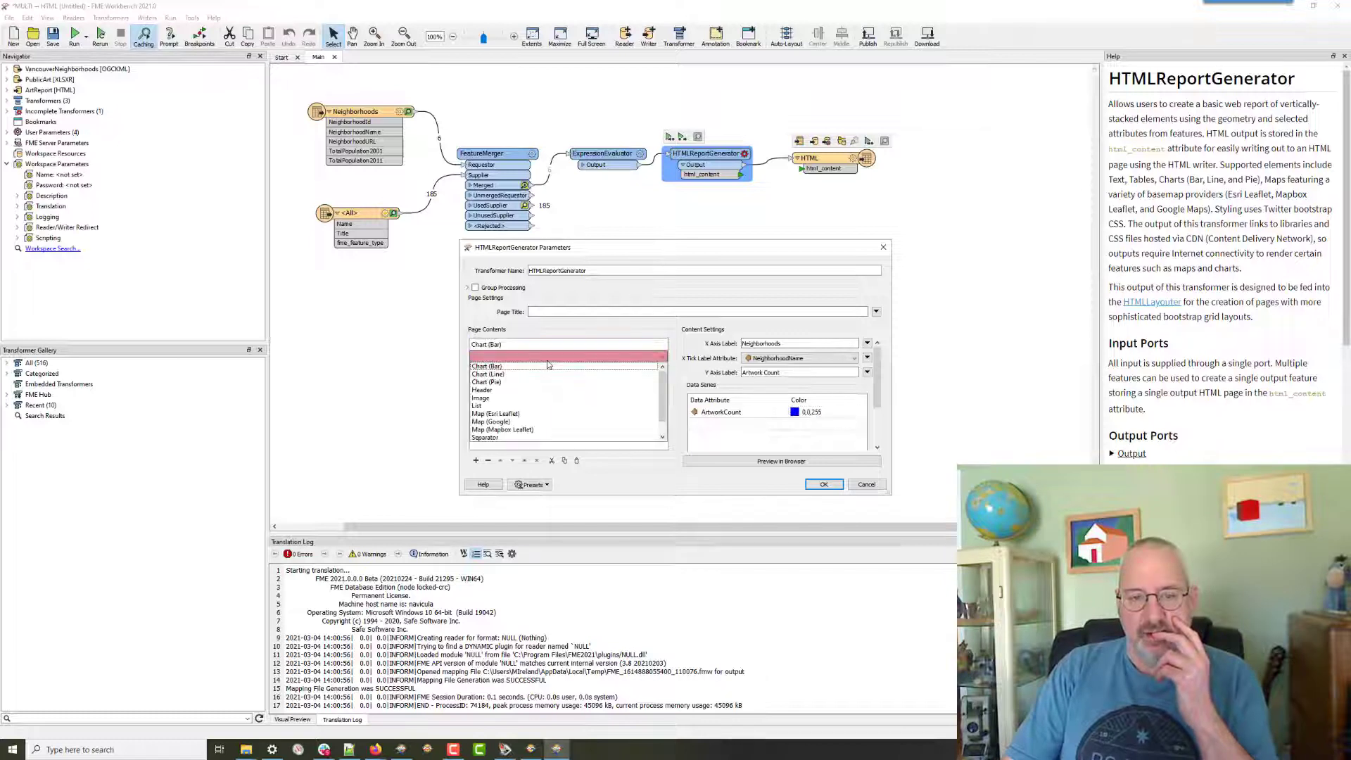
click(538, 381)
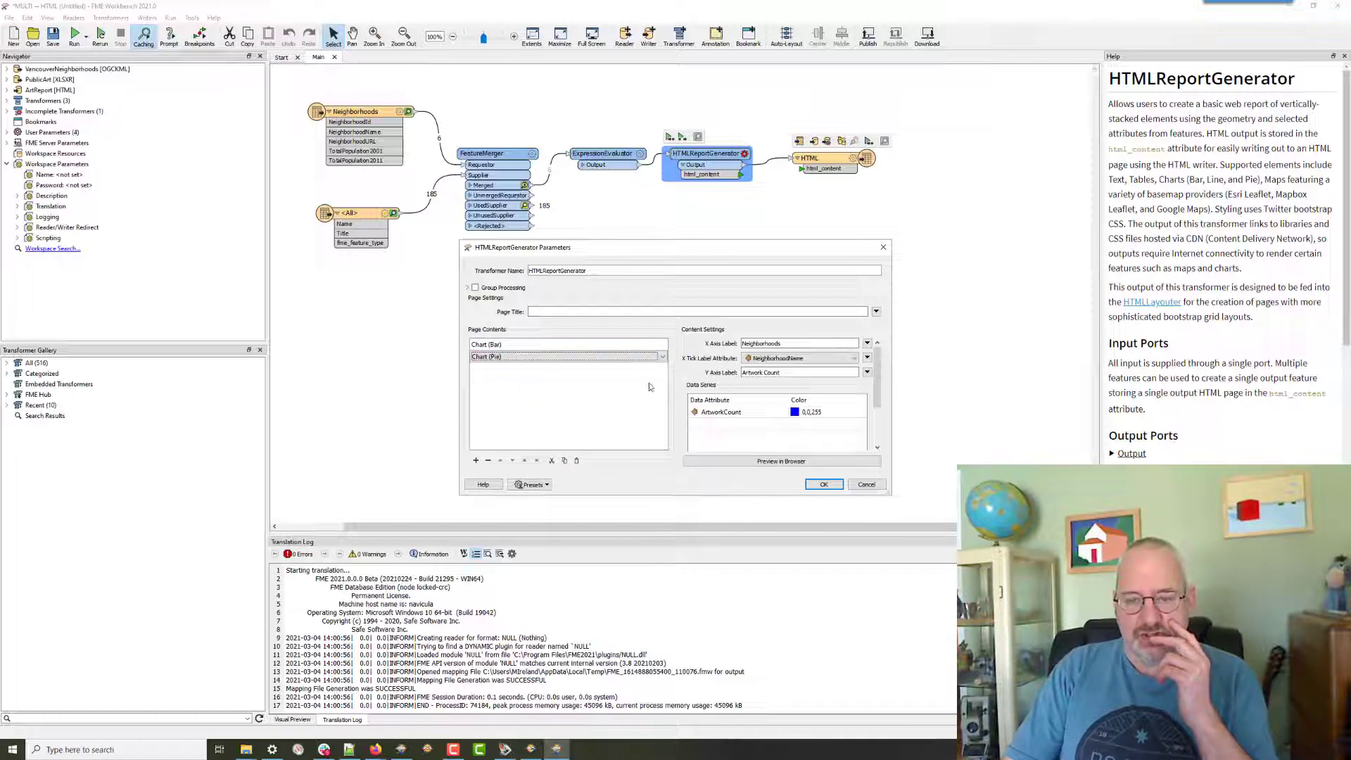
click(694, 374)
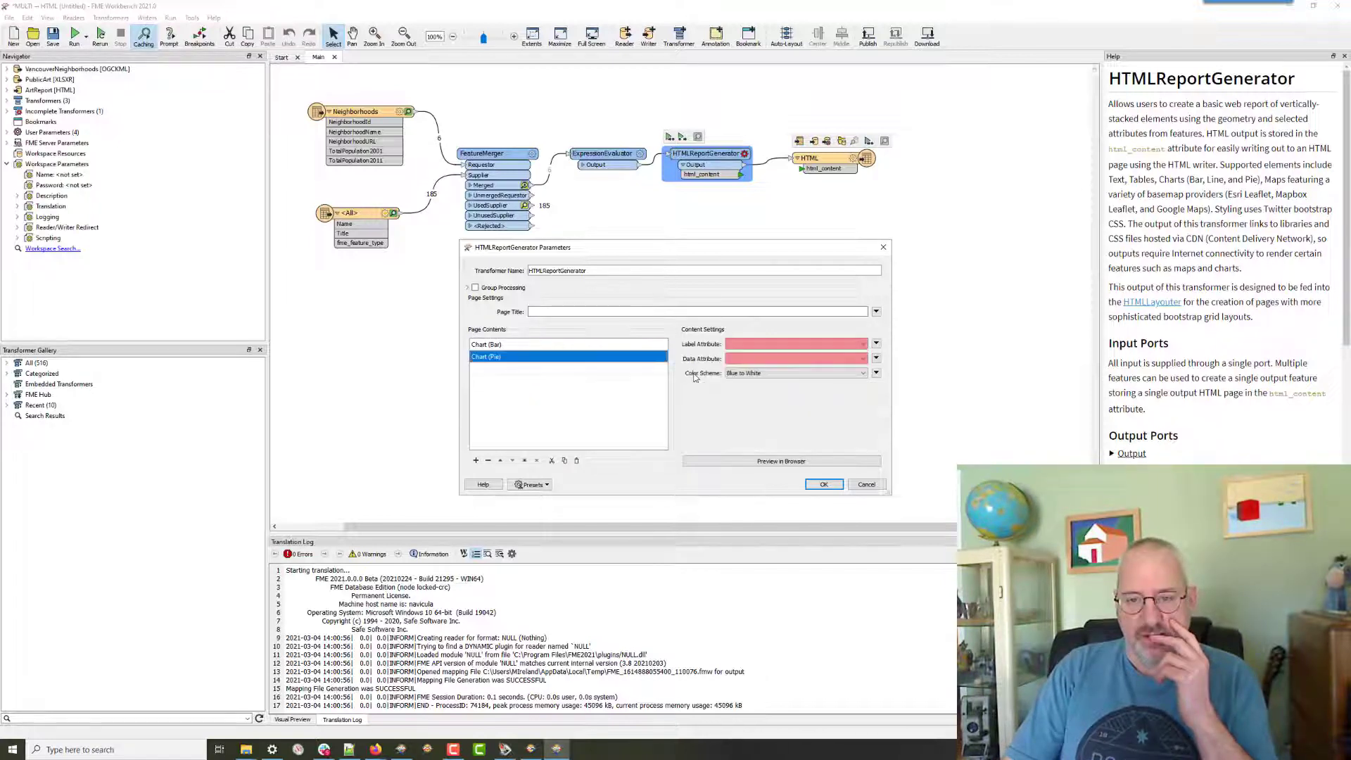
Set the pie chart's label attribute to NeighborhoodName, its data attribute to PersonsPerArtwork and its color scheme to Pastel.
click(813, 345)
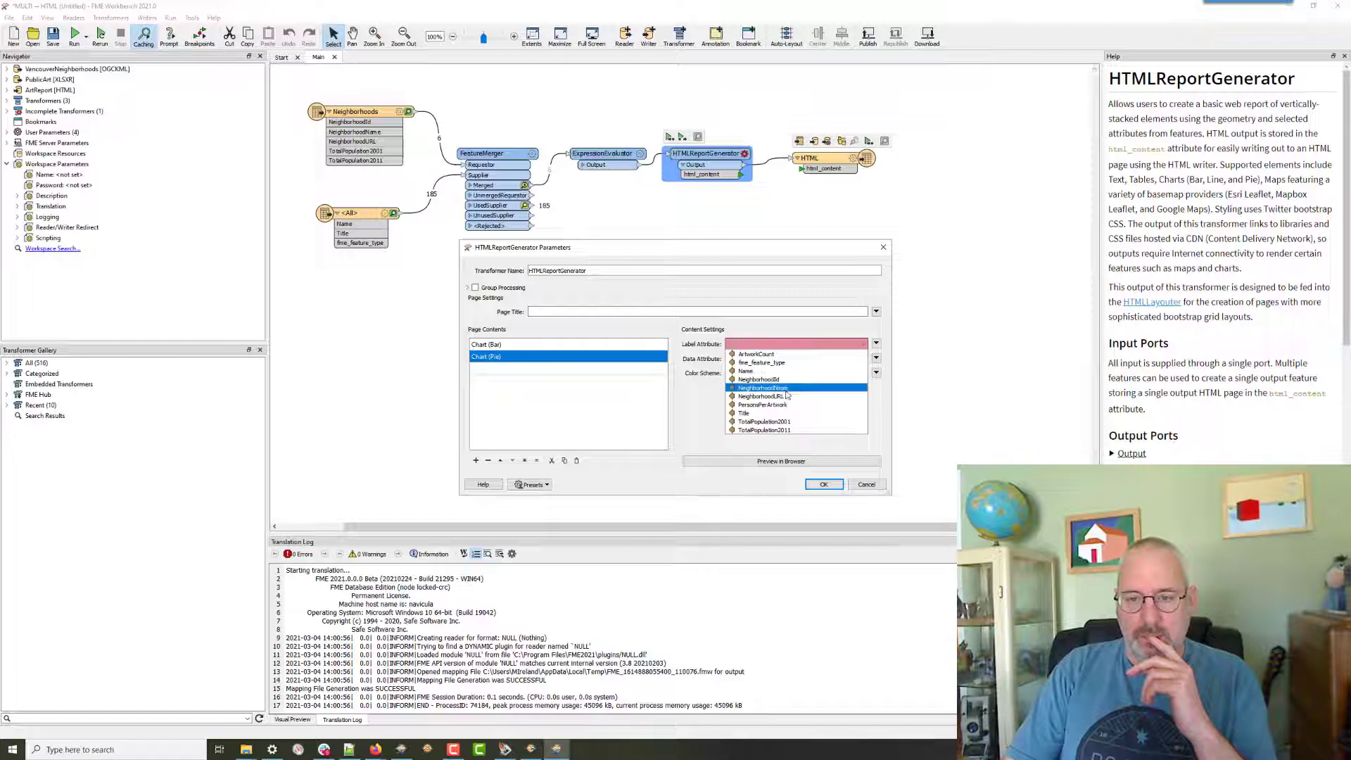
click(787, 388)
click(792, 360)
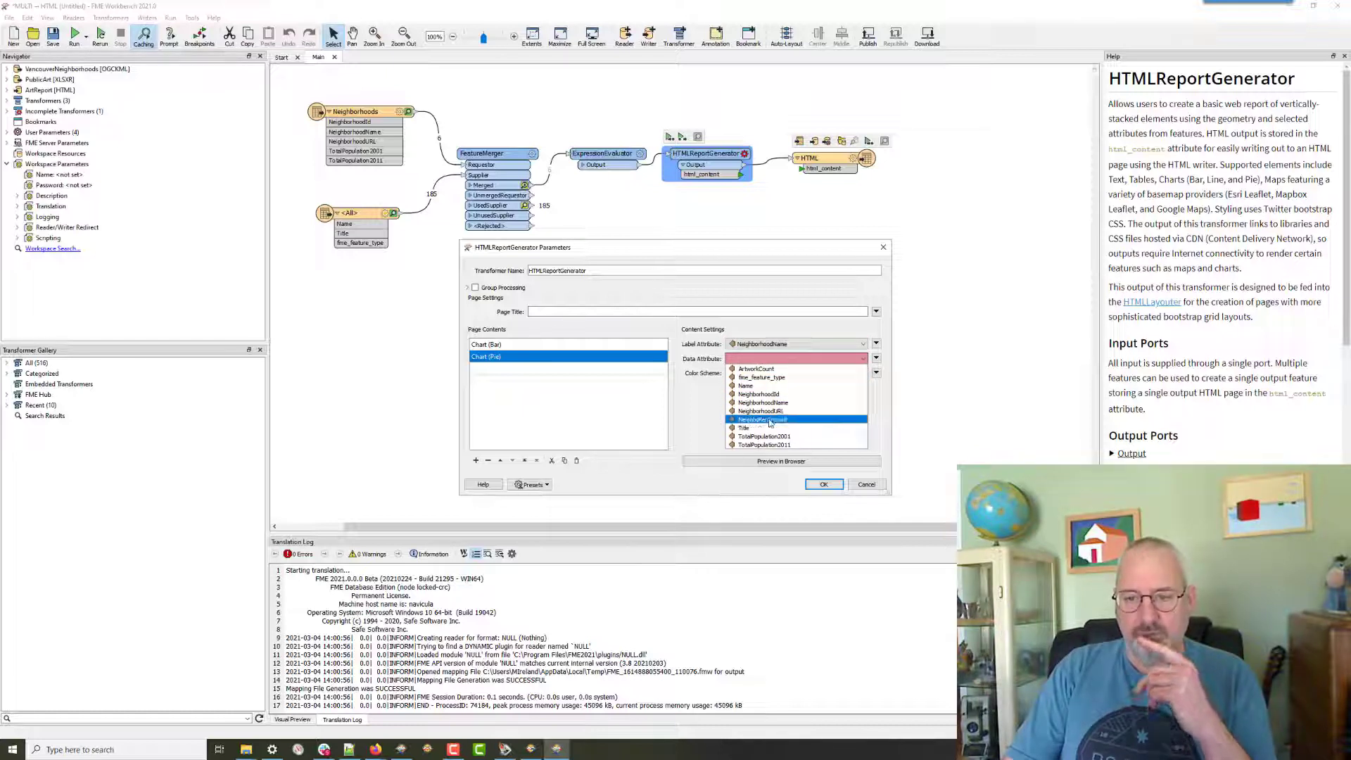
click(774, 420)
click(801, 374)
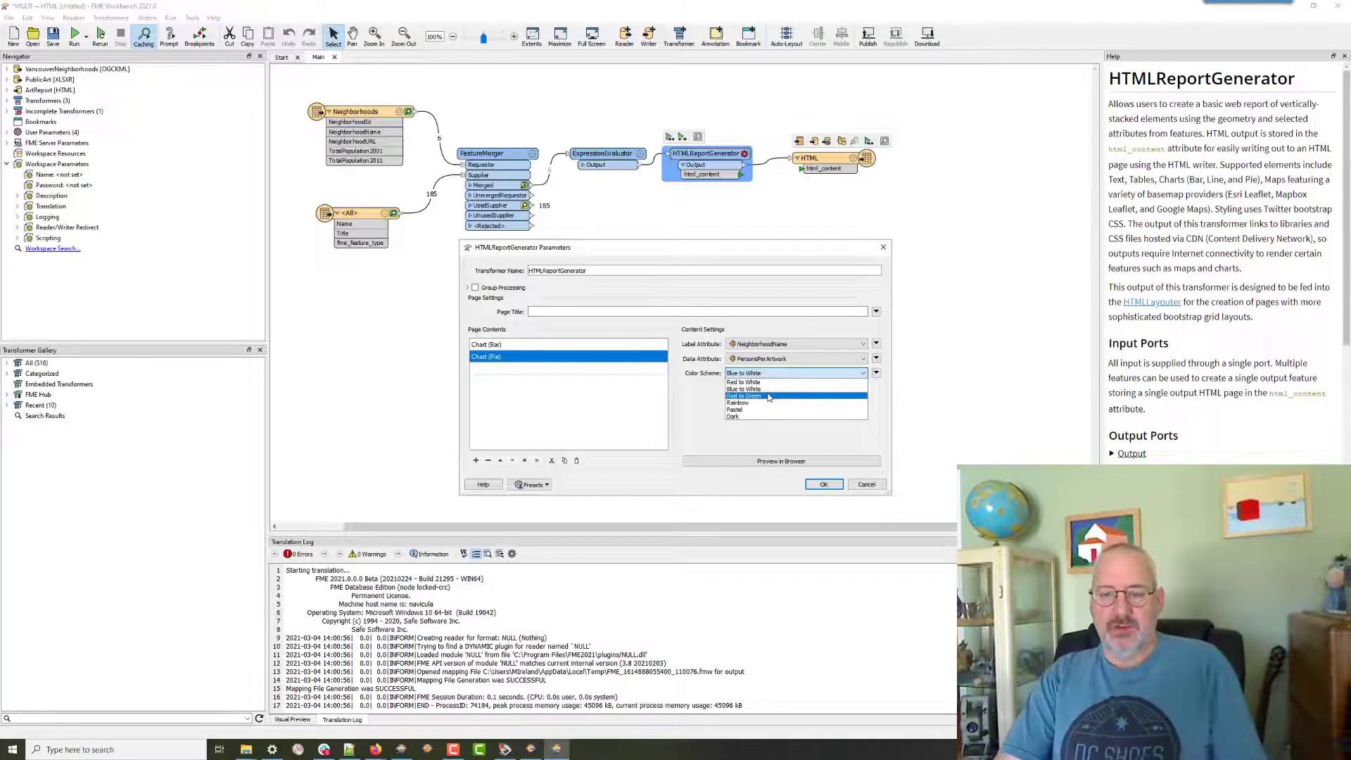
click(745, 409)
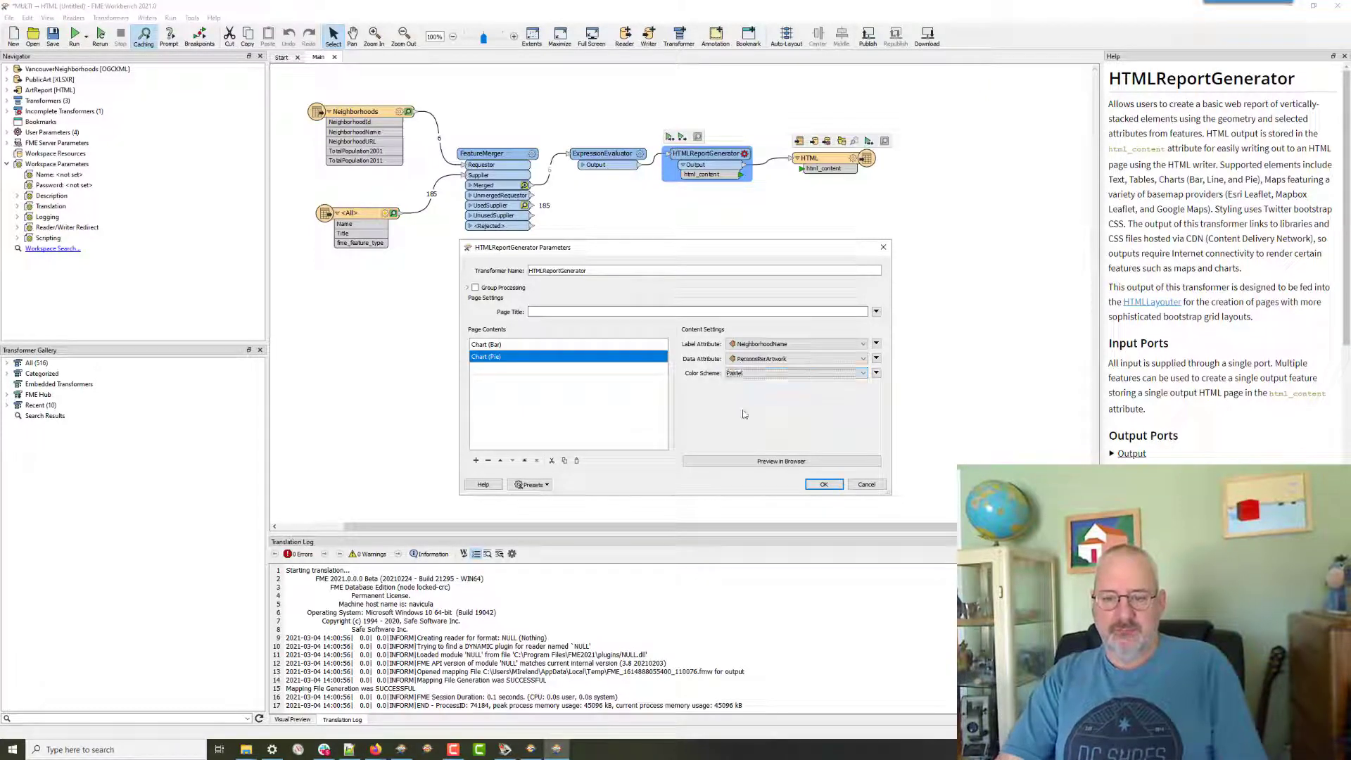
Add an Esri Leaflet map below the pie chart in the page contents, with NeighborhoodName as its label attribute.
click(524, 370)
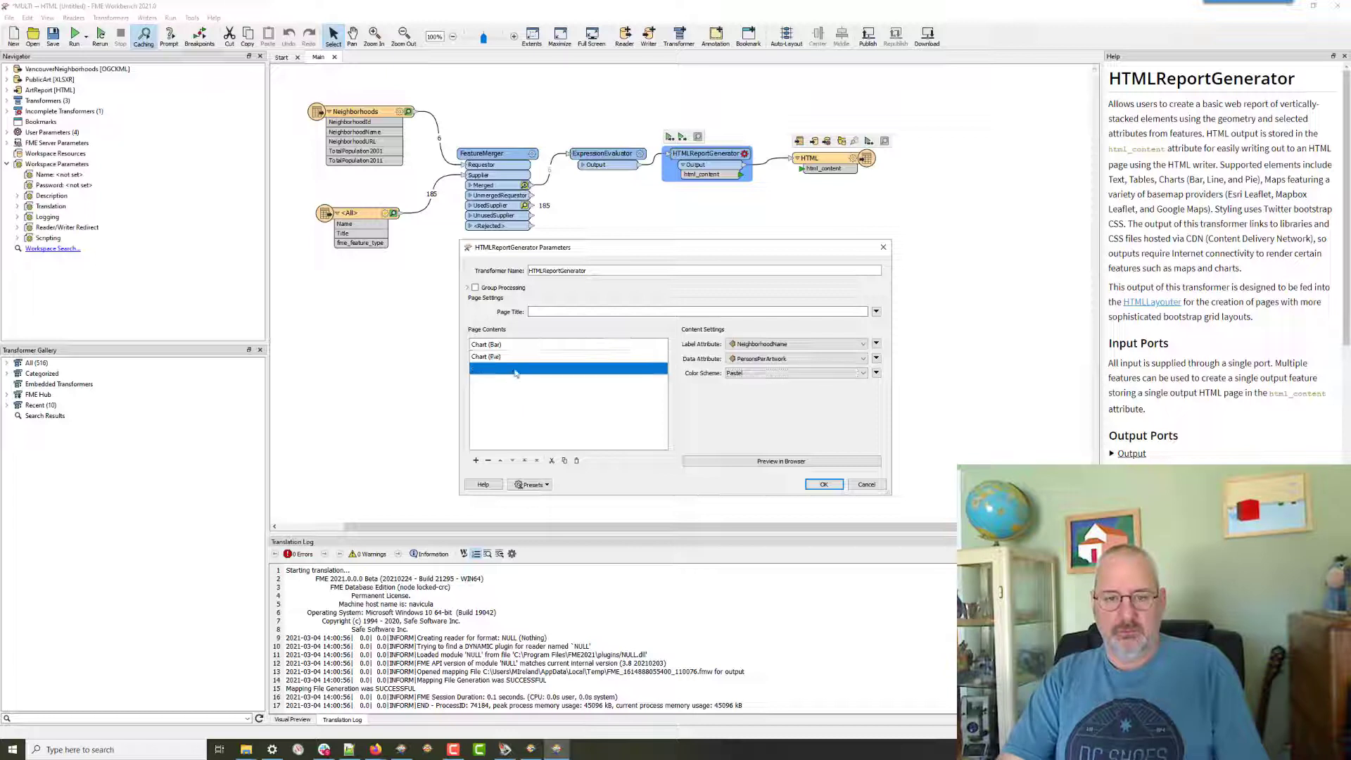
click(516, 371)
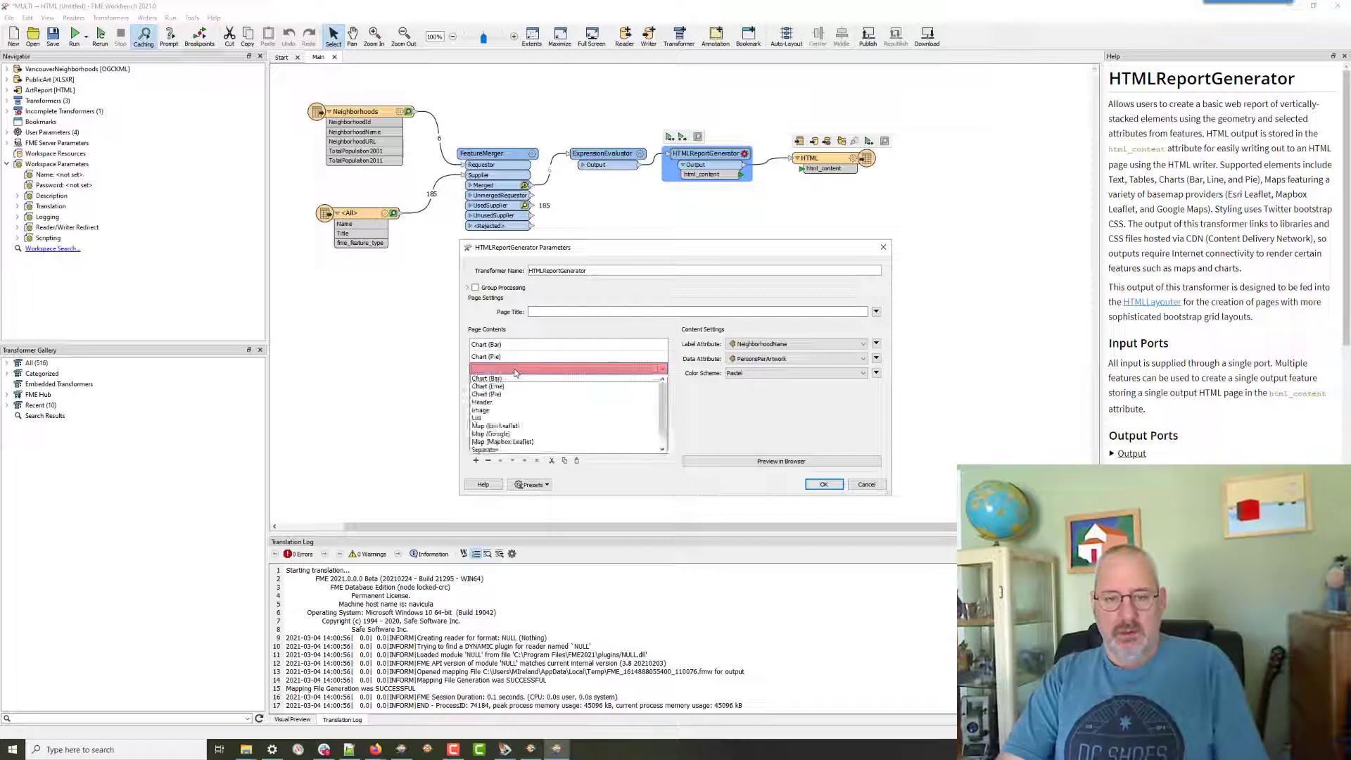
click(506, 434)
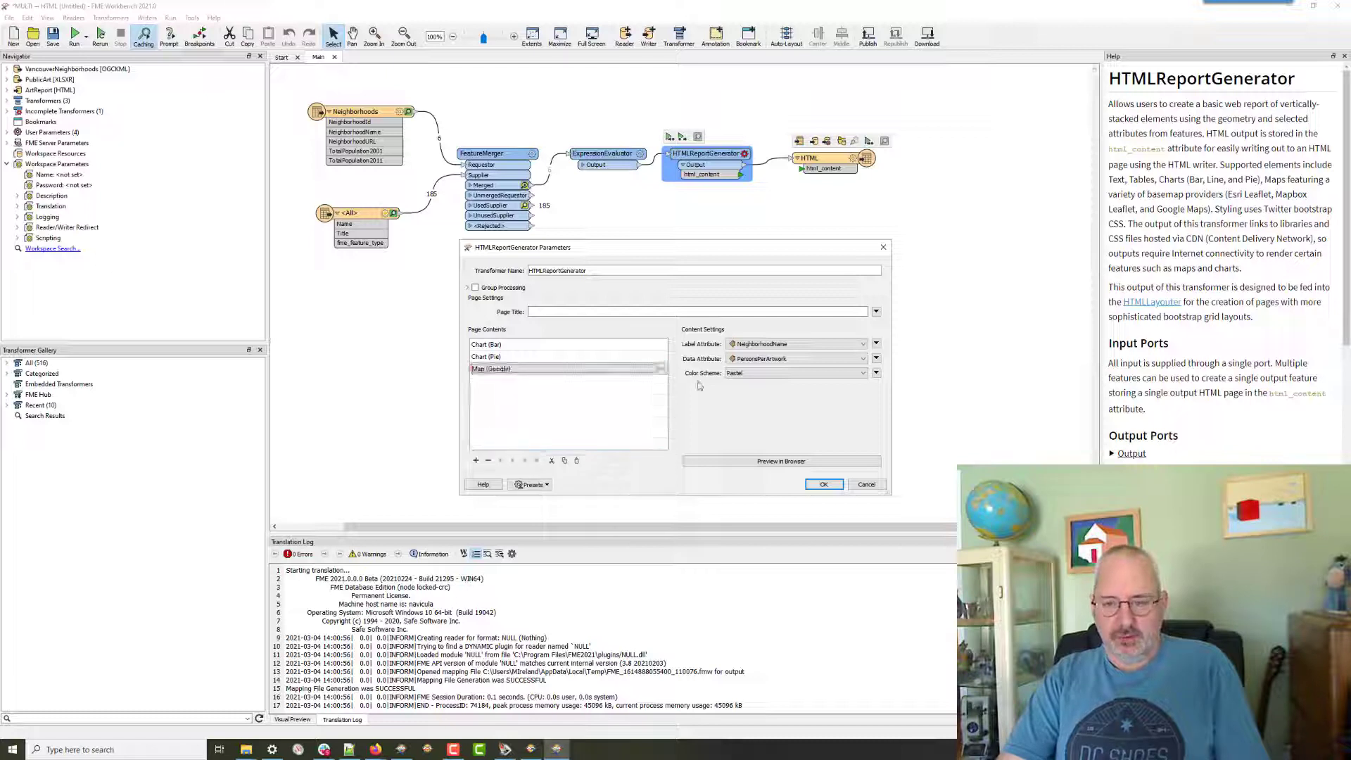
click(597, 374)
click(597, 373)
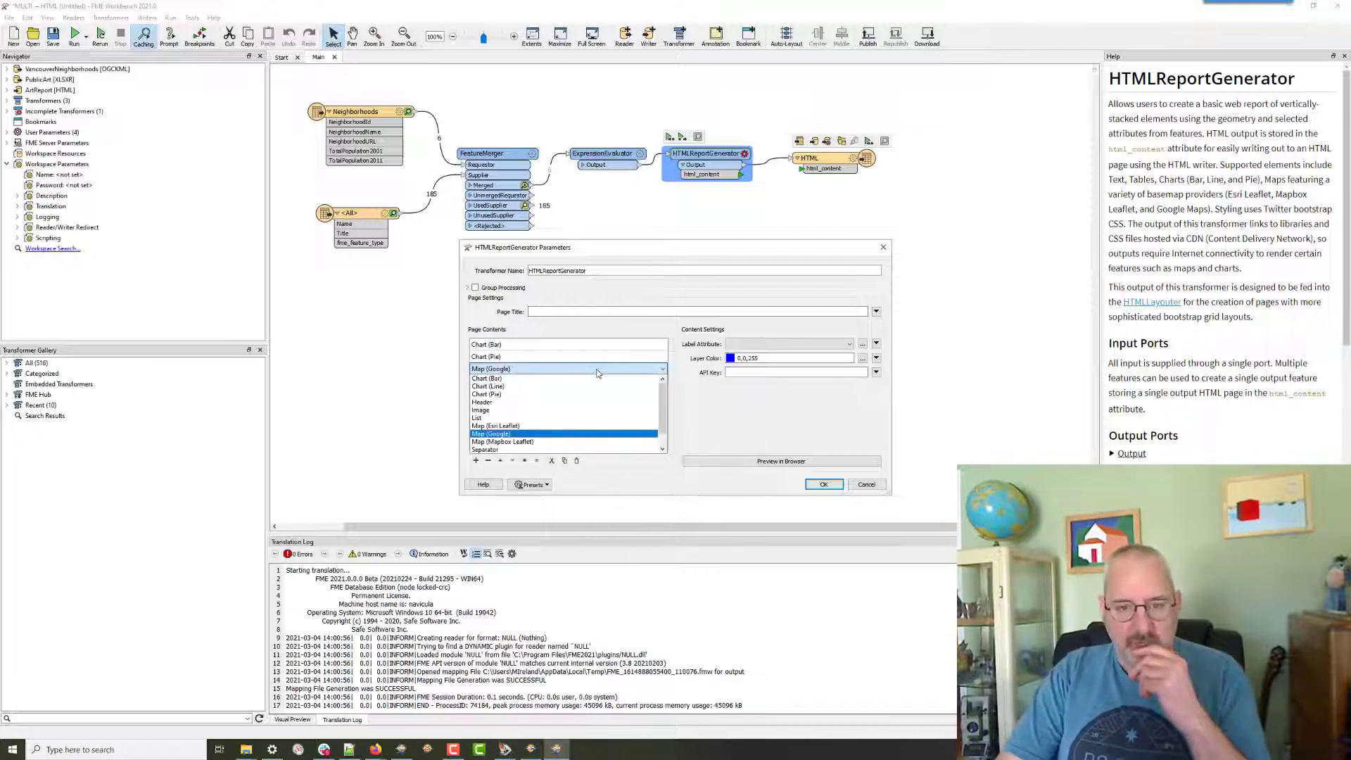
click(502, 427)
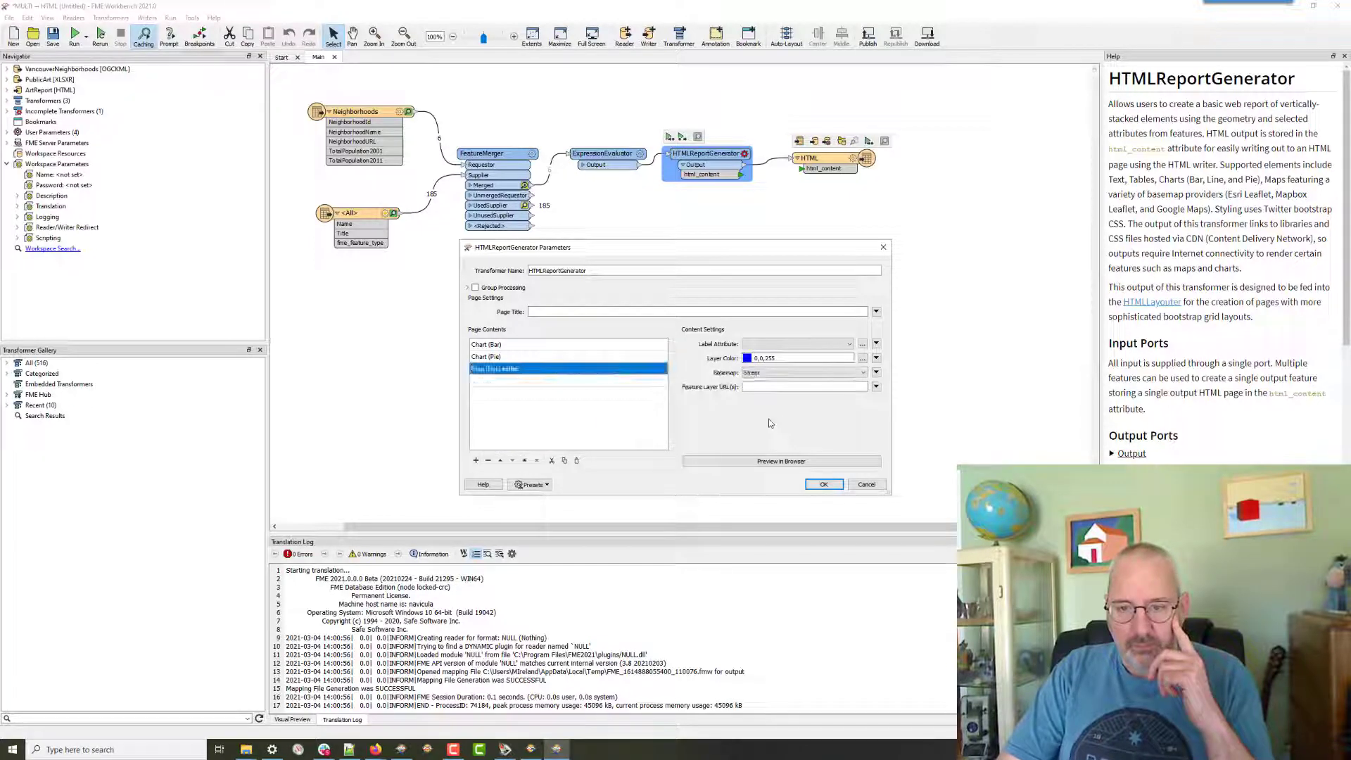
click(845, 345)
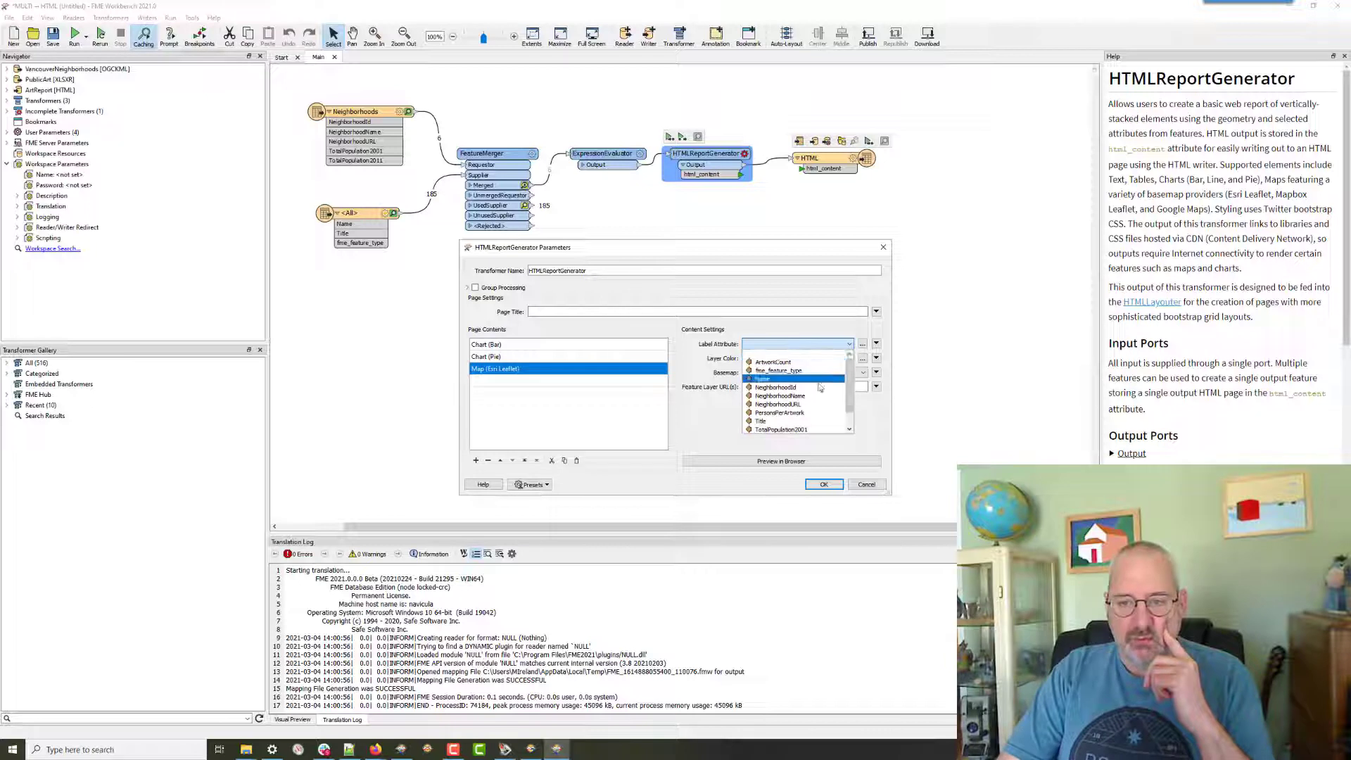
click(817, 396)
click(877, 344)
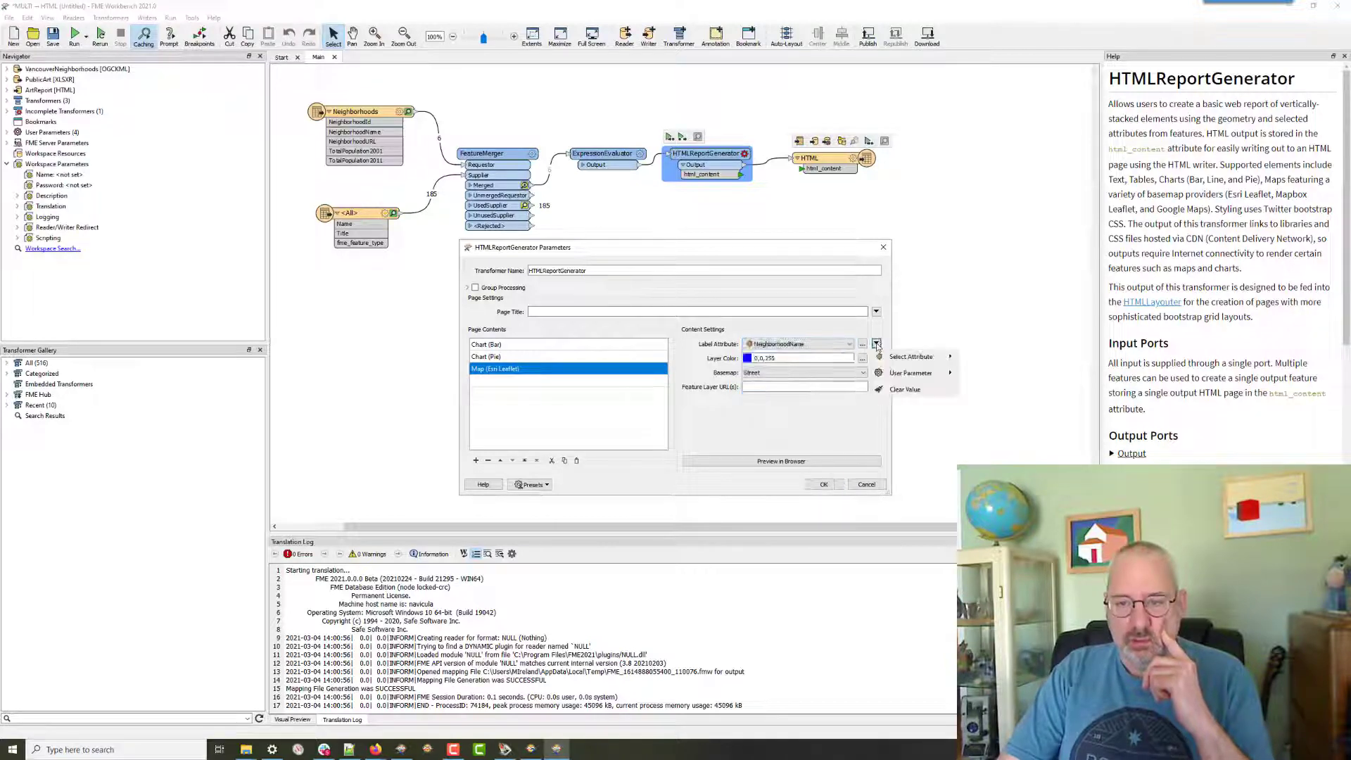
click(863, 345)
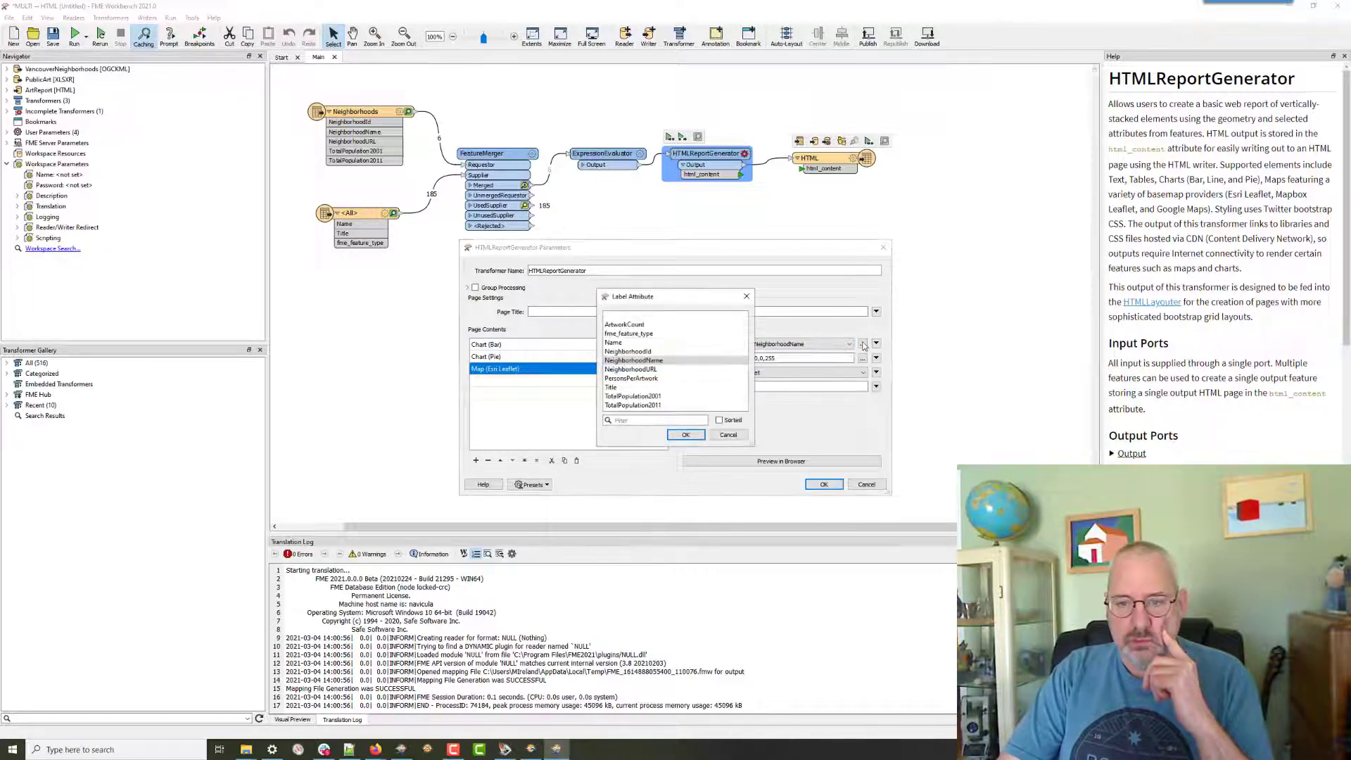
click(728, 434)
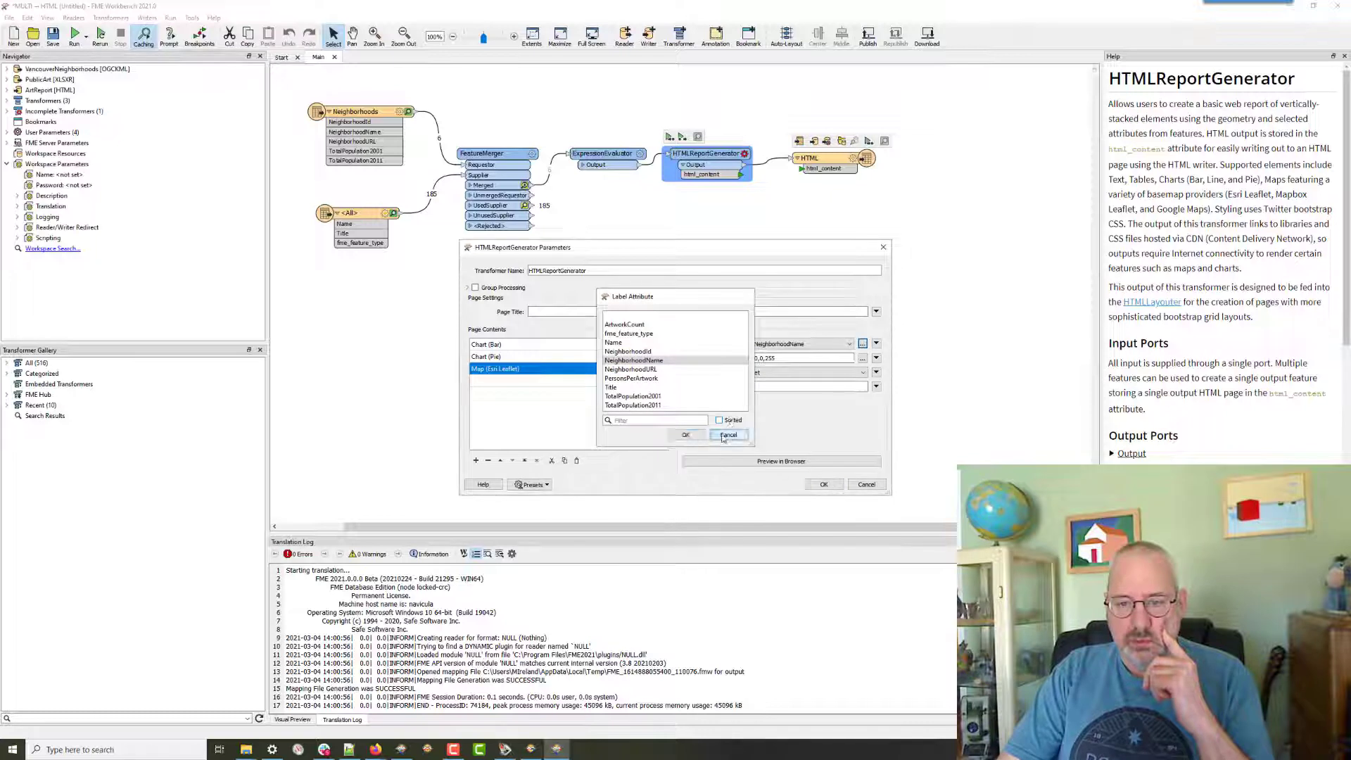
click(878, 344)
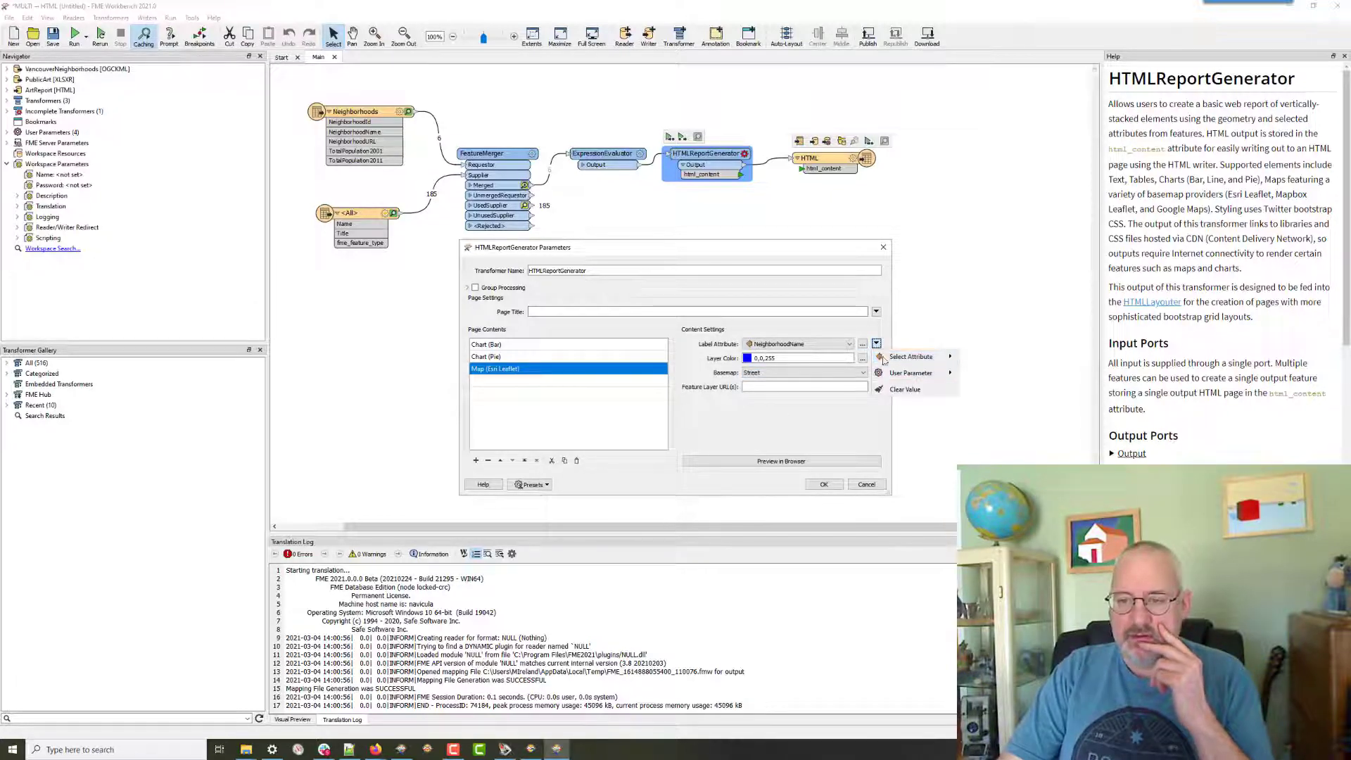
click(775, 425)
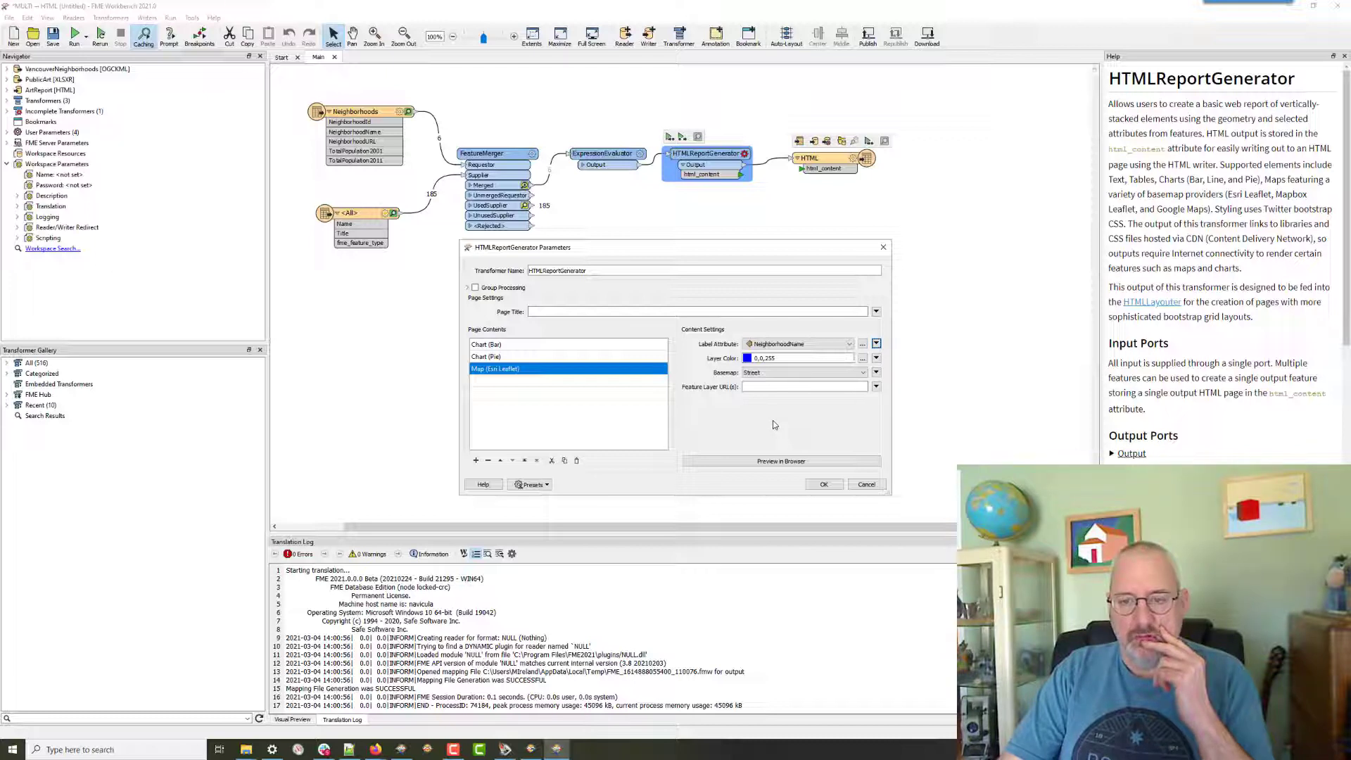
Add a header to the end of the page contents with the text Dashboard of Vancouver Artworks.
click(504, 382)
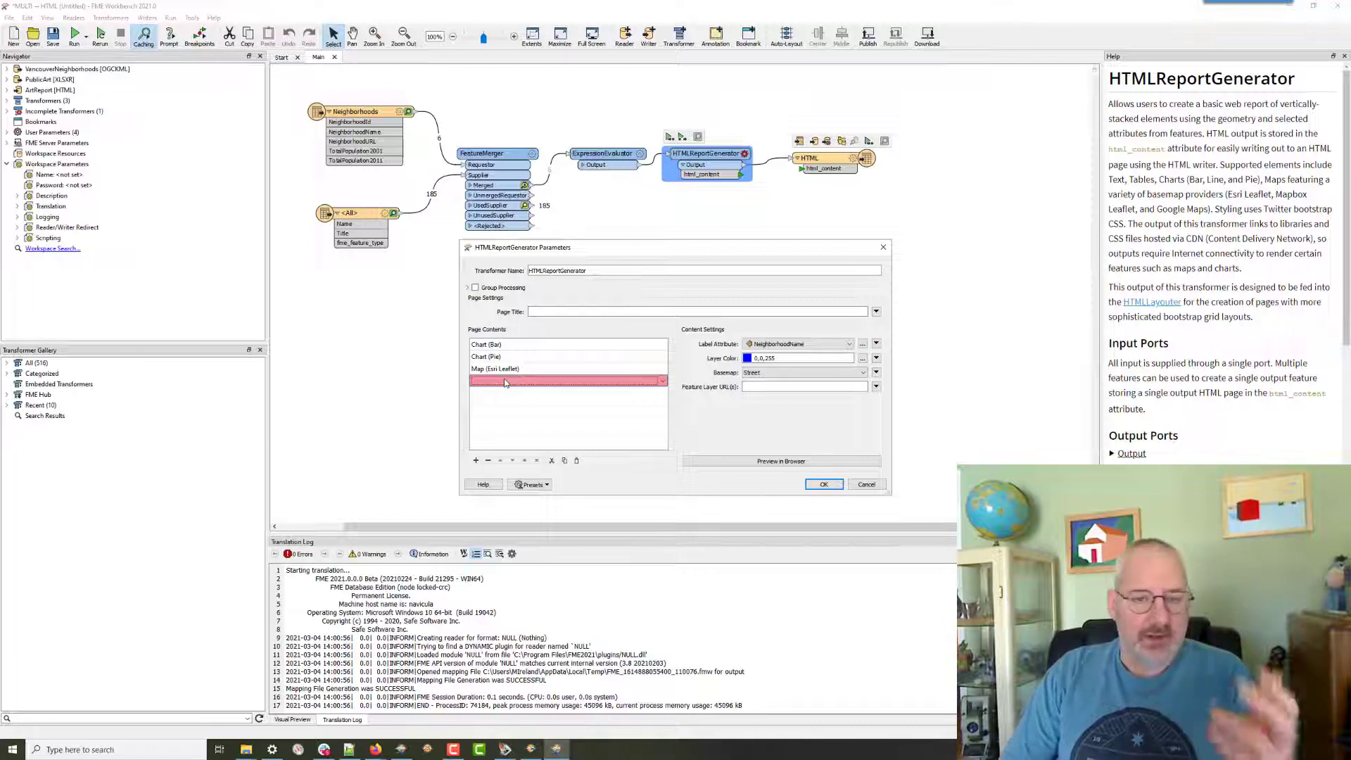
click(505, 381)
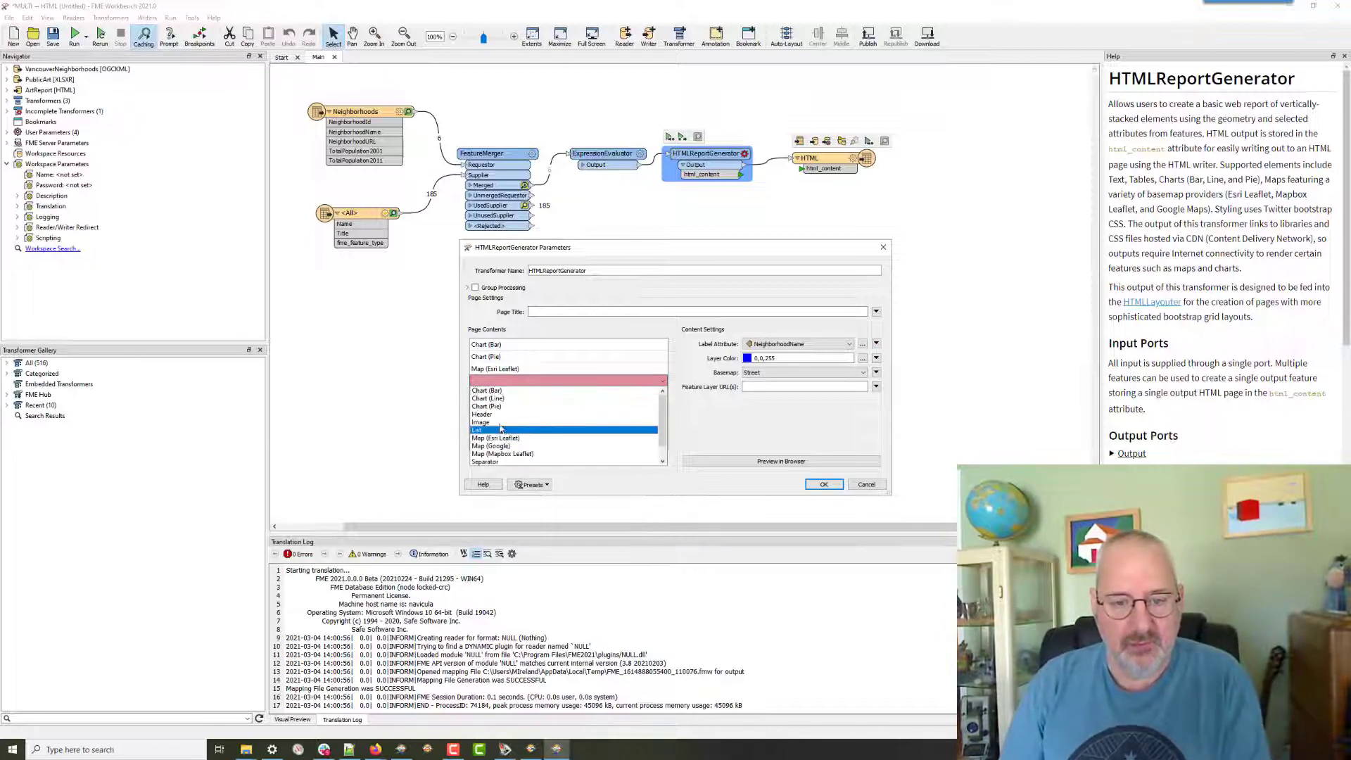
click(482, 414)
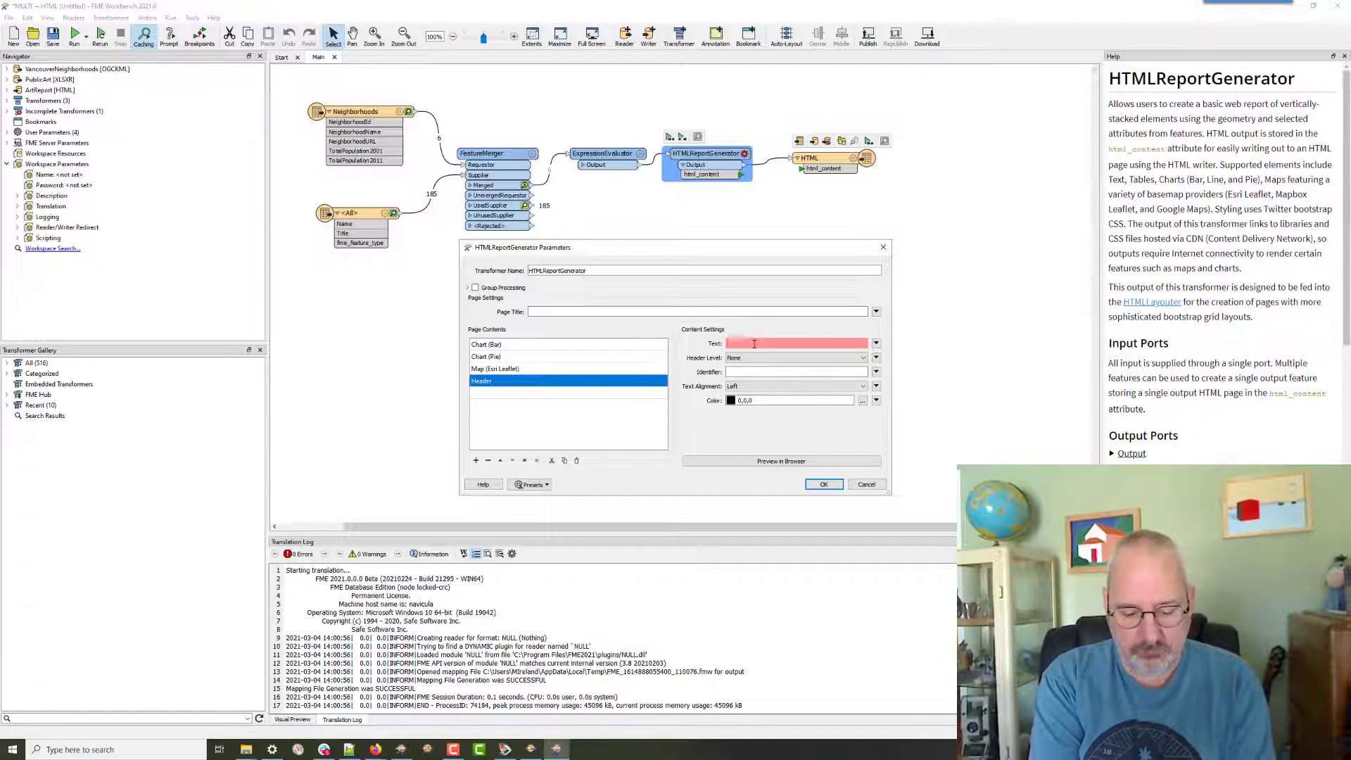
text(De)
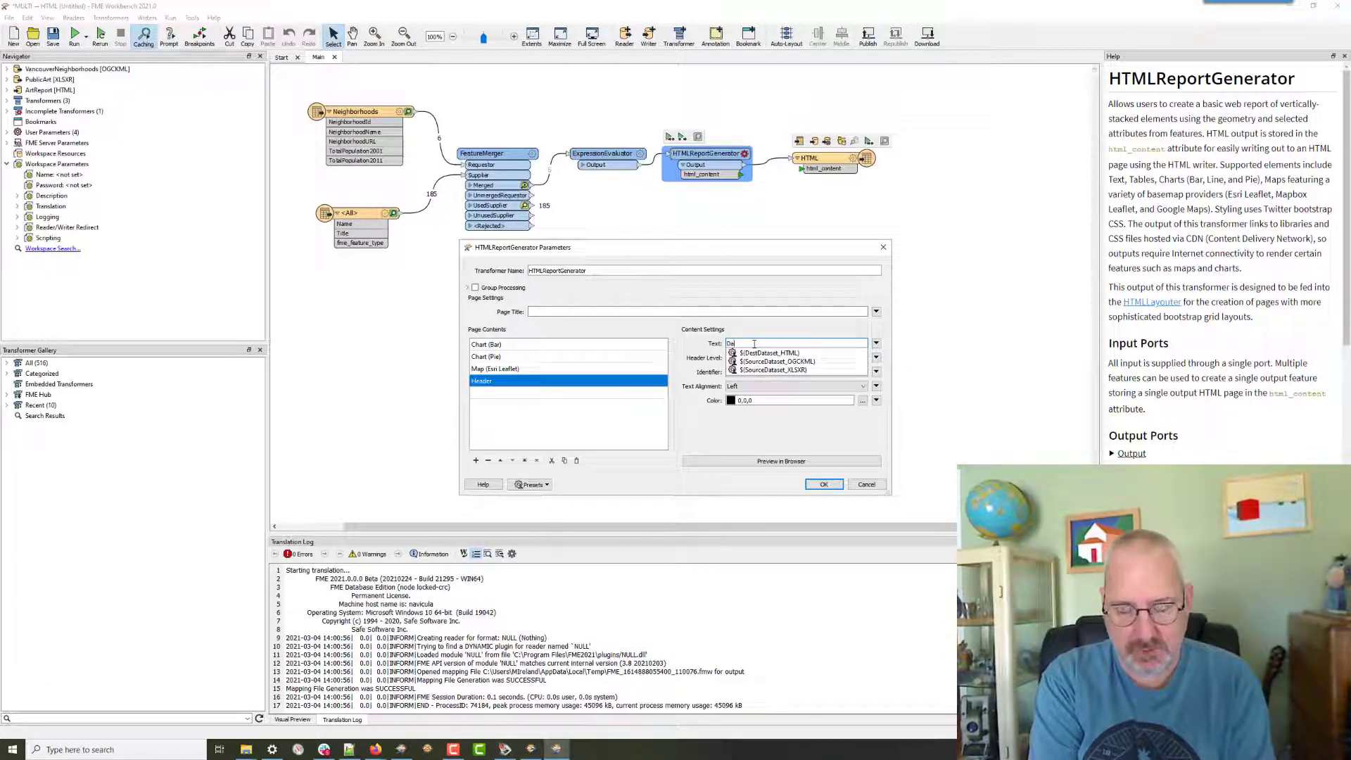
text(shboard of )
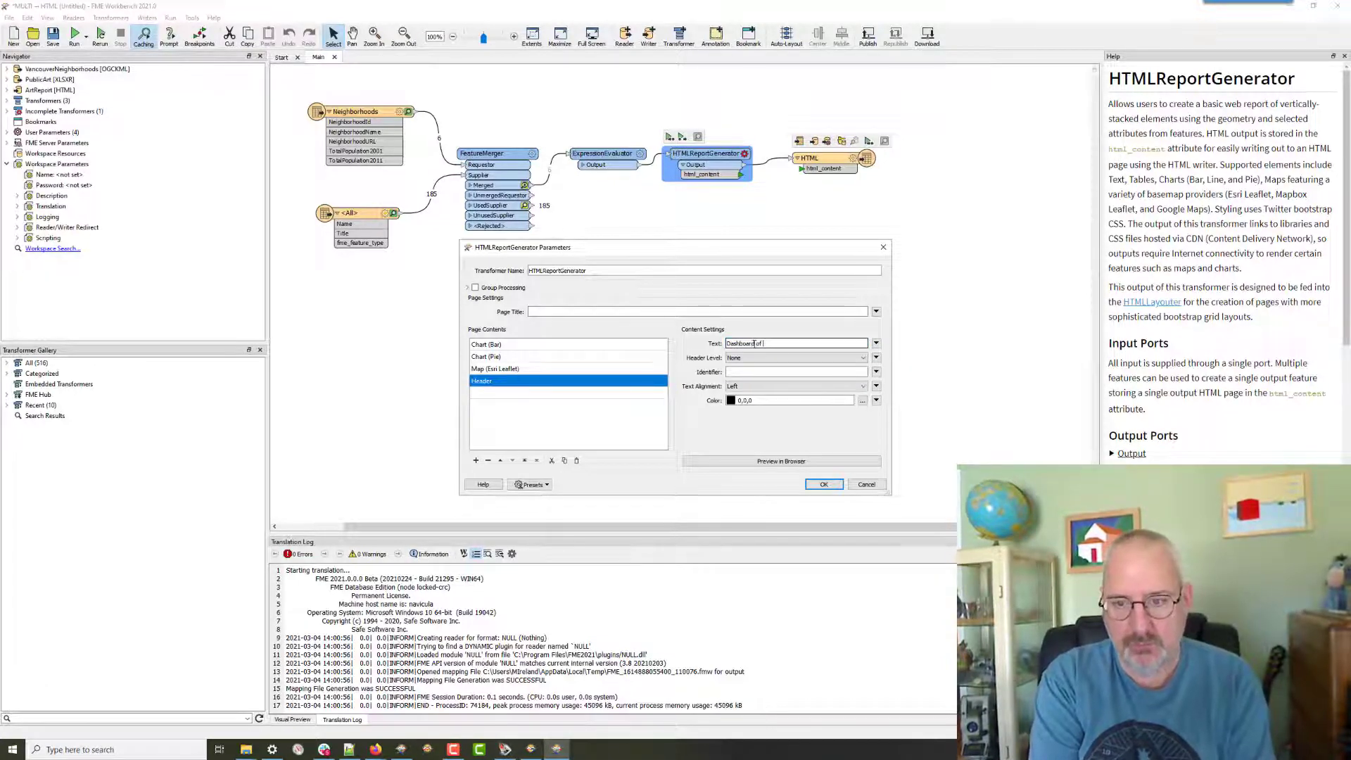
text(Vancouver Artwor)
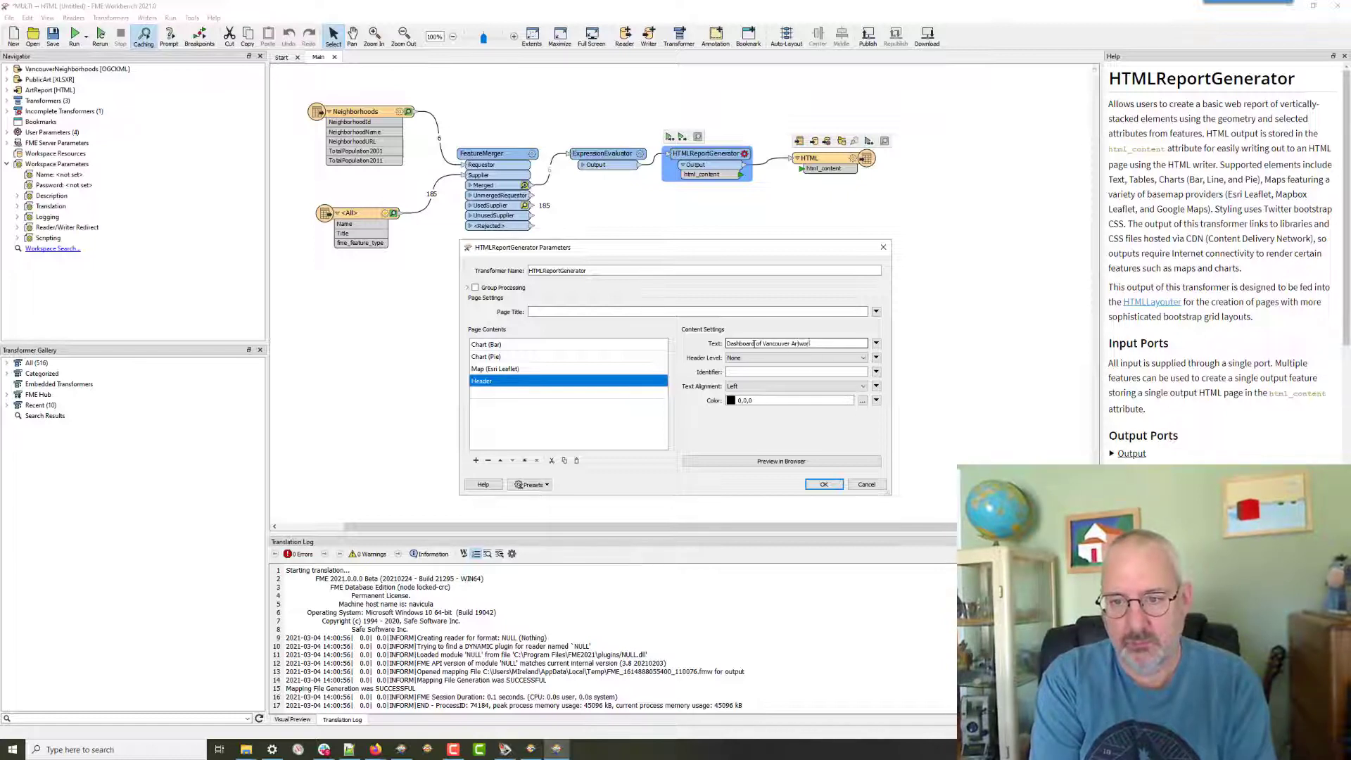
text(ks)
key(Tab)
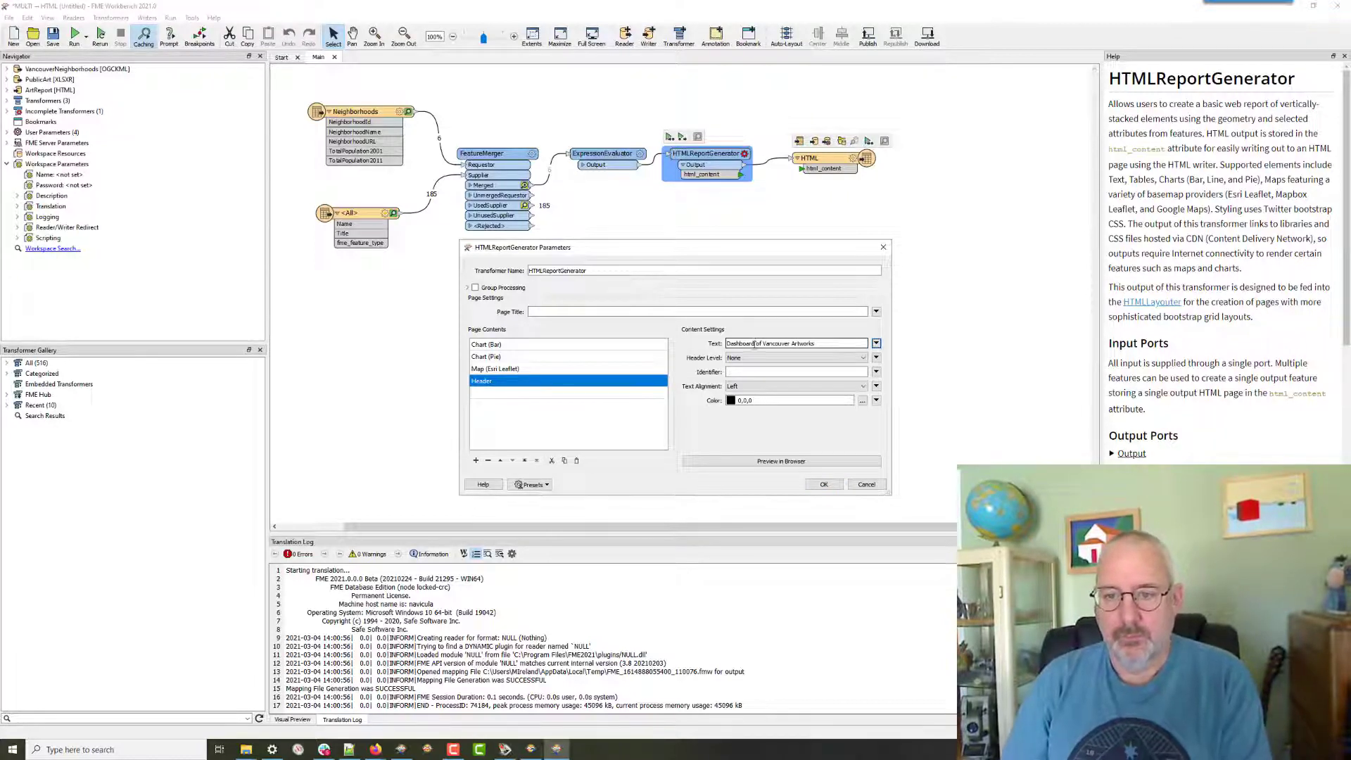
Set the dashboard header's level to H2 and move it to the start of the page contents.
click(751, 358)
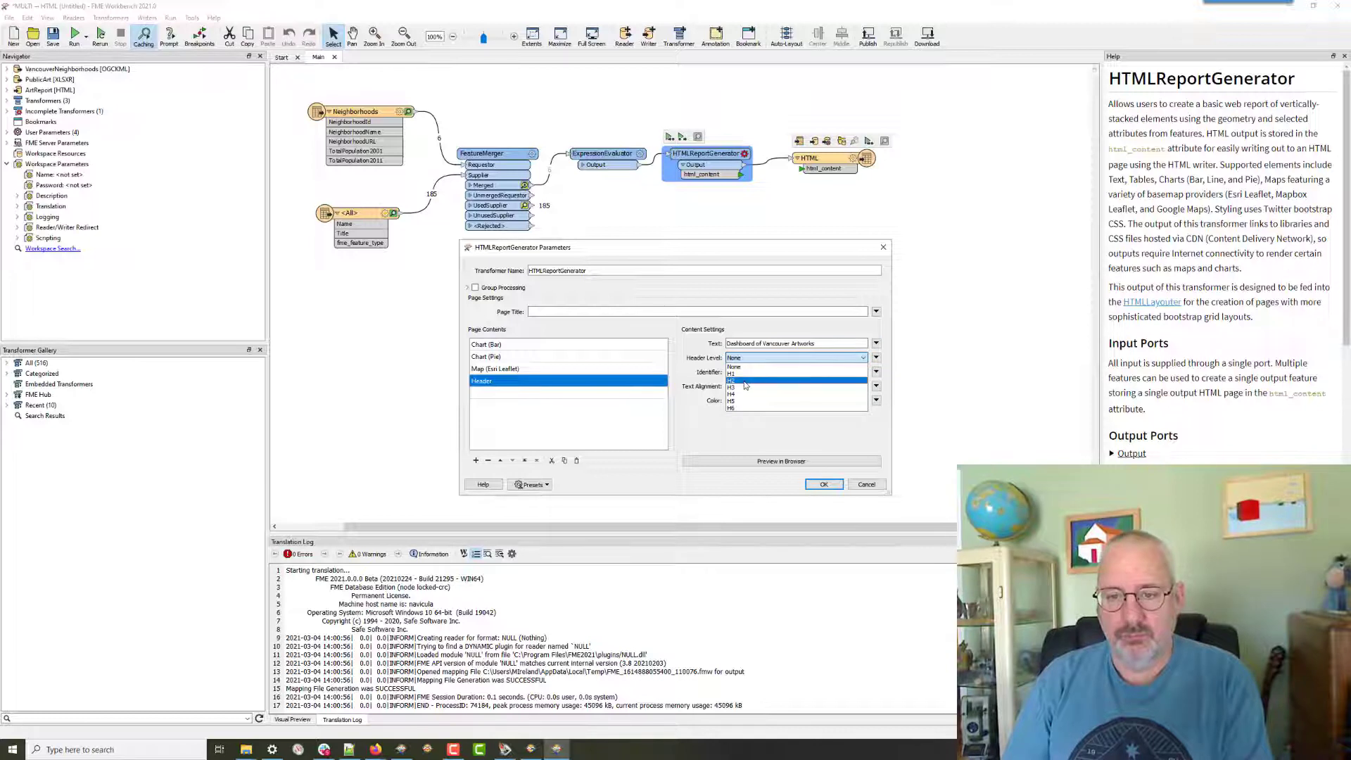
click(745, 382)
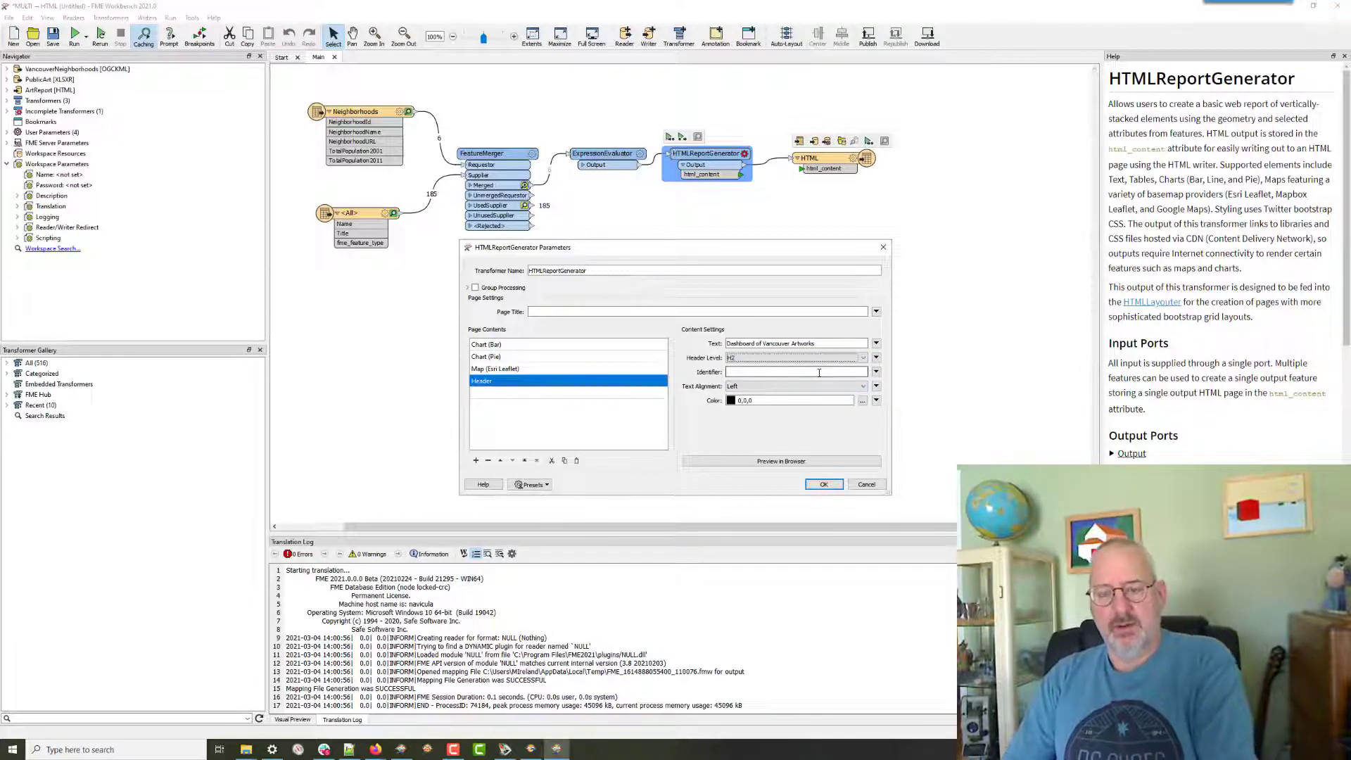
click(877, 374)
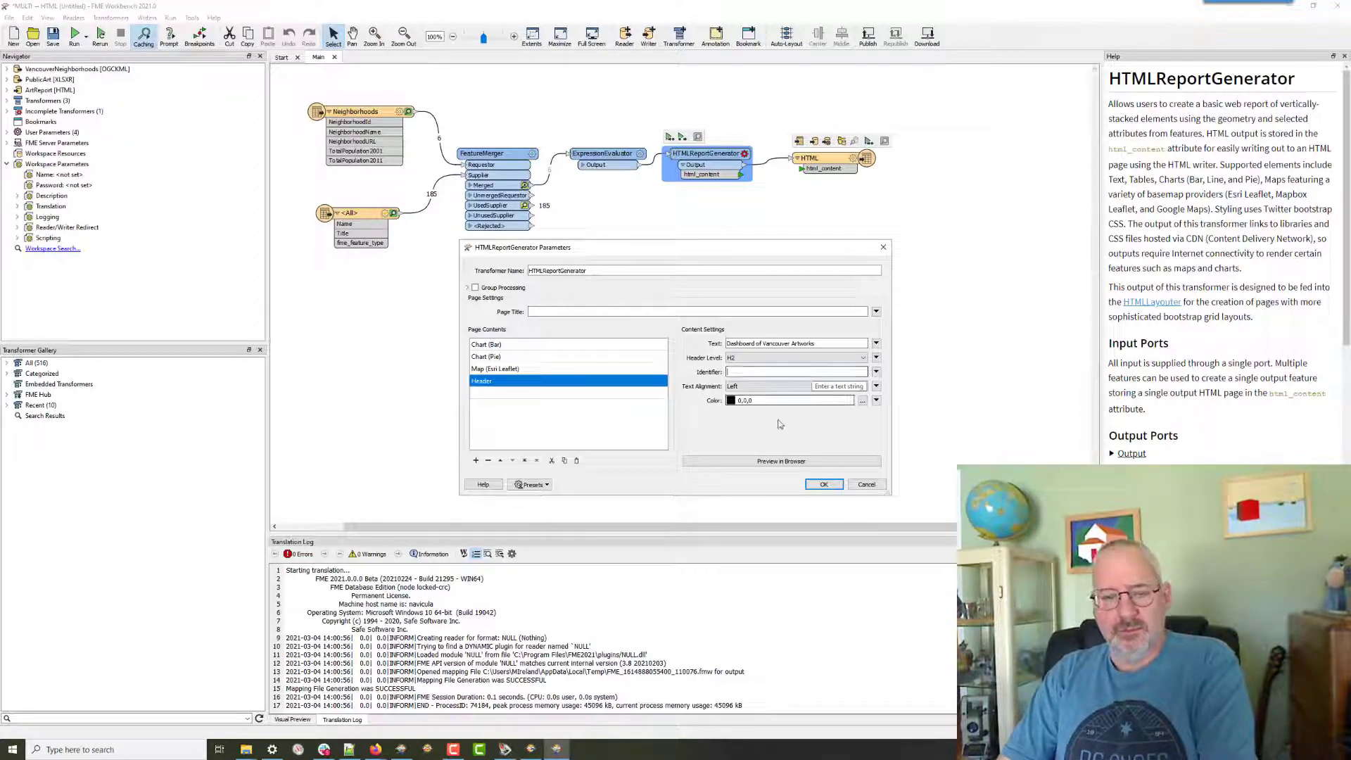
click(525, 462)
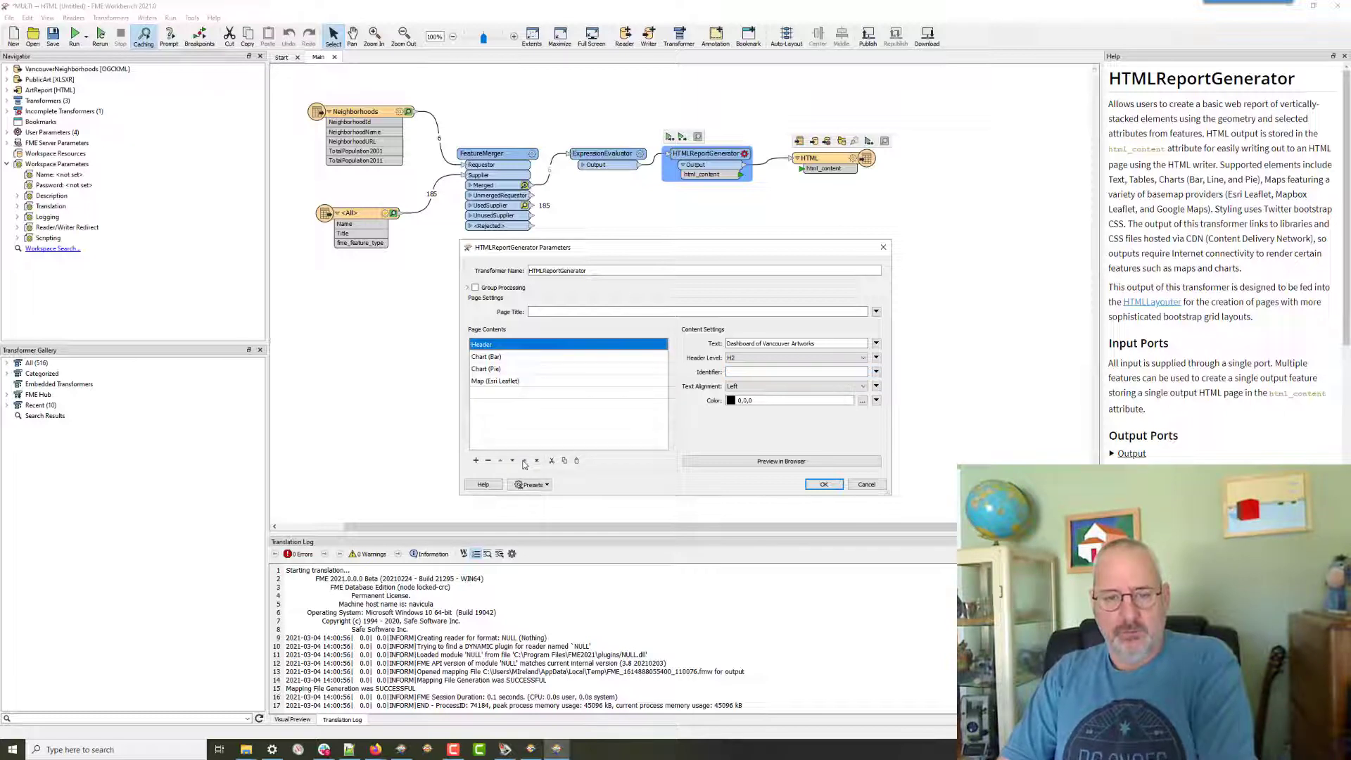
Duplicate the header above the bar chart, with the text Bar Chart of Artwork Totals and header level H3.
click(577, 461)
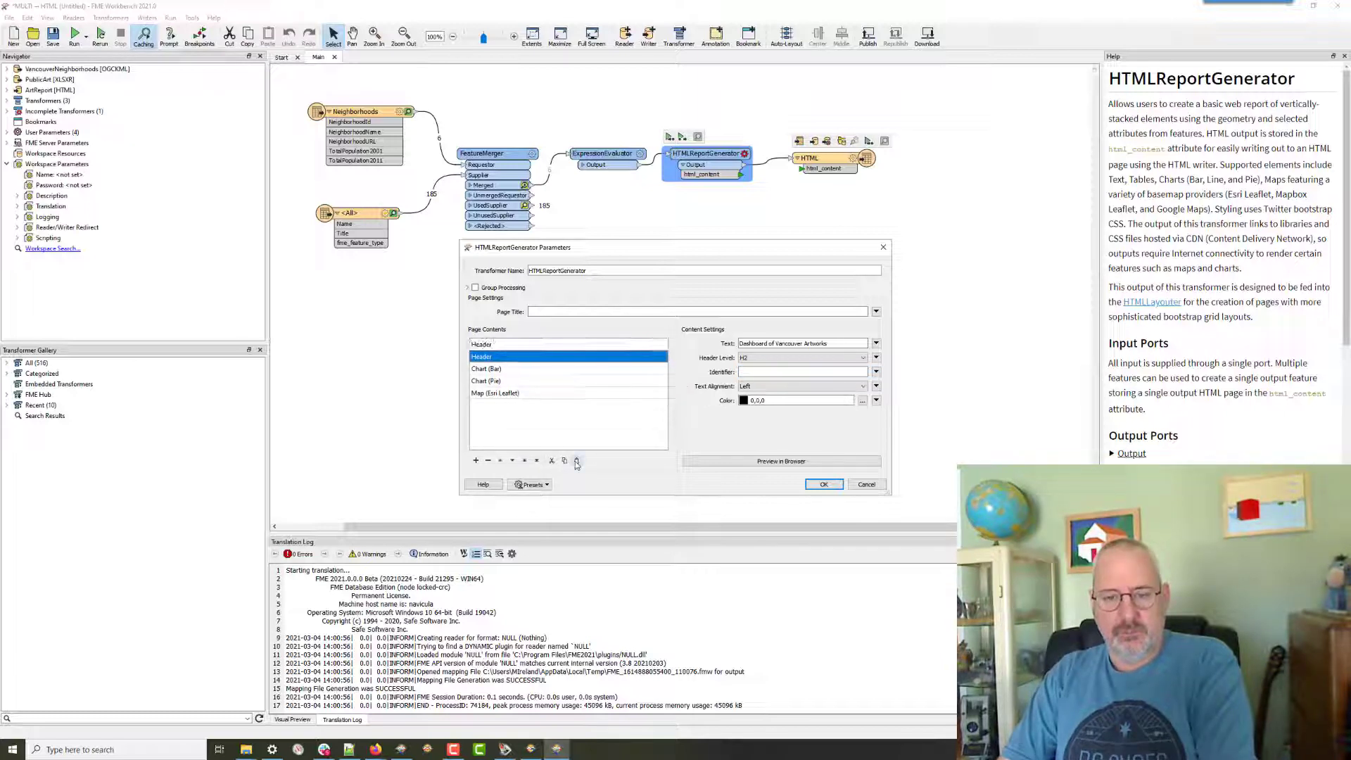
triple_click(770, 344)
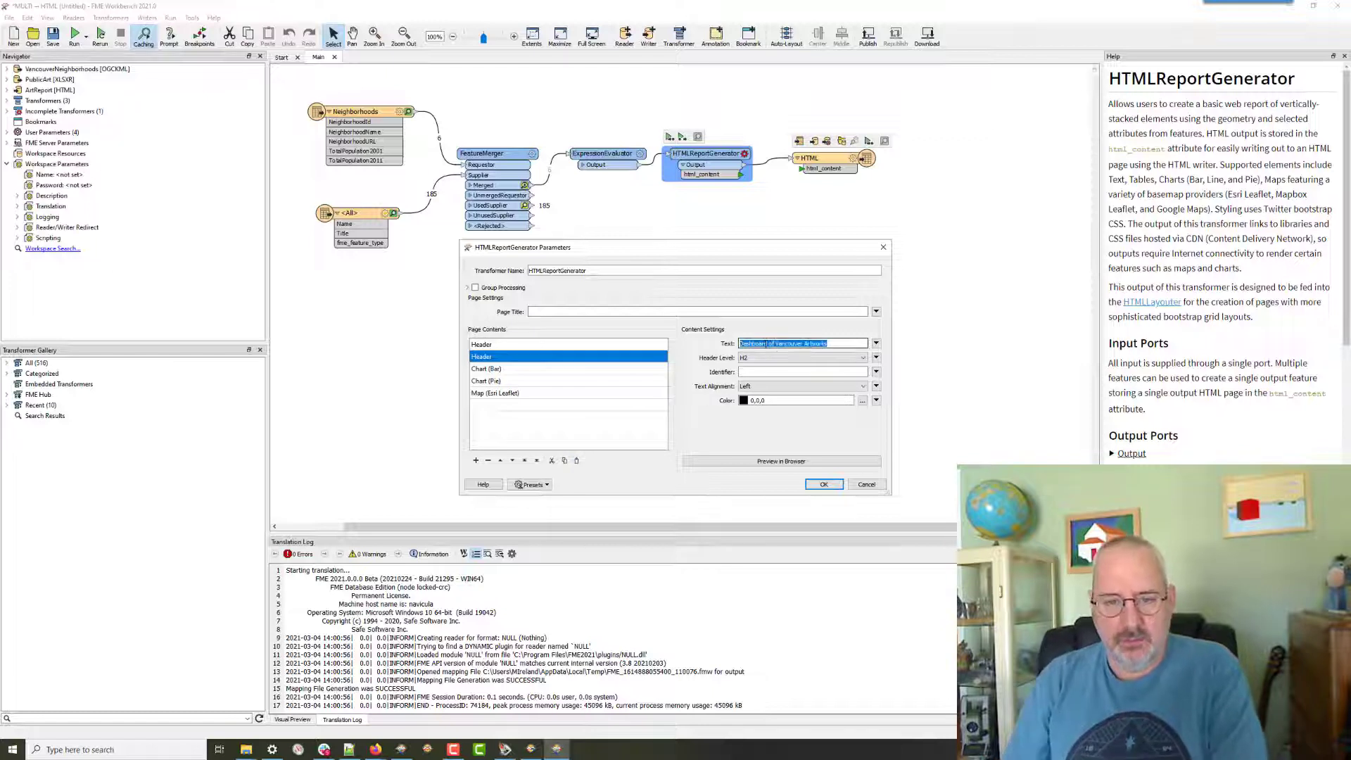
text(Bar Chart of Artwork)
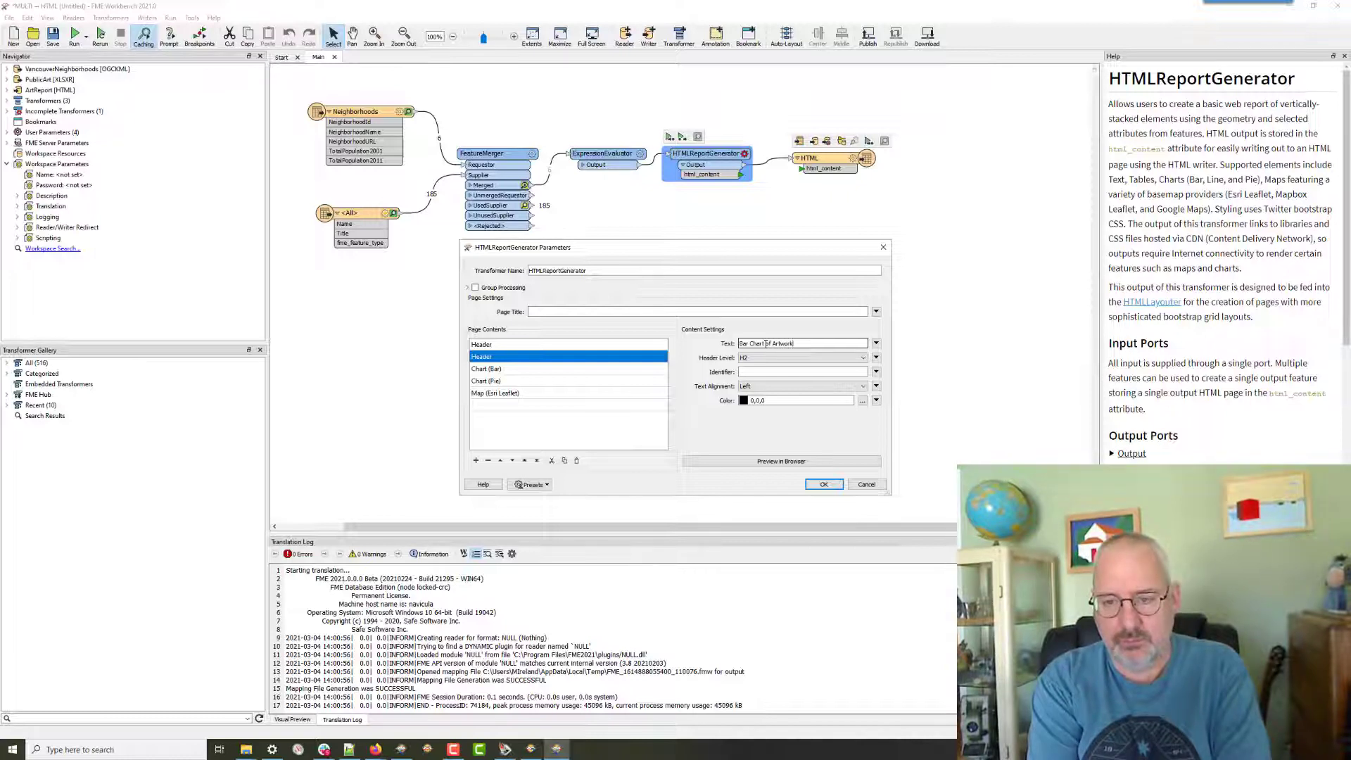
text( Totals)
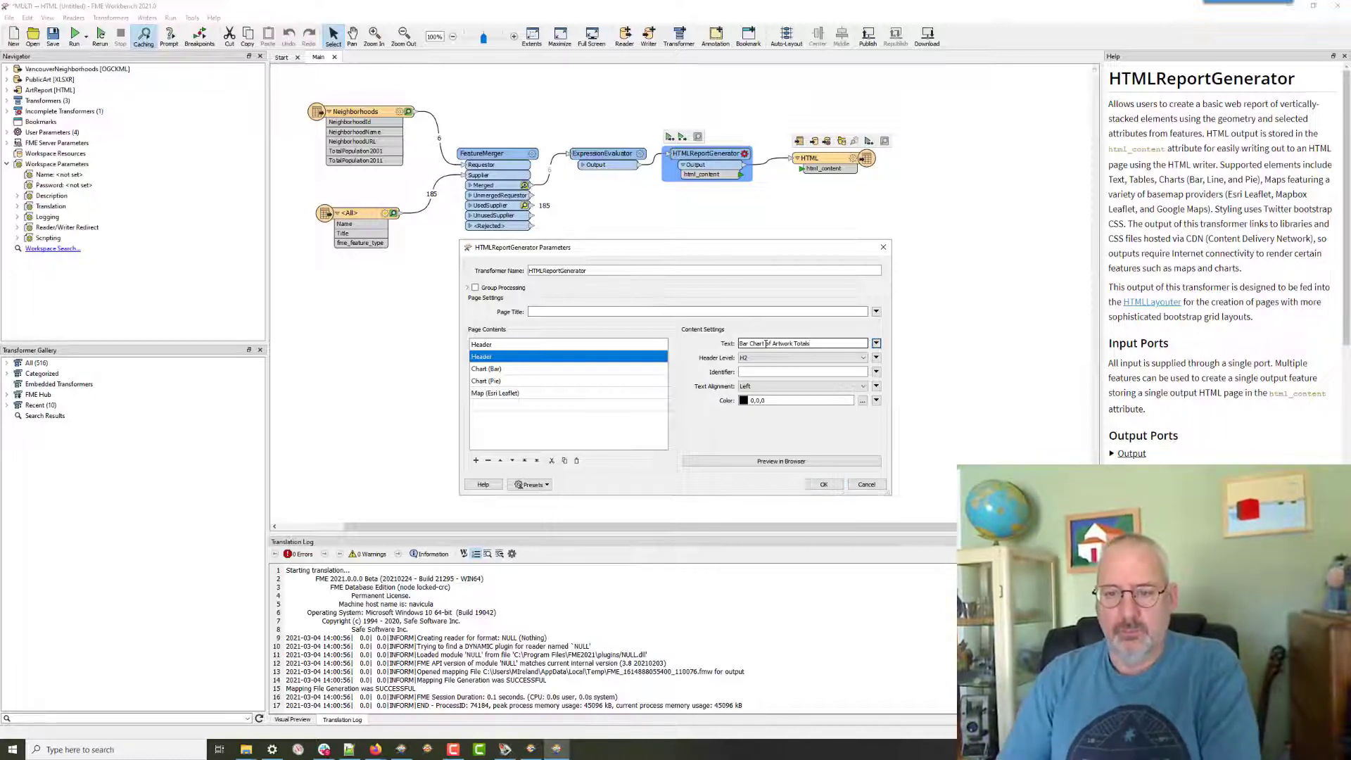
click(770, 359)
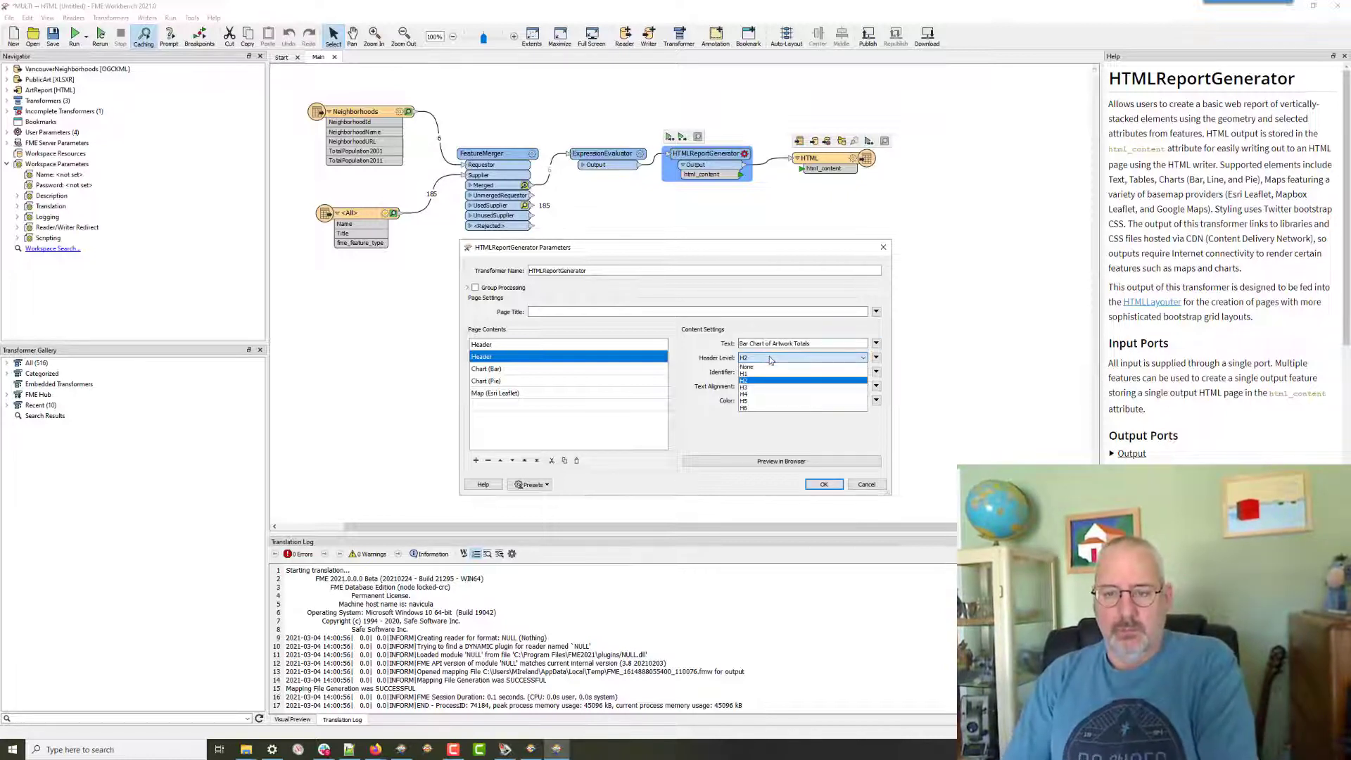
click(756, 389)
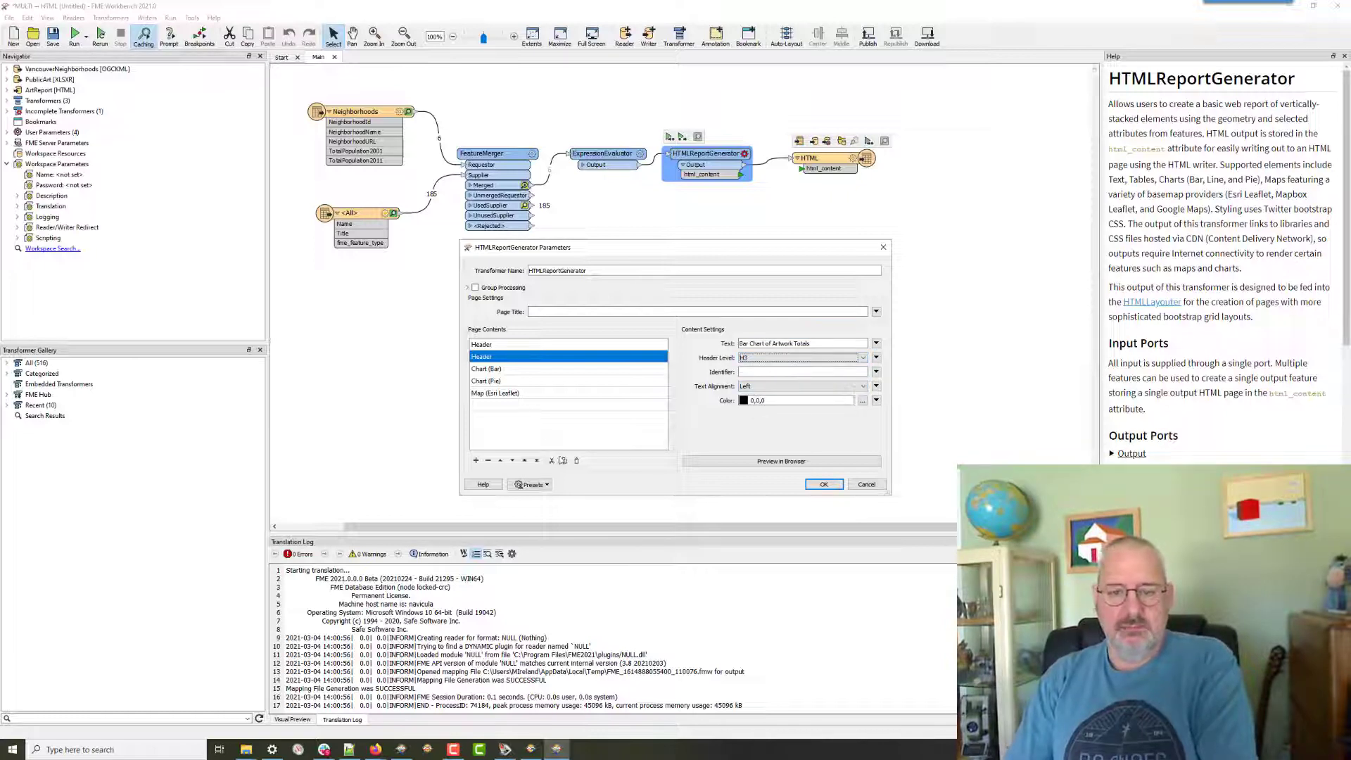
Copy the bar chart header to just above the pie chart and change its text to Pie Chart of Persons per Artwork.
click(564, 460)
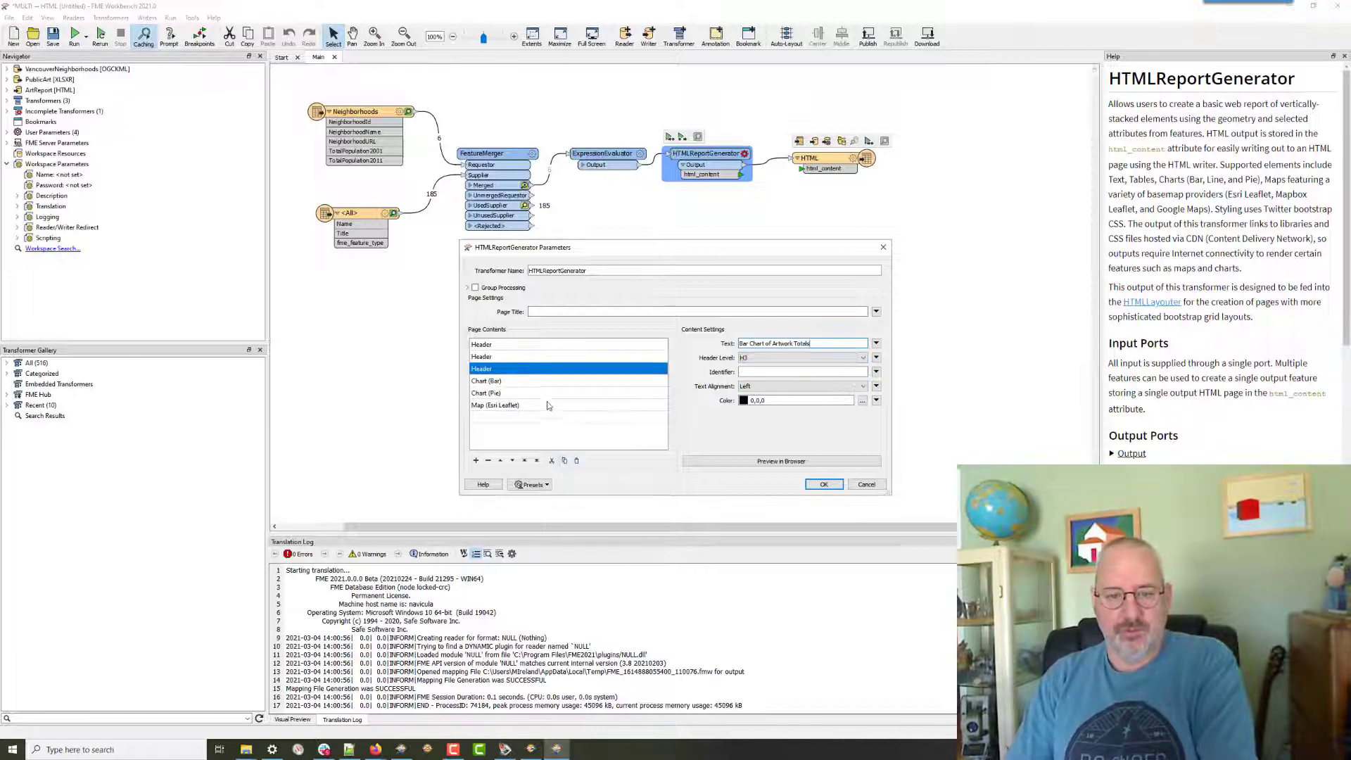
click(512, 460)
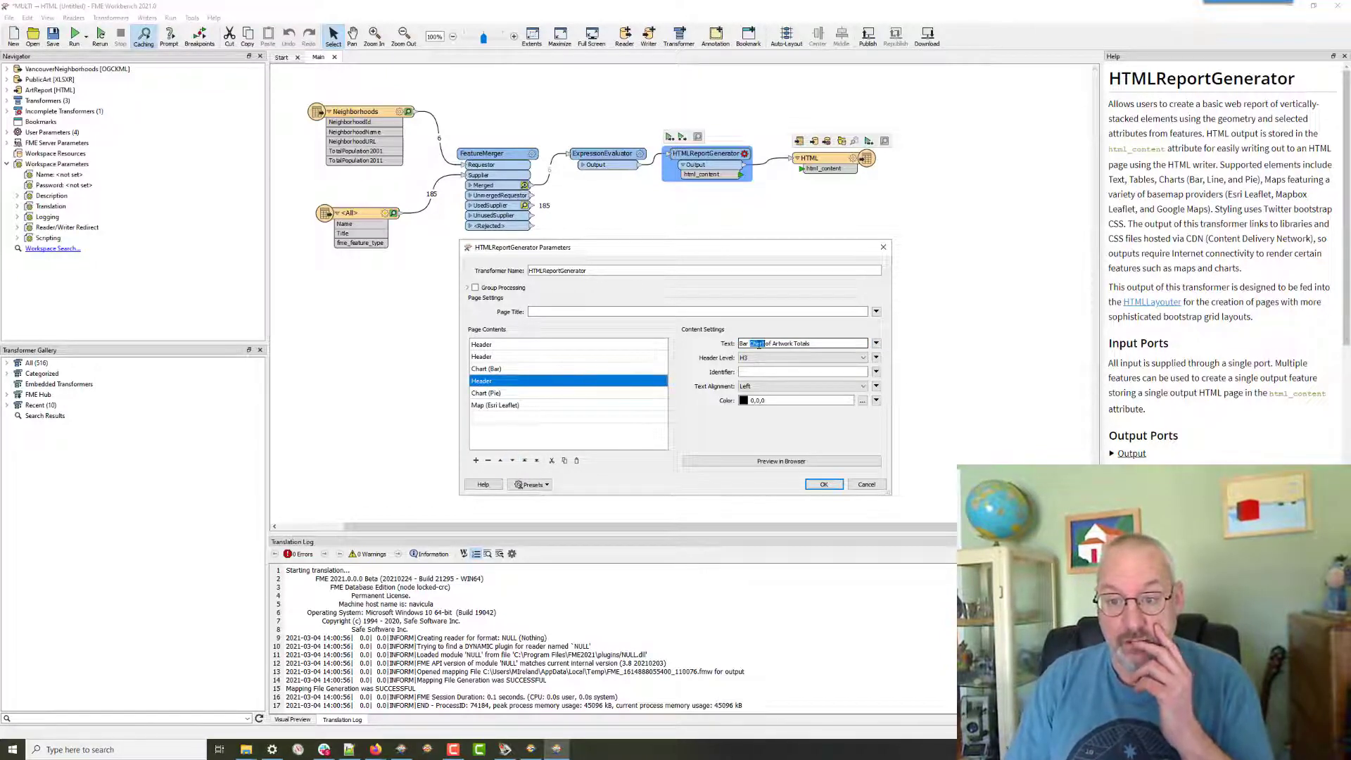
double_click(744, 344)
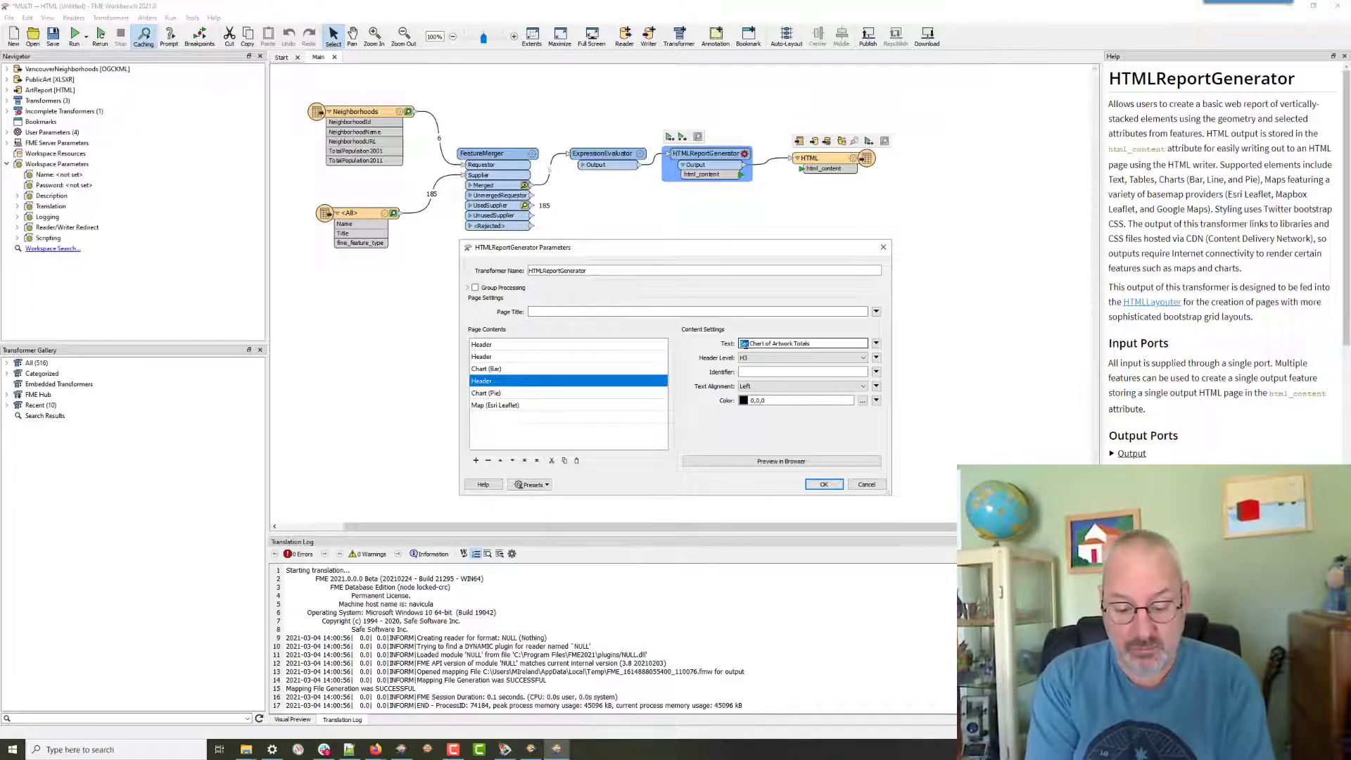
text(Pie)
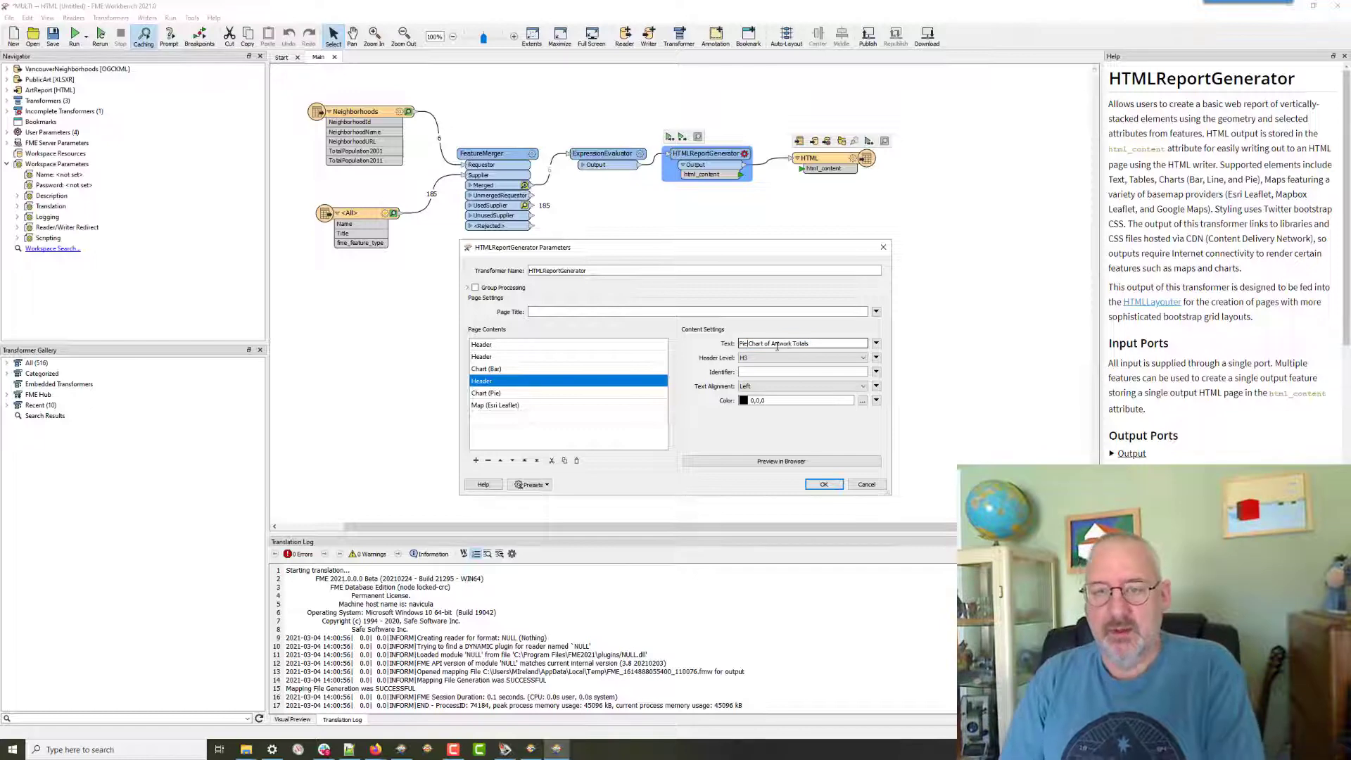
drag(772, 344, 818, 343)
text(Pie Chart of P)
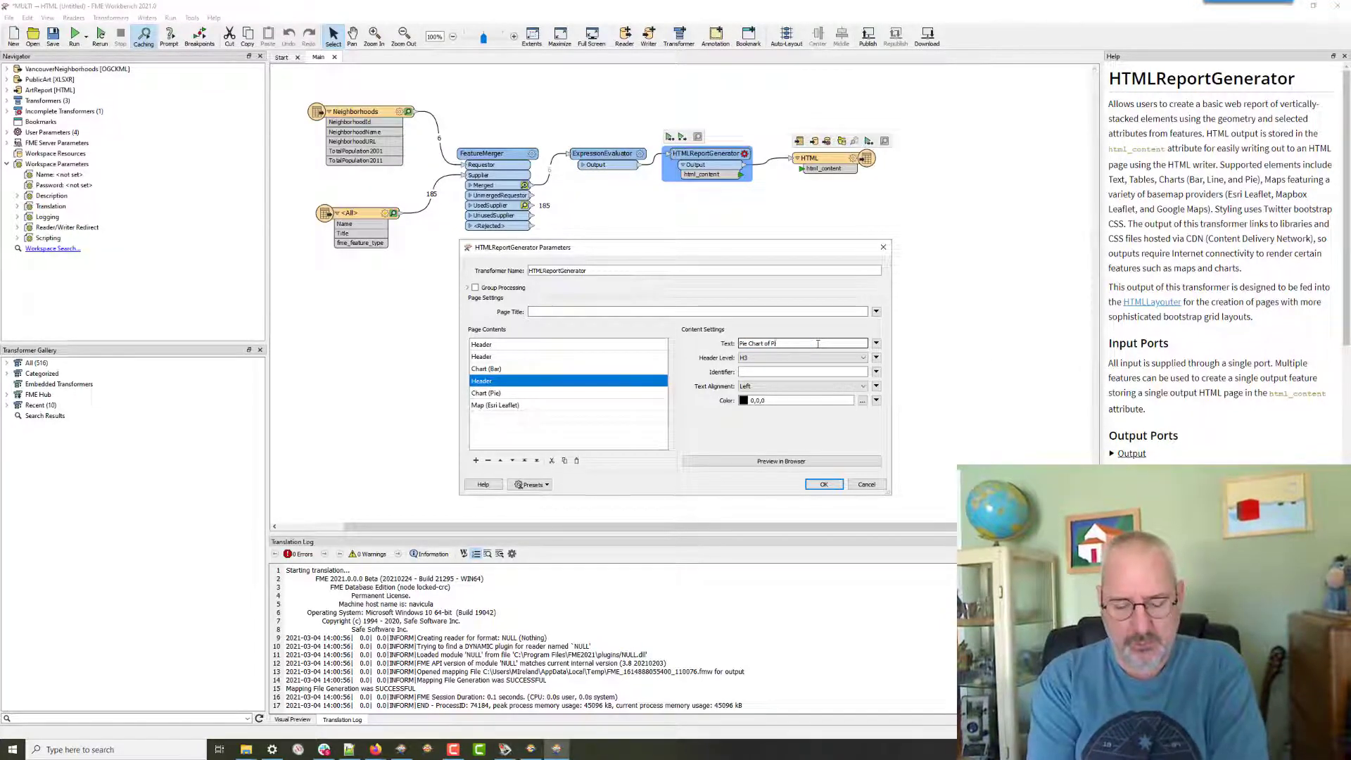
text(ersone)
text( per Art)
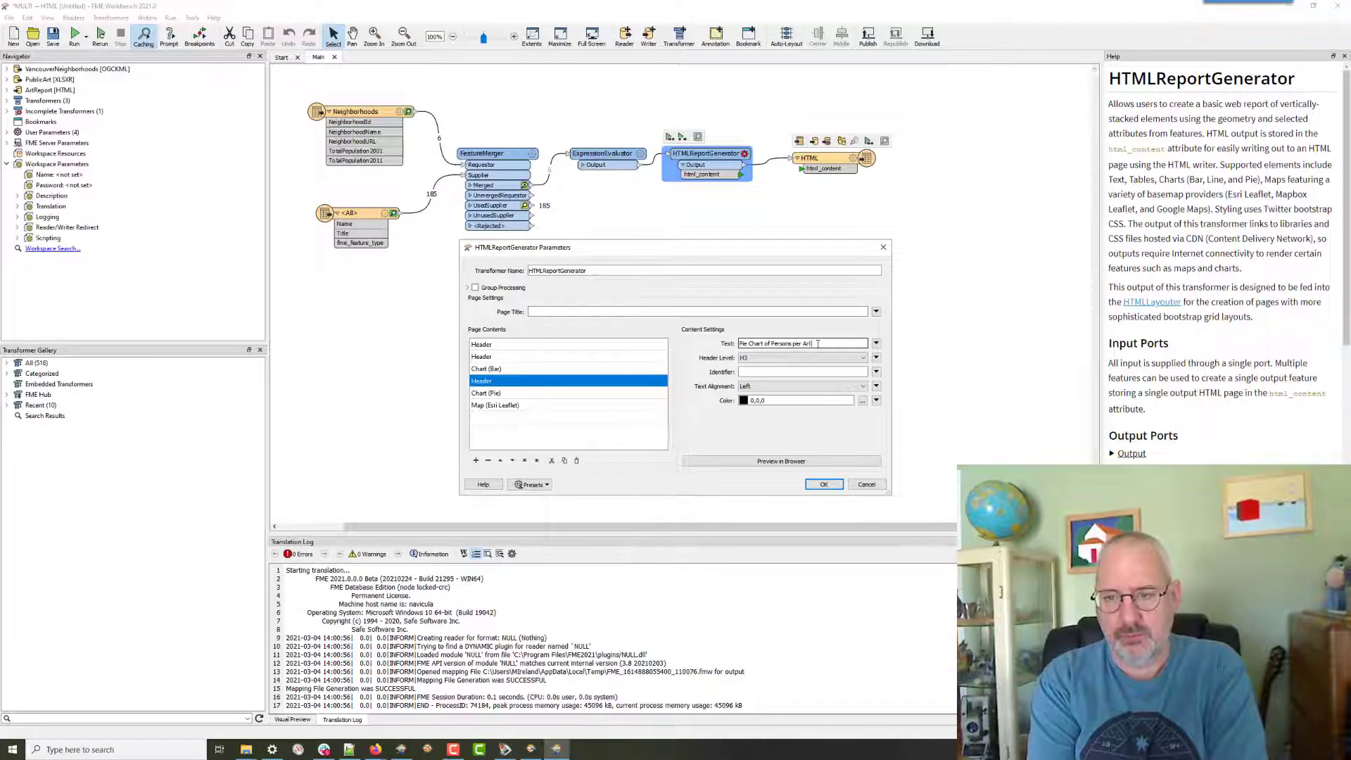
text(work)
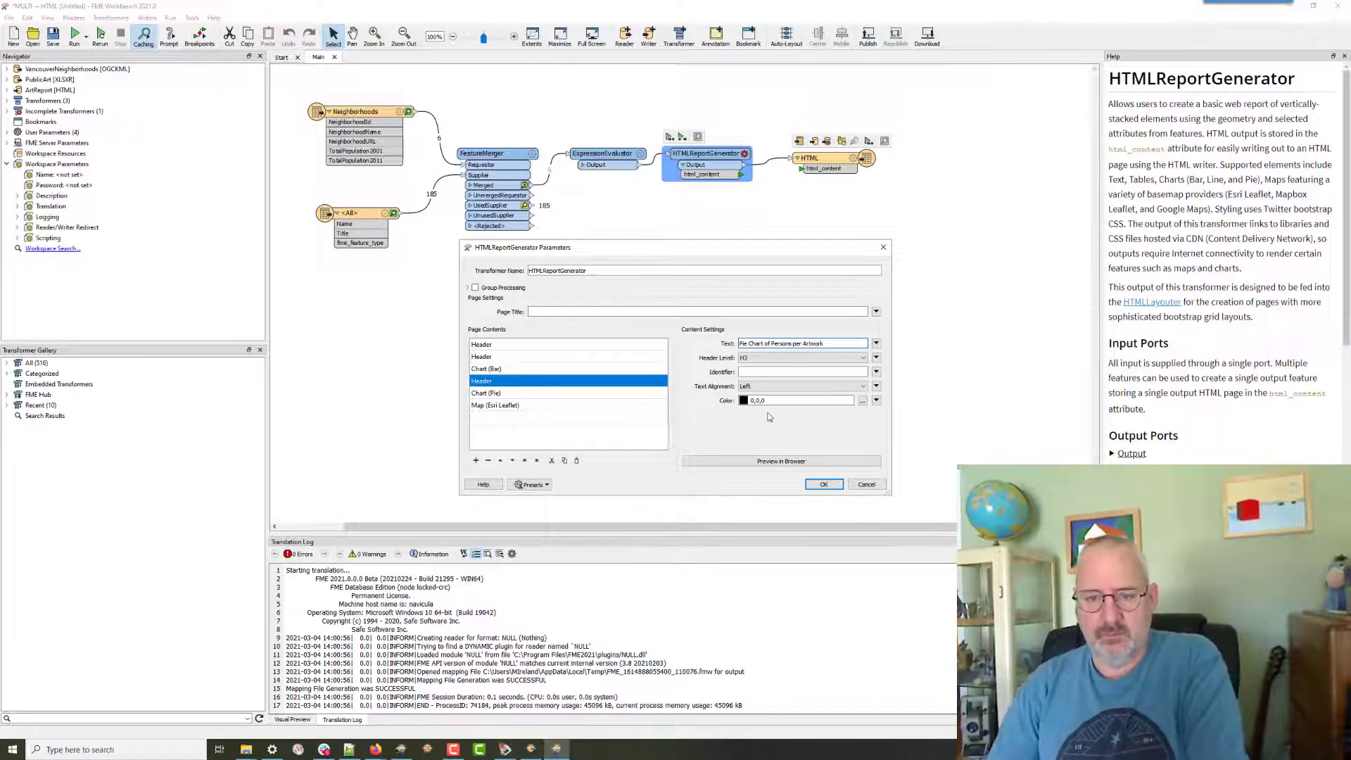
click(547, 435)
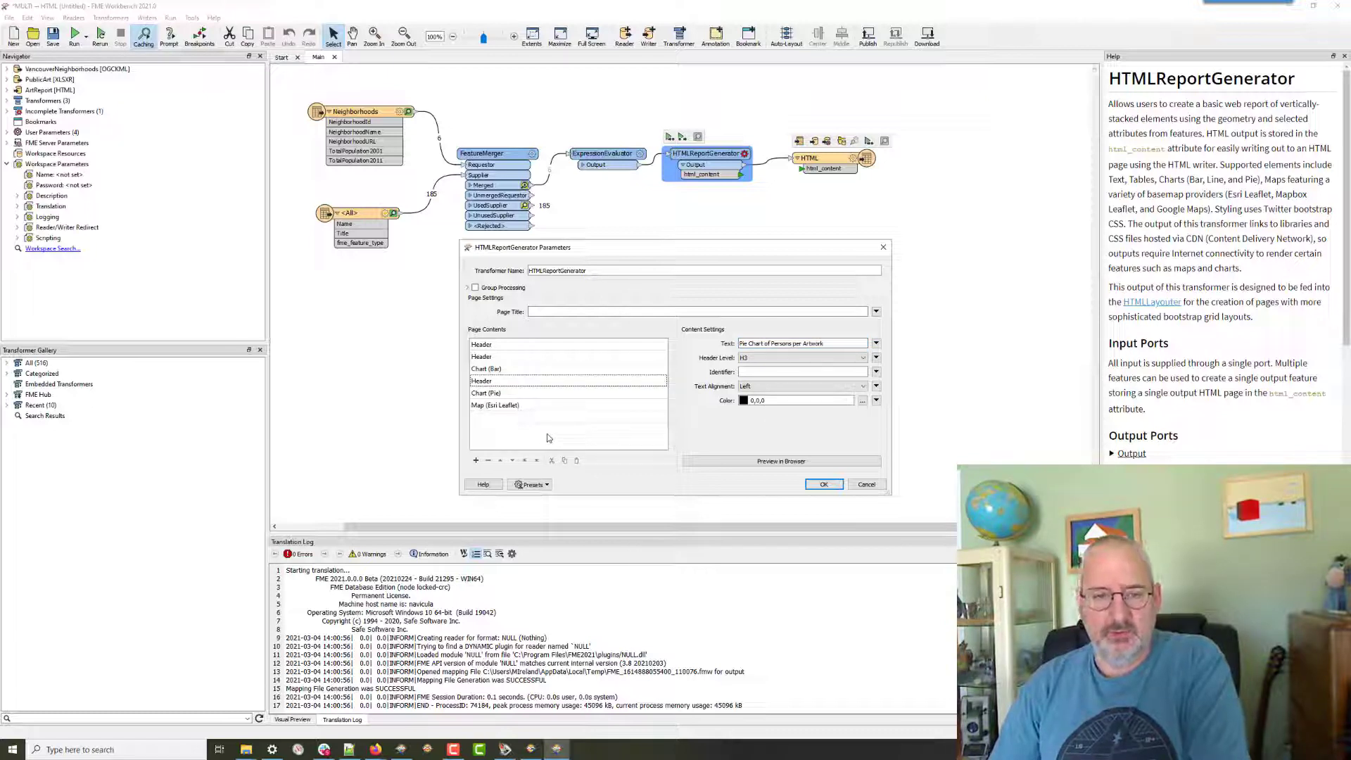
click(597, 311)
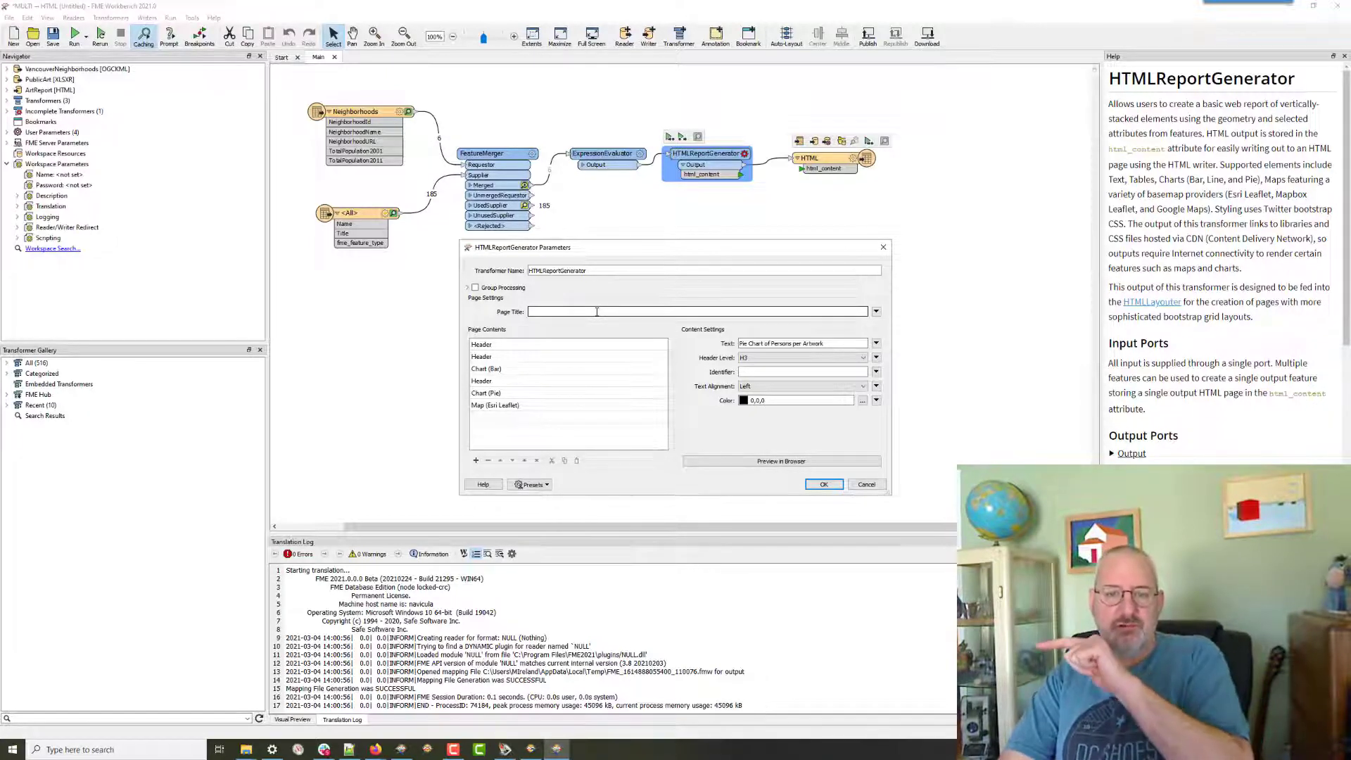
click(567, 419)
click(567, 420)
click(505, 471)
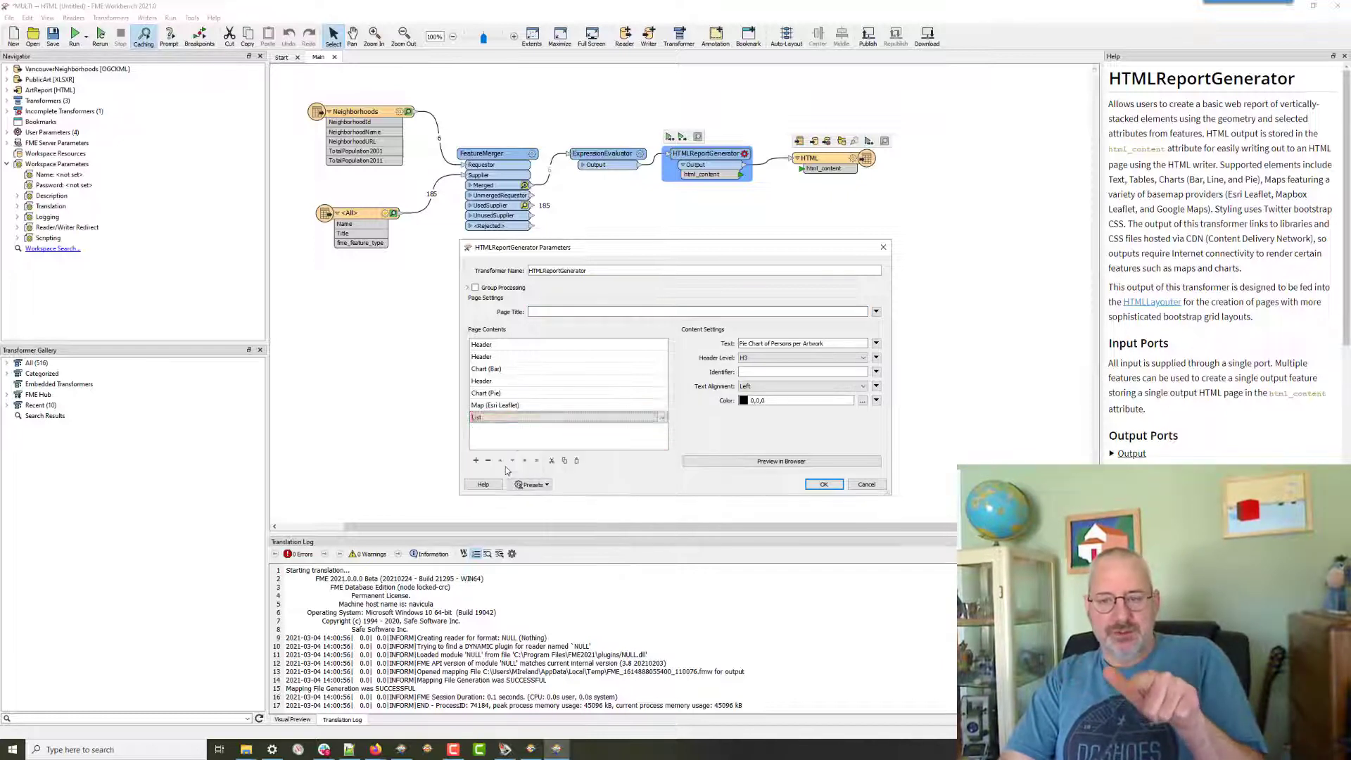
click(783, 346)
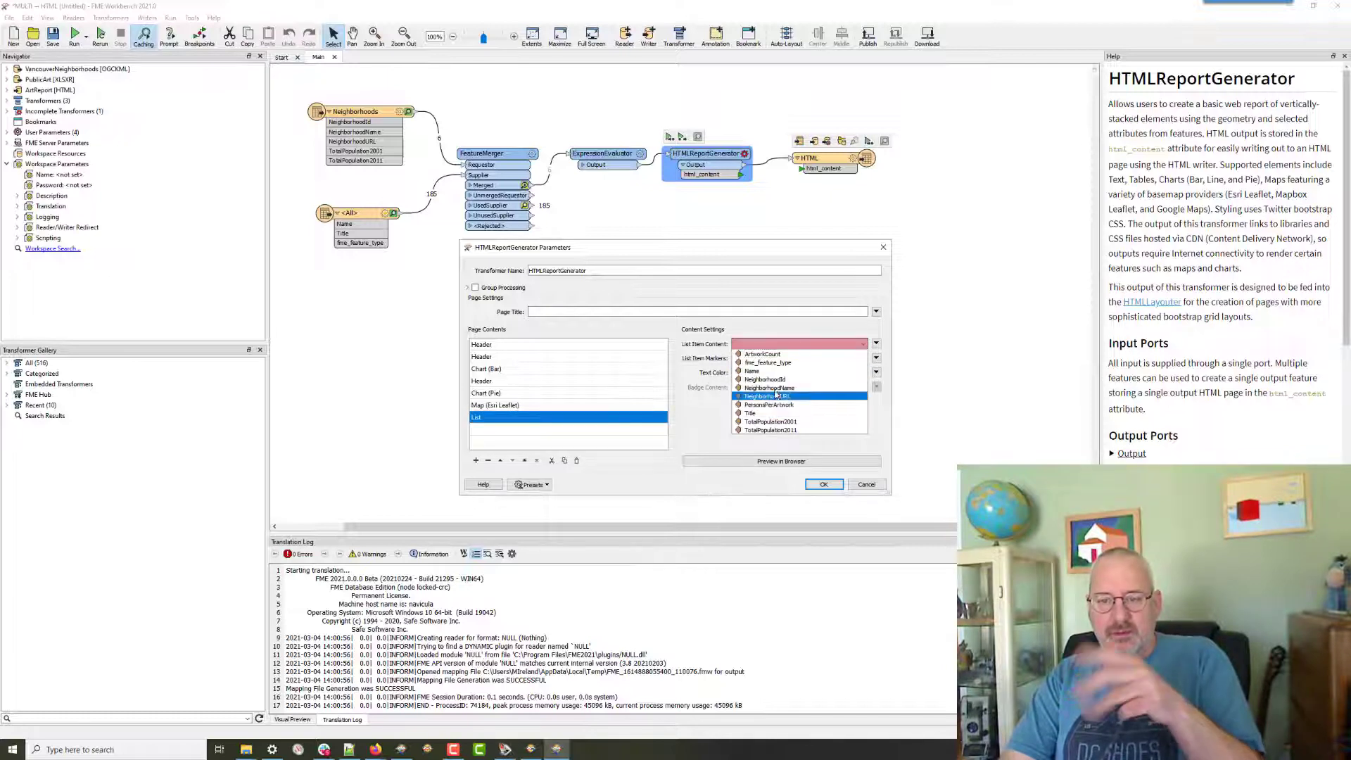
click(713, 445)
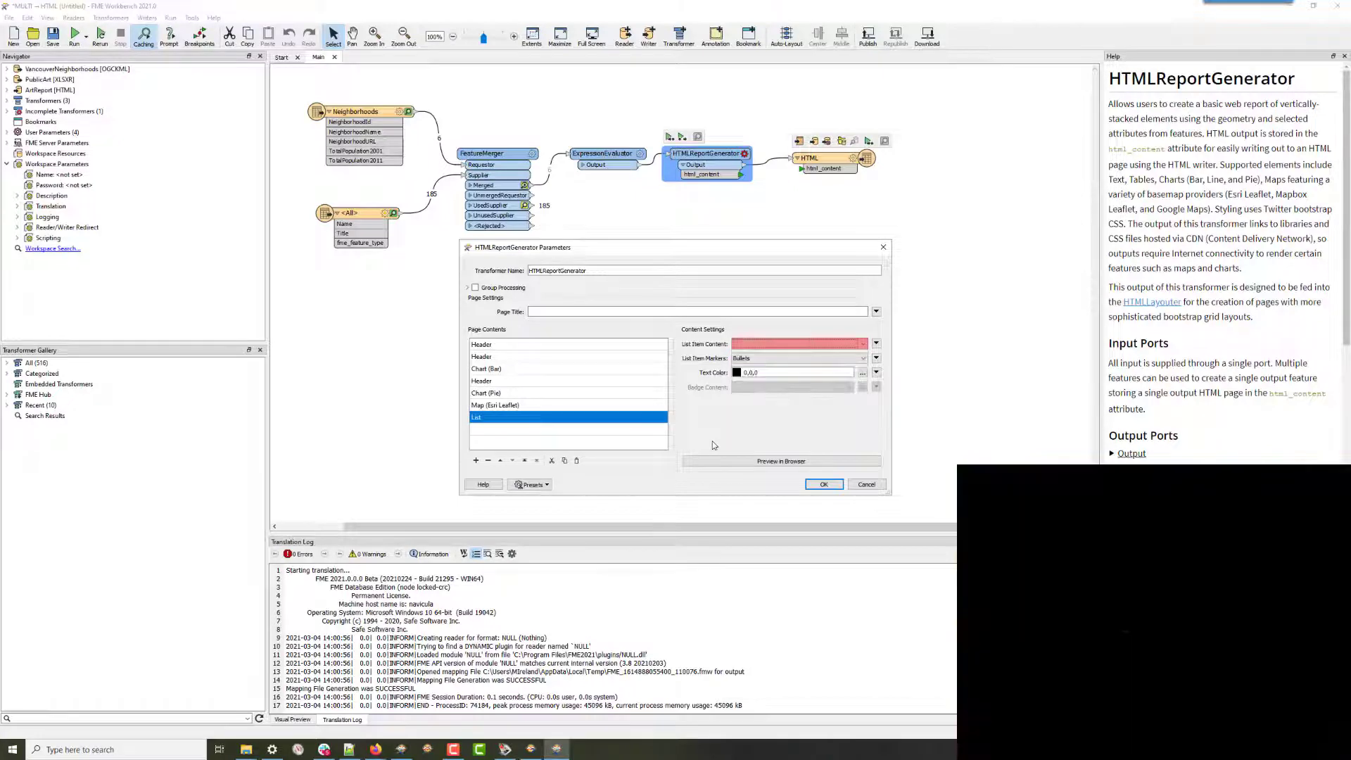
click(489, 461)
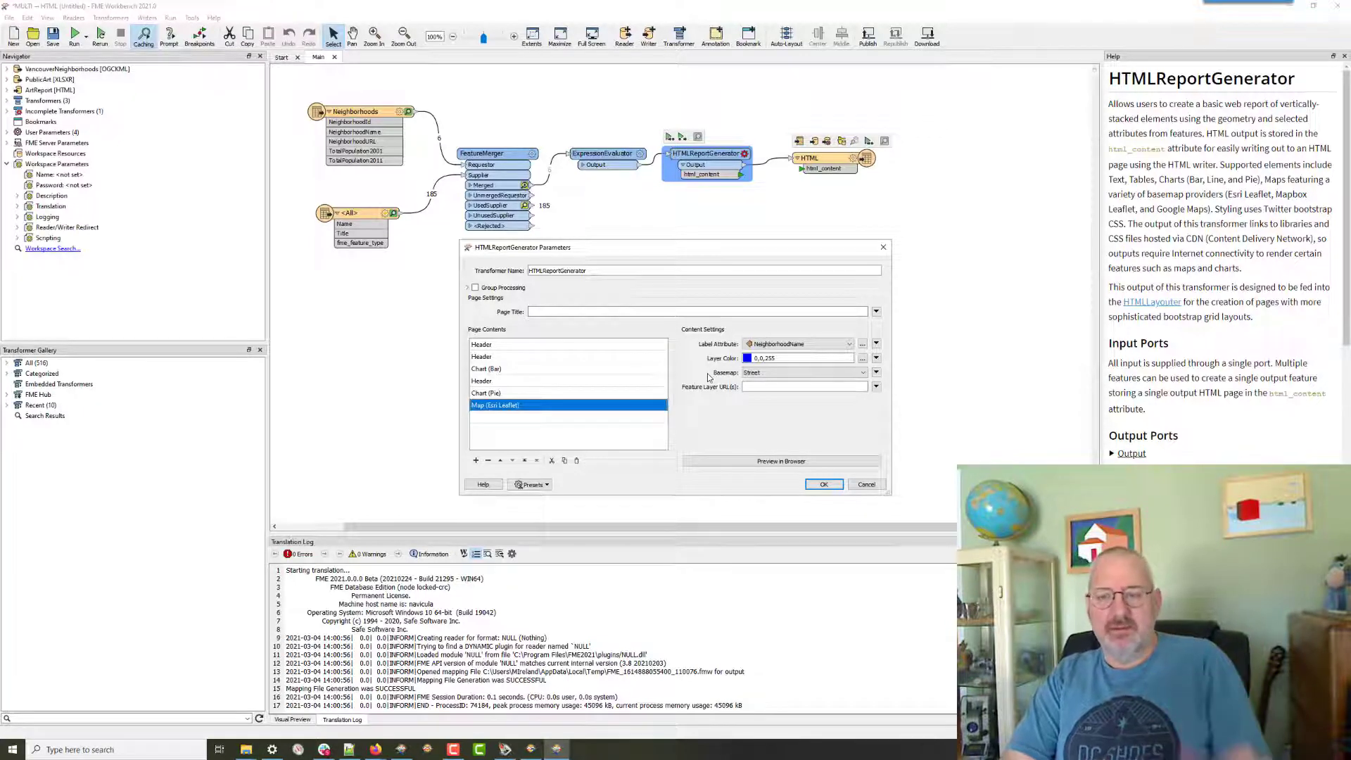
Run the workspace with the new report settings and open the written ArtReport.html from its output folder in Google Chrome.
click(818, 485)
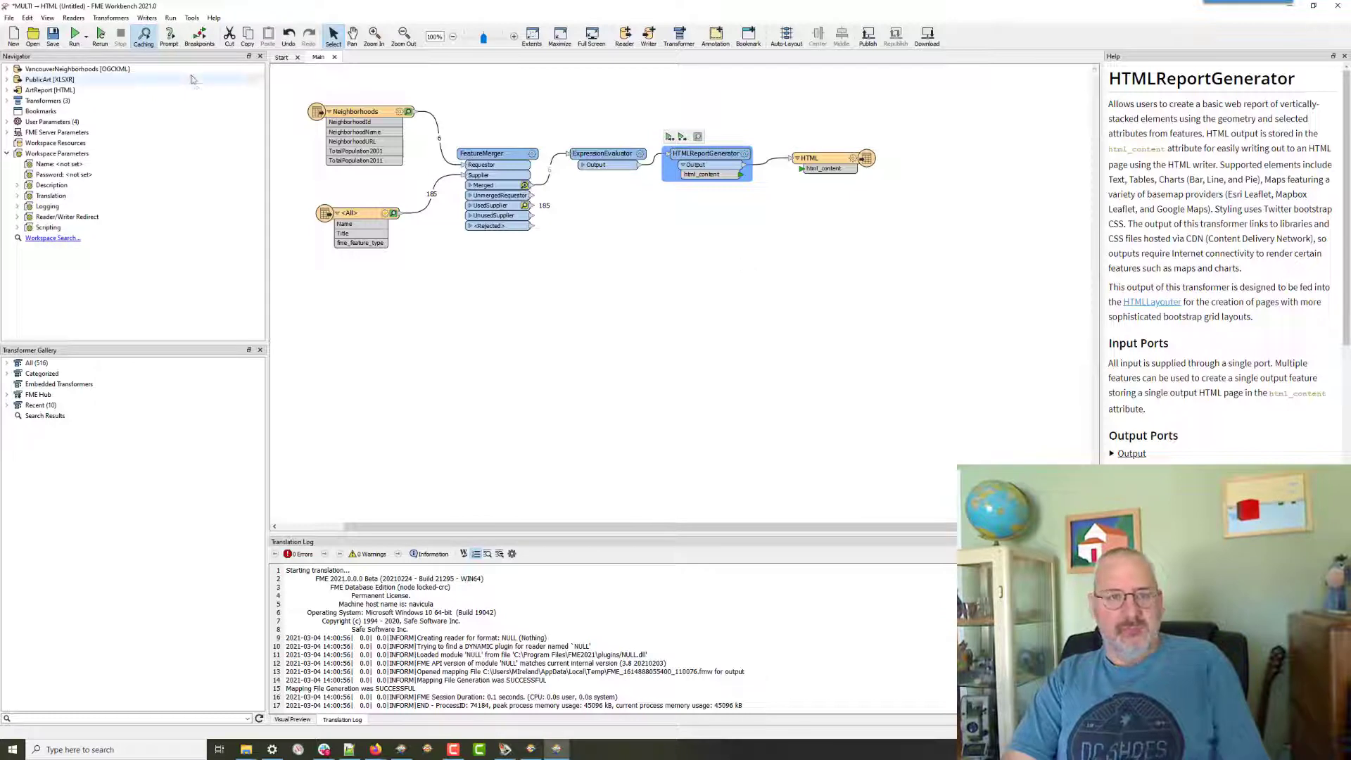
click(75, 35)
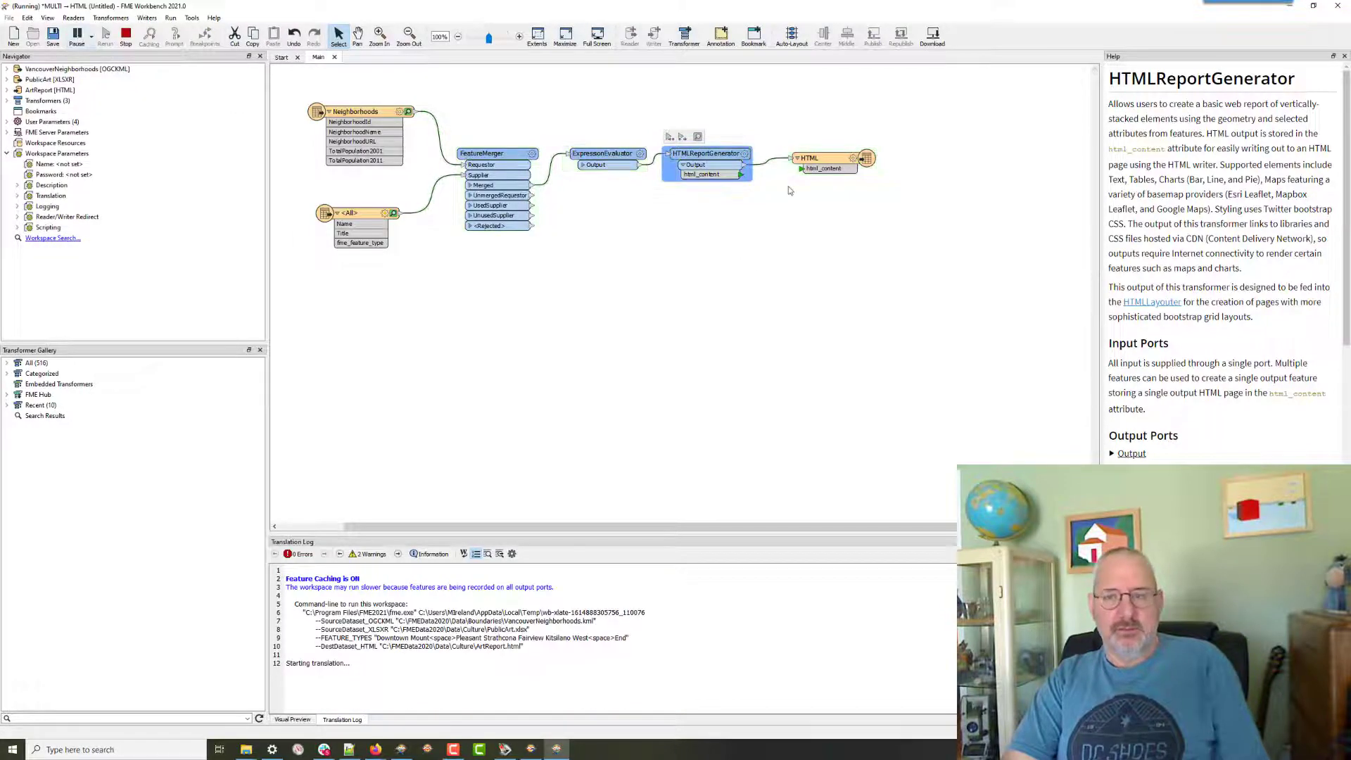
click(819, 159)
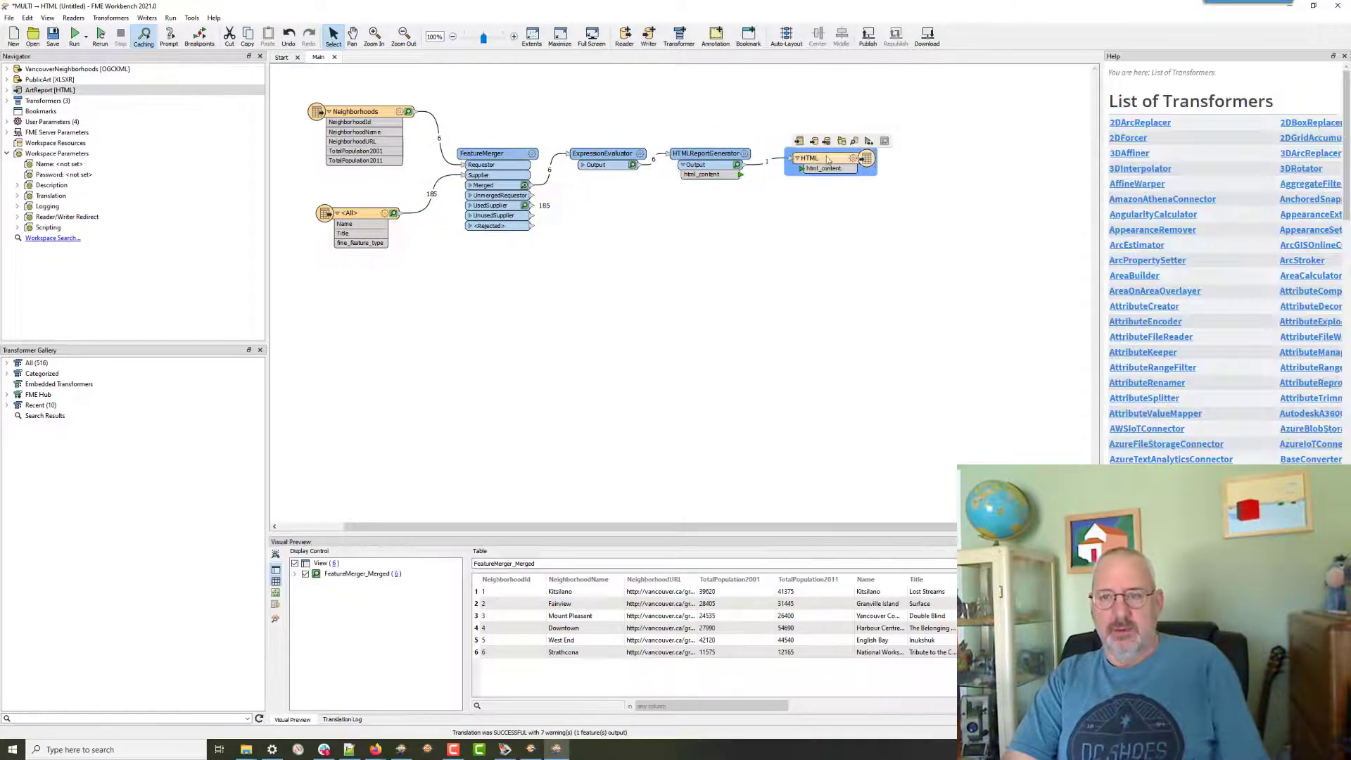
click(842, 141)
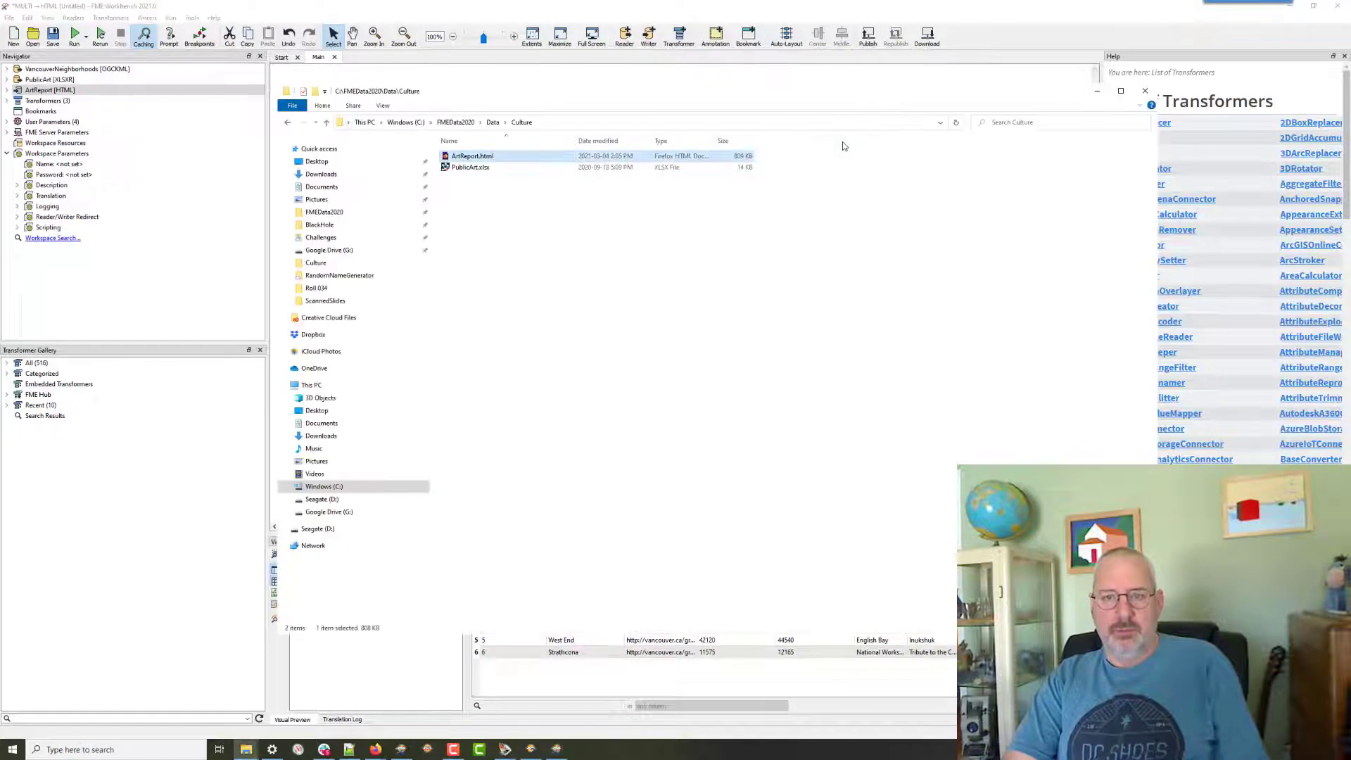
right_click(459, 159)
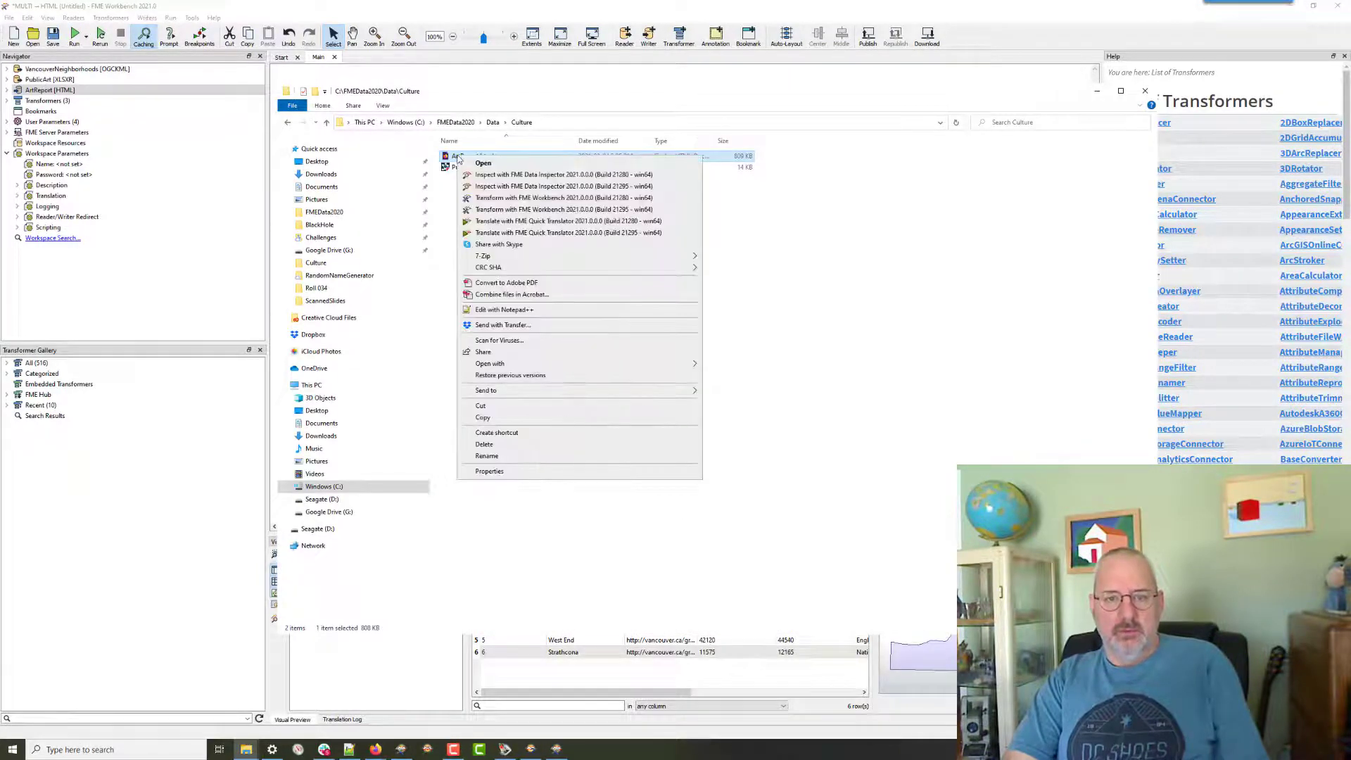
mouse_move(576, 363)
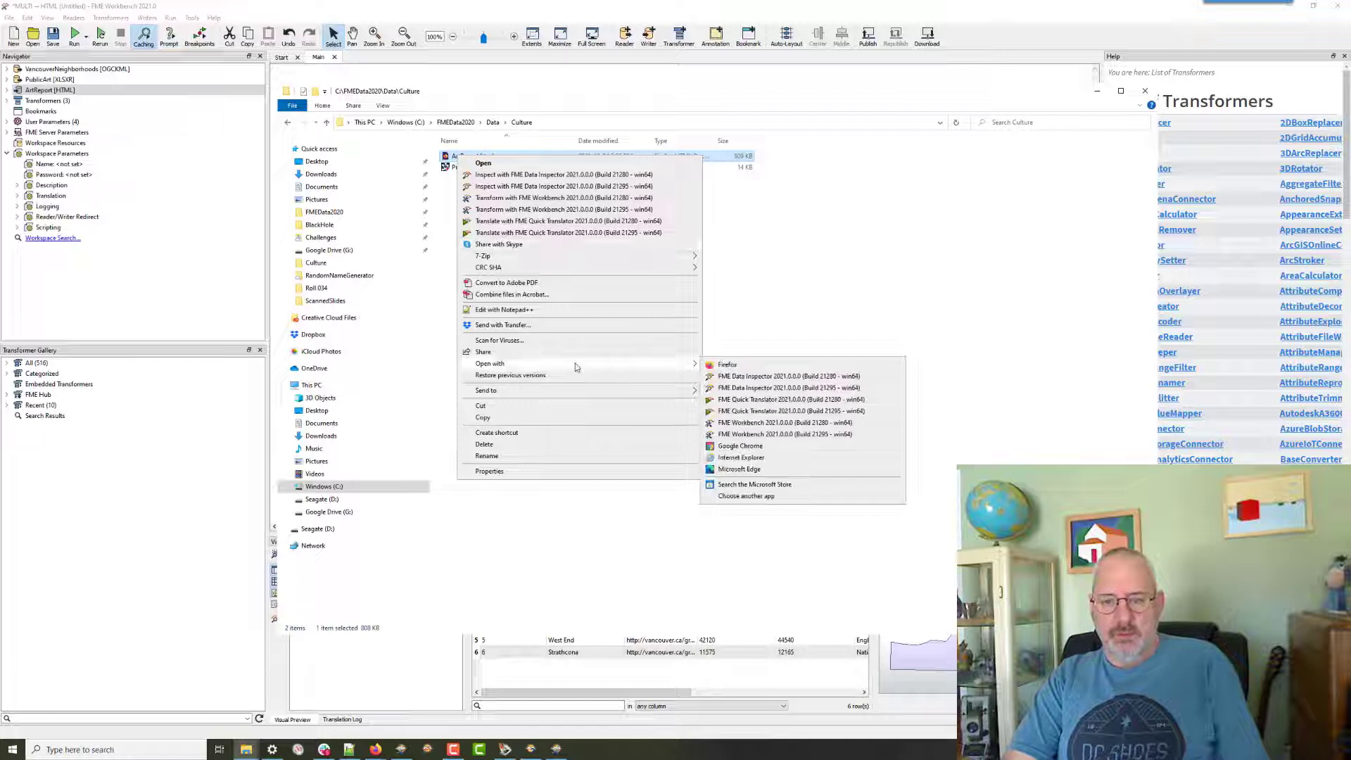
click(740, 447)
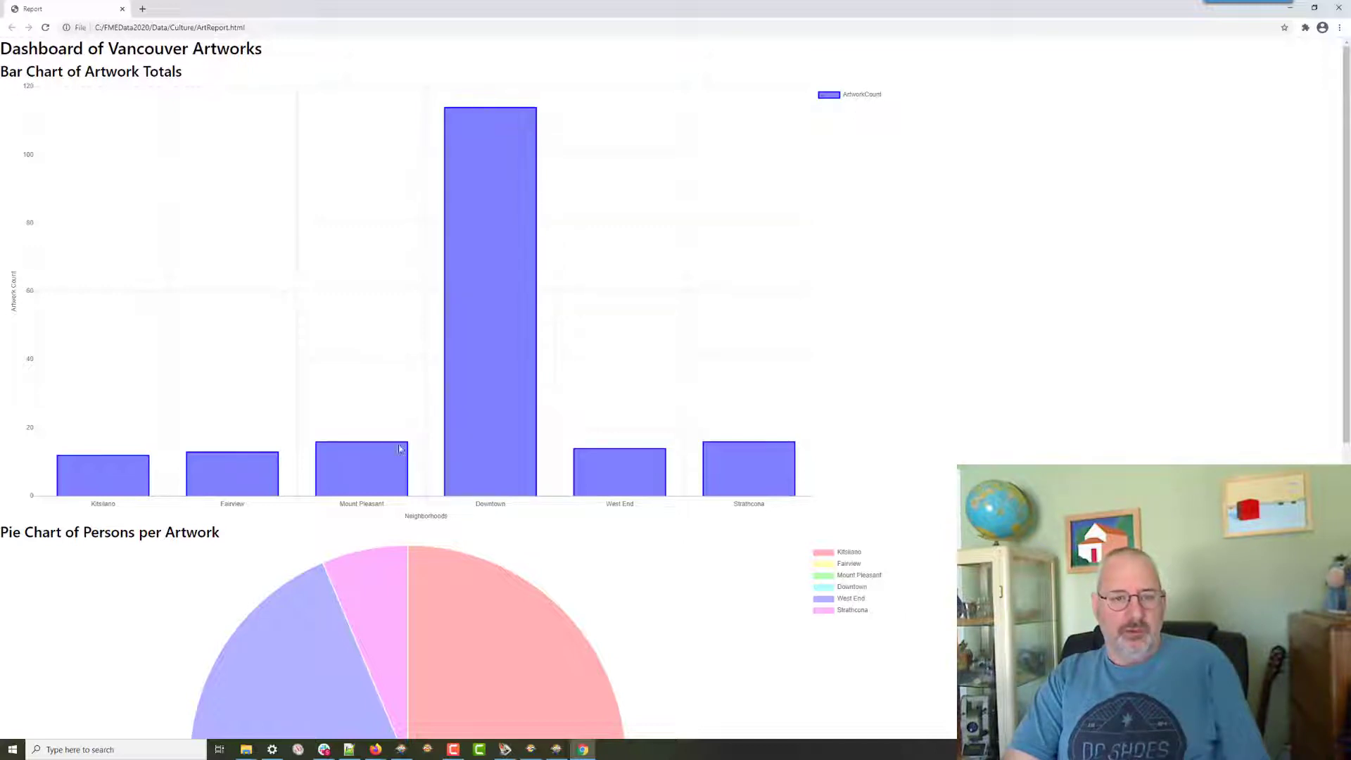
Examine the report's artwork count bars and the persons-per-artwork values of the pie chart slices.
mouse_move(501, 266)
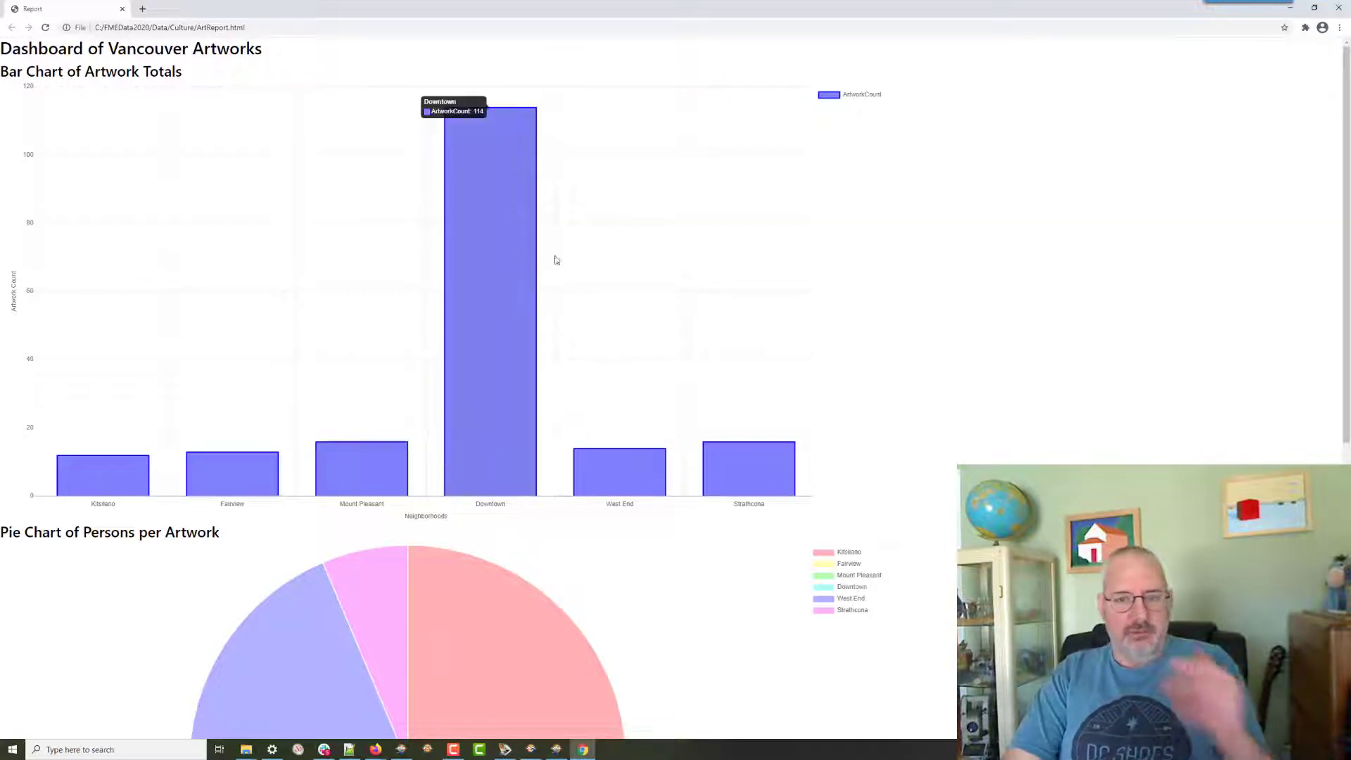
scroll(682, 291, down, 5)
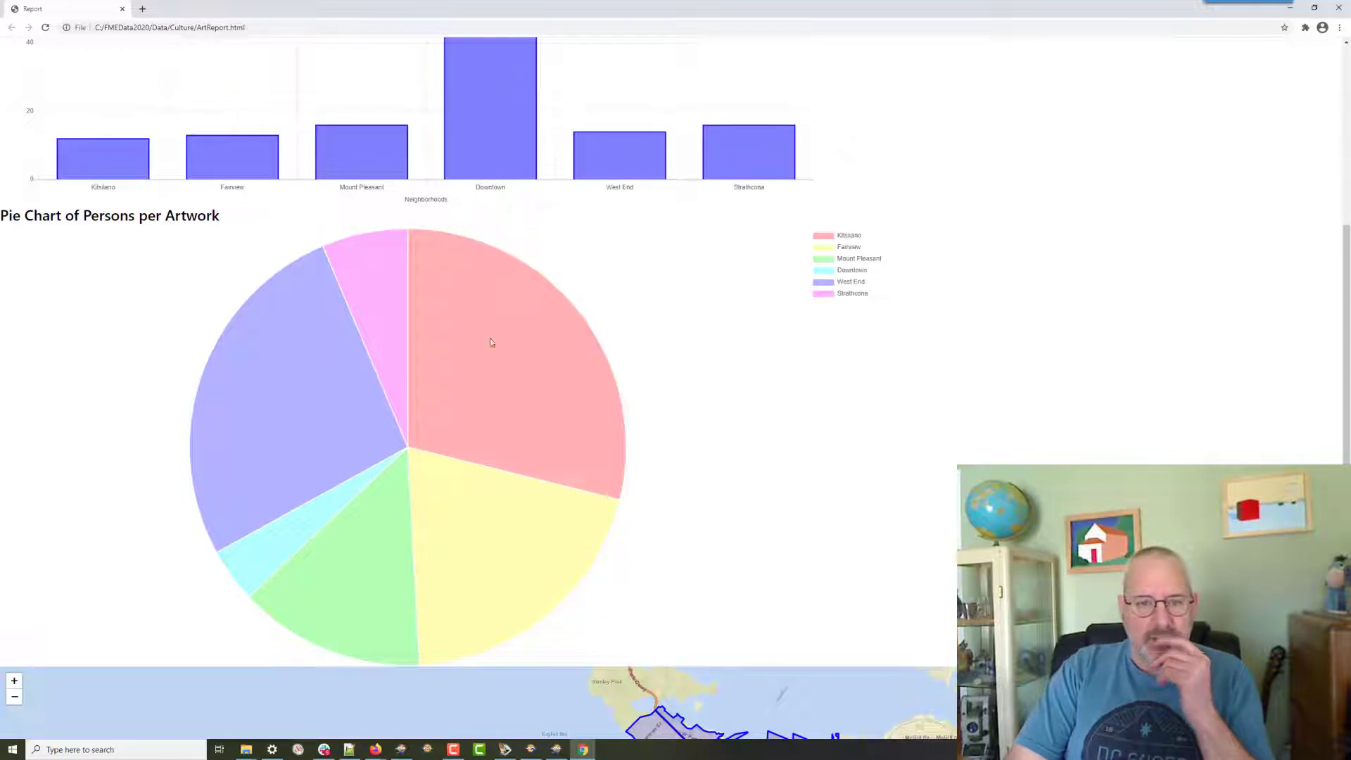
mouse_move(306, 380)
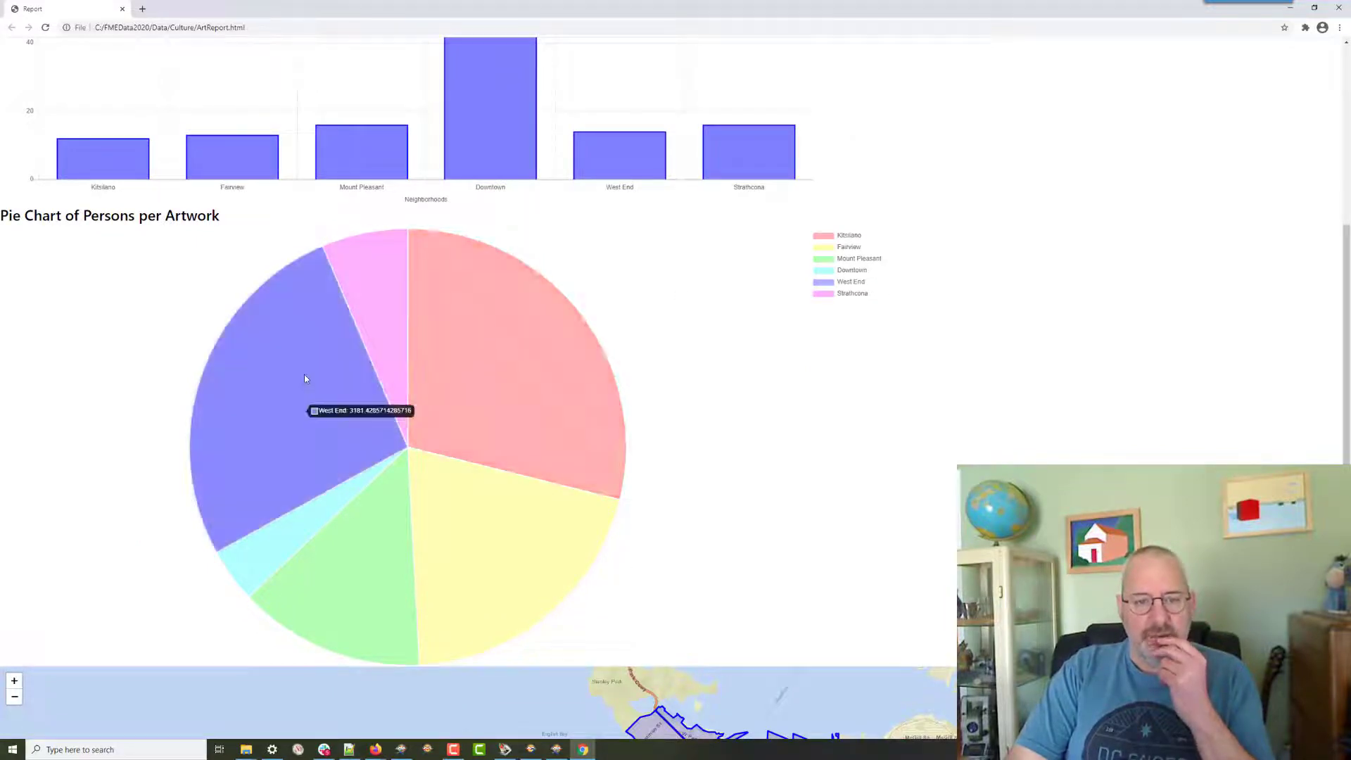
mouse_move(309, 511)
mouse_move(354, 560)
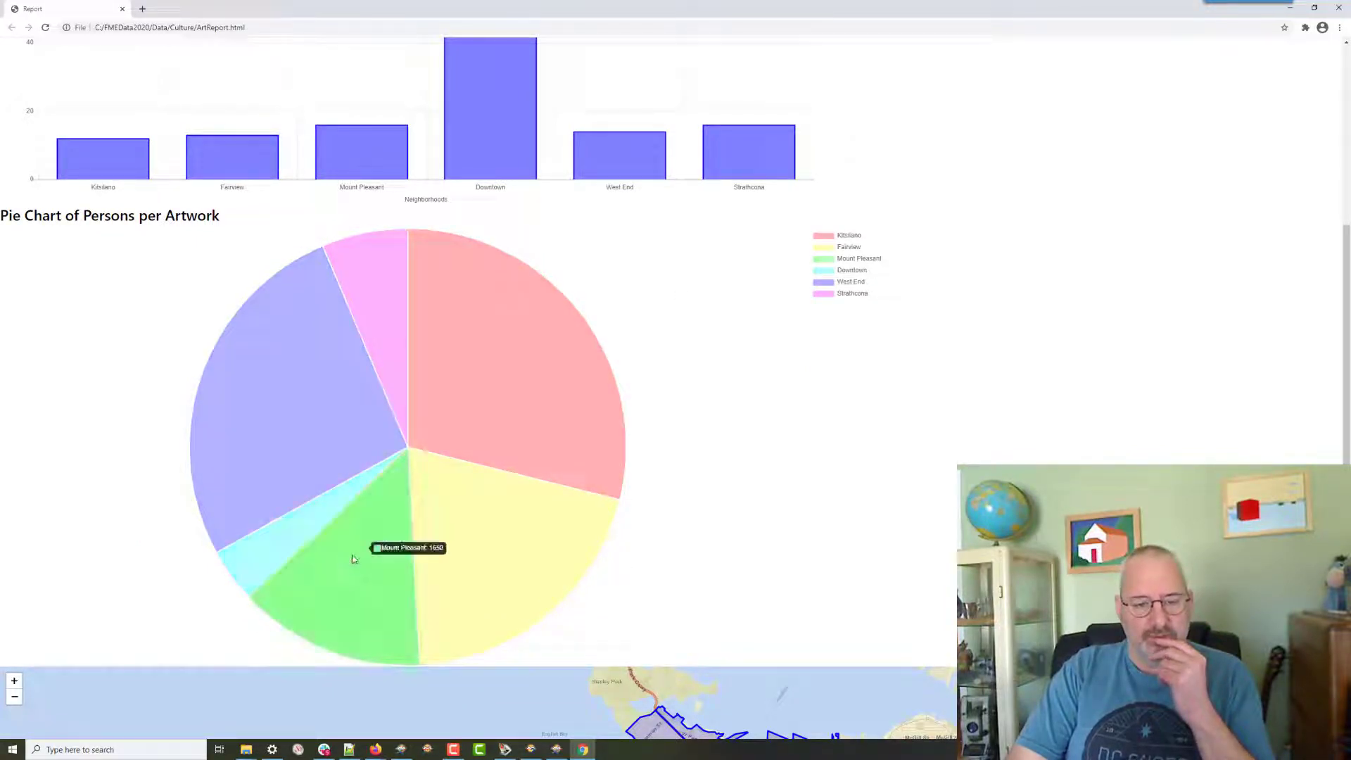
mouse_move(480, 544)
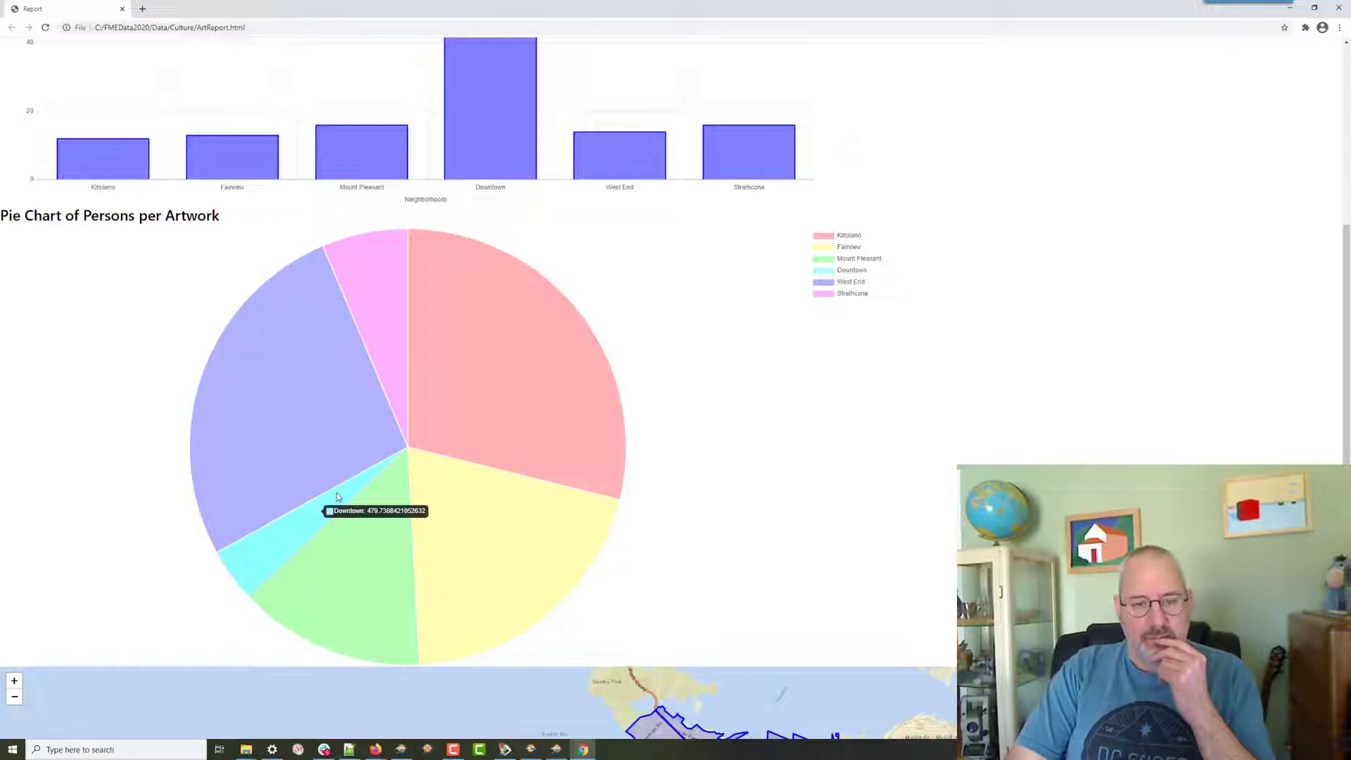
Review the report's bar and pie charts for Downtown and the neighborhood name popups on the map.
scroll(337, 497, up, 4)
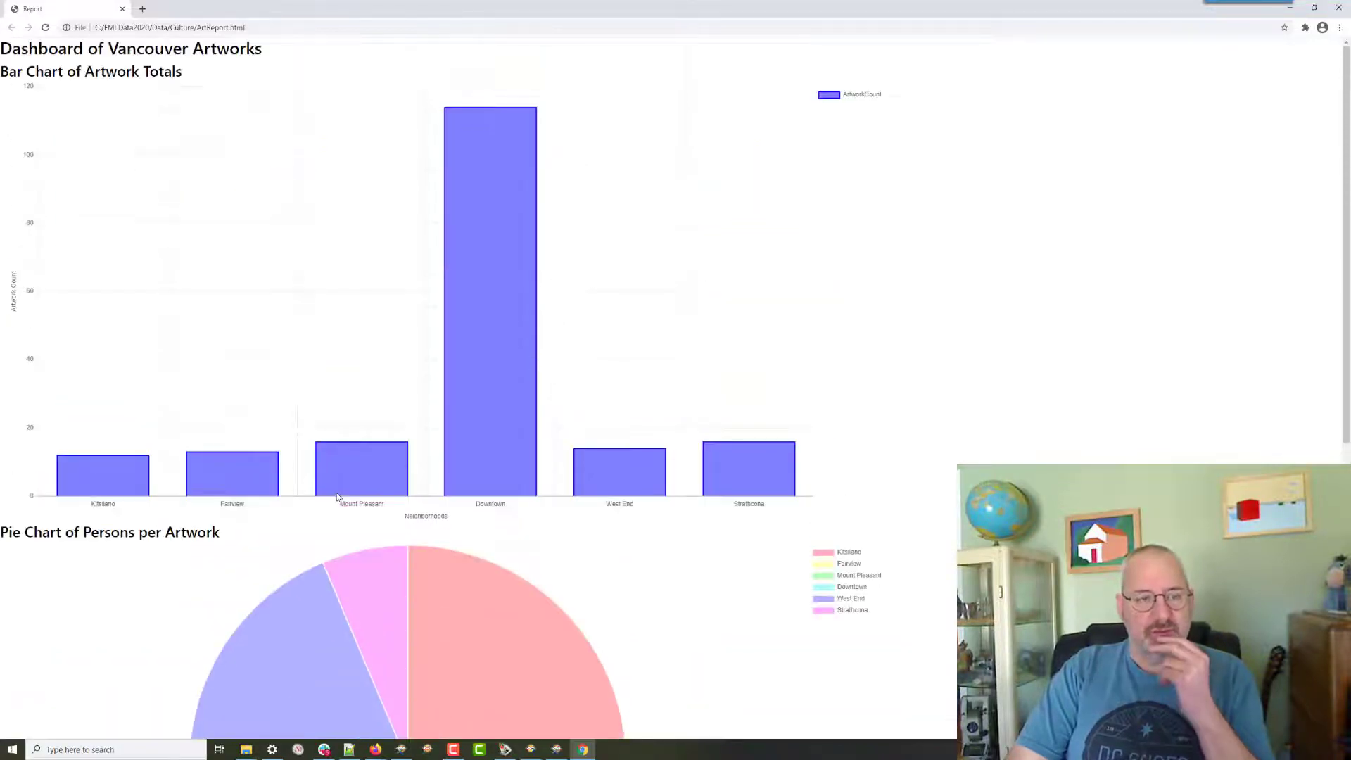
scroll(336, 497, down, 3)
mouse_move(319, 609)
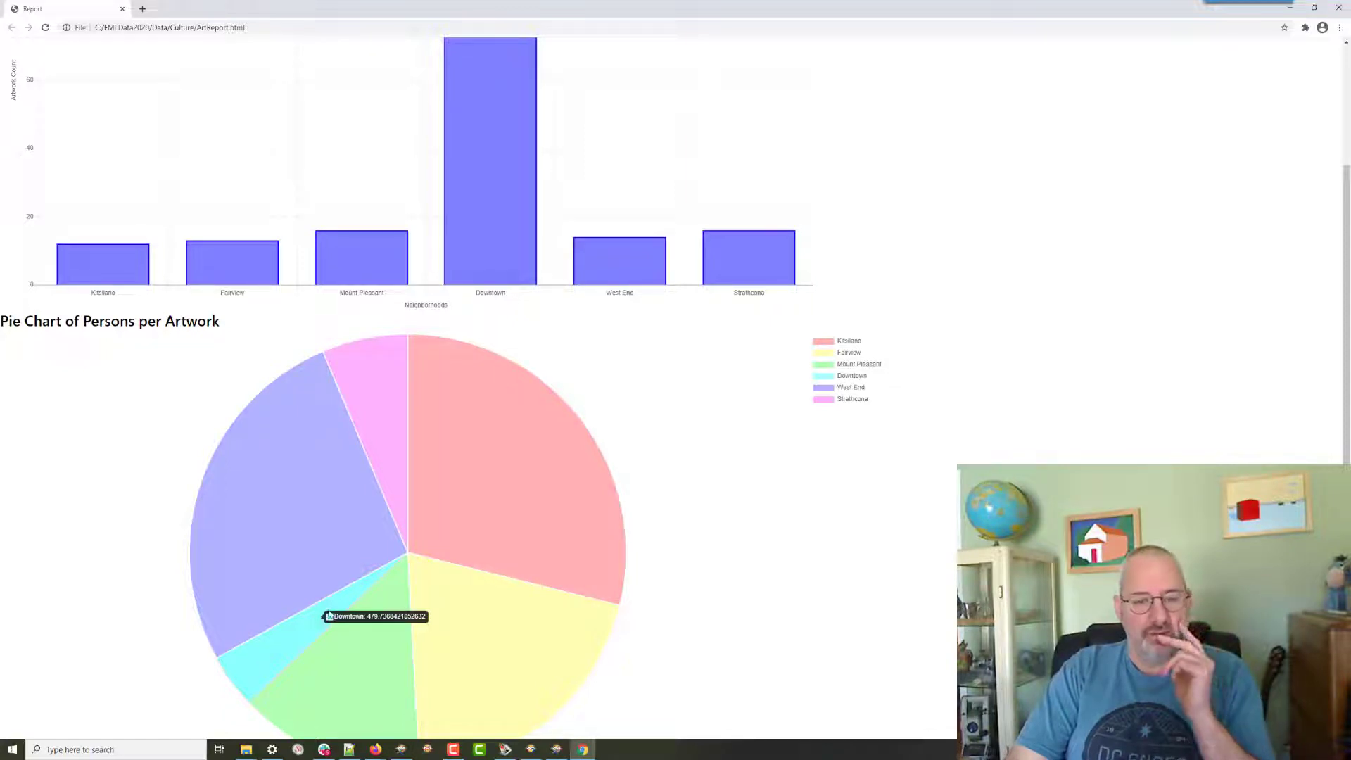
mouse_move(394, 383)
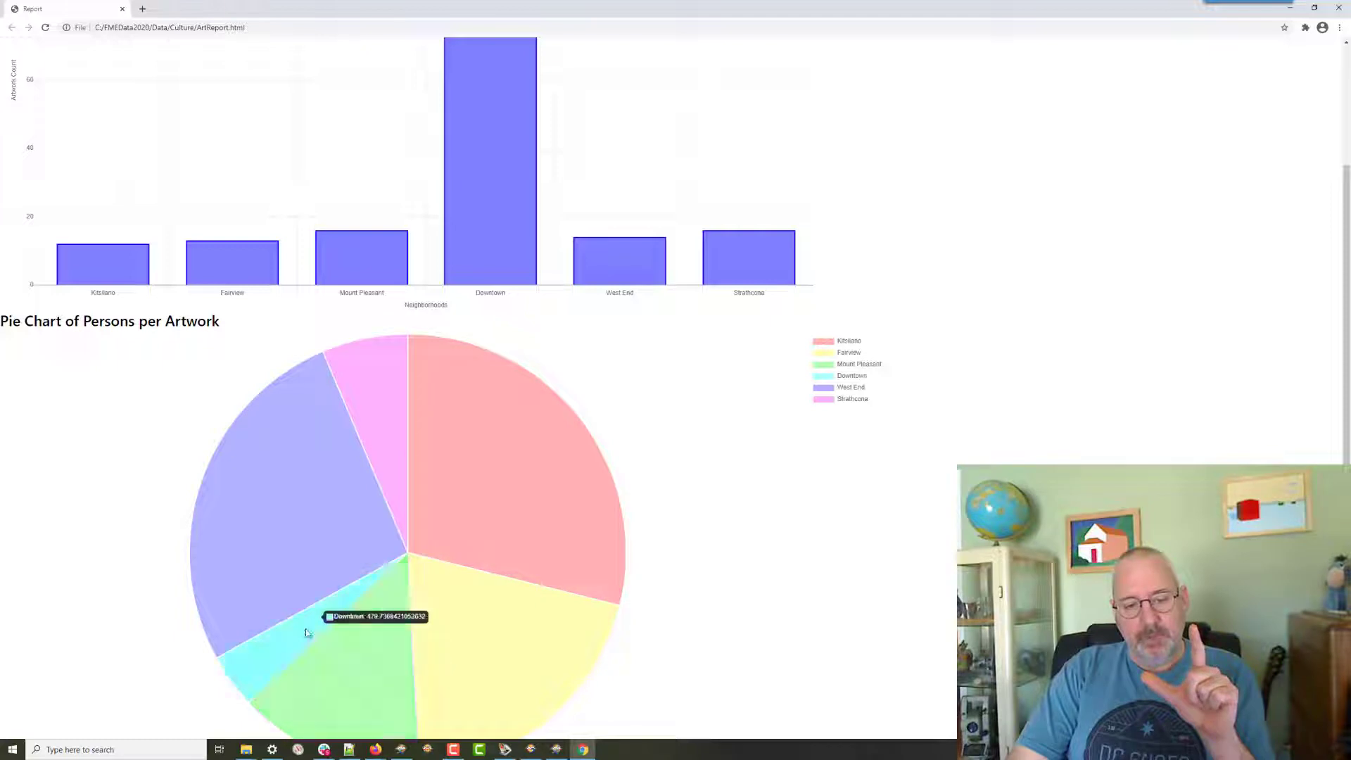
scroll(664, 519, down, 4)
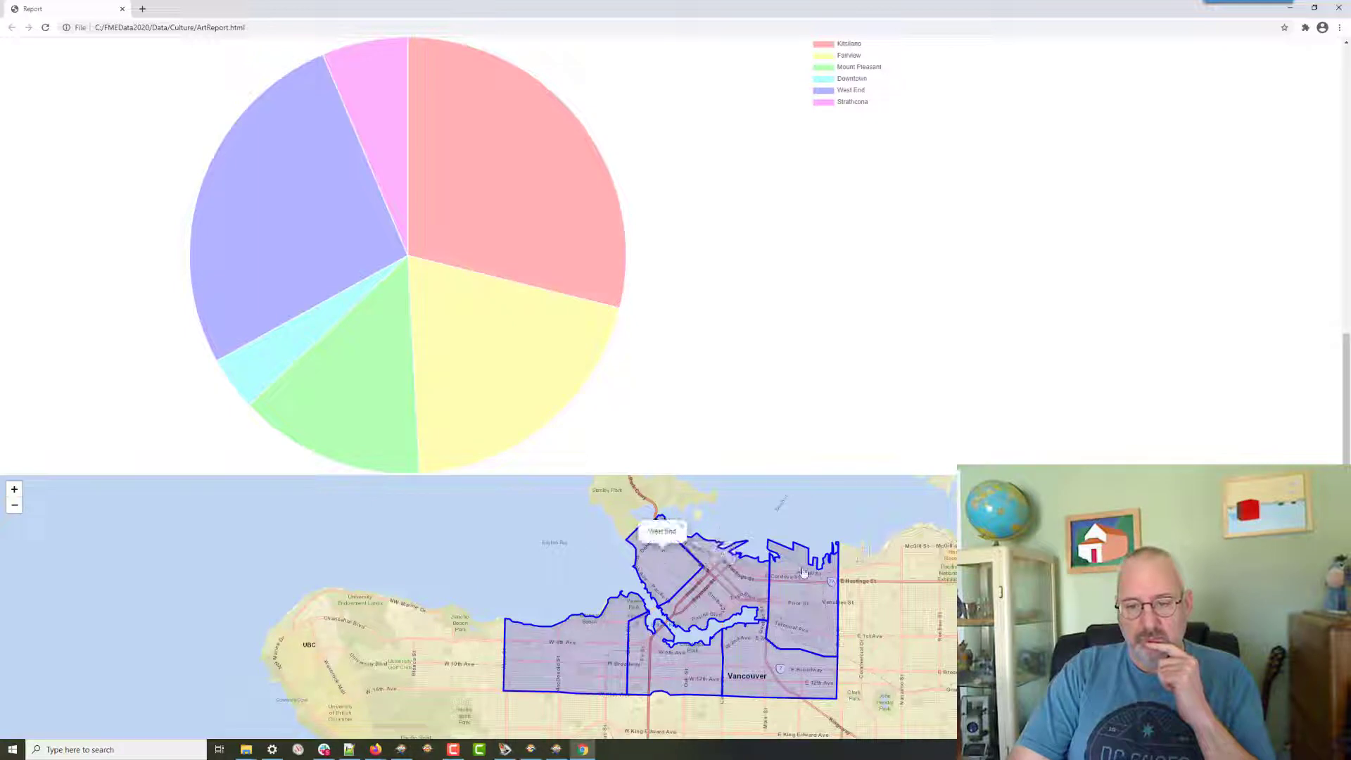
click(560, 635)
scroll(693, 352, up, 1)
scroll(698, 339, up, 7)
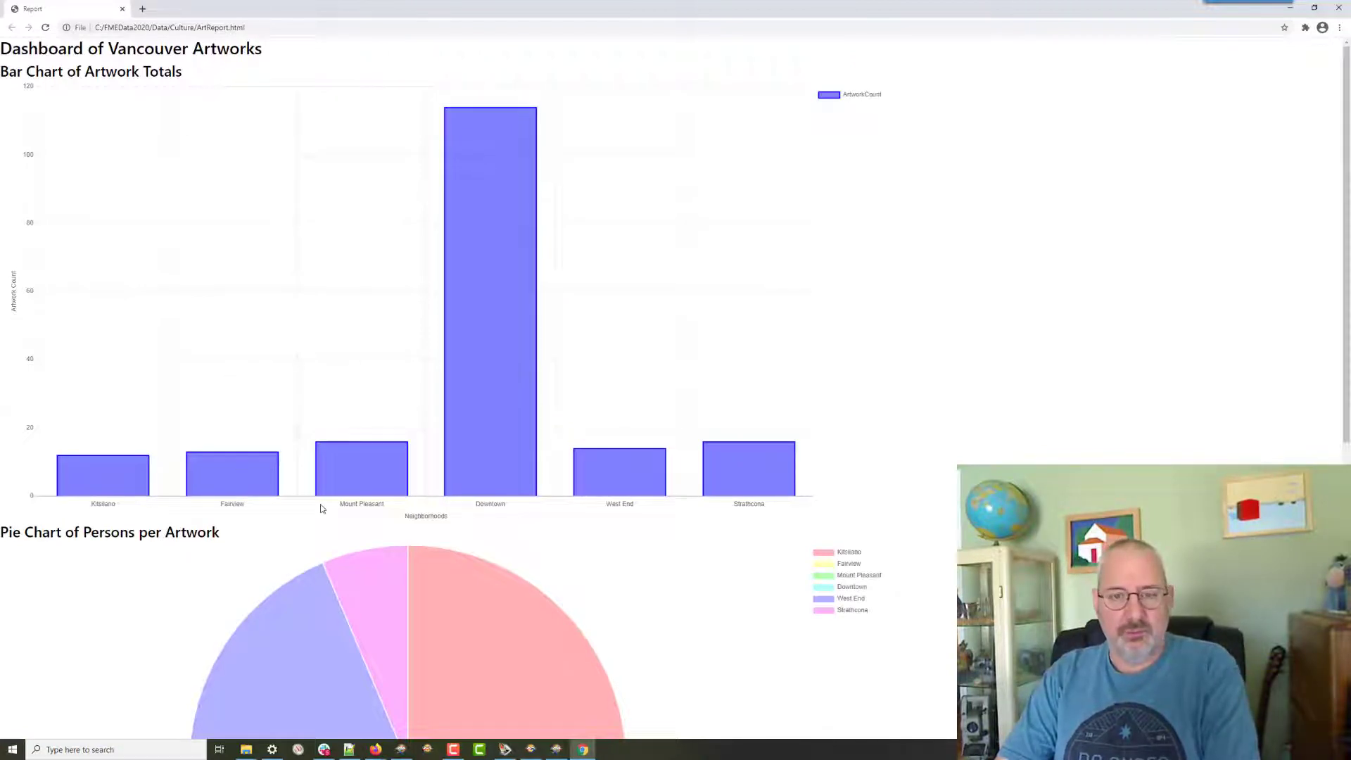
Switch to FME Workbench and insert an HTMLLayouter between the HTMLReportGenerator and the HTML writer, moving the writer over to make room.
key(alt+Tab)
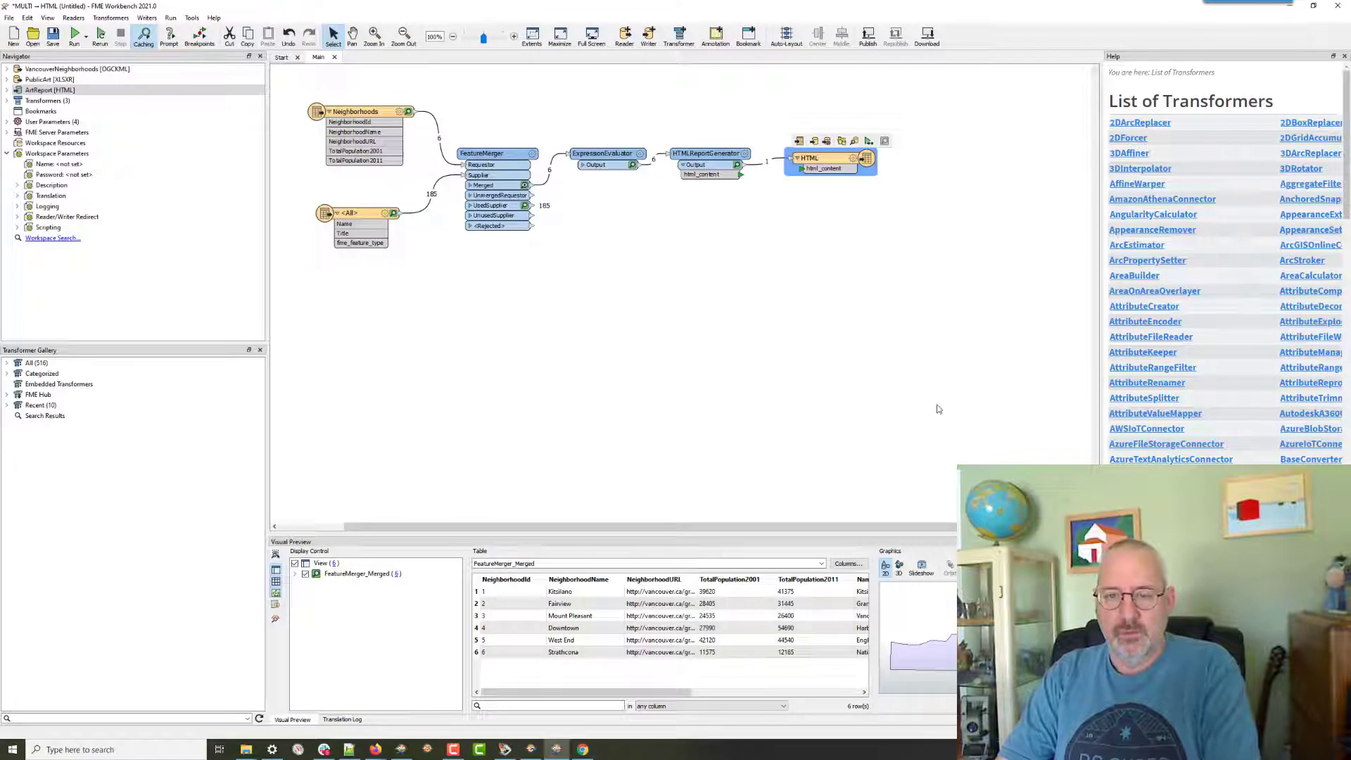
drag(825, 160, 893, 165)
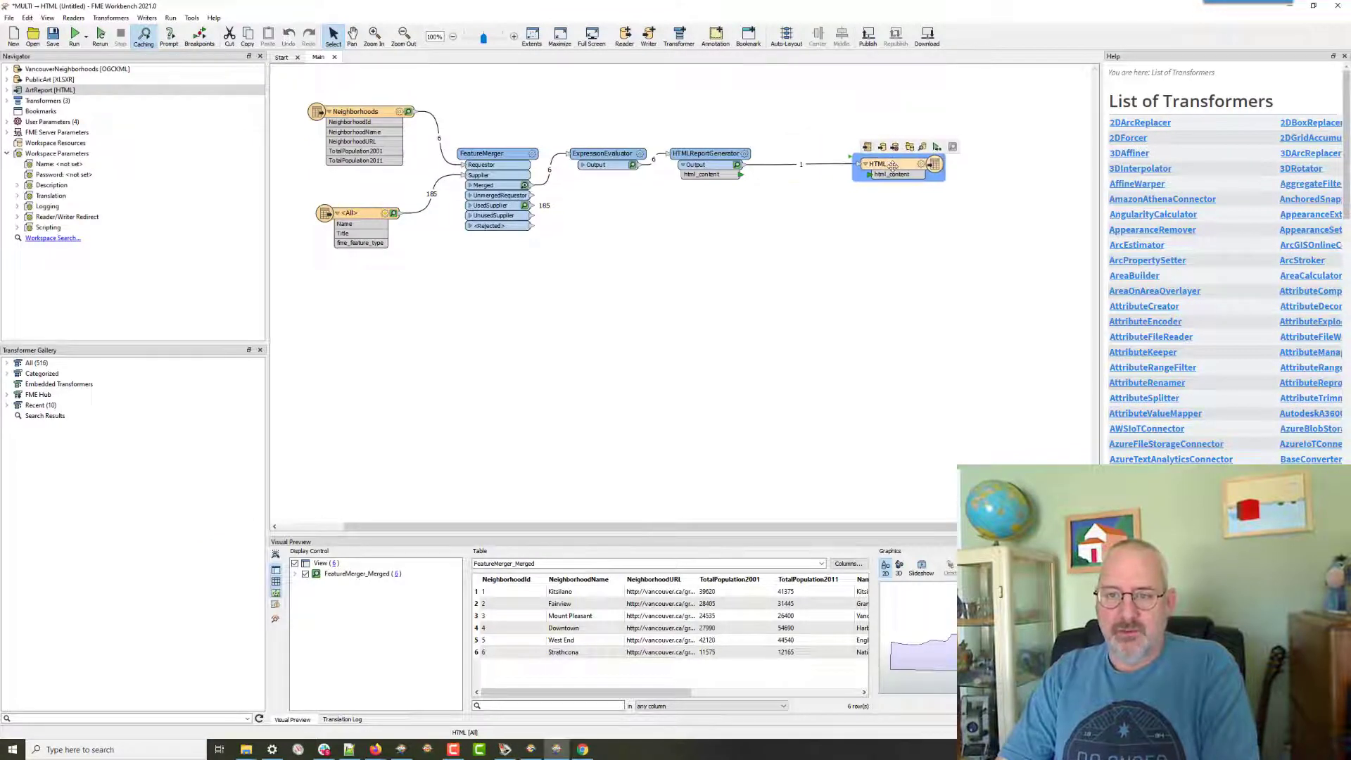
click(775, 165)
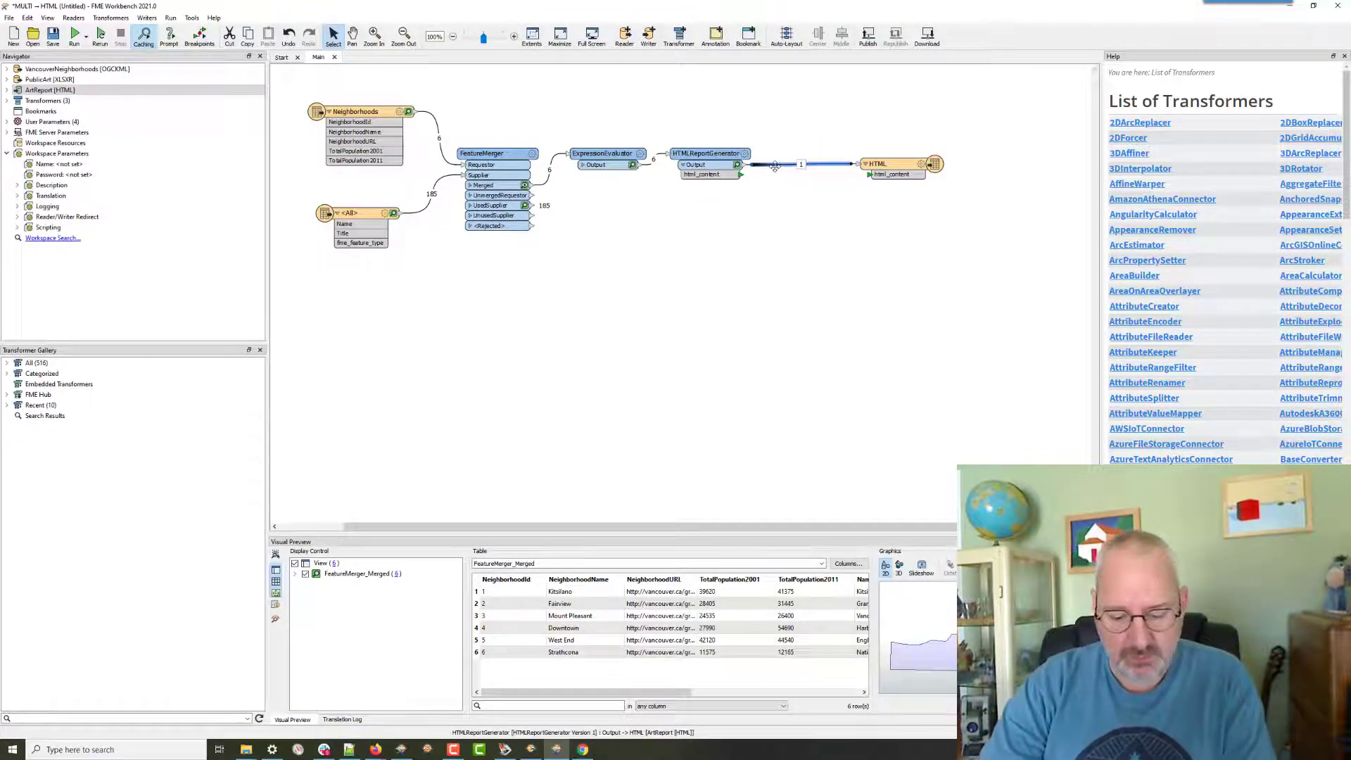
text(html)
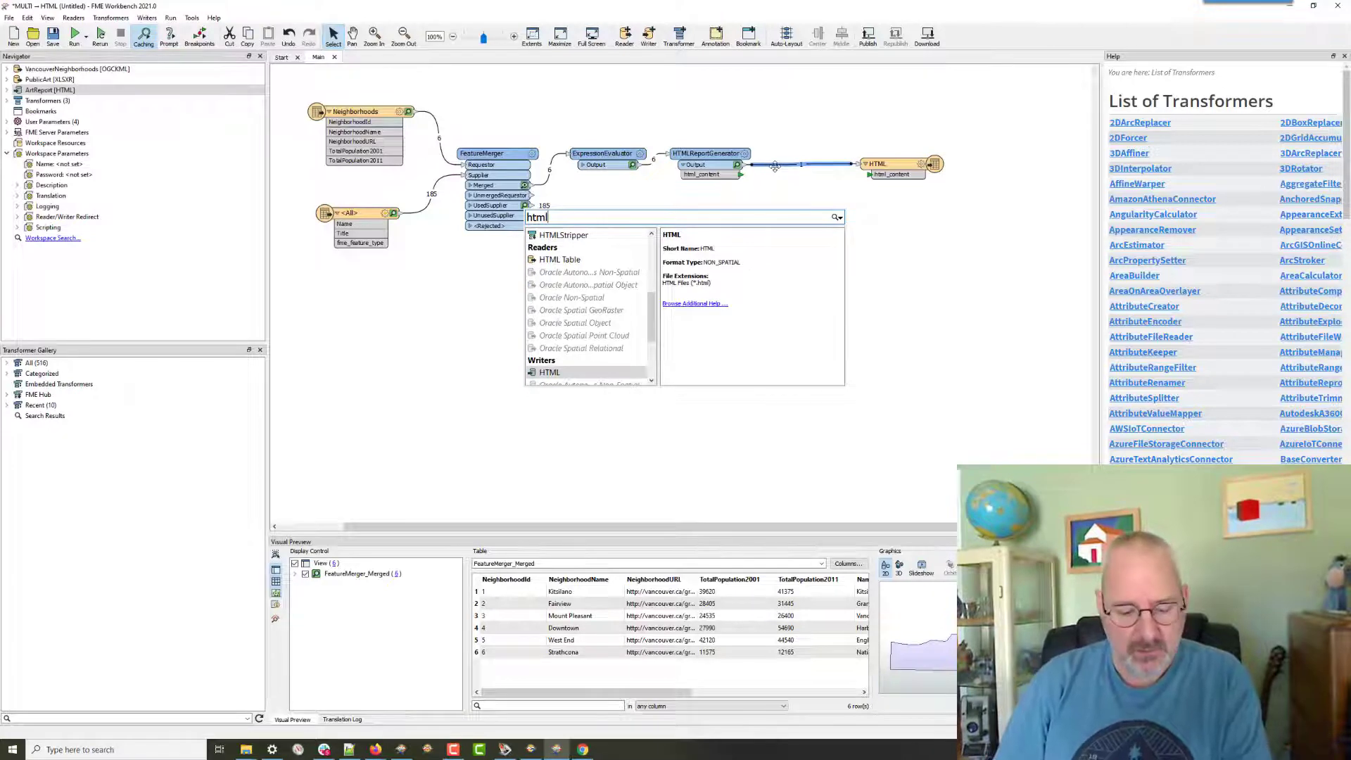
text(re)
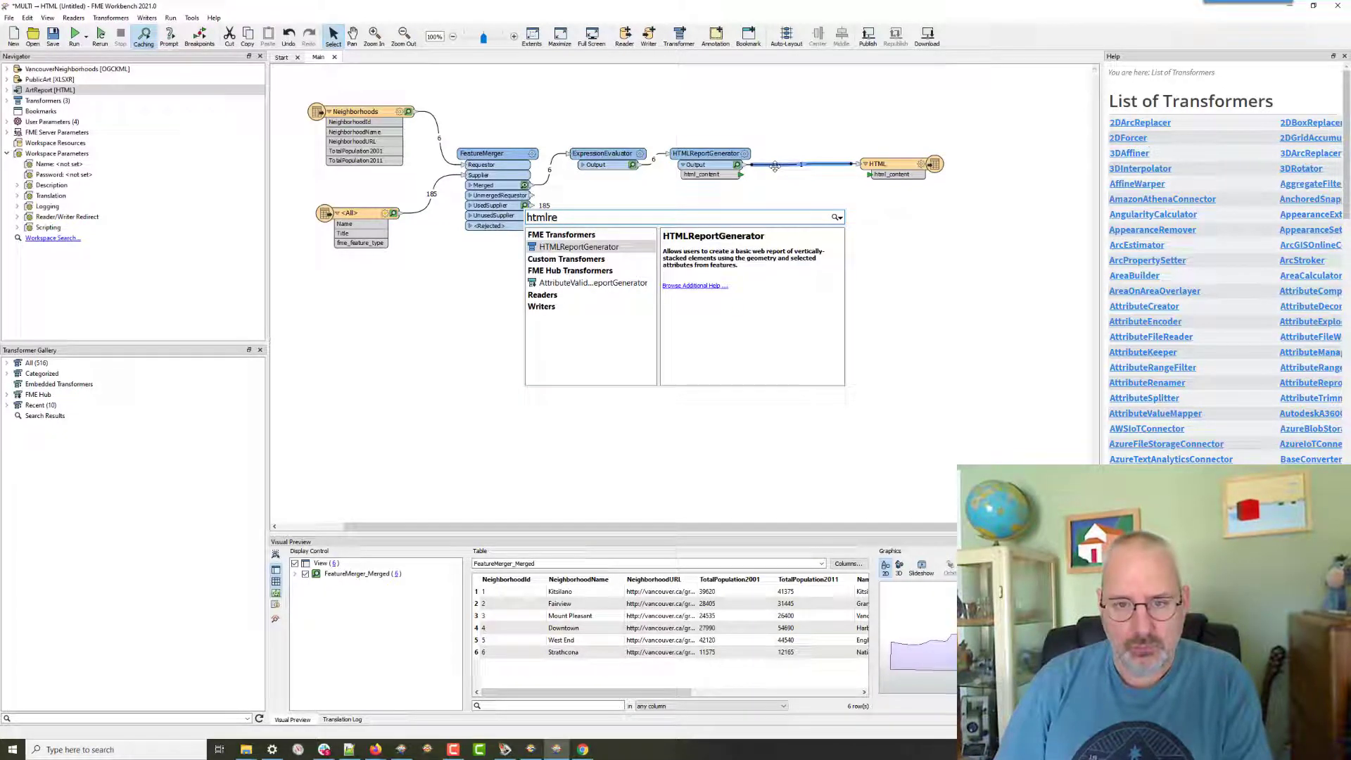
key(BackSpace)
key(BackSpace)
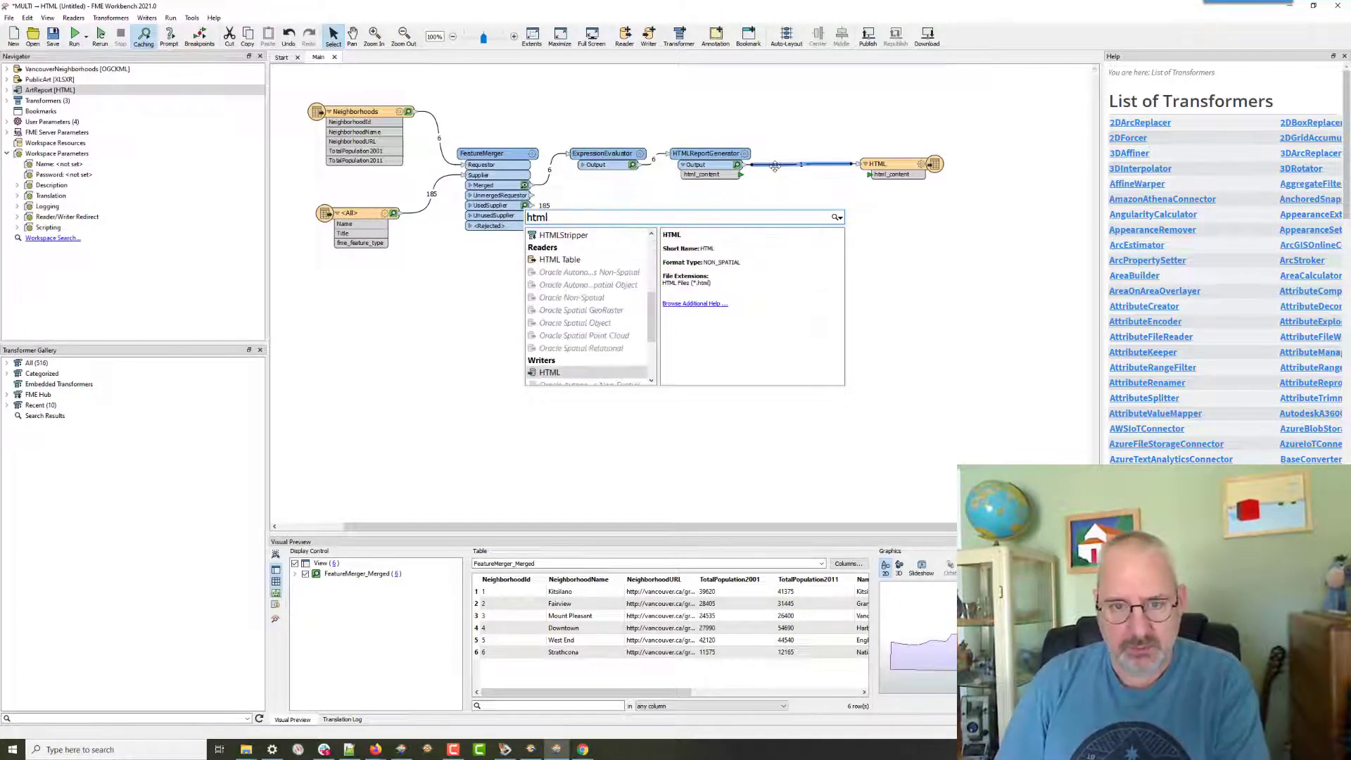
scroll(635, 303, up, 4)
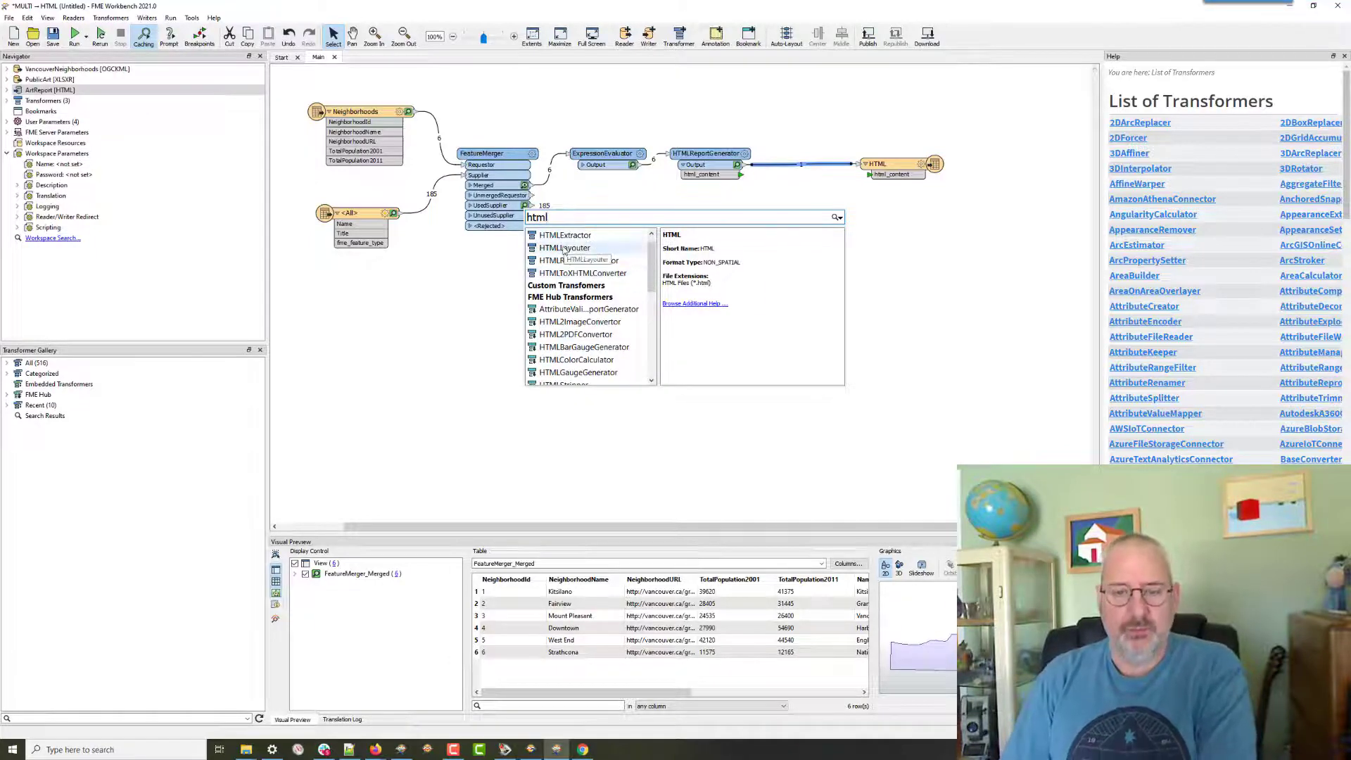
click(564, 248)
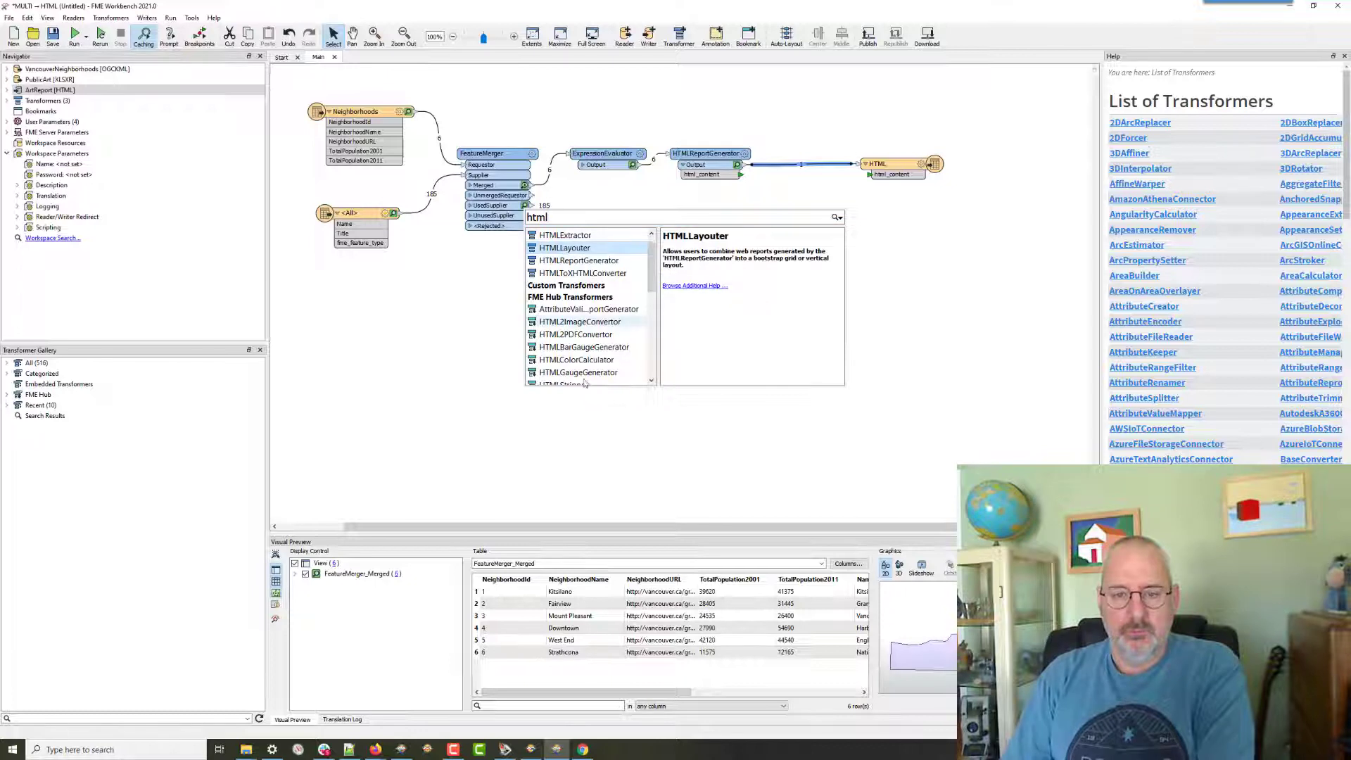
scroll(583, 331, down, 1)
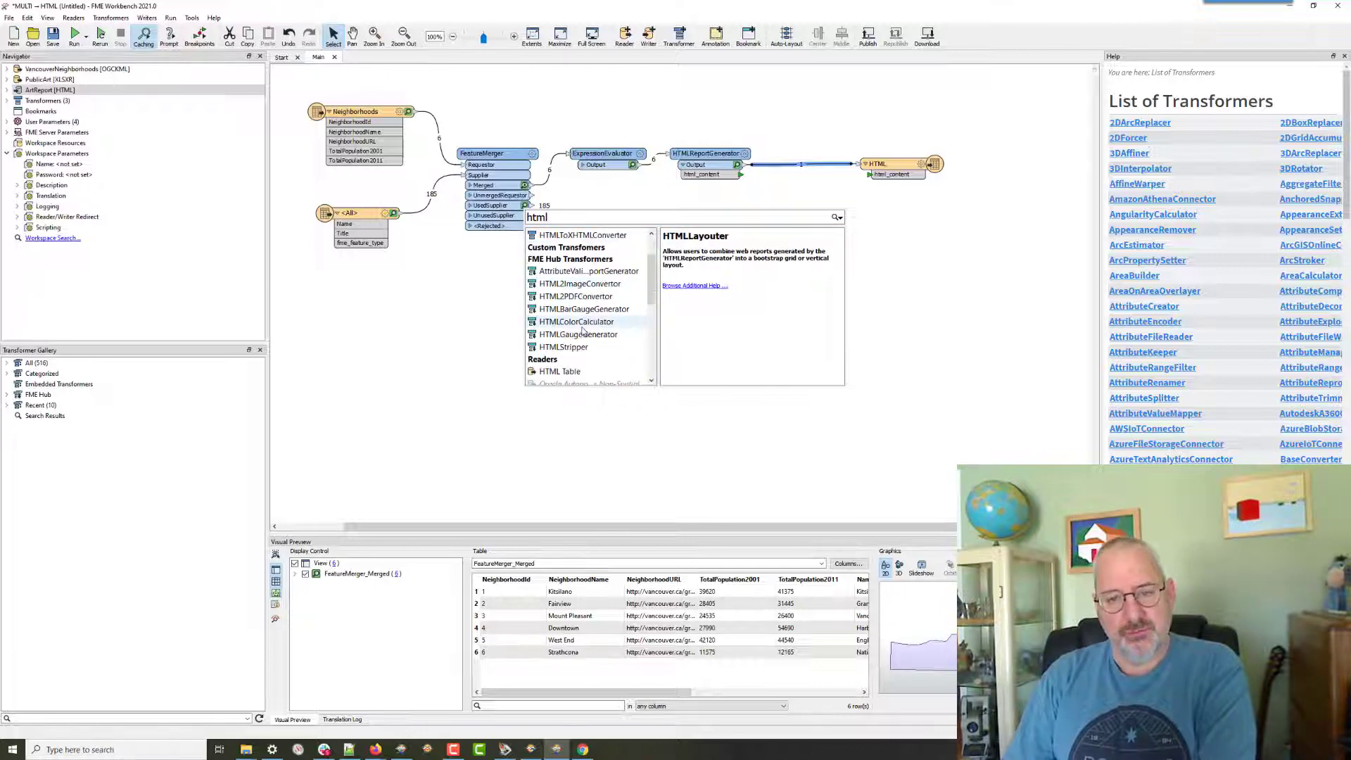
scroll(583, 331, up, 1)
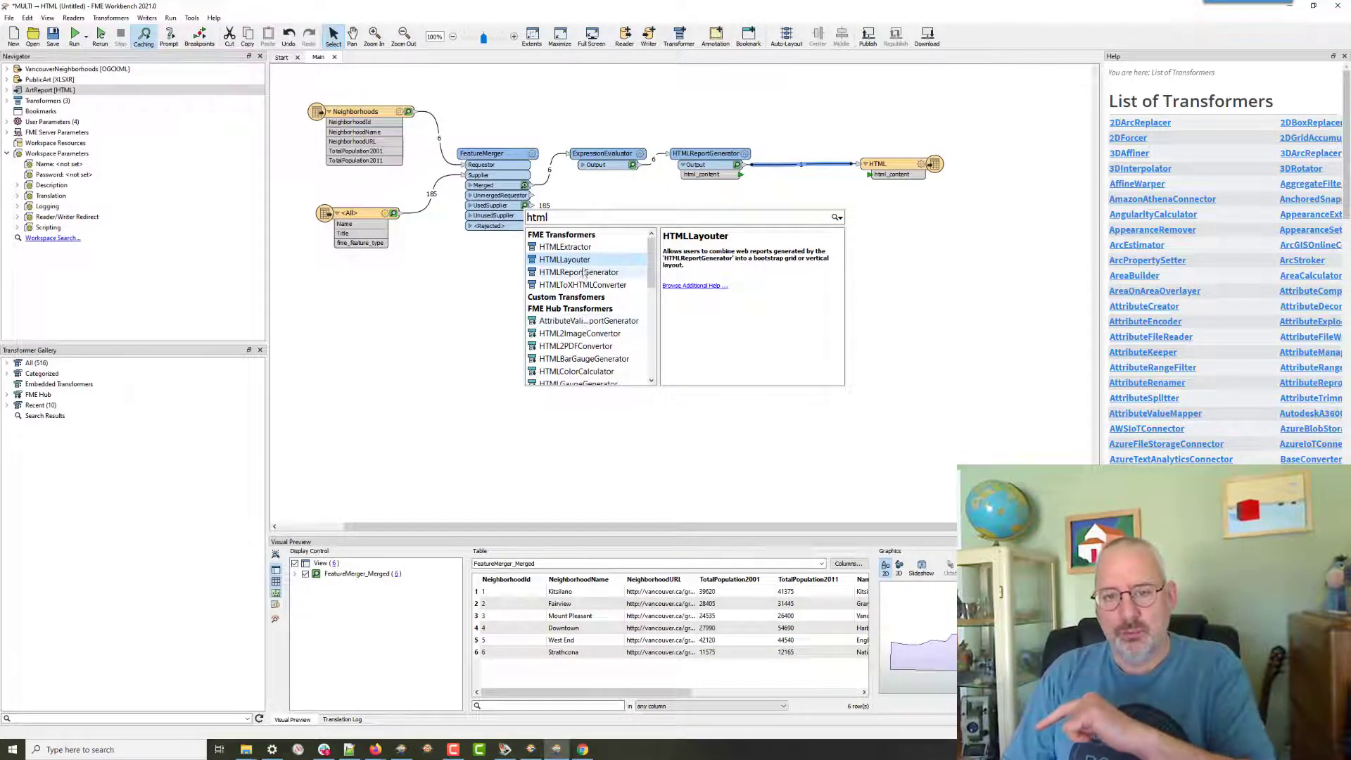
double_click(580, 261)
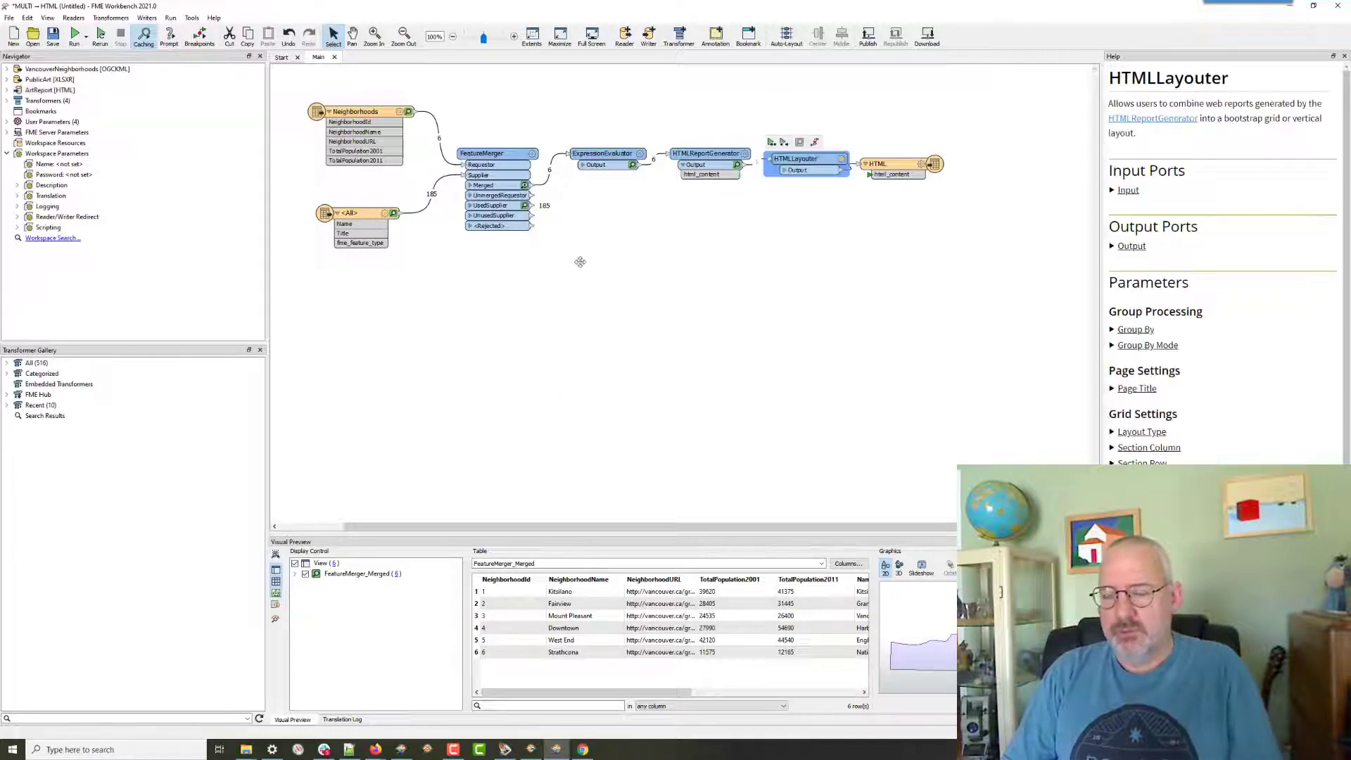
drag(881, 166, 904, 160)
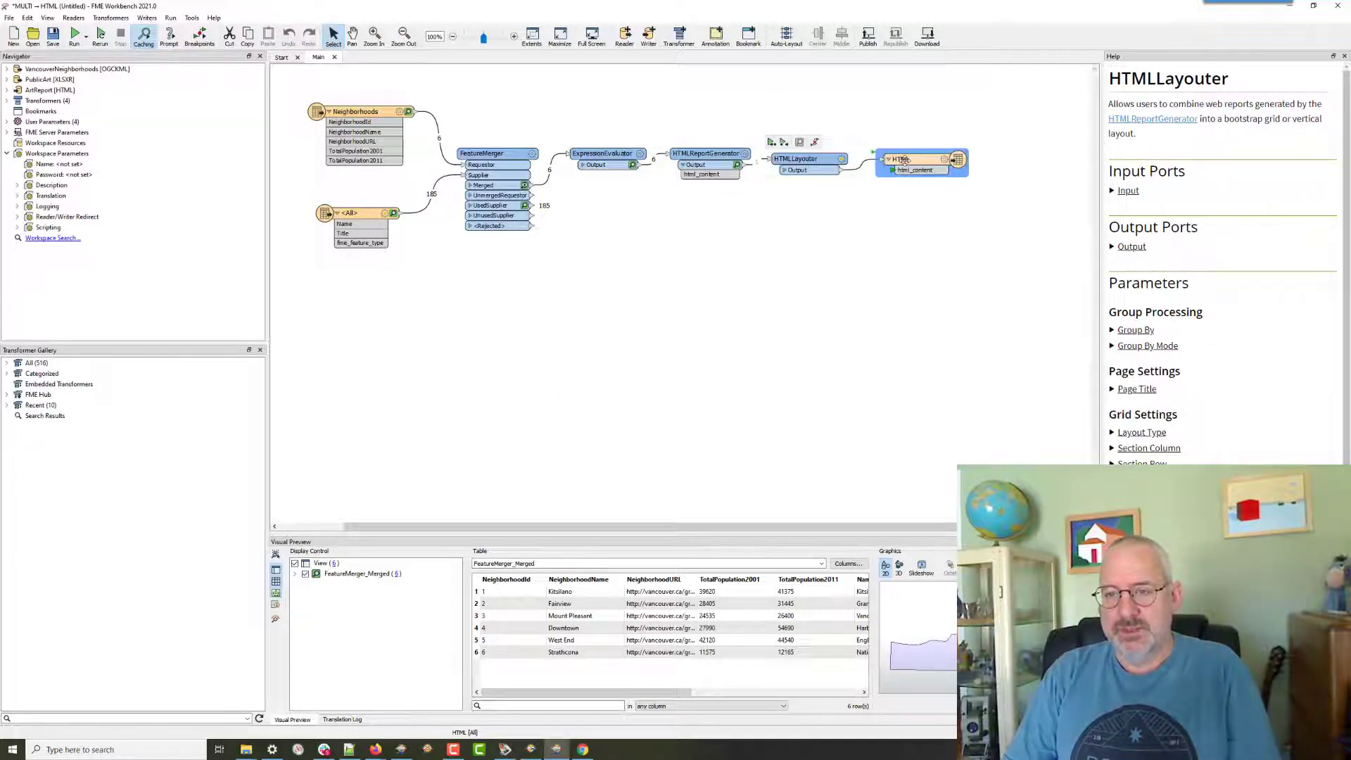
double_click(803, 159)
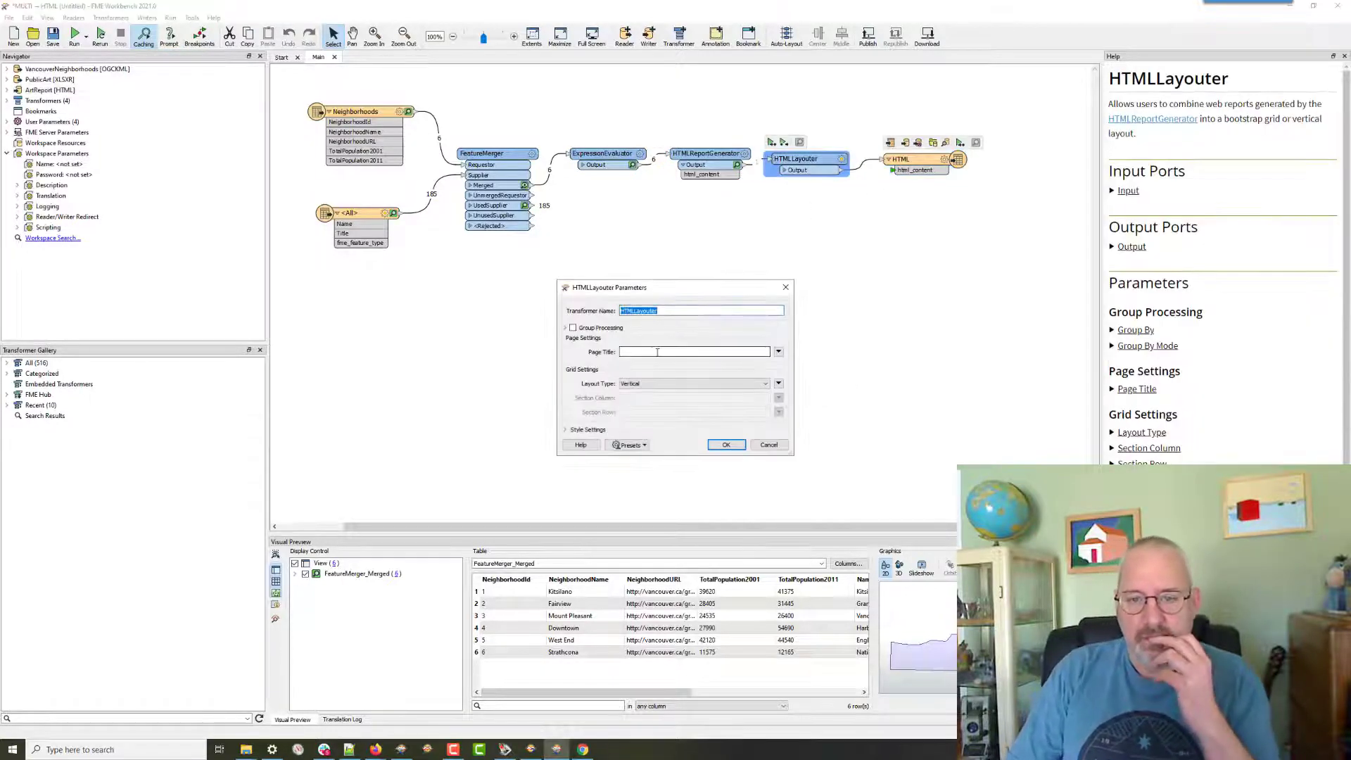
click(637, 383)
click(635, 398)
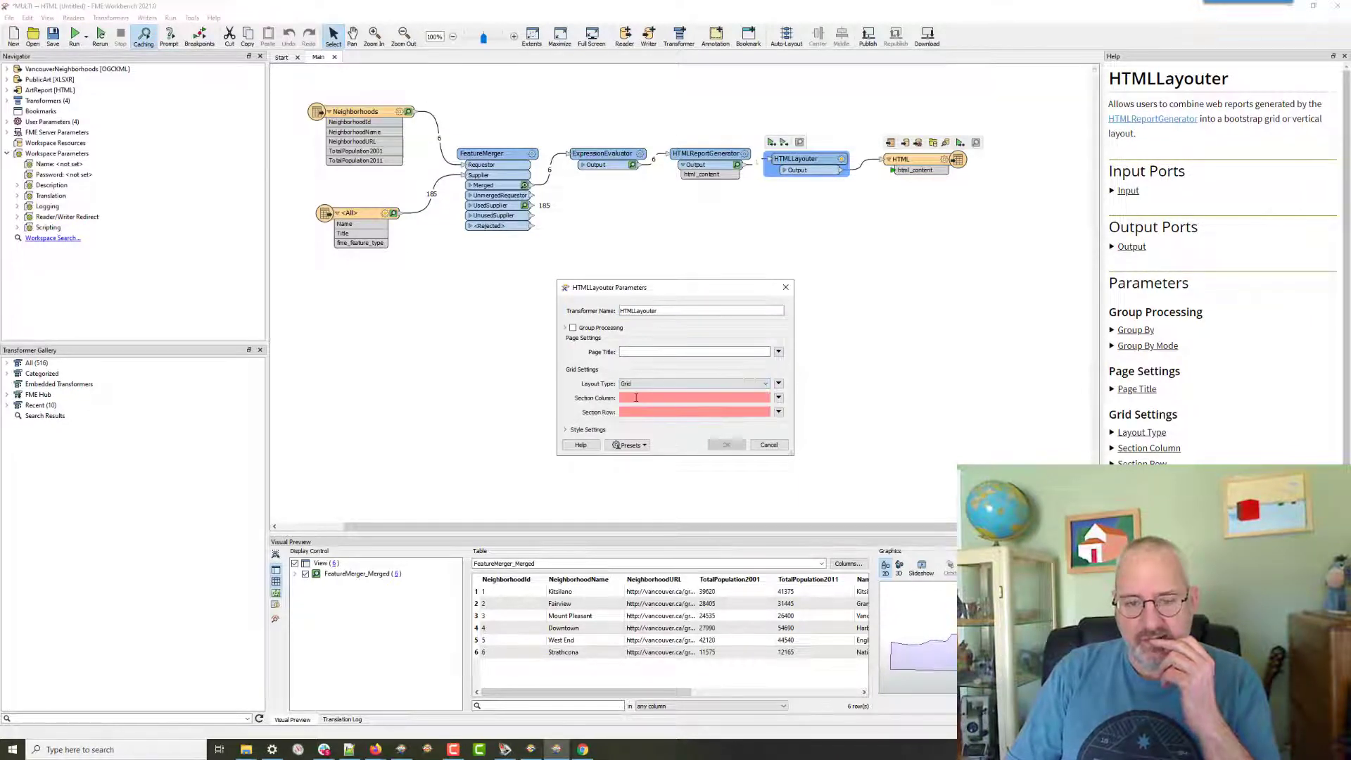
click(636, 398)
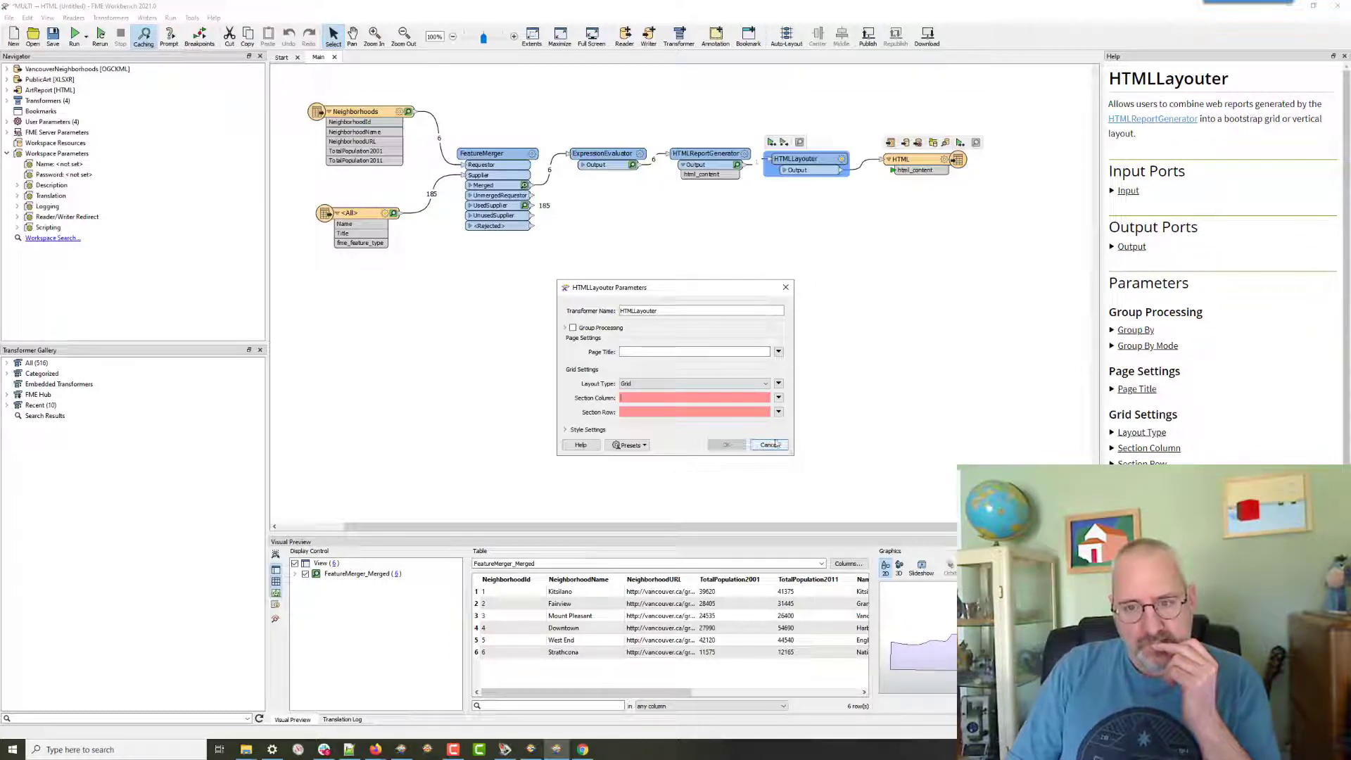
click(770, 445)
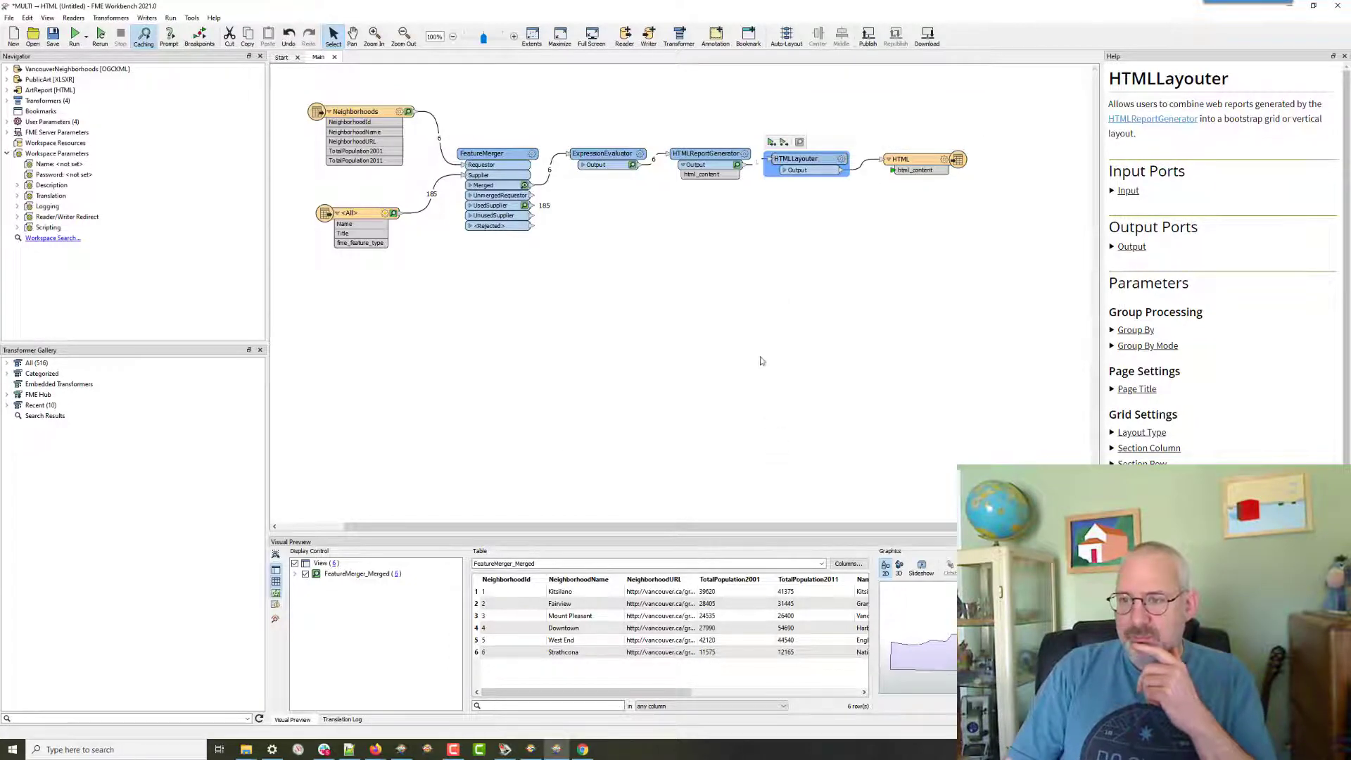
click(1149, 448)
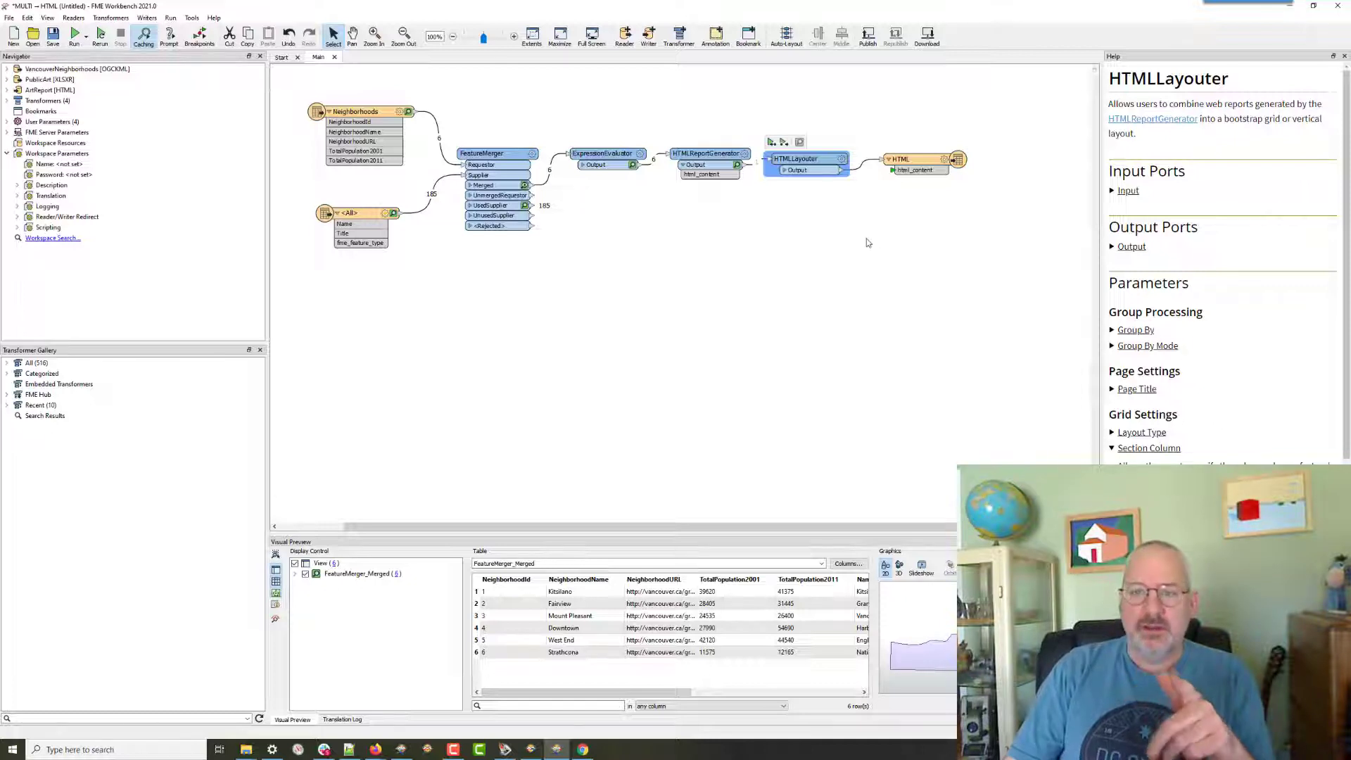
click(710, 157)
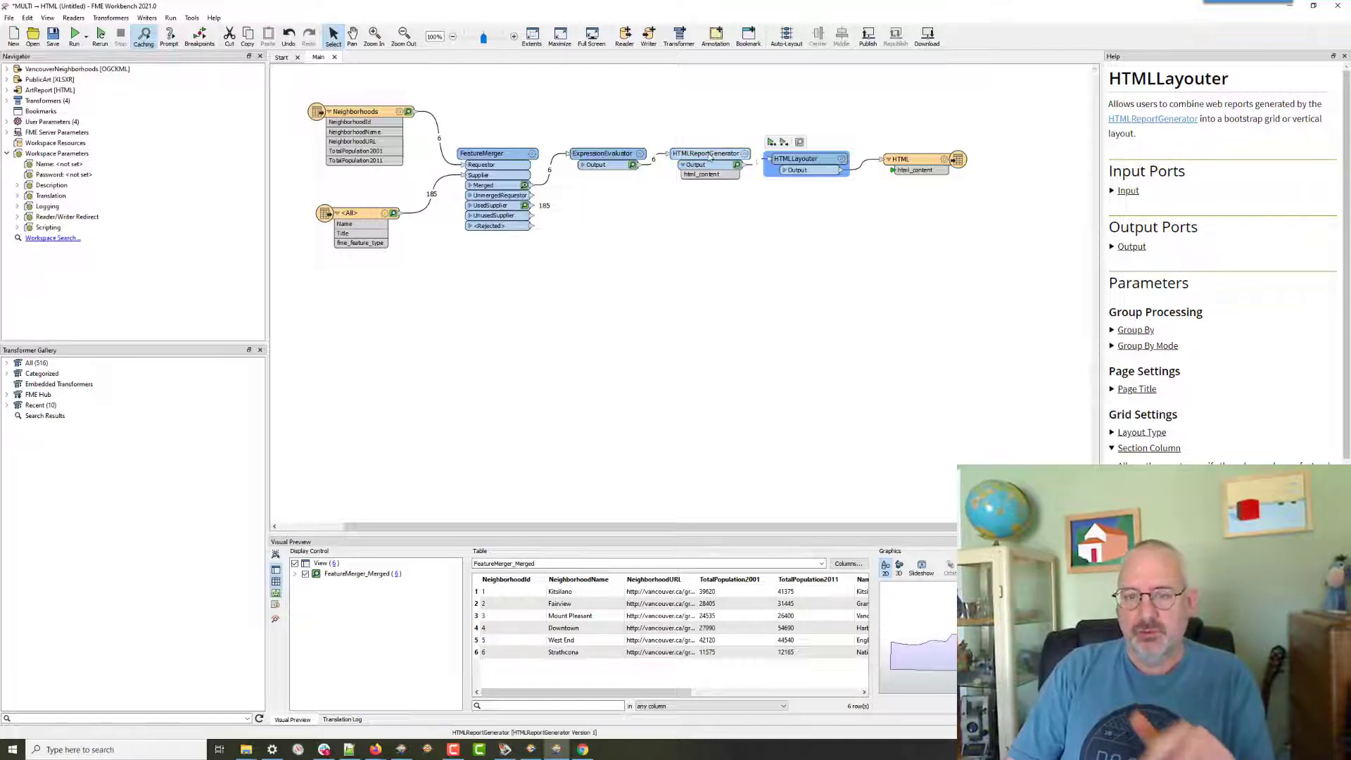
key(ctrl+c)
key(ctrl+v)
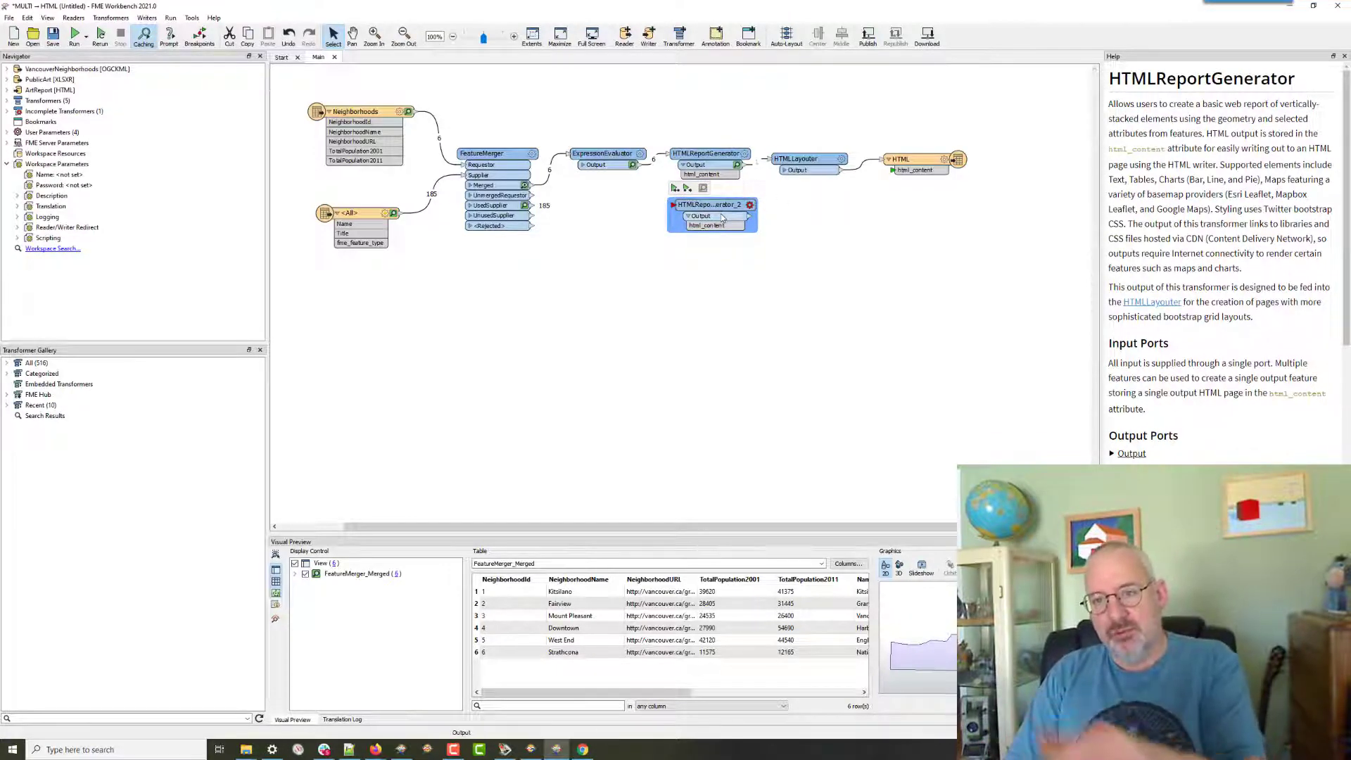
key(Delete)
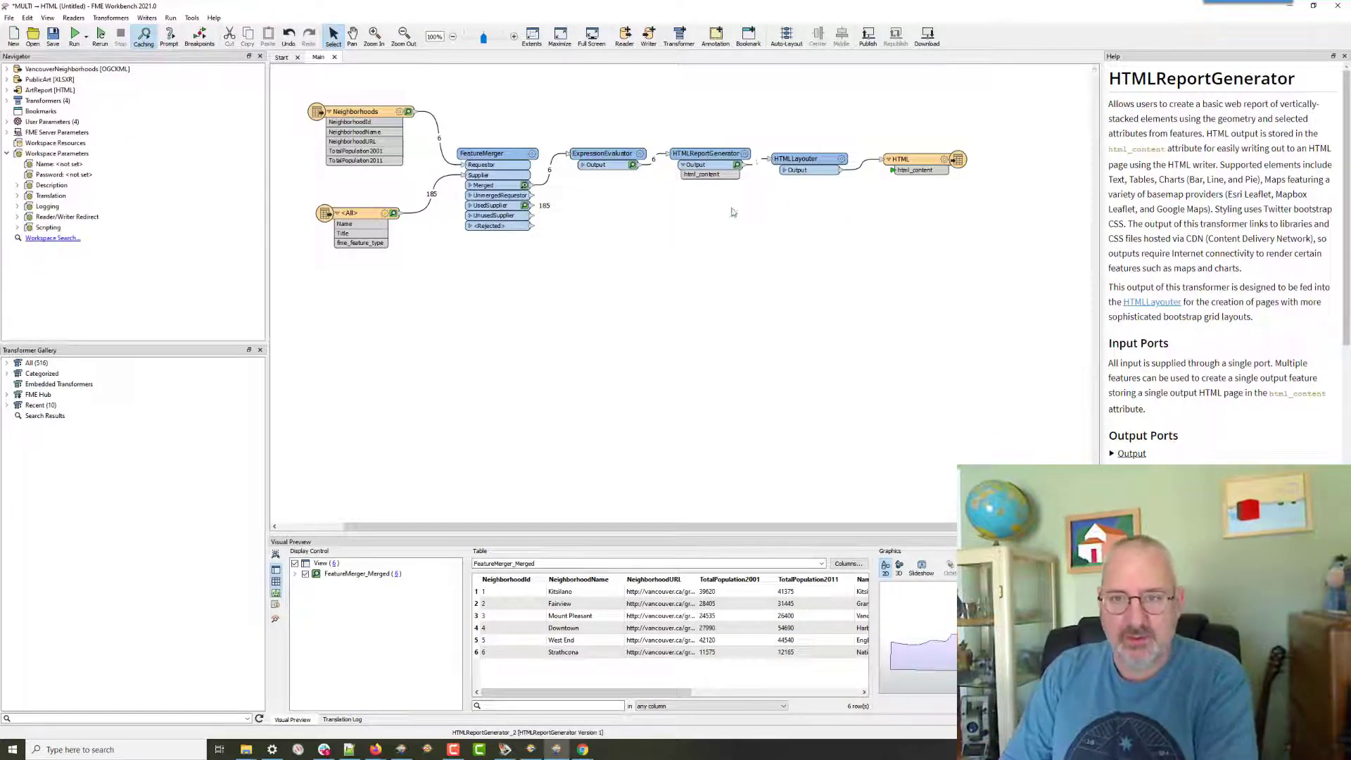
Confirm the HTMLLayouter parameters with the layout type set to Vertical and run the workspace.
click(842, 162)
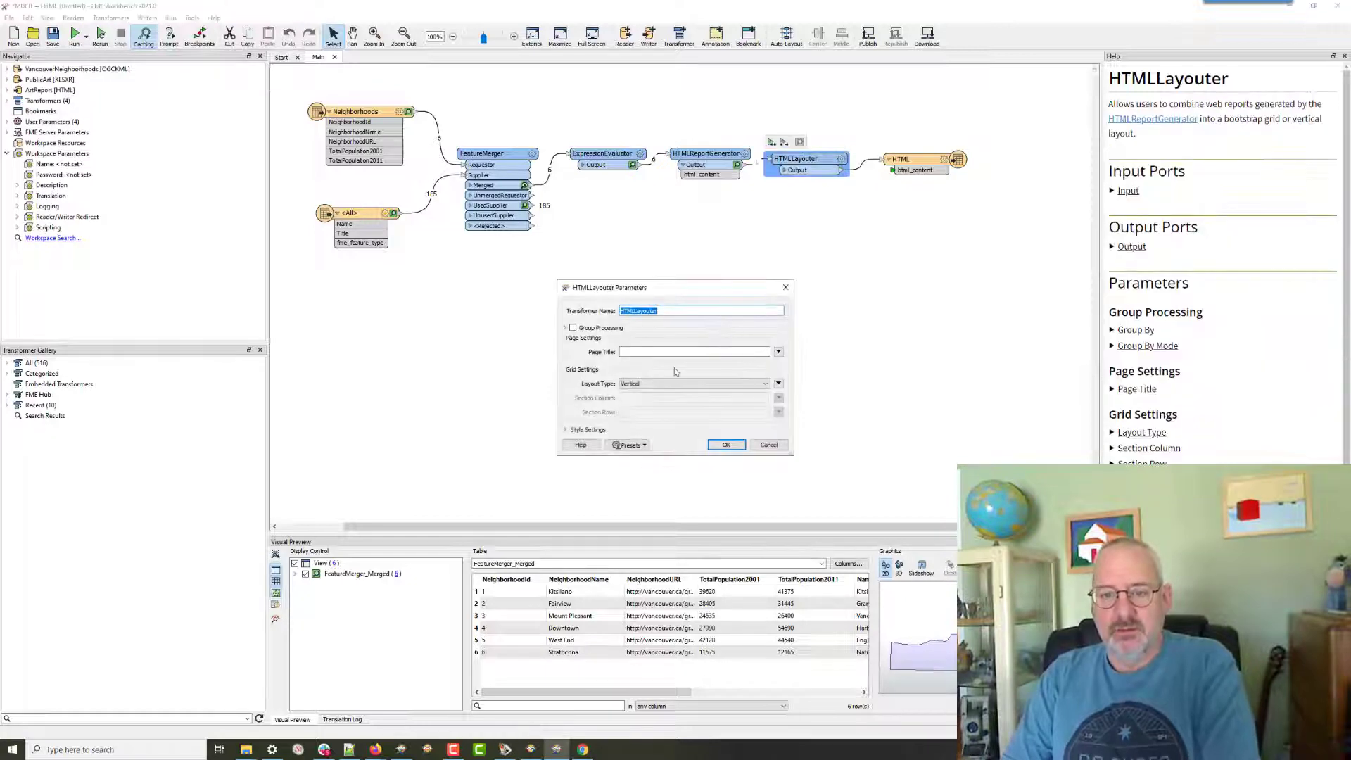
click(694, 383)
click(654, 401)
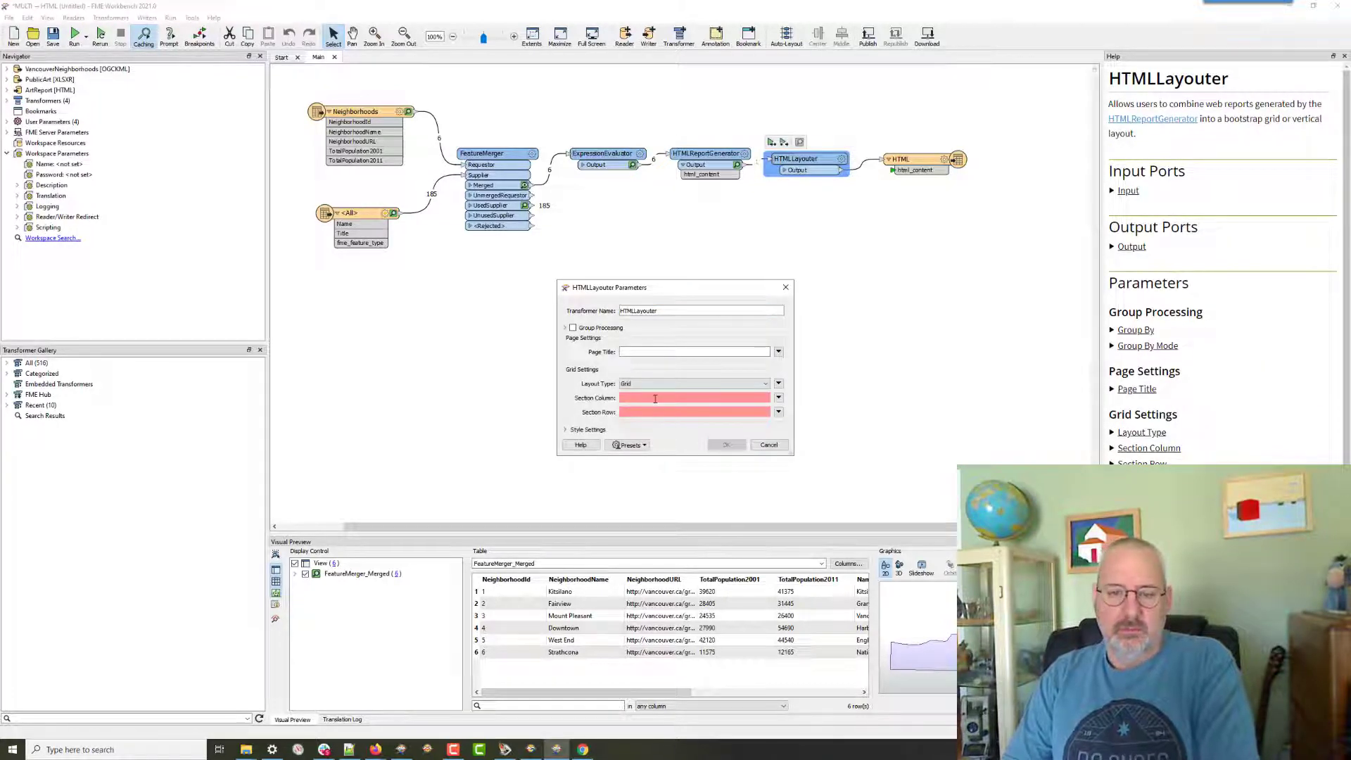
click(654, 399)
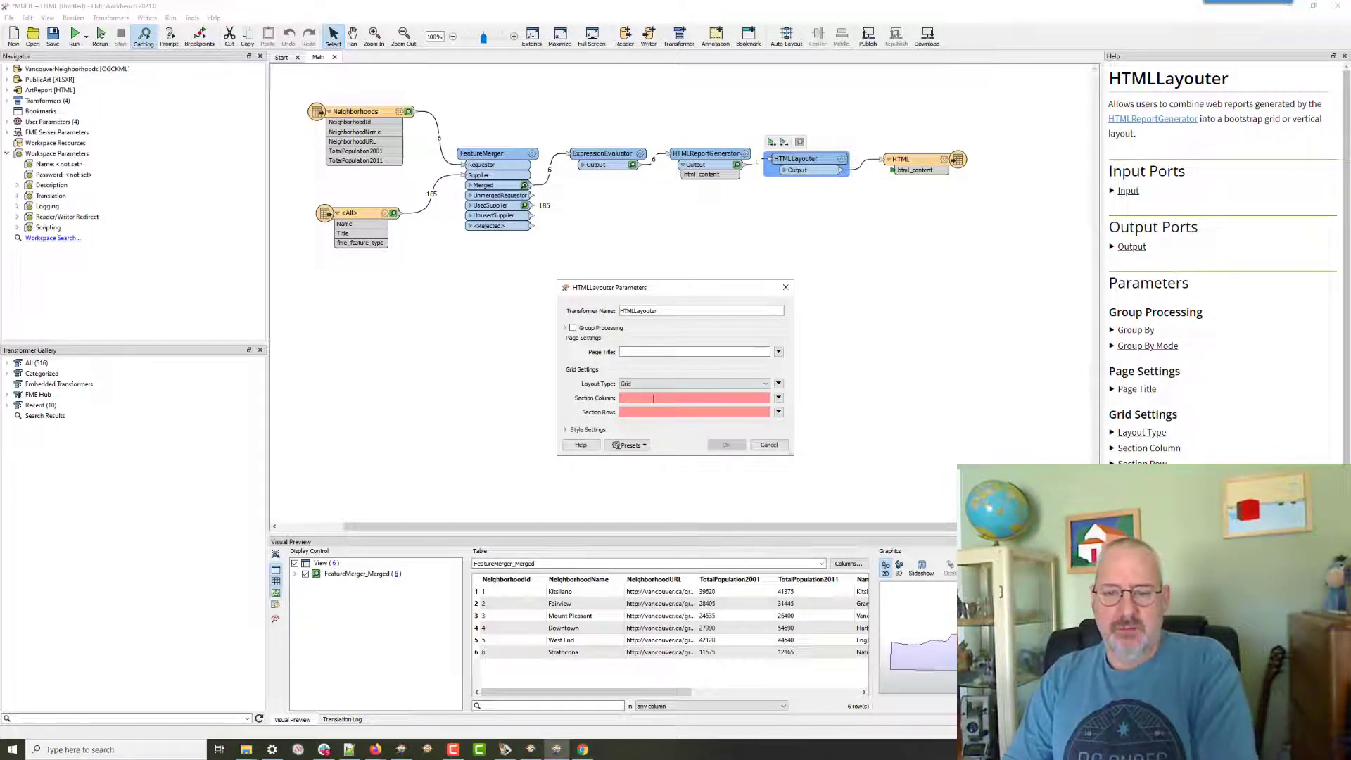
click(656, 384)
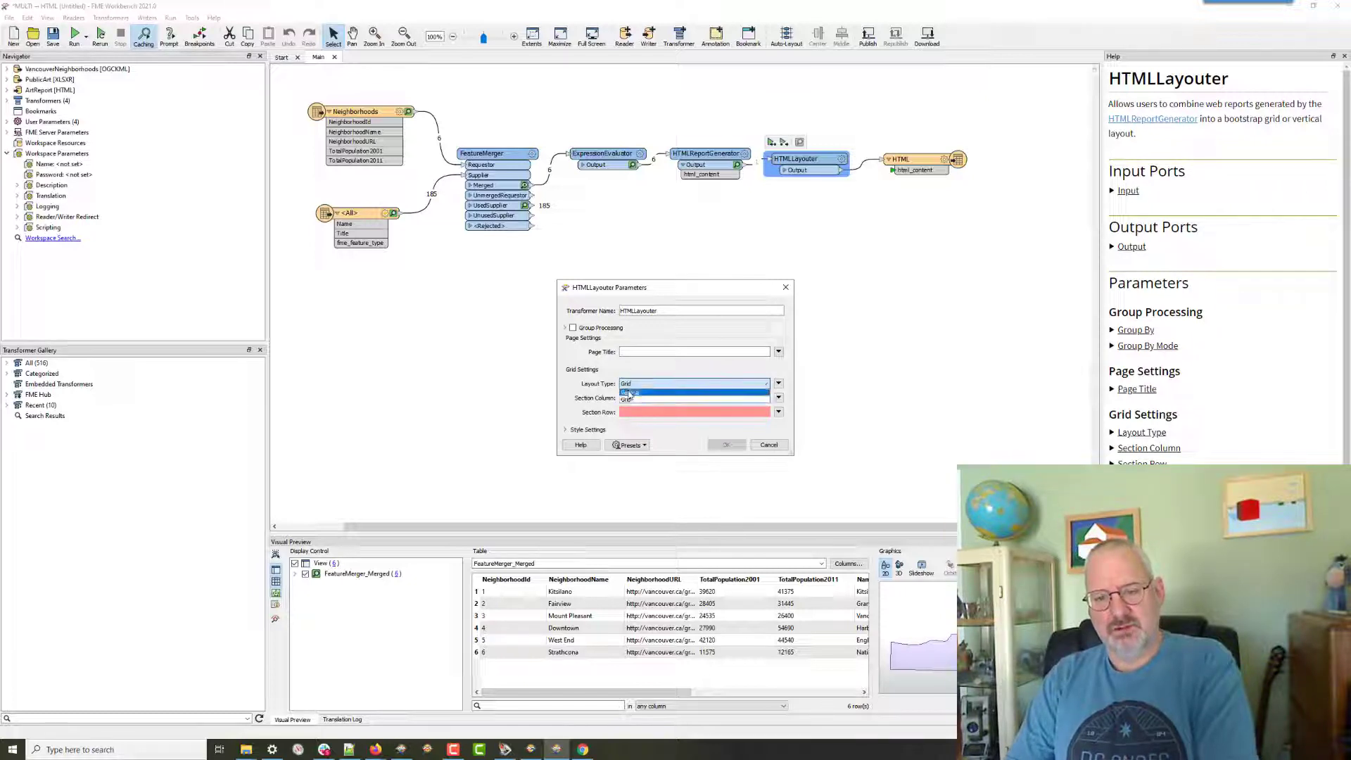
click(630, 393)
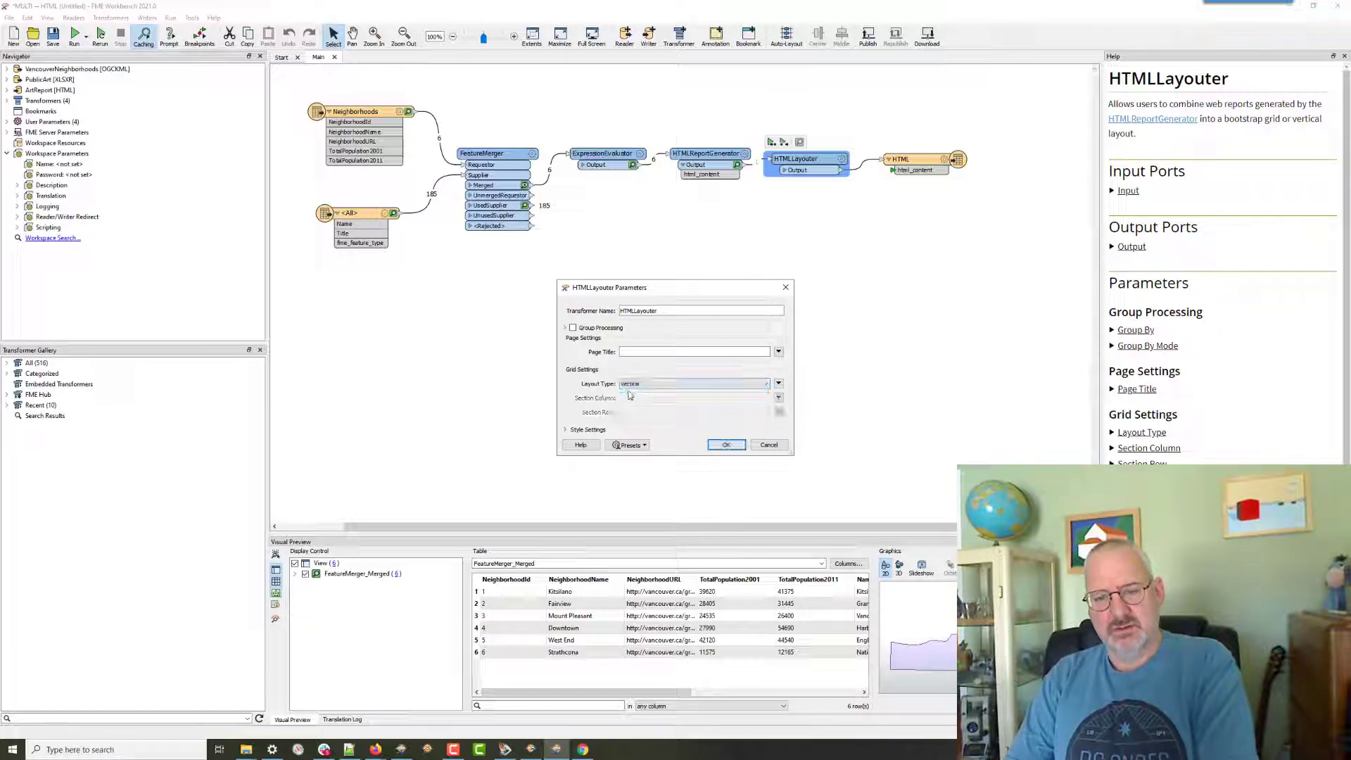
click(726, 445)
key(ctrl+r)
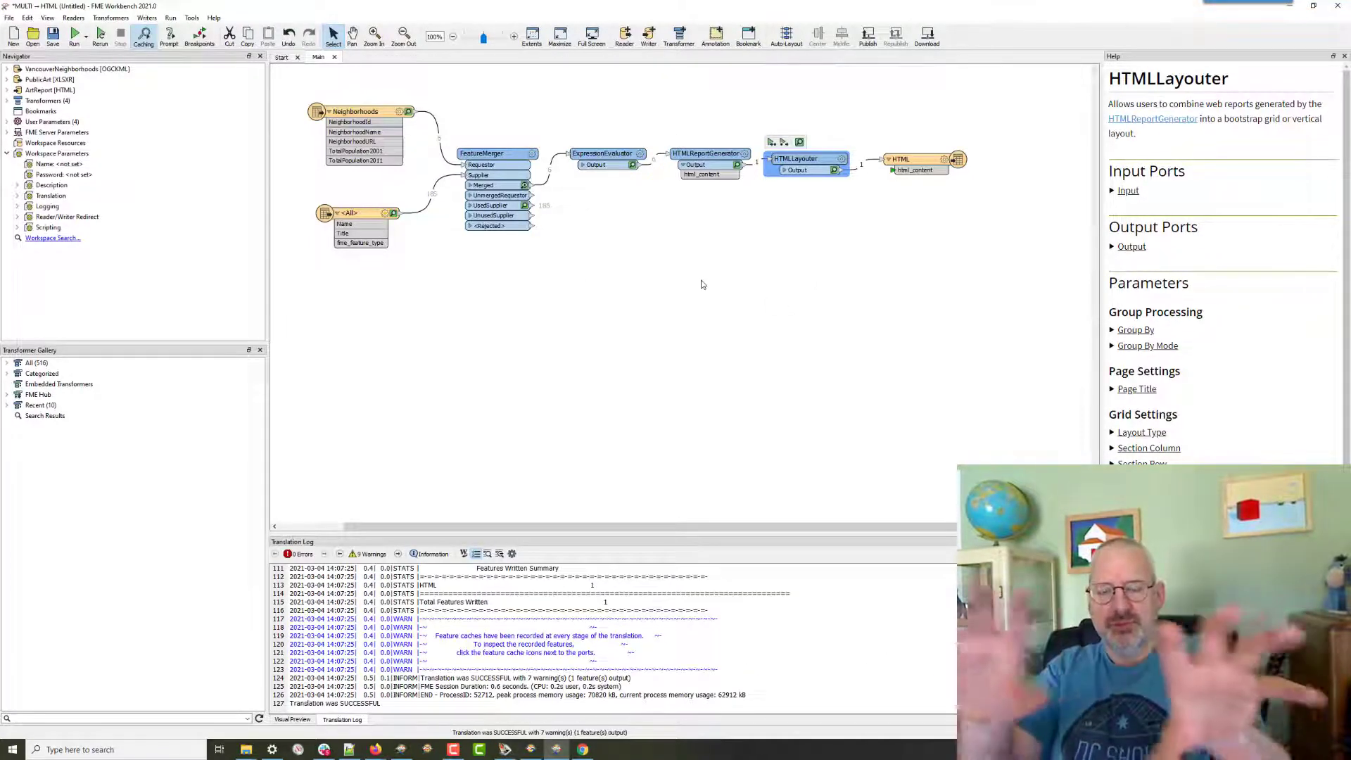
Switch to Google Chrome, reload ArtReport.html and check the new page layout from header to map.
key(alt+Tab)
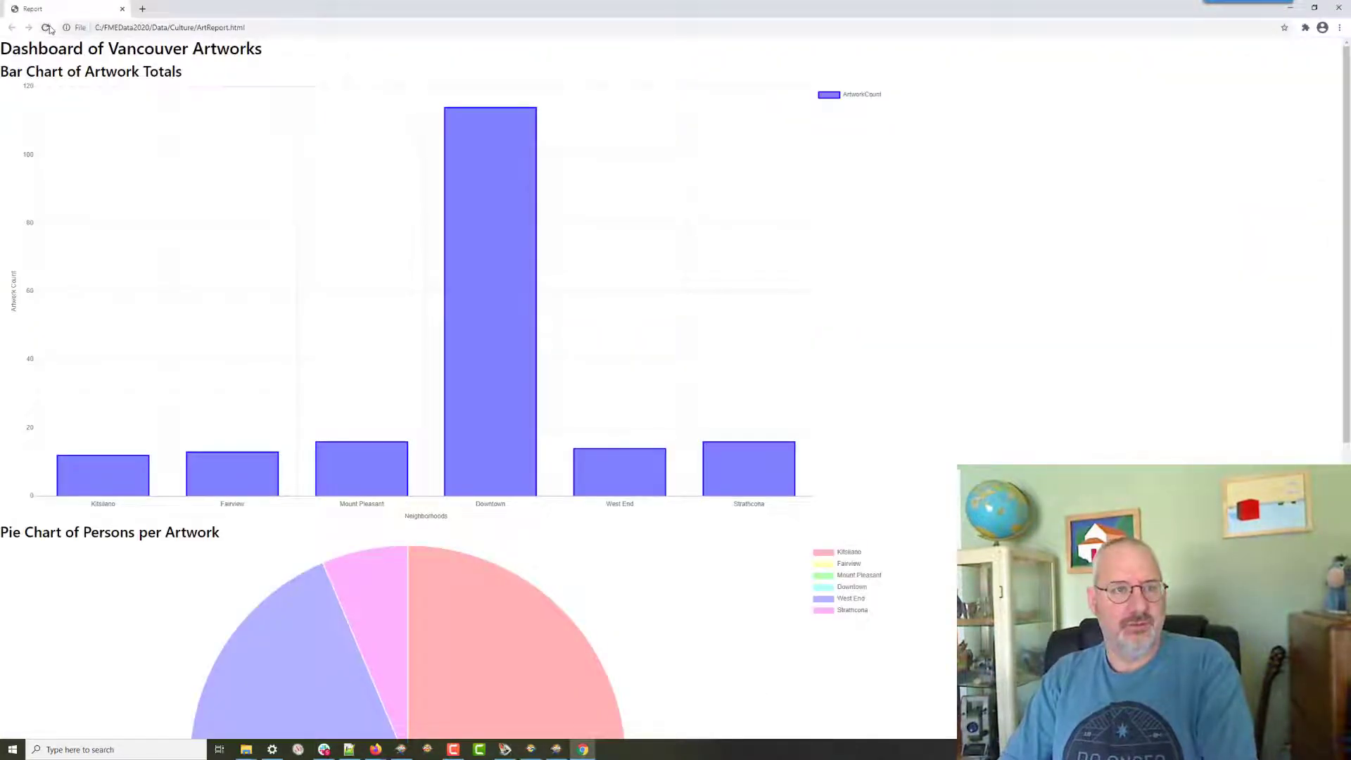
click(45, 28)
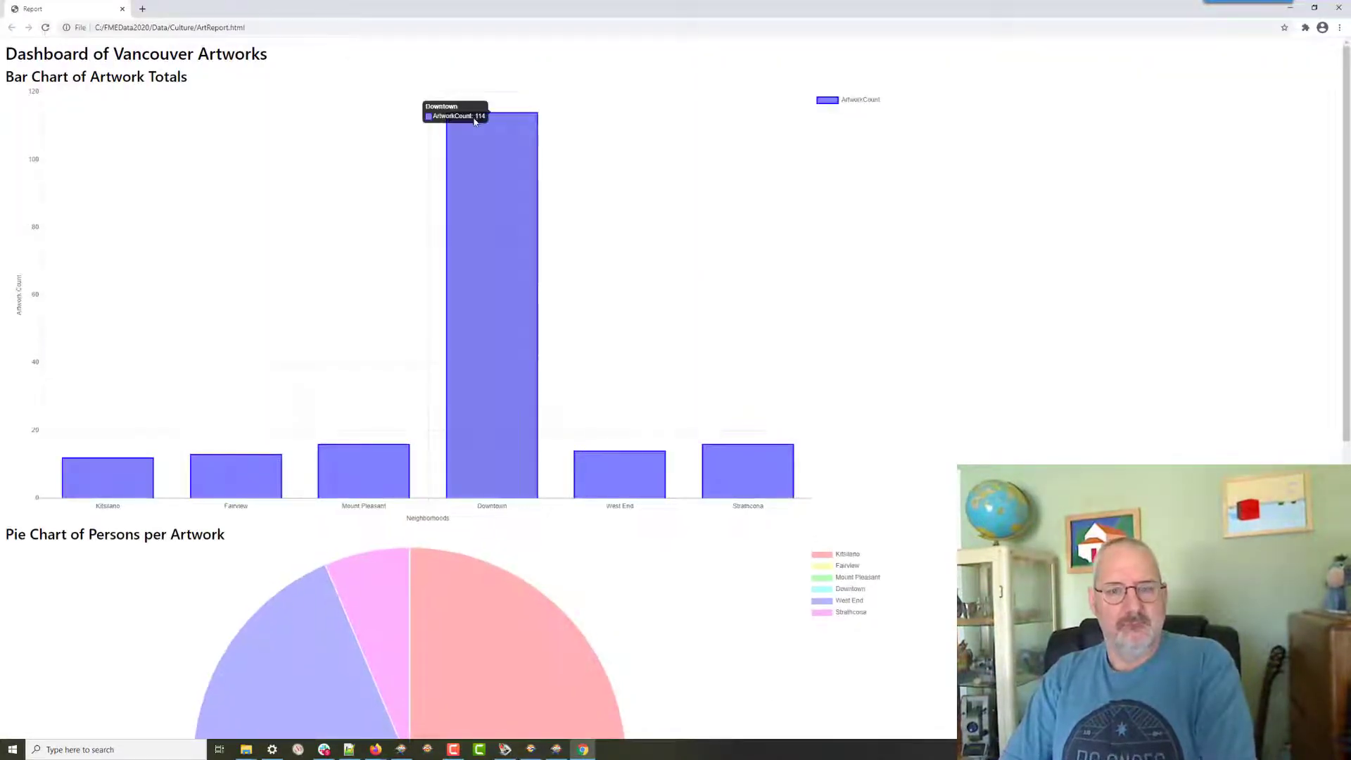
scroll(814, 247, down, 7)
scroll(816, 247, up, 6)
scroll(816, 247, up, 2)
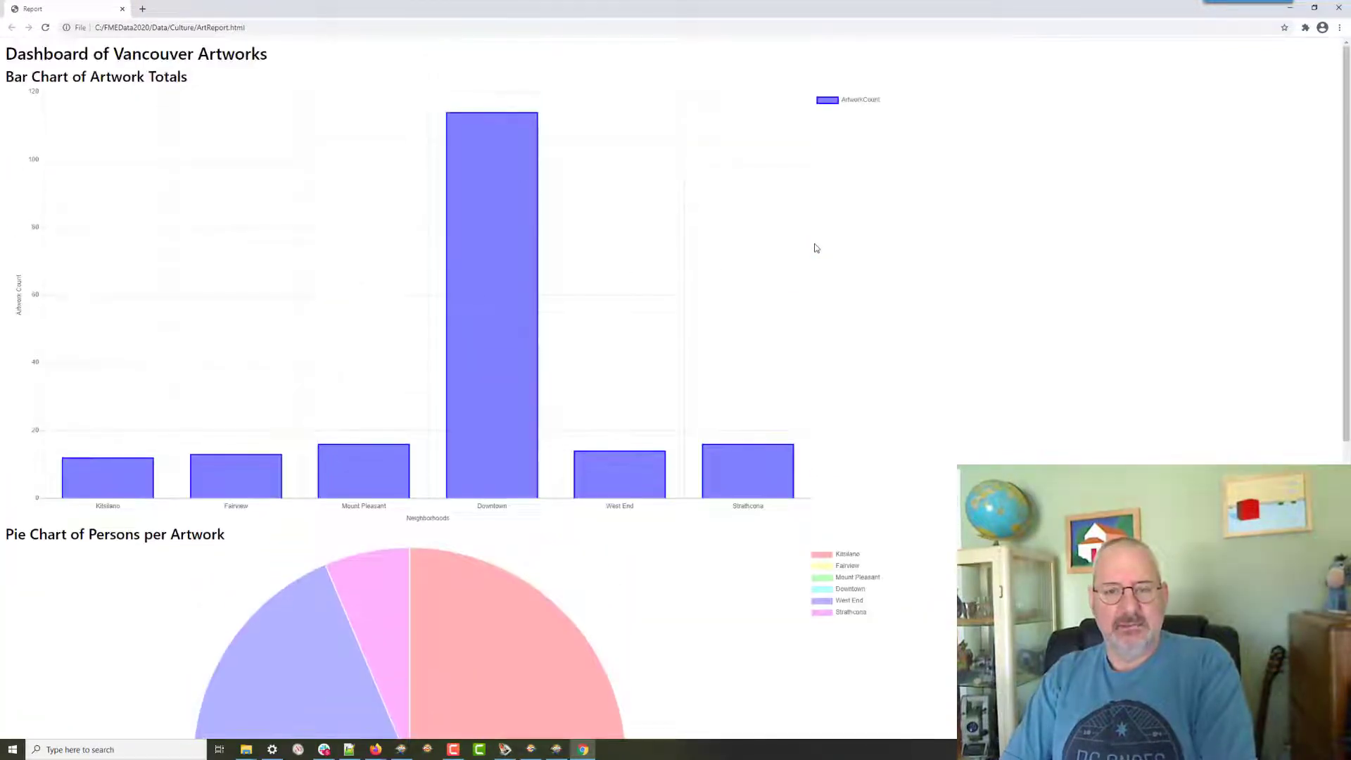
Switch to FME Workbench, set the HTMLLayouter to a Grid layout with section column 2 and section row 2, and run the workspace.
key(alt+Tab)
double_click(829, 171)
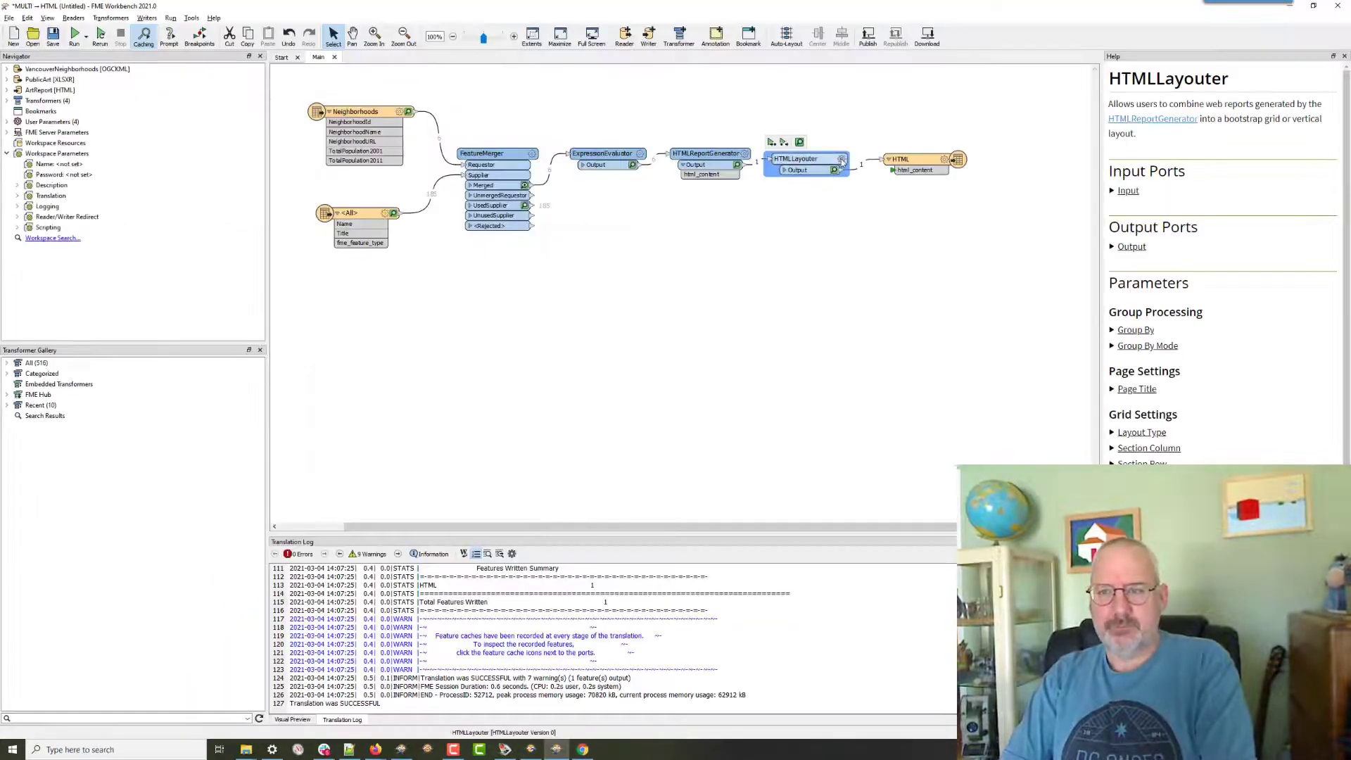
click(693, 384)
click(658, 403)
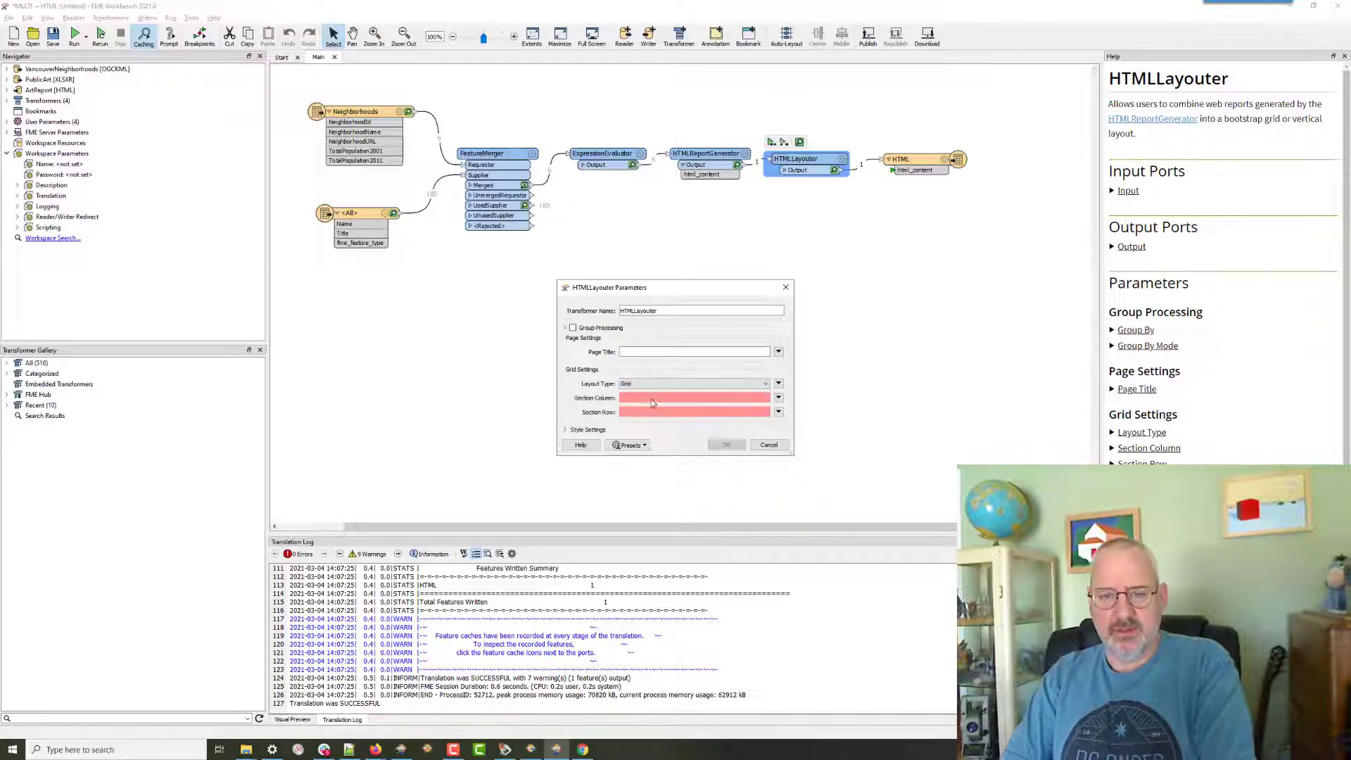
click(651, 398)
text(2)
key(Tab)
text(2)
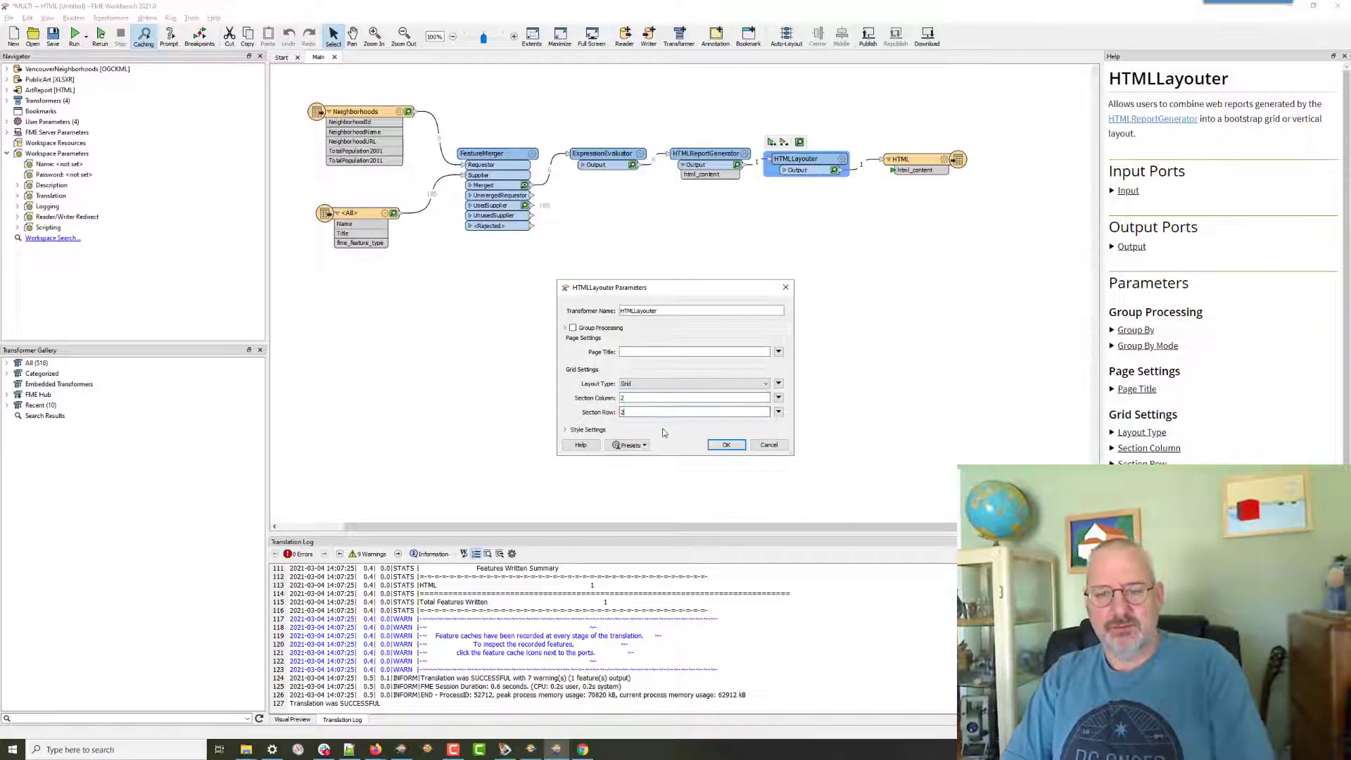
click(718, 445)
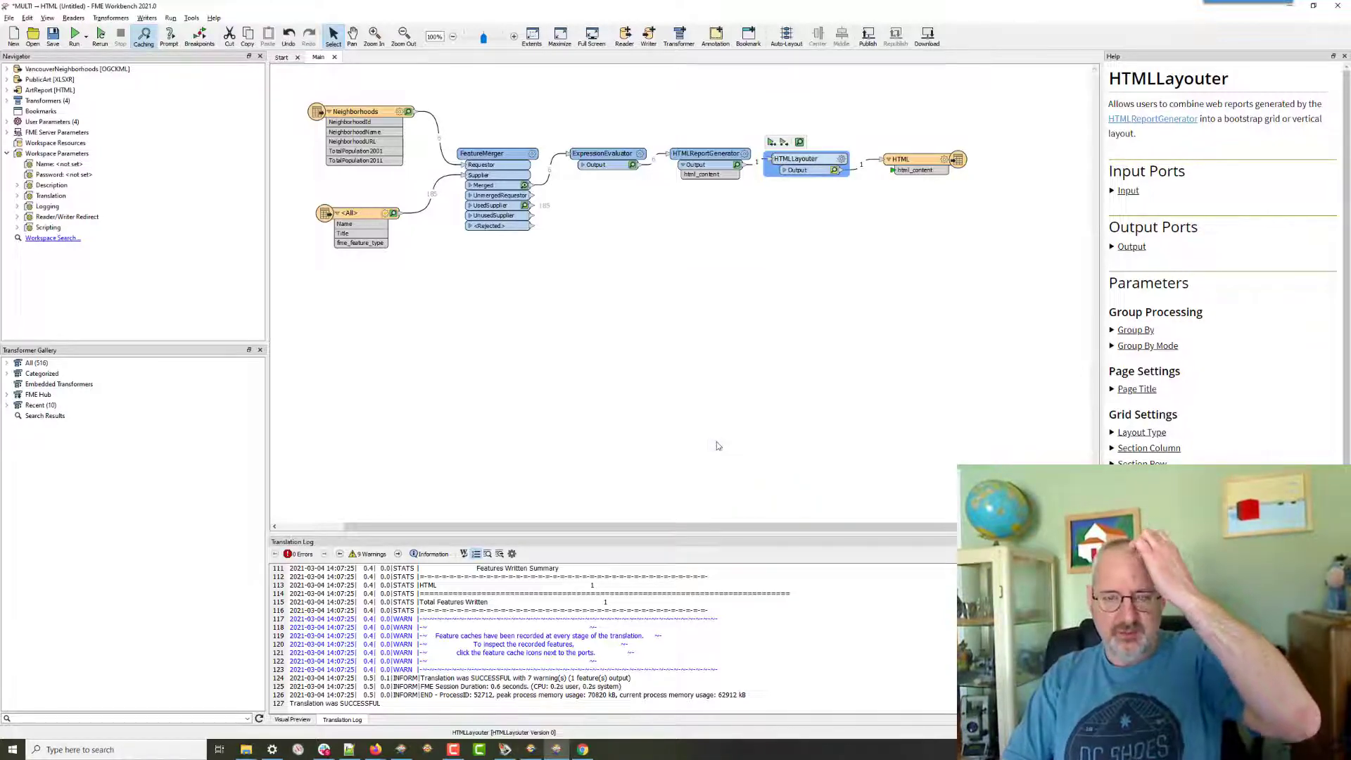
key(ctrl+r)
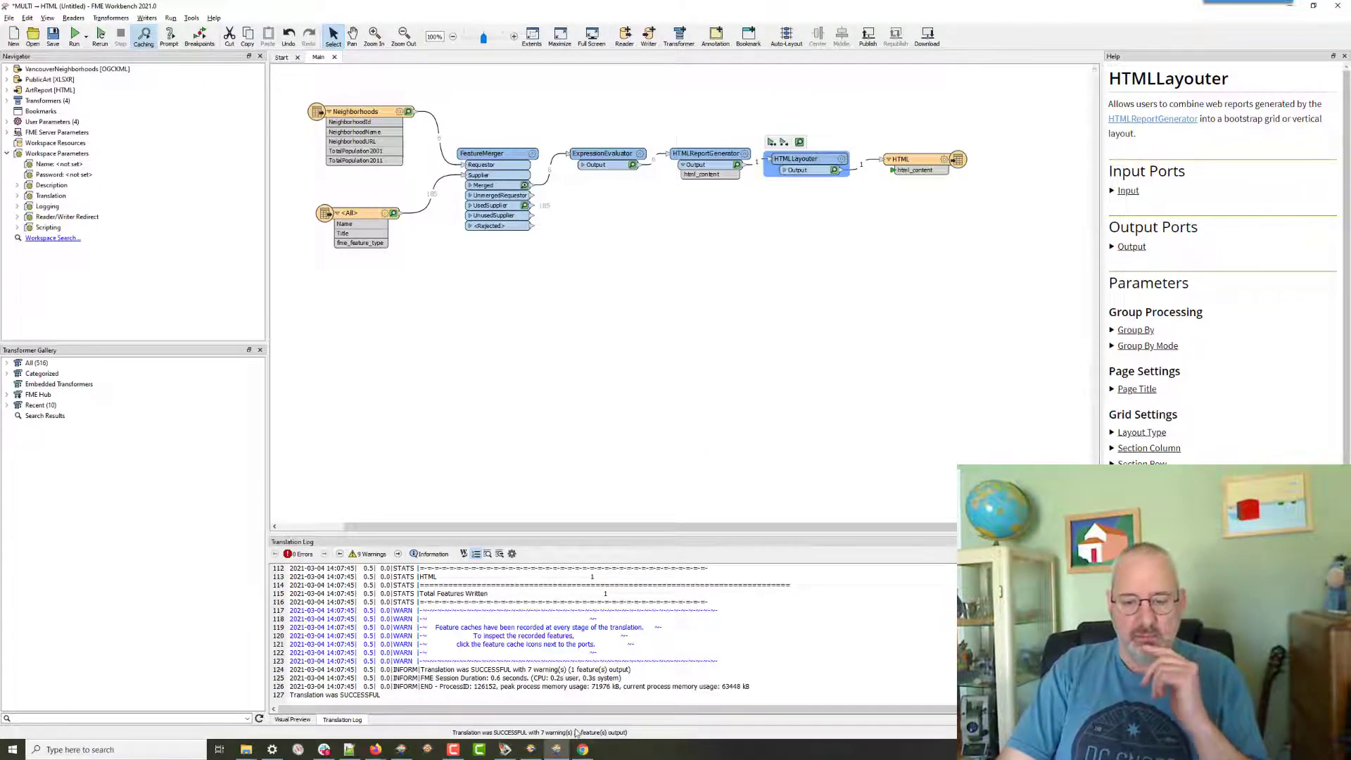
Switch to Google Chrome, reload ArtReport.html and check the grid layout and the West End value in the pie chart.
click(582, 750)
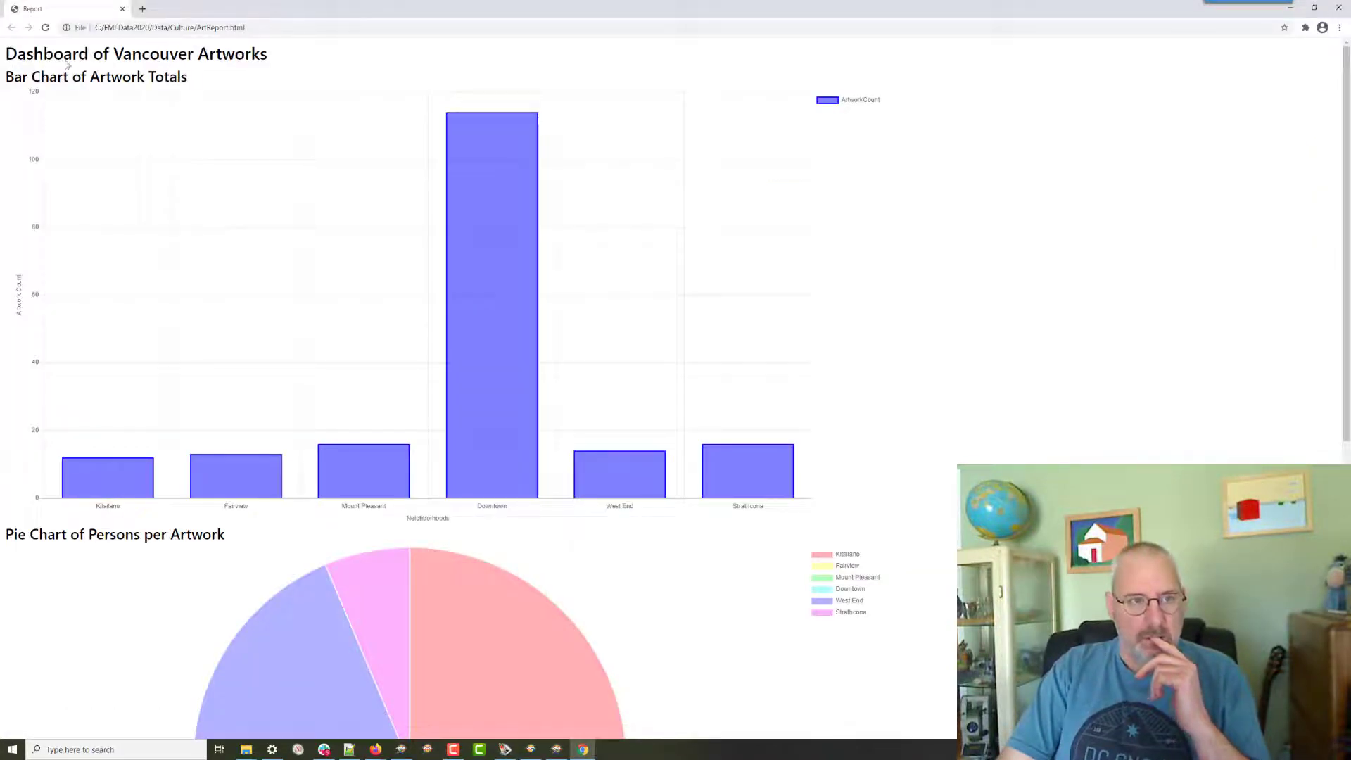
click(45, 27)
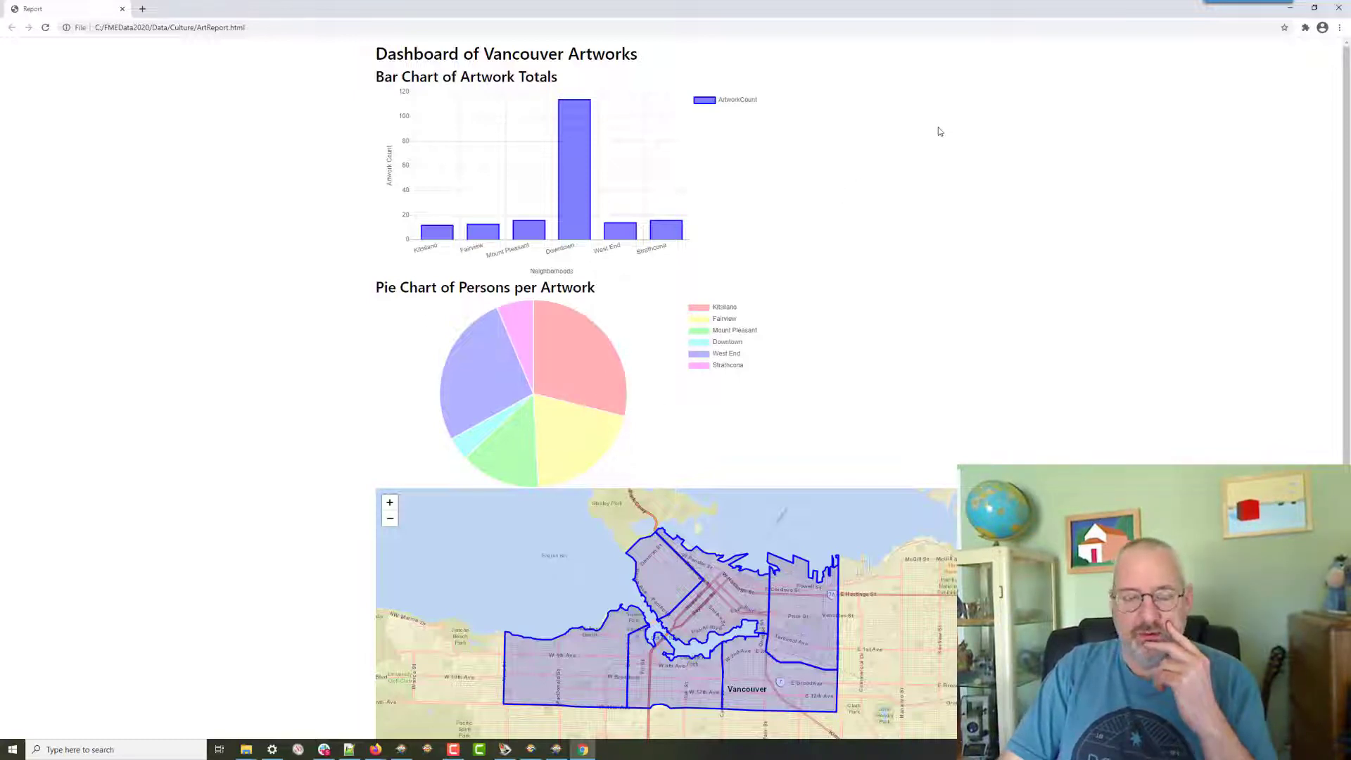
mouse_move(476, 340)
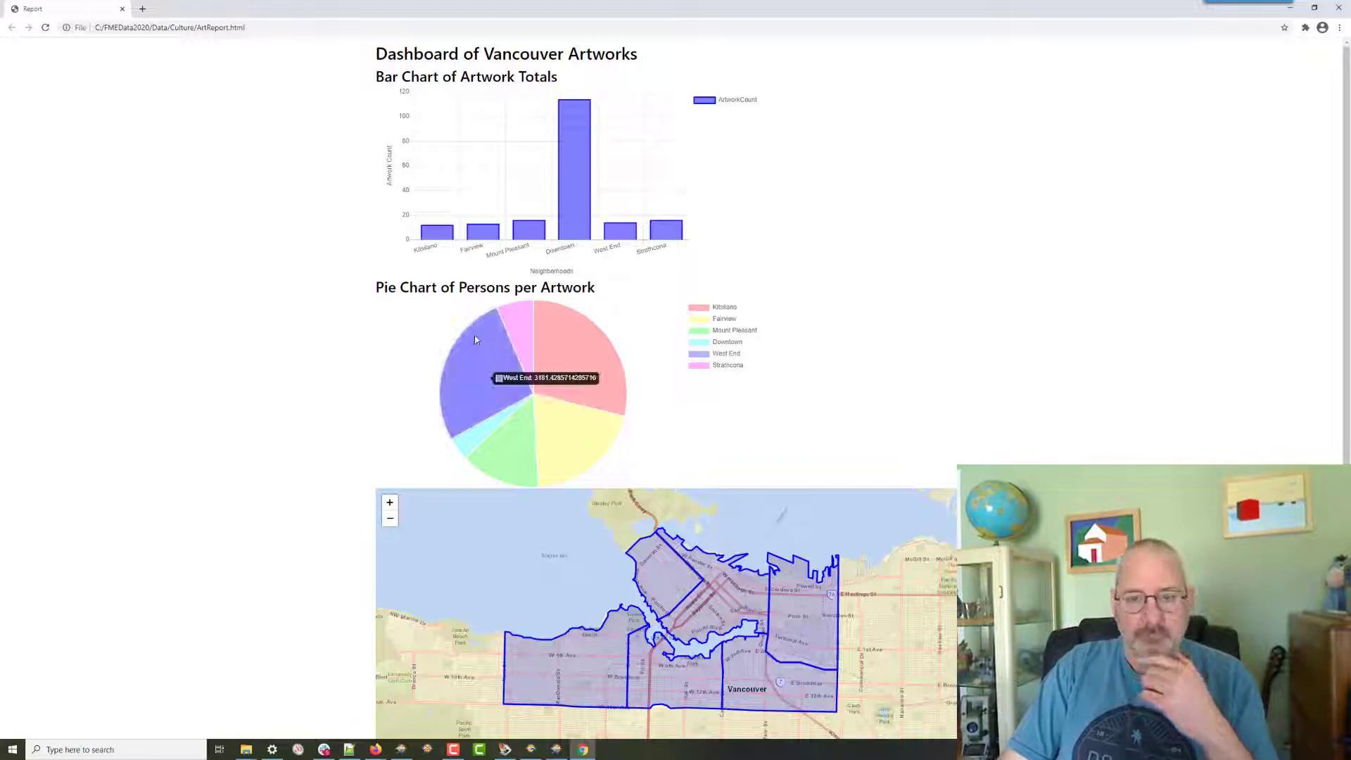
key(alt+Tab)
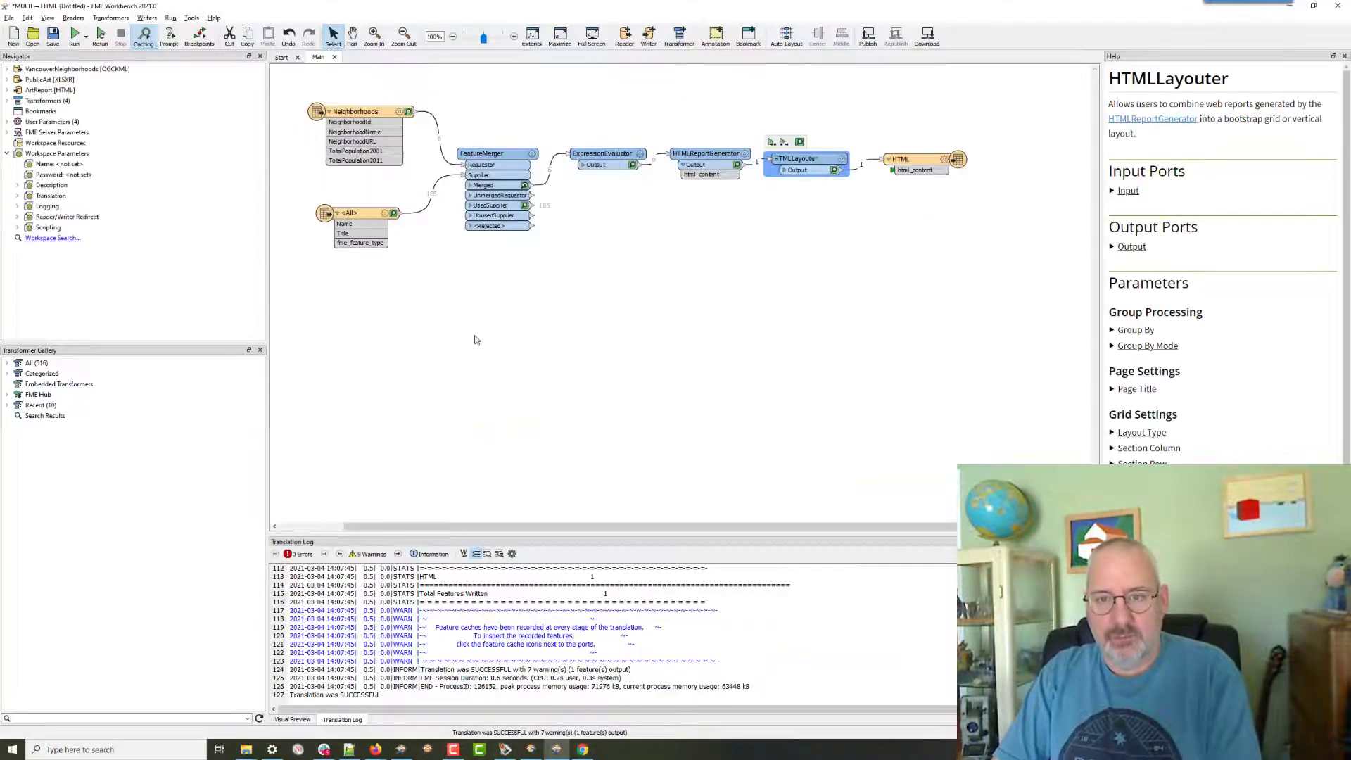
click(640, 153)
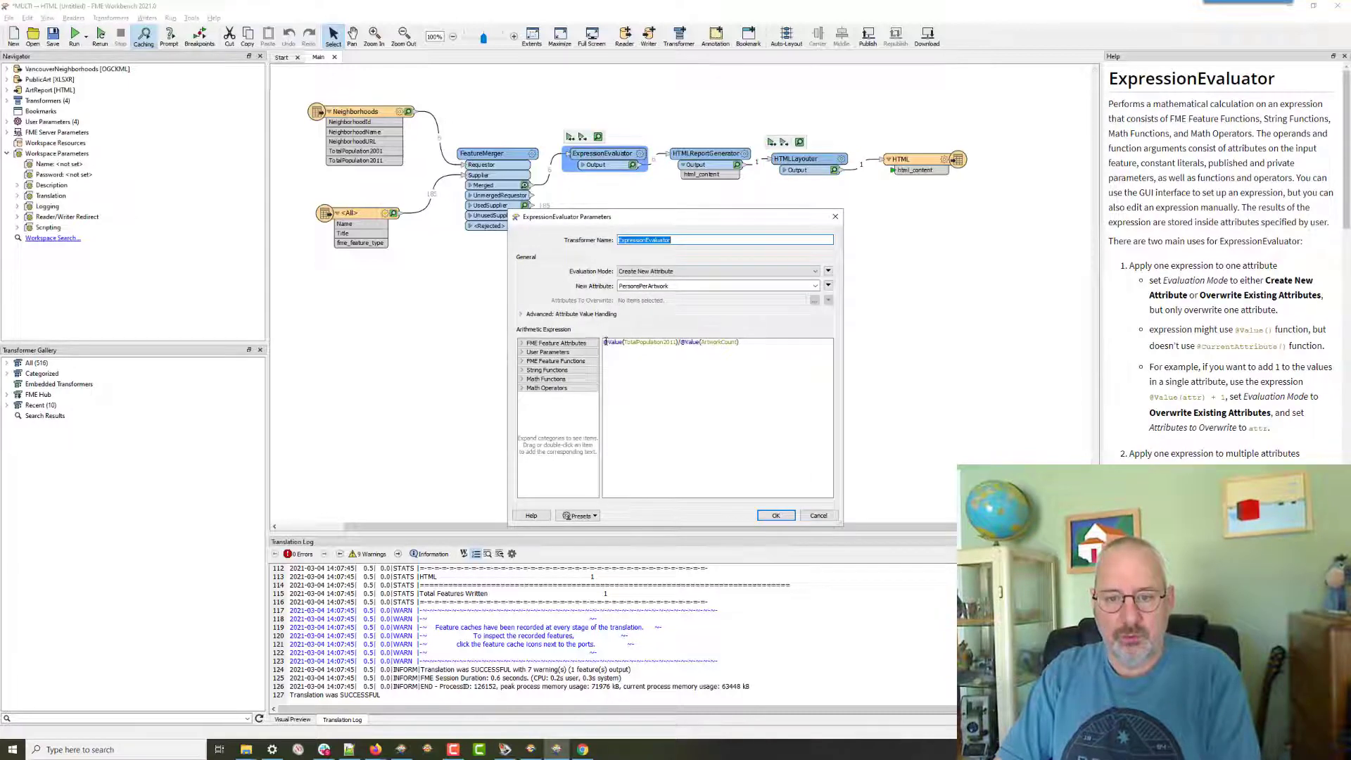
click(605, 342)
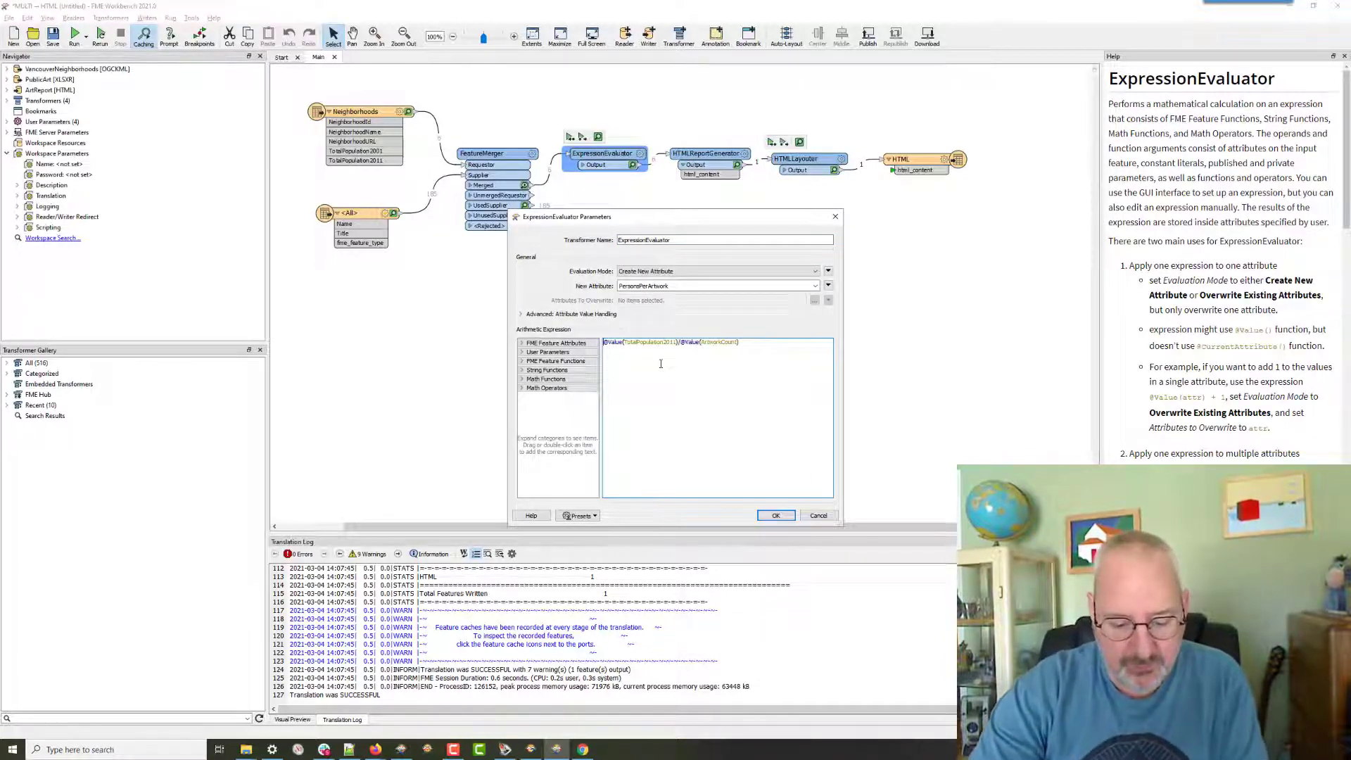
text(@int()
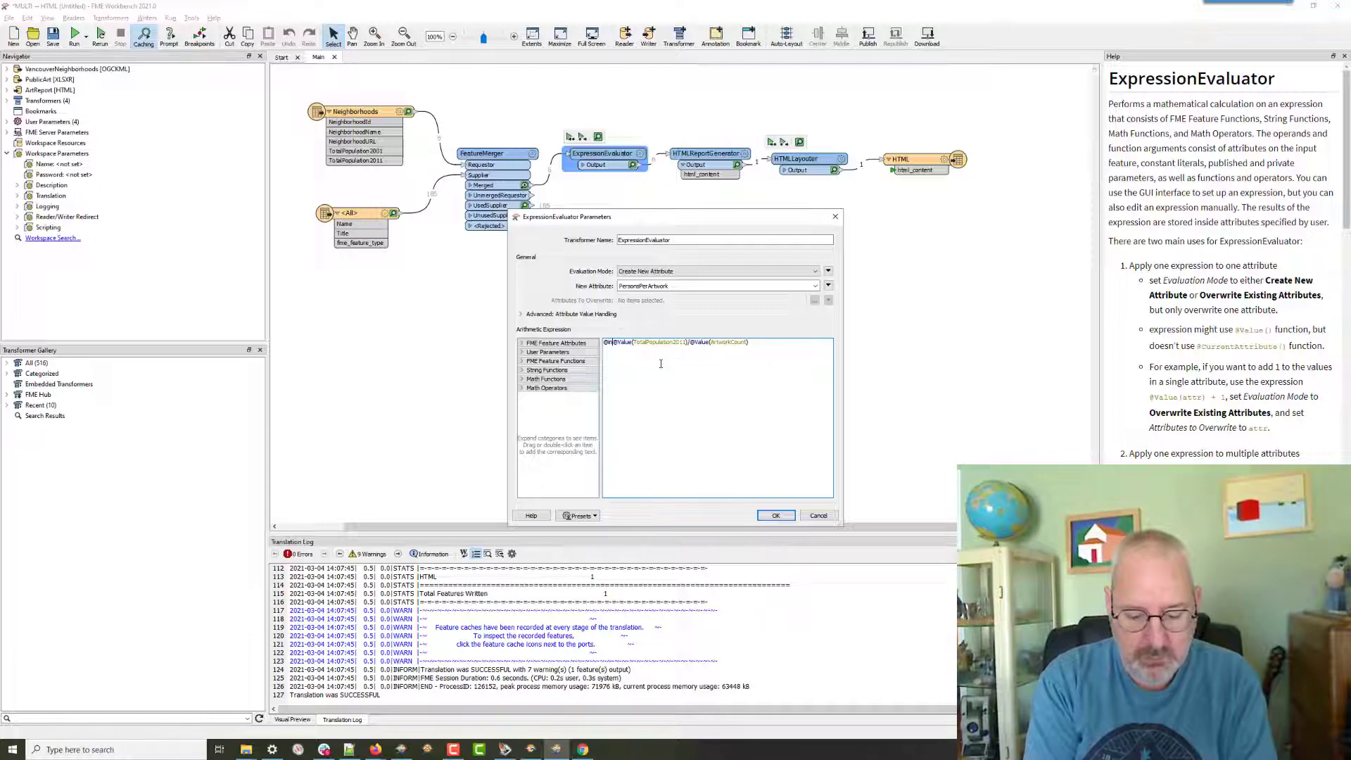
text())
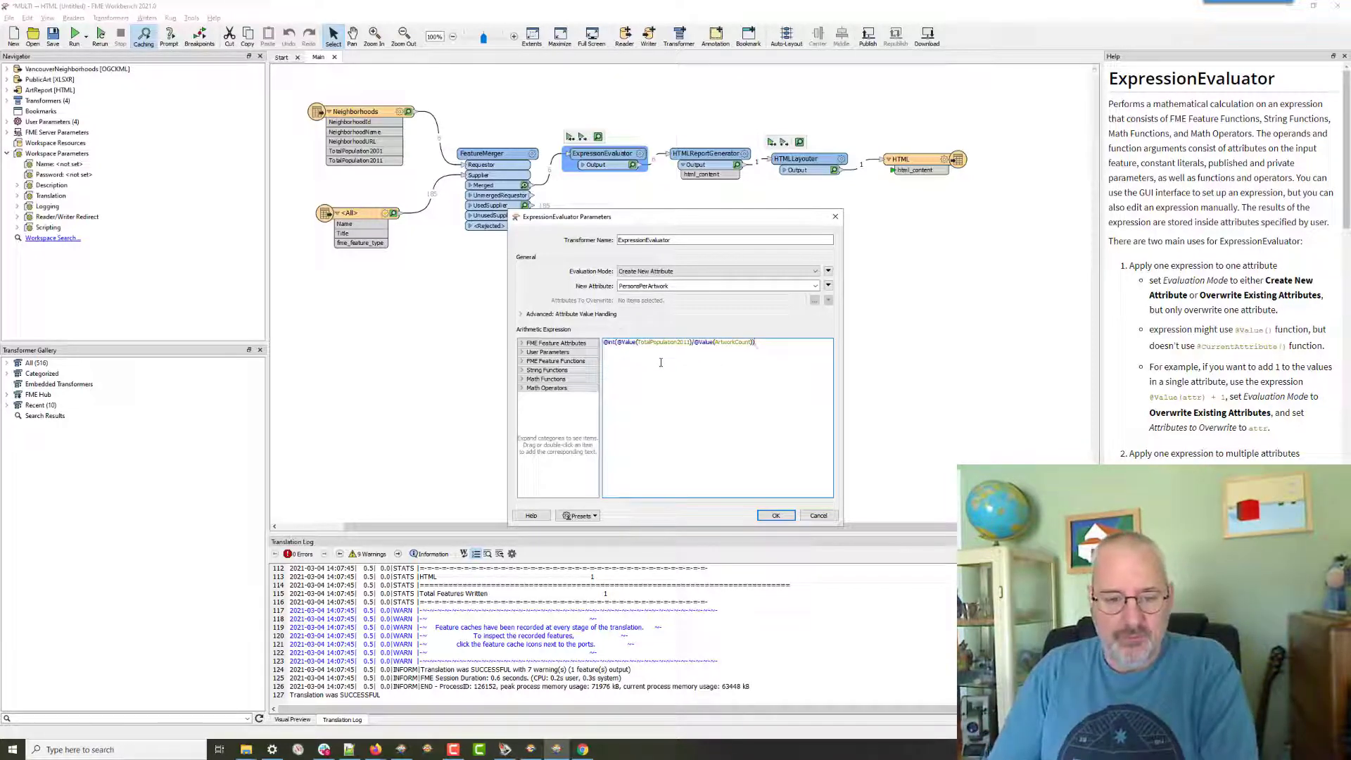
click(772, 516)
key(ctrl+r)
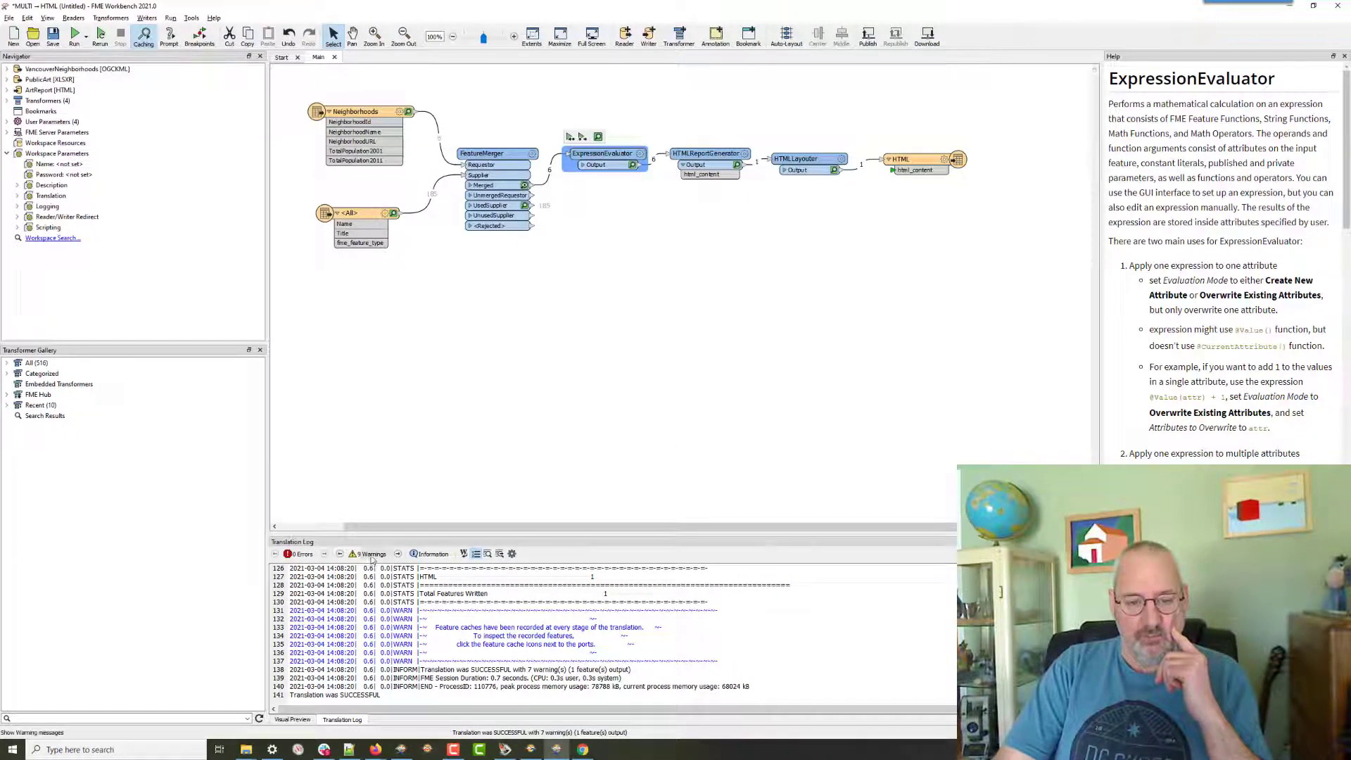
scroll(371, 567, up, 20)
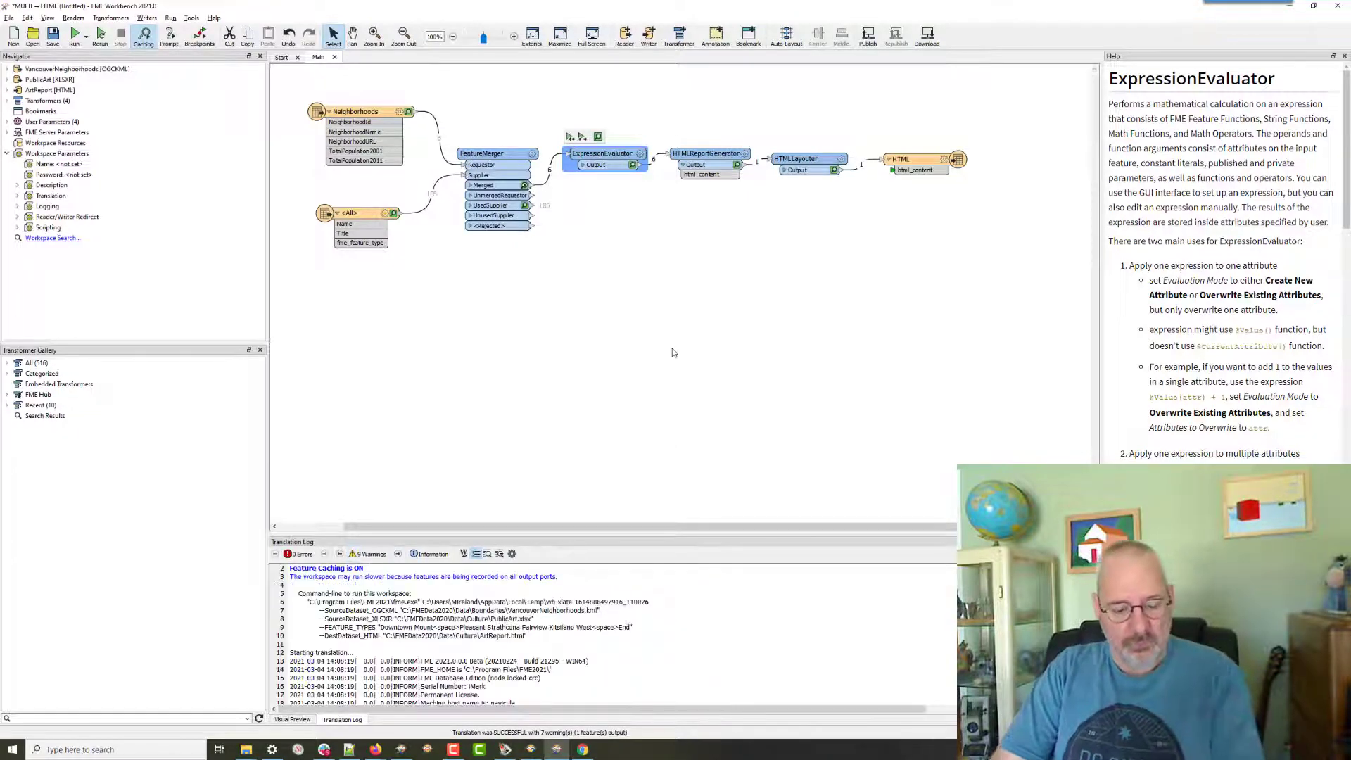
Switch to Google Chrome, reload ArtReport.html and check the pie and bar chart values and the map popups for West End, Downtown and Strathcona.
key(alt+Tab)
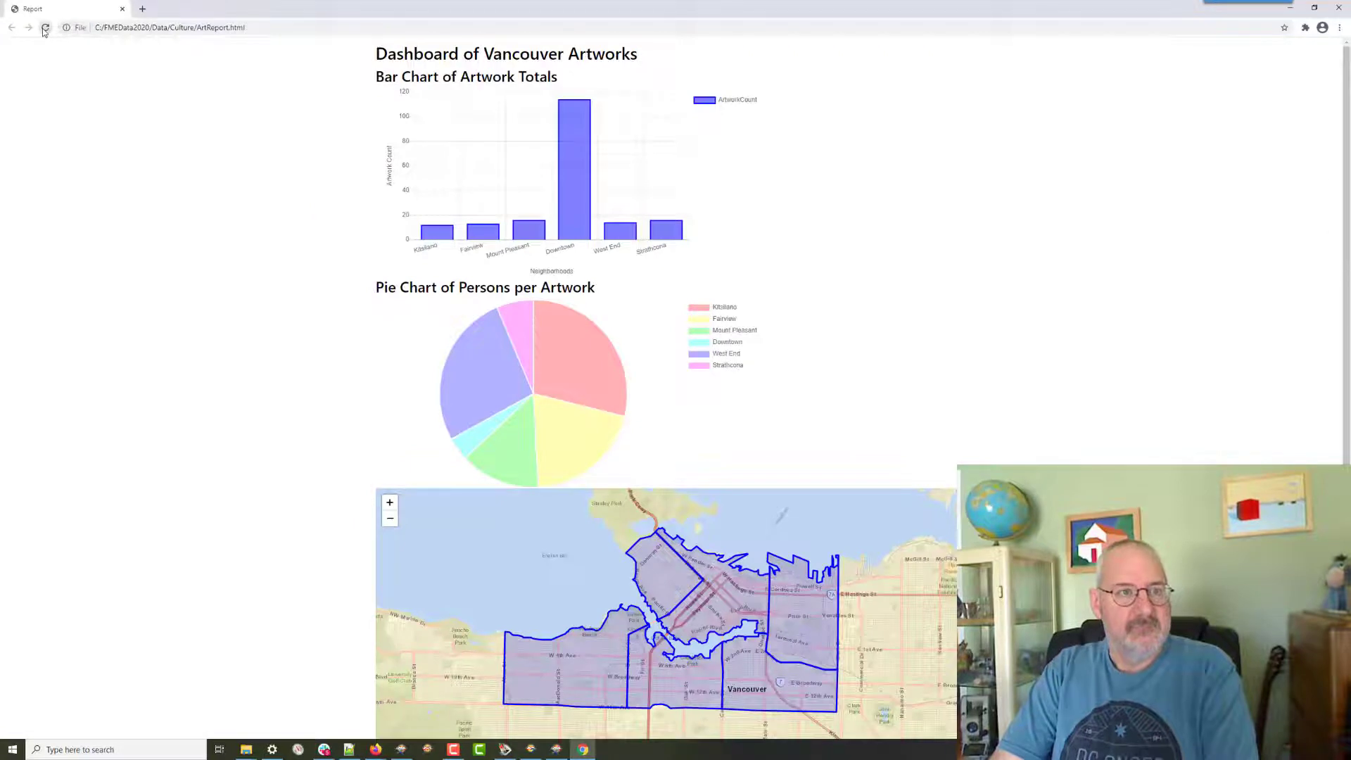
mouse_move(592, 381)
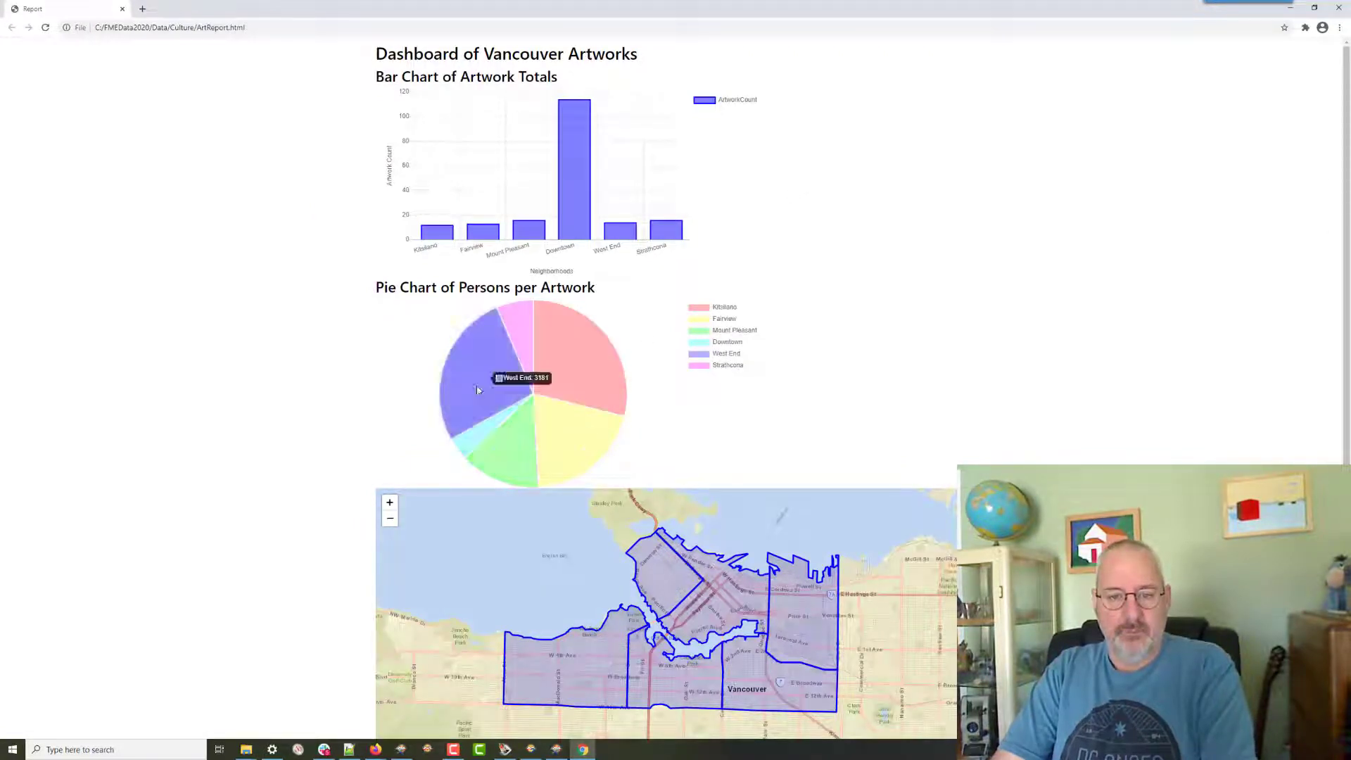
mouse_move(512, 330)
mouse_move(532, 238)
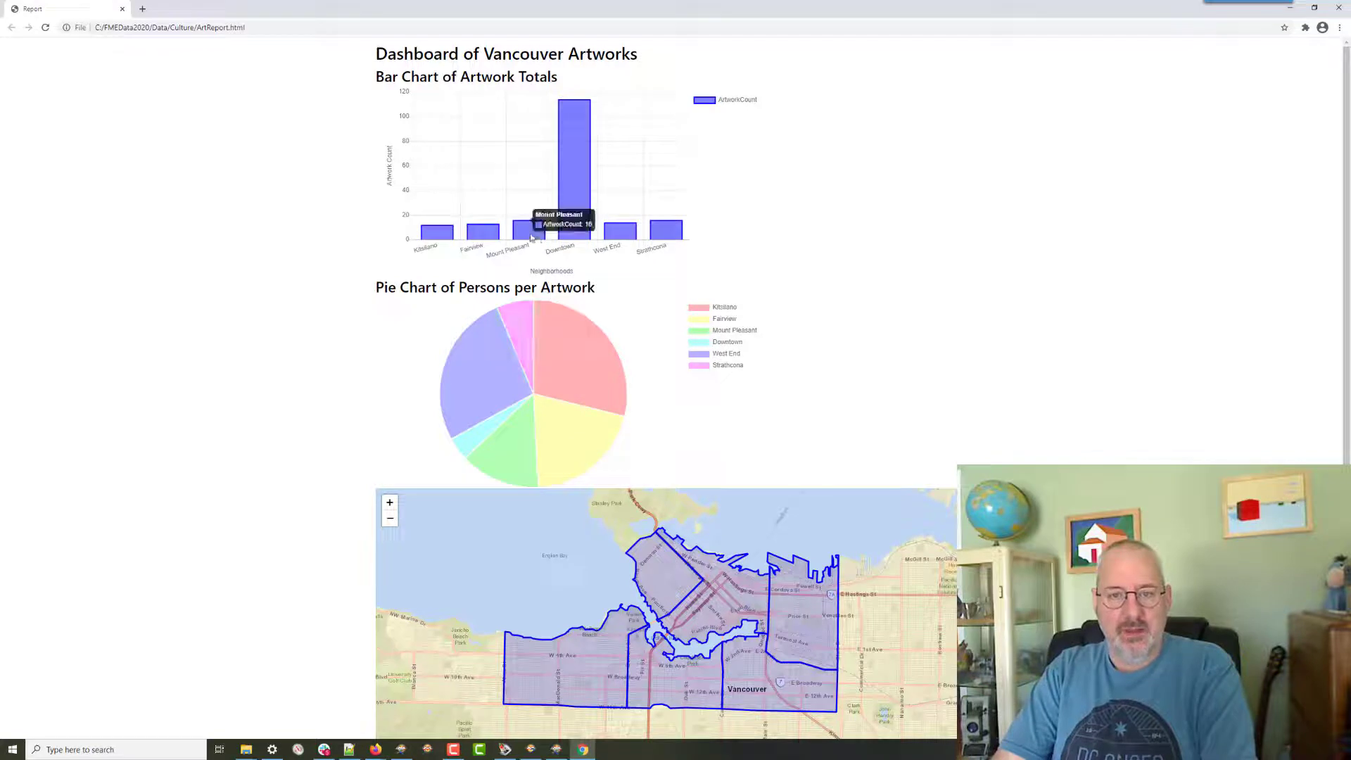
mouse_move(622, 235)
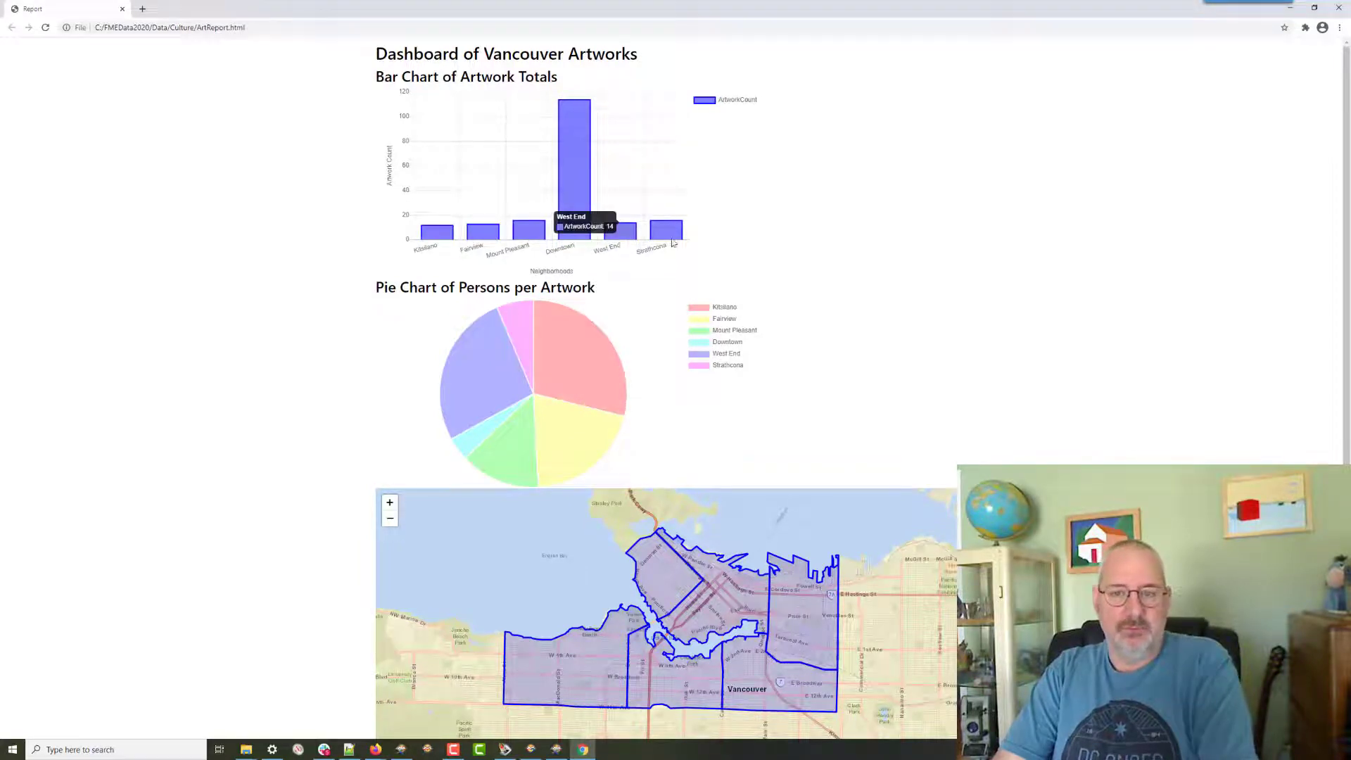
click(664, 569)
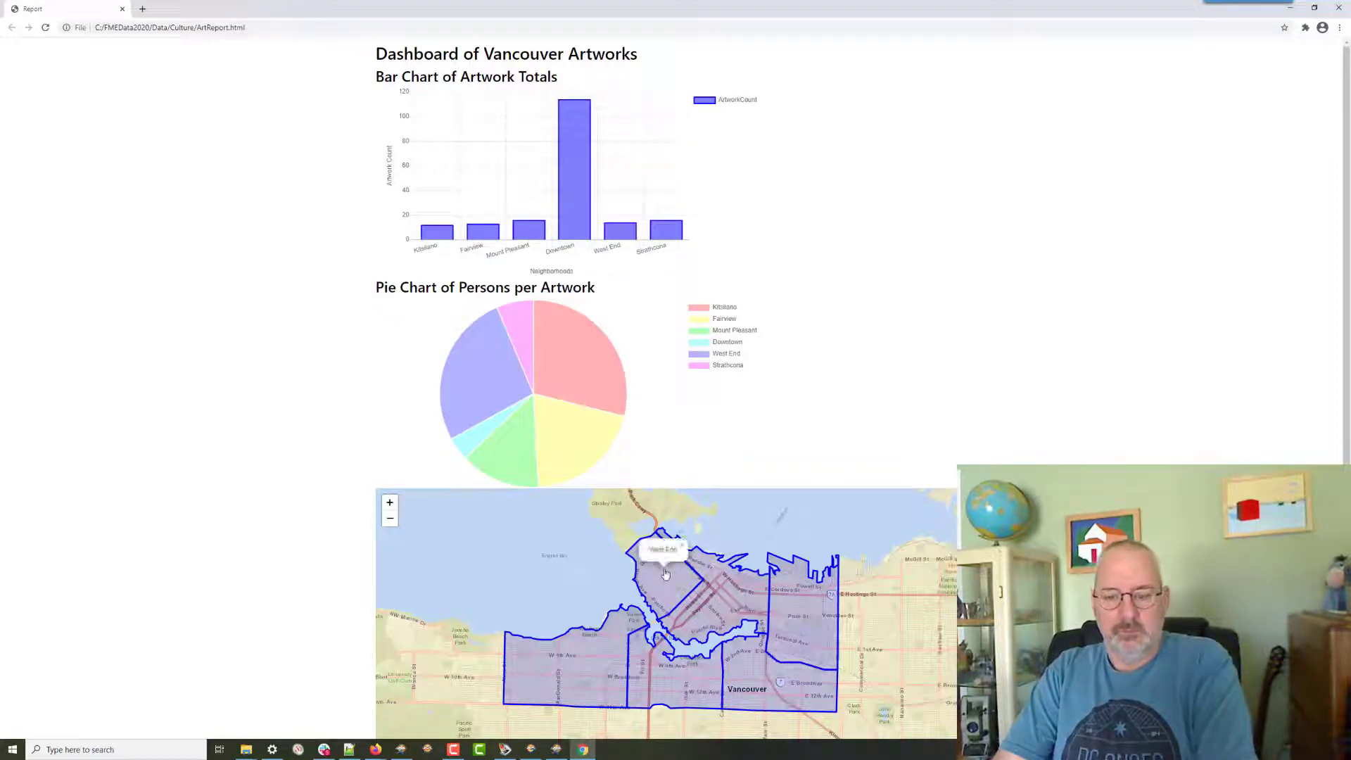
click(725, 577)
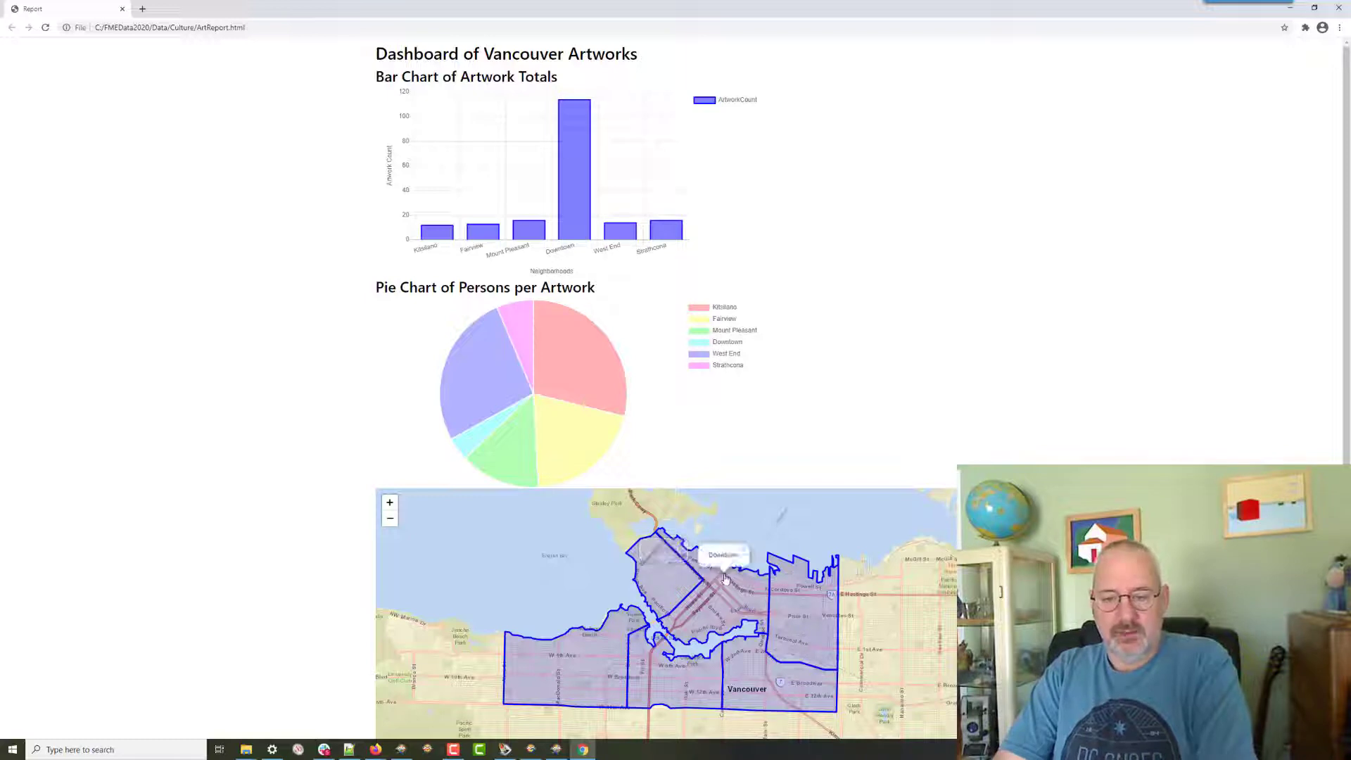
click(789, 582)
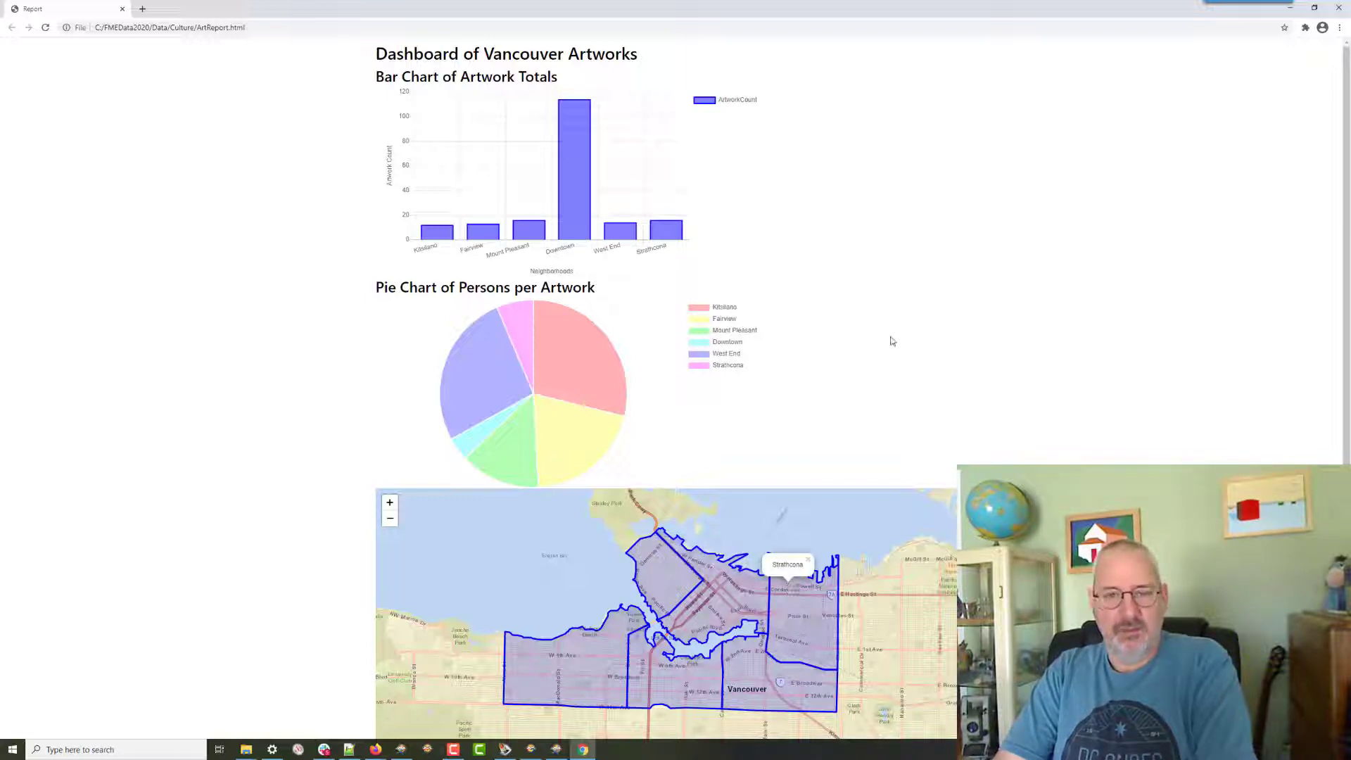
Switch to FME Workbench and examine the label attribute options of the Esri Leaflet map in the HTMLReportGenerator, leaving its parameters without saving.
key(alt+Tab)
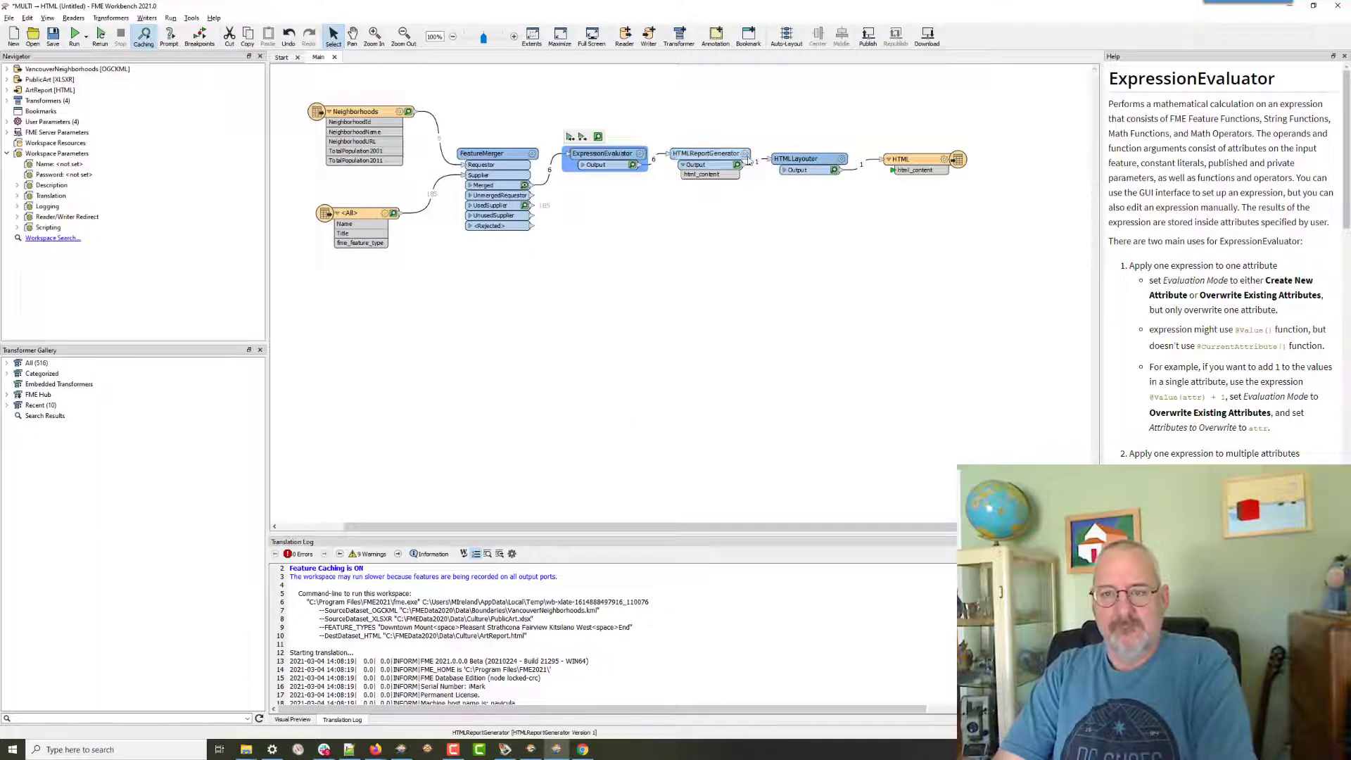
double_click(706, 153)
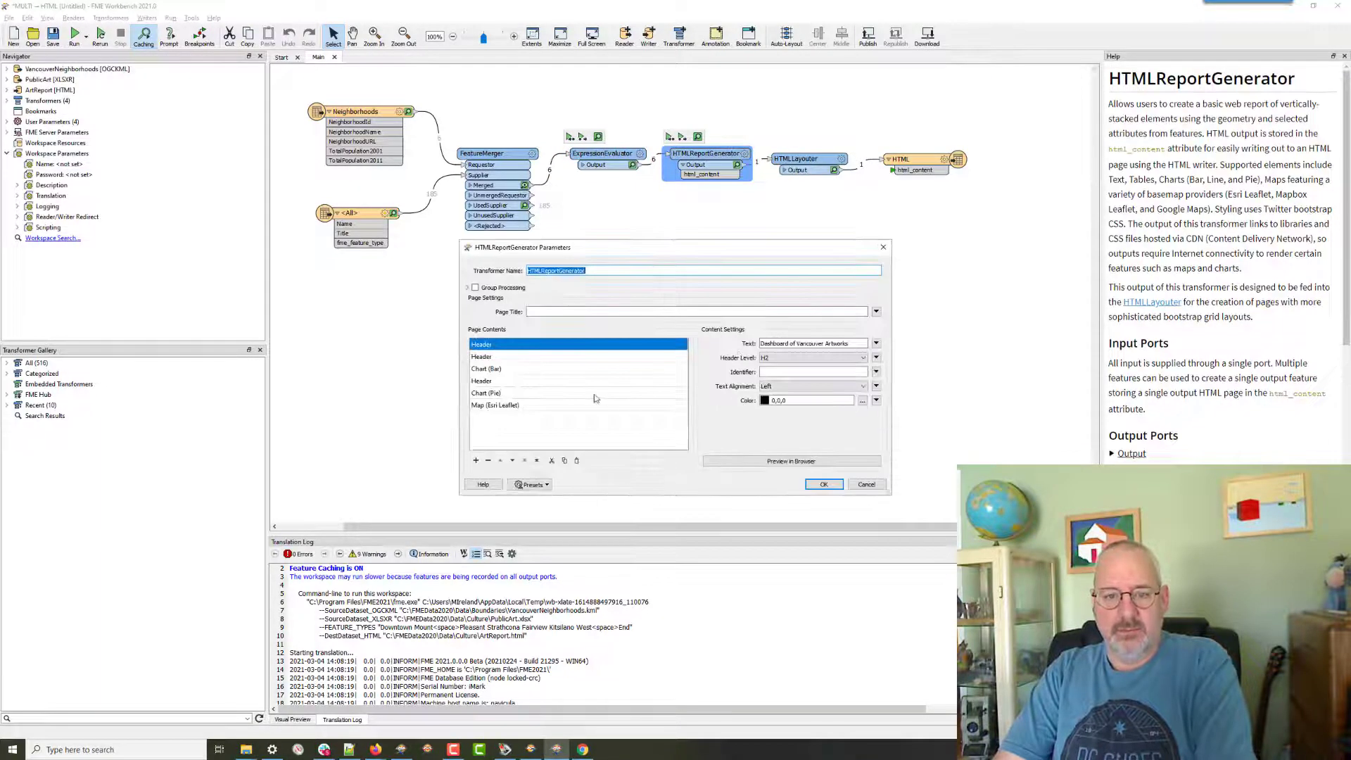
click(595, 405)
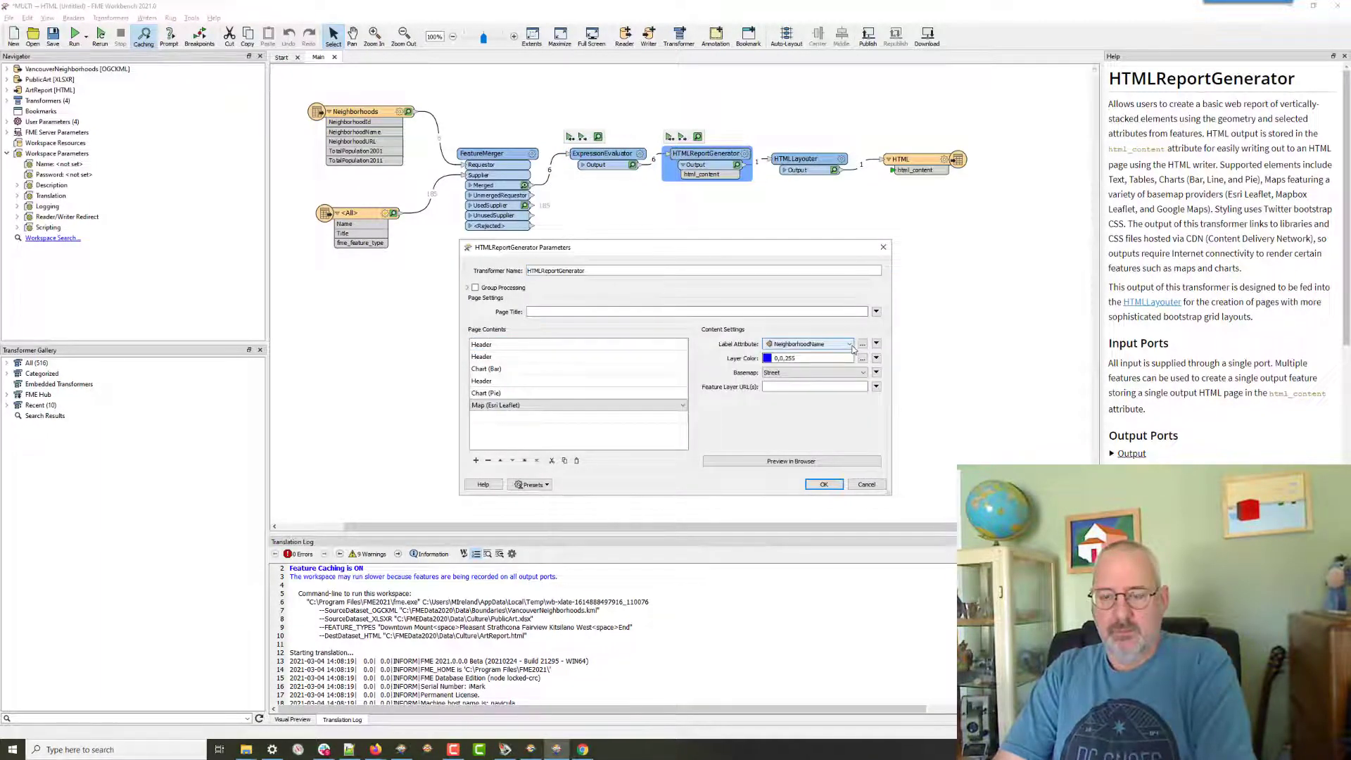
click(876, 344)
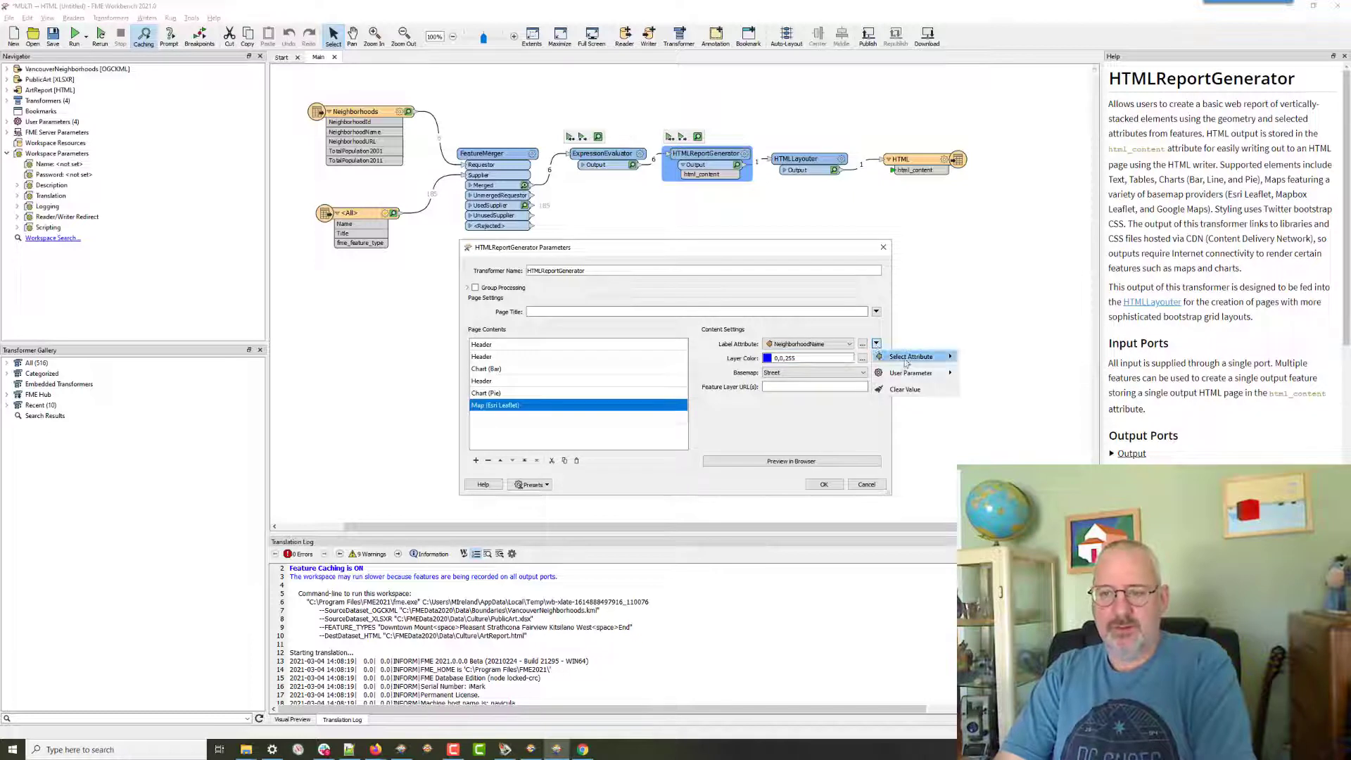
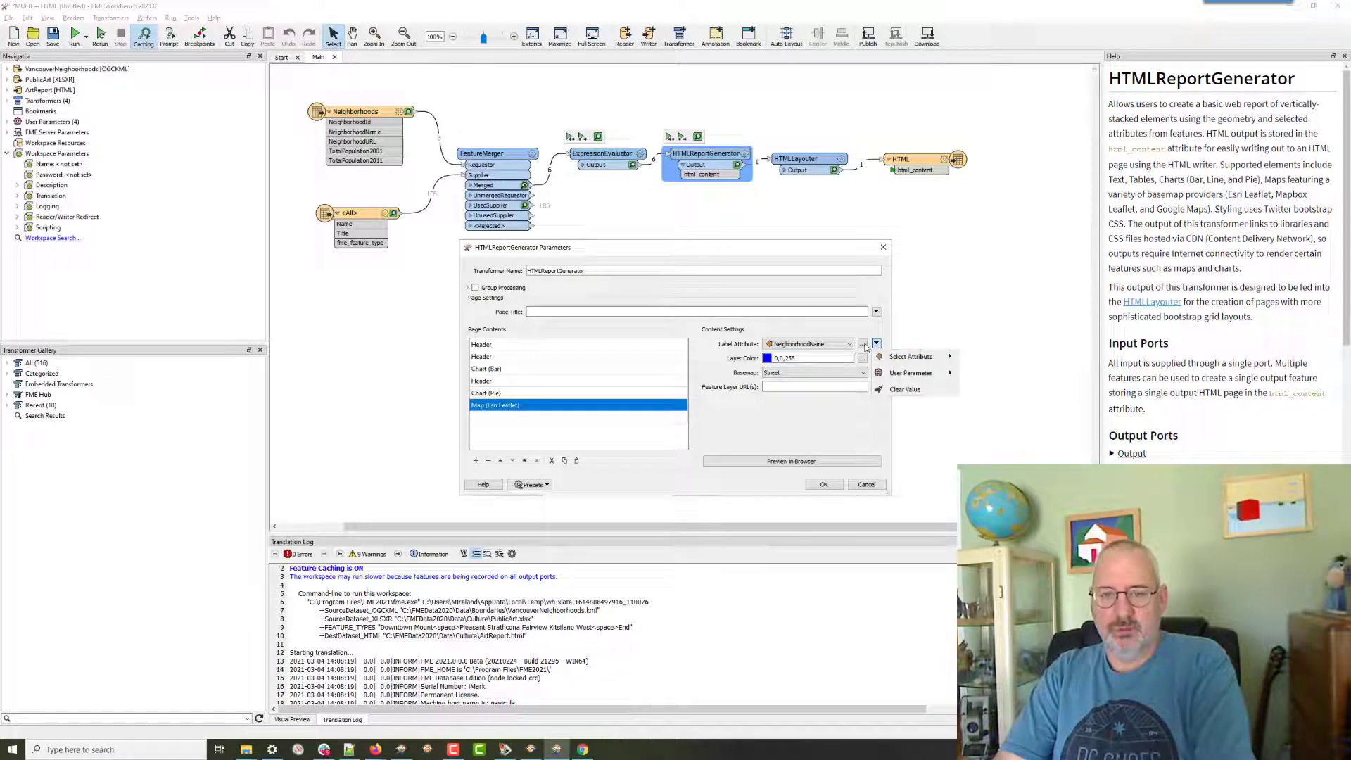
click(867, 485)
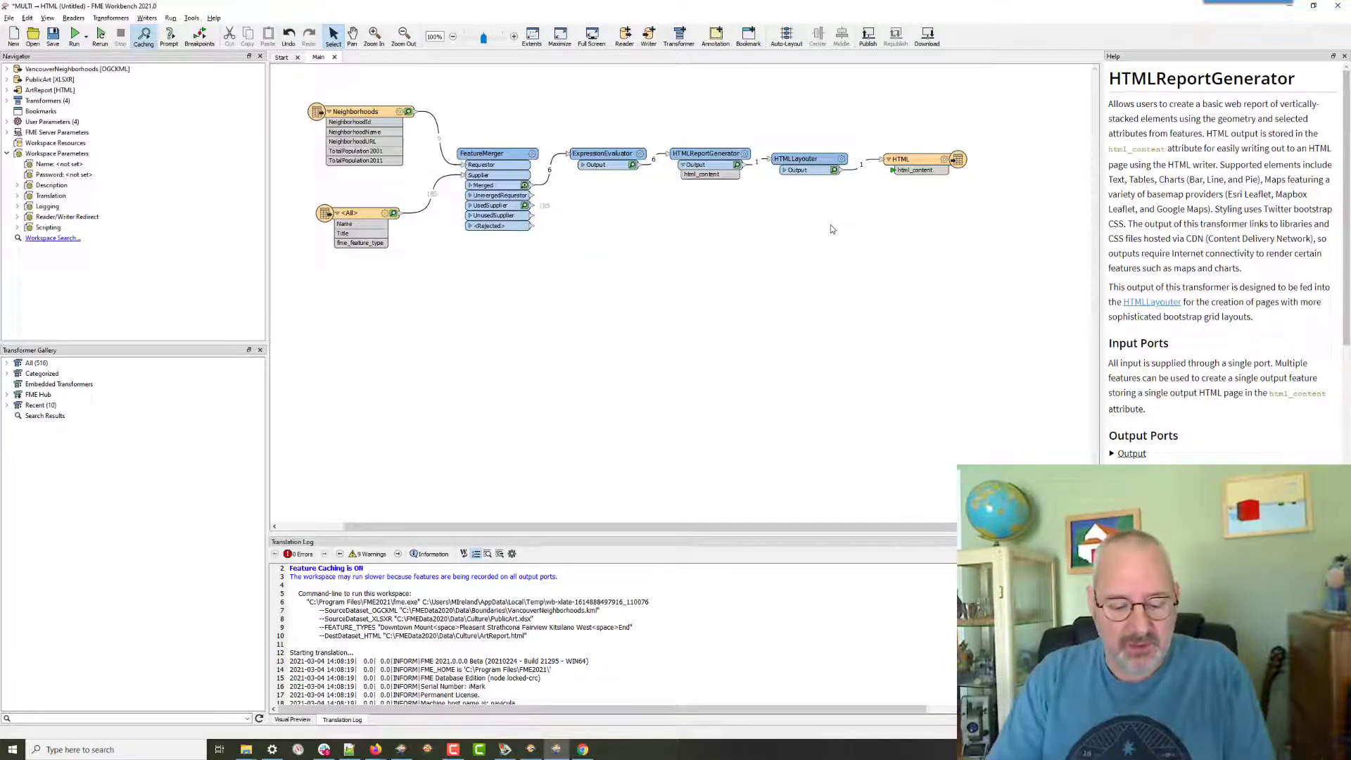
Add a Tableau Data Extract (TDE) writer with dataset folder C:\FMEData2020\Data\Culture, copying its table definition from the VancouverNeighborhoods reader's Neighborhoods feature type.
text(tabl)
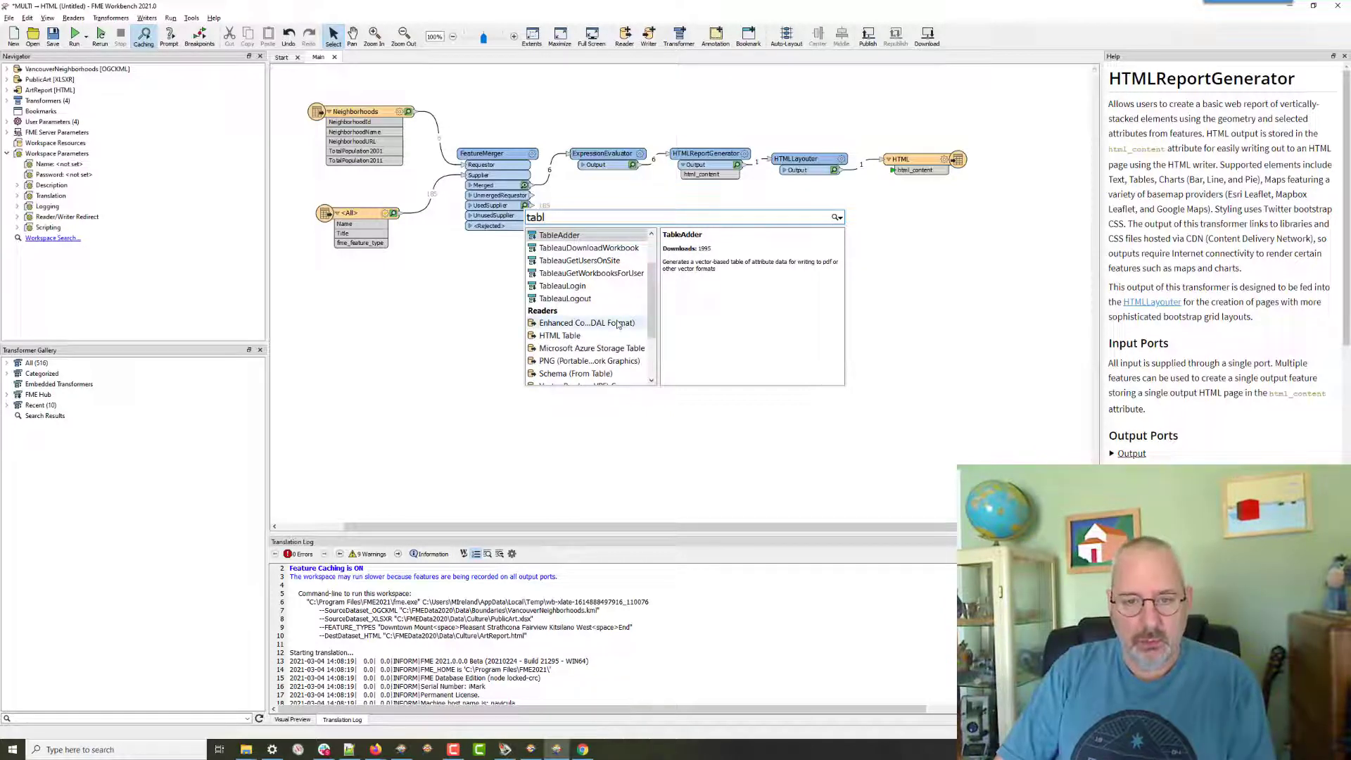
scroll(618, 324, down, 2)
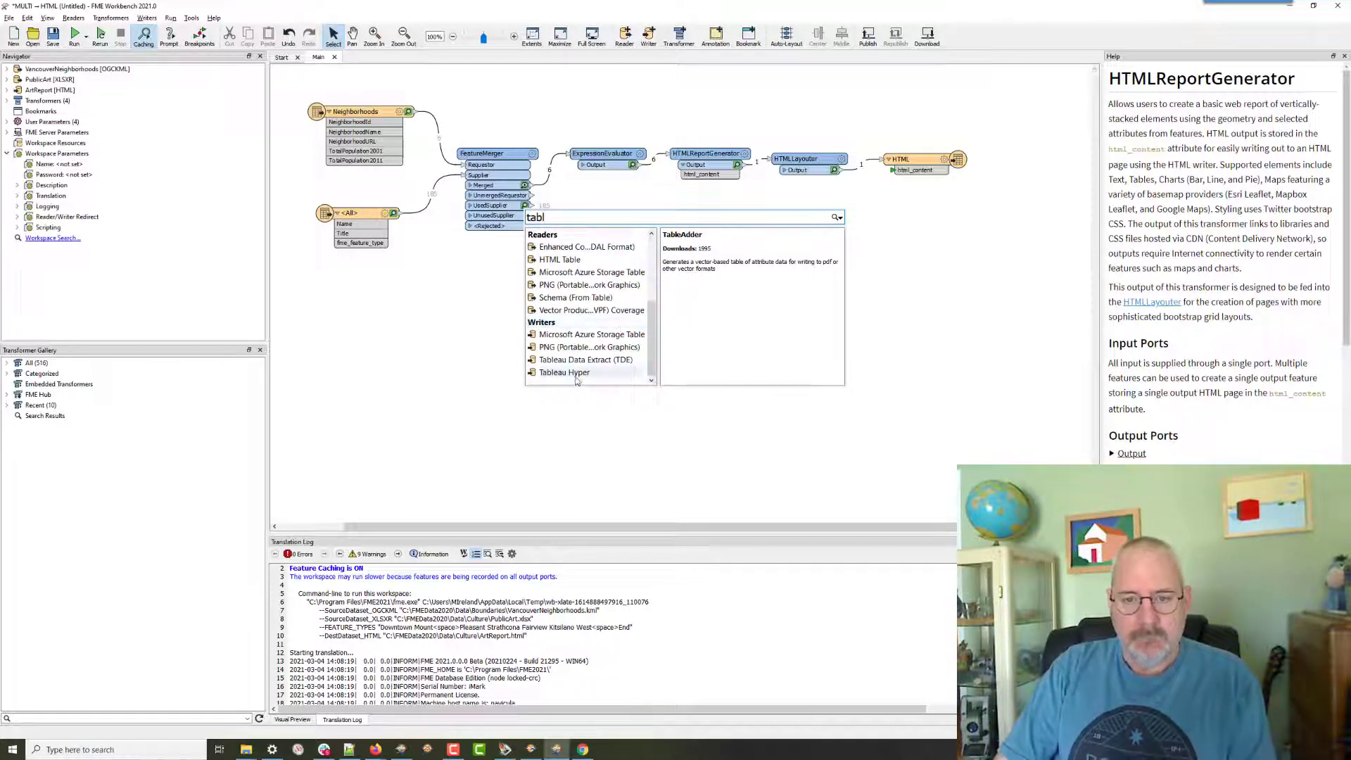
click(567, 374)
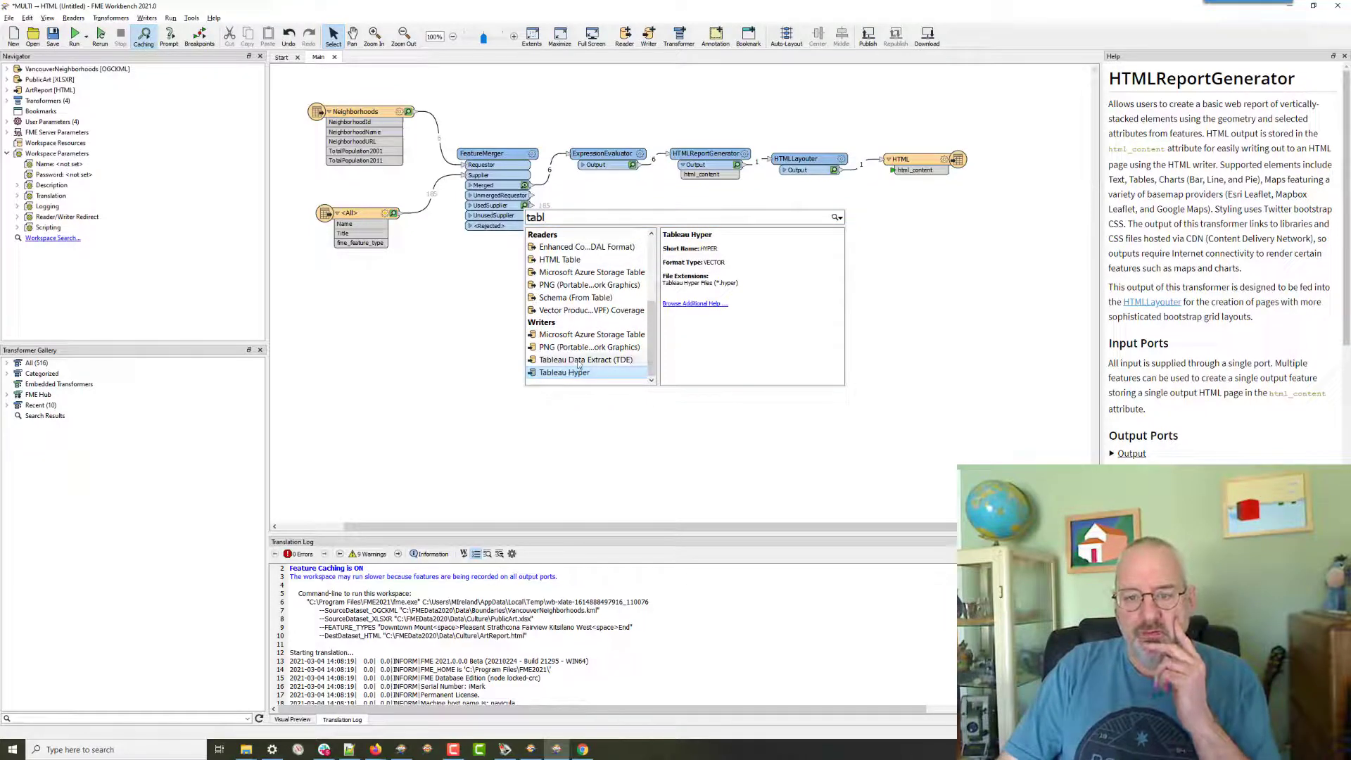
double_click(577, 359)
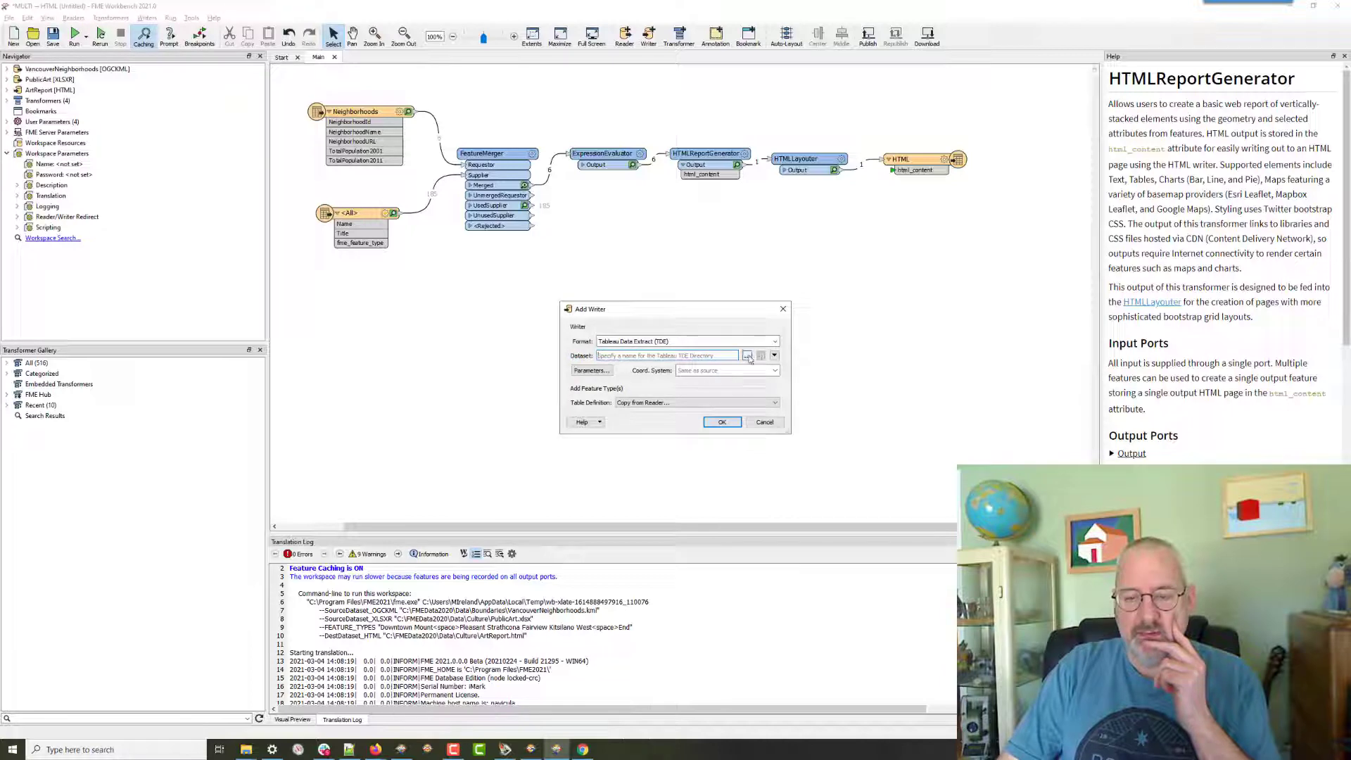
click(747, 355)
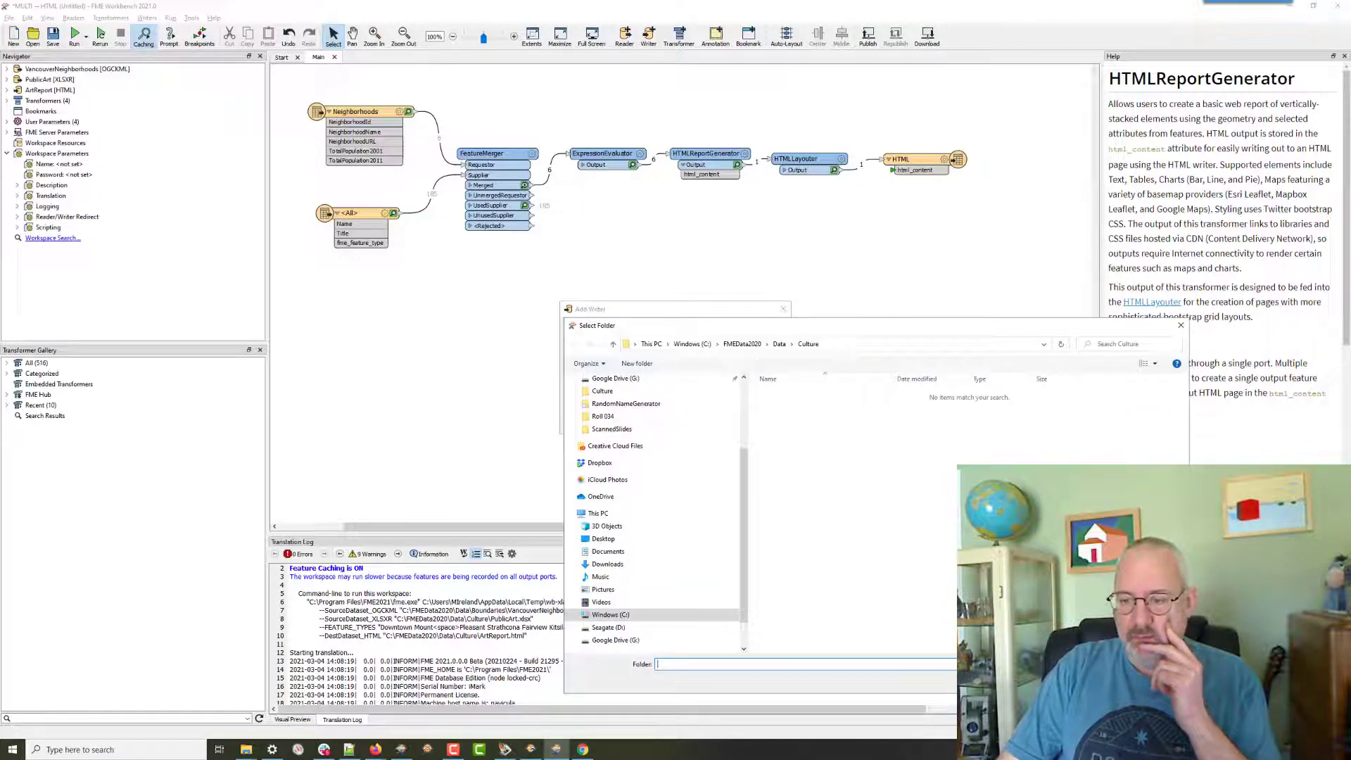
key(Return)
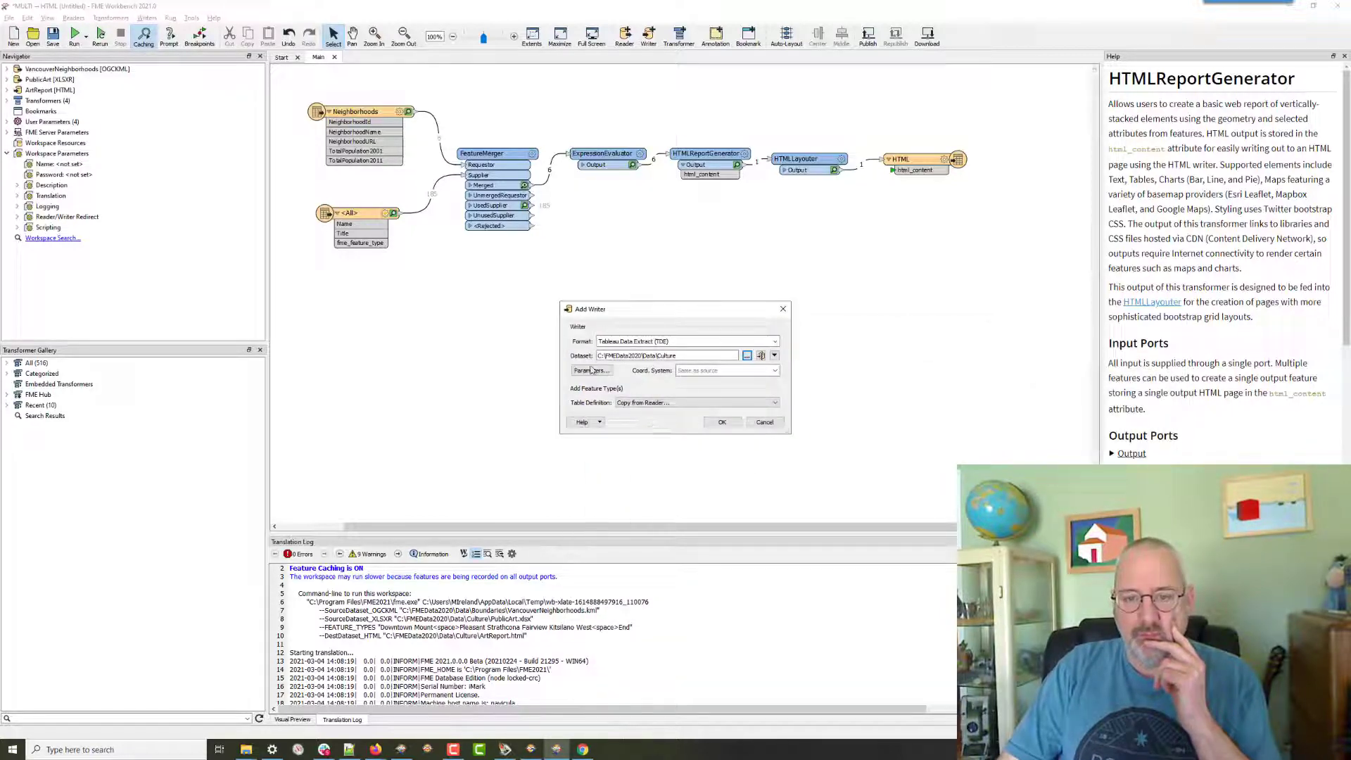
click(720, 425)
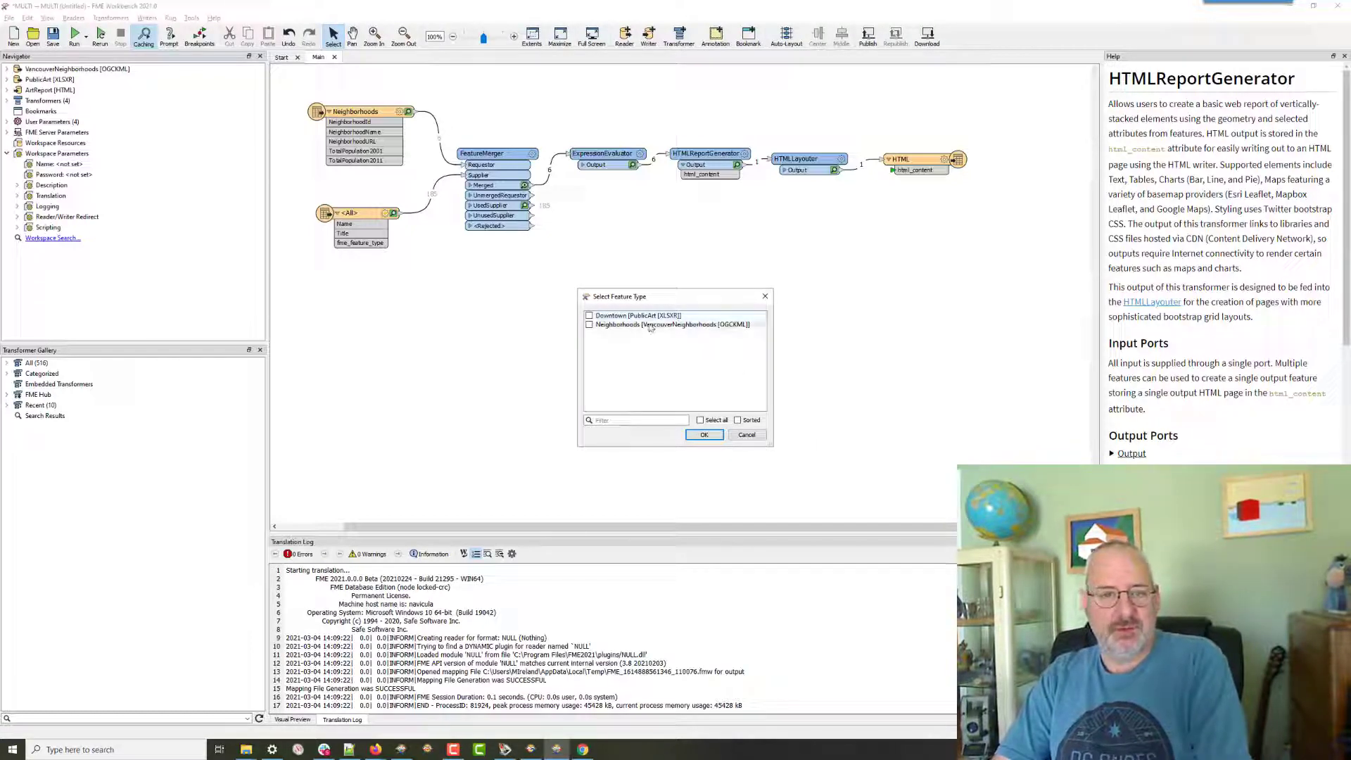
click(623, 327)
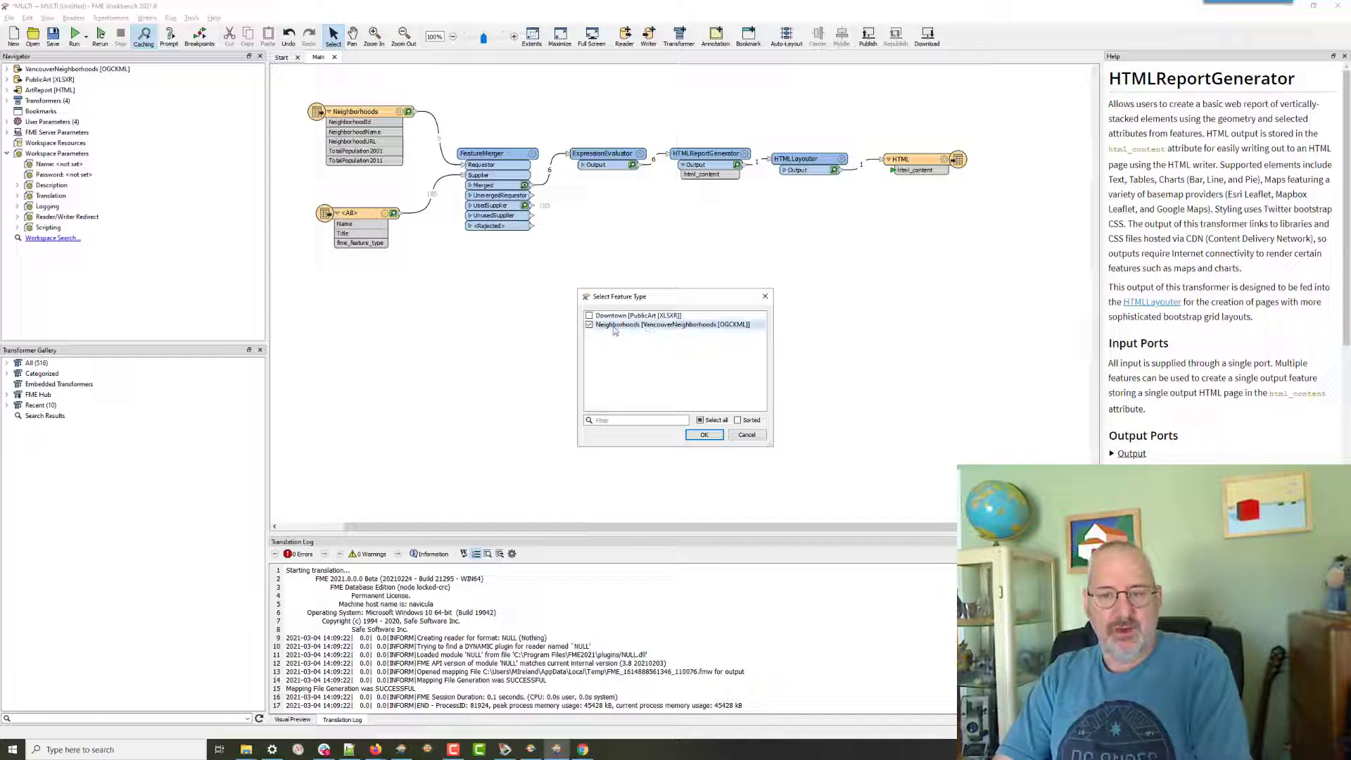
click(704, 436)
click(924, 218)
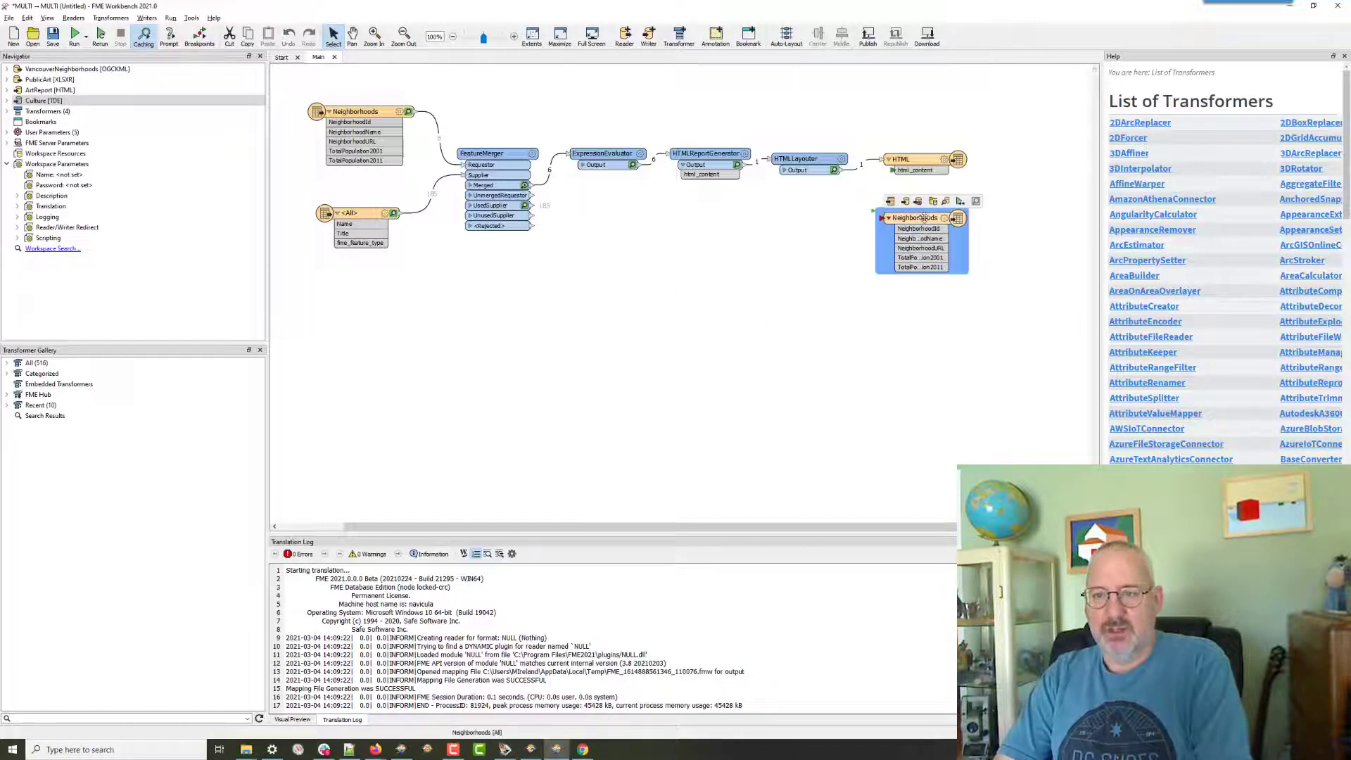
Feed the Neighborhoods writer feature type from the ExpressionEvaluator's Output port instead of the HTMLLayouter, and place it beneath the HTMLReportGenerator.
drag(835, 170, 884, 217)
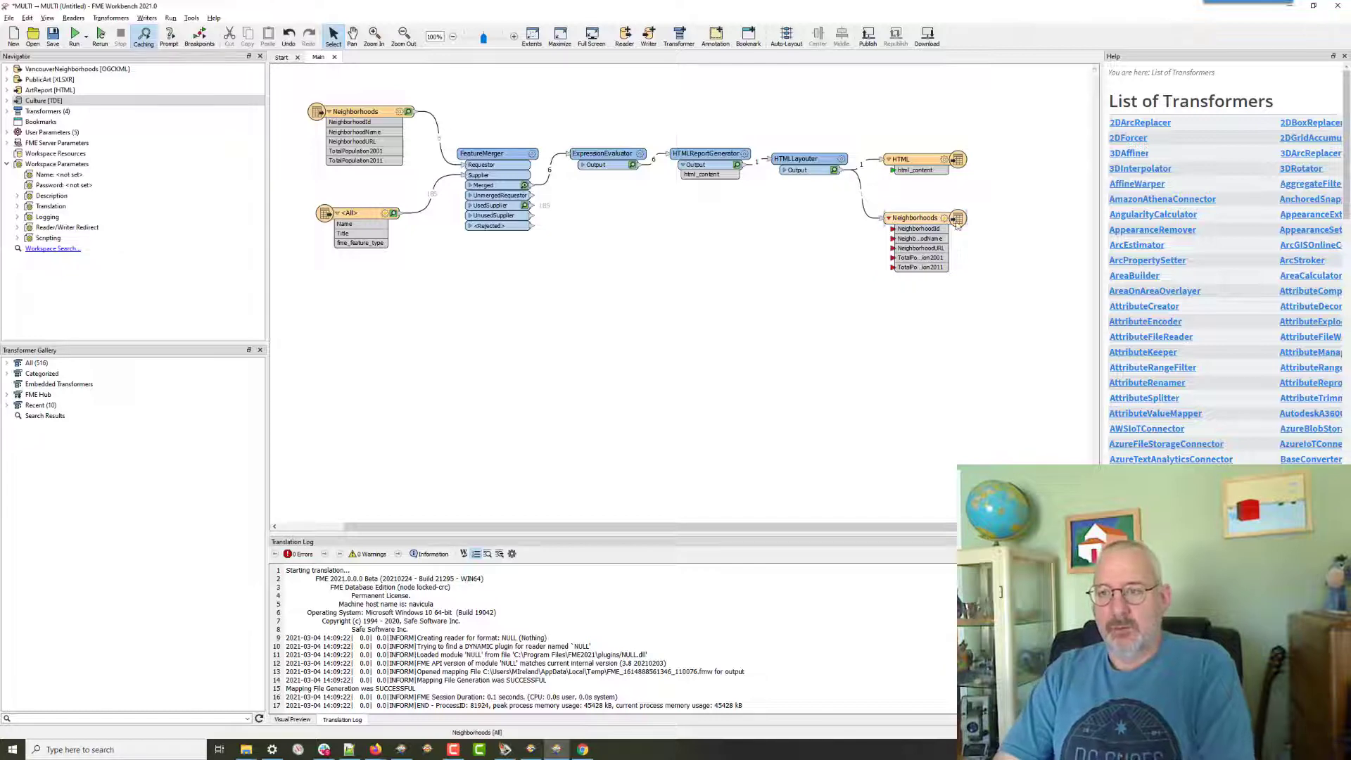
click(945, 218)
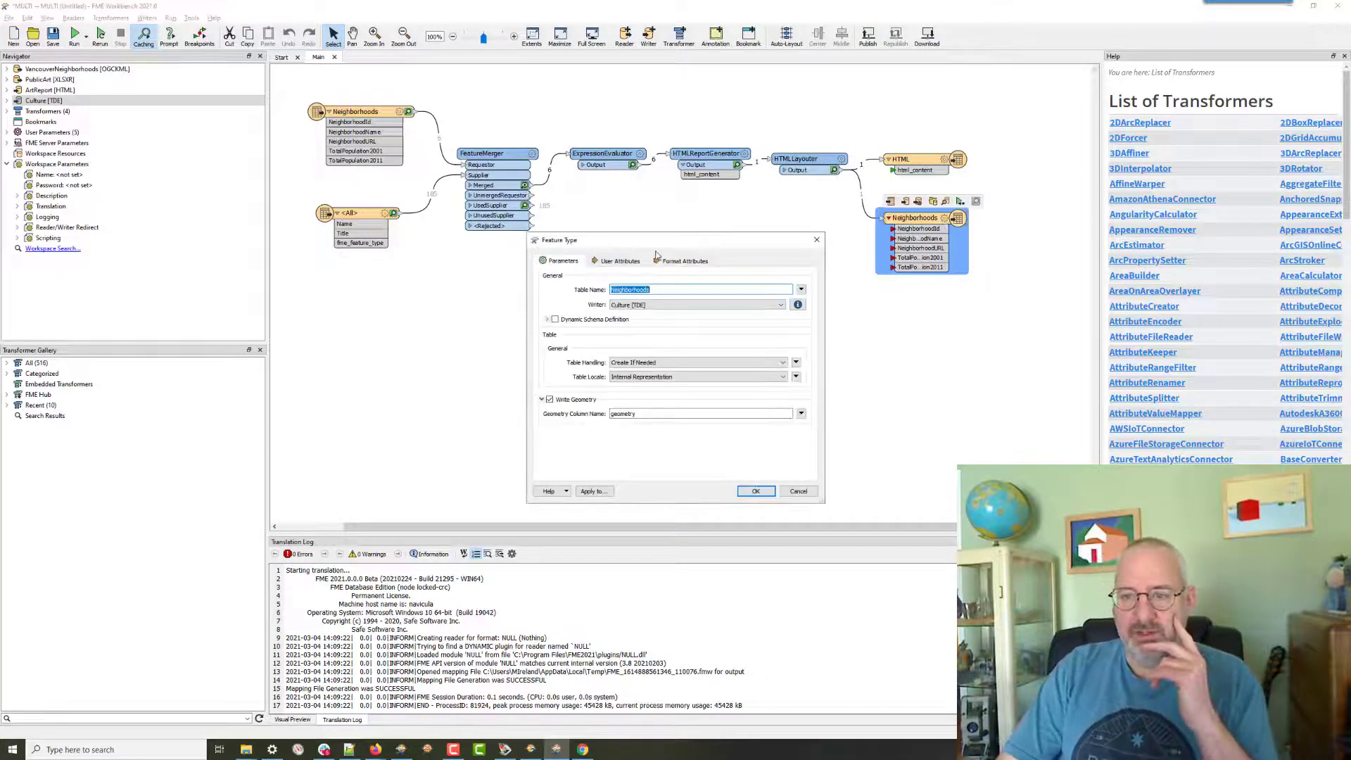
click(614, 265)
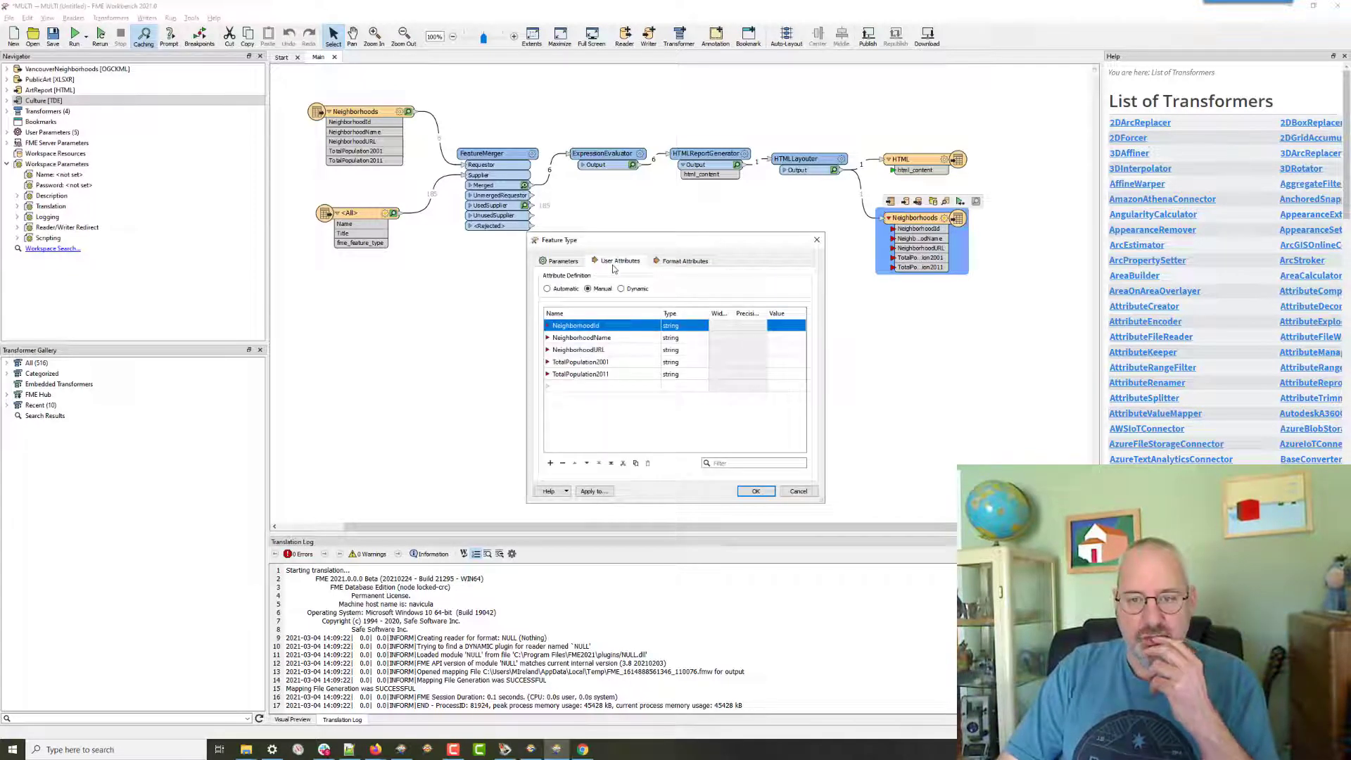
click(817, 239)
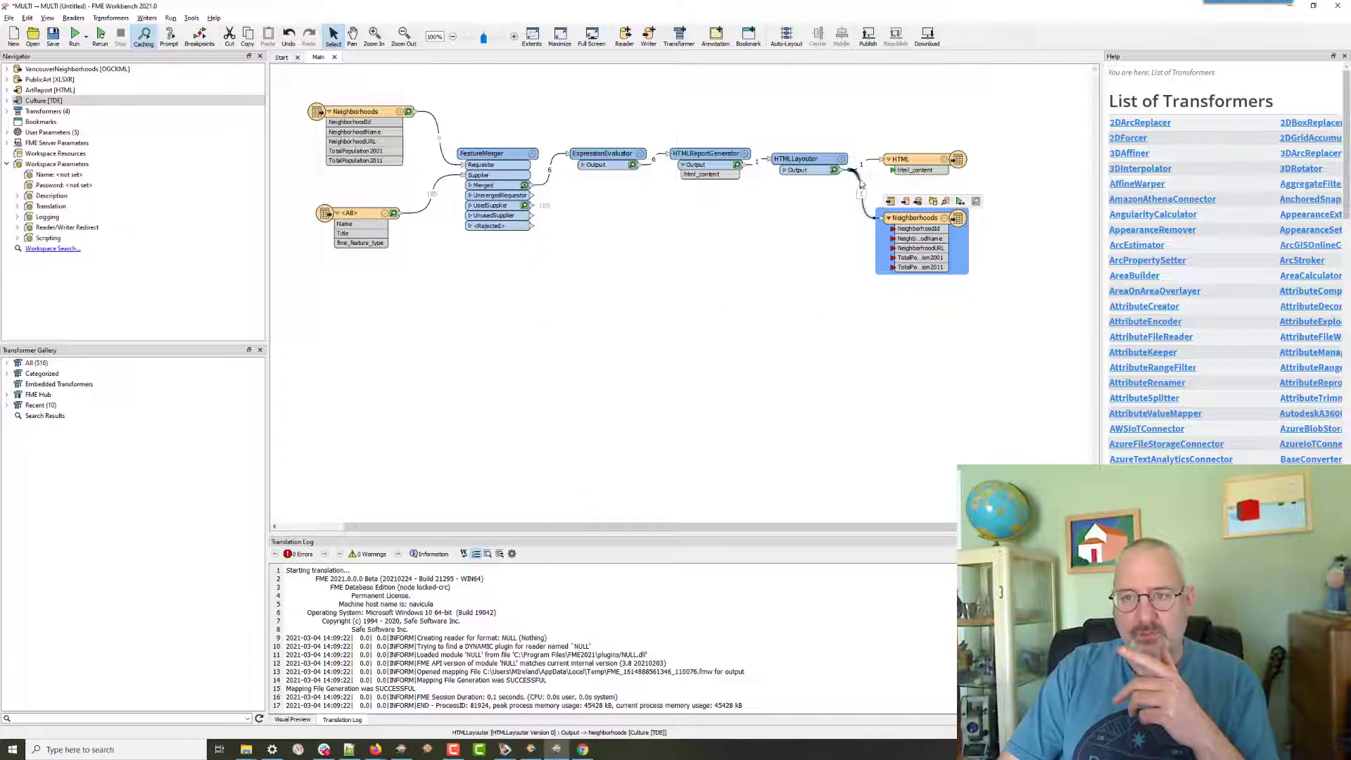
drag(861, 184, 642, 174)
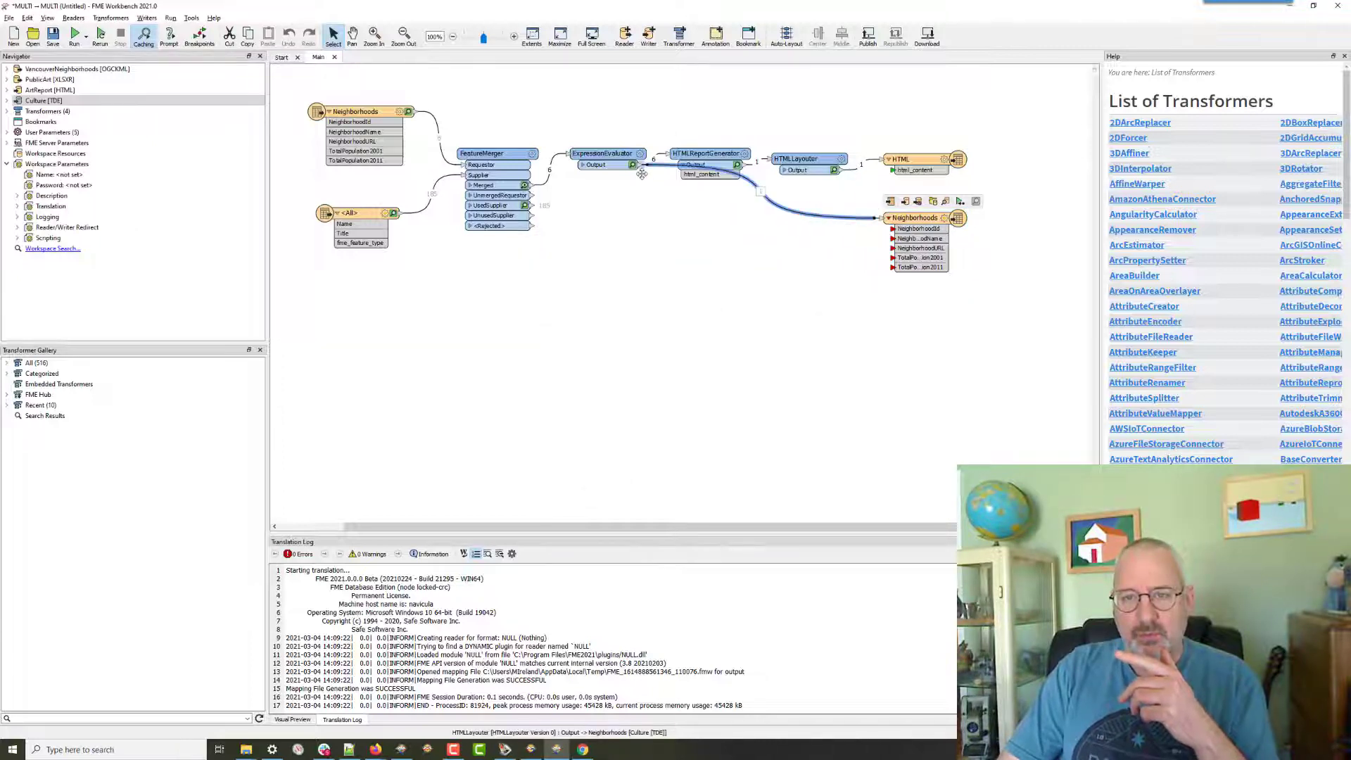
drag(923, 216, 711, 224)
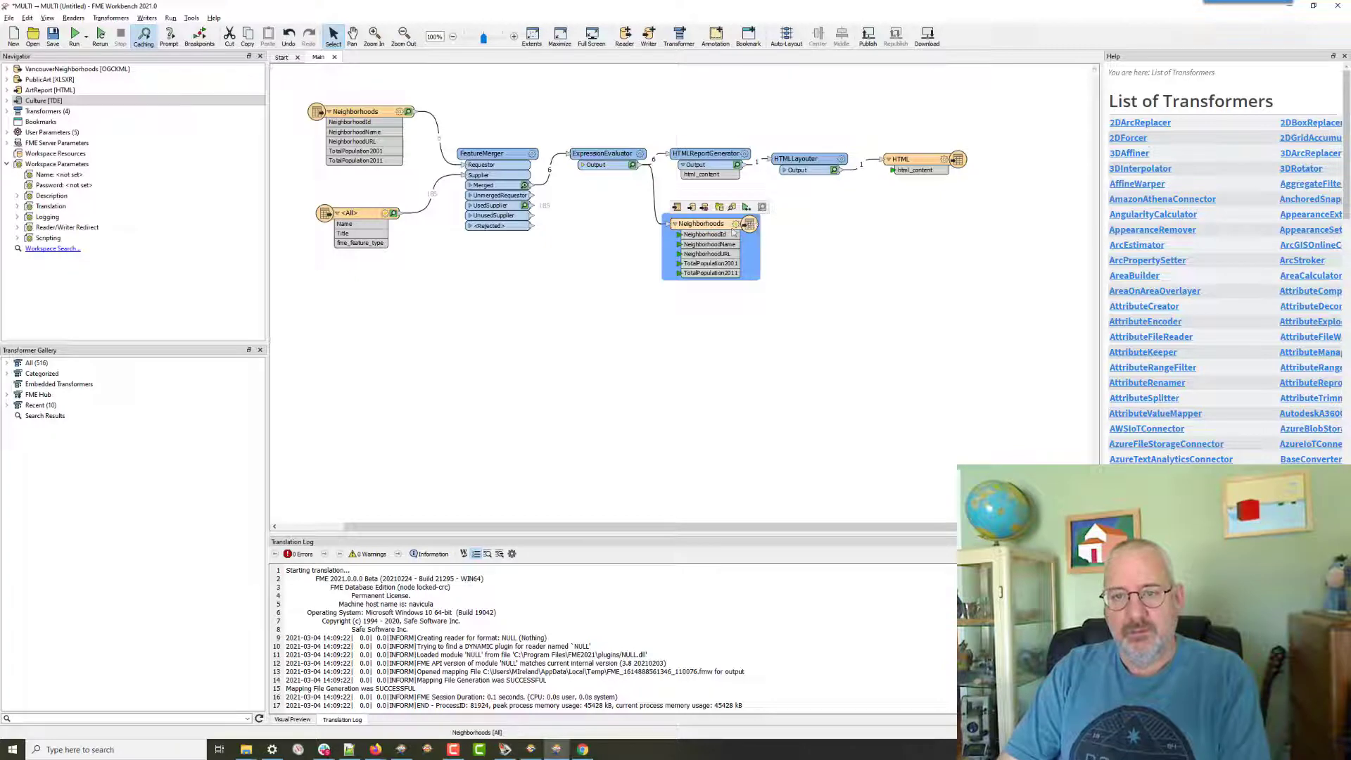
Switch the Neighborhoods writer's attribute definition to Automatic to pick up the incoming attributes, and return it to Manual.
click(737, 226)
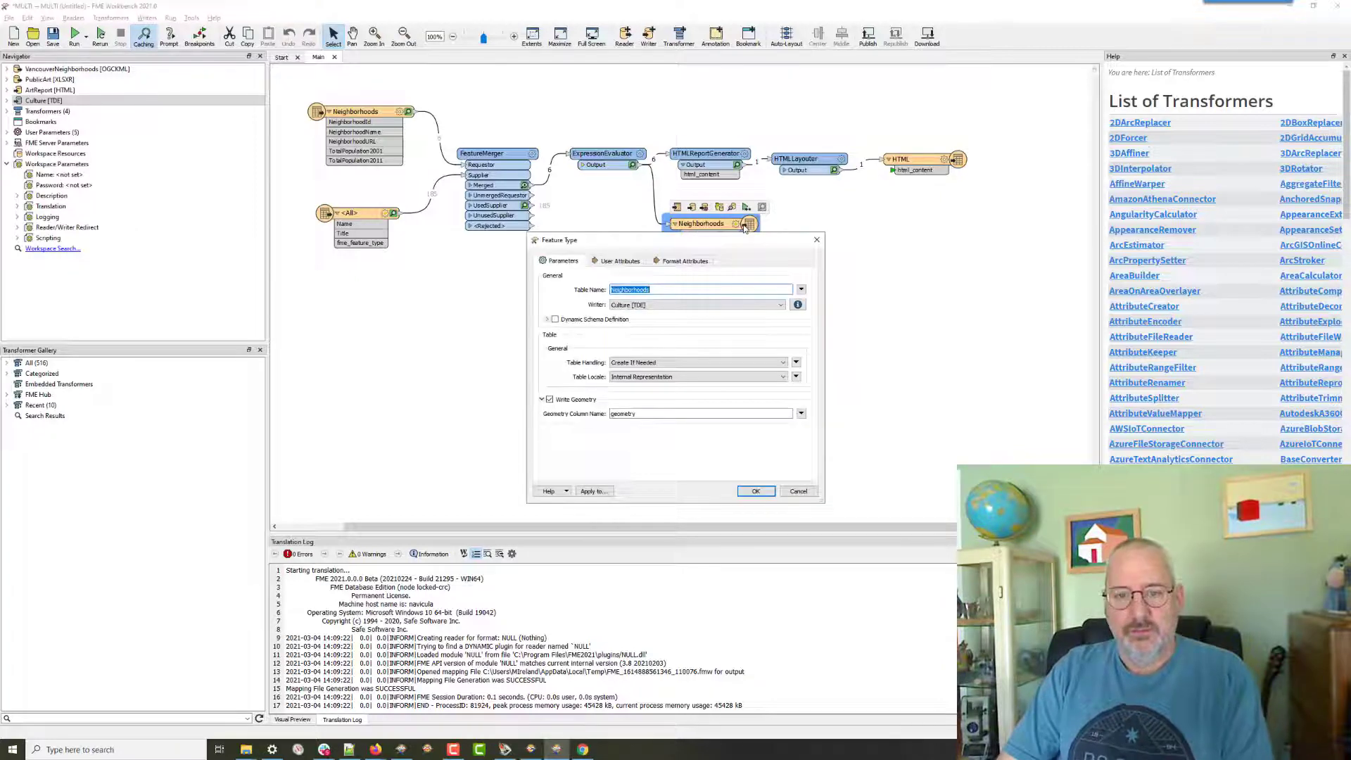
click(611, 263)
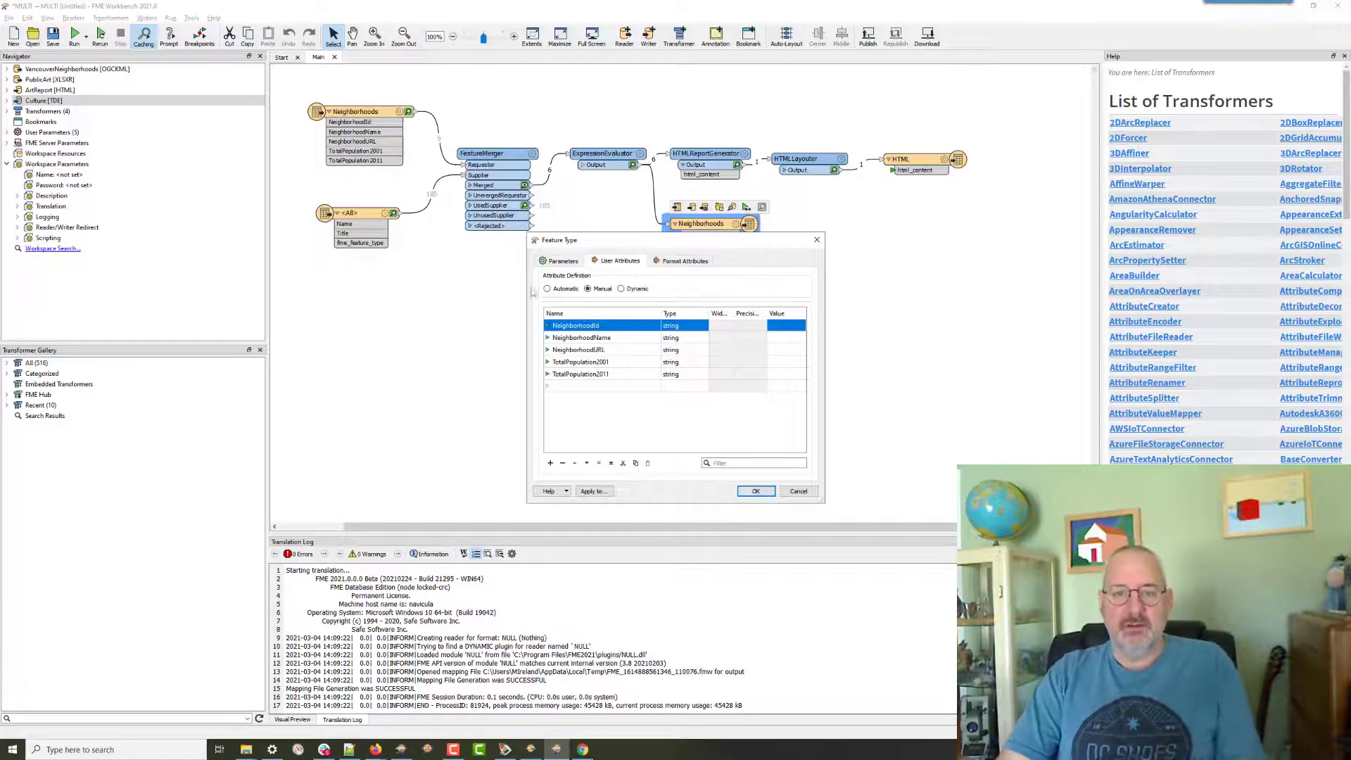
click(548, 290)
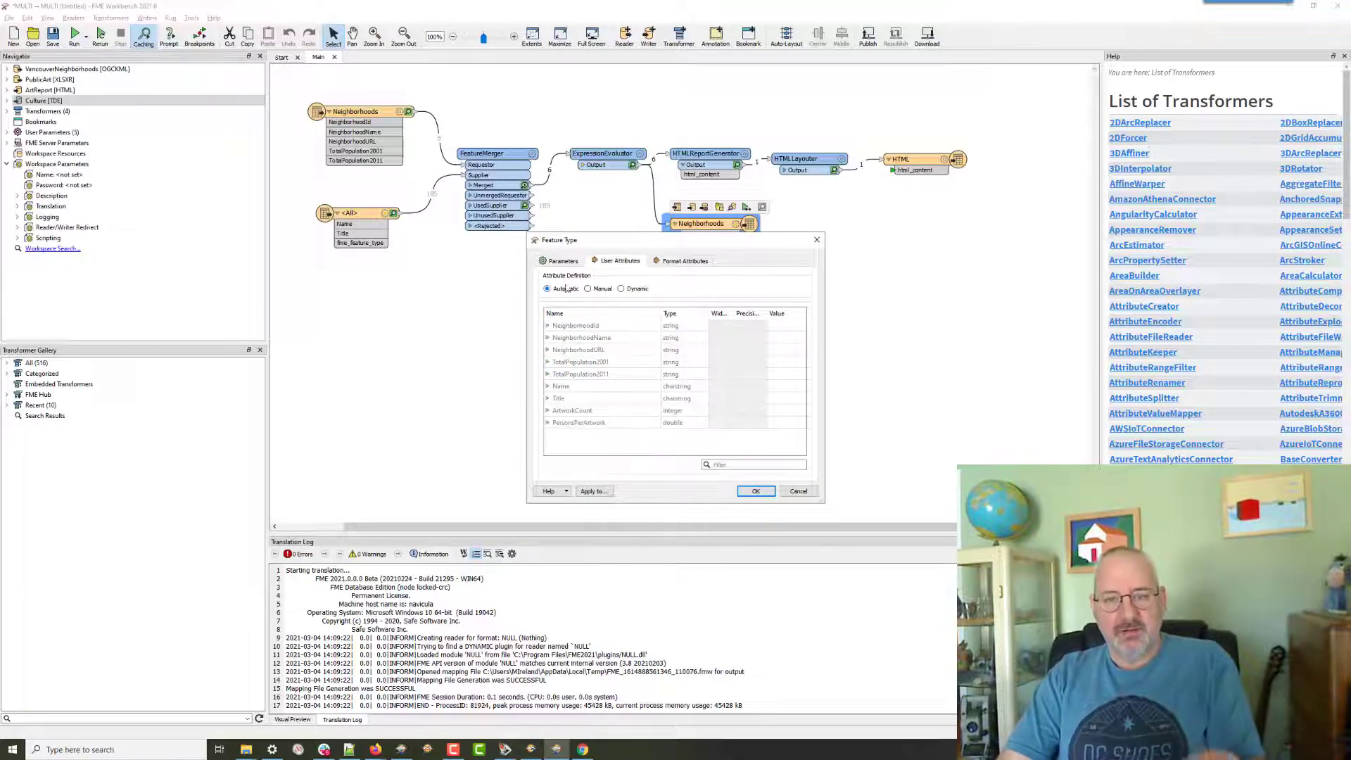
click(588, 289)
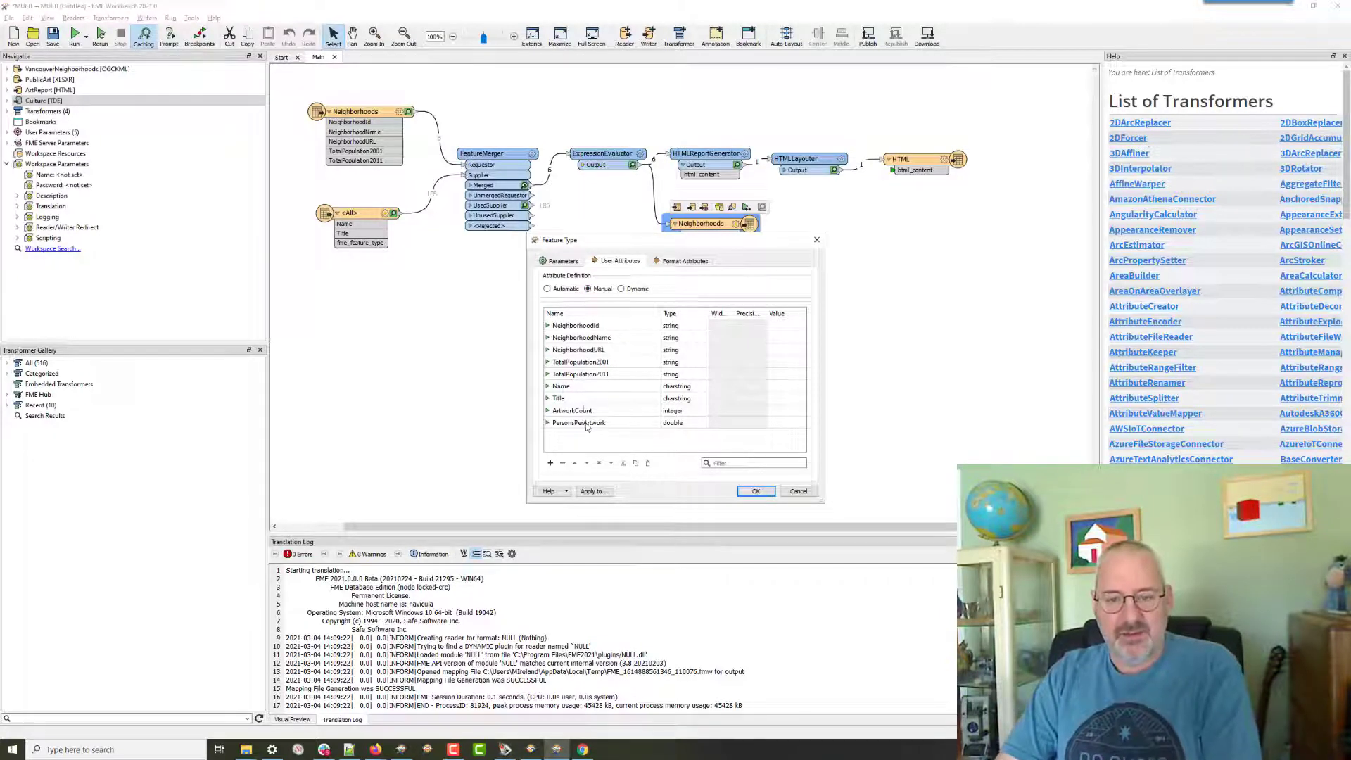
Remove Name, Title, NeighborhoodURL and TotalPopulation2001 from the writer's user attributes, set PersonsPerArtwork to type string, and accept the changes.
drag(571, 390, 574, 400)
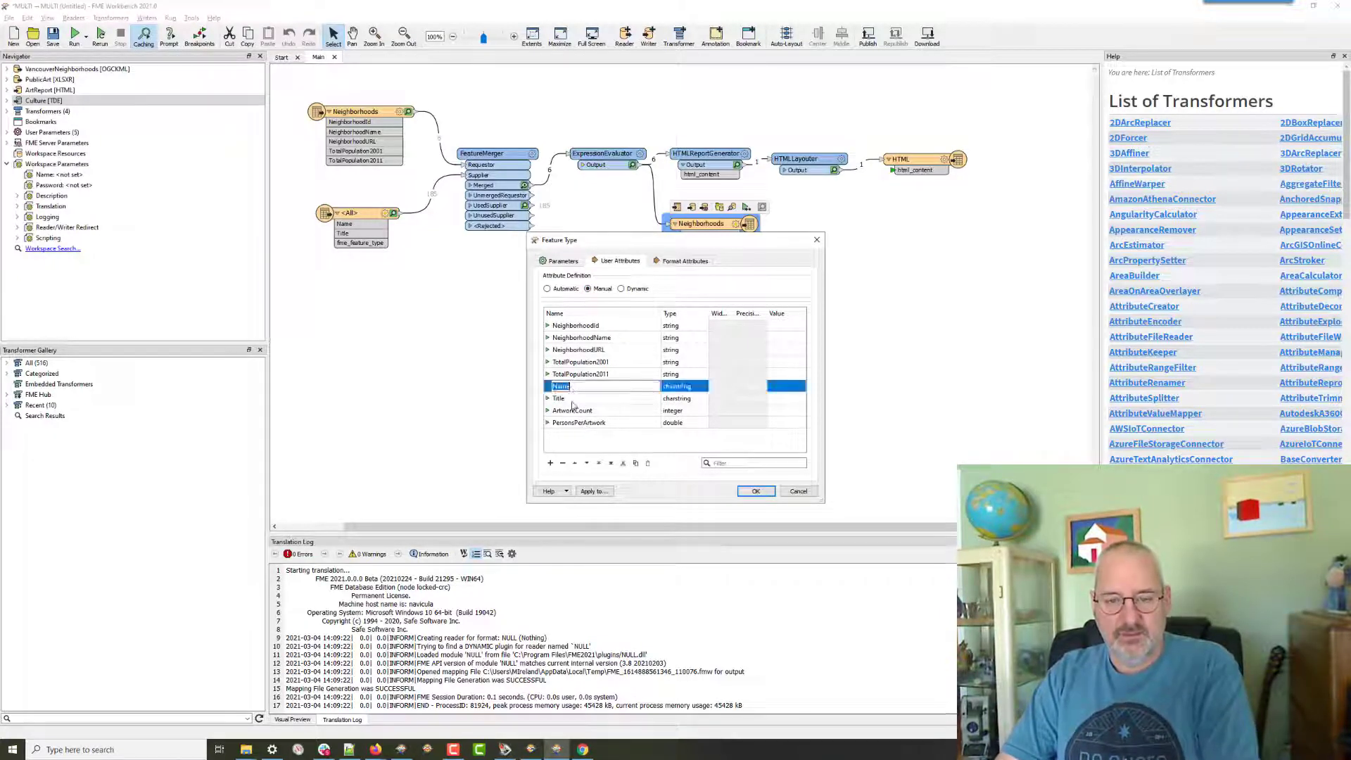
click(574, 400)
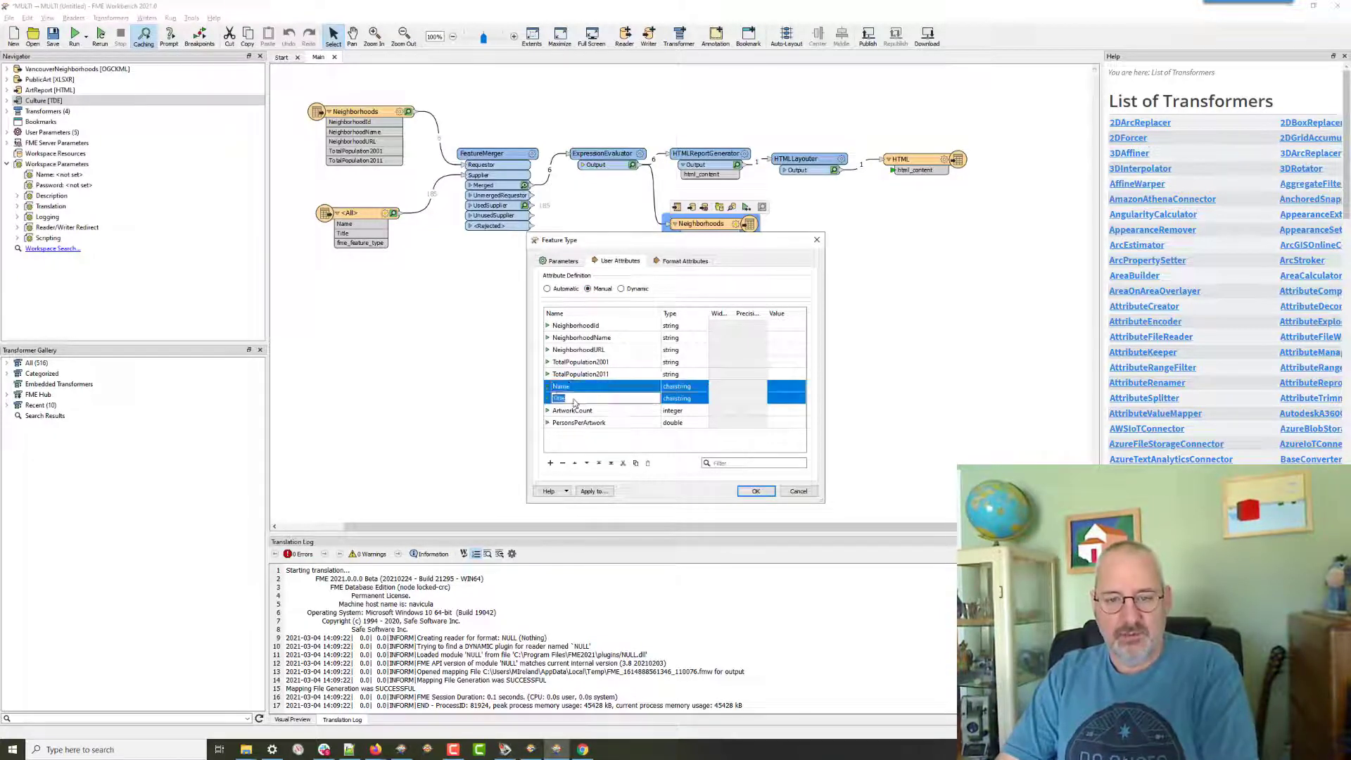
click(563, 463)
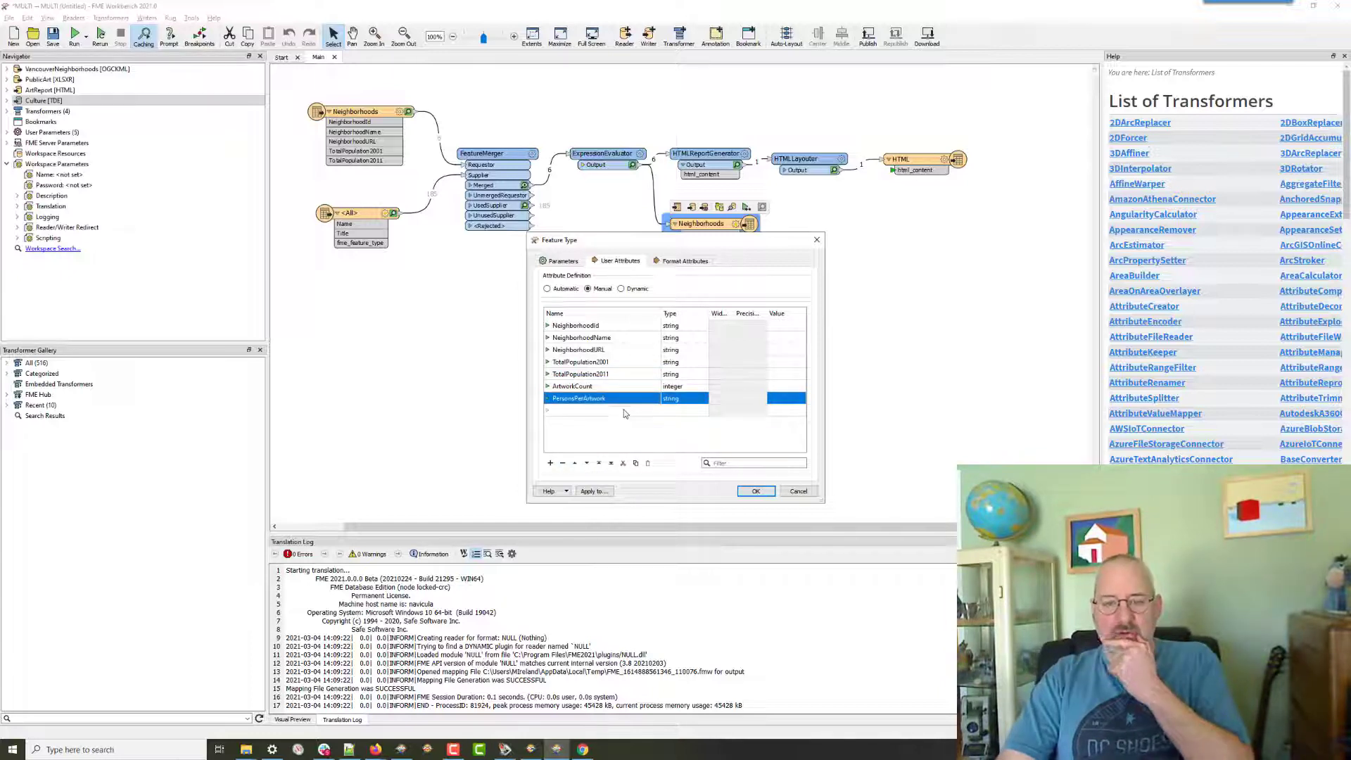
double_click(620, 351)
click(564, 463)
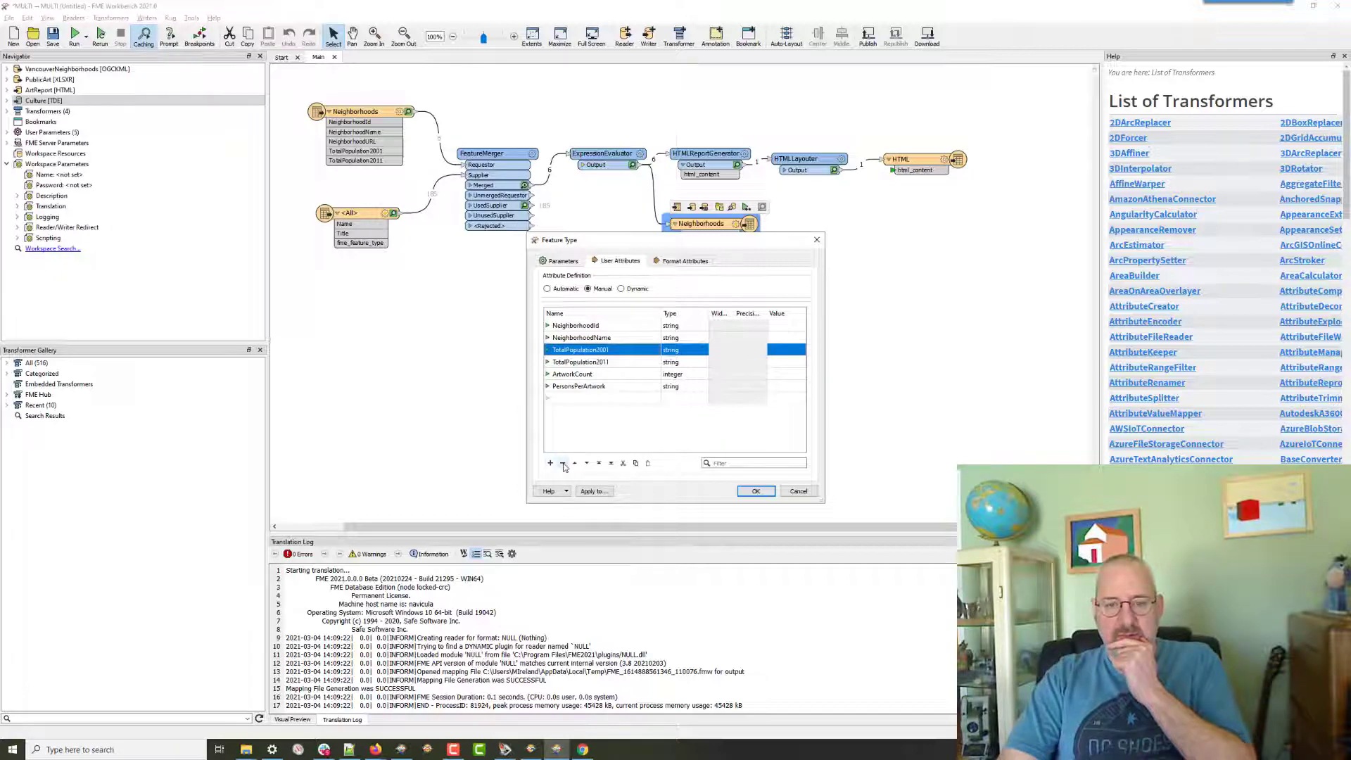
click(564, 463)
click(767, 449)
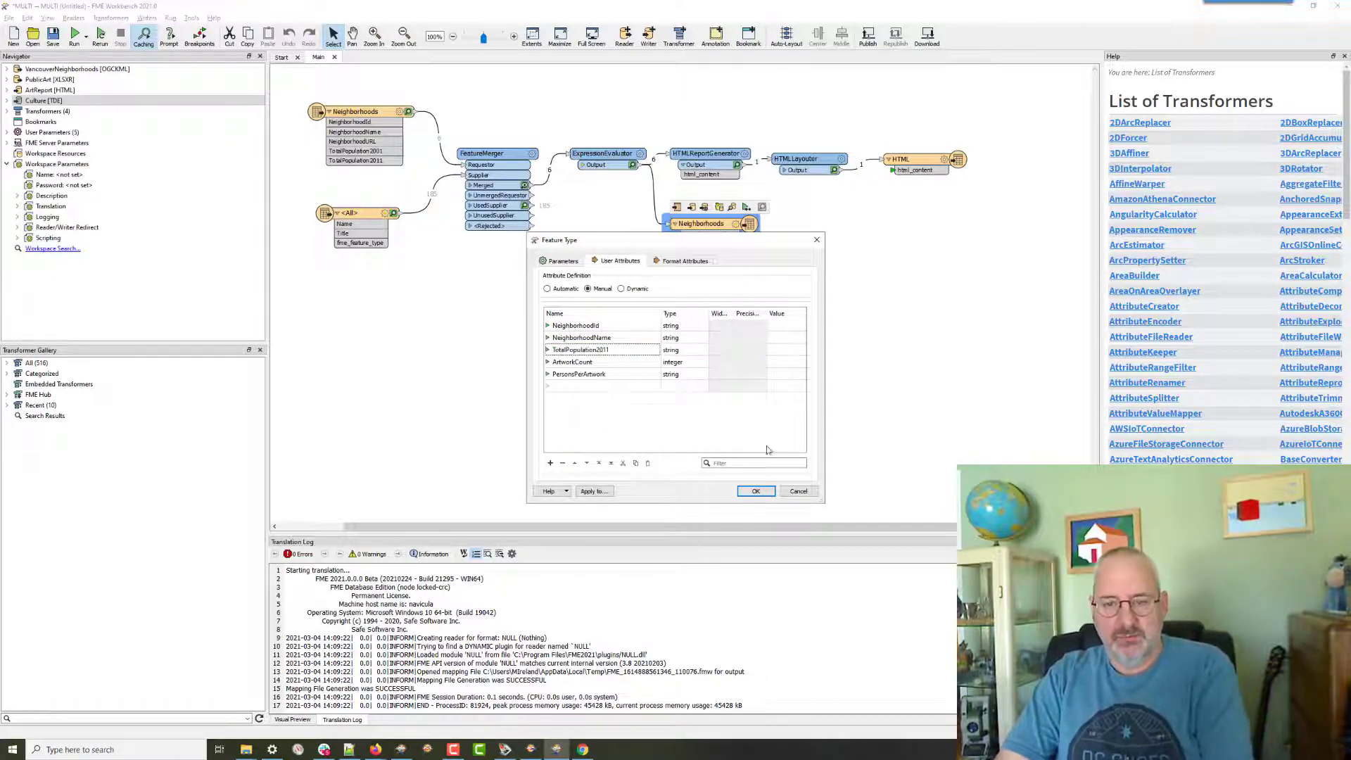
click(754, 492)
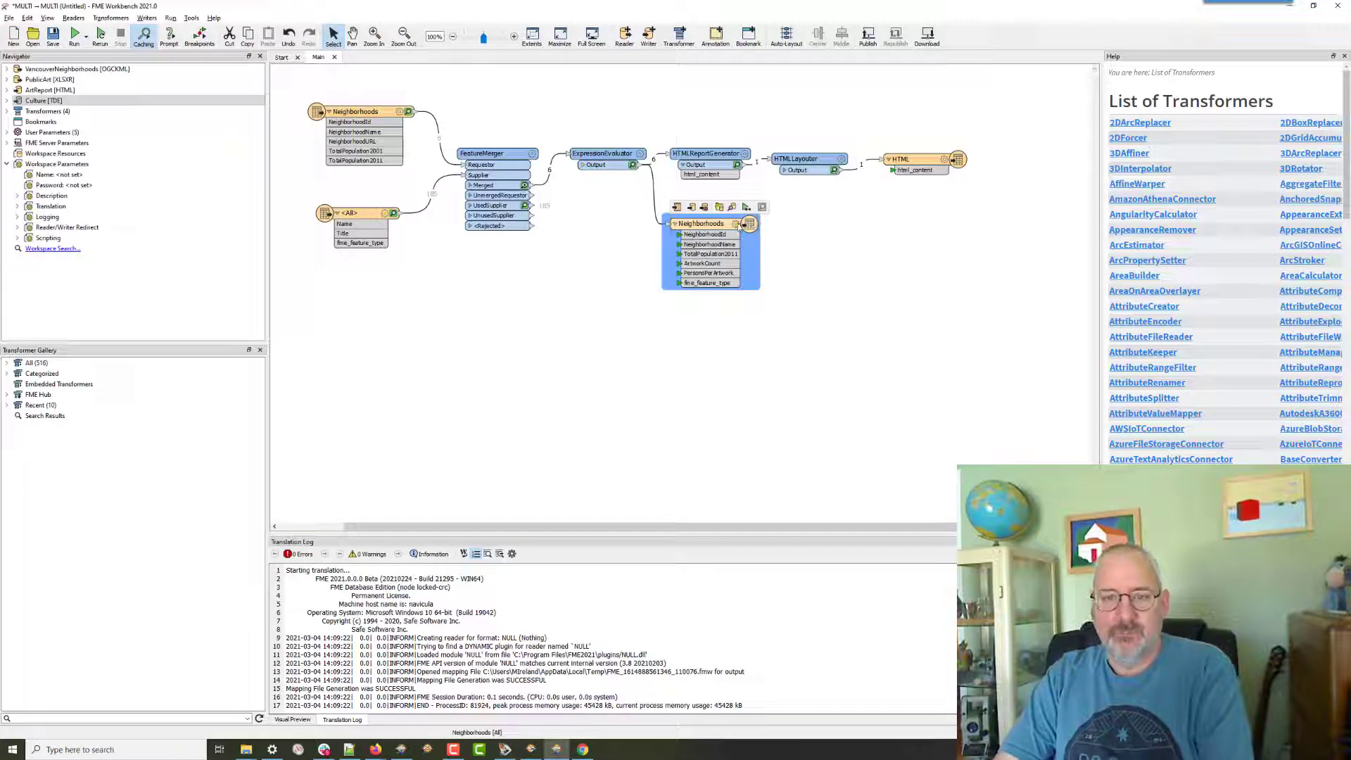
Unexpose the fme_feature_type format attribute on the Neighborhoods writer feature type and widen its object slightly on the canvas.
click(738, 226)
click(622, 262)
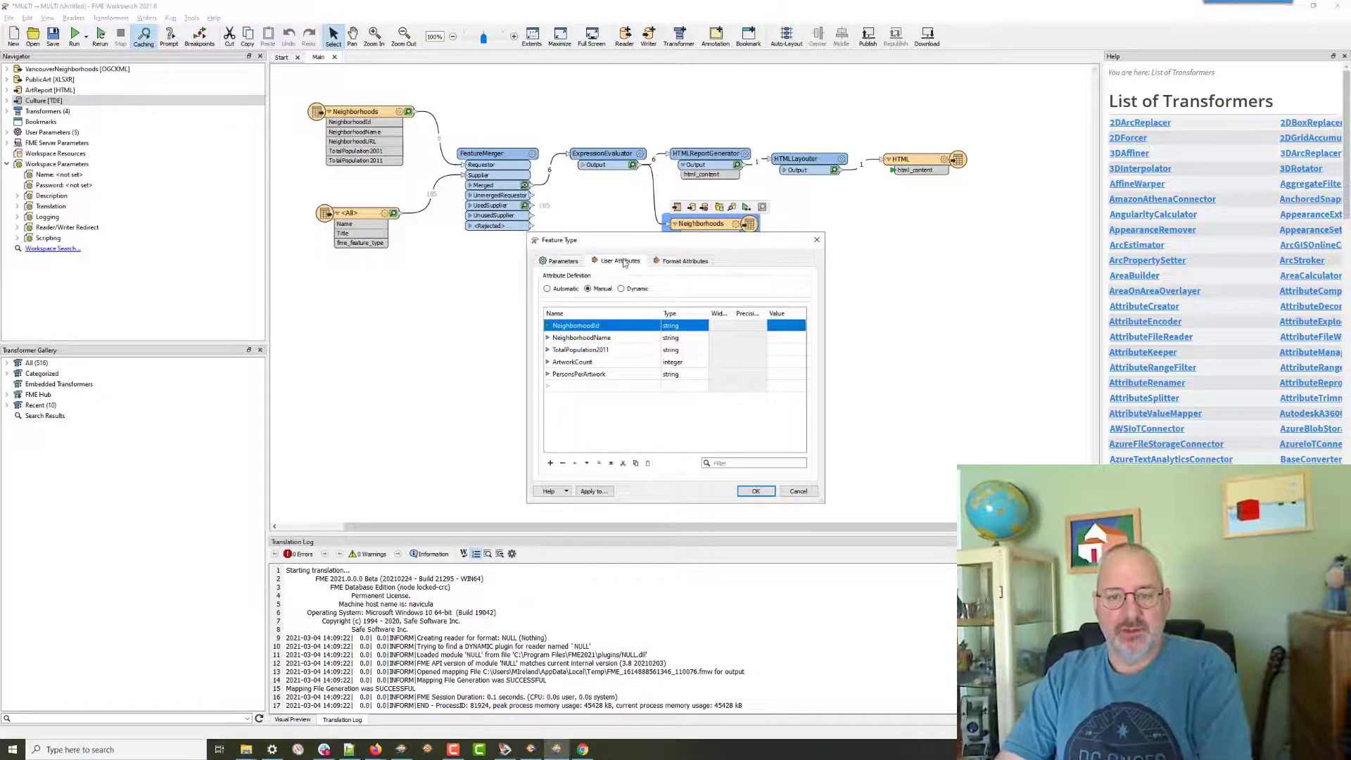
click(669, 262)
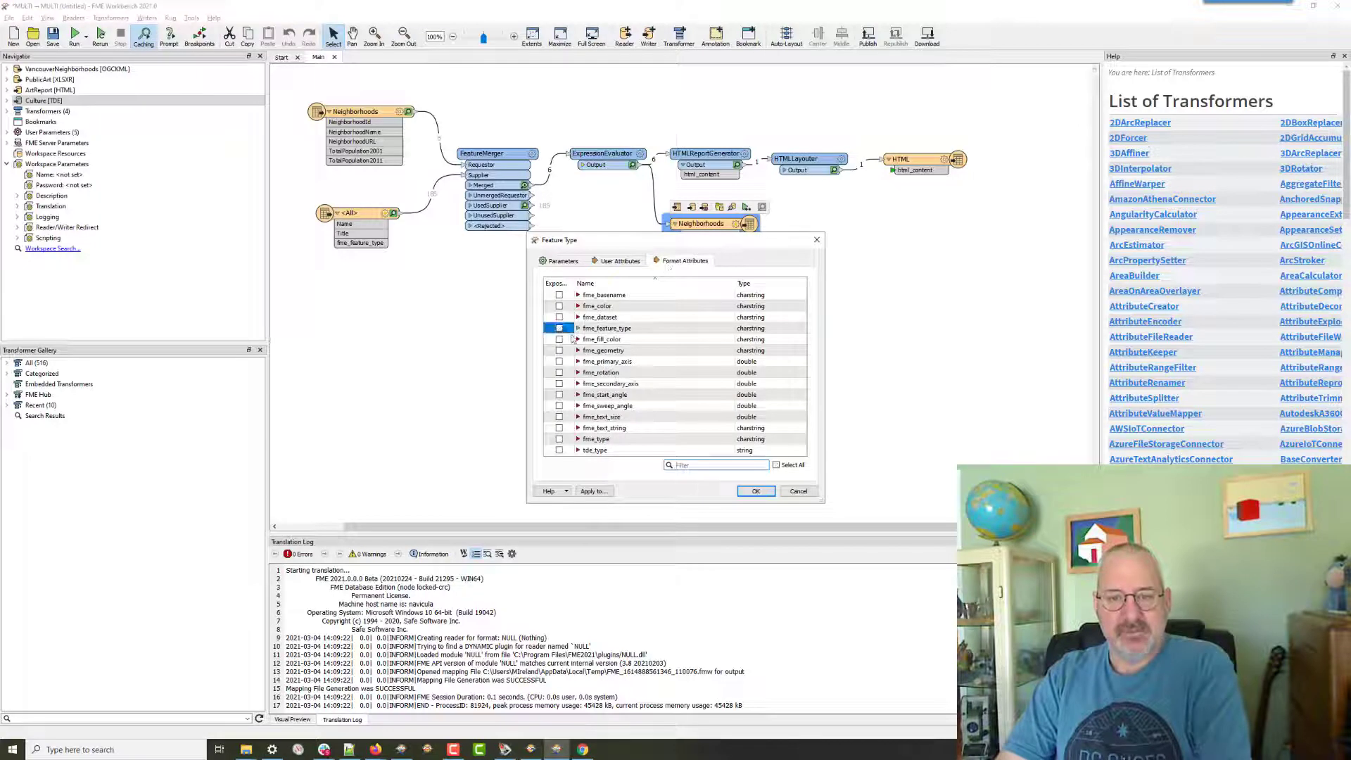
click(753, 492)
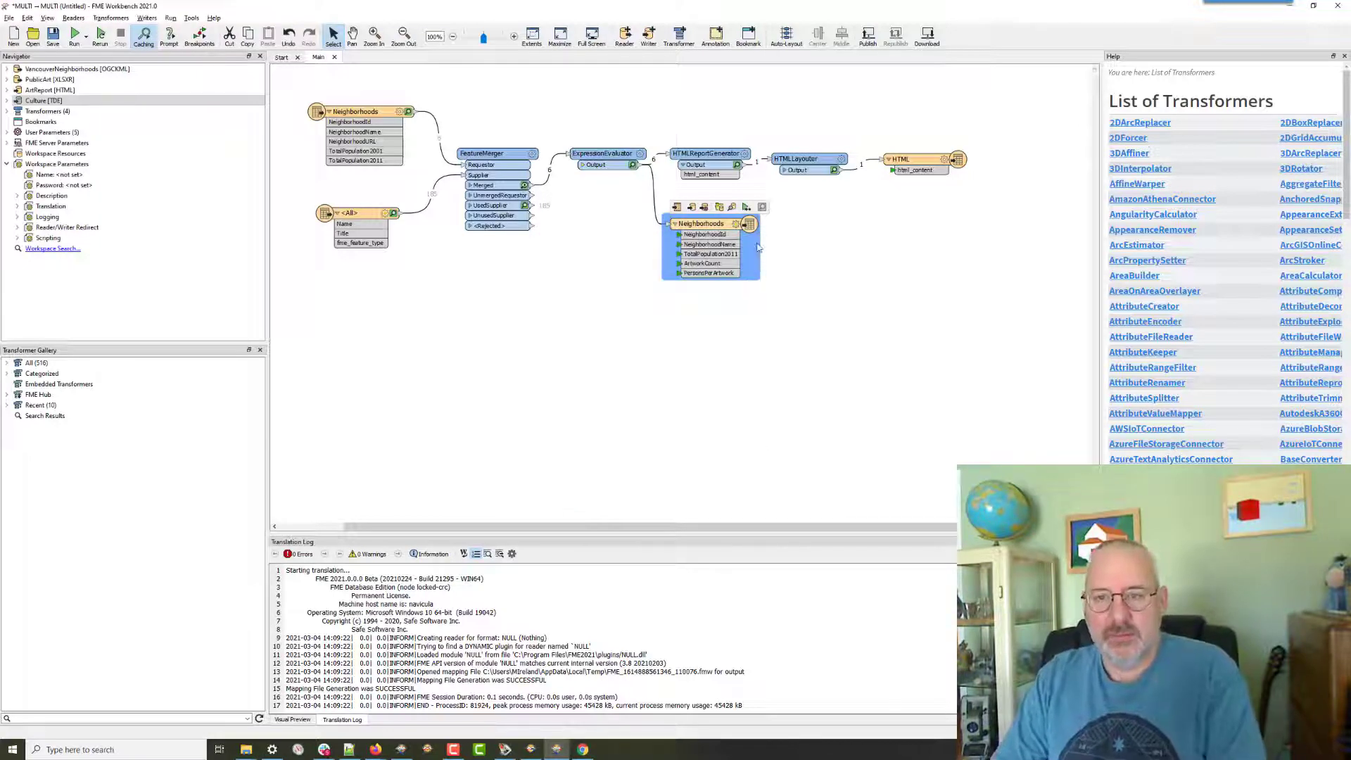
drag(761, 221, 772, 220)
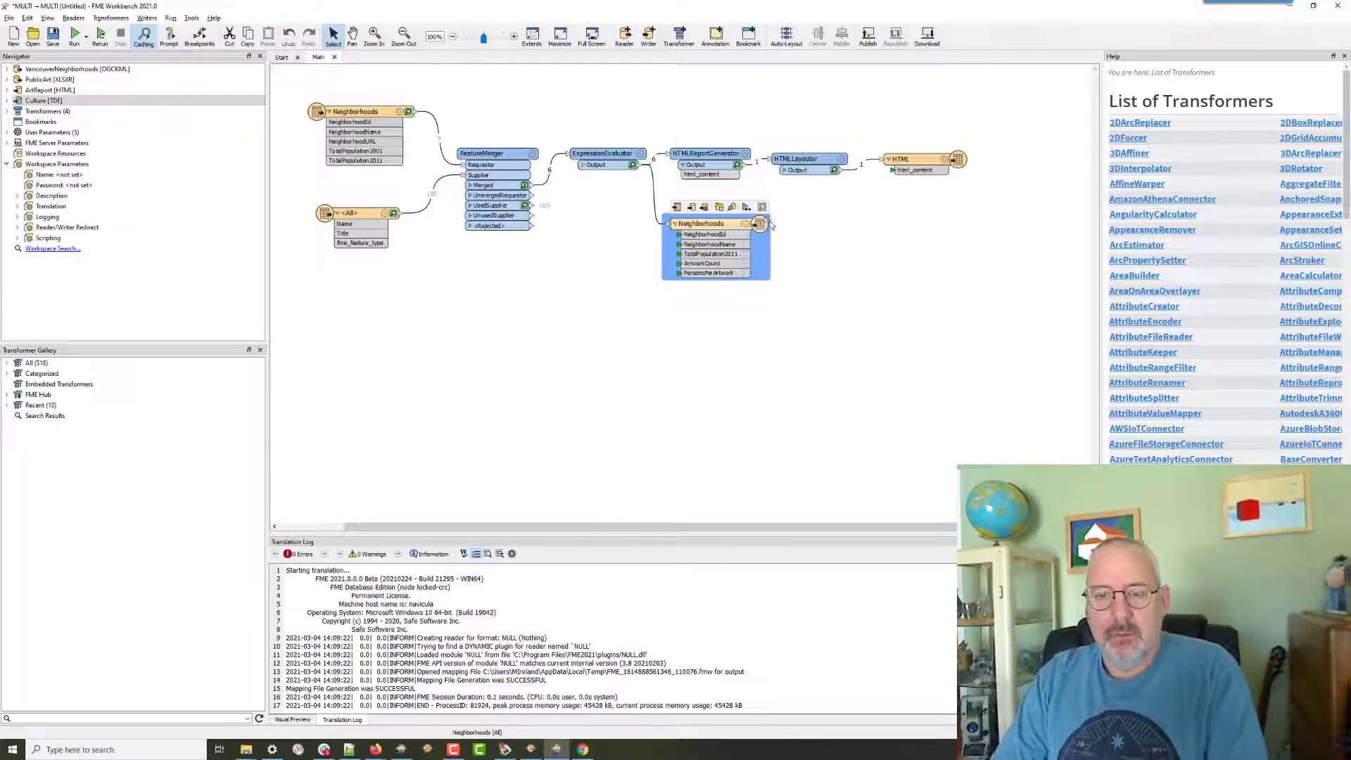
click(825, 259)
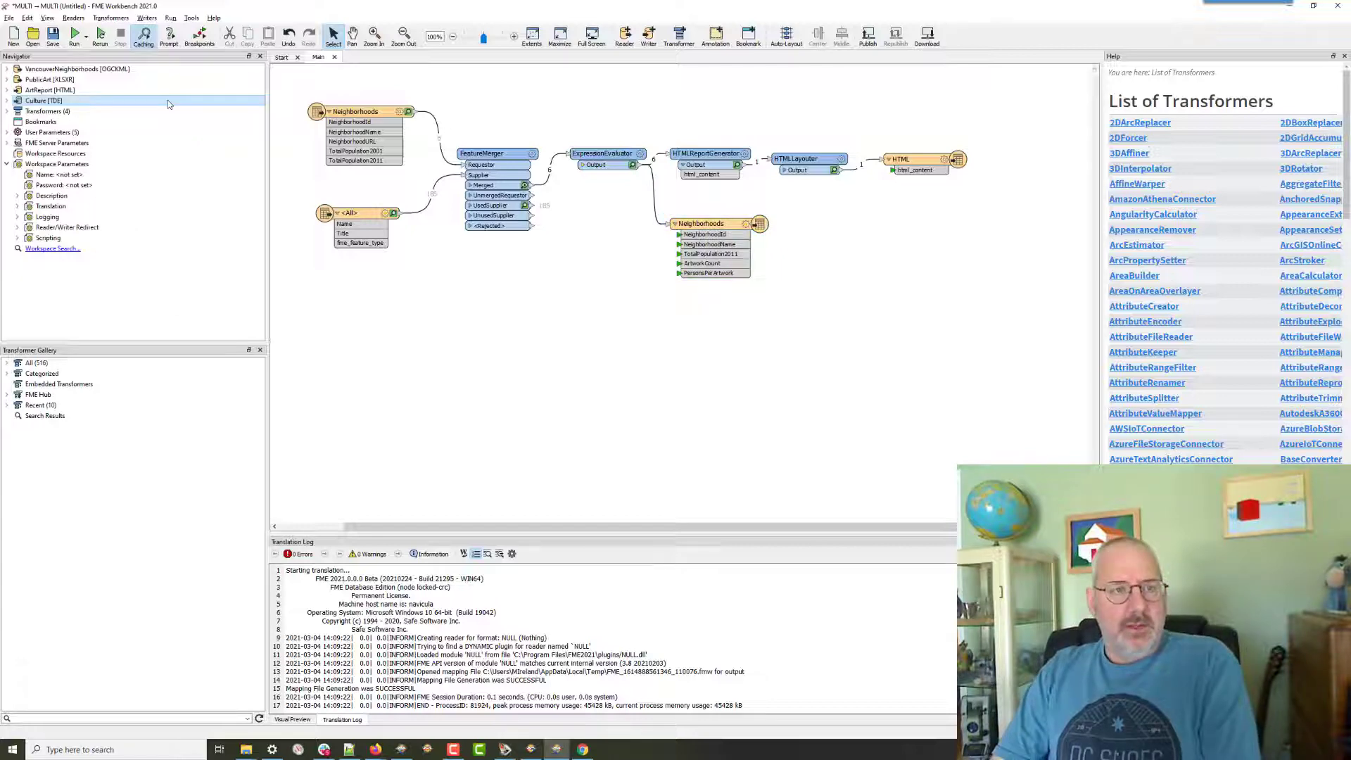
Run the workspace and open the Neighborhoods writer's containing folder to check the Neighborhoods.tde and ArtReport.html output files.
click(74, 34)
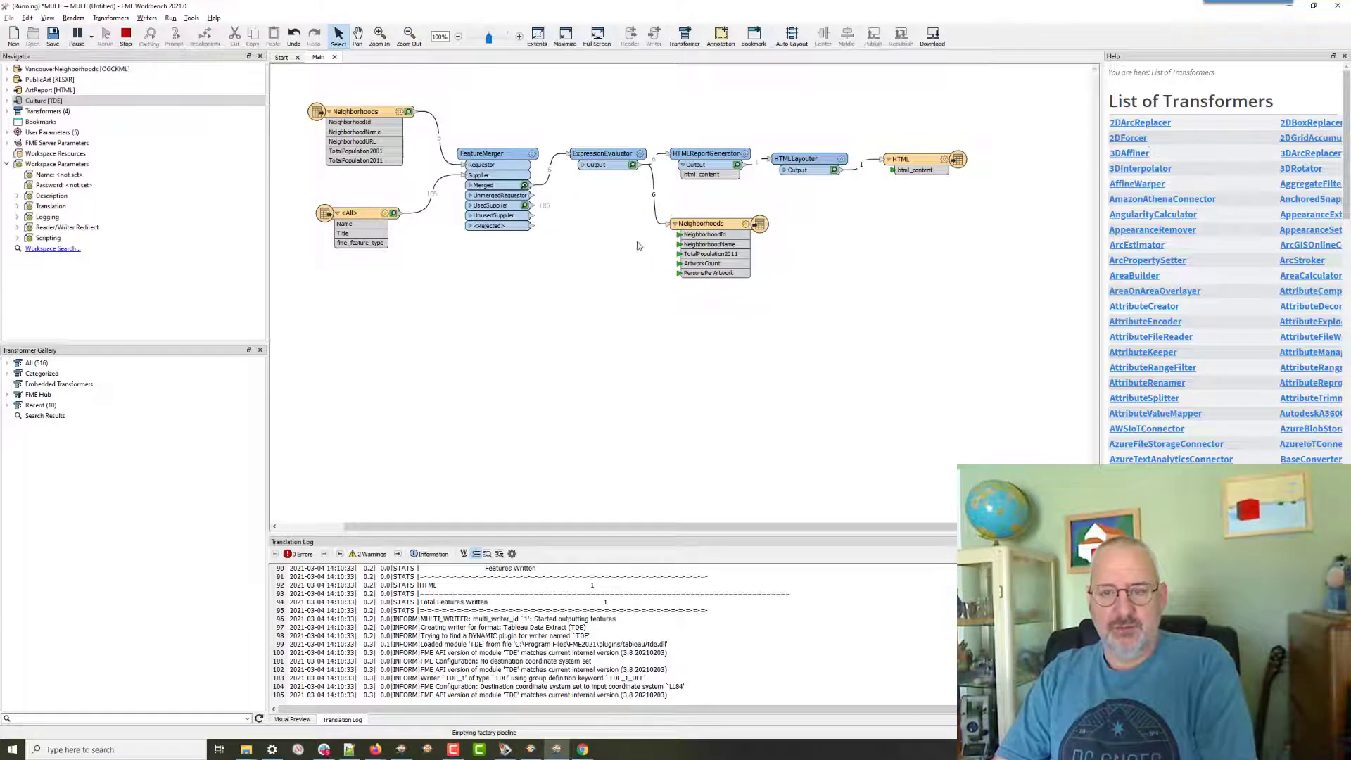
click(712, 220)
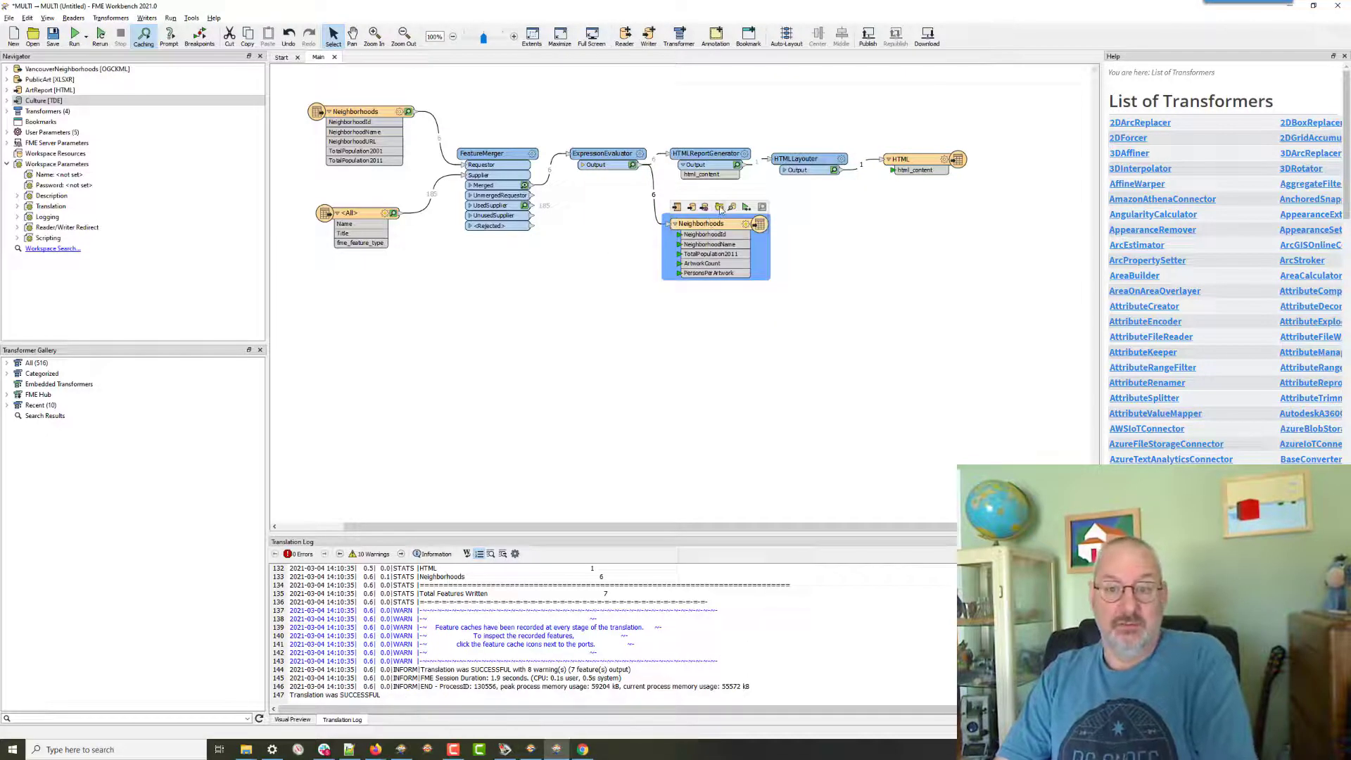
click(720, 208)
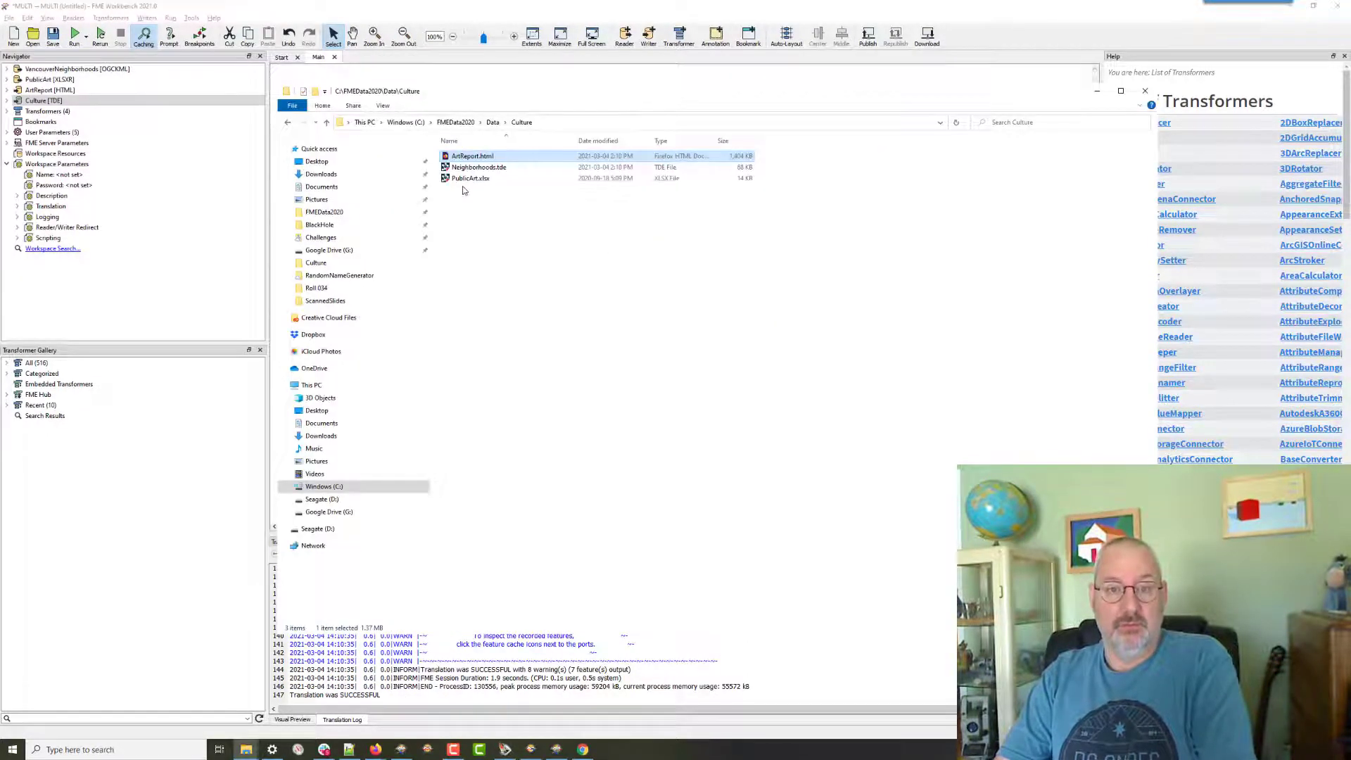
click(478, 168)
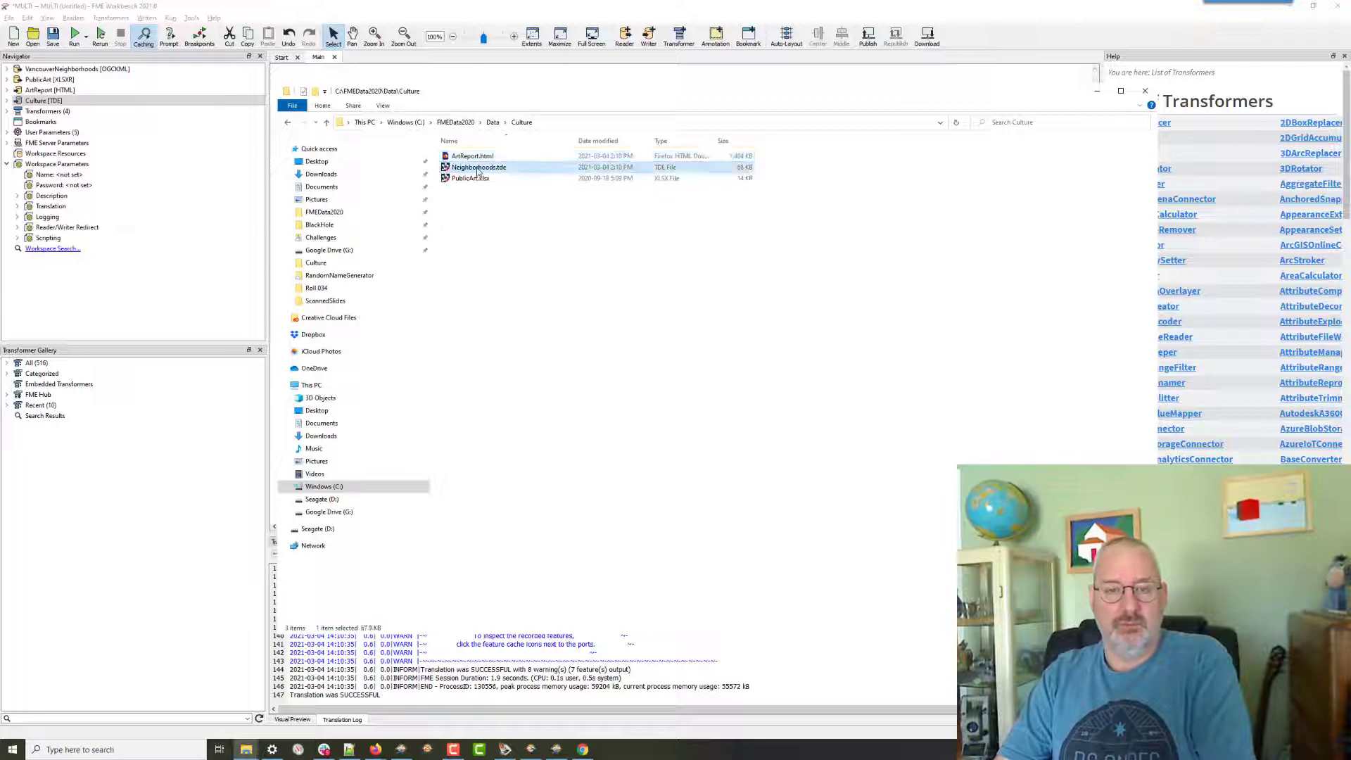
click(468, 157)
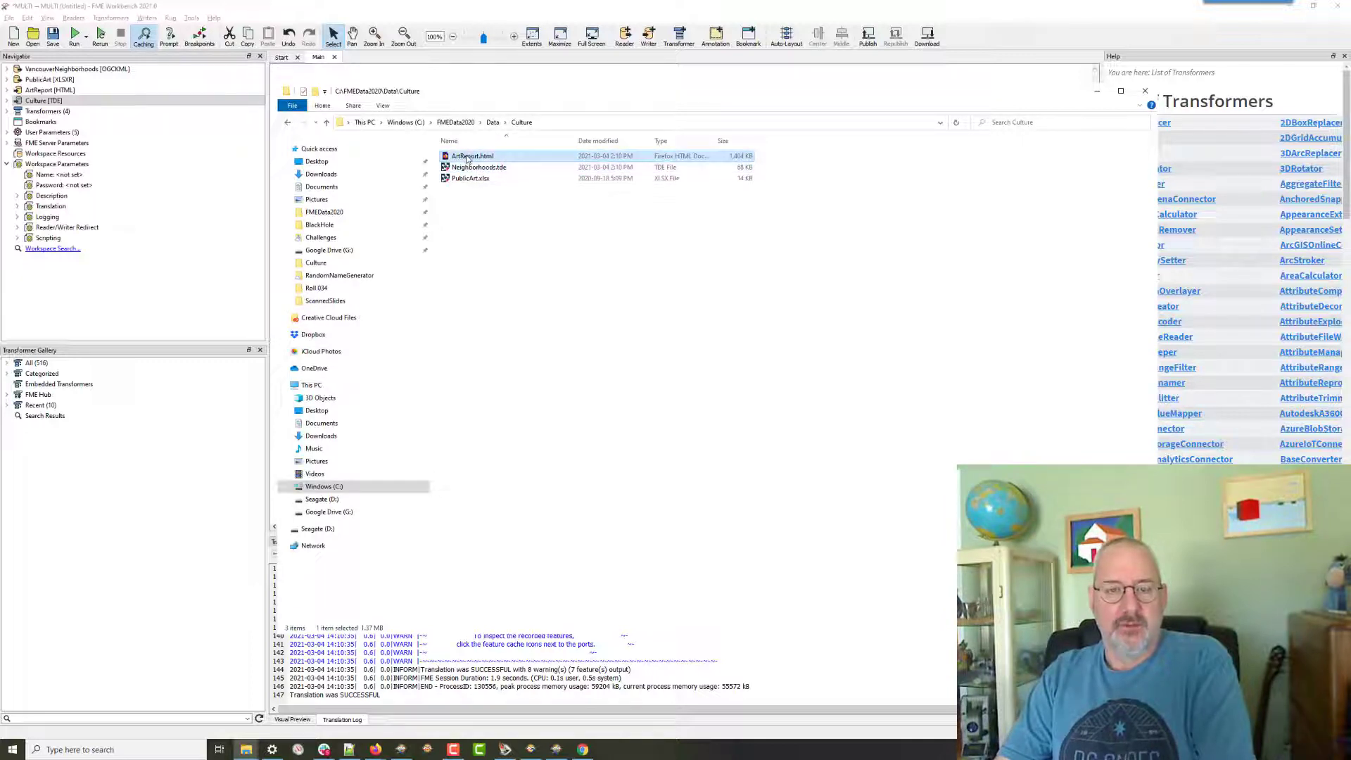
Open ArtReport.html in the browser to review its charts and map, and return to the FME Workbench canvas.
key(Return)
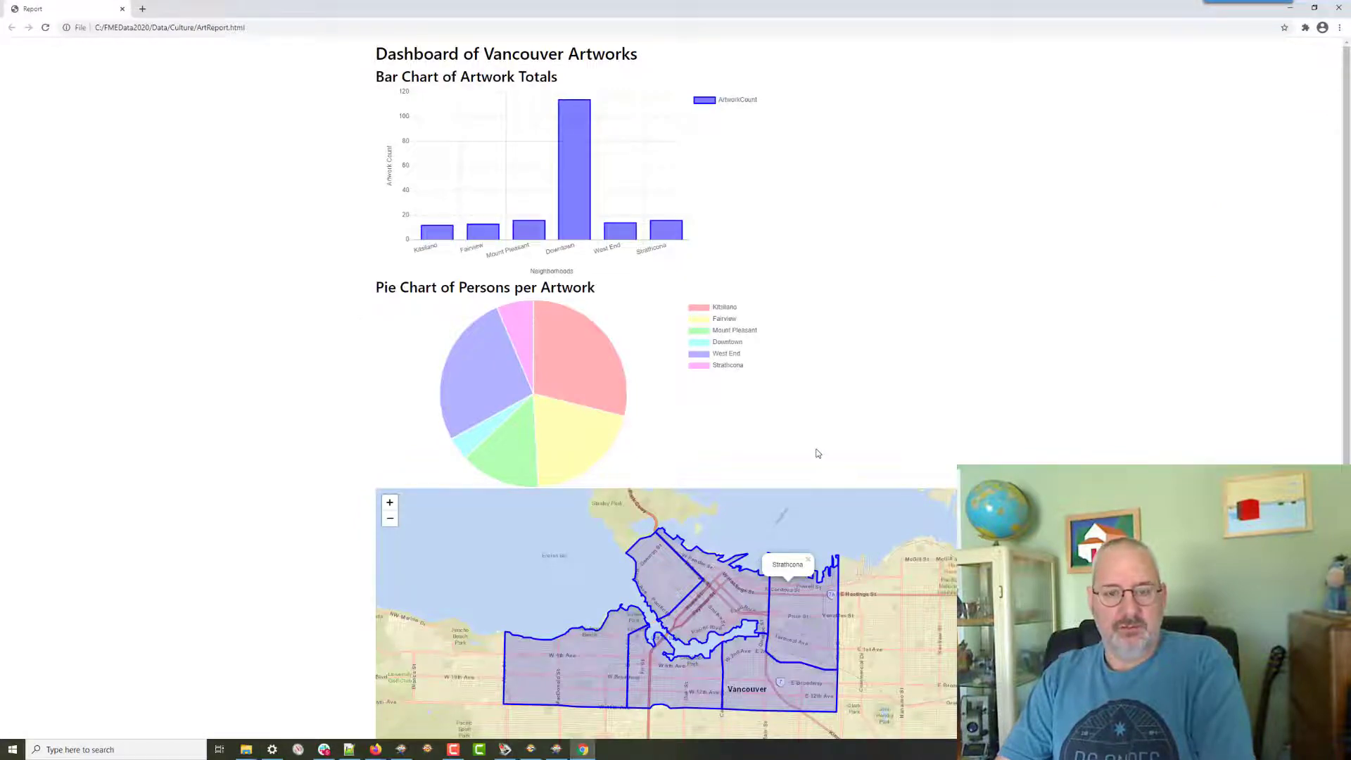
key(alt+Tab)
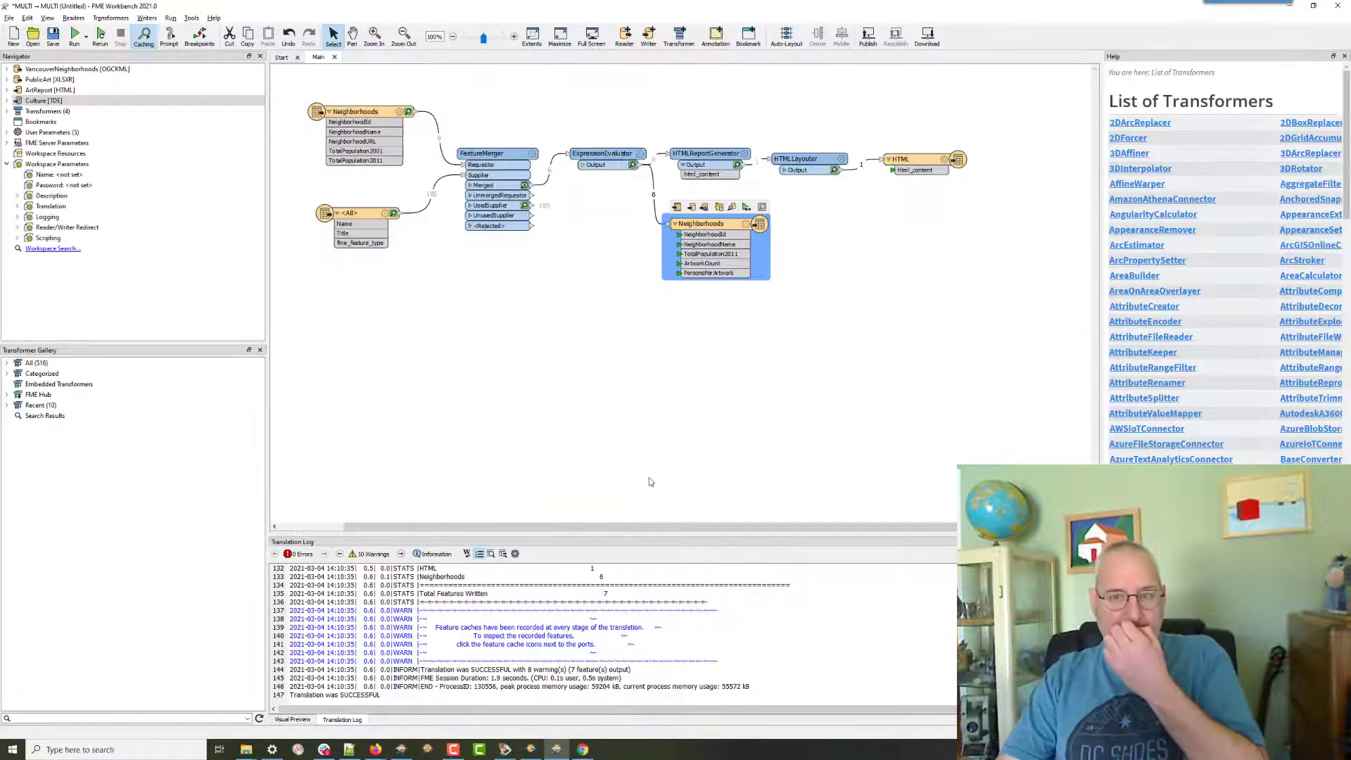
click(651, 482)
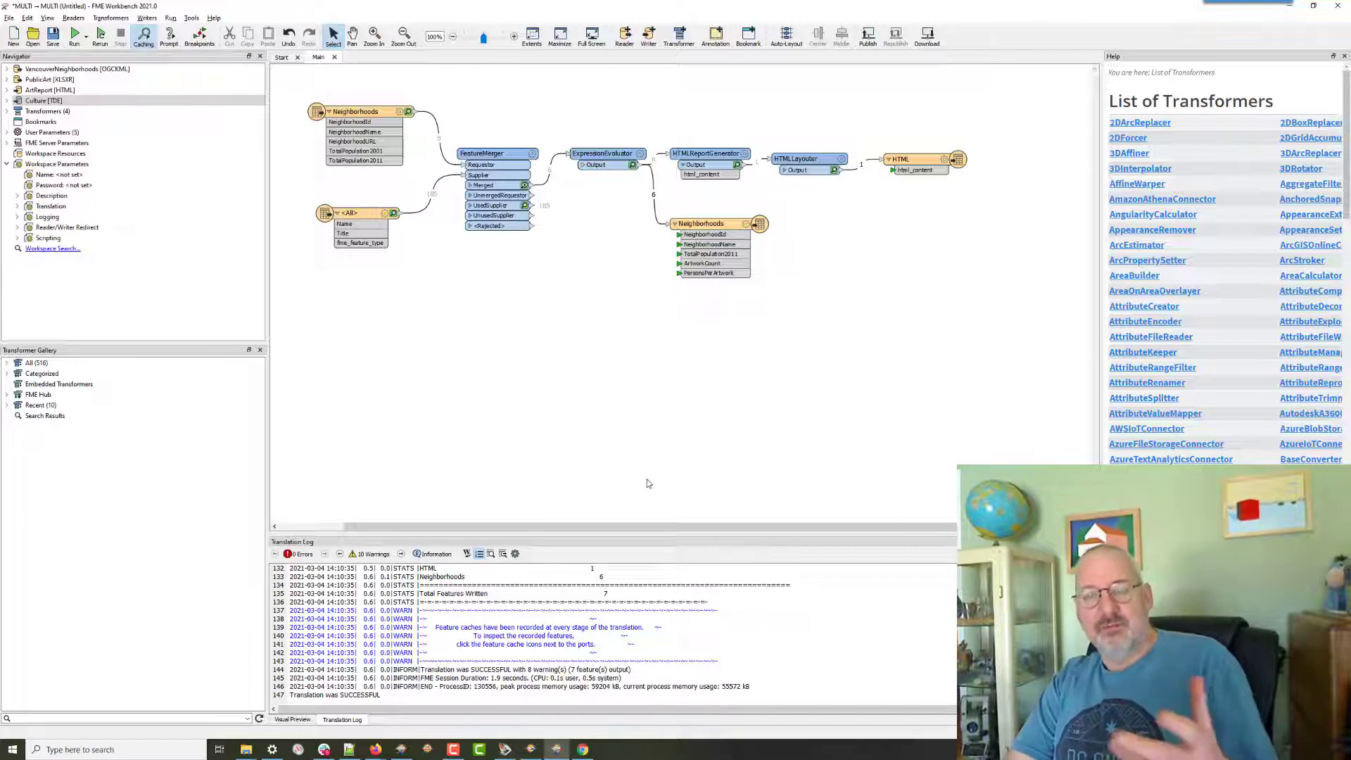
Attach an annotation reading "PublicArt [Excel]" to the <All> reader feature type and fit its box to the text.
click(355, 113)
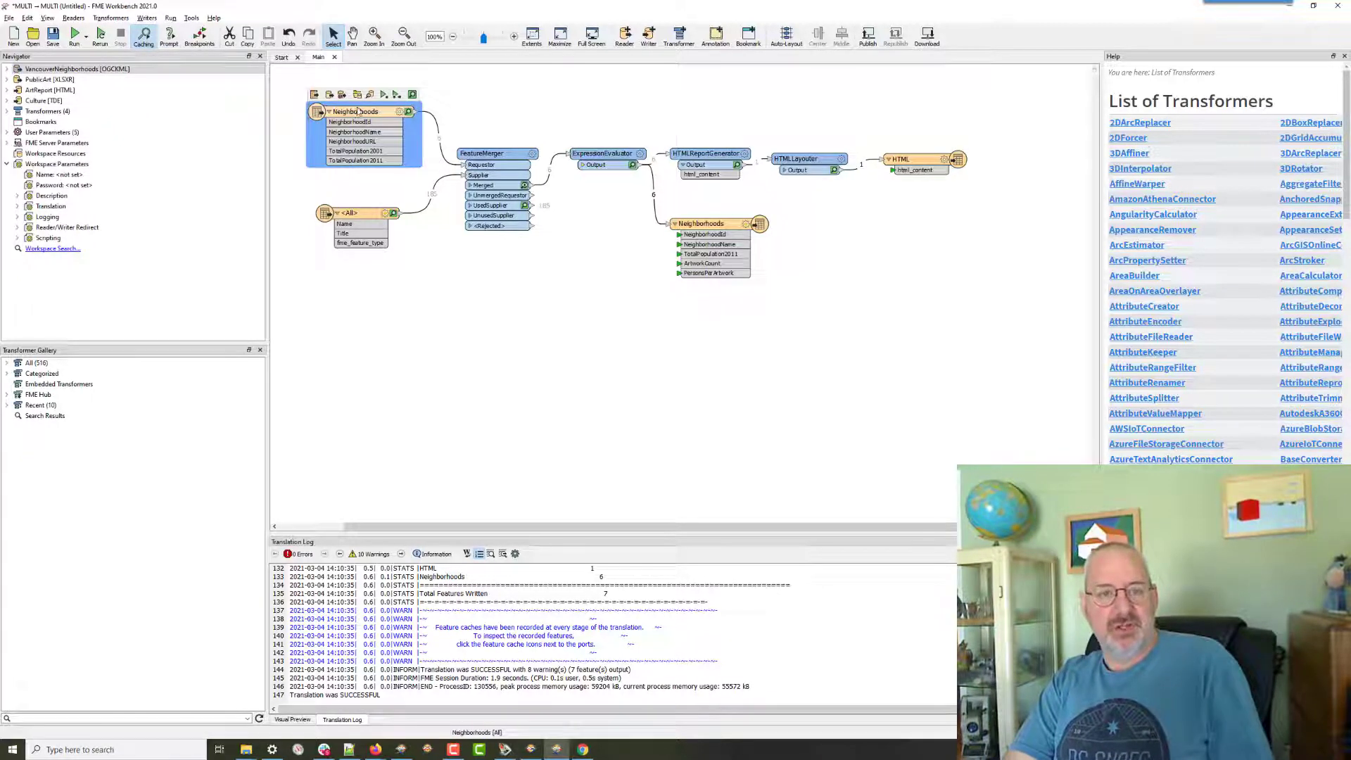
click(350, 216)
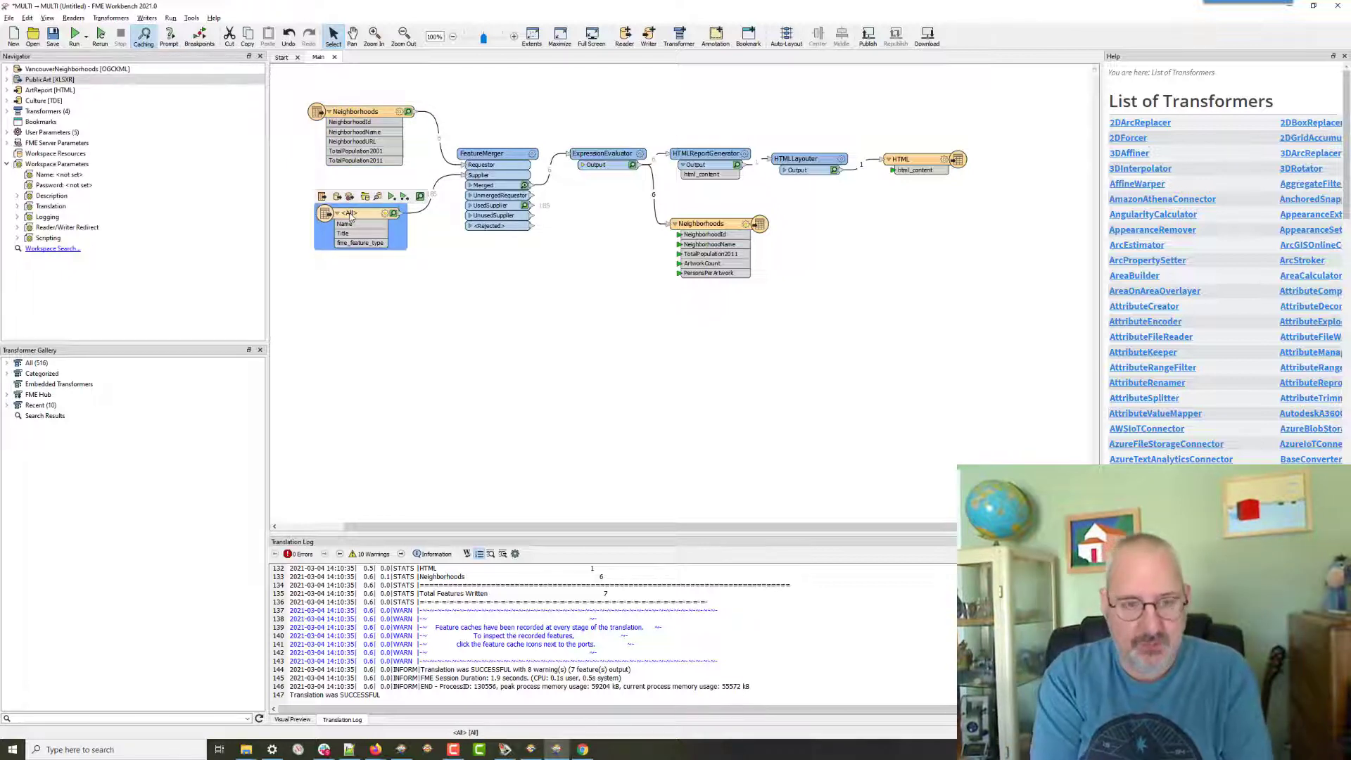
click(350, 215)
key(Home)
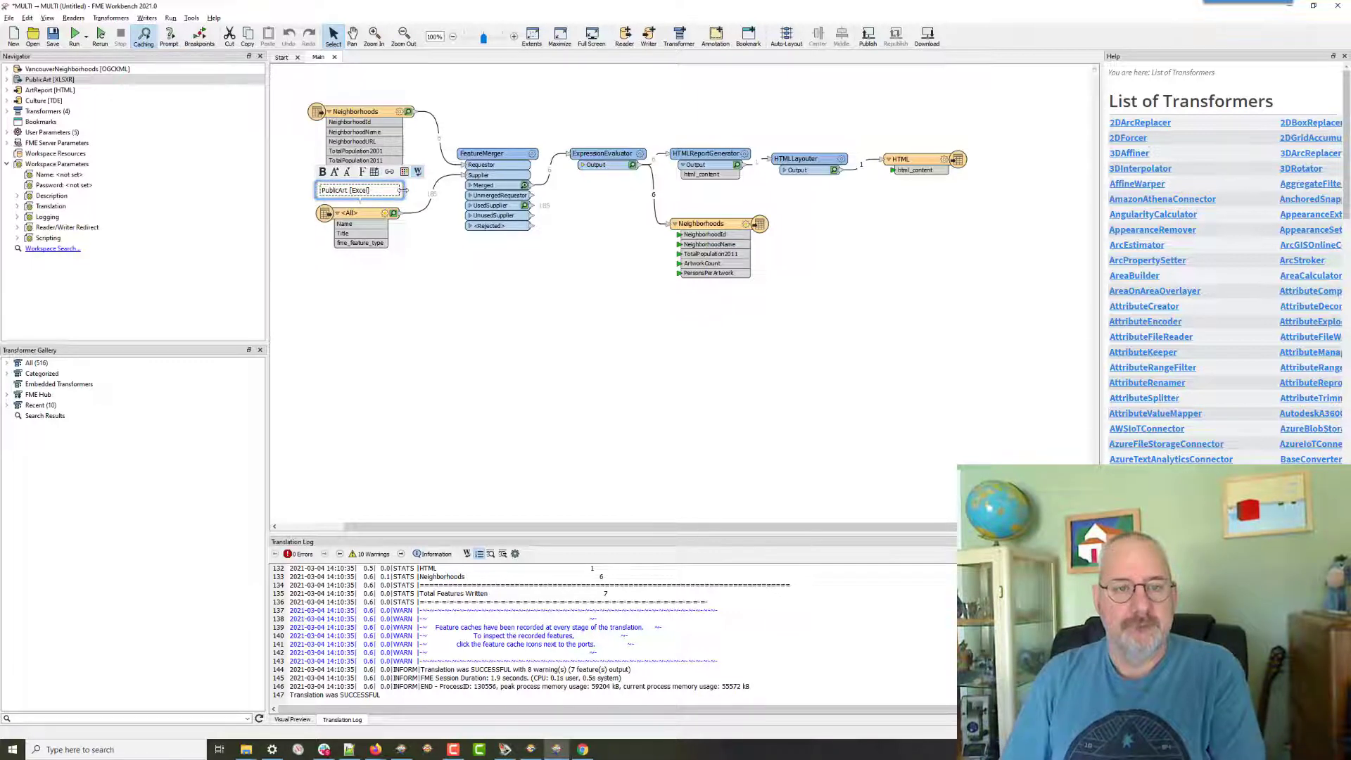
drag(405, 190, 402, 190)
click(404, 191)
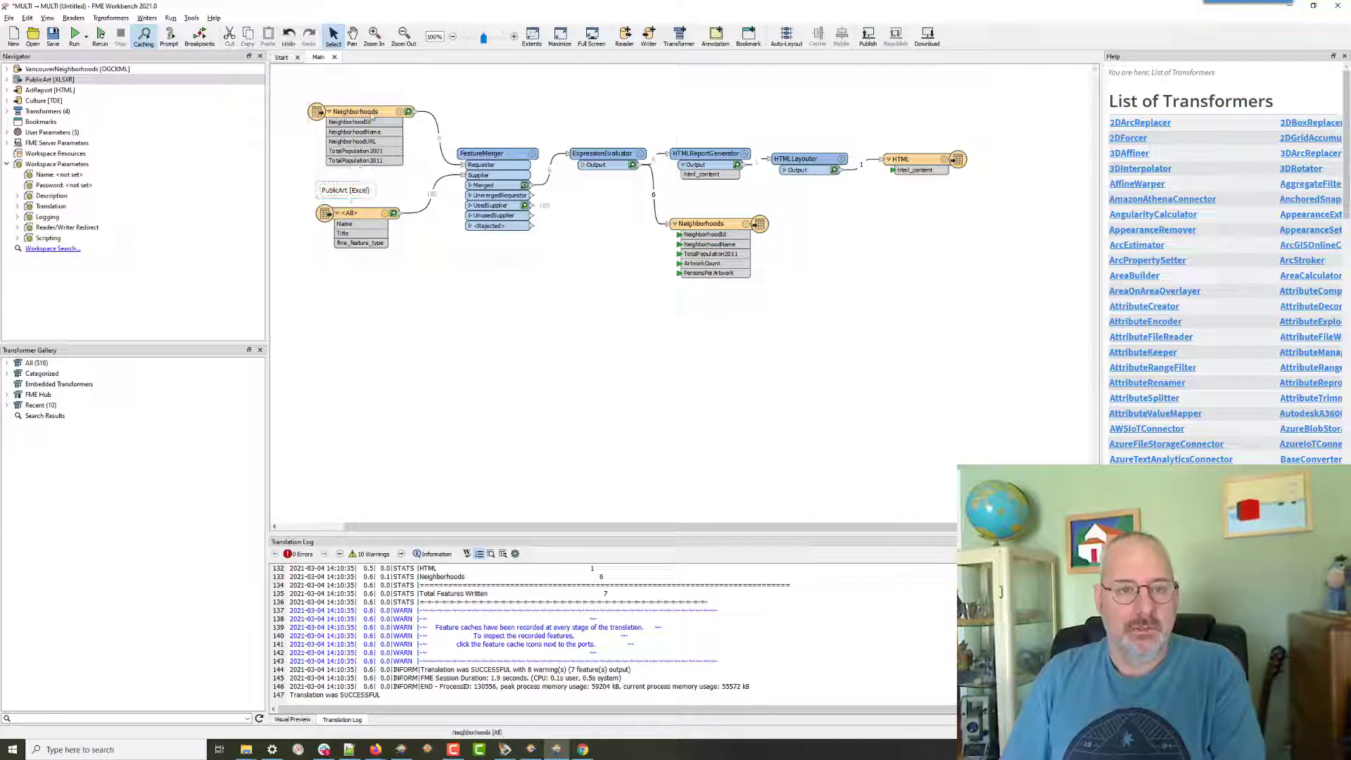
Attach an annotation to the Neighborhoods reader feature type, shorten its text to "Neighborhoods [KML]" and fit the box to it.
click(371, 112)
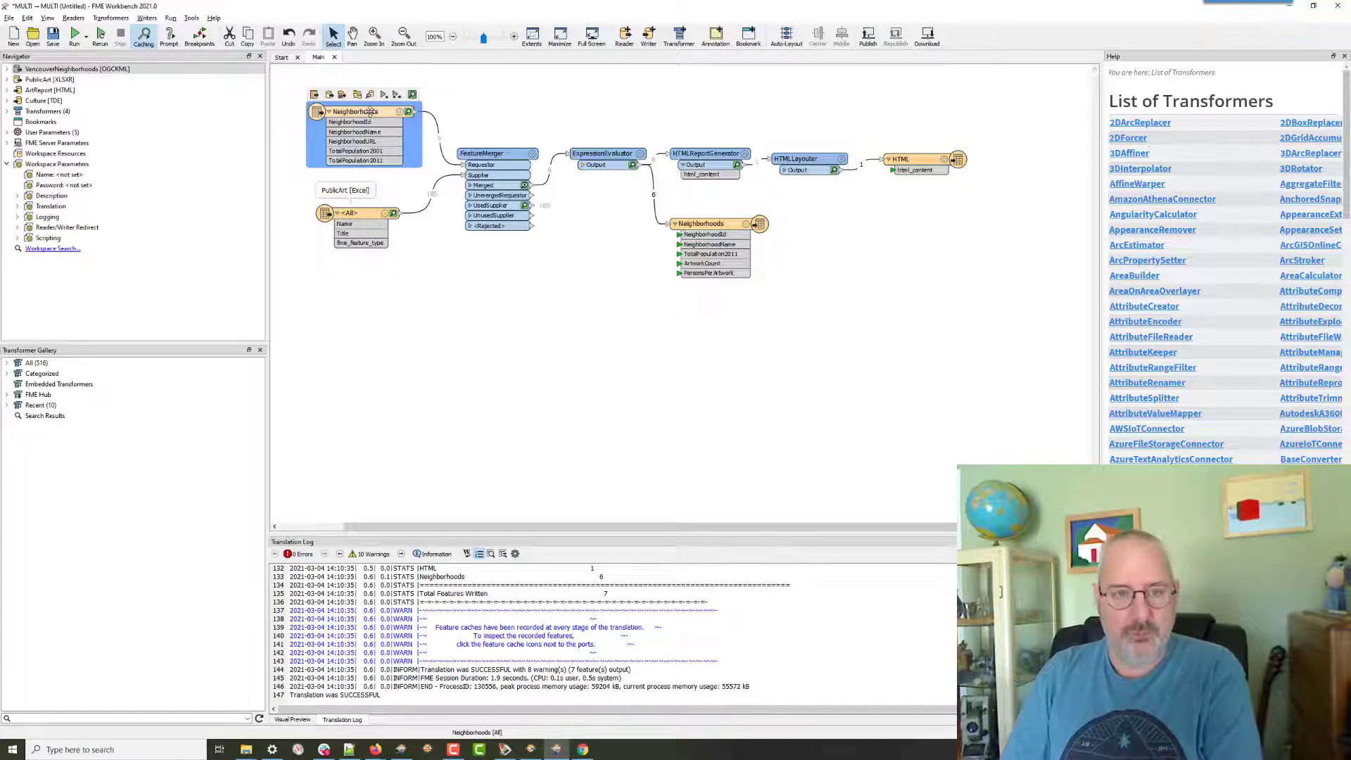
key(ctrl+k)
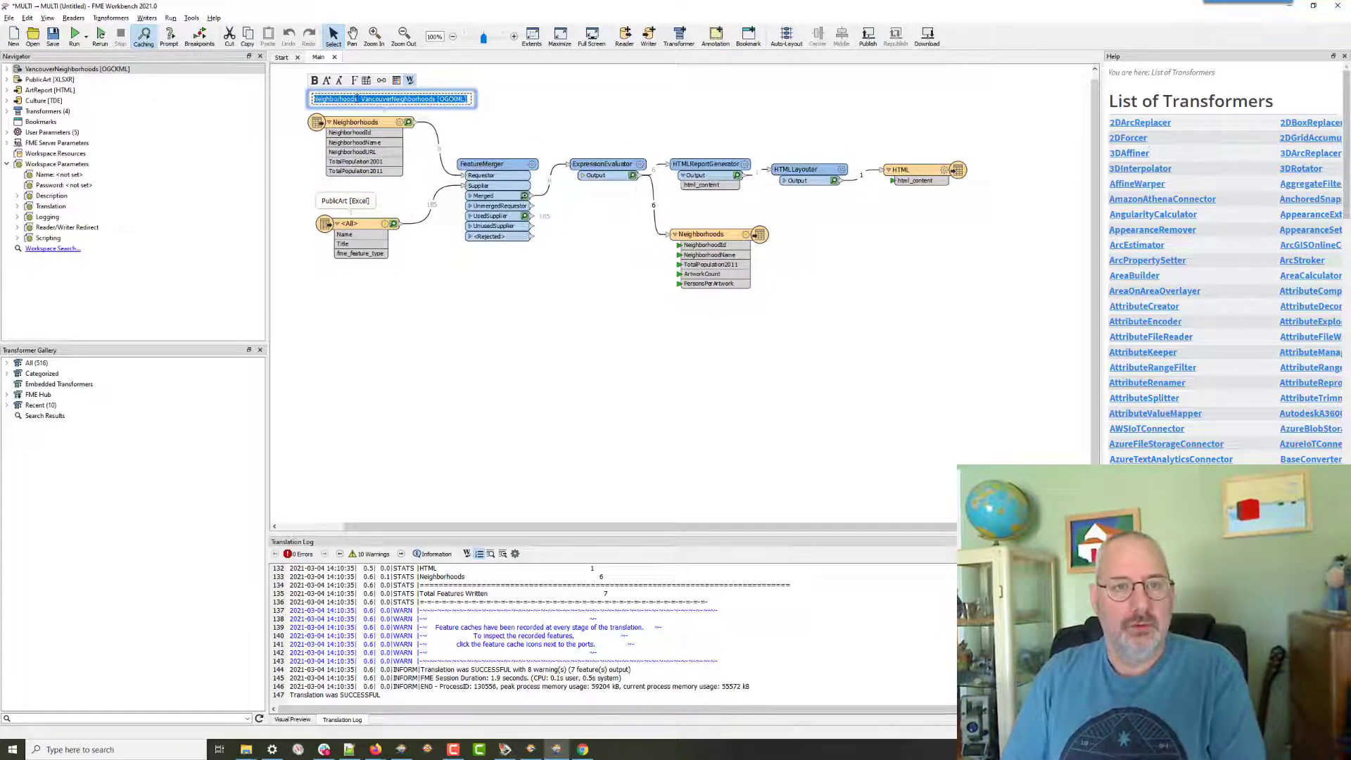
drag(355, 99, 434, 99)
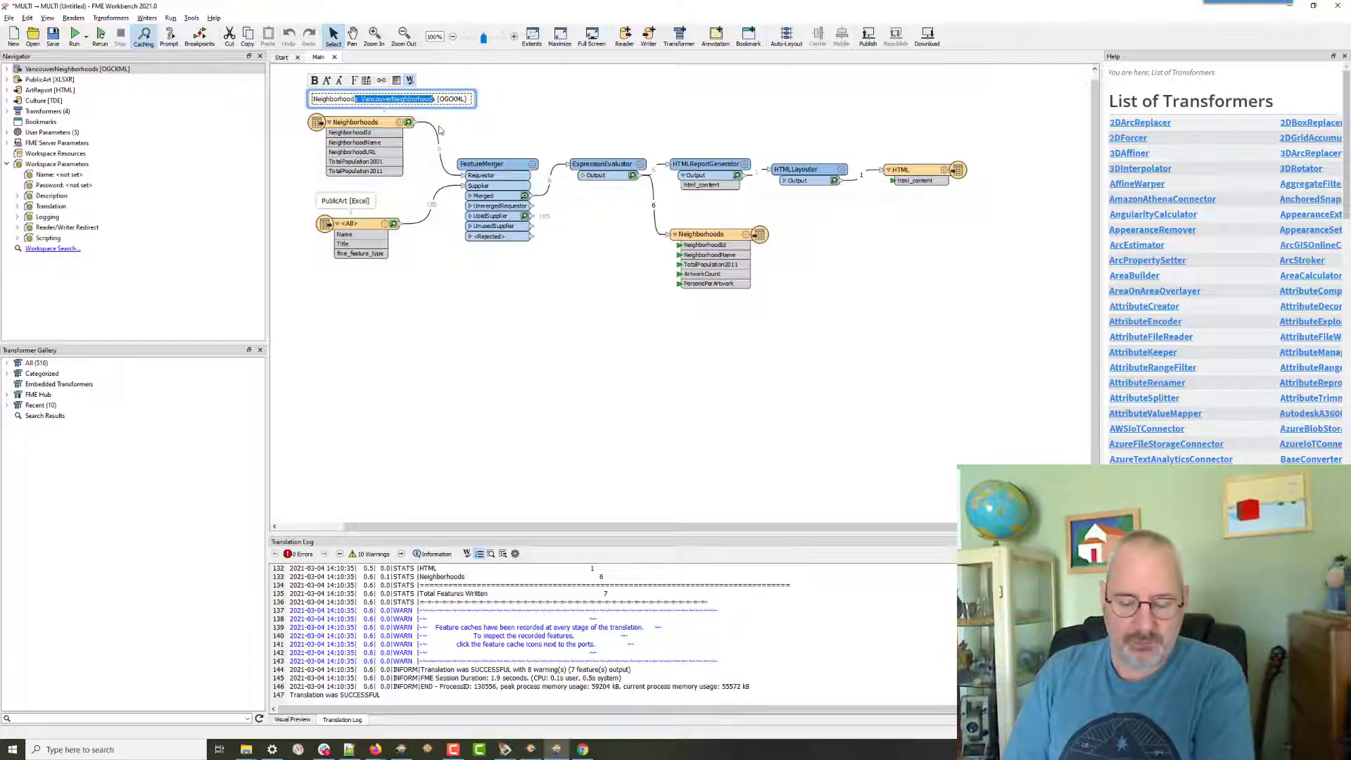
key(Delete)
click(375, 99)
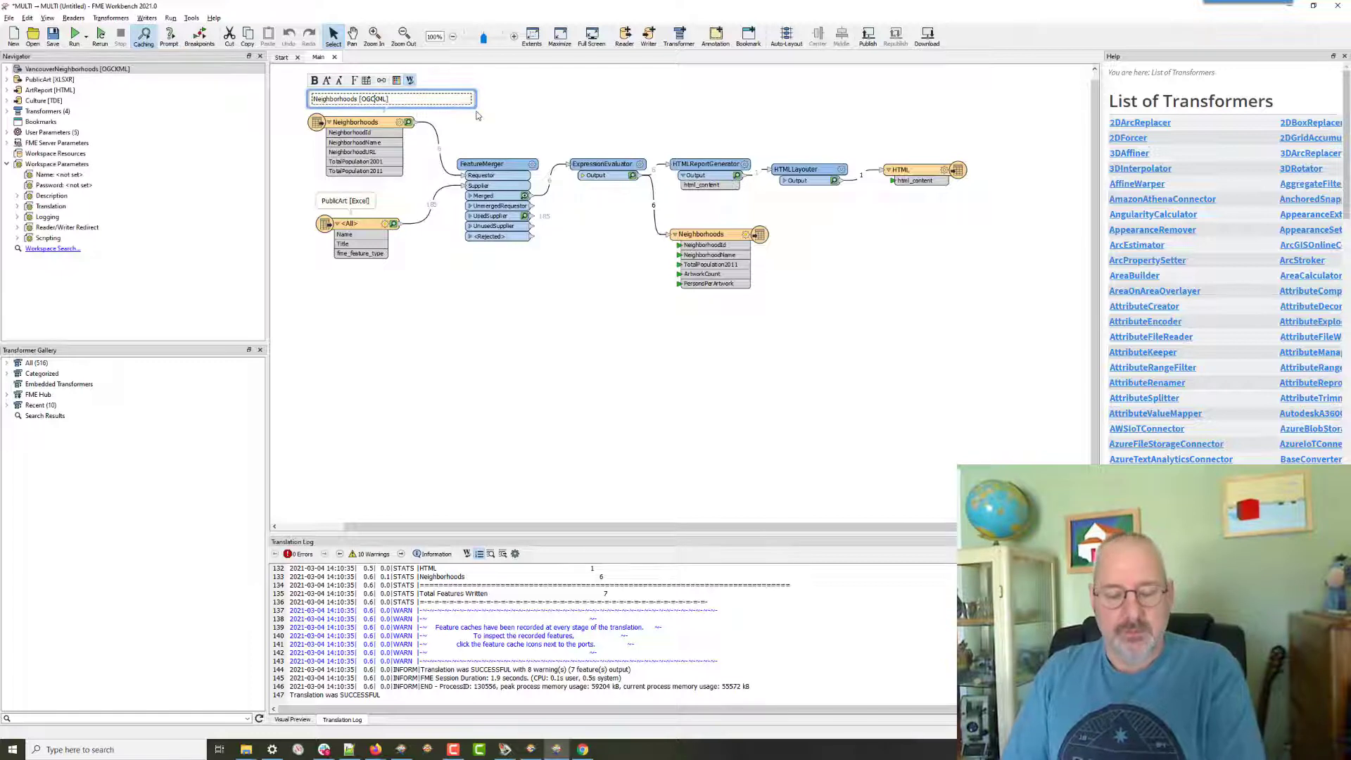
key(BackSpace)
key(BackSpace)
key(BackSpace)
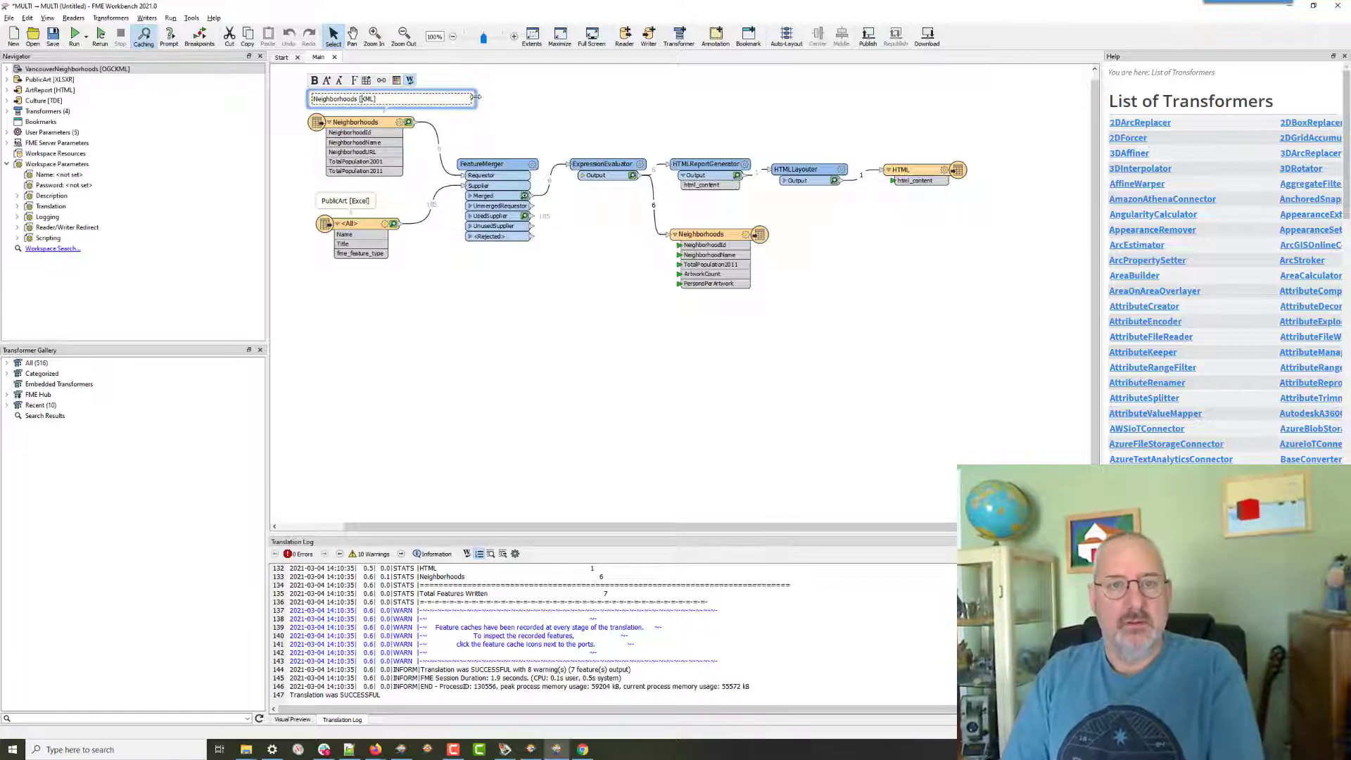
click(477, 102)
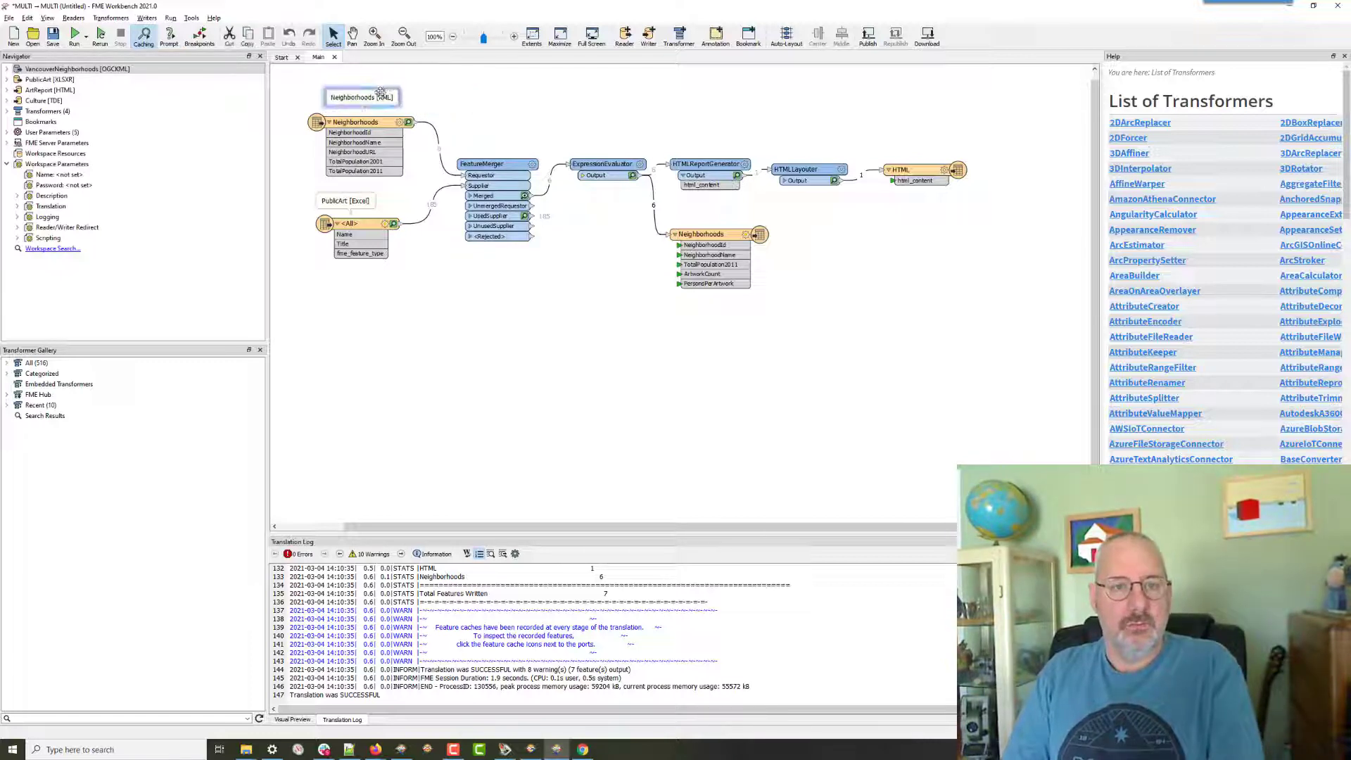
Select both reader feature types with their annotations and align them on a common vertical centre line.
mouse_move(364, 72)
mouse_down()
mouse_move(342, 381)
mouse_move(344, 362)
mouse_up()
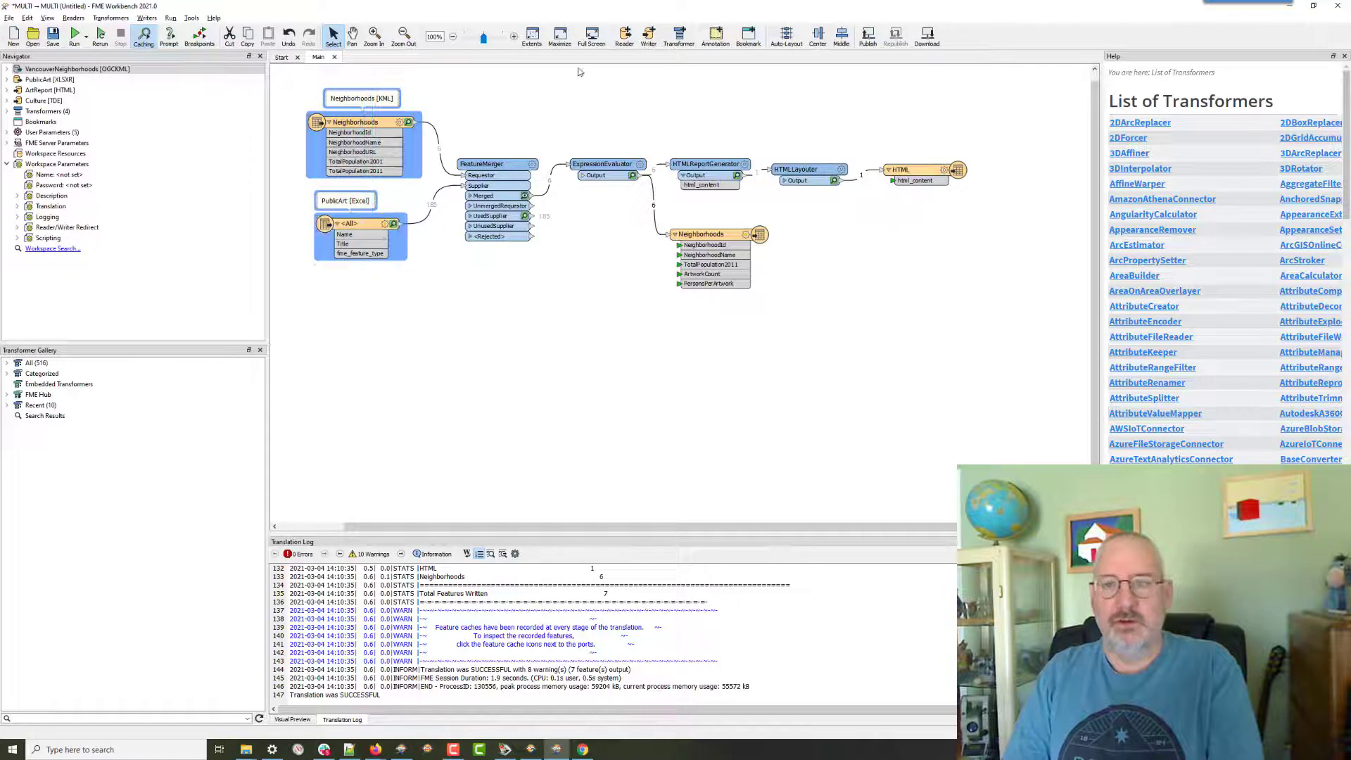
click(842, 37)
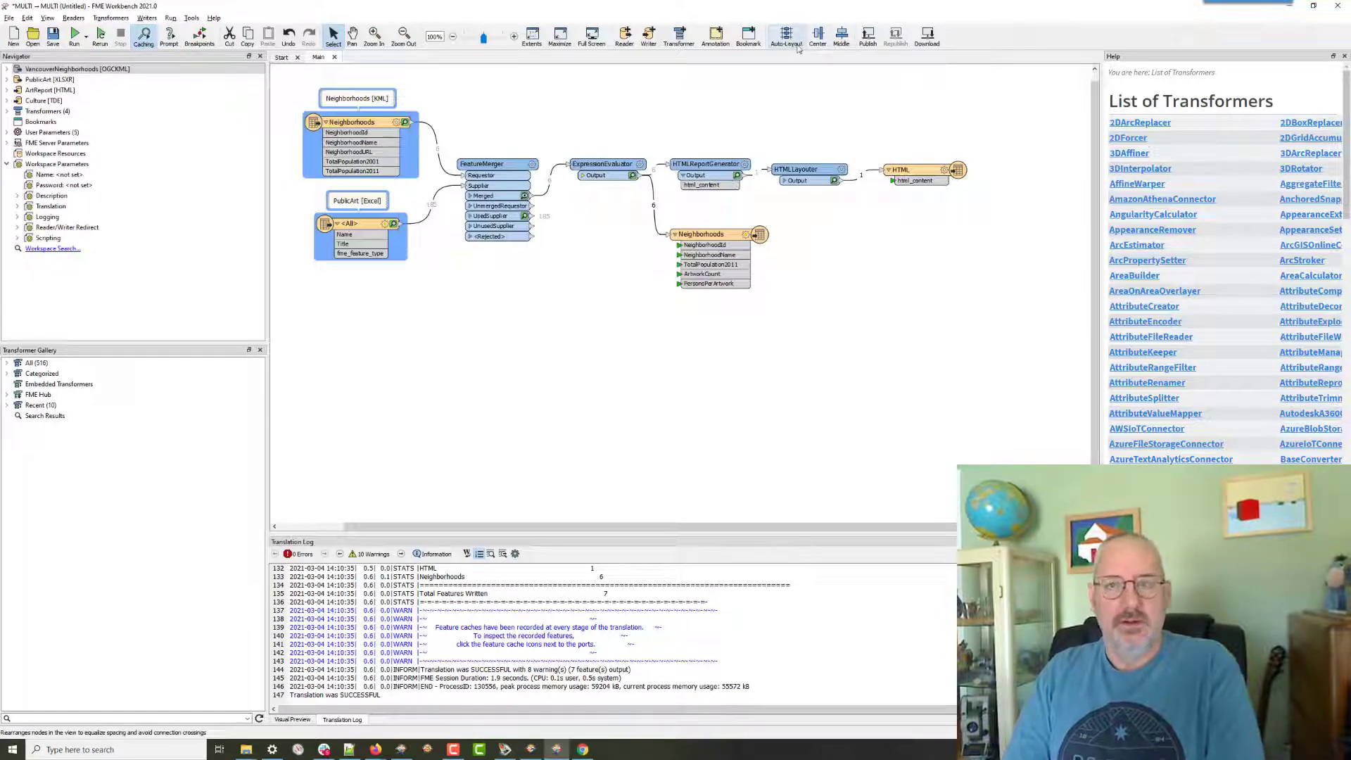
Look through the actions available for customizing the toolbar and the editing commands to locate the Spread options.
right_click(1008, 47)
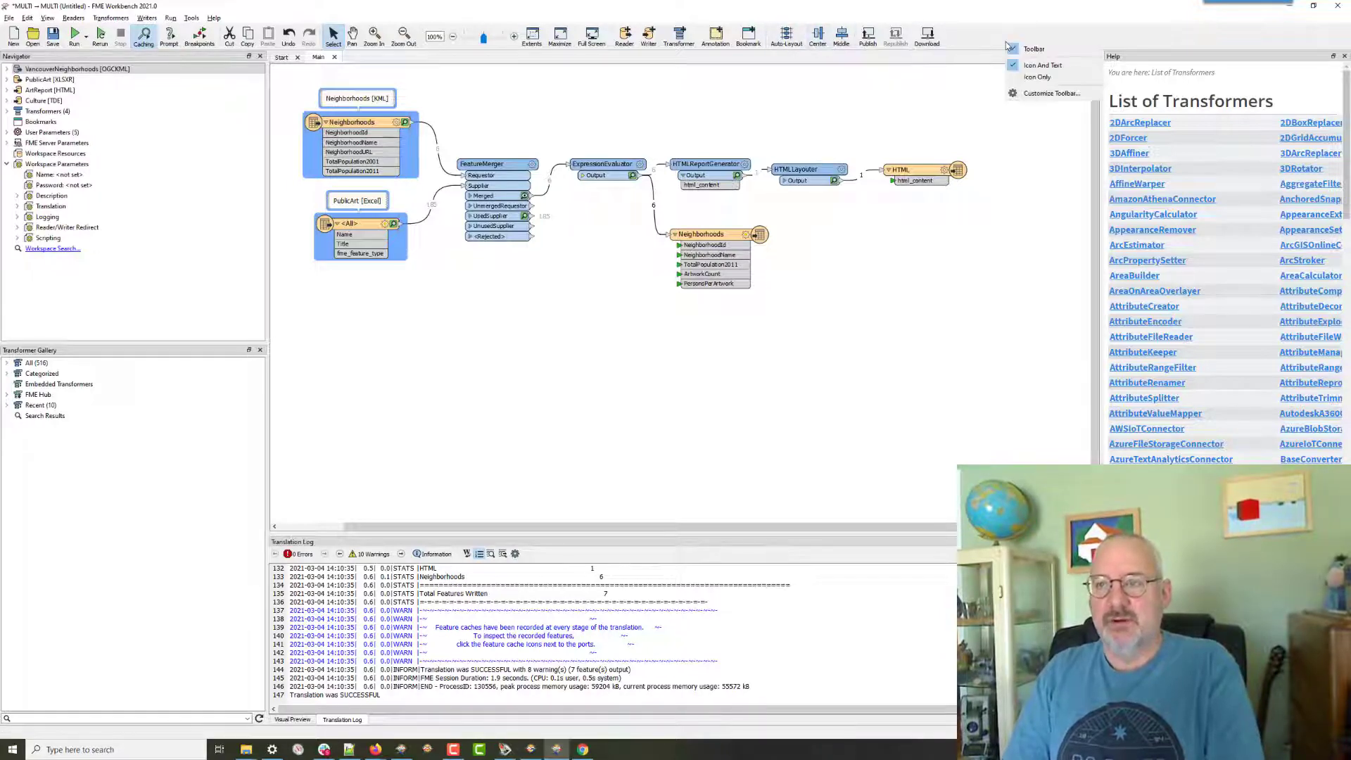
click(1032, 93)
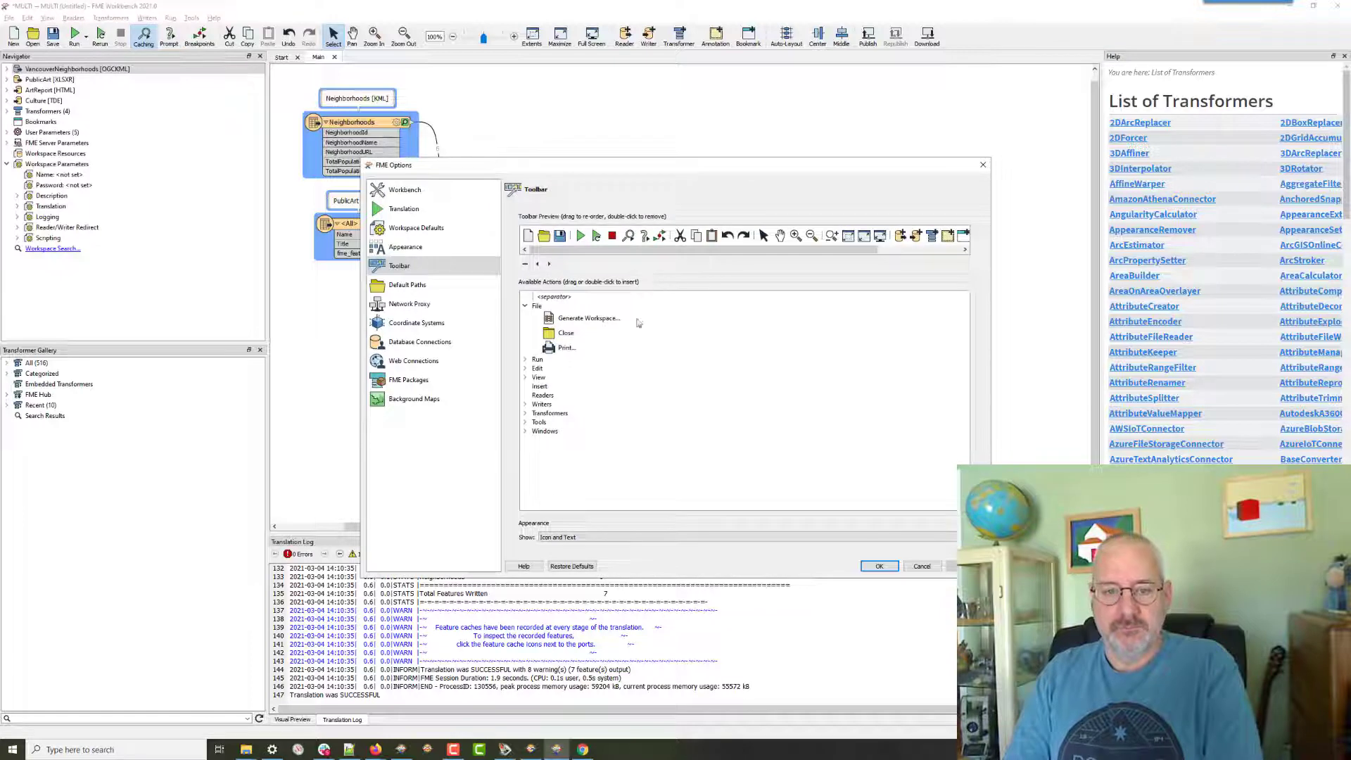
click(526, 423)
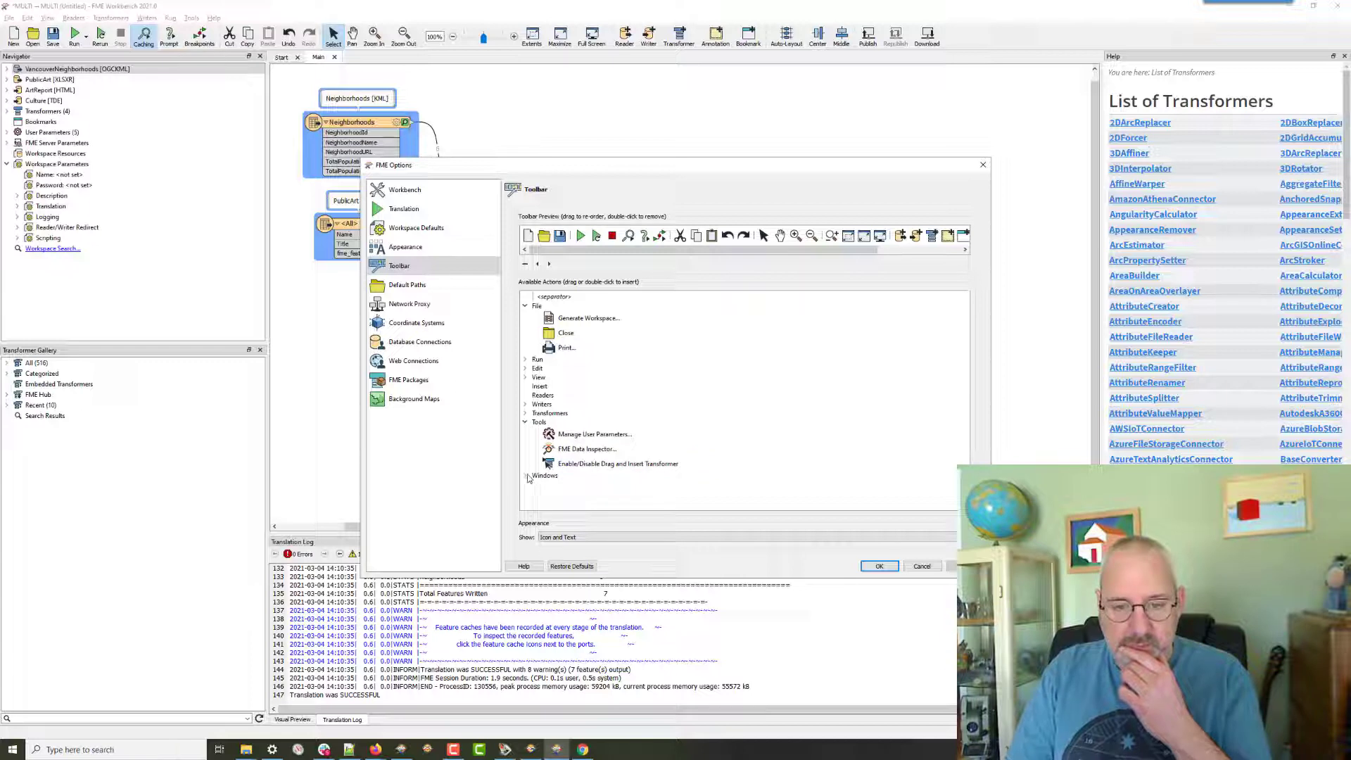
click(525, 378)
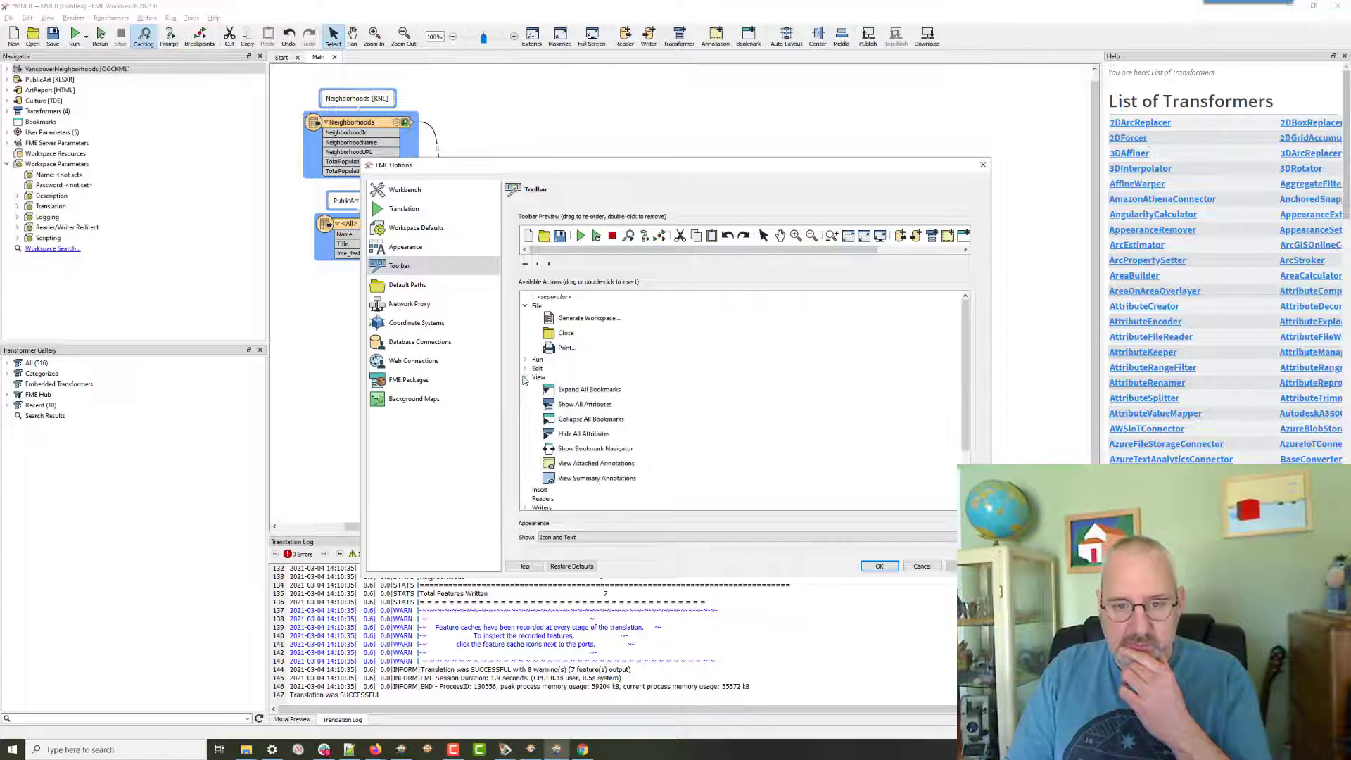
click(524, 369)
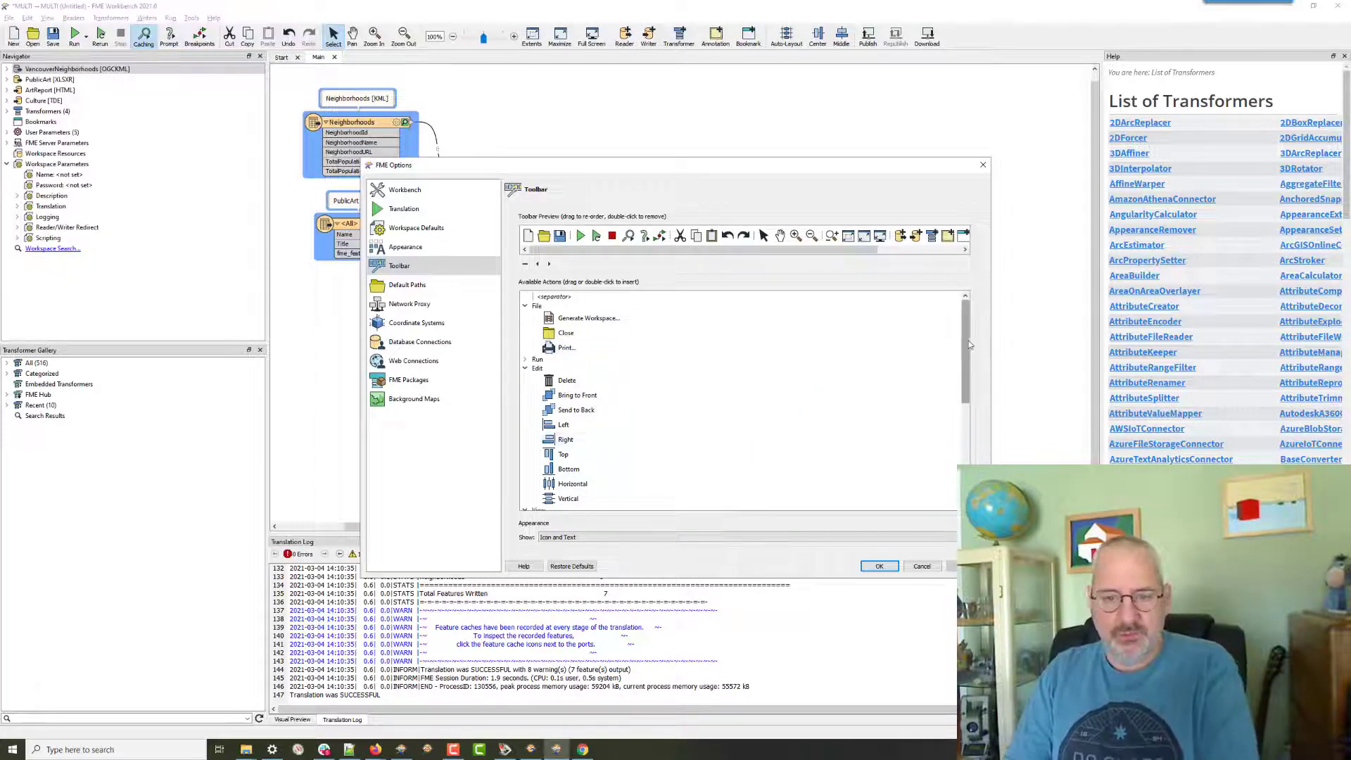
drag(969, 345, 965, 366)
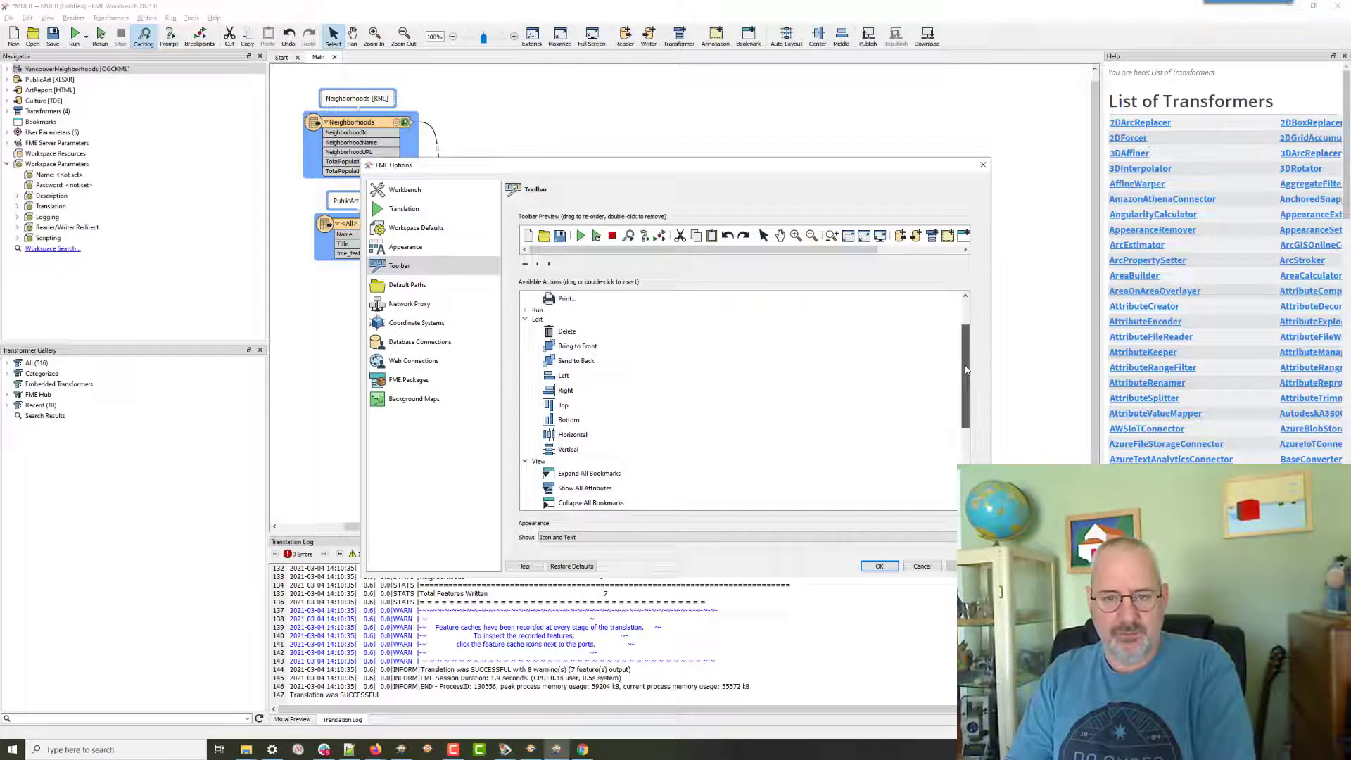
click(523, 321)
click(879, 566)
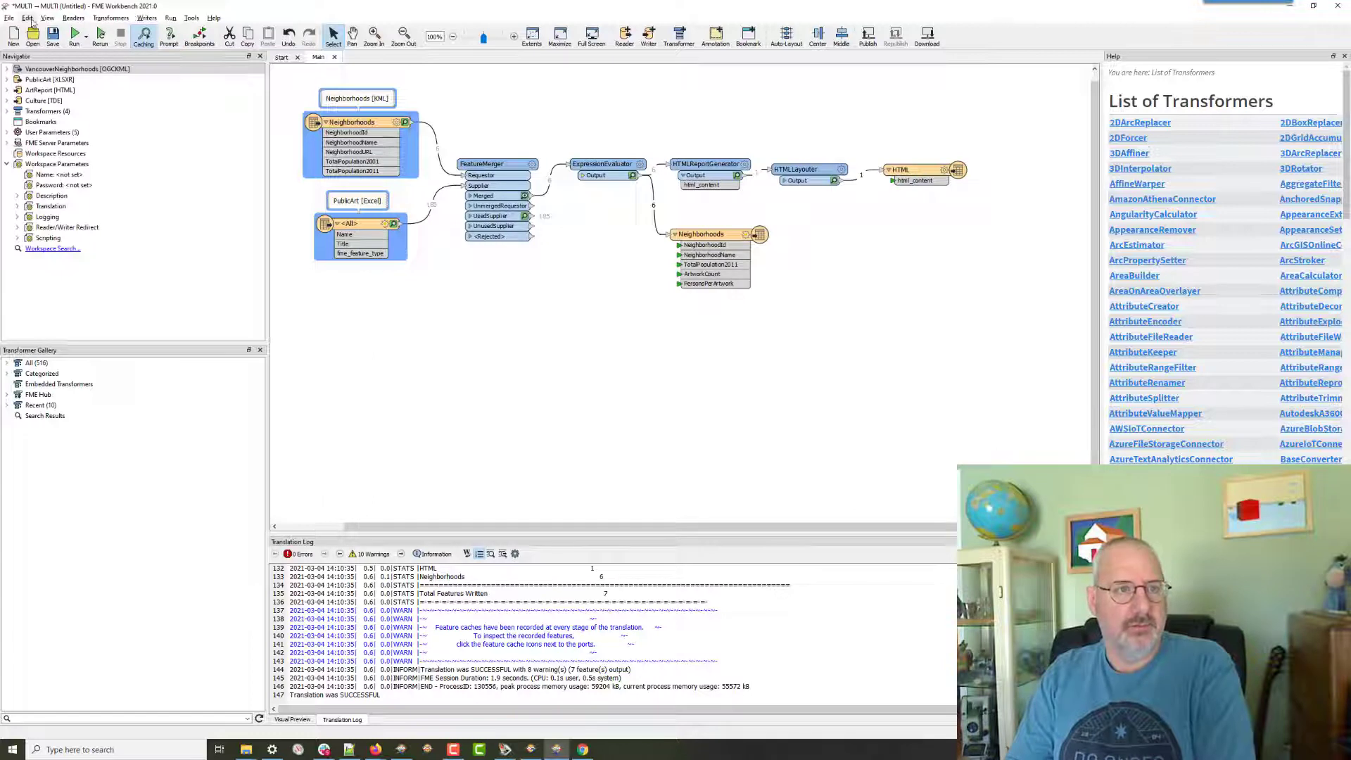
click(28, 18)
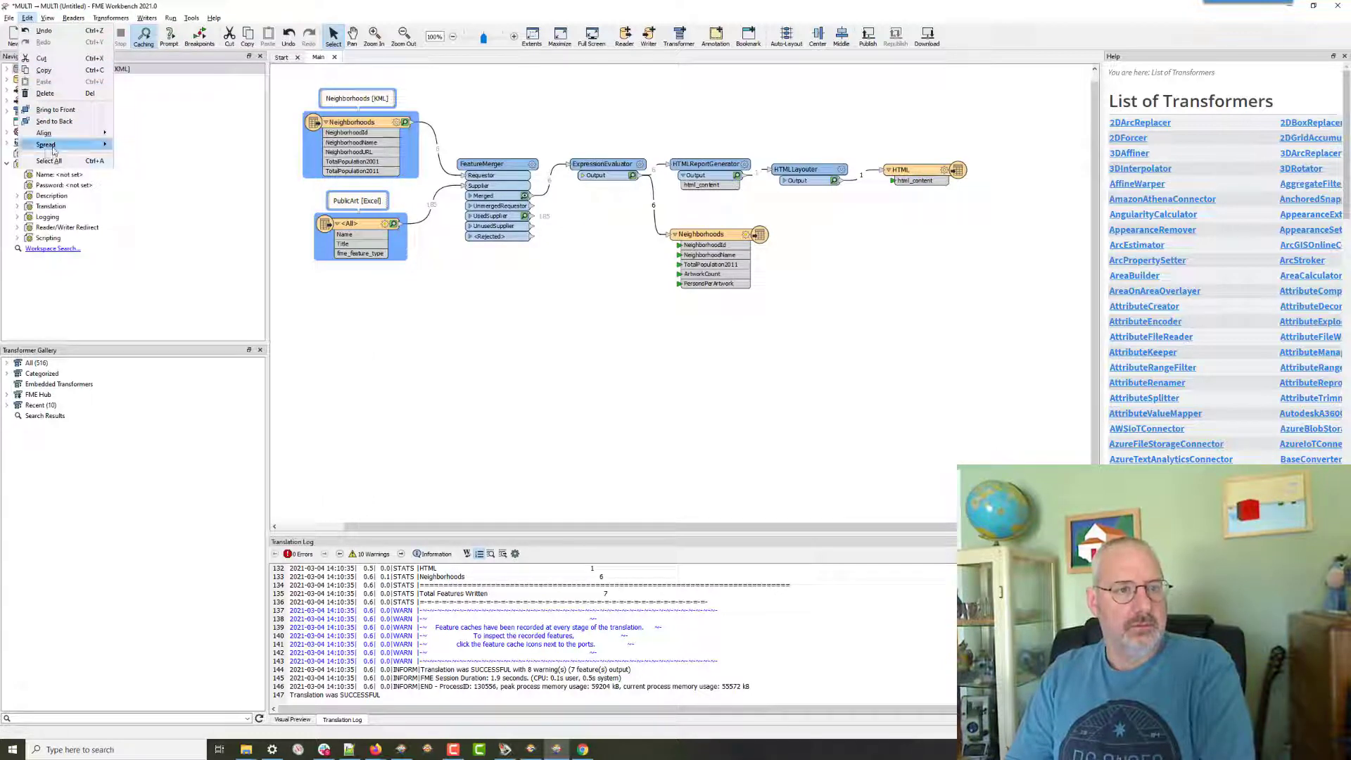
mouse_move(64, 144)
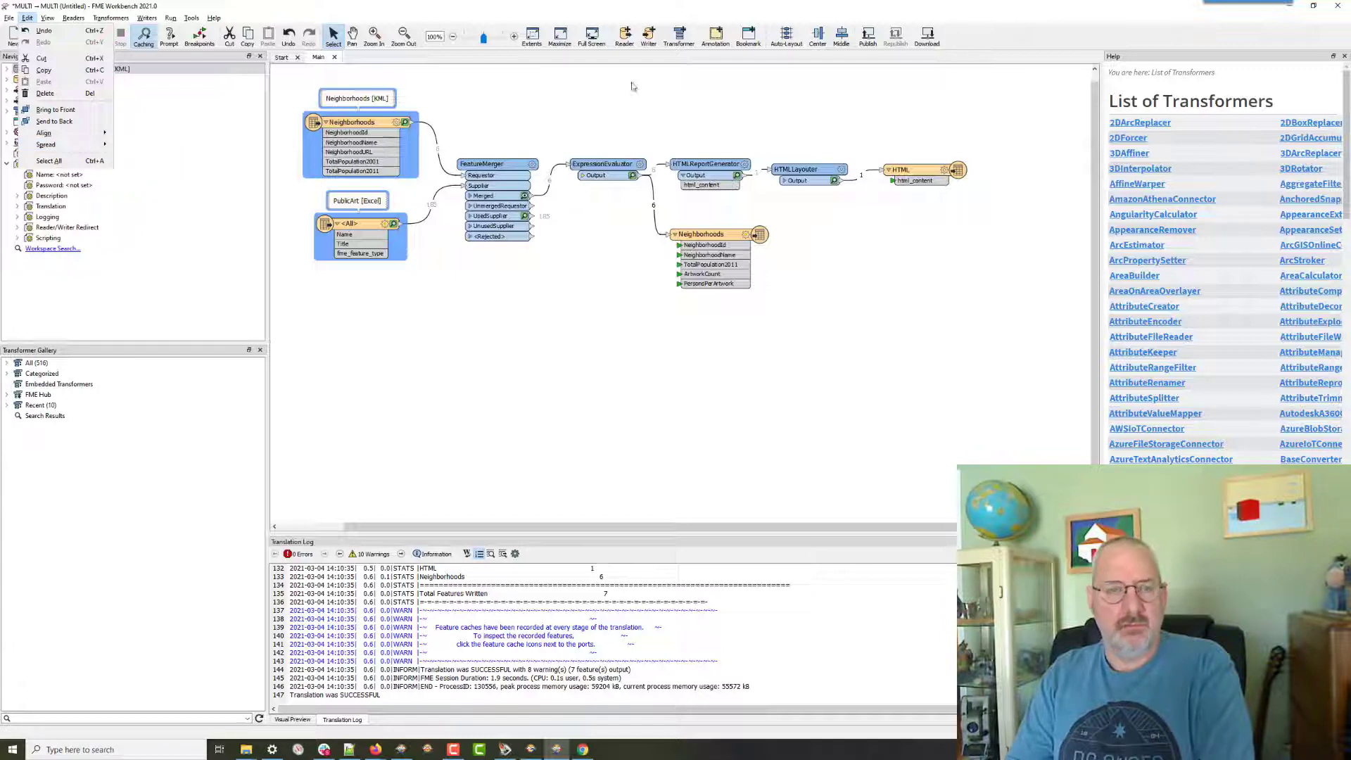
click(987, 43)
Add the Horizontal and Vertical spread actions to the toolbar beside the alignment actions, and spread the selected readers vertically.
right_click(986, 40)
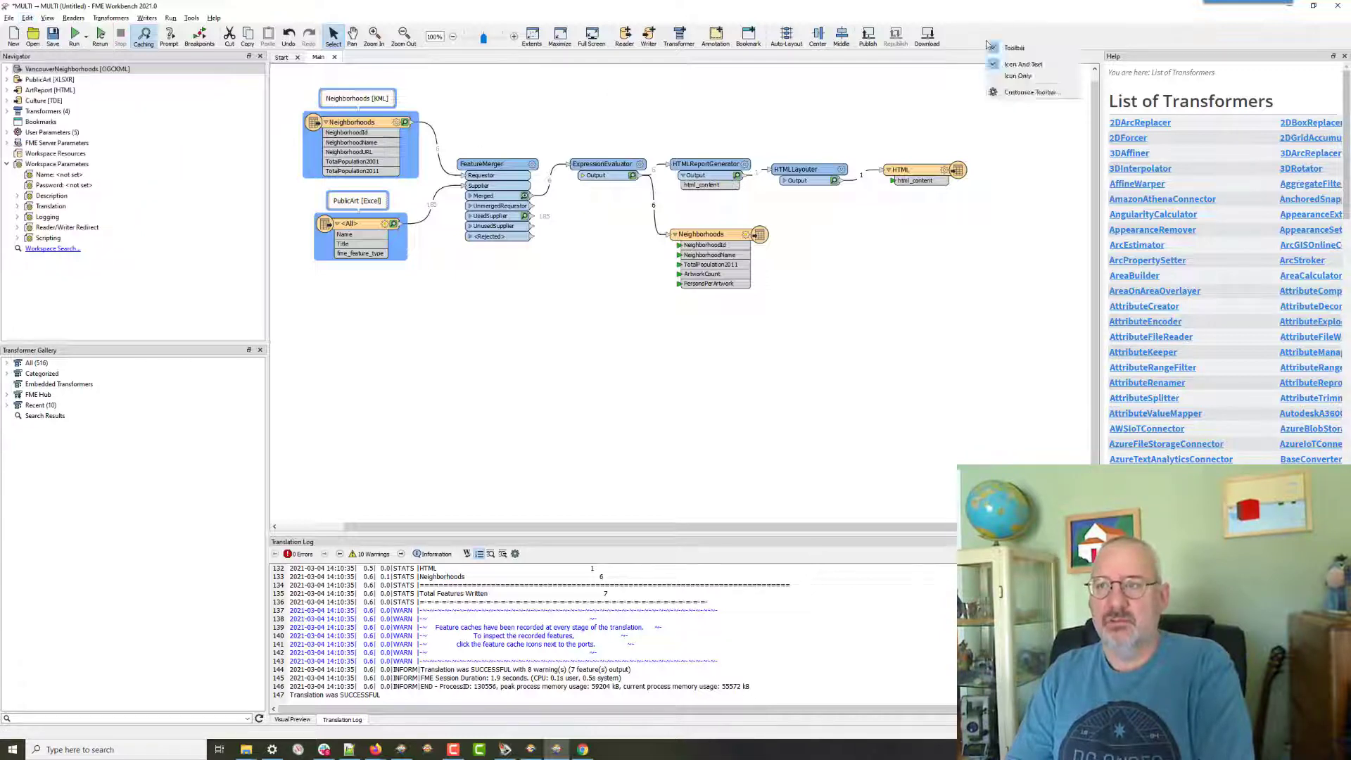
click(1024, 95)
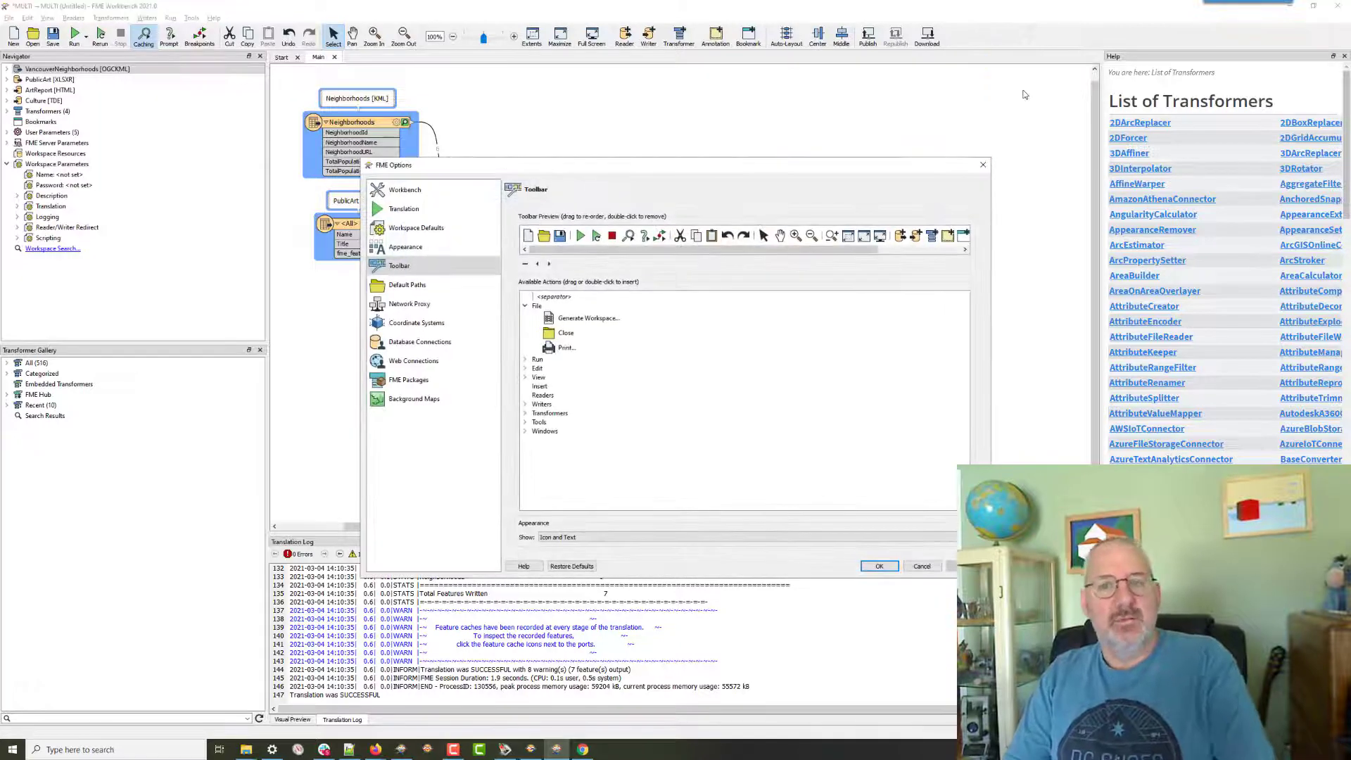
double_click(553, 368)
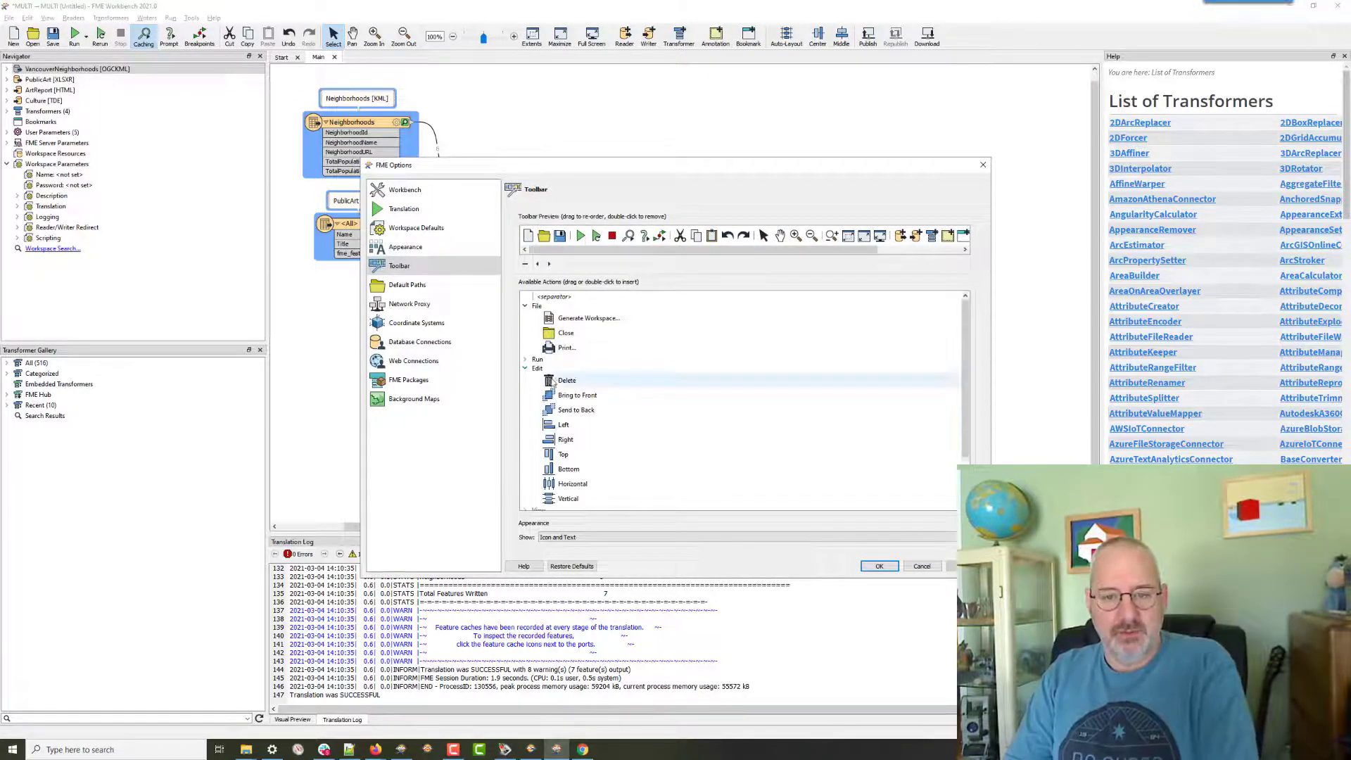
scroll(602, 390, down, 2)
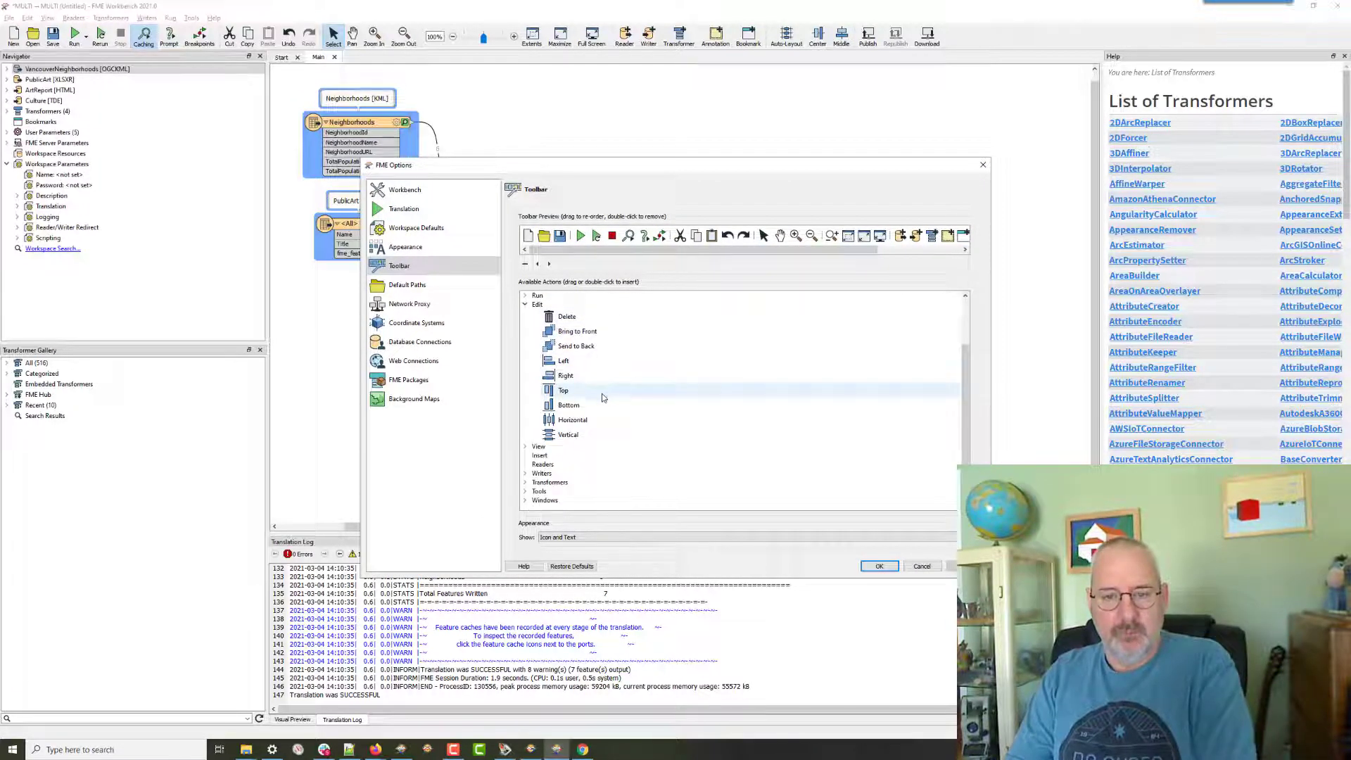
click(562, 420)
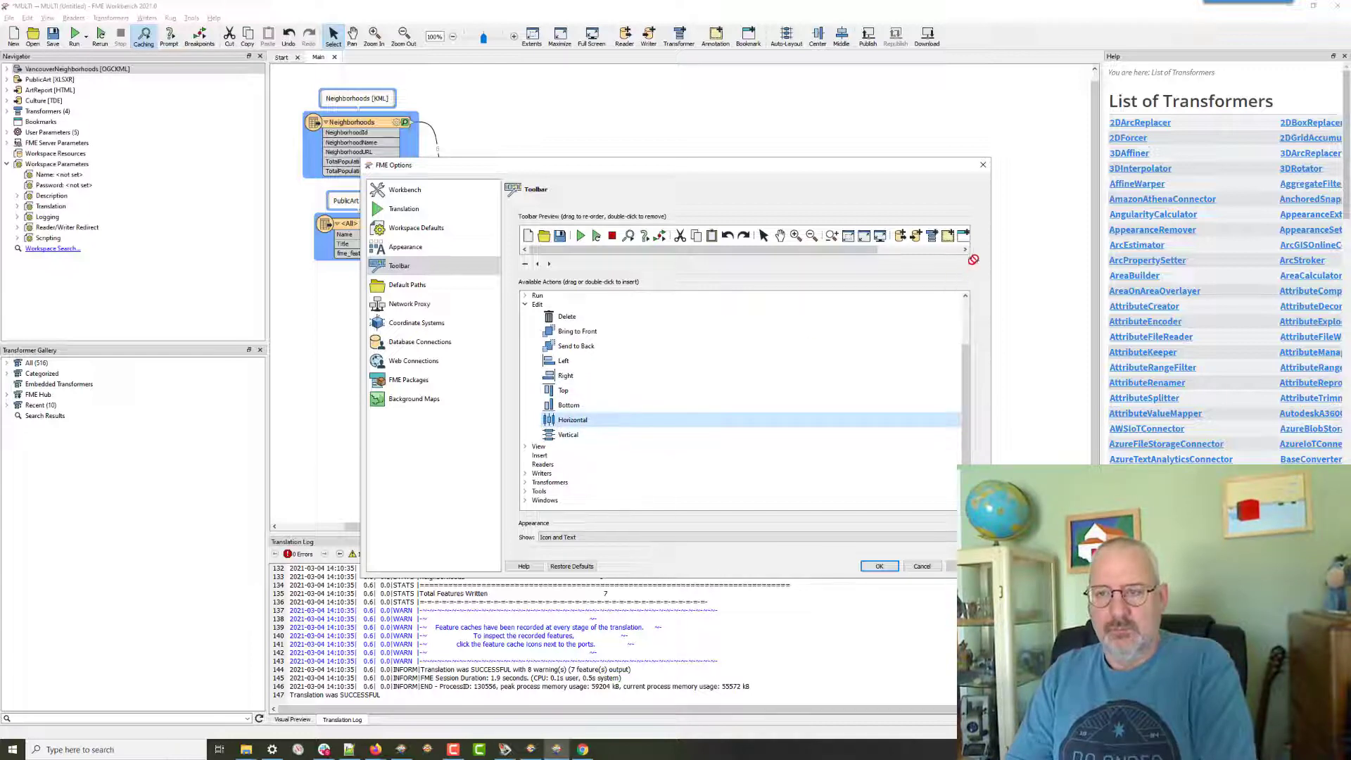
drag(964, 238, 948, 239)
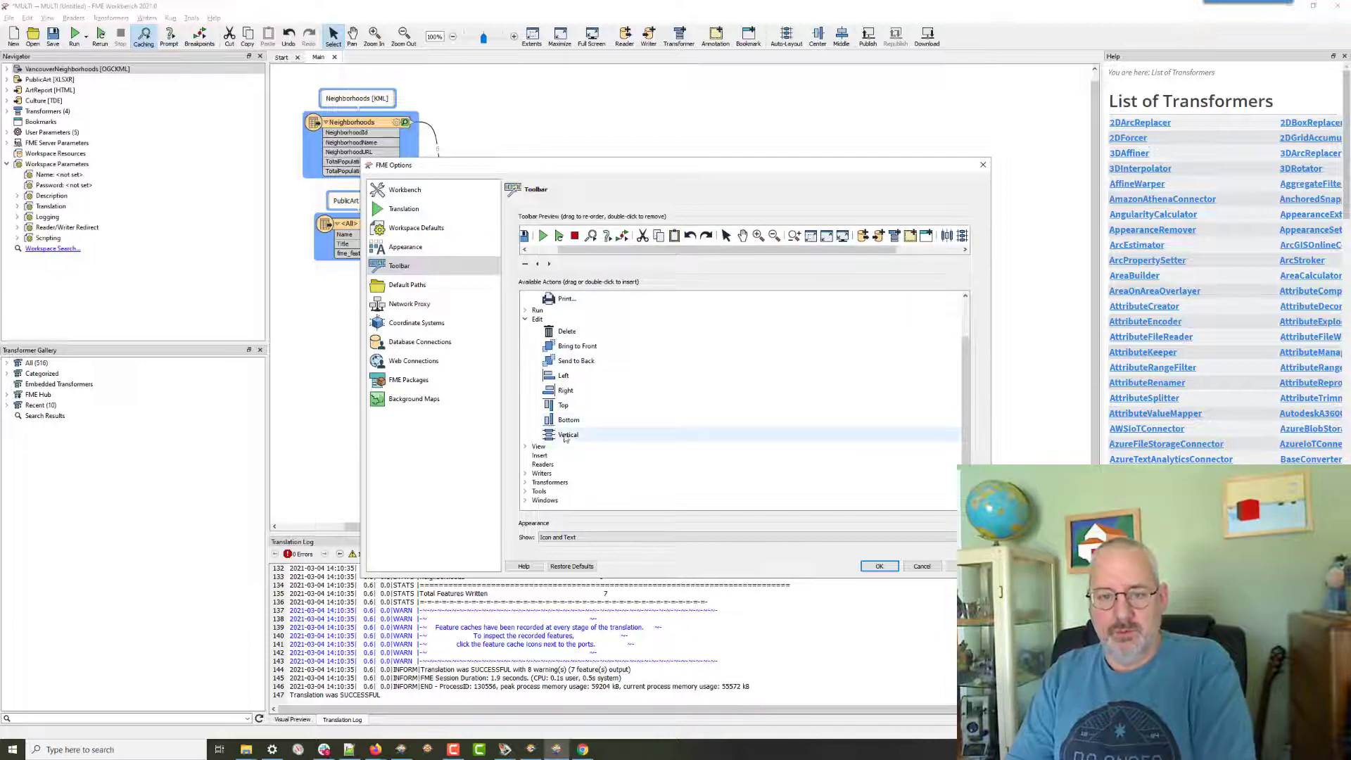
drag(565, 437, 874, 331)
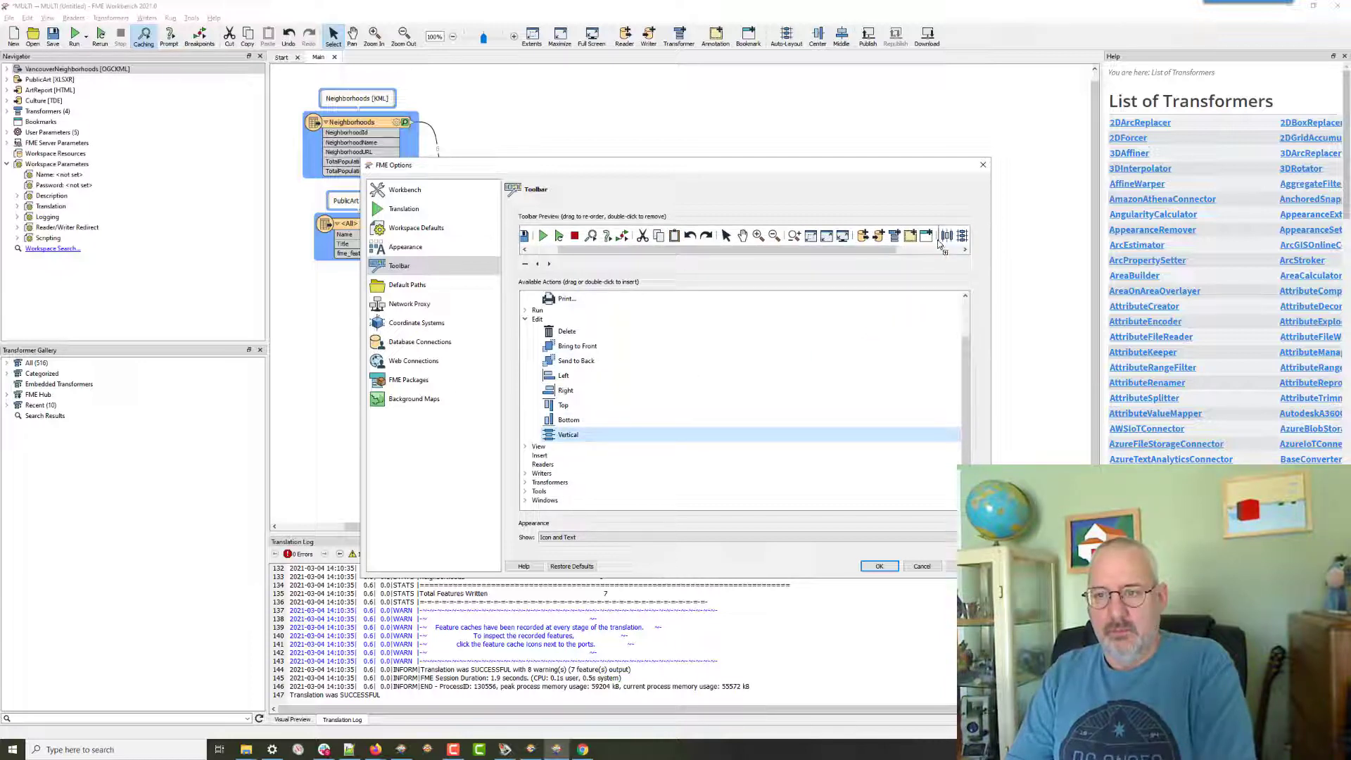
drag(941, 243, 947, 243)
click(965, 249)
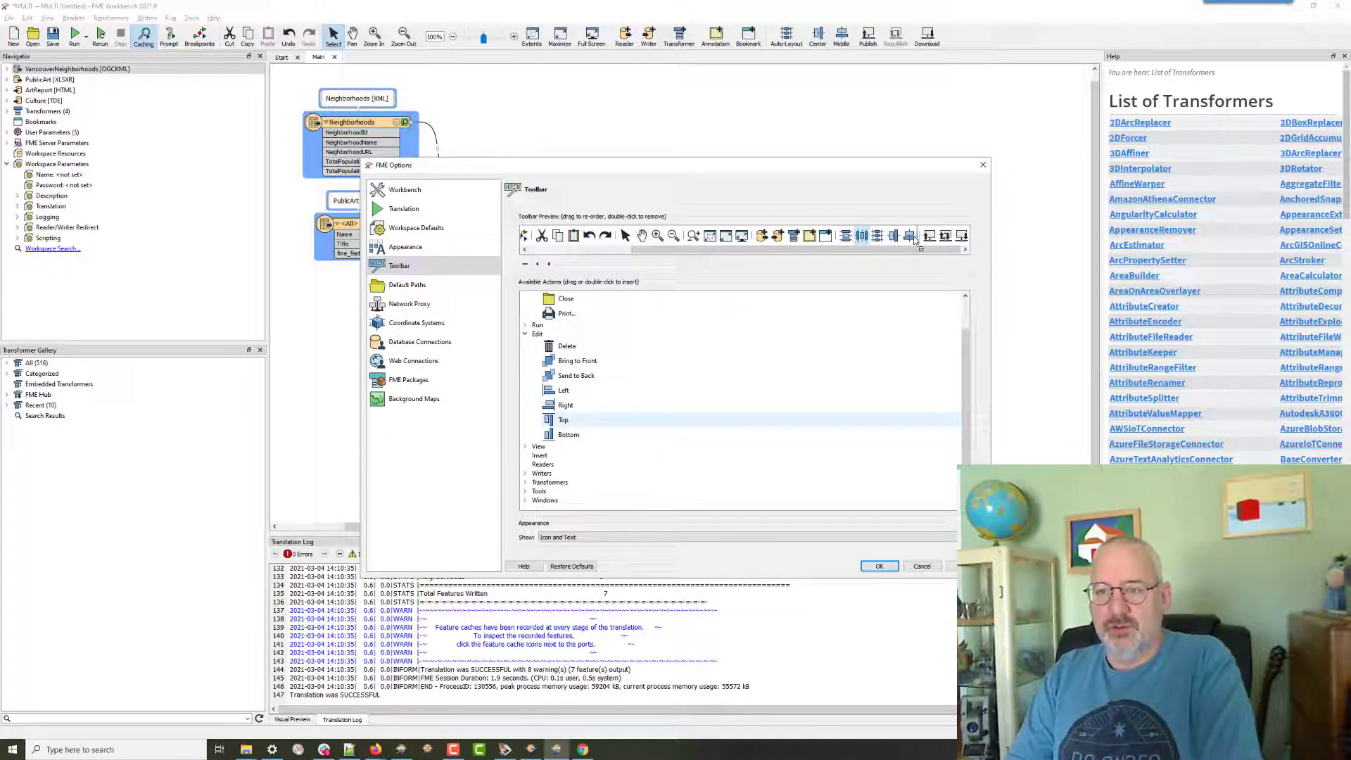
mouse_move(915, 241)
mouse_down()
mouse_move(849, 241)
mouse_move(912, 242)
mouse_up()
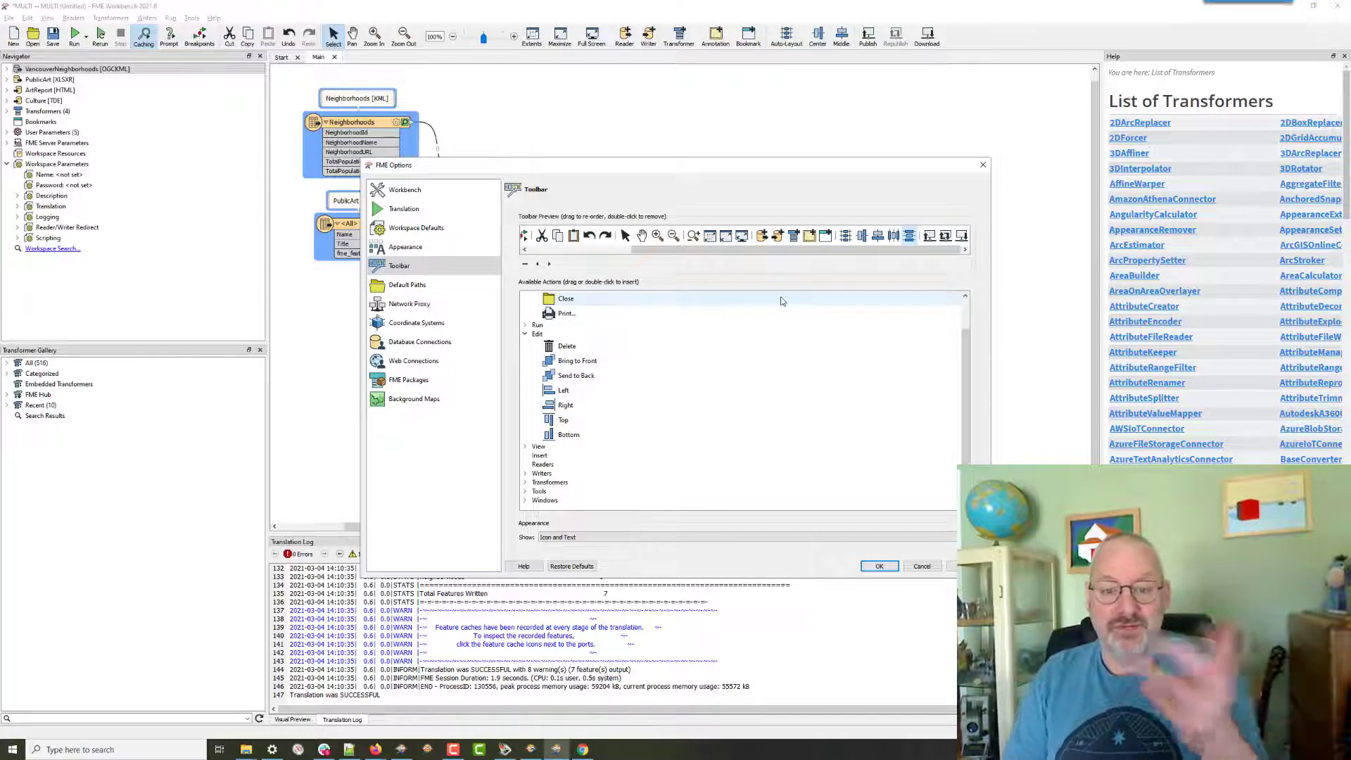
click(879, 567)
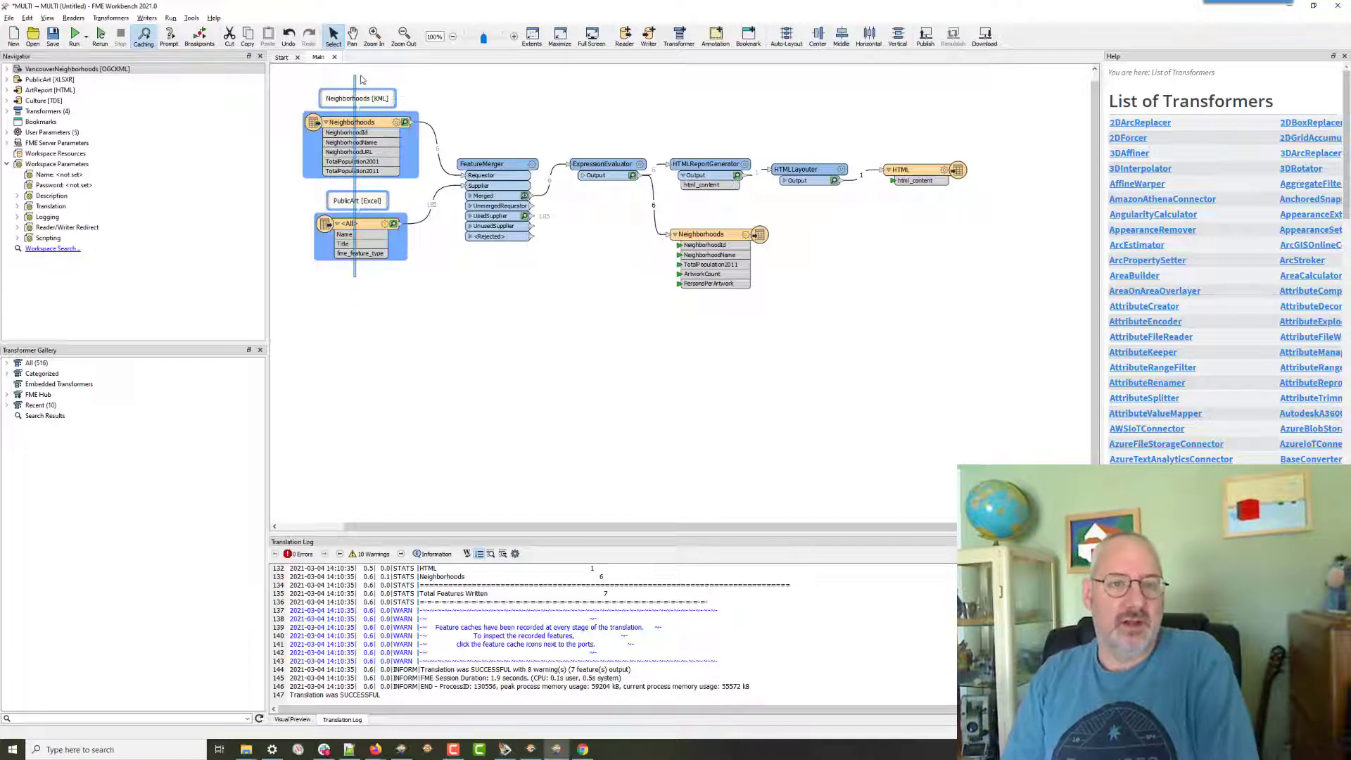
click(898, 35)
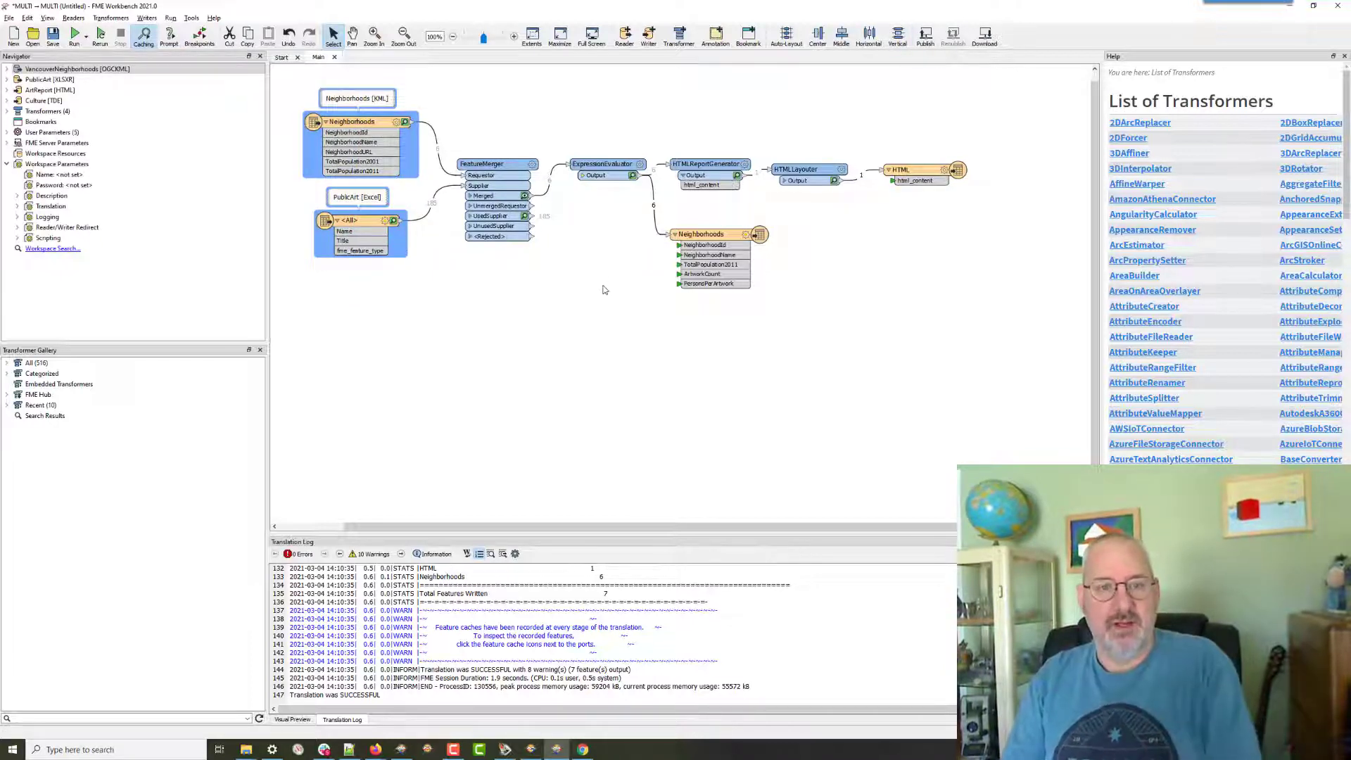
Add a Clipper transformer in the empty canvas area below the FeatureMerger and duplicate it until there are seven Clippers.
click(476, 311)
text(clip)
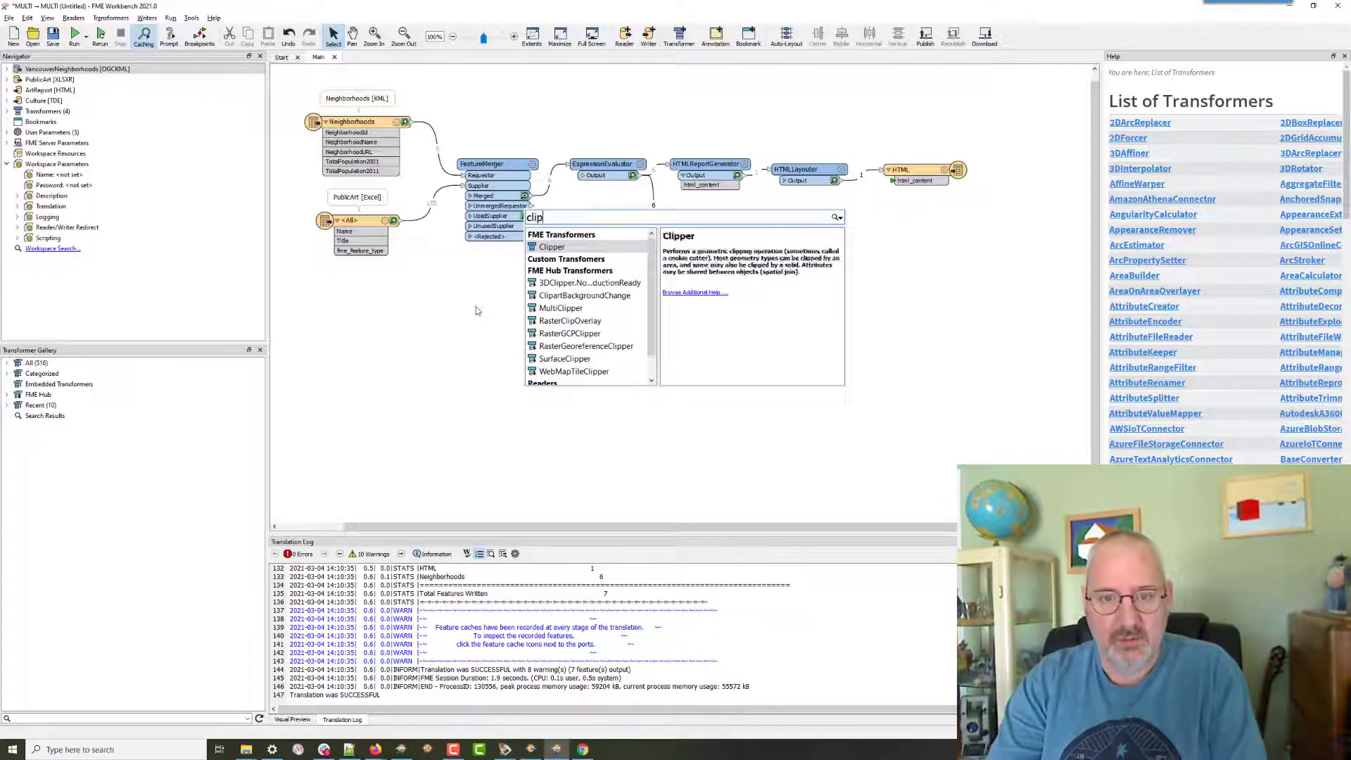
key(Return)
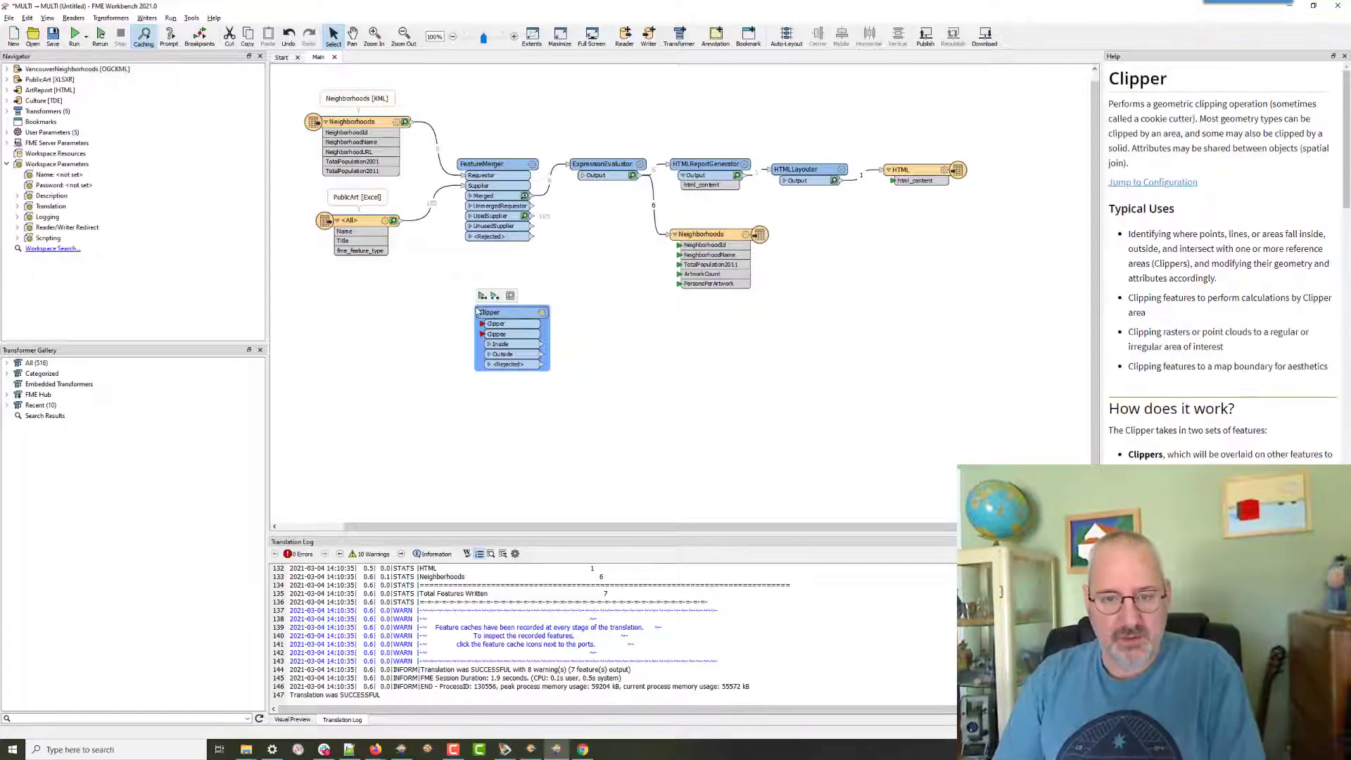
key(ctrl+d)
key(ctrl+d)
key(ctrl+d)
key(ctrl+d)
key(ctrl+d)
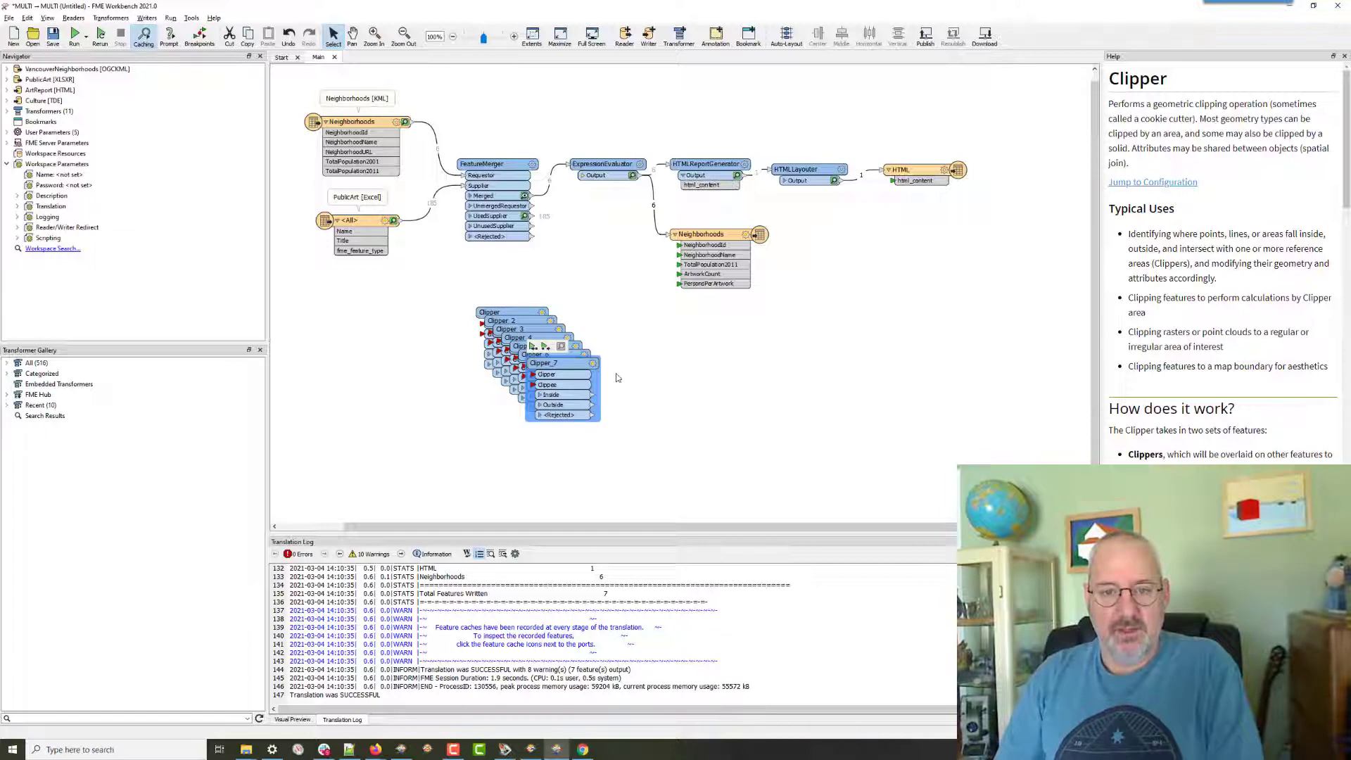
key(ctrl+d)
Move Clipper_7 well below the others, then align all seven Clippers on a vertical centre line and spread them evenly downward.
drag(571, 364, 521, 478)
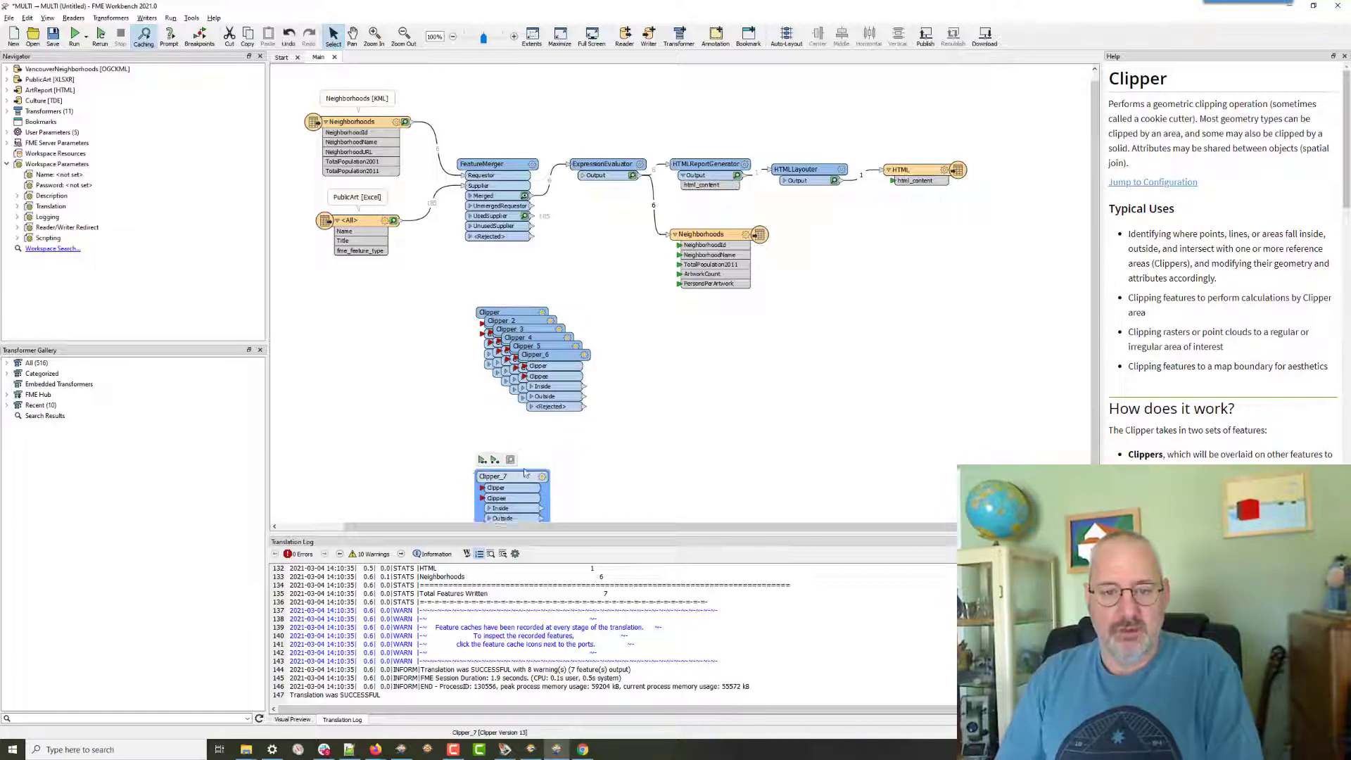
drag(516, 285, 531, 496)
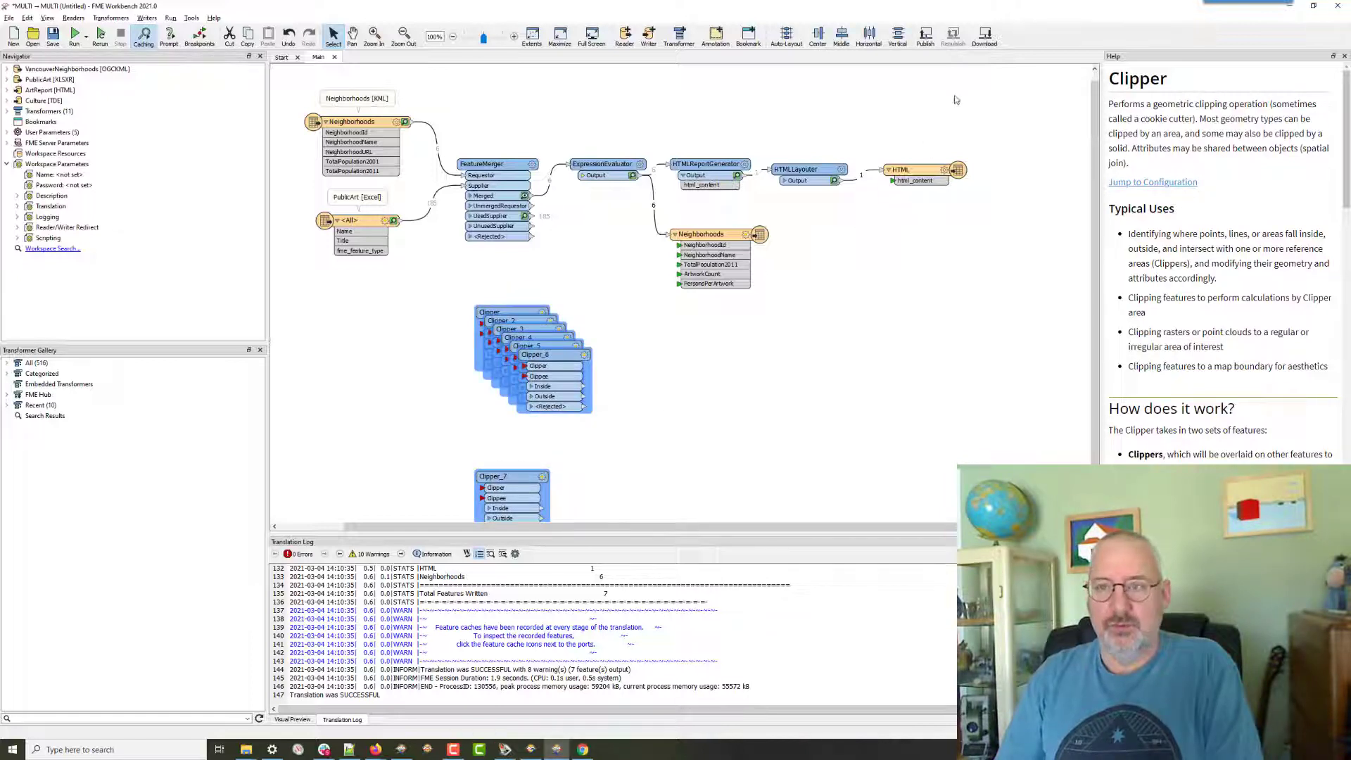
click(848, 40)
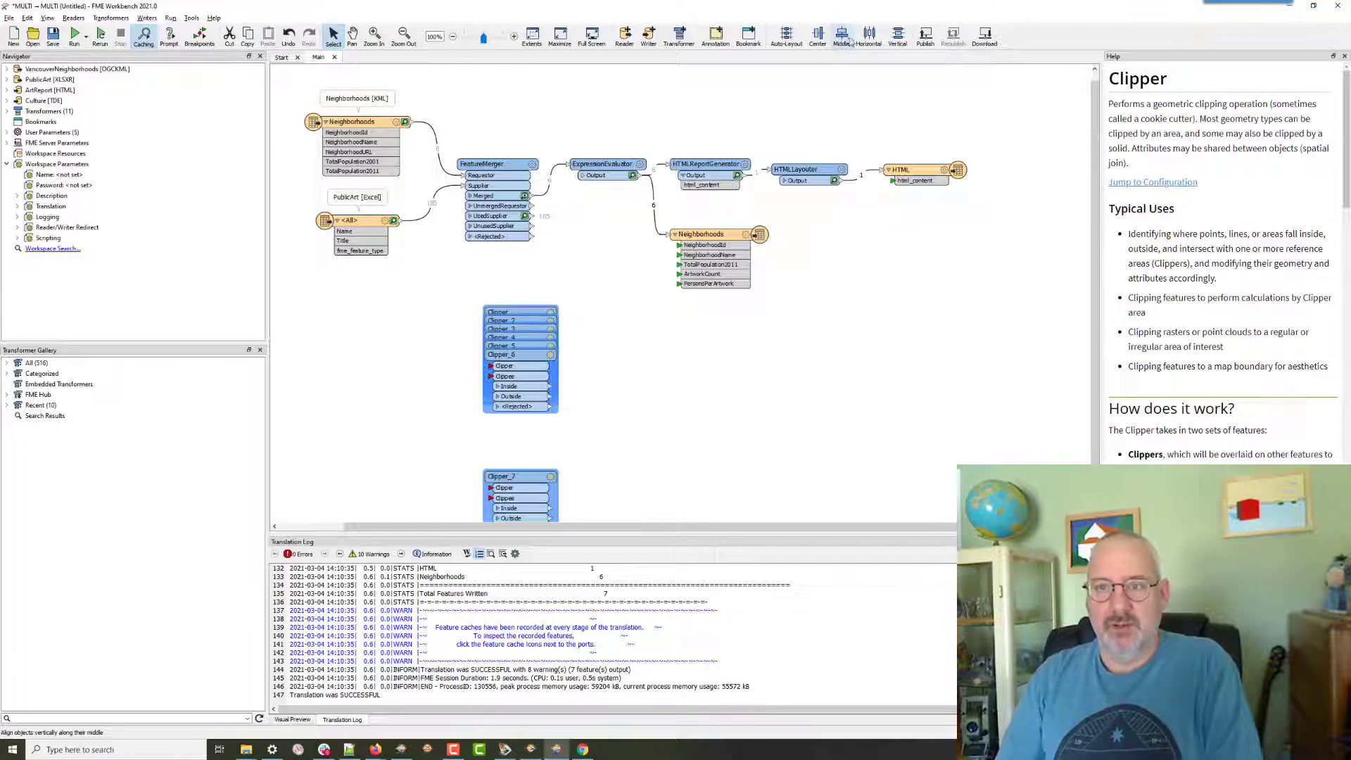
click(899, 41)
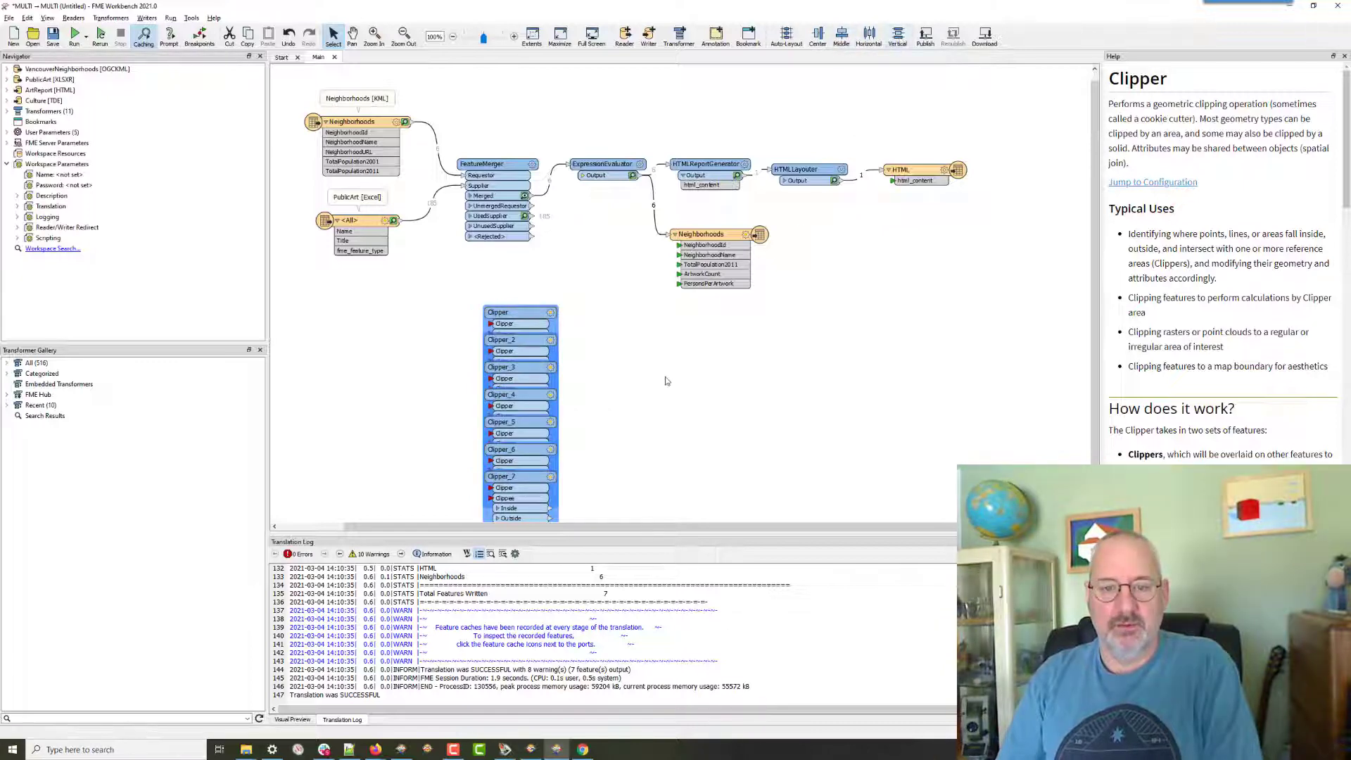
Move Clipper_7 farther down the canvas and spread all seven Clippers vertically again over the larger distance.
scroll(667, 381, down, 1)
click(653, 399)
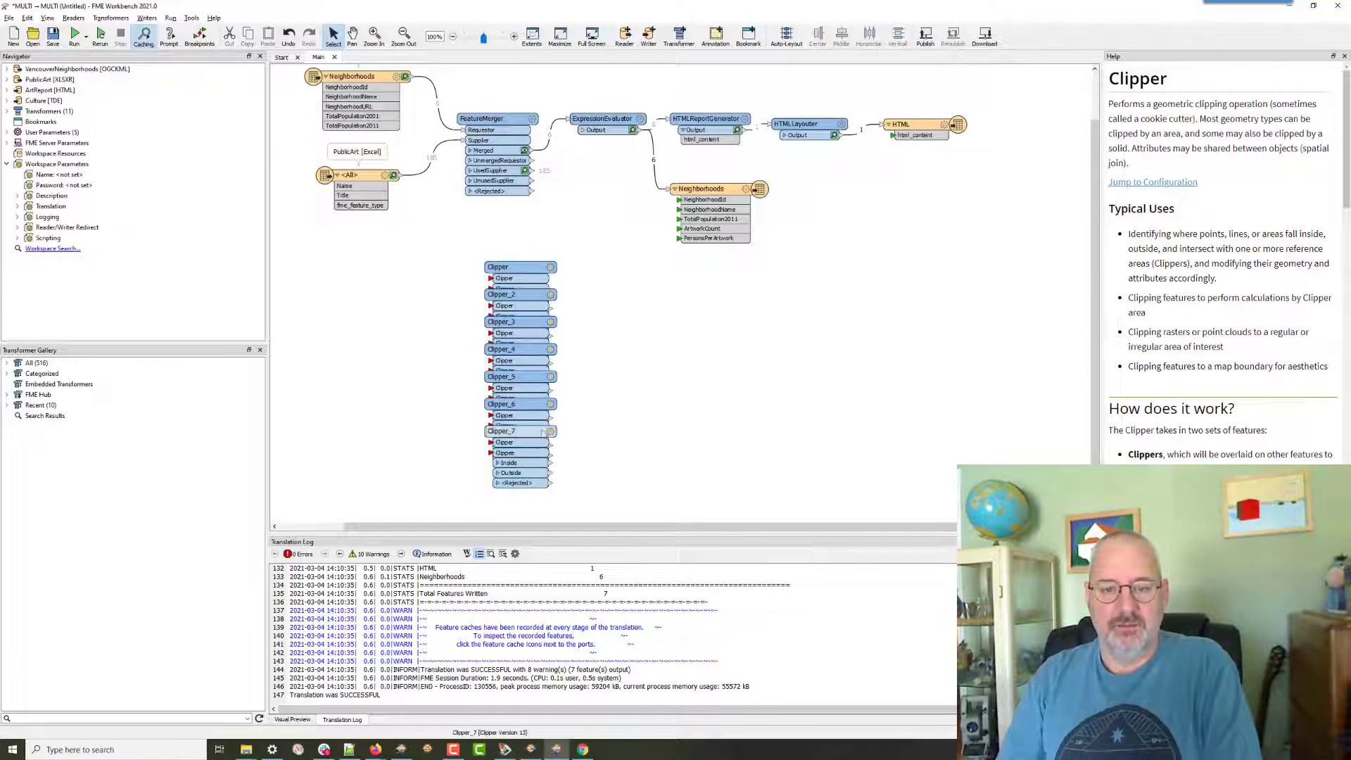
drag(521, 431, 526, 275)
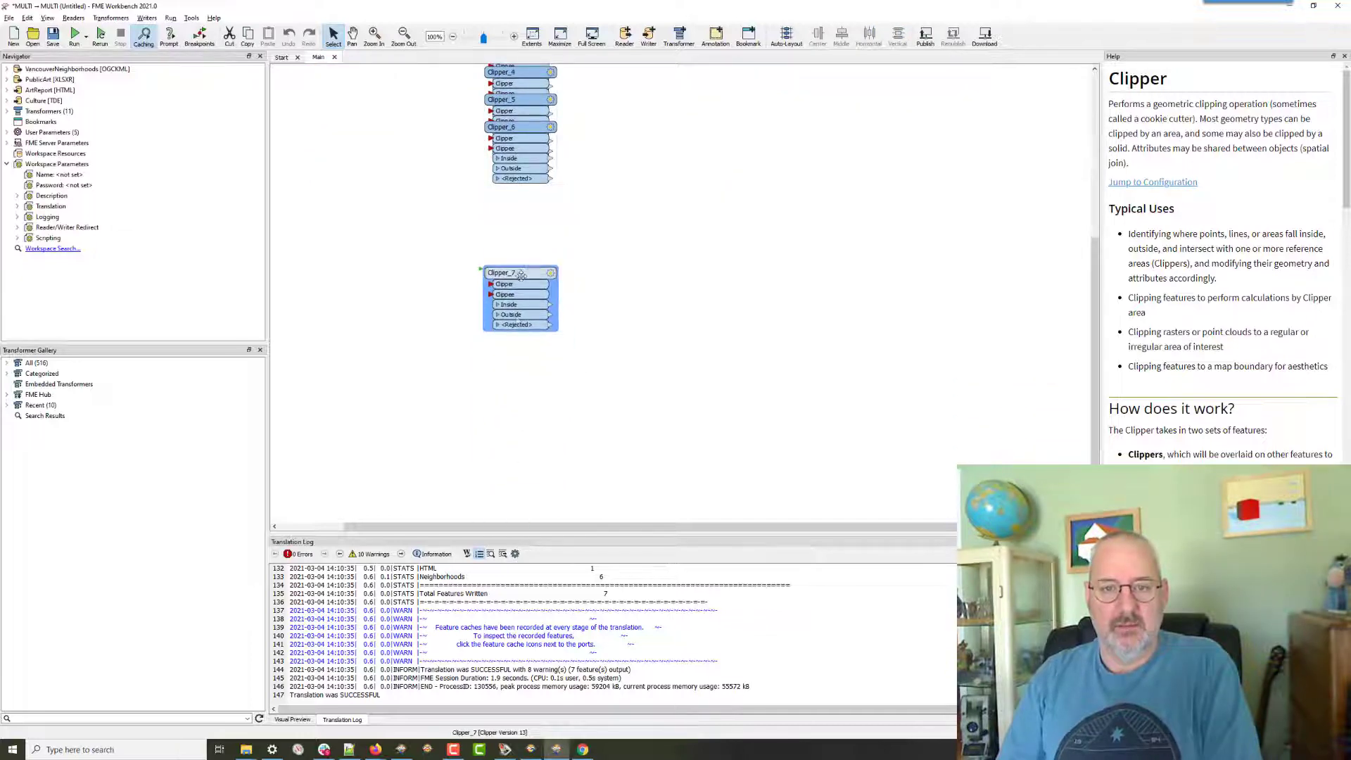
drag(513, 368, 528, 145)
click(899, 41)
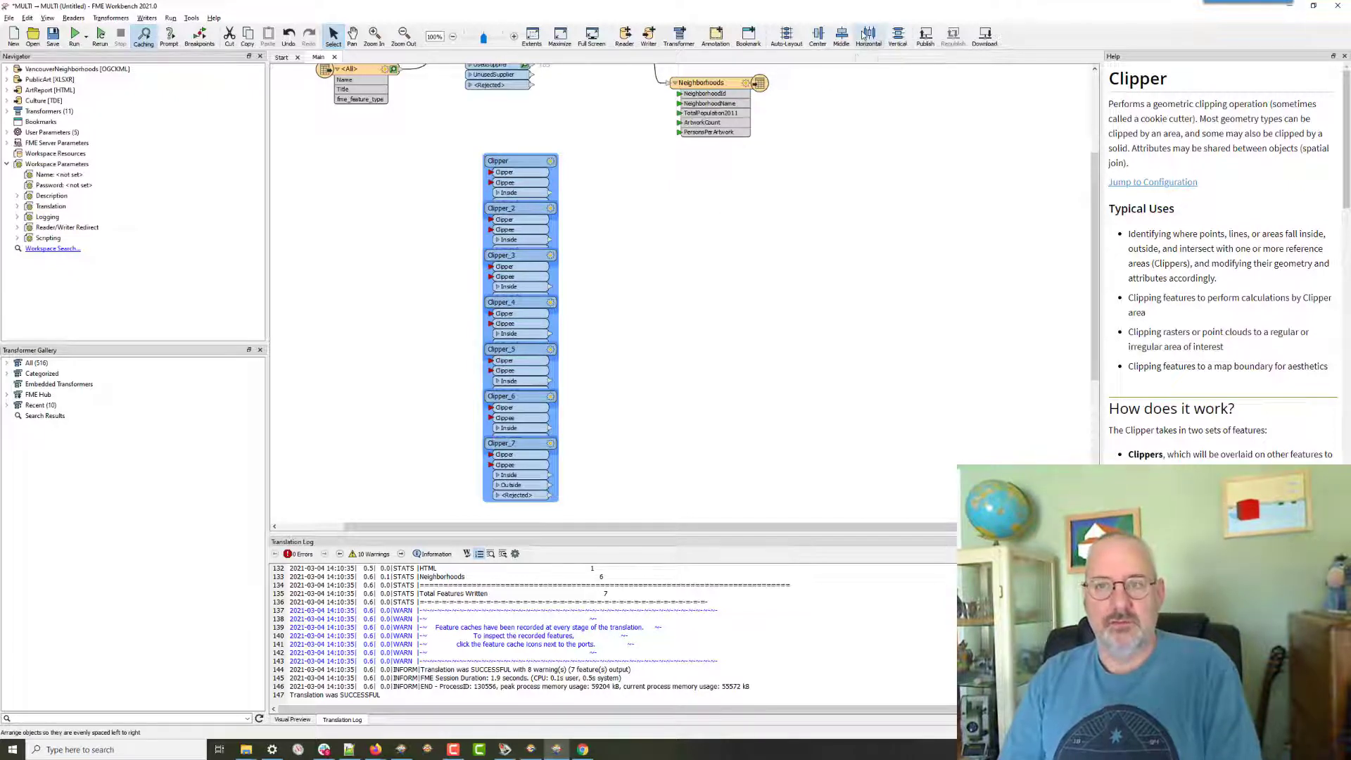
Move Clipper_7 out to the right, level with the first Clipper, and spread all seven Clippers horizontally.
click(512, 454)
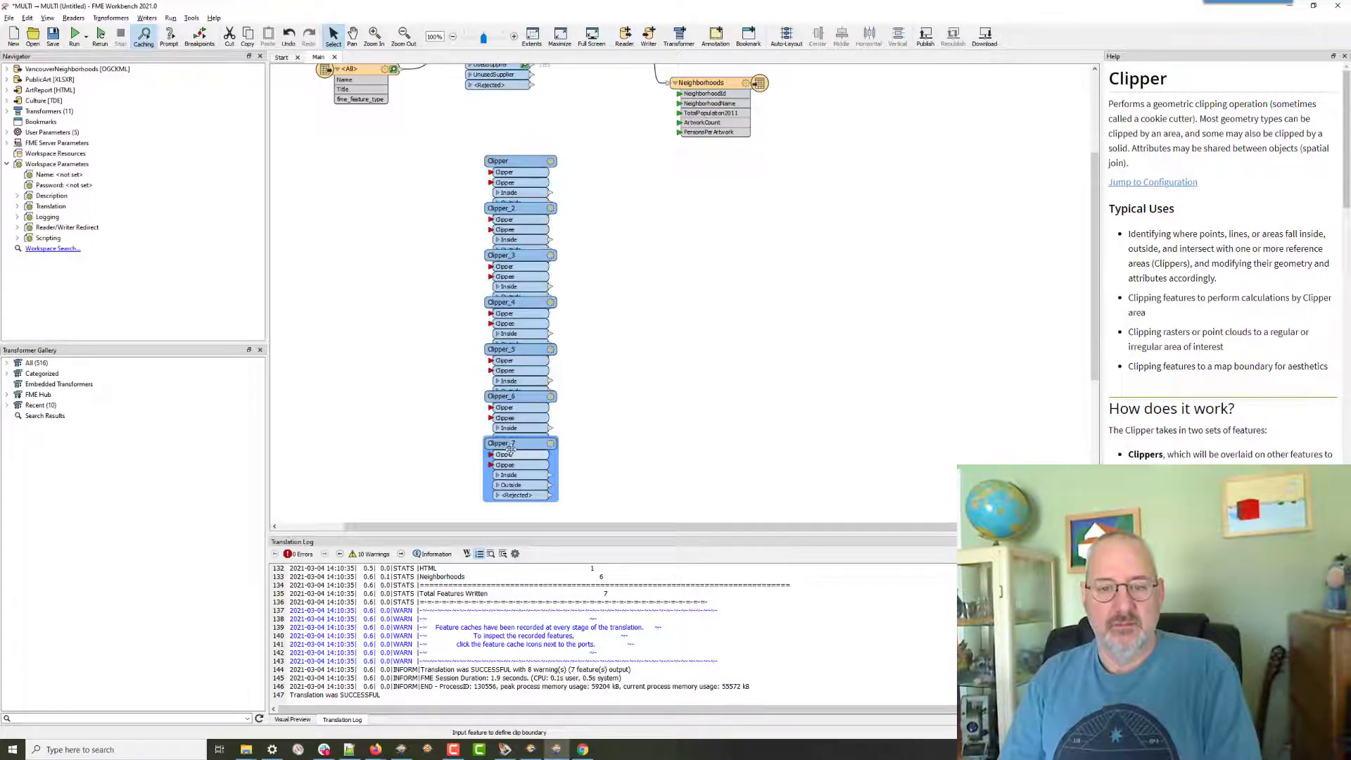
drag(513, 454, 367, 434)
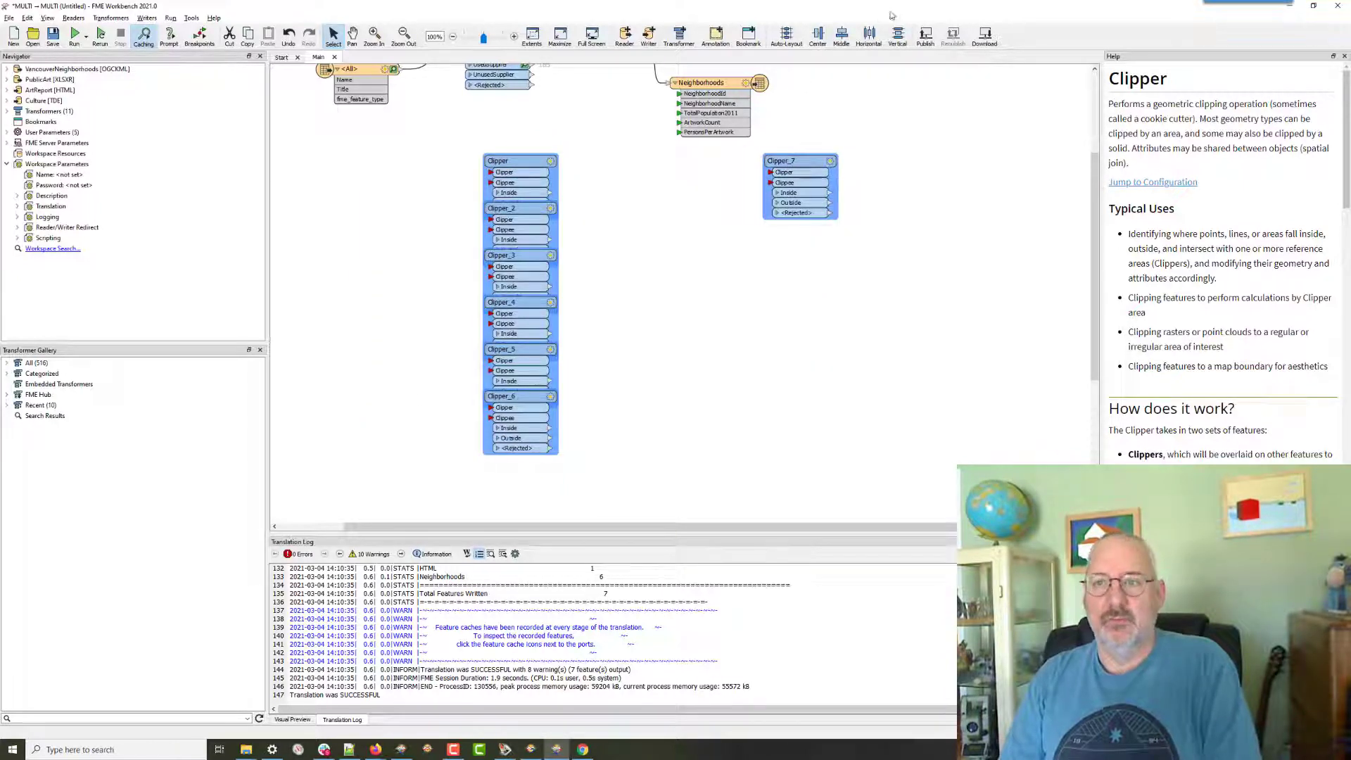
click(870, 37)
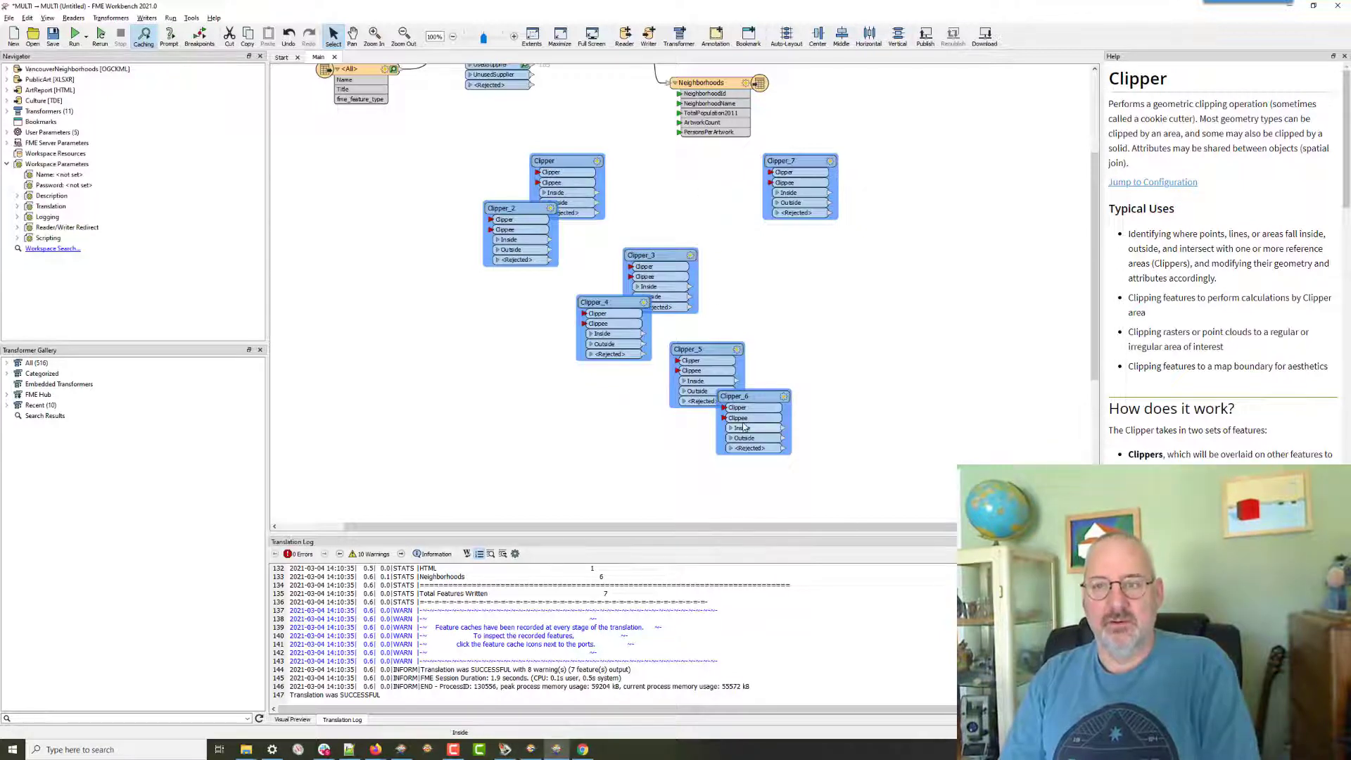
Align the seven Clippers into a single horizontal row, then delete them all from the workspace.
click(818, 37)
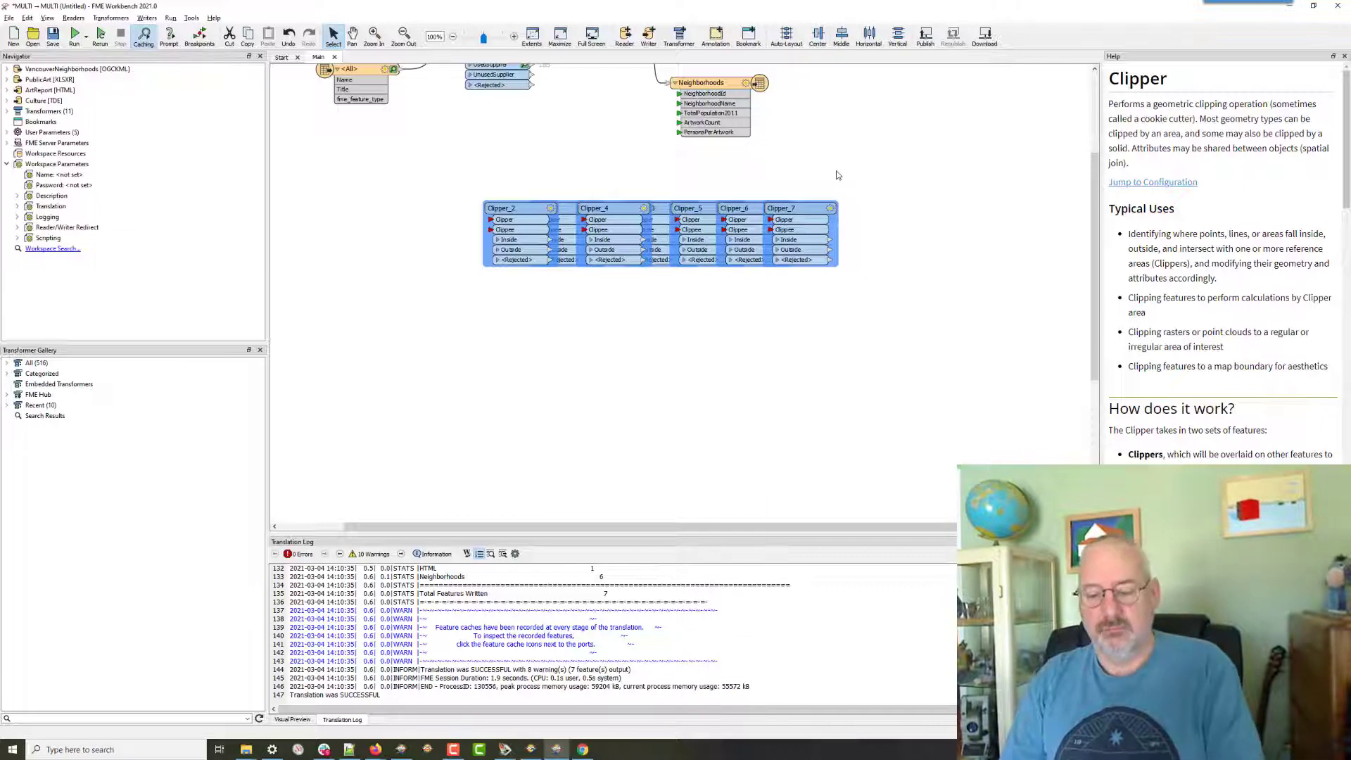
key(Delete)
scroll(837, 175, up, 3)
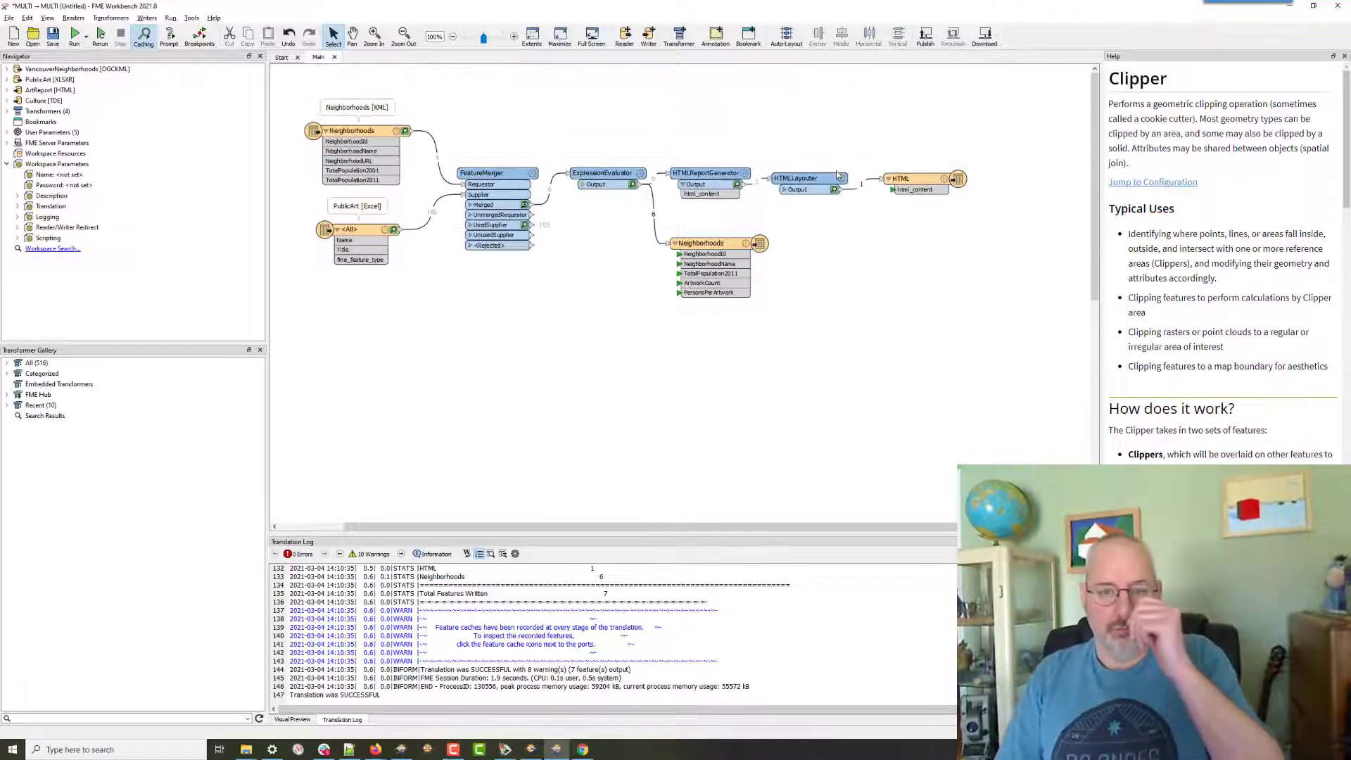
Align the FeatureMerger, ExpressionEvaluator, HTMLReportGenerator and HTMLLayouter transformers along their top edges.
drag(486, 150, 840, 204)
right_click(806, 178)
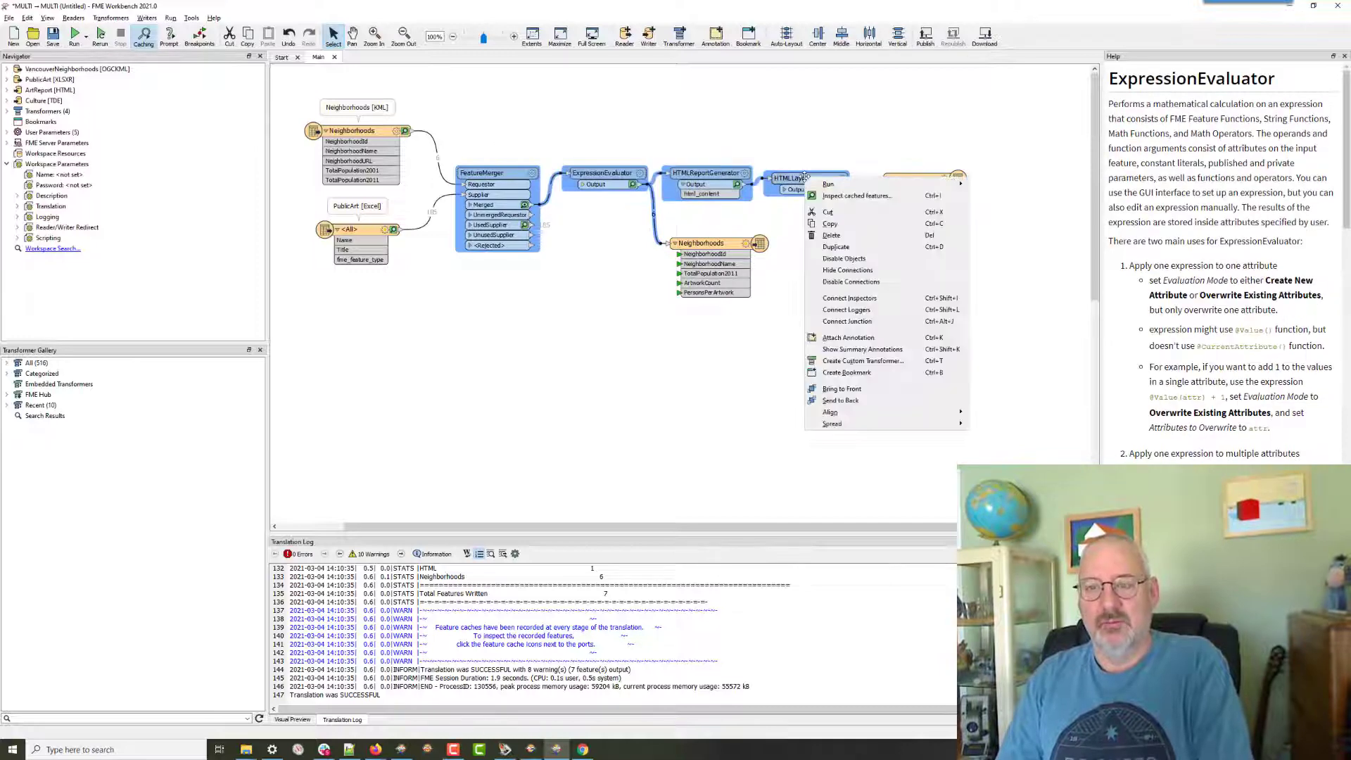
mouse_move(897, 419)
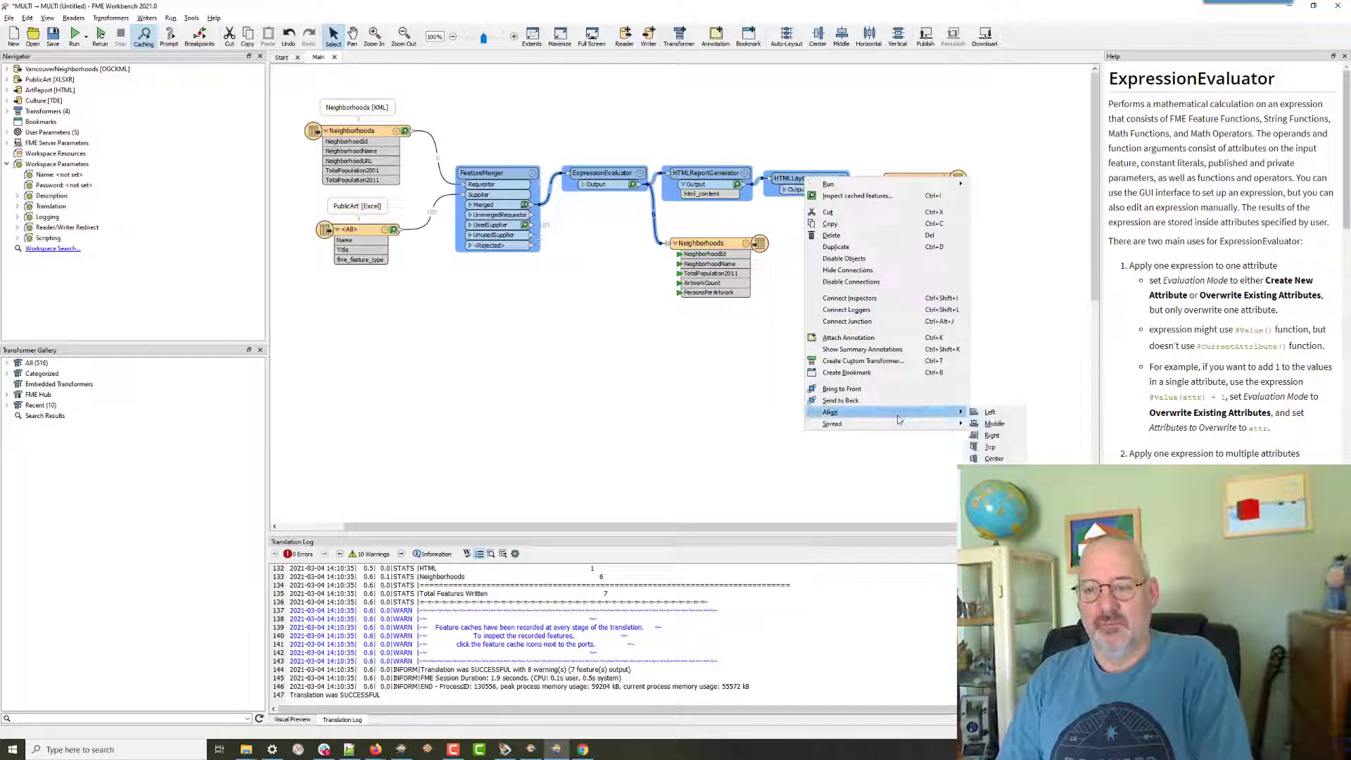
click(997, 449)
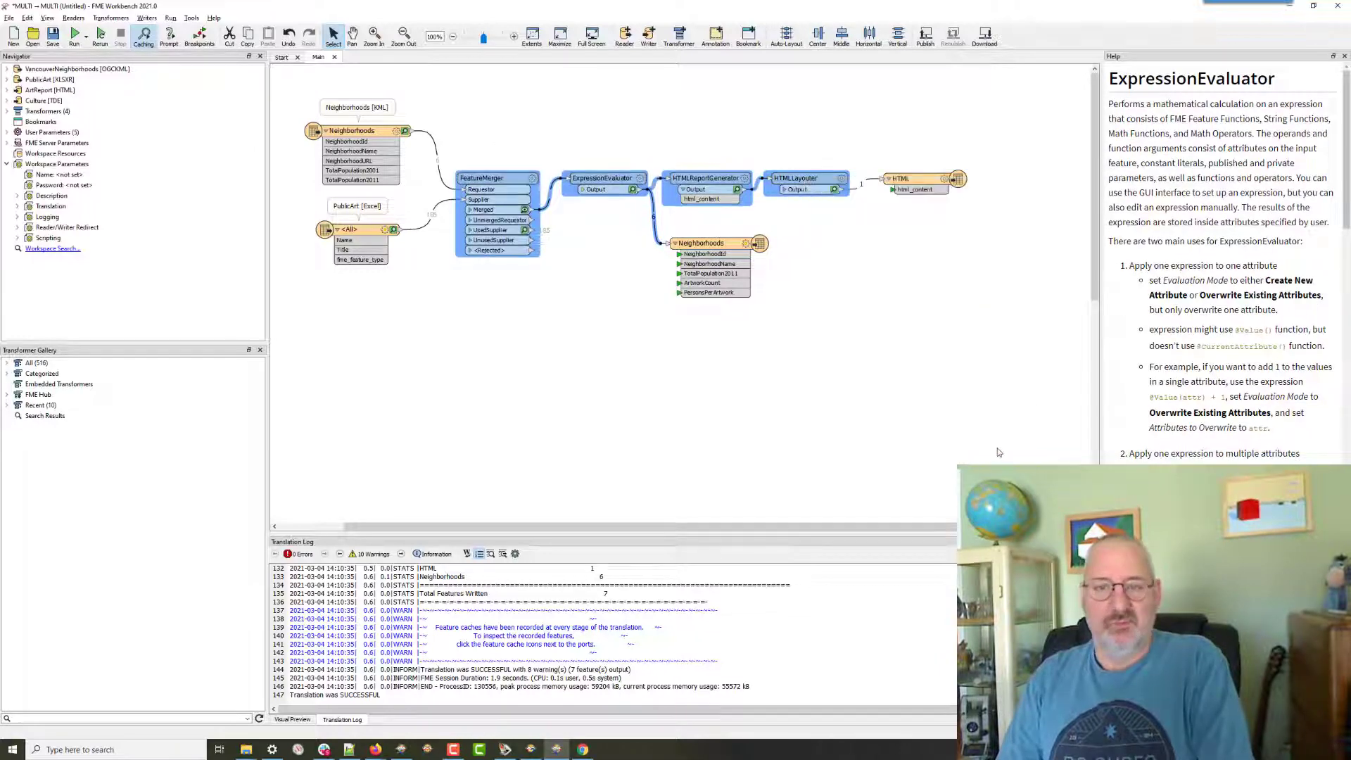
click(909, 347)
Place the PublicArt annotation beneath its reader feature type and move that feature type up closer to Neighborhoods.
drag(339, 202, 340, 278)
drag(355, 230, 359, 209)
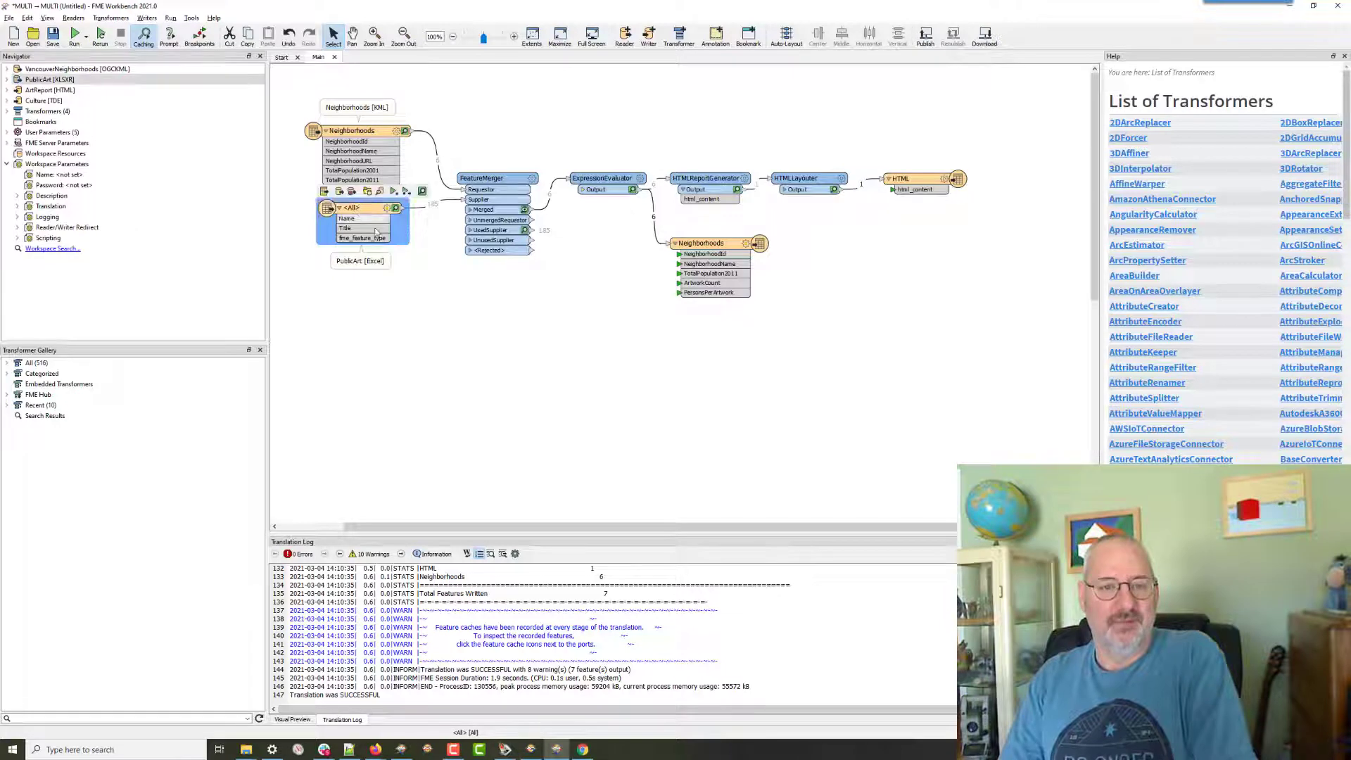
click(420, 250)
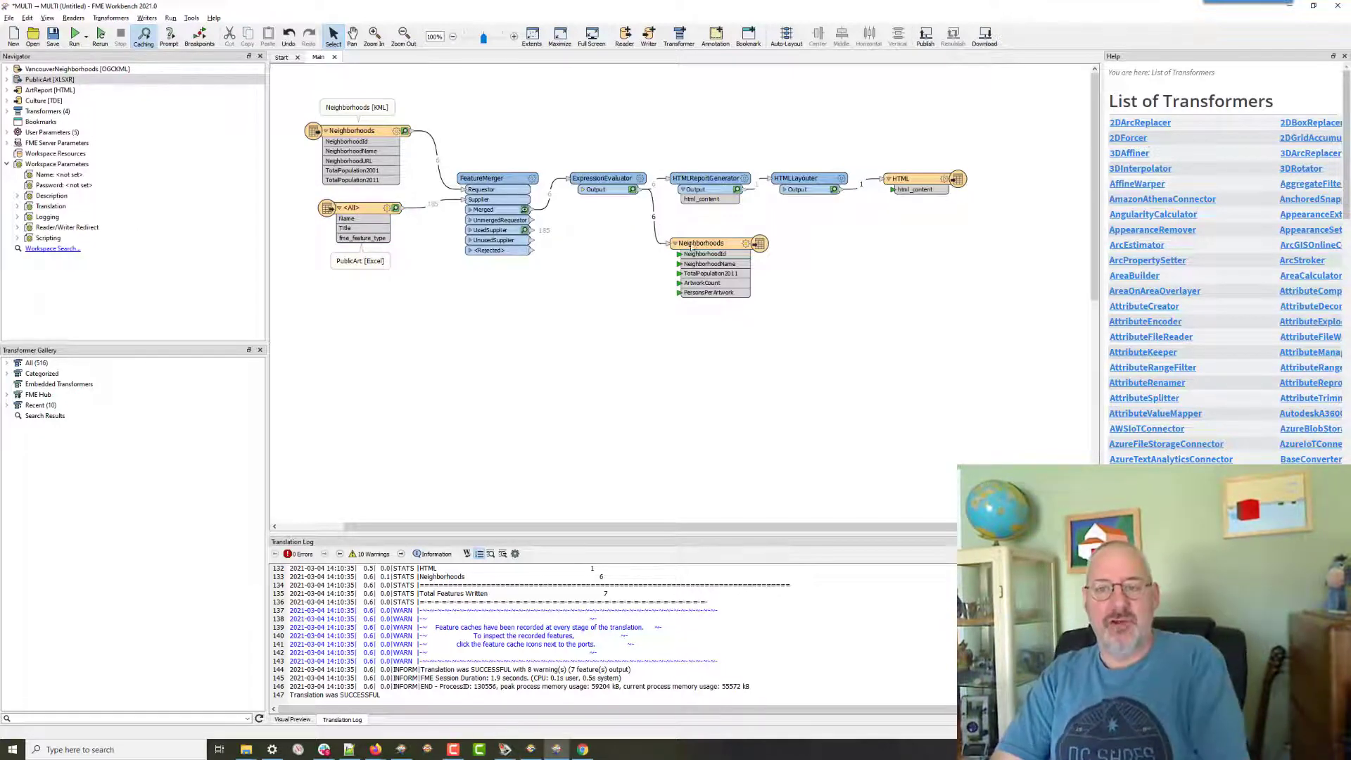
Expand the workspace's user parameters and open the manager for editing the published parameters.
mouse_move(694, 246)
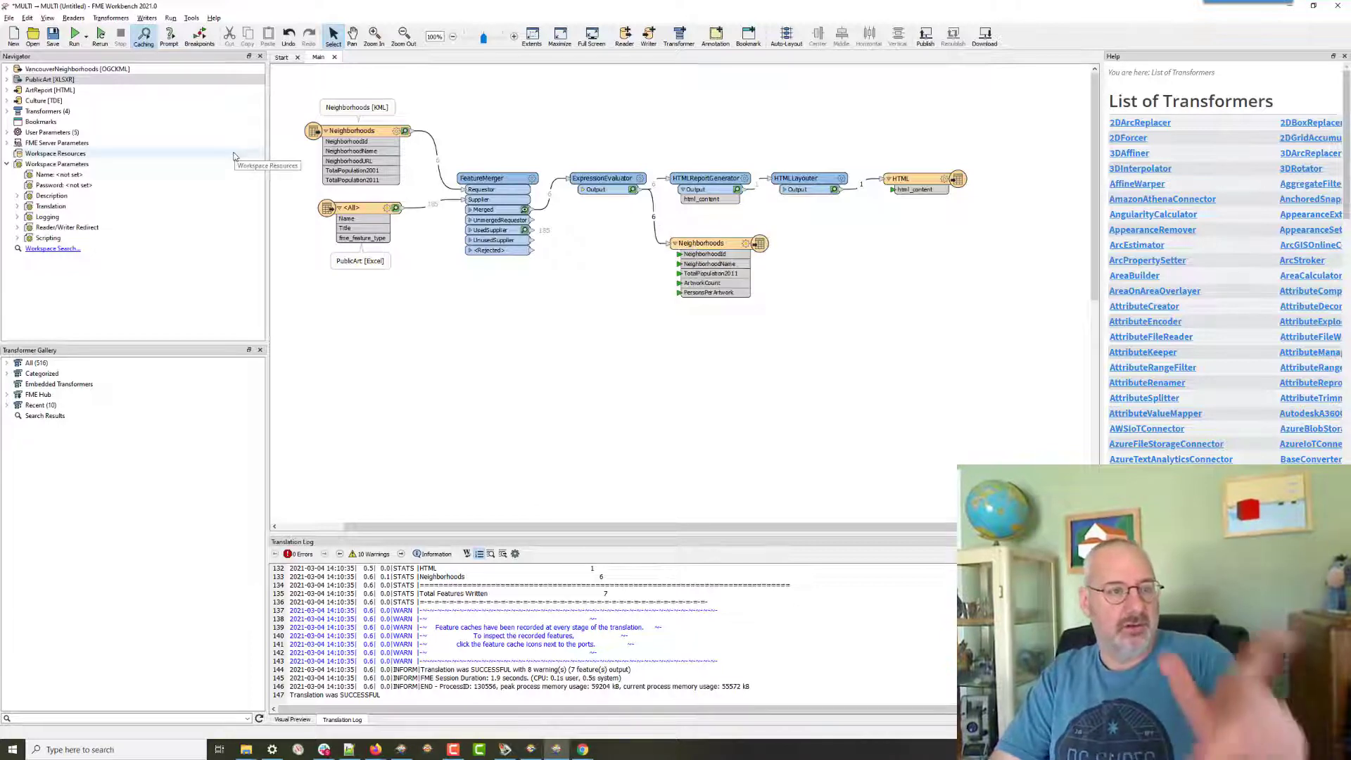
click(8, 132)
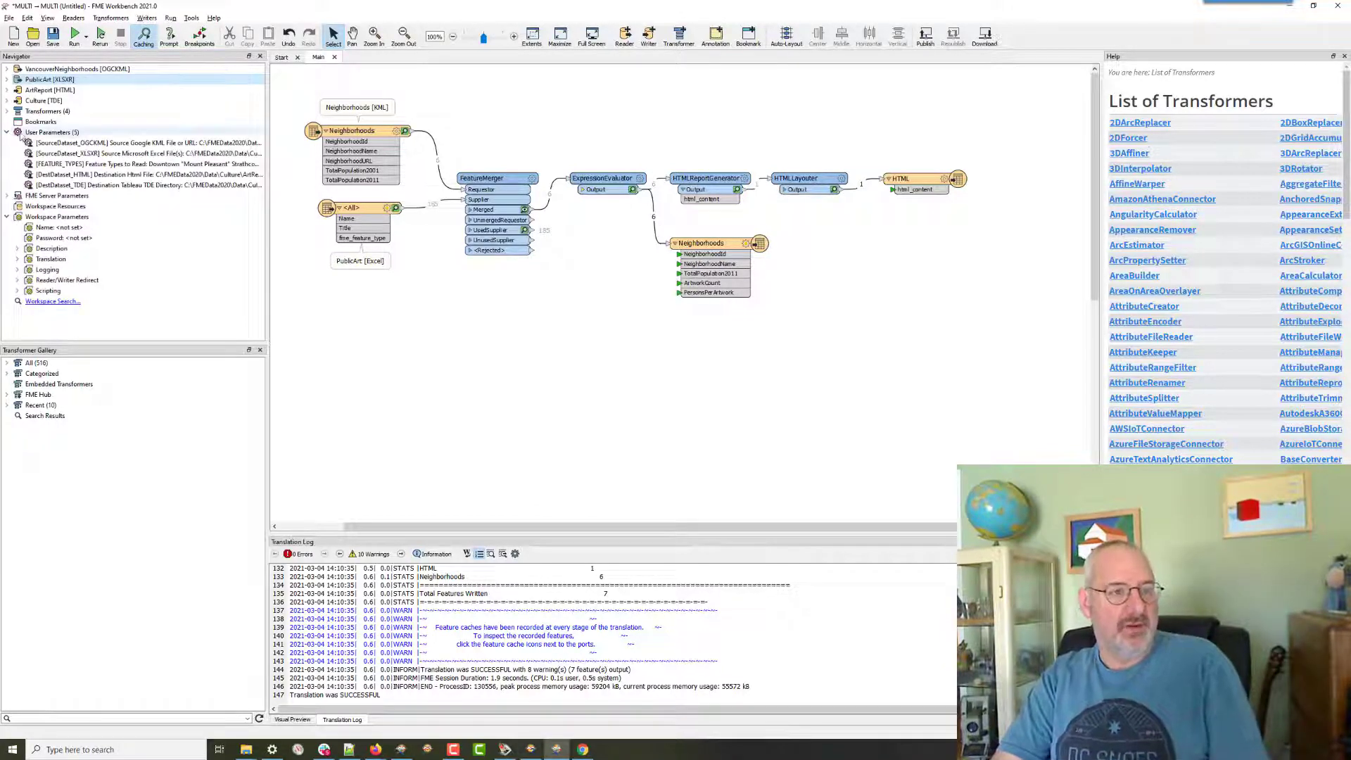
right_click(39, 134)
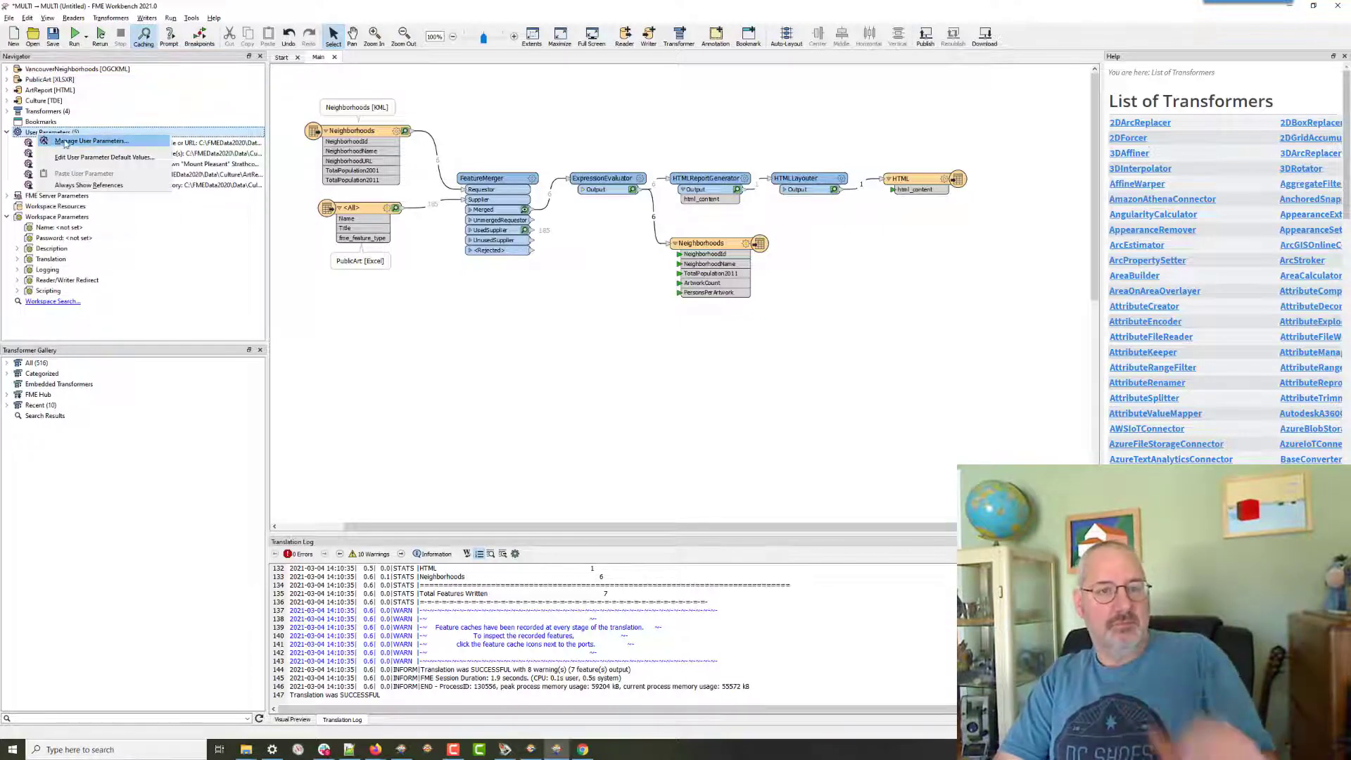
click(65, 142)
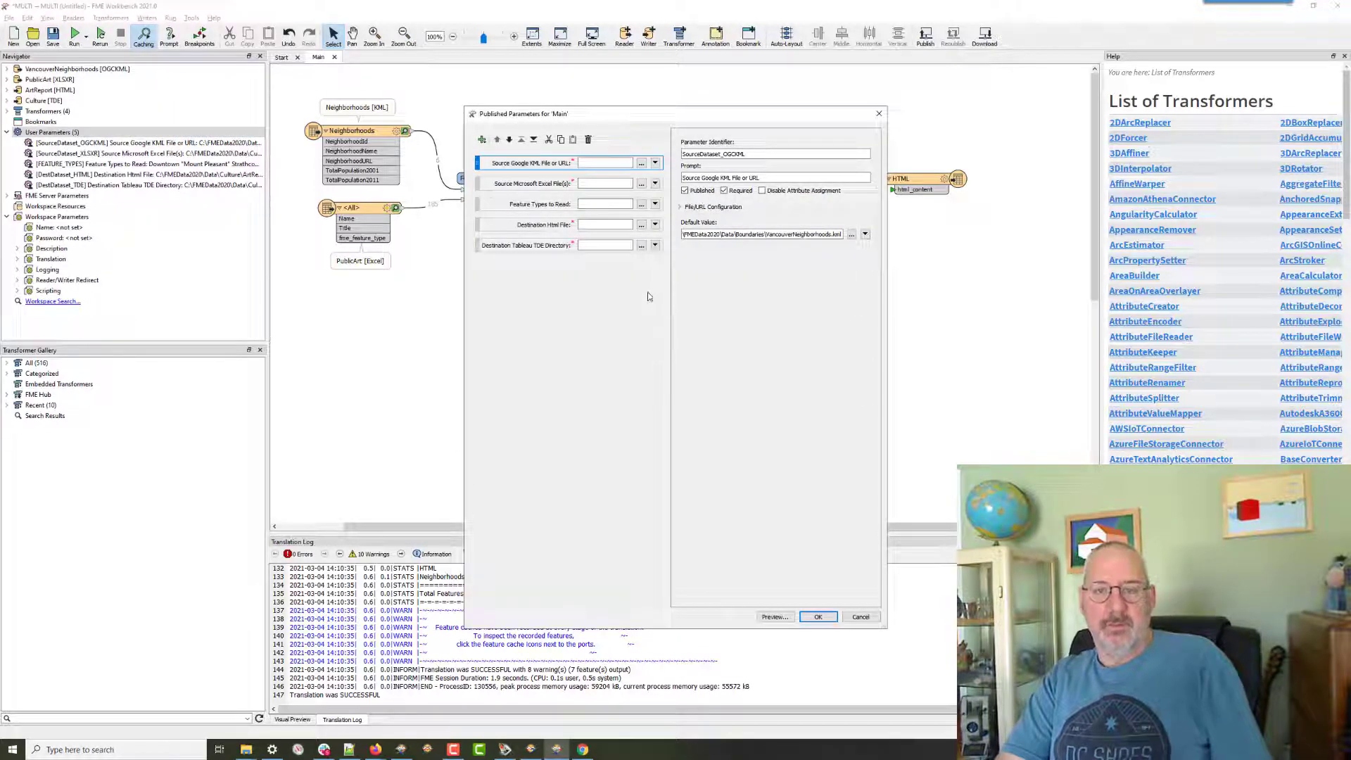
click(533, 280)
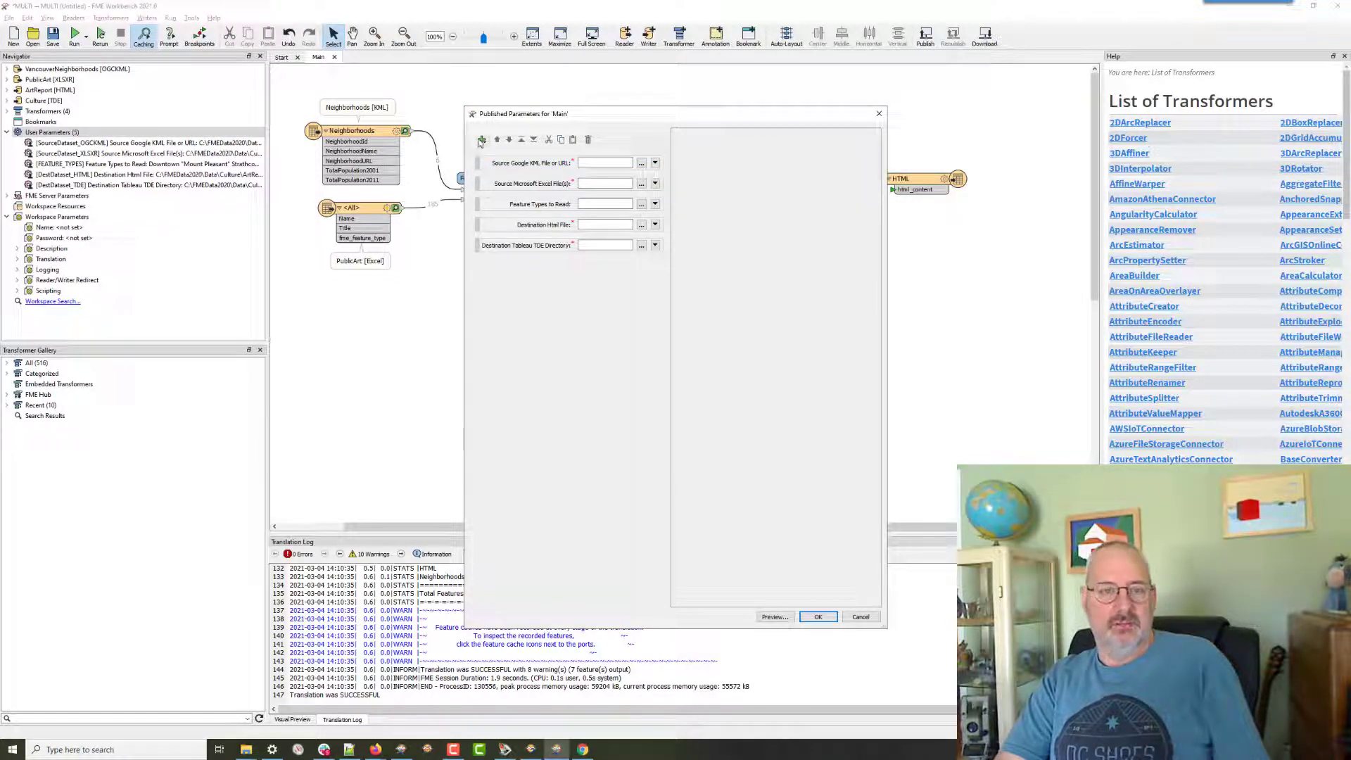
Add a text user parameter with the prompt "Enter Name" at the end of the published parameters.
click(482, 140)
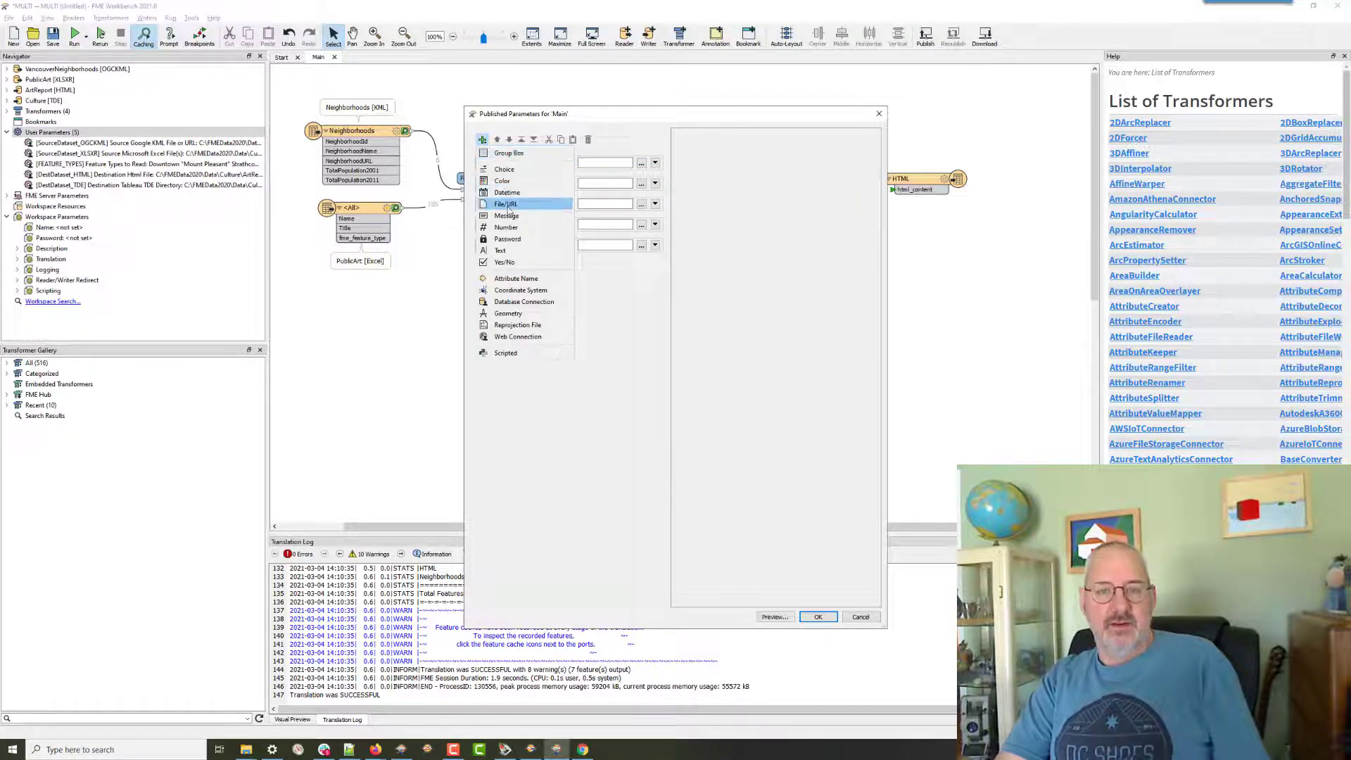
click(504, 252)
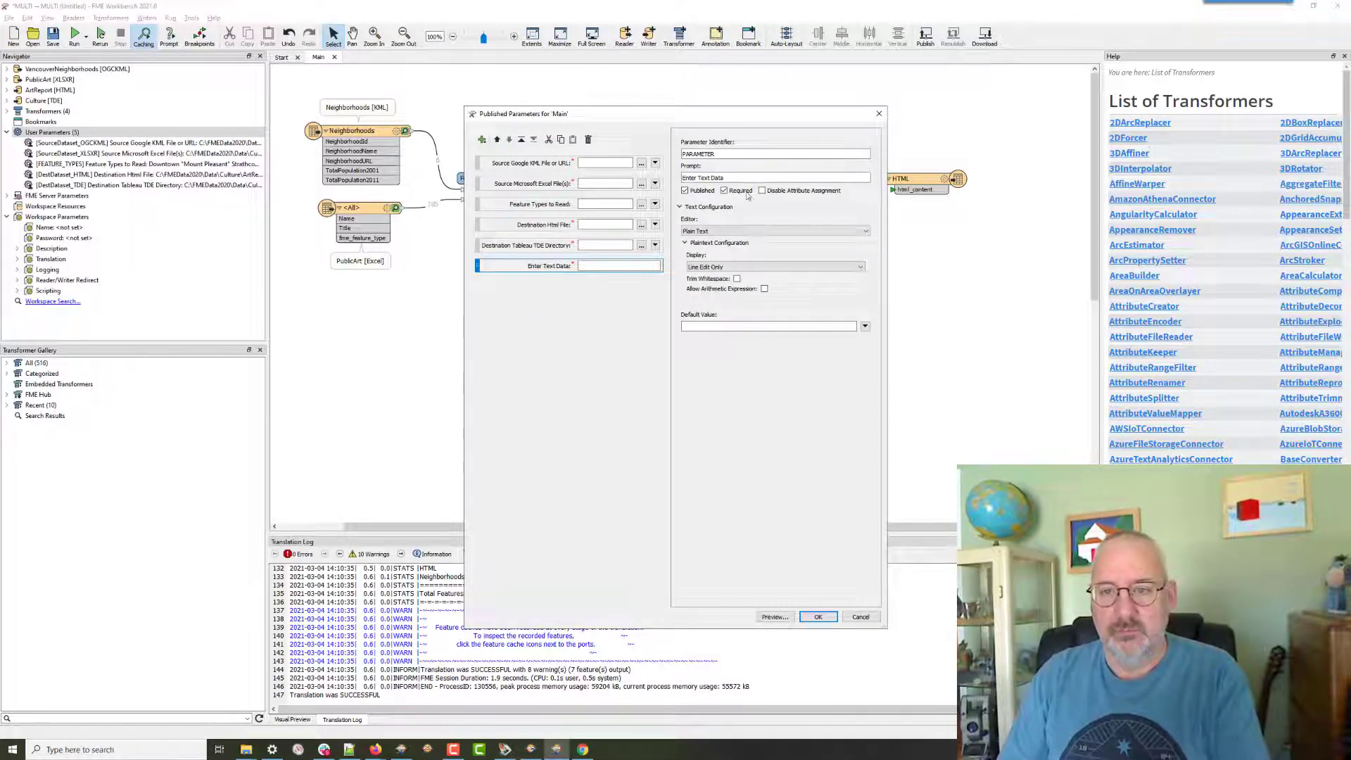
drag(703, 177, 754, 176)
text(N)
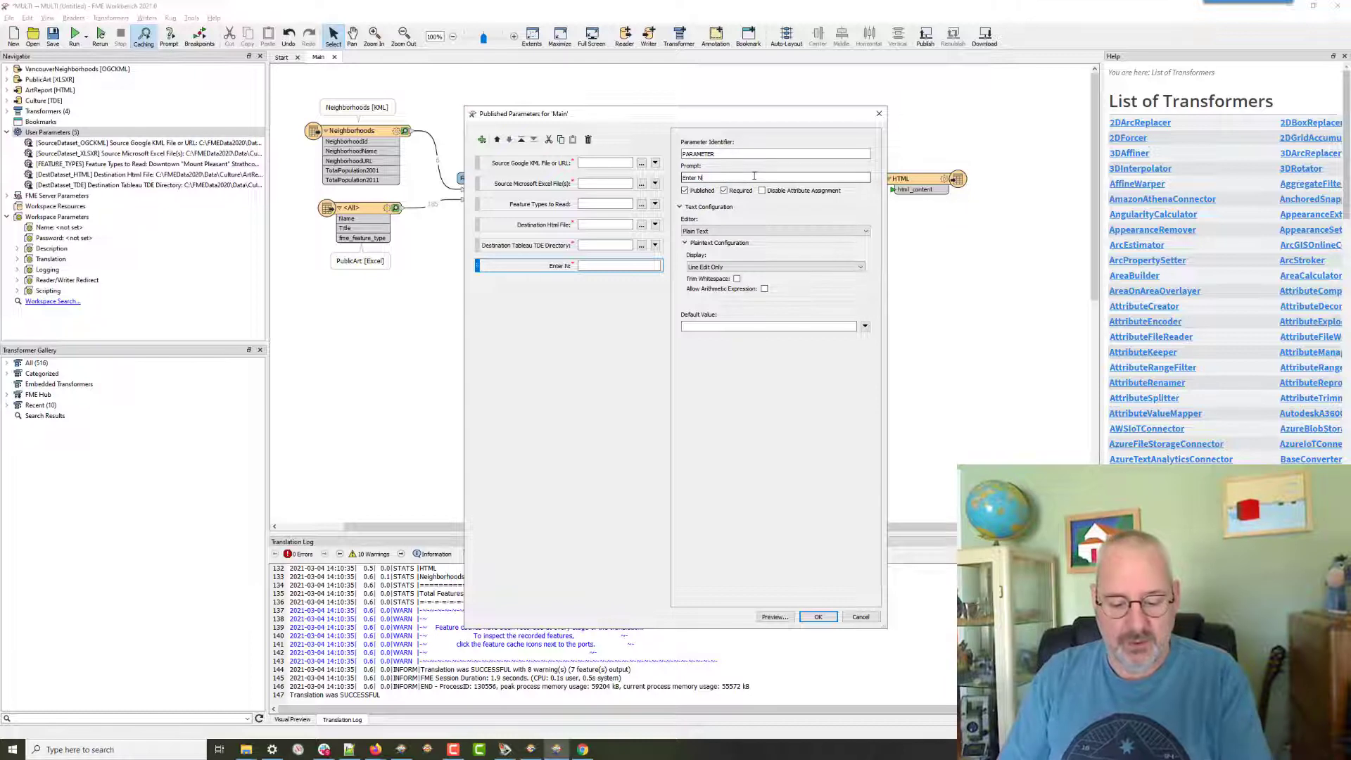
text(ame)
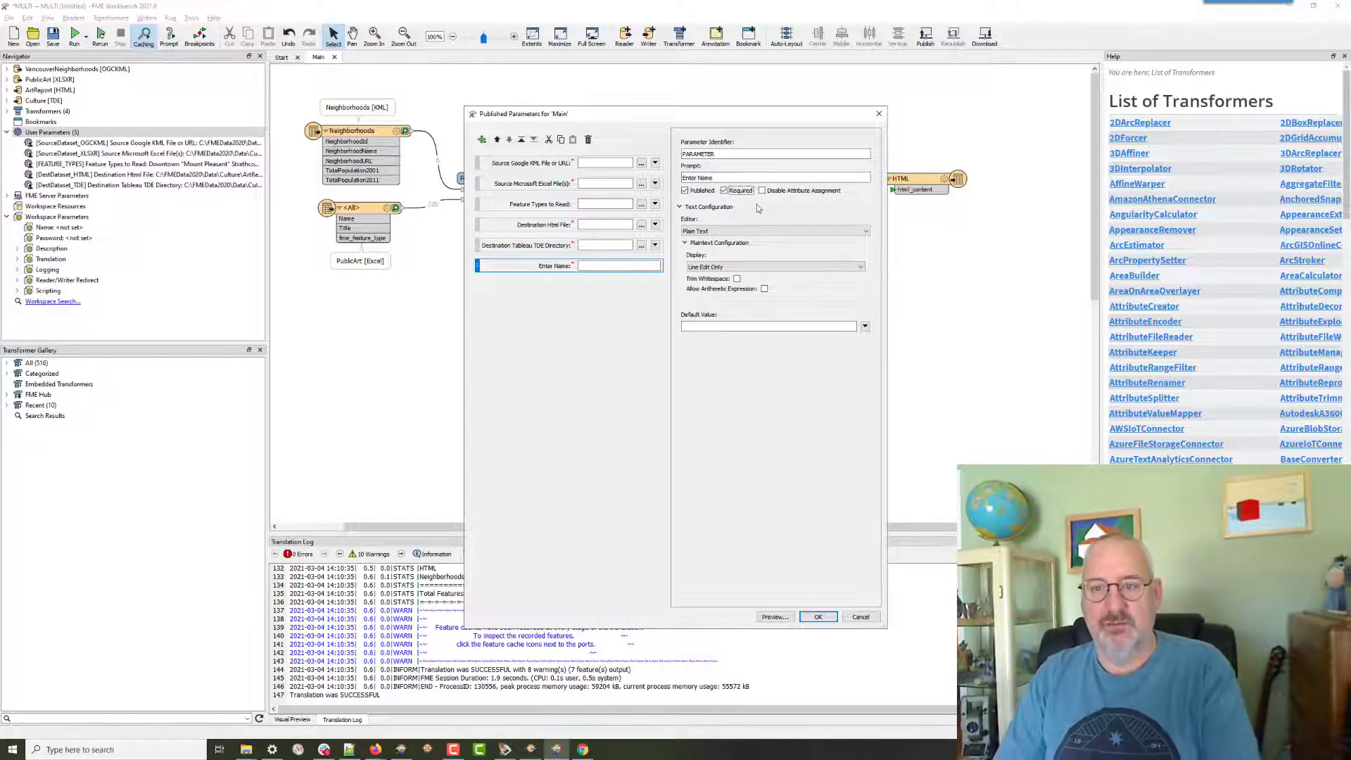
click(573, 285)
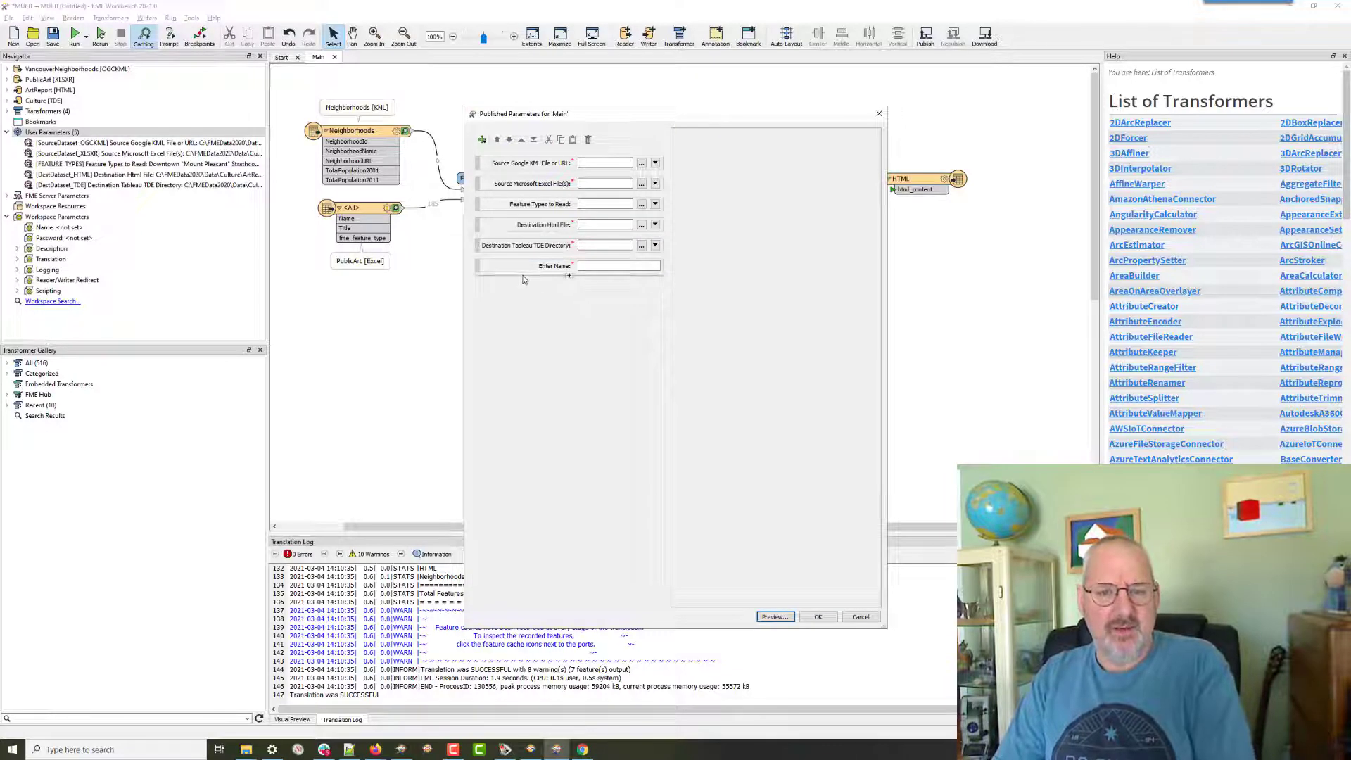
Add a group box to the published parameters and place the source Excel and source KML parameters inside it.
click(483, 139)
click(498, 154)
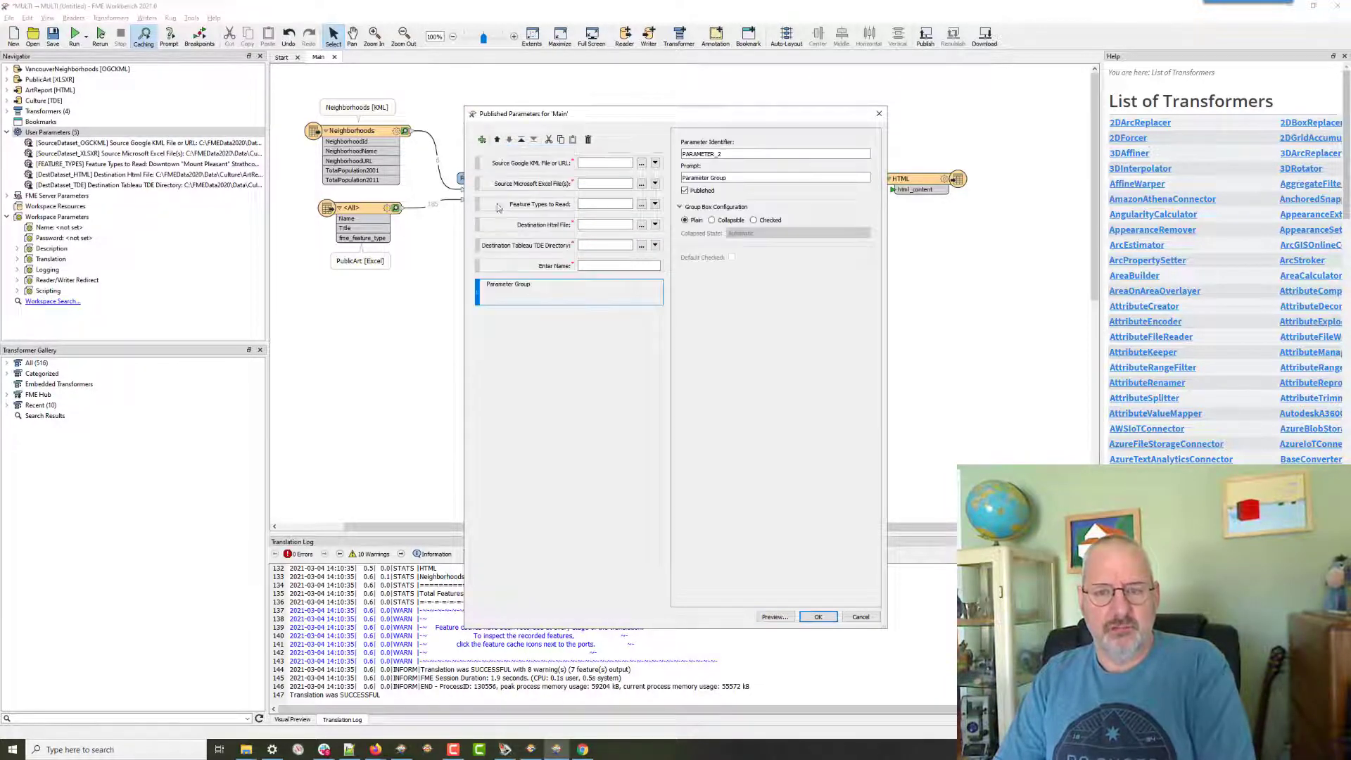
drag(477, 299, 486, 197)
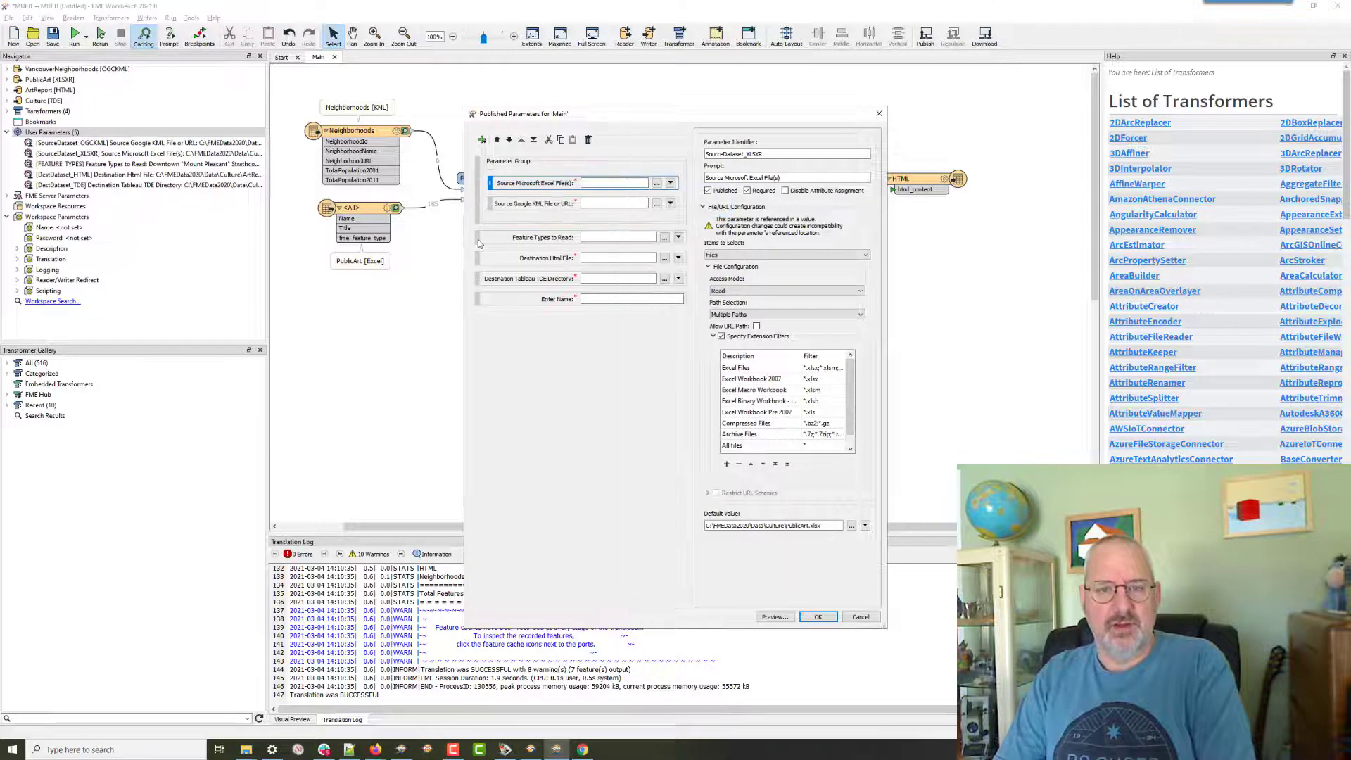
Change the prompt of the group box holding the source parameters to "Reader Writer Parameters".
click(784, 179)
click(505, 159)
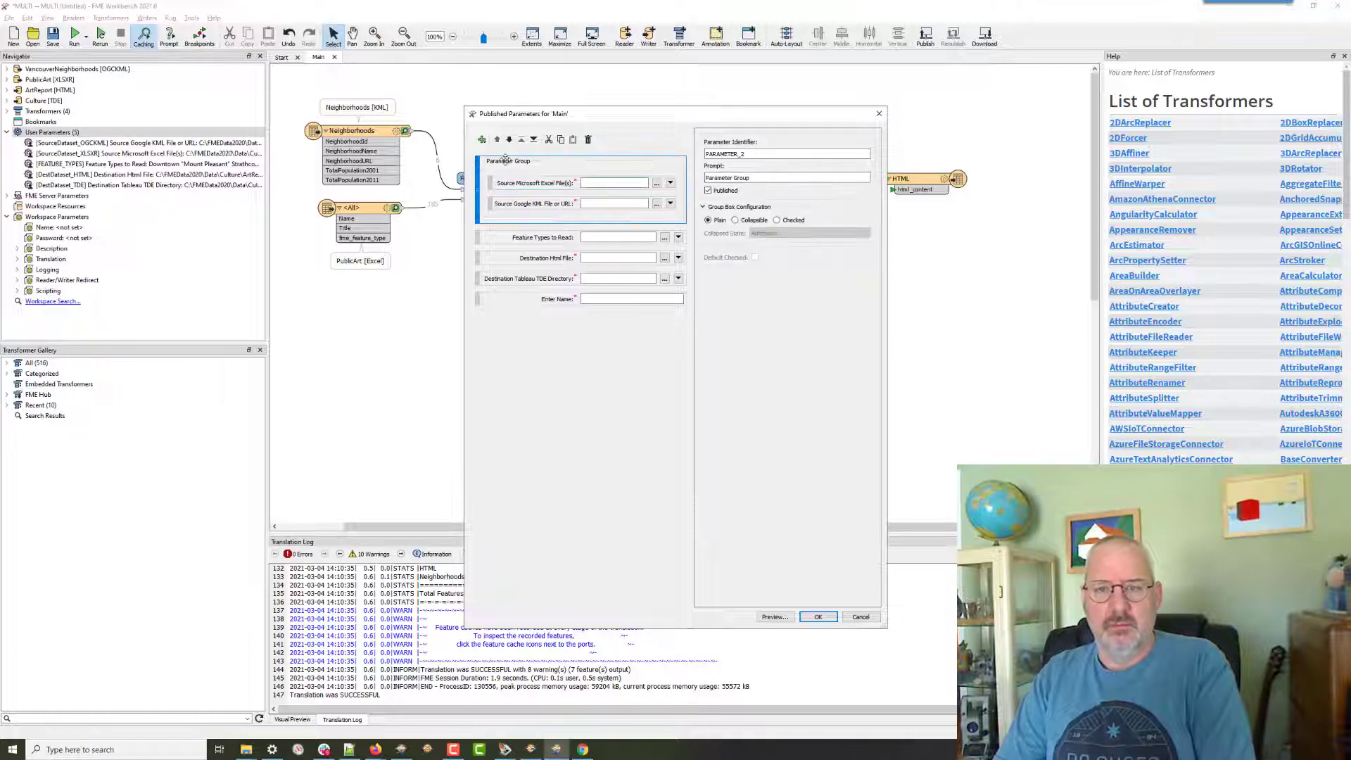
click(758, 177)
key(ctrl+a)
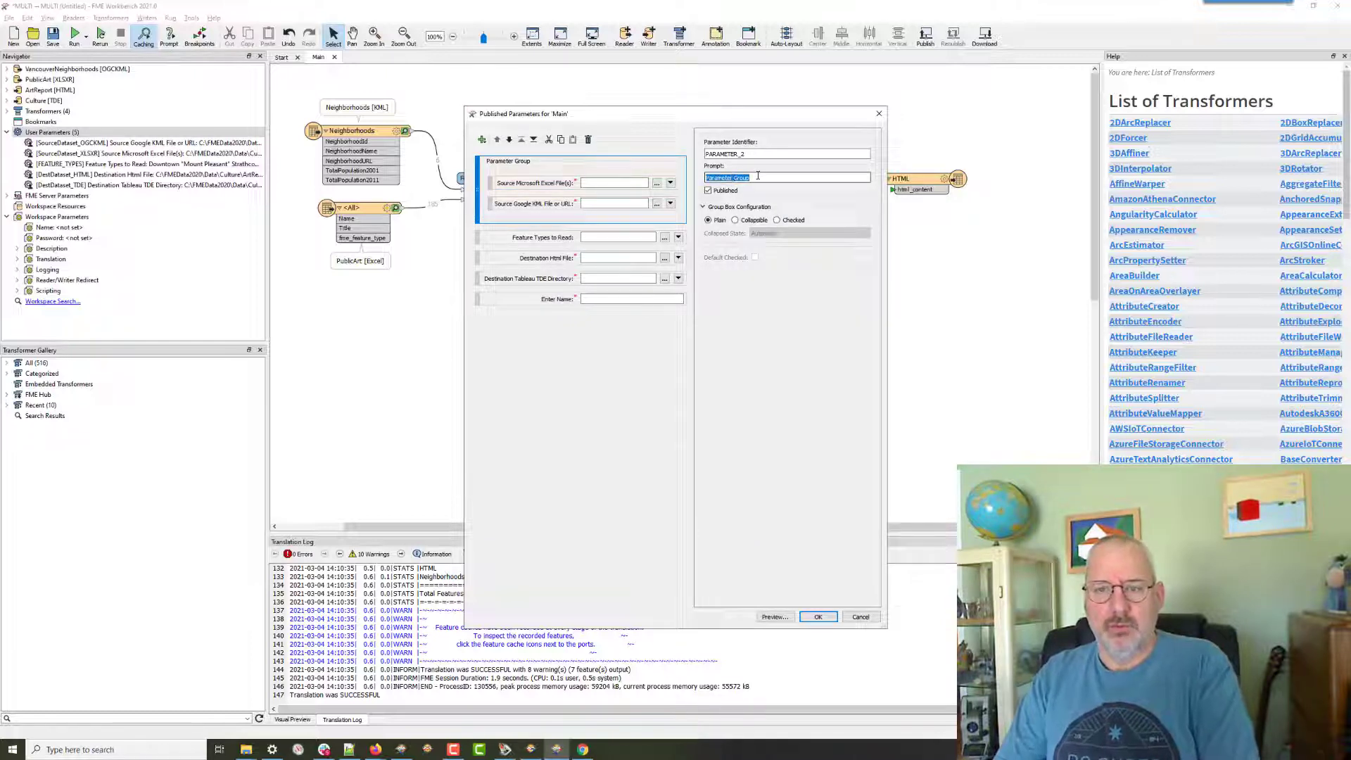
text(Real)
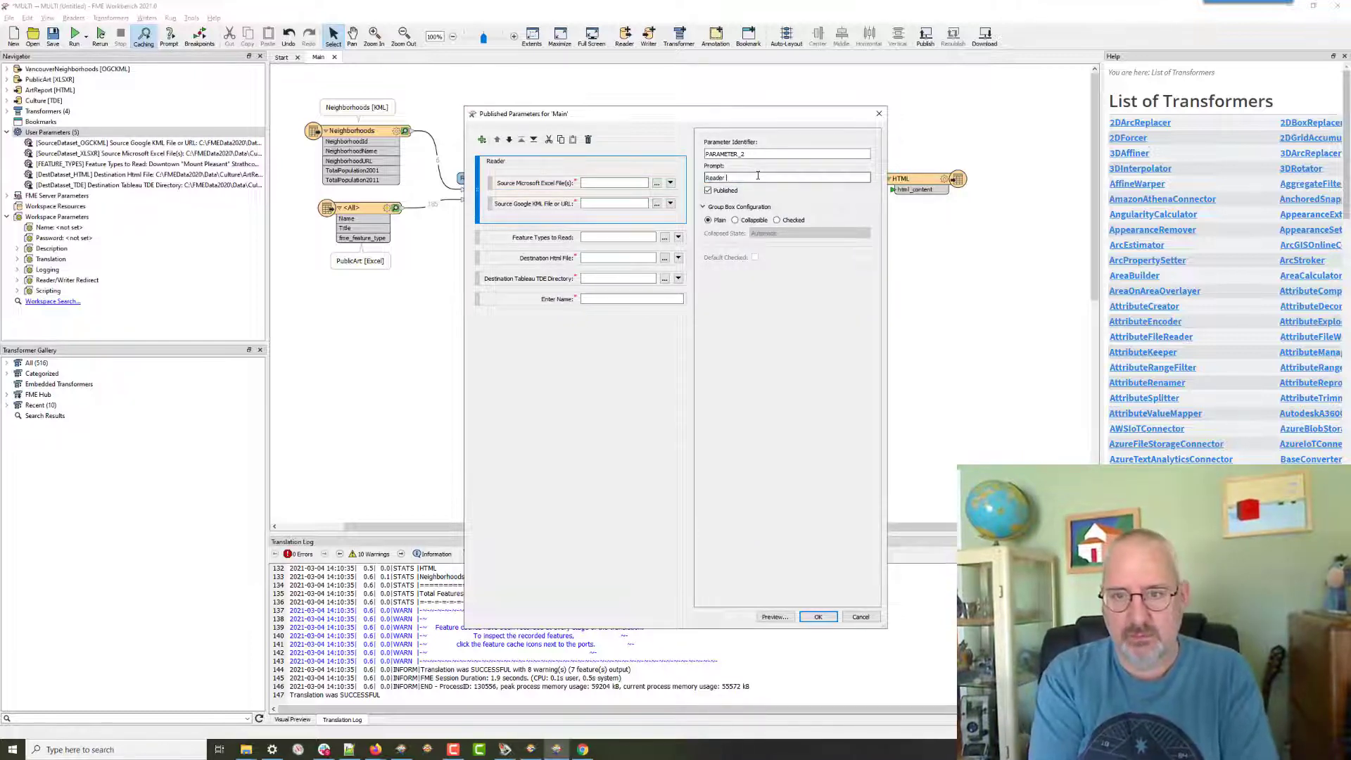
text(er Wri)
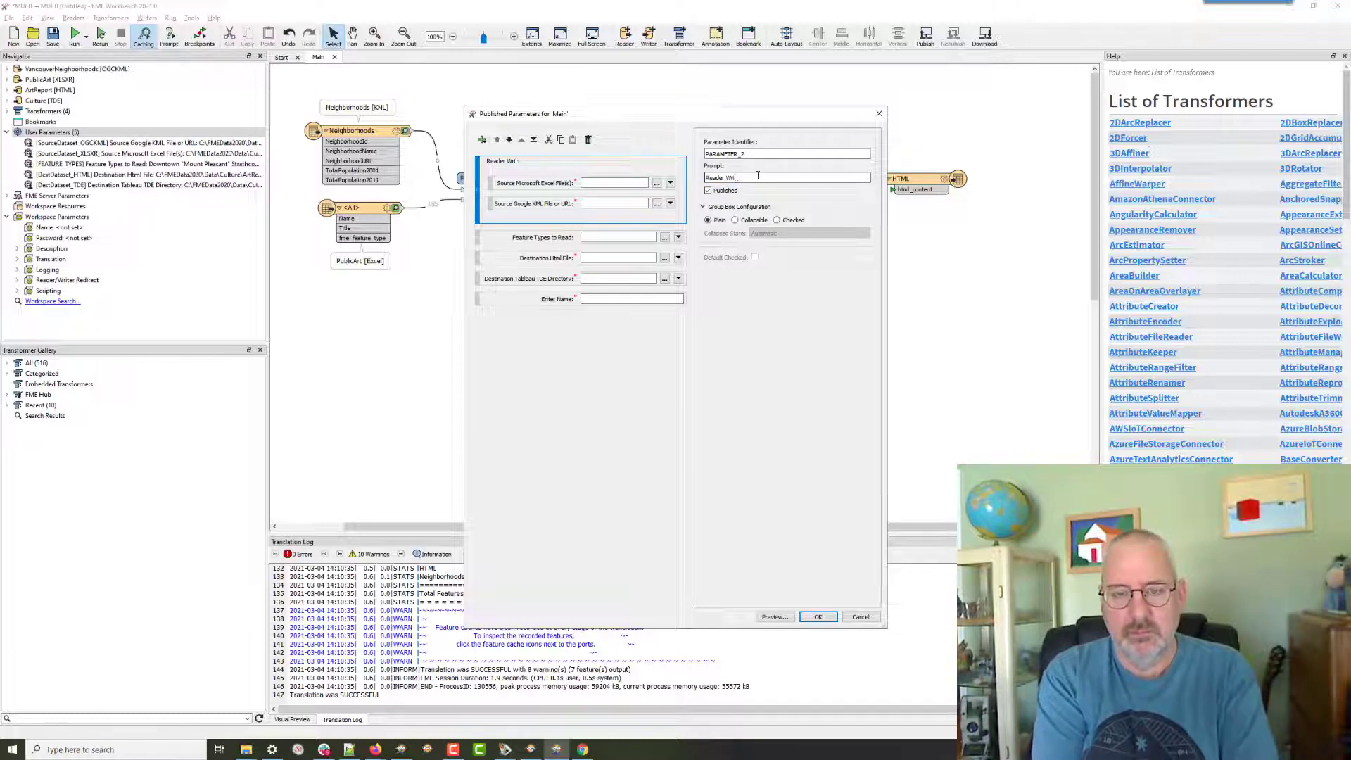
text(ter Paramet)
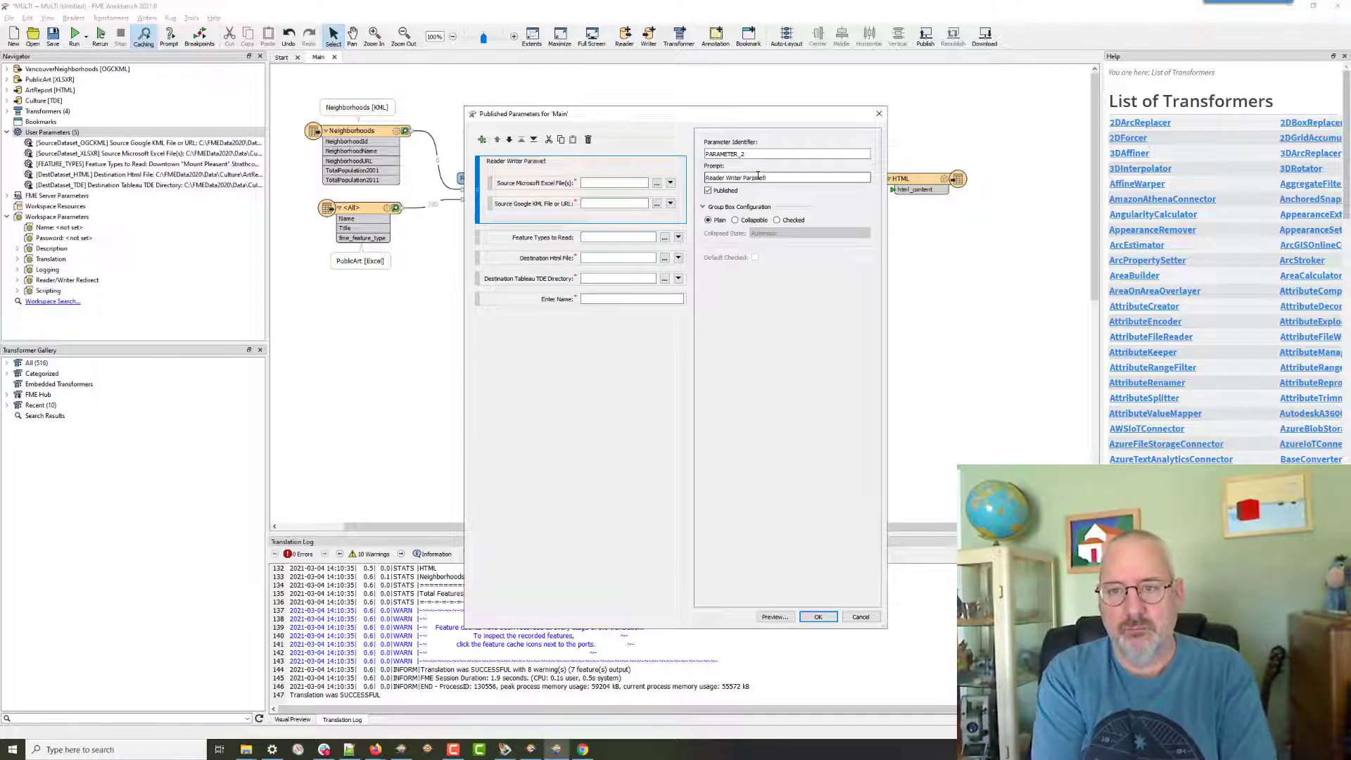
text(ers)
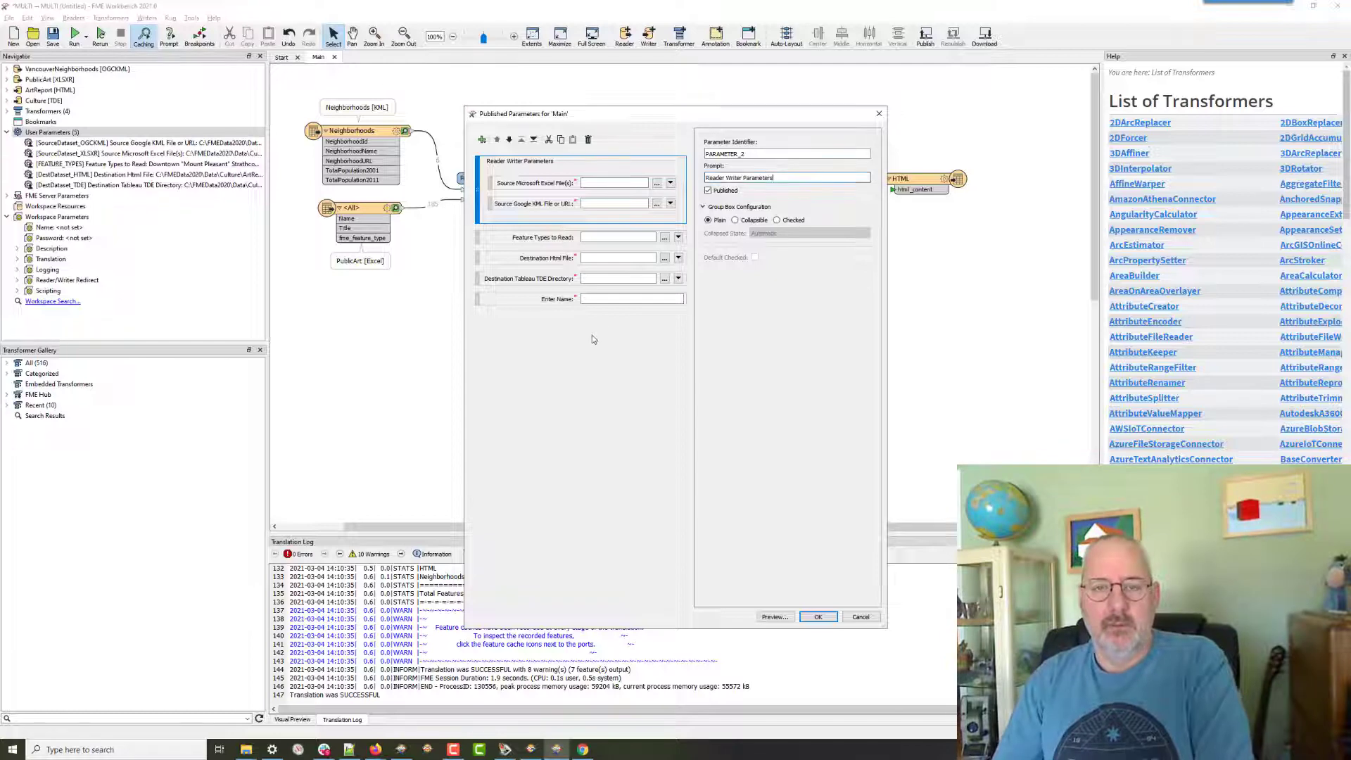
Add a message parameter with the text "This is your parameters box" at the end of the published parameters.
click(482, 140)
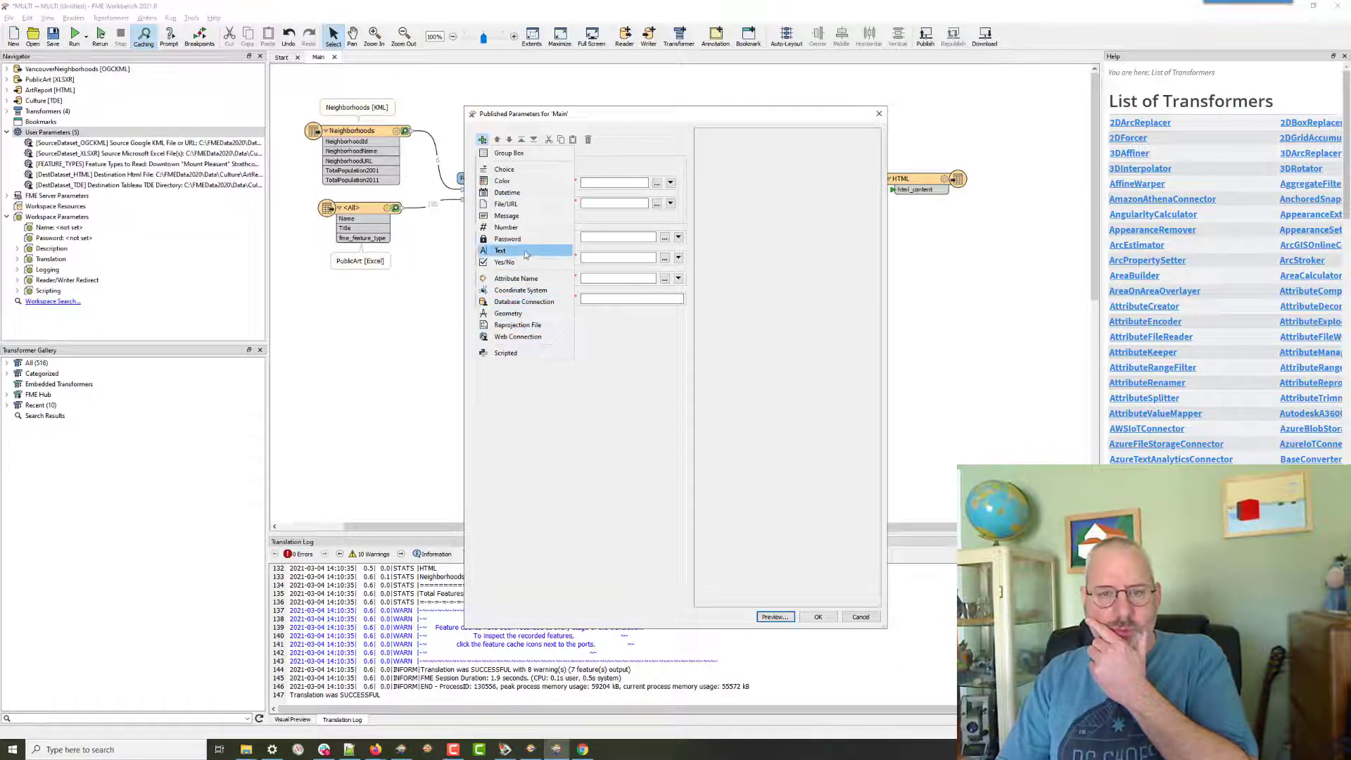
click(521, 218)
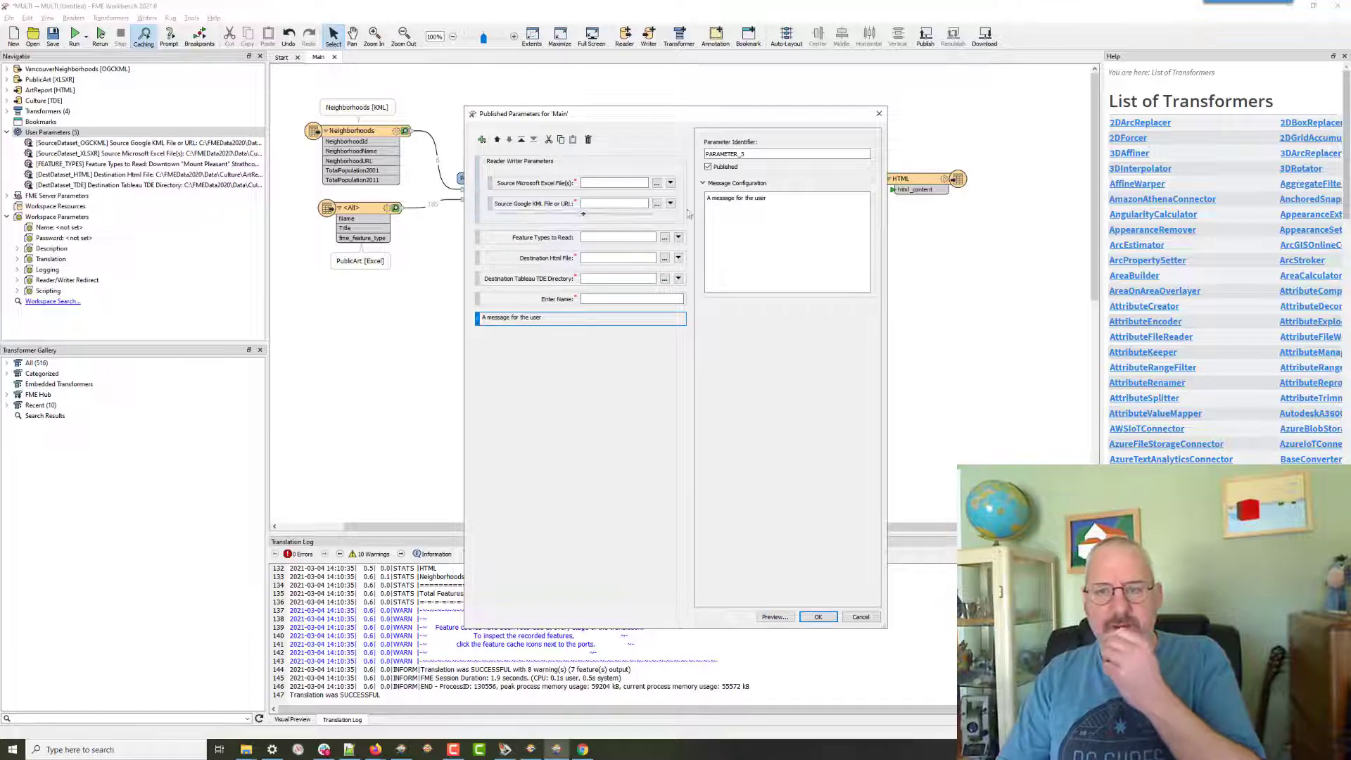
triple_click(723, 199)
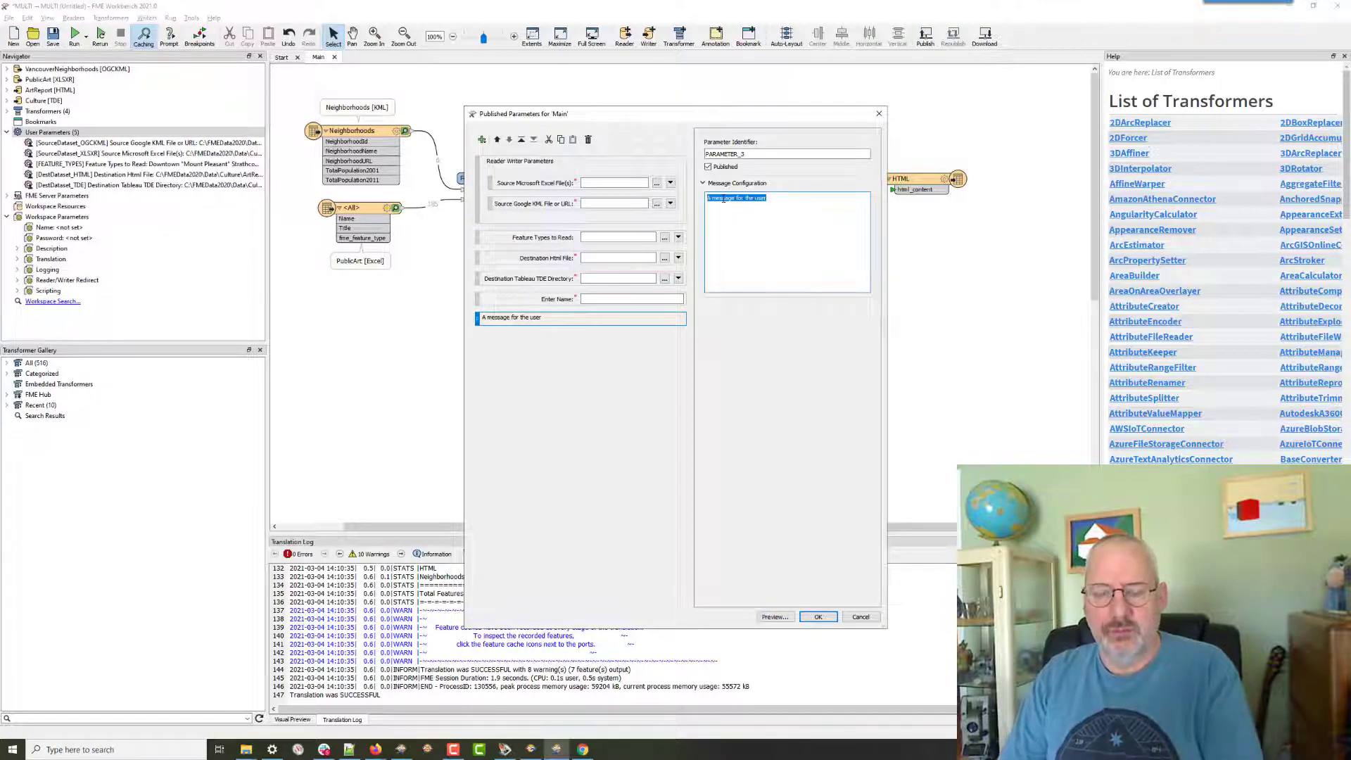
text(This)
key(BackSpace)
key(BackSpace)
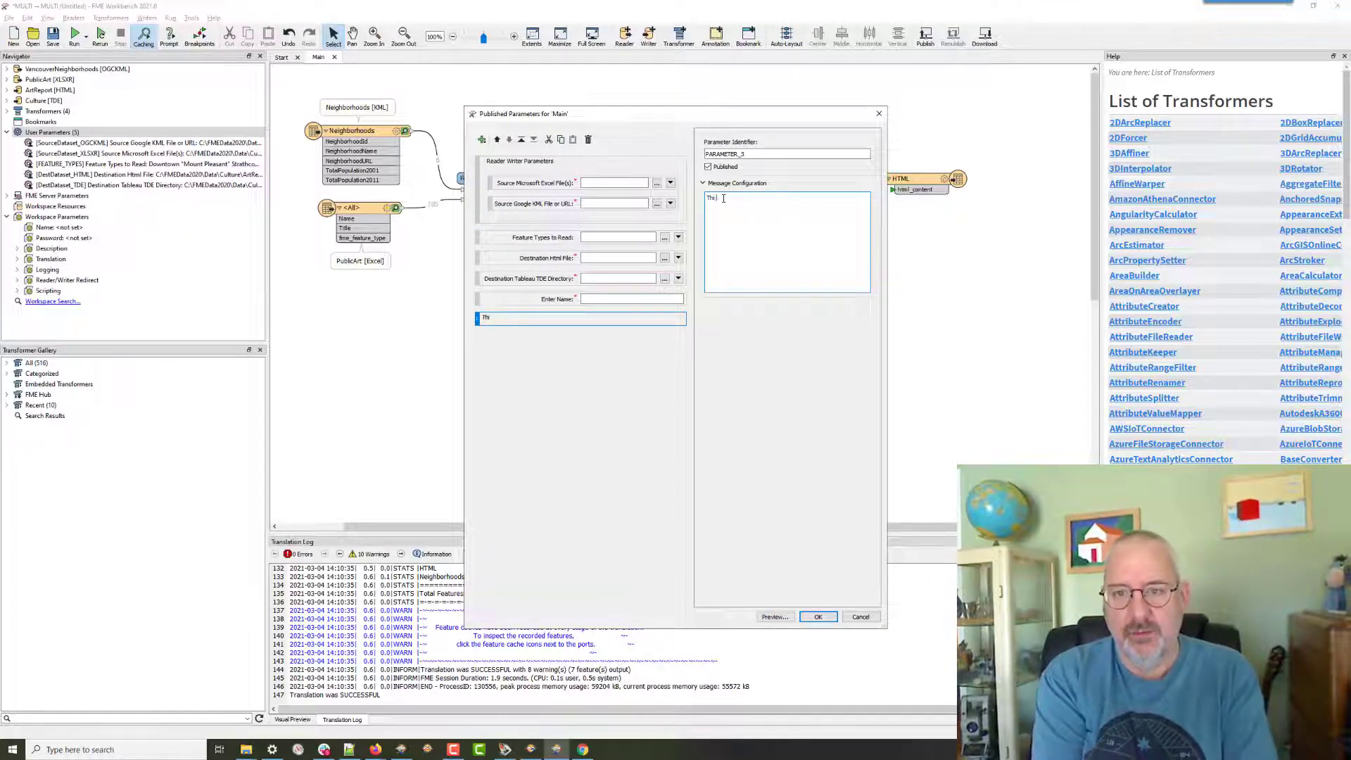
text(s is your parameters box)
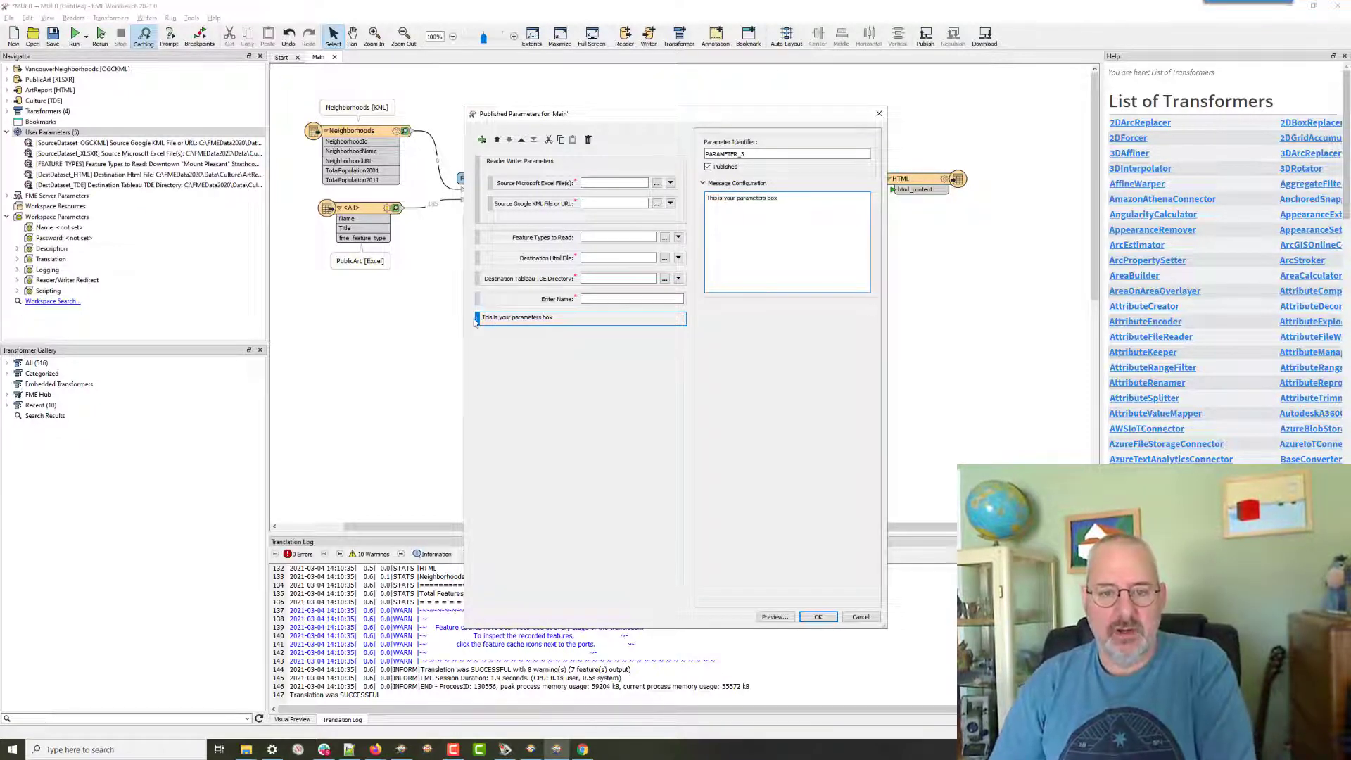
Move the message to the start of the Reader Writer Parameters group and preview the parameter prompt.
drag(480, 322, 492, 170)
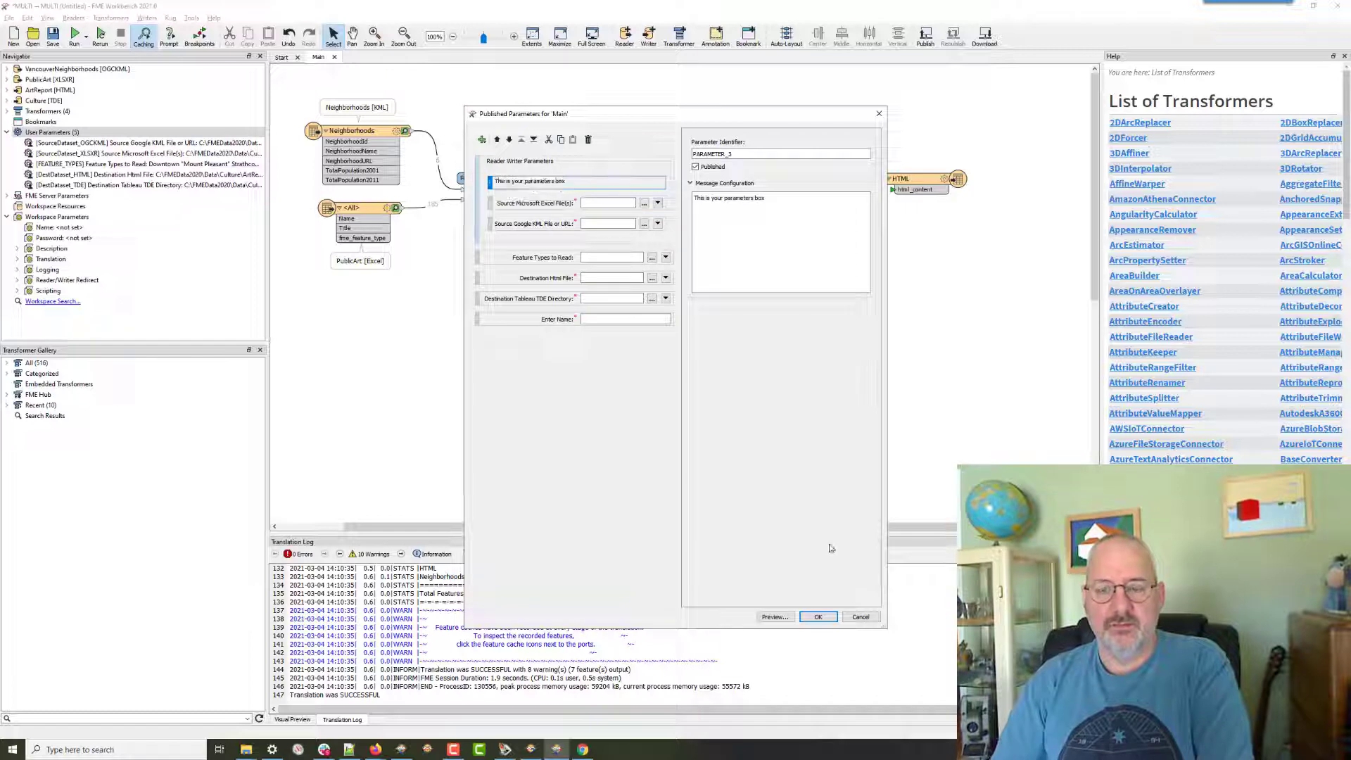
click(779, 618)
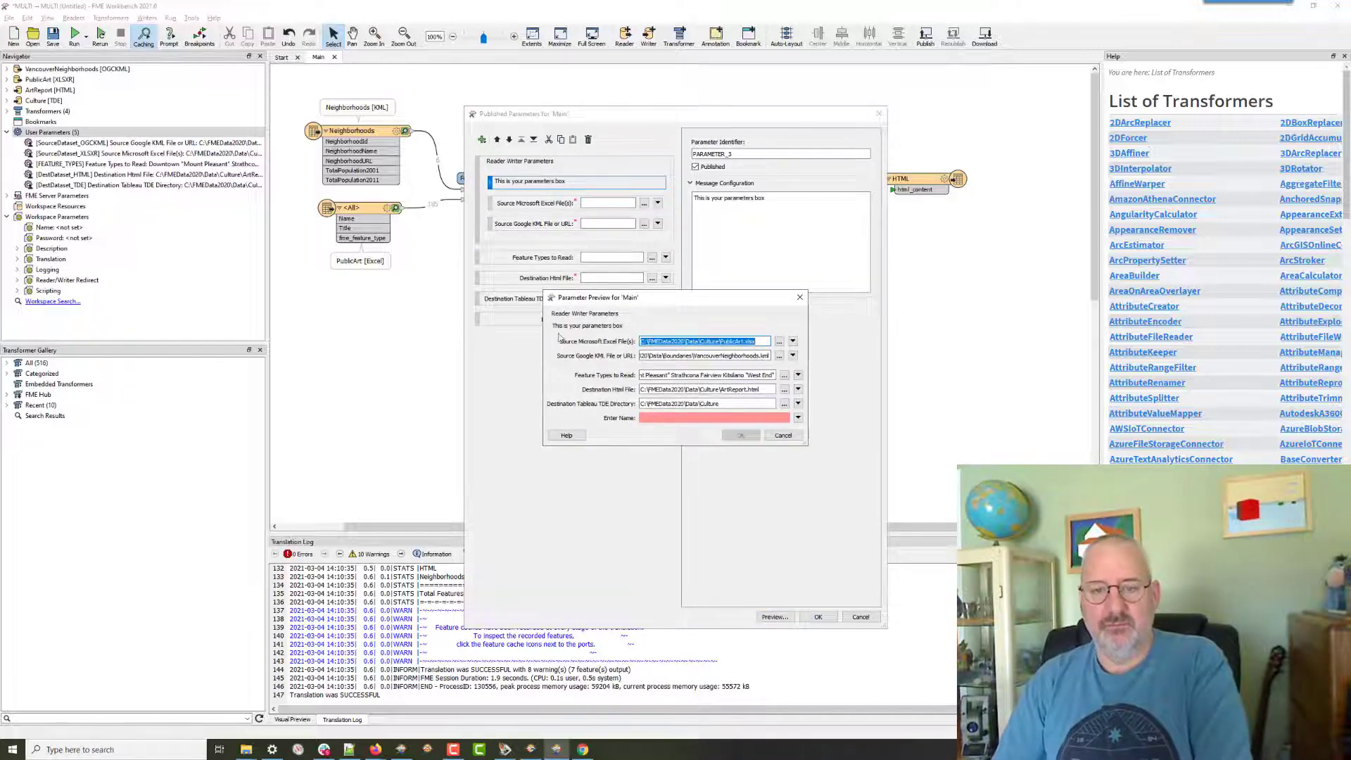
click(784, 435)
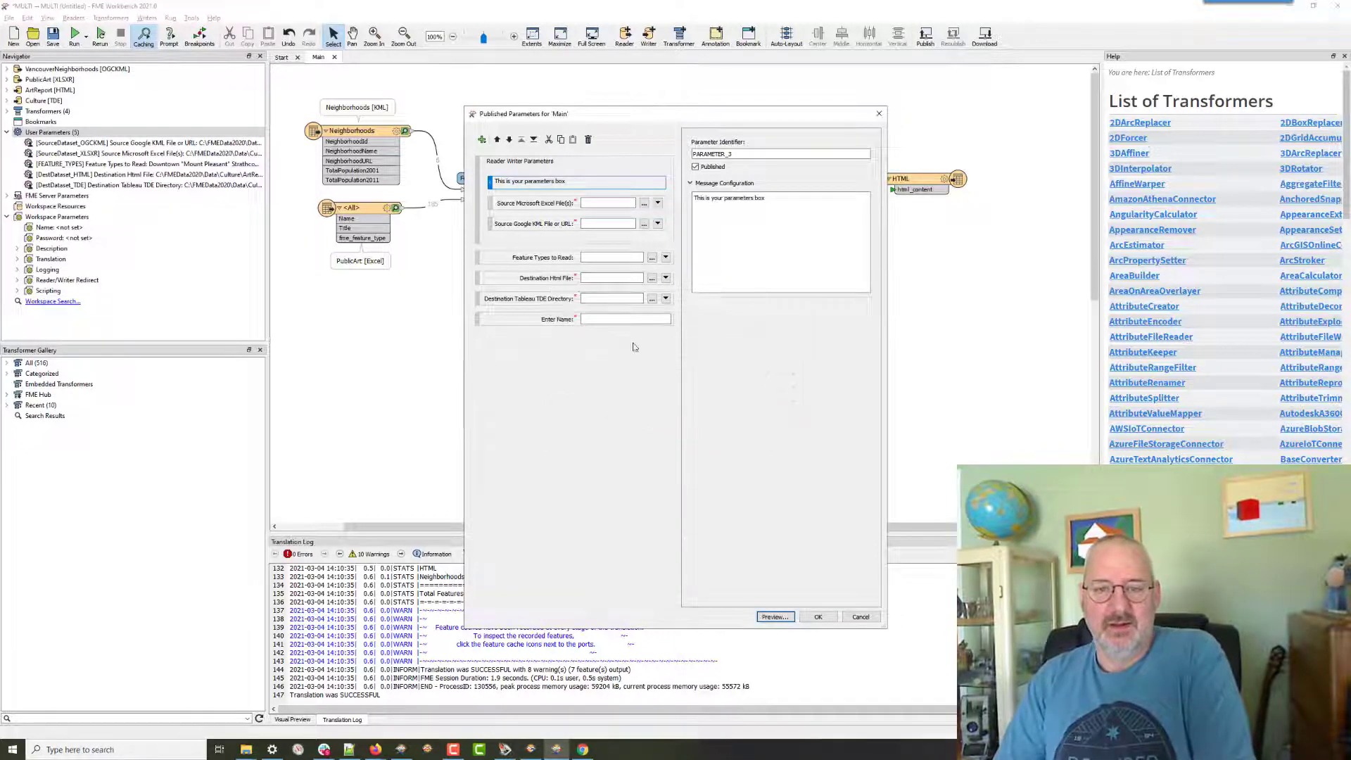
Remove the feature types, destination HTML, destination Tableau and Enter Name parameters that sit outside the group.
click(665, 259)
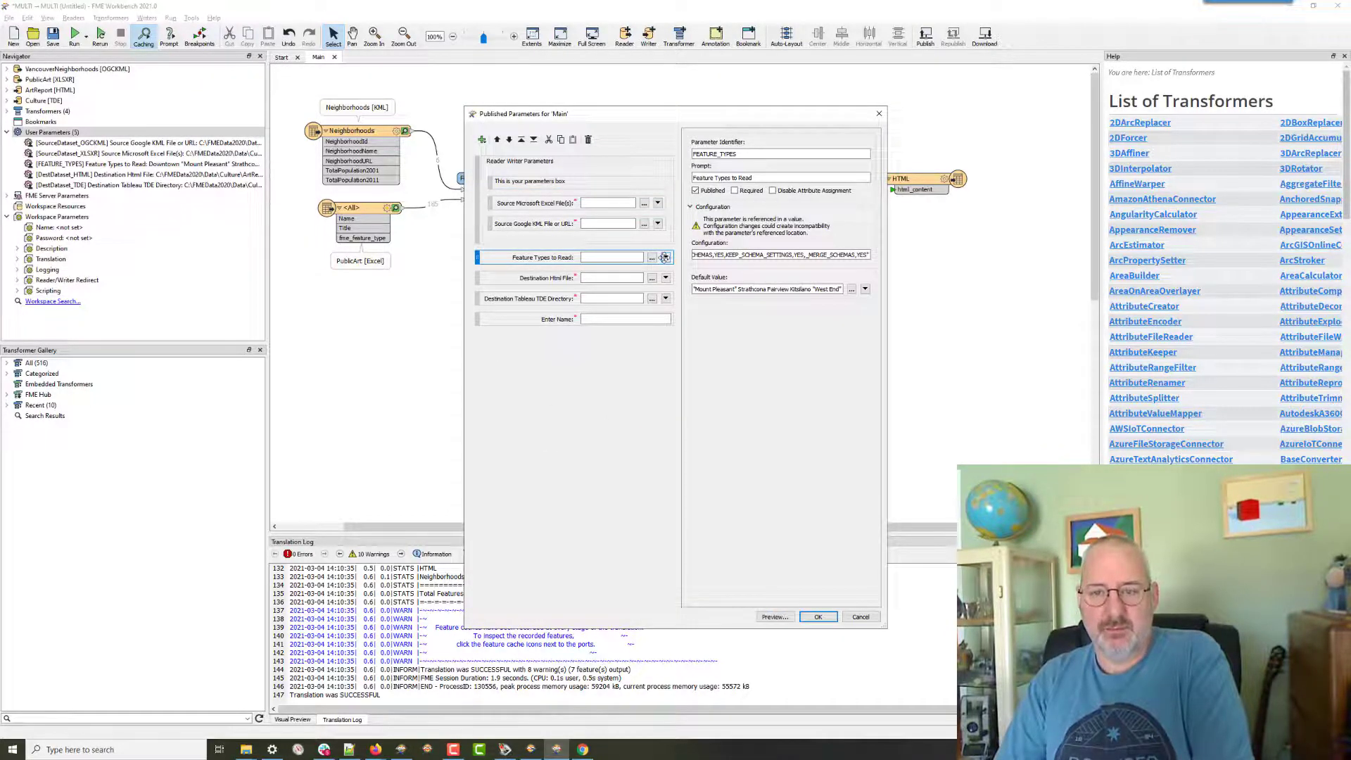
drag(483, 261, 482, 258)
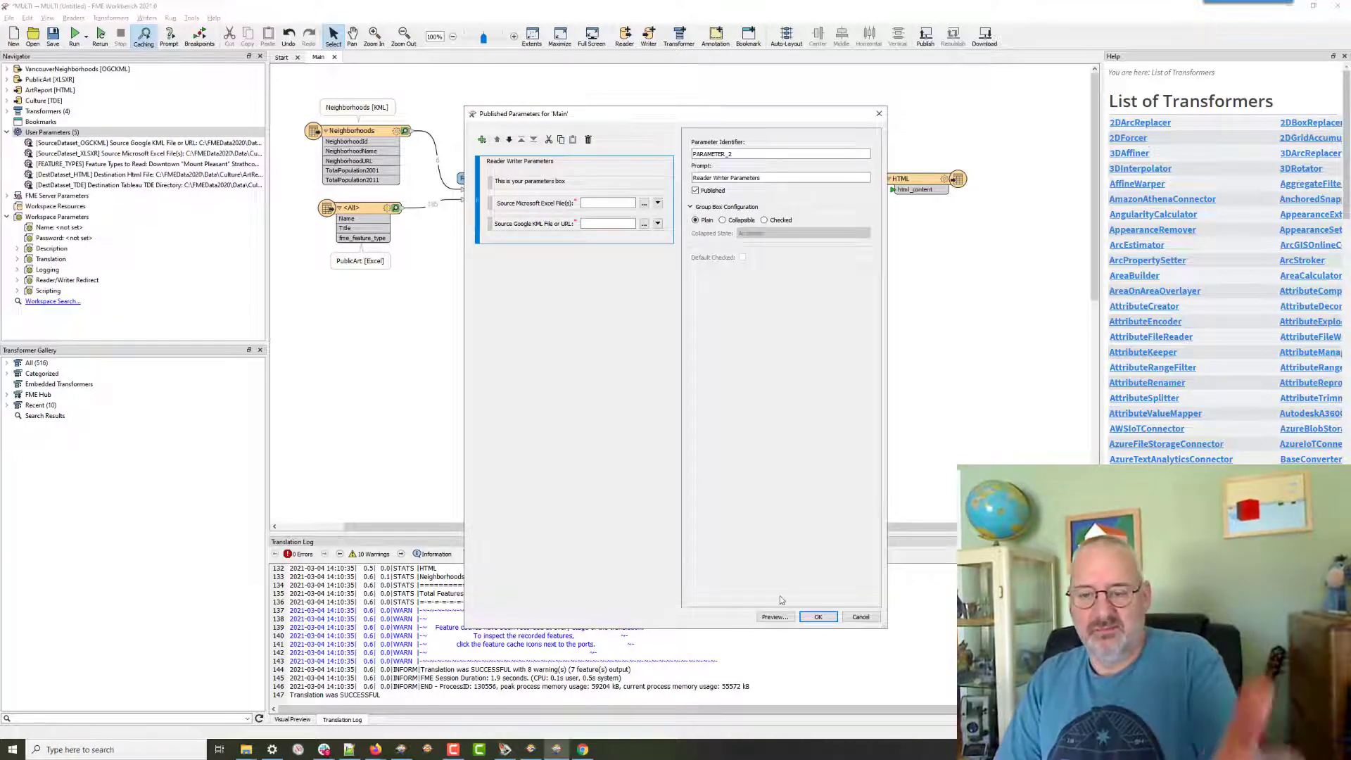
Make the Reader Writer Parameters group box collapsible and try expanding and collapsing it in the parameter preview.
click(723, 219)
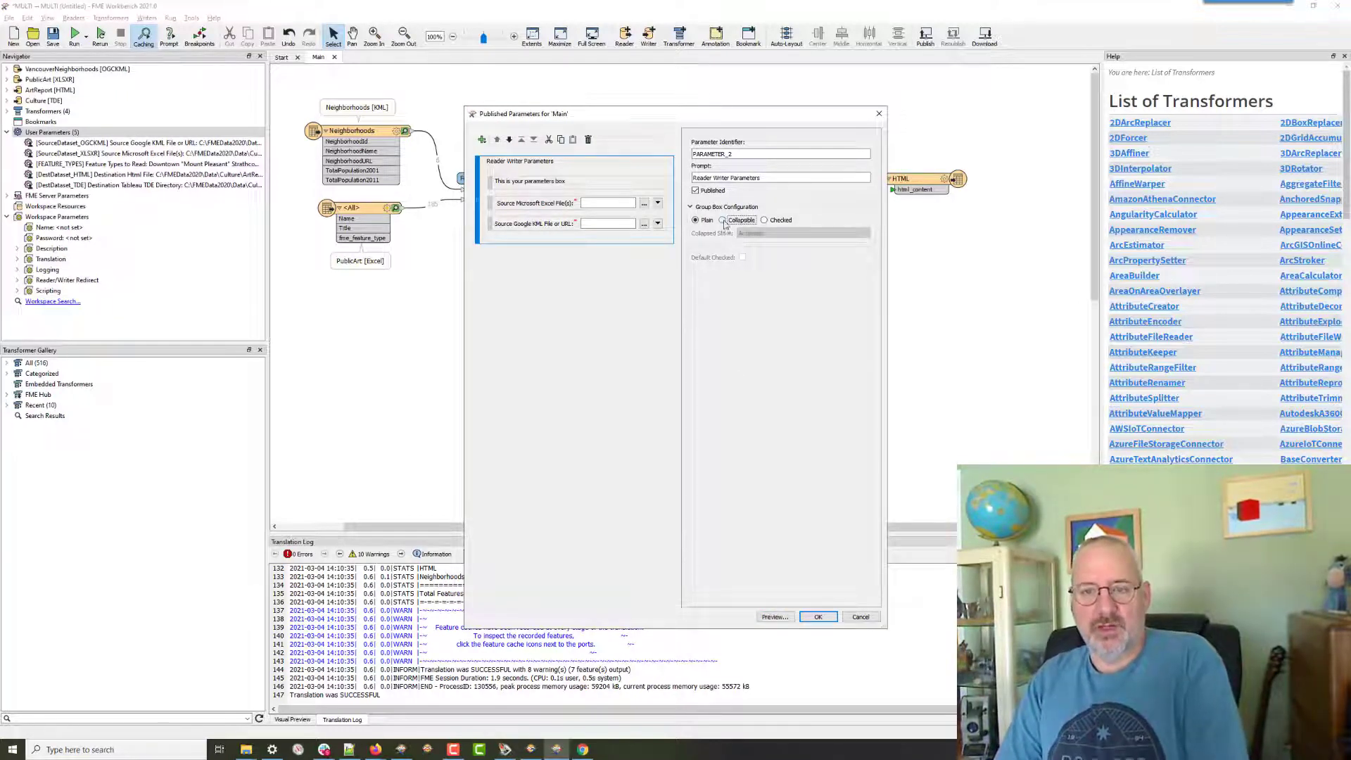
click(773, 618)
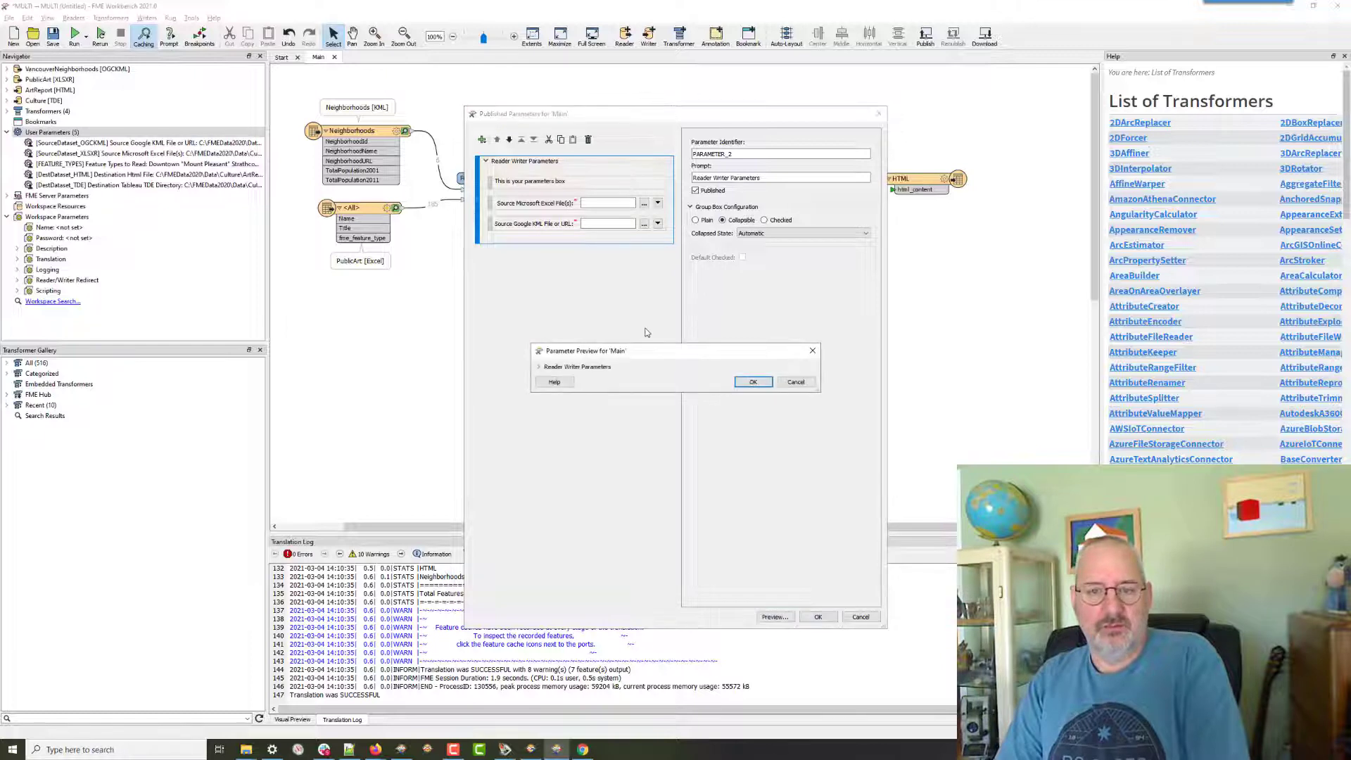
click(540, 367)
click(540, 367)
click(540, 367)
click(540, 367)
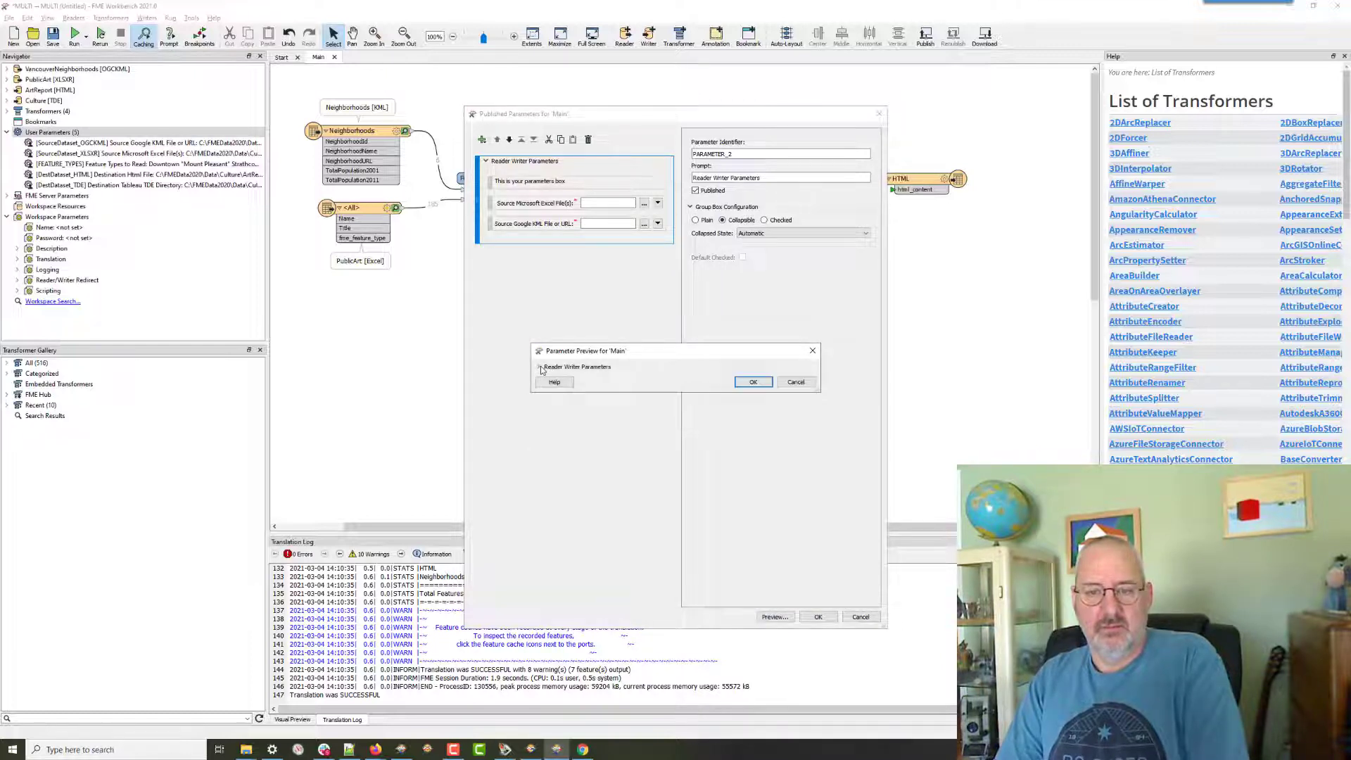
click(540, 367)
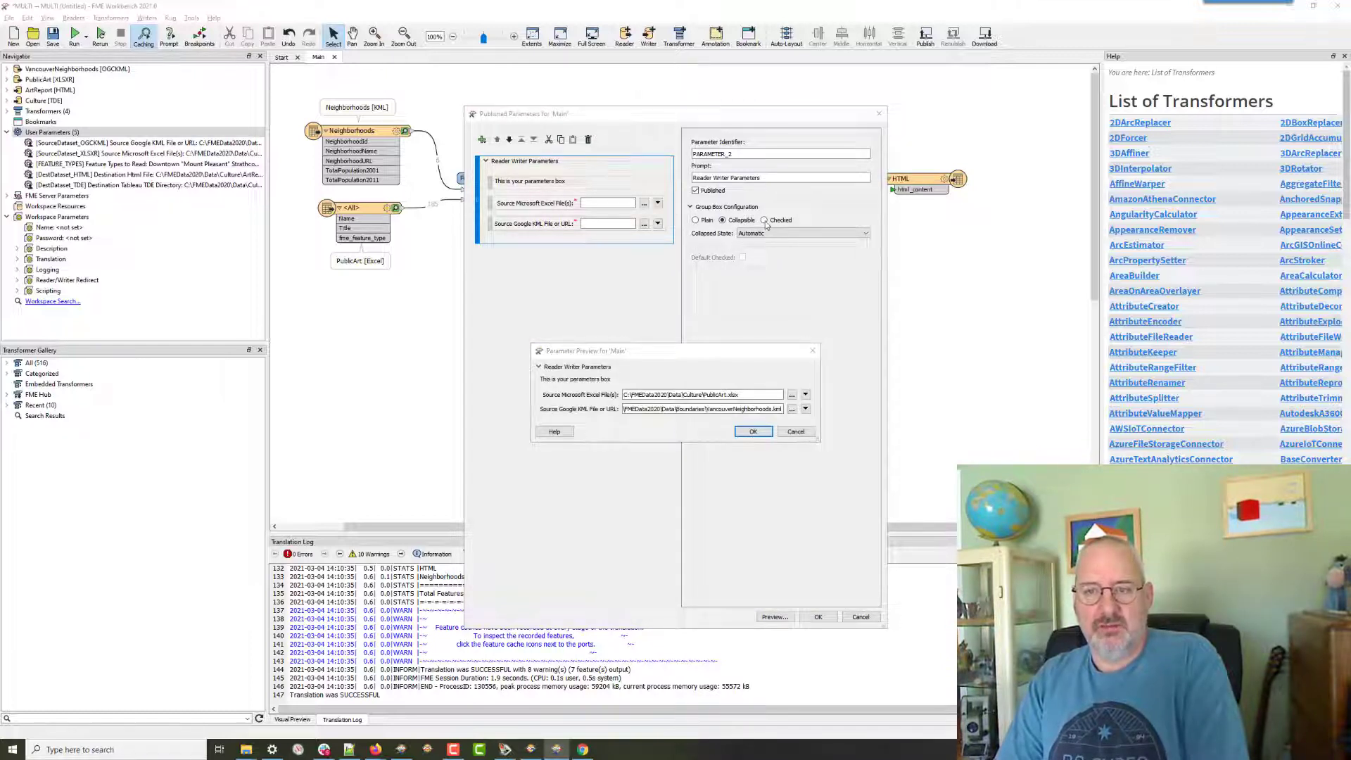
click(796, 432)
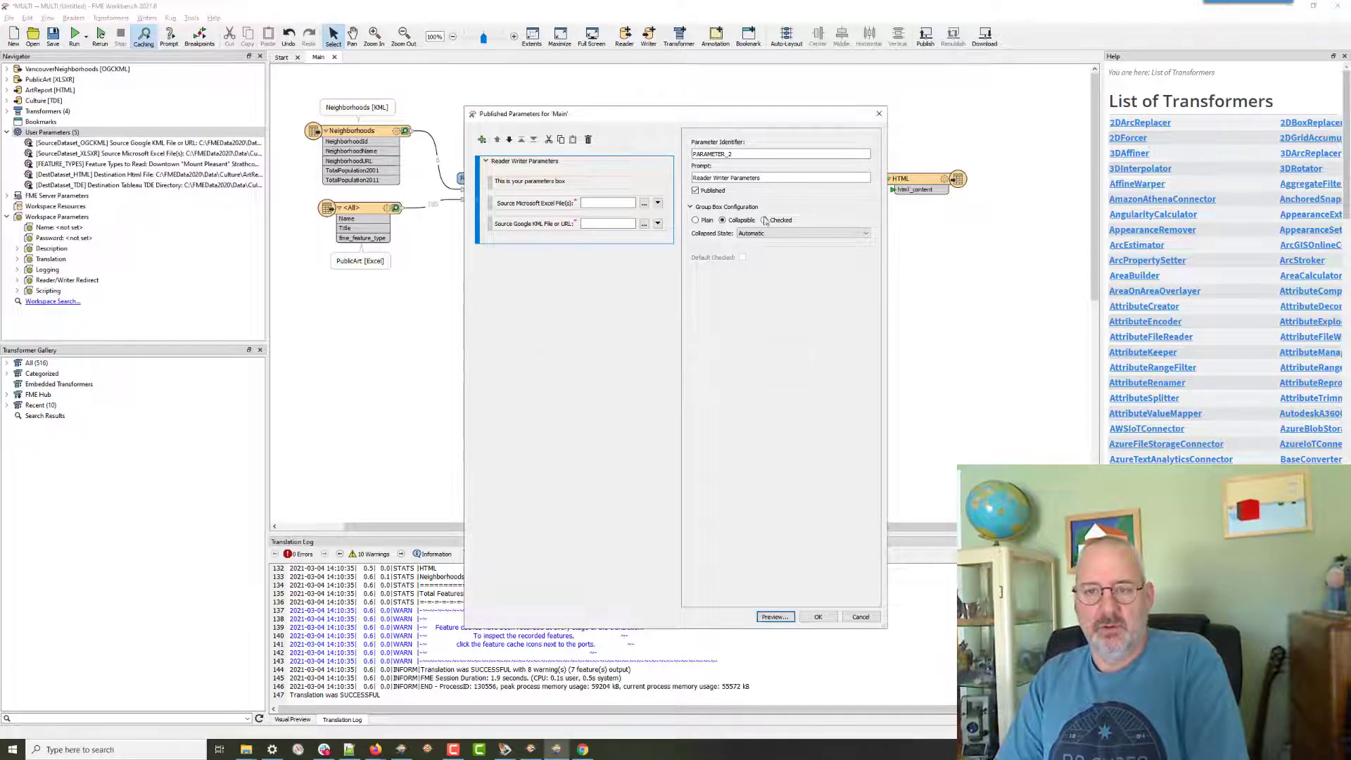
Set the Reader Writer Parameters group box to Checked and test switching the group on and off in the preview.
click(765, 220)
click(774, 618)
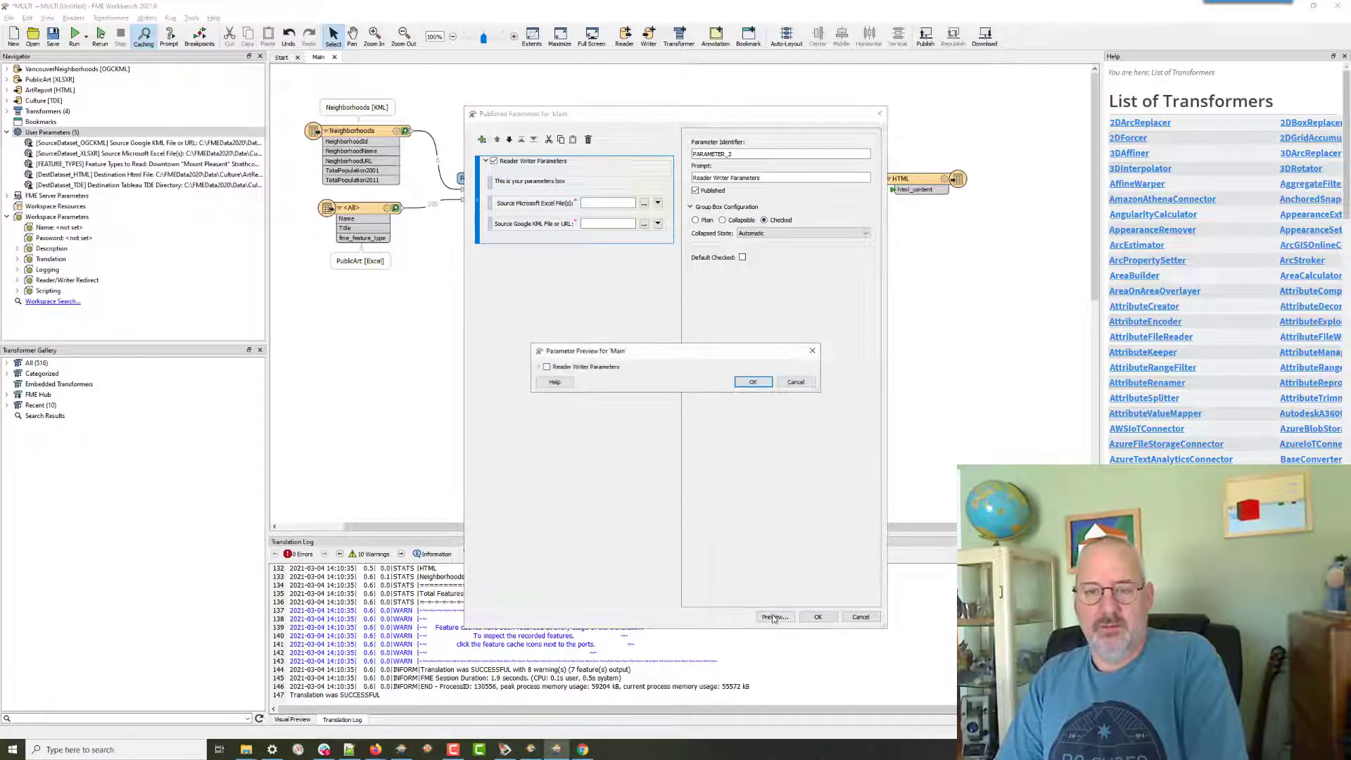
click(547, 368)
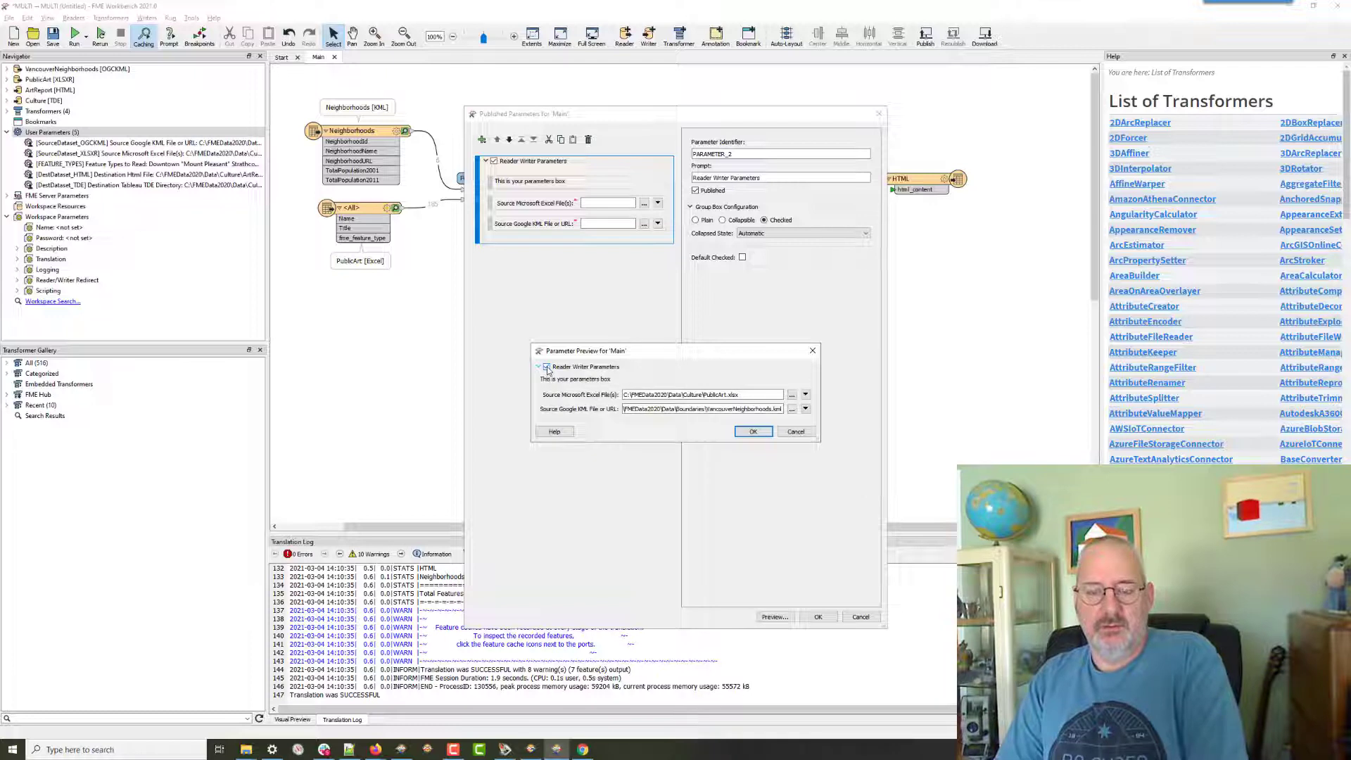
click(547, 367)
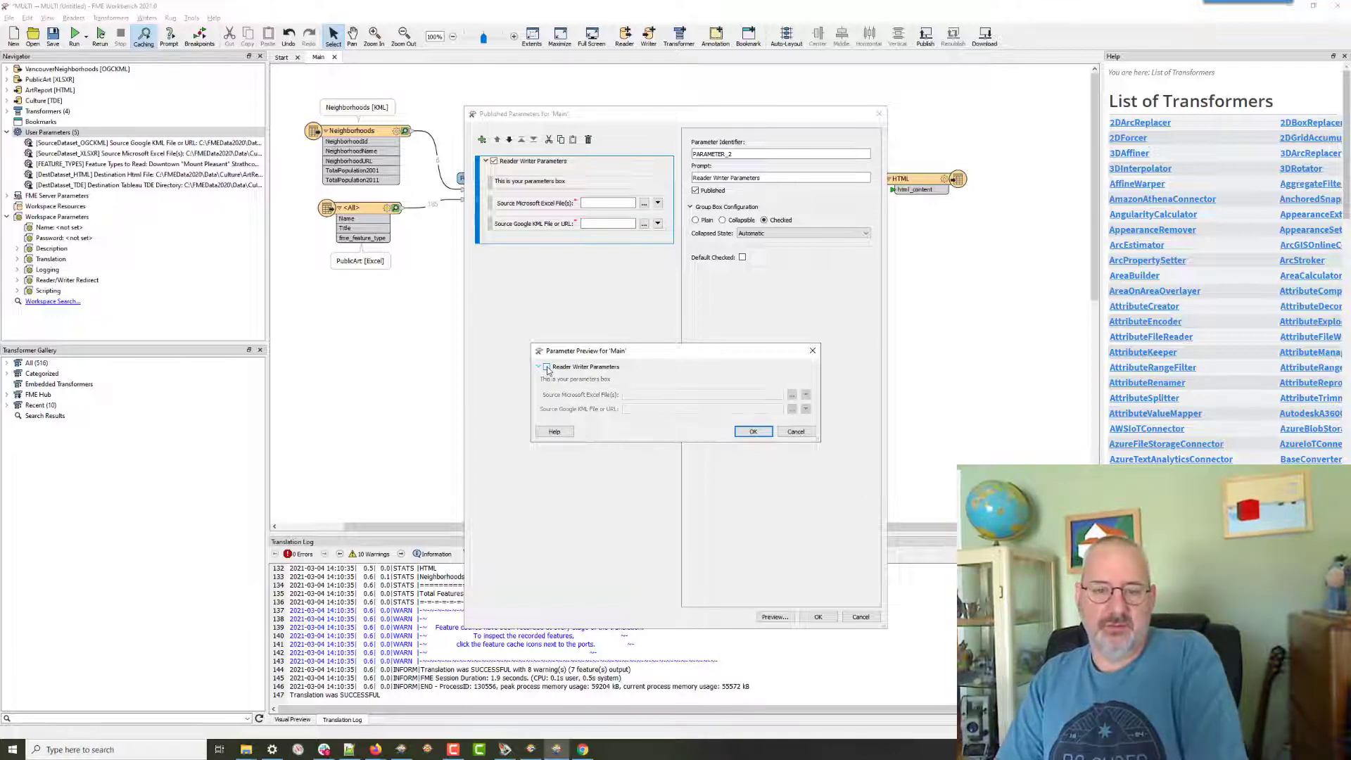
click(547, 367)
click(547, 367)
click(547, 367)
click(547, 367)
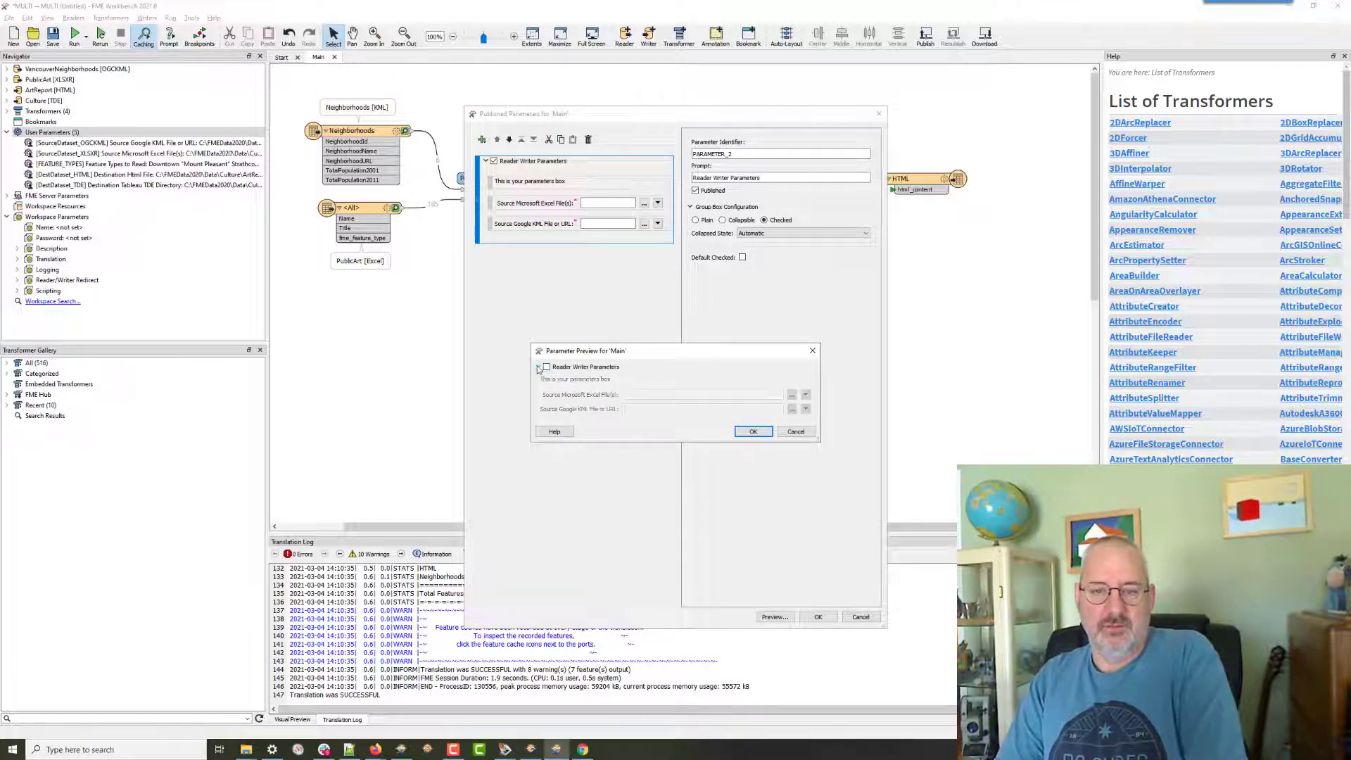
click(538, 368)
click(538, 368)
click(546, 367)
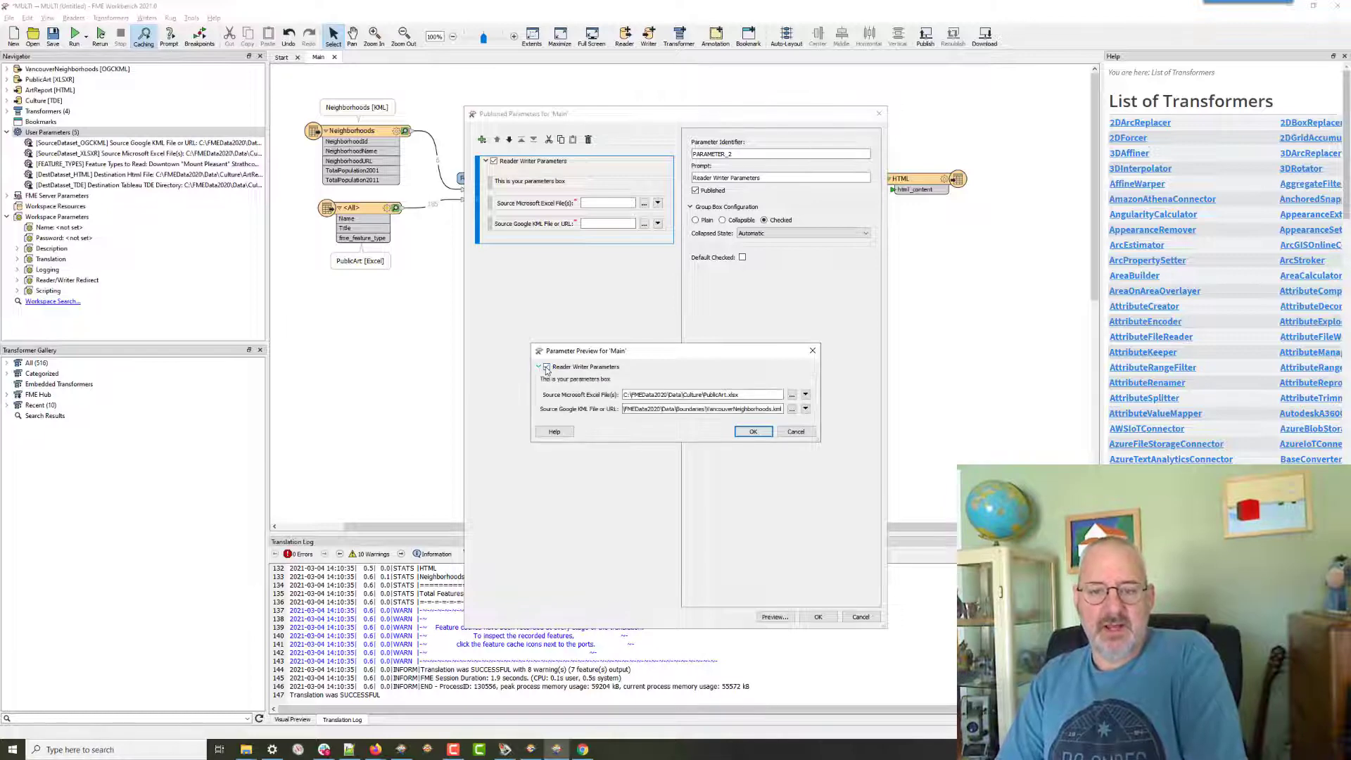
click(796, 431)
Insert a Yes/No parameter with the prompt "Reada Data" below the message in the group.
drag(528, 200, 530, 197)
click(528, 194)
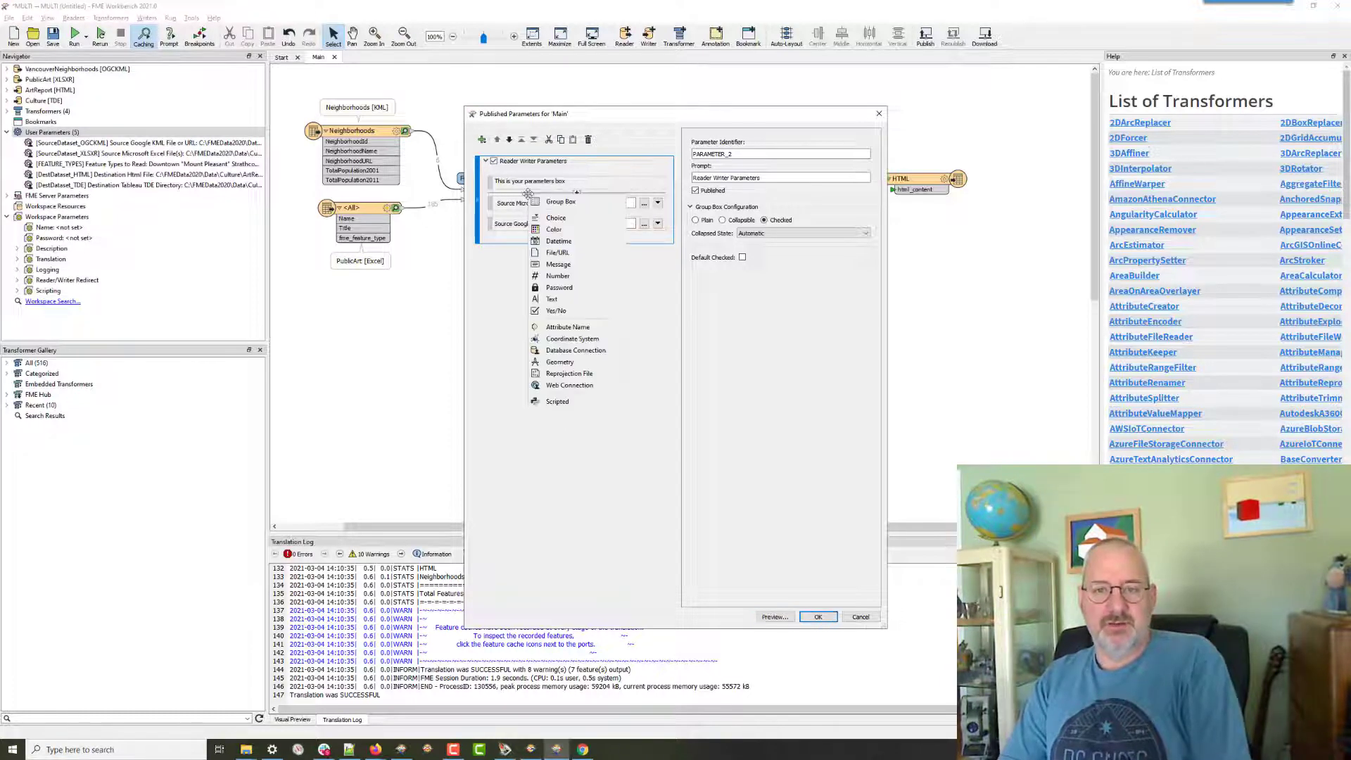
click(556, 311)
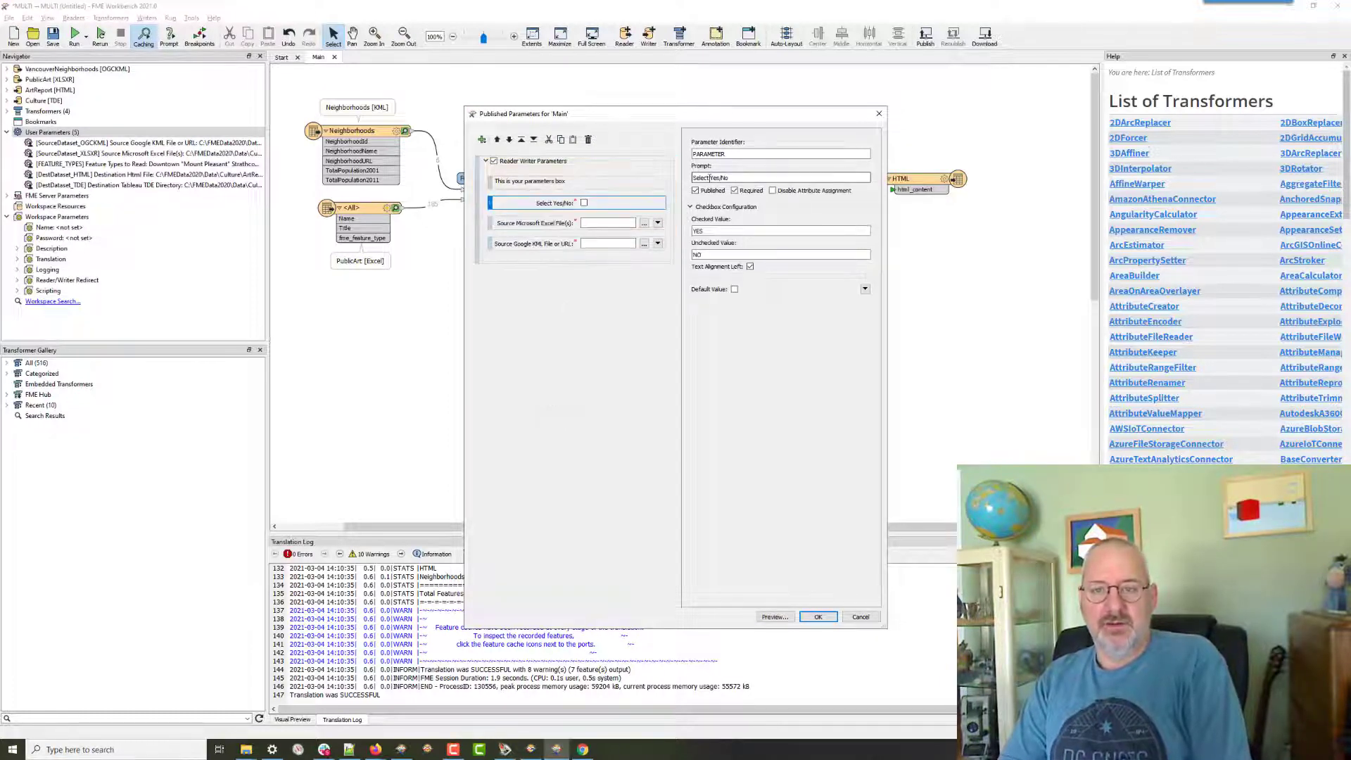
text(Reada Data)
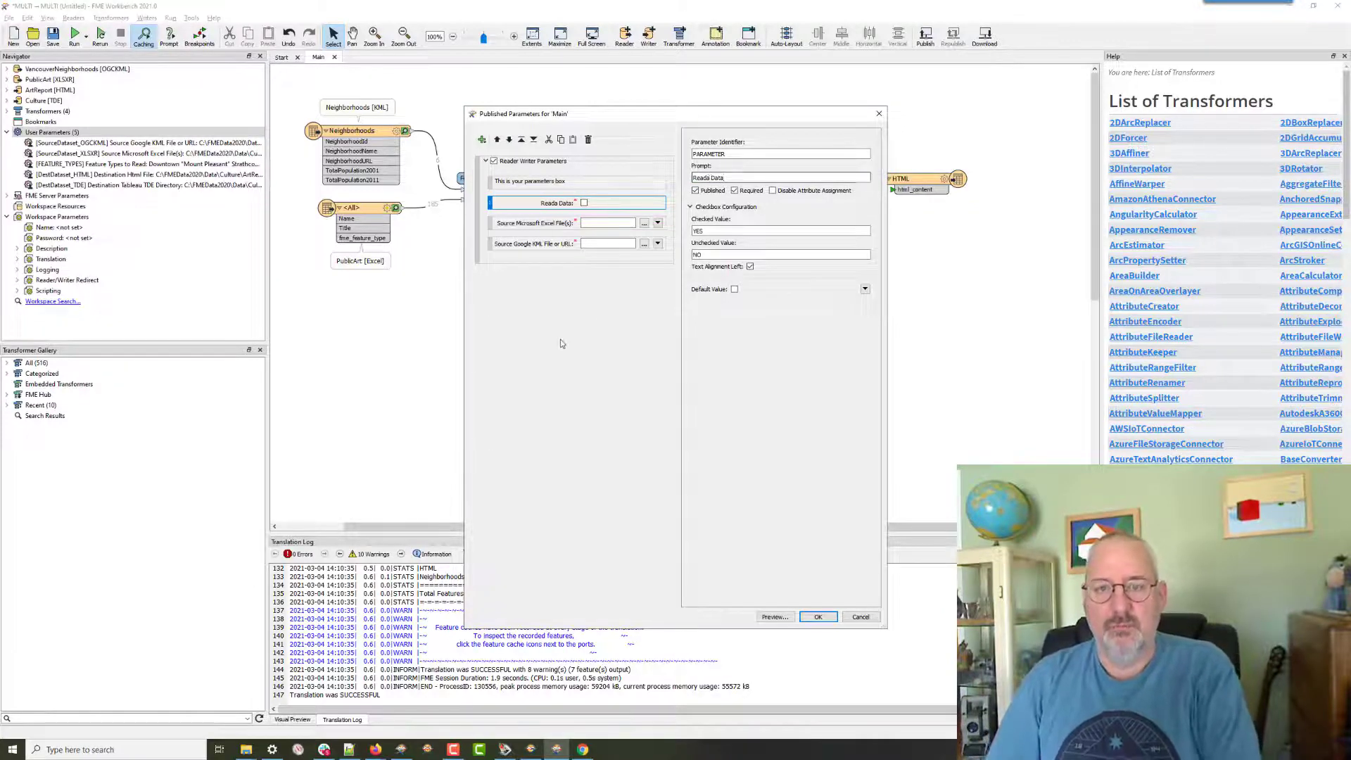
Delete the "Reada Data" Yes/No parameter from the Reader Writer Parameters group.
click(551, 205)
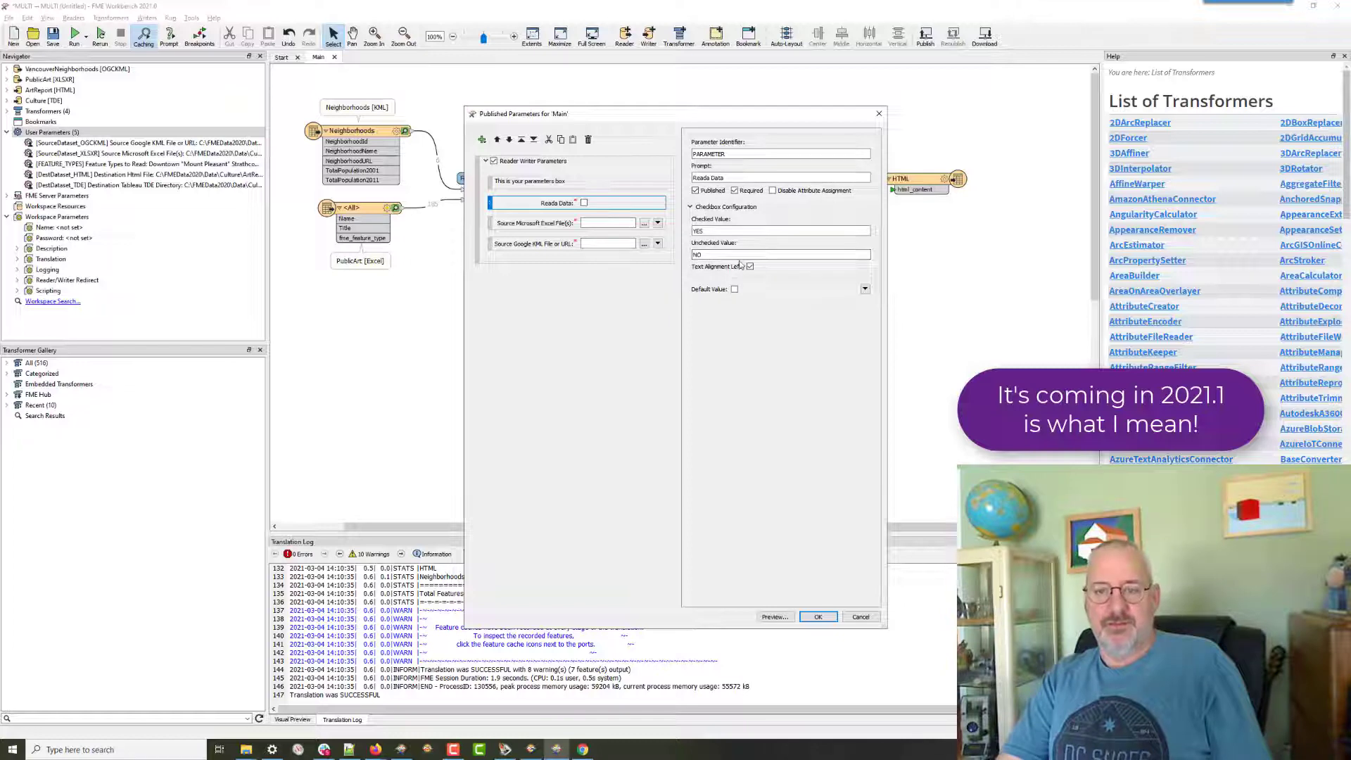
click(536, 224)
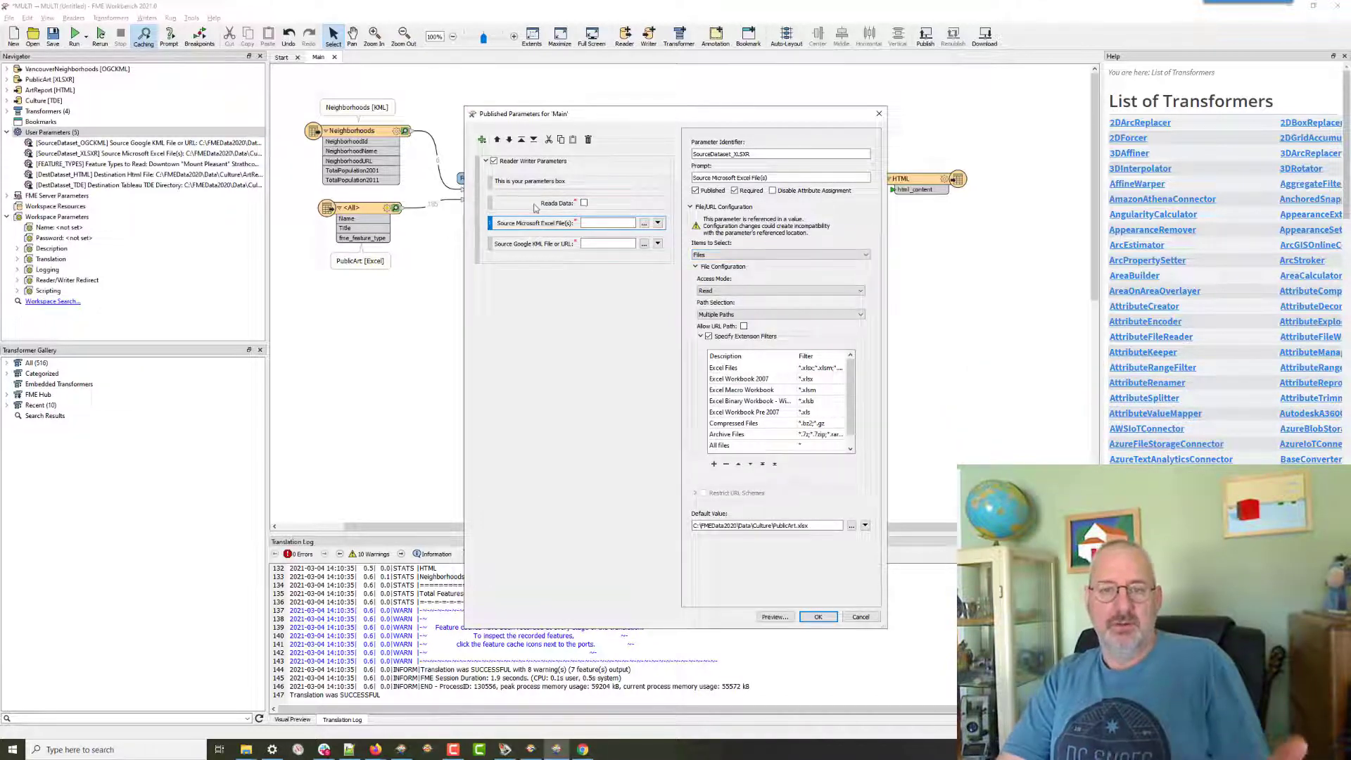
click(558, 205)
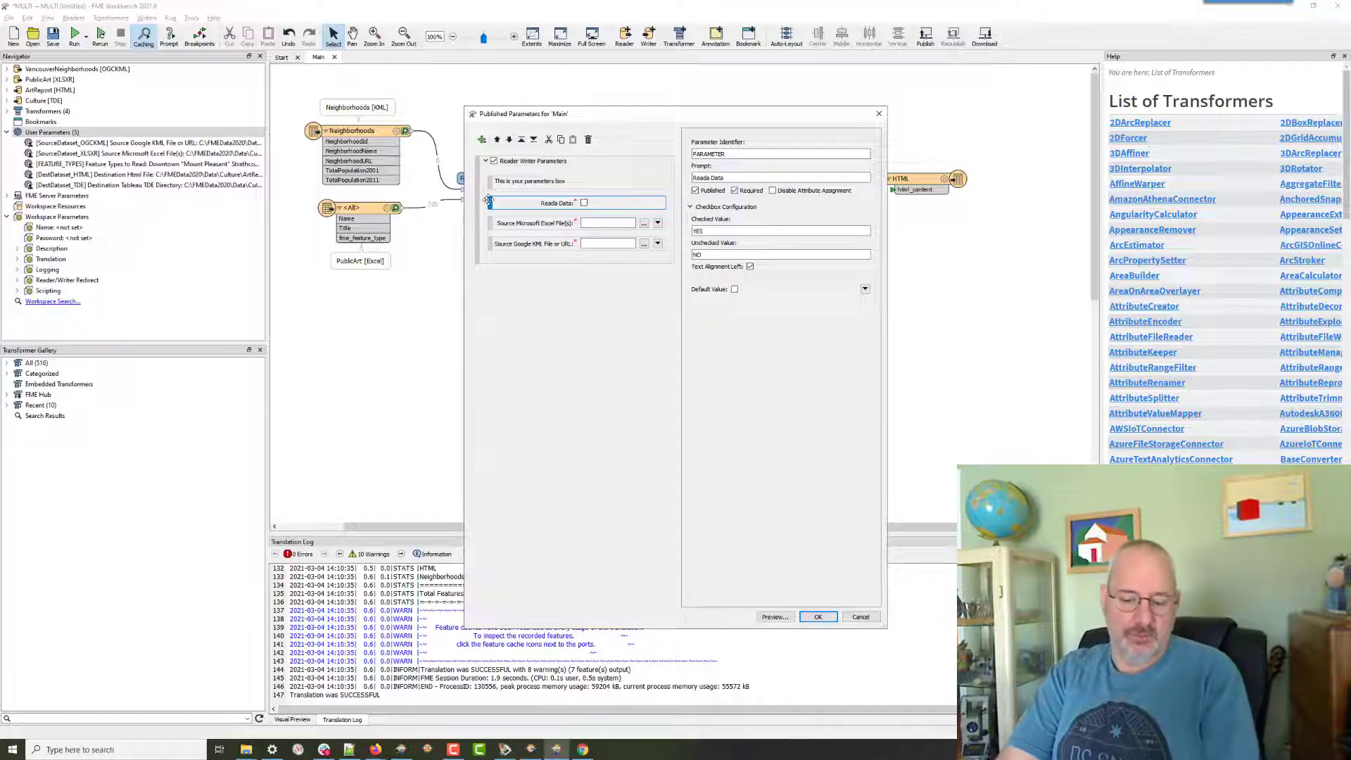
key(Delete)
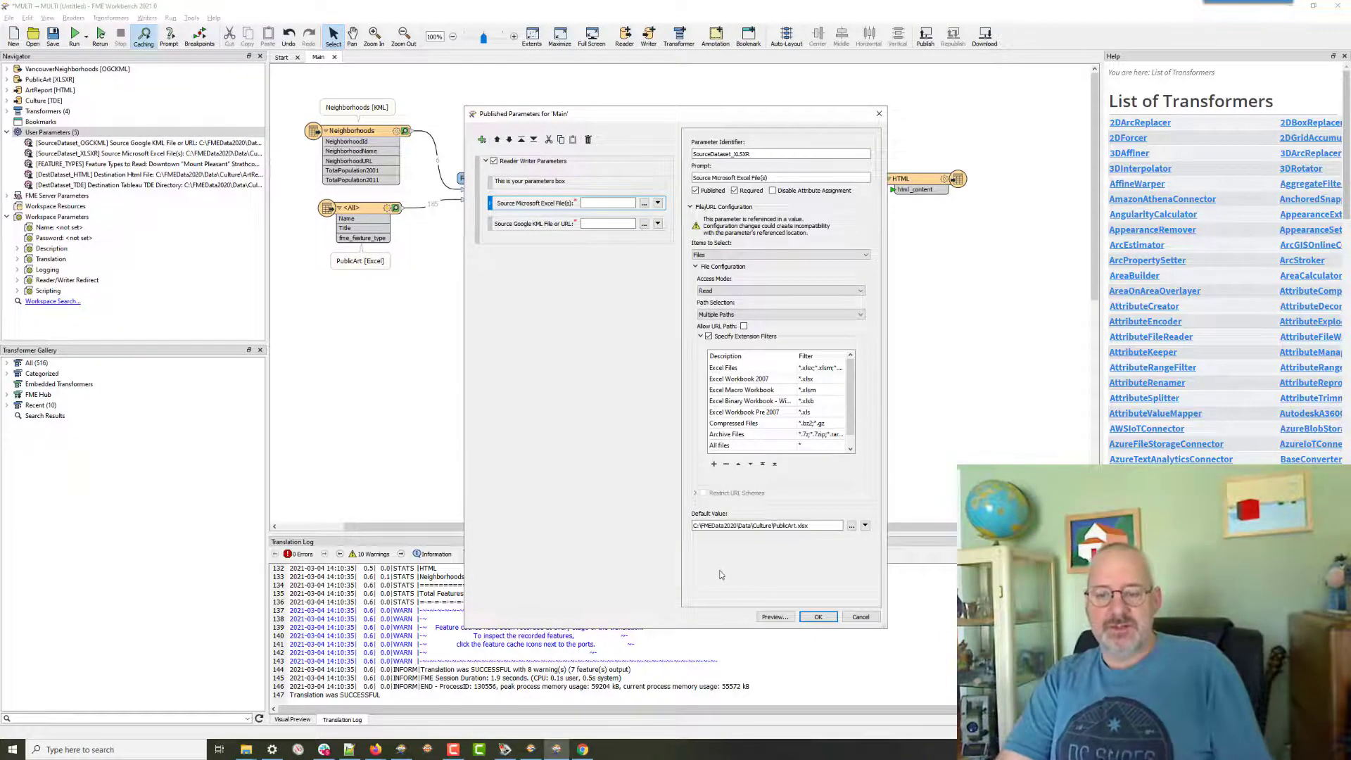
Apply the published parameter changes to the workspace and close the parameter manager.
click(817, 619)
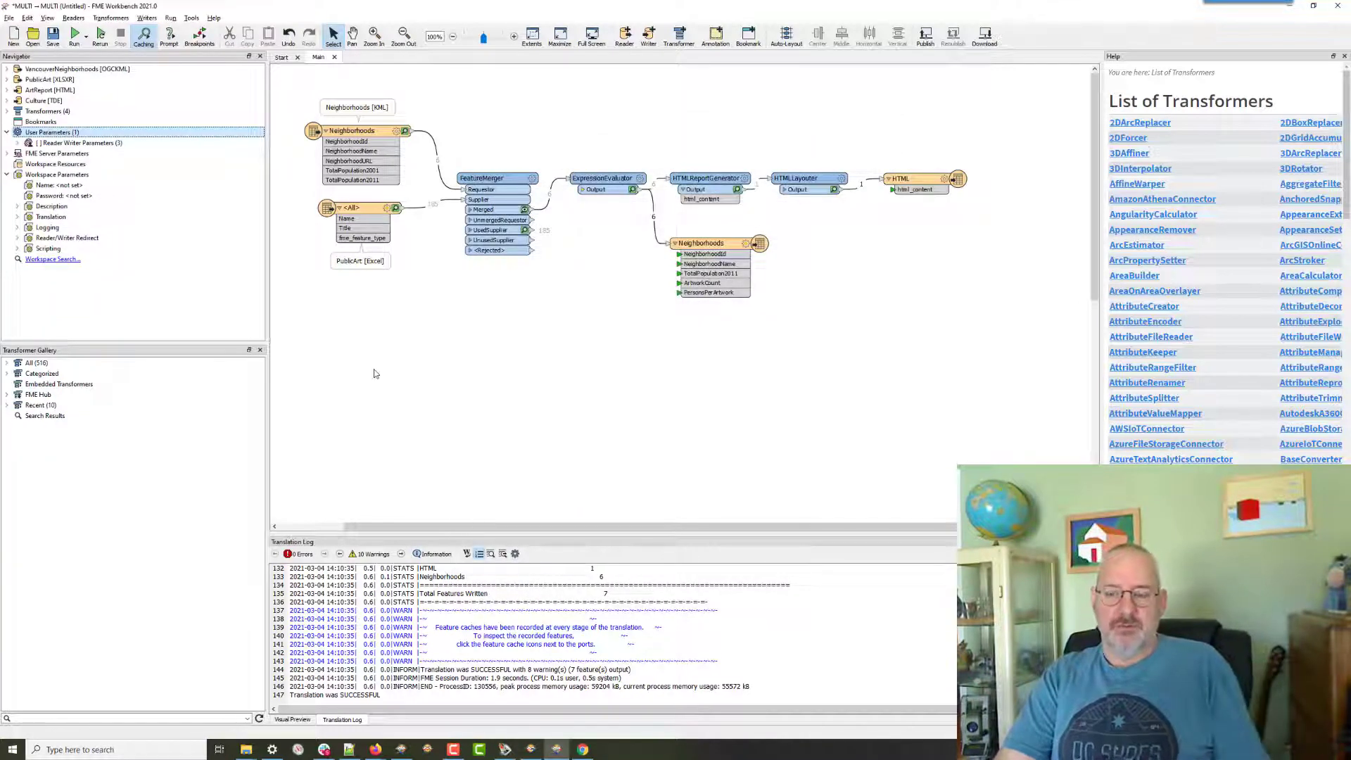